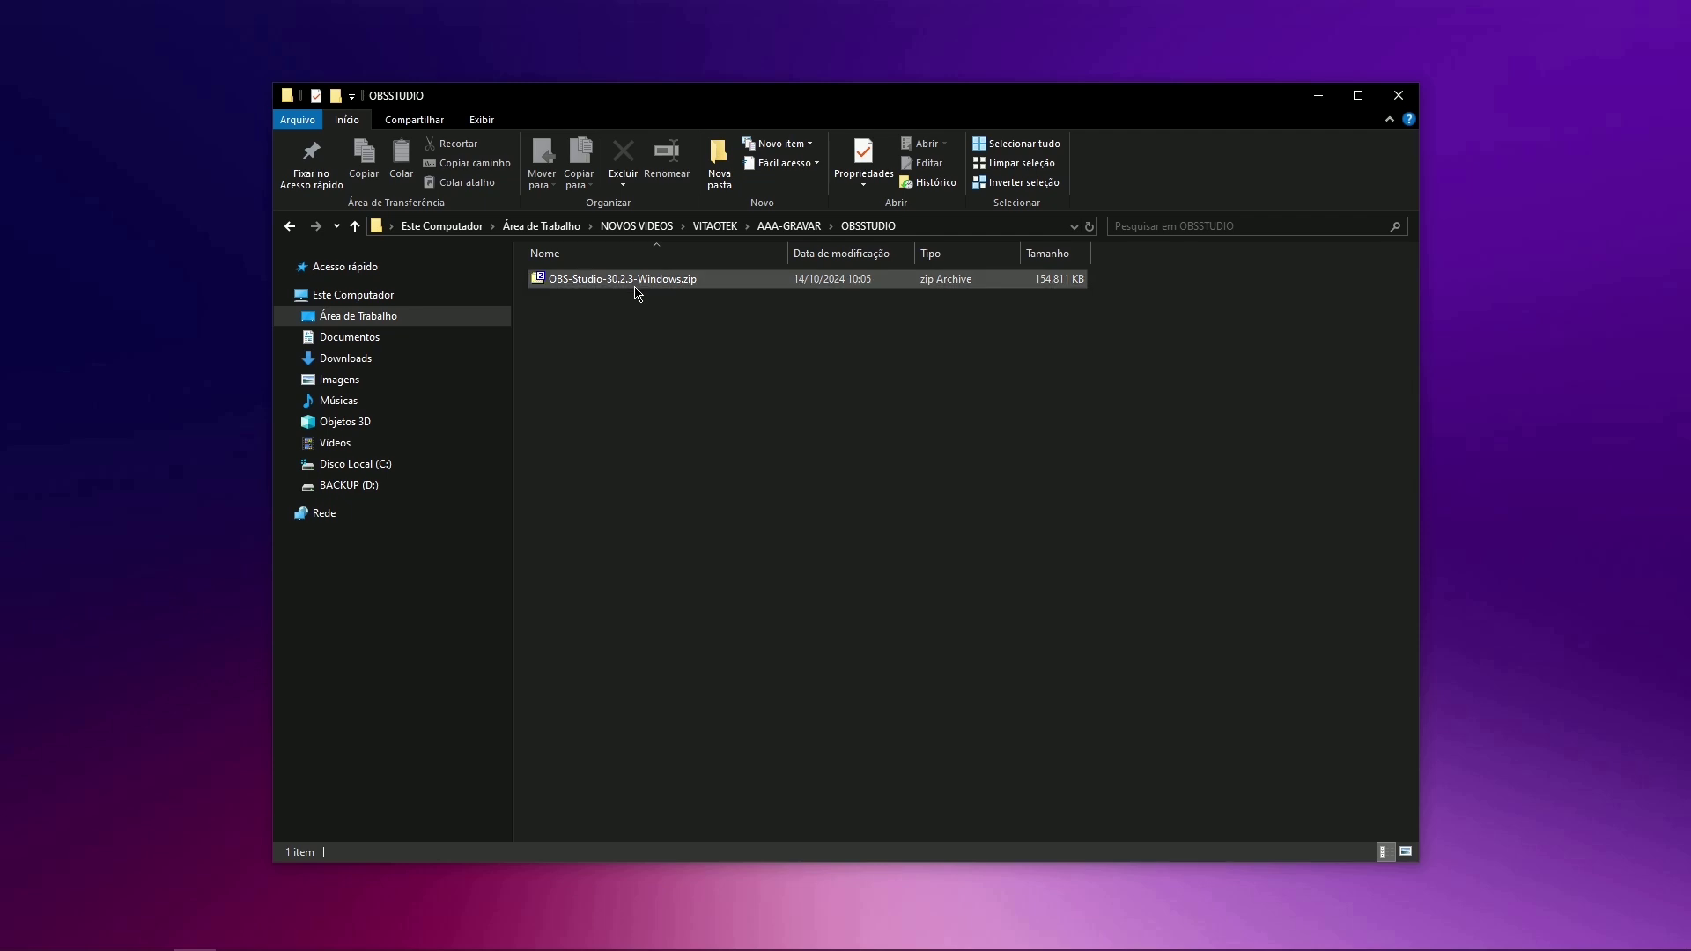
Extract OBS-Studio-30.2.3-Windows.zip with 7-Zip into a folder of the same name.
right_click(635, 285)
mouse_move(692, 326)
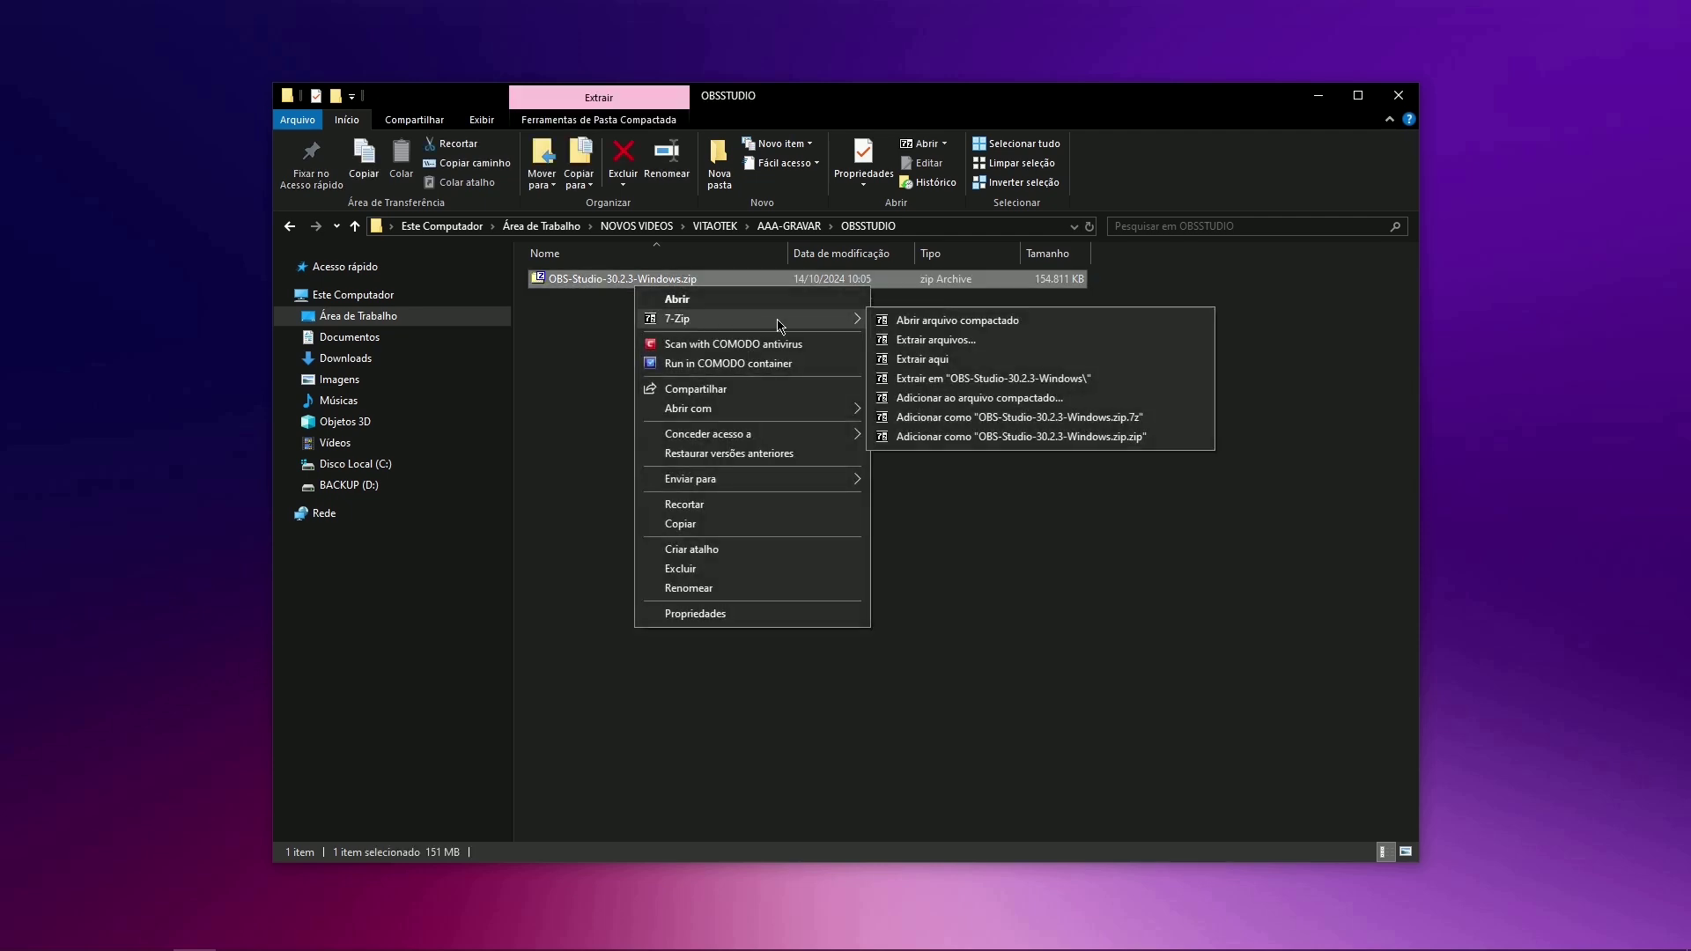
click(953, 364)
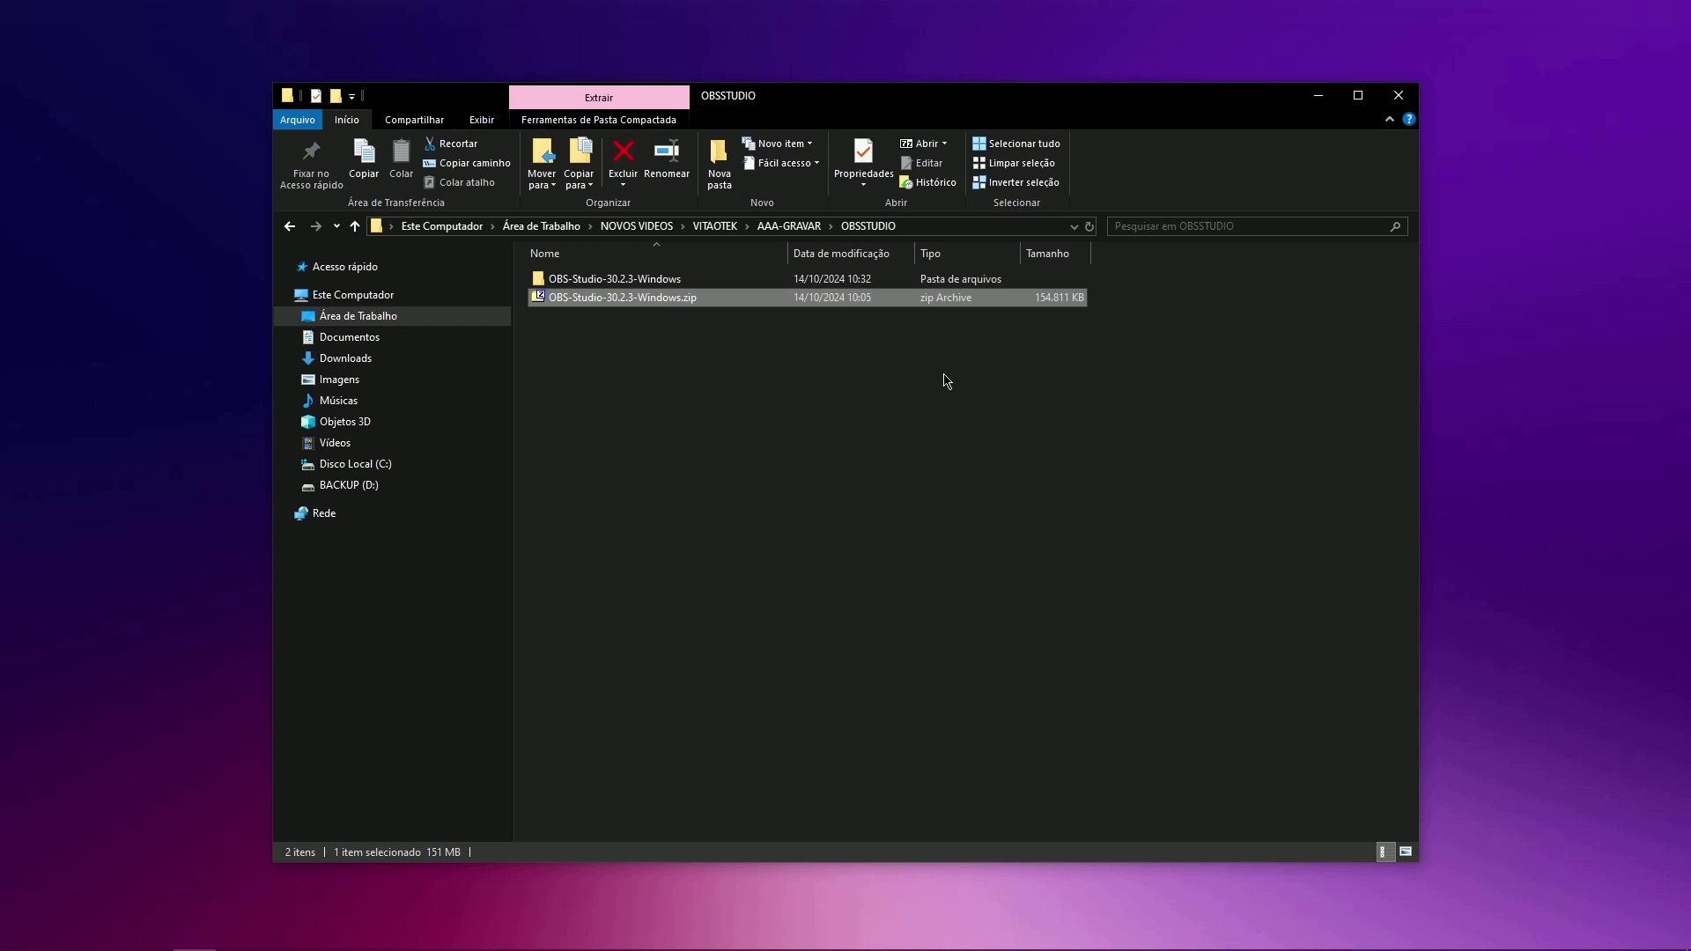
Create an empty text file named portable_mode.txt inside the extracted OBS-Studio-30.2.3-Windows folder.
double_click(628, 280)
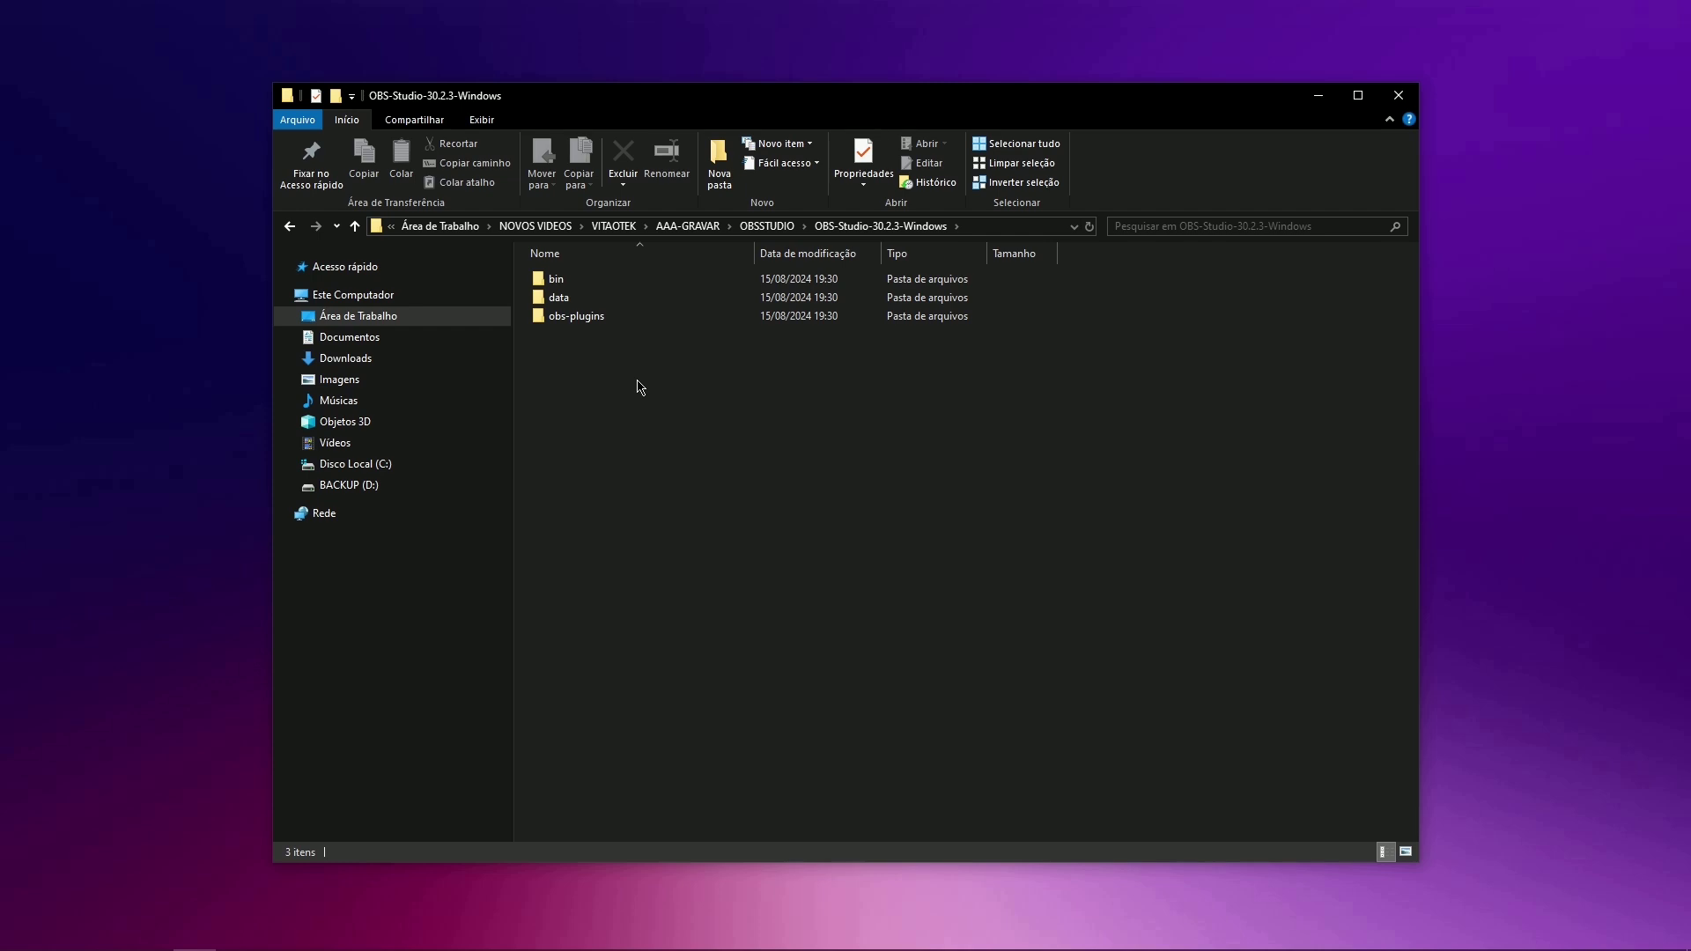
right_click(637, 380)
mouse_move(728, 600)
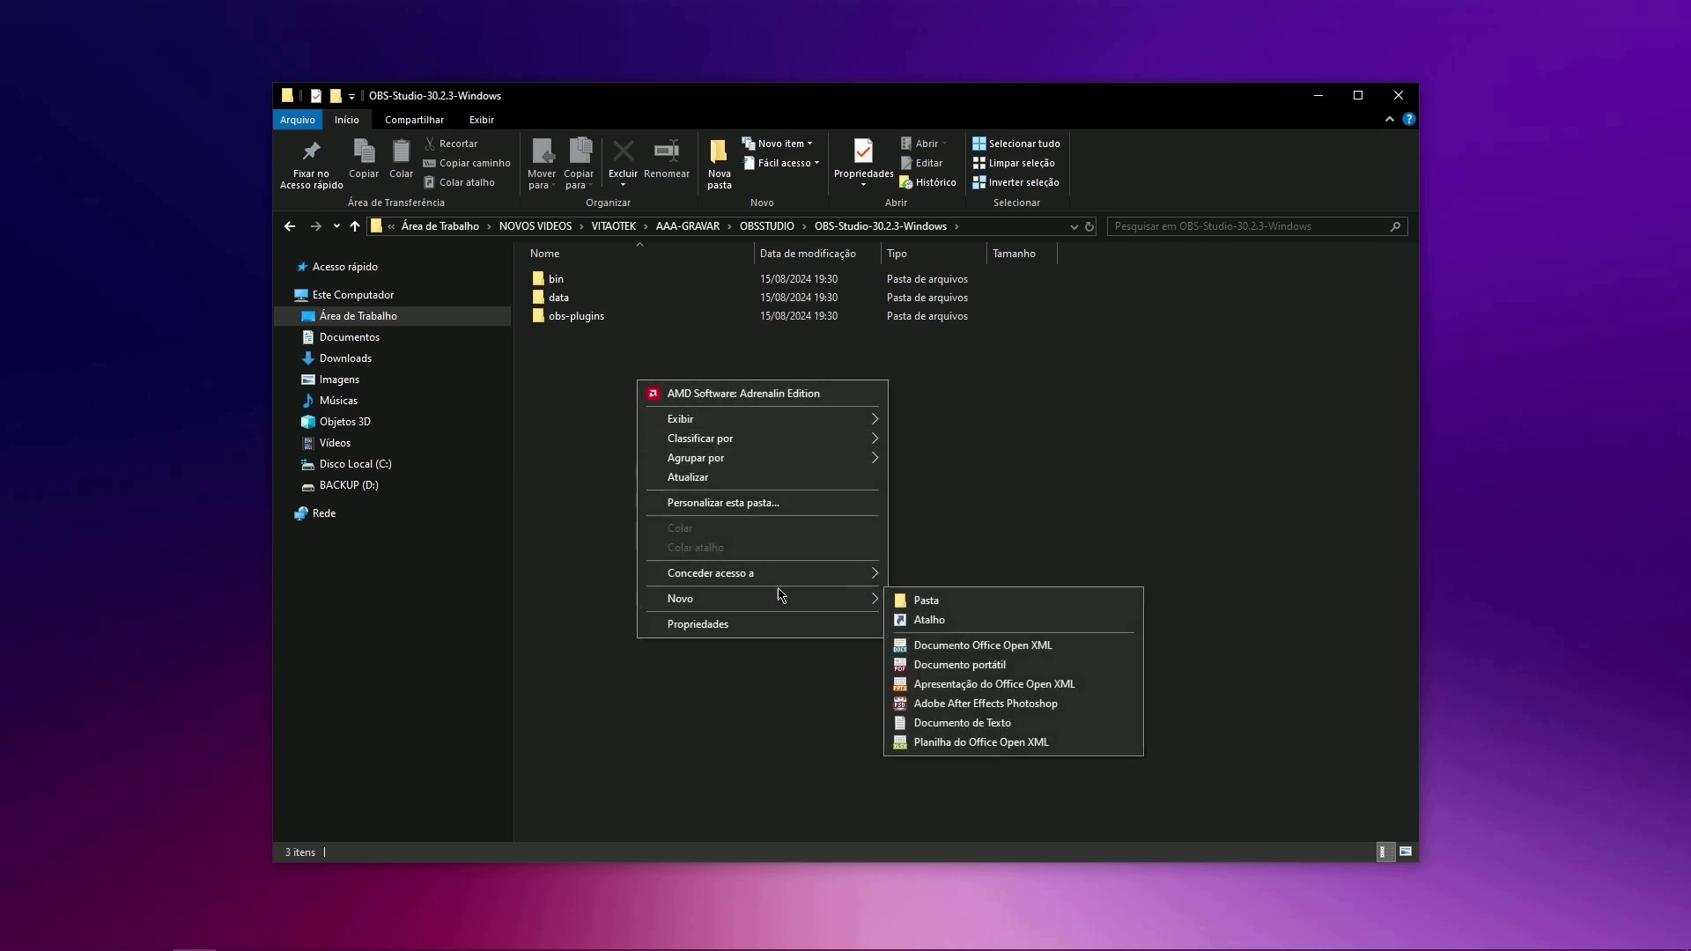
click(955, 724)
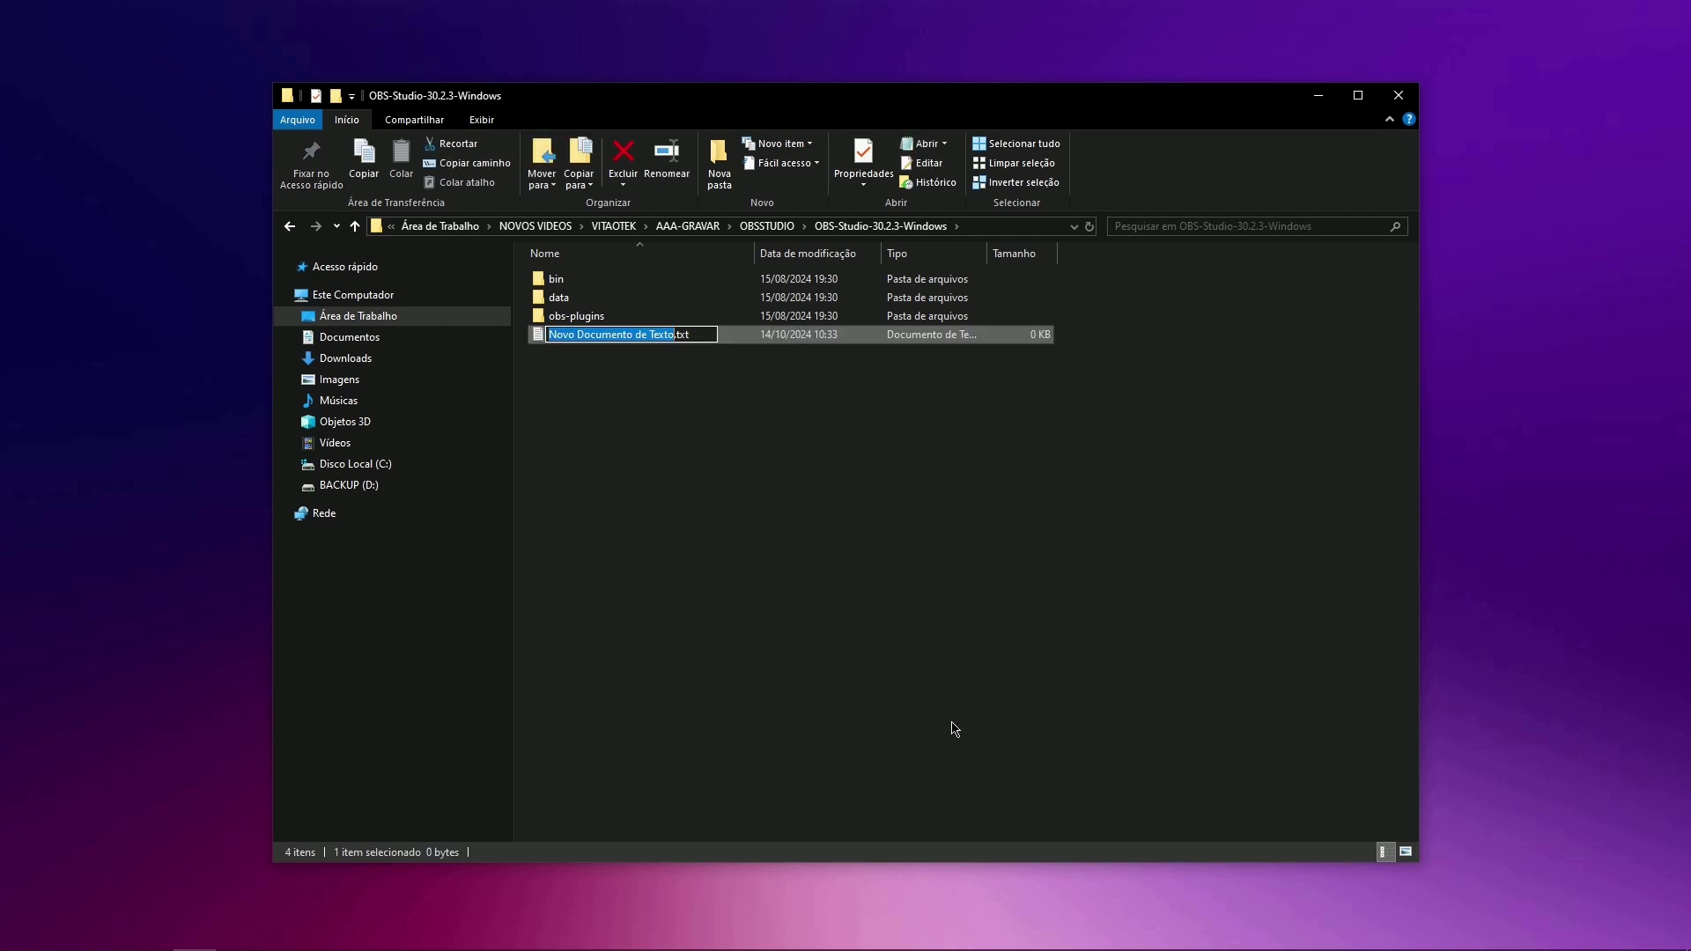
text(portable_mode)
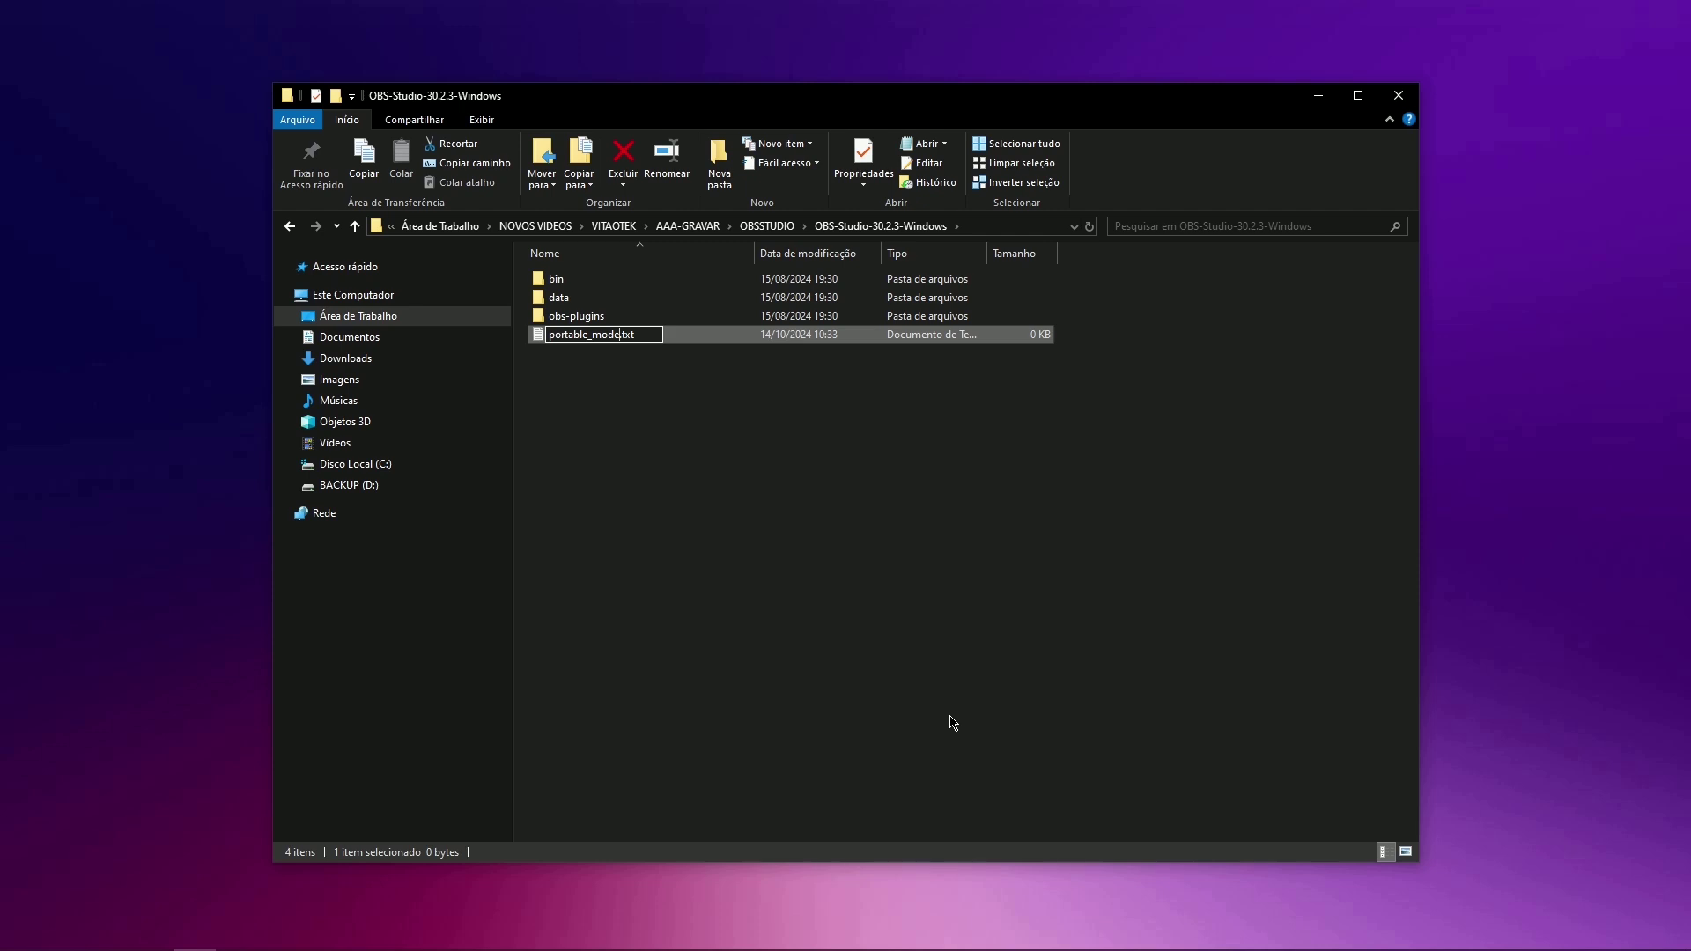
key(Return)
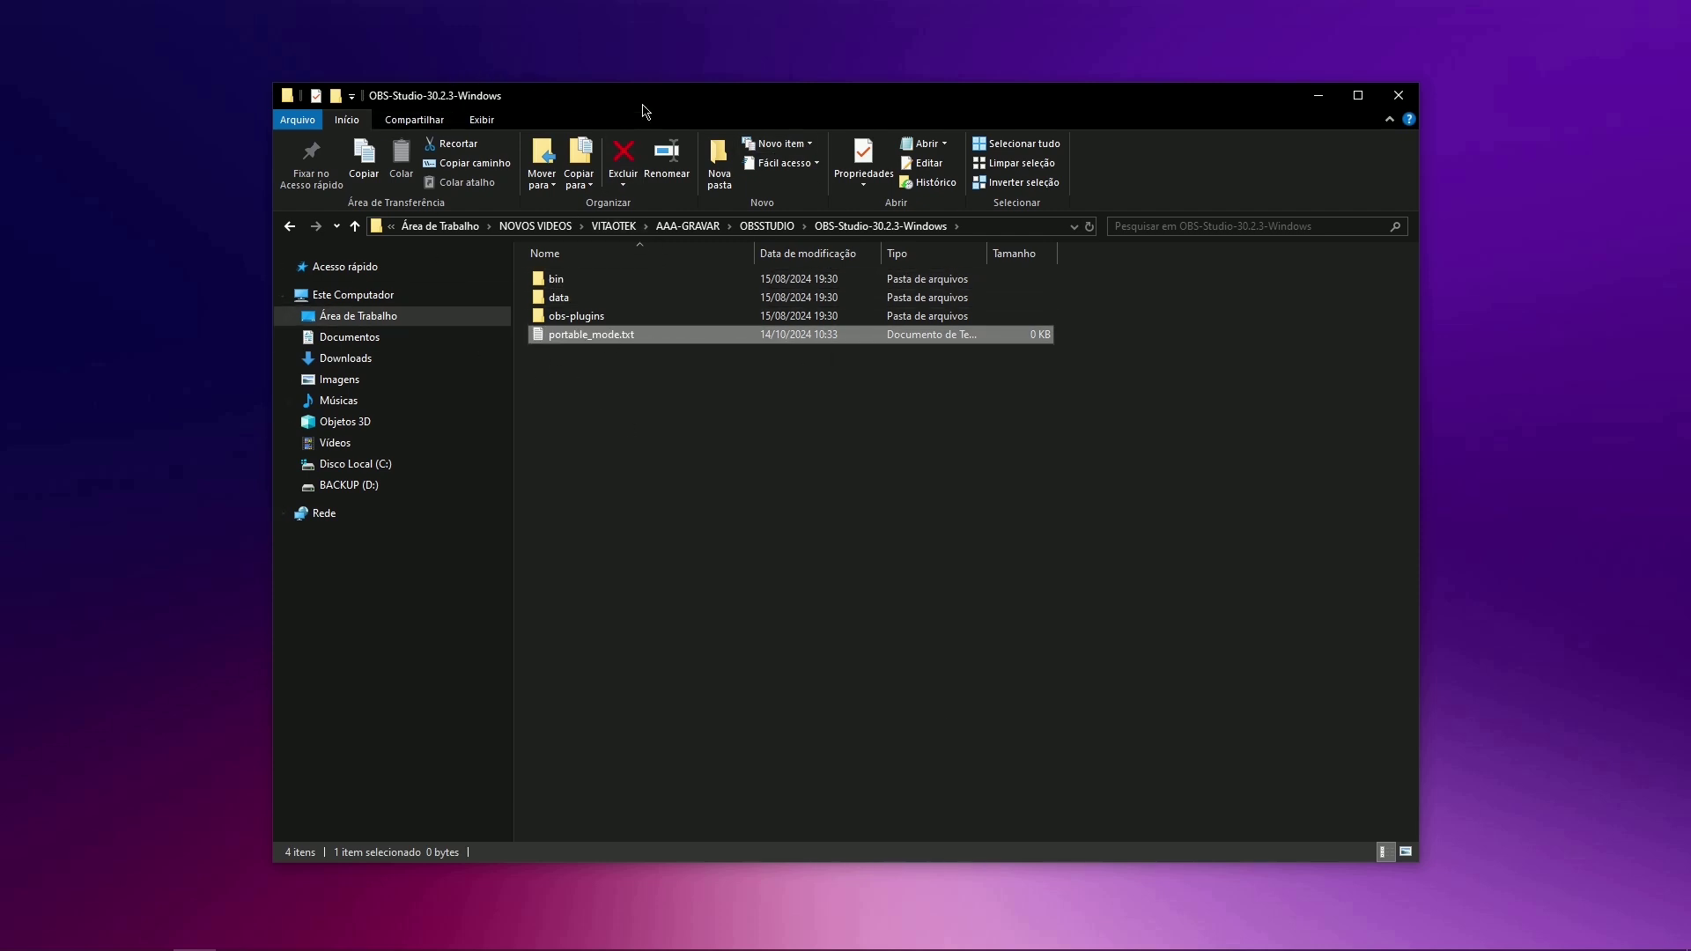
Check the advanced folder view options for hidden files and for hiding extensions of known file types.
click(482, 119)
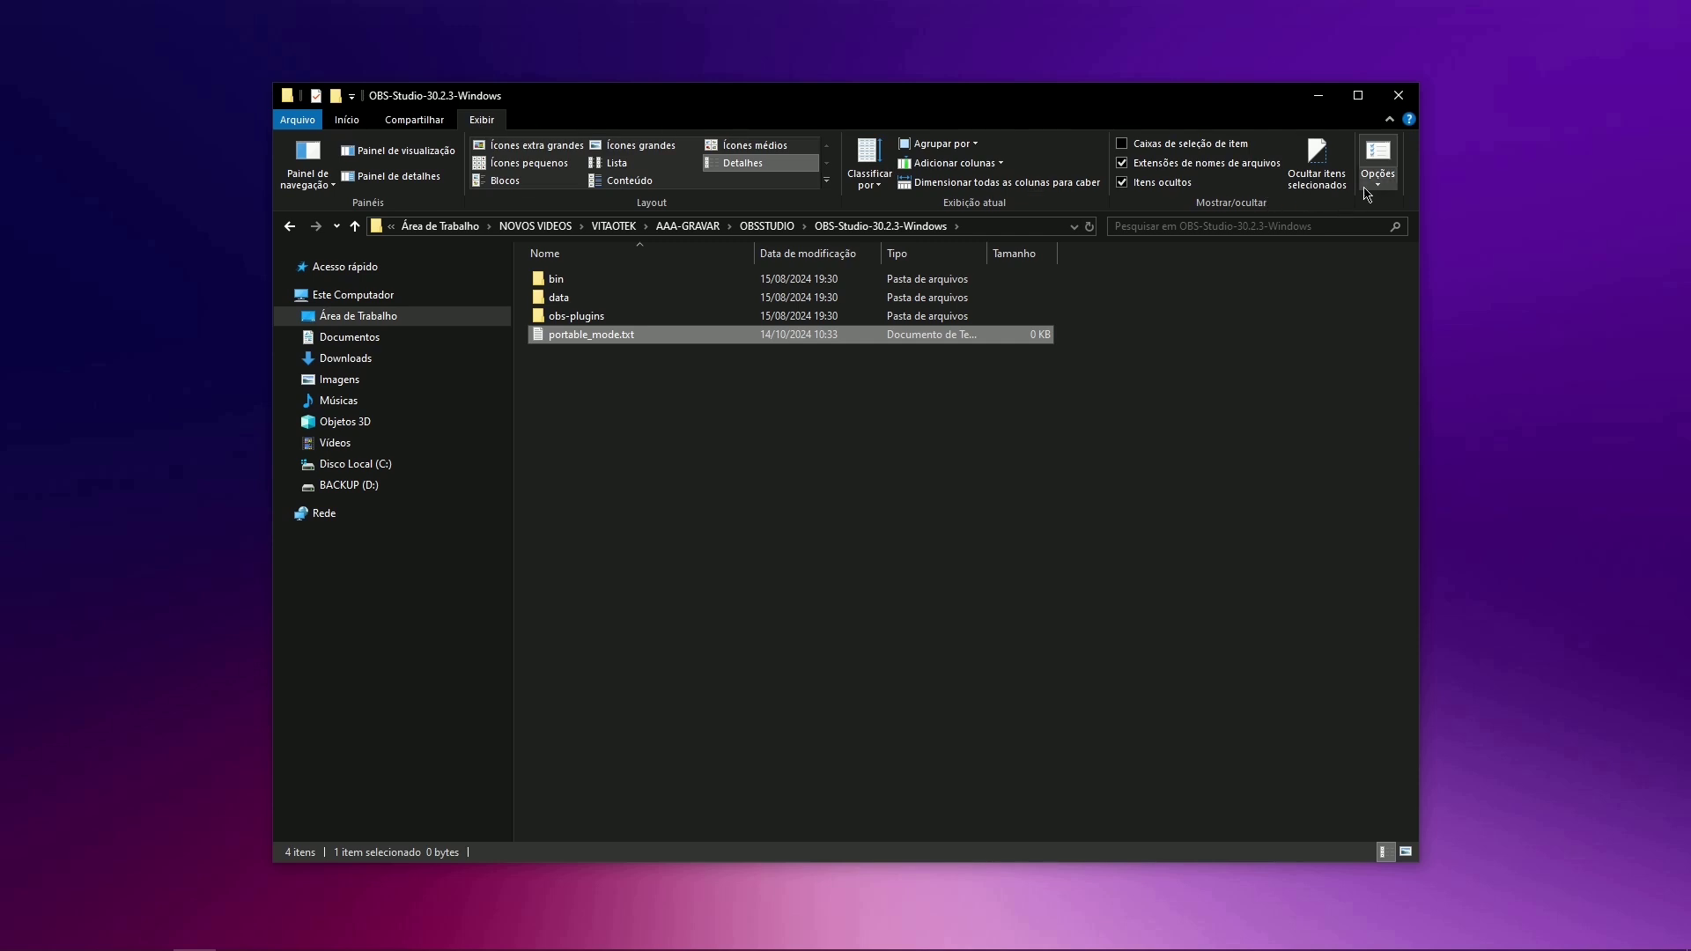
click(1369, 187)
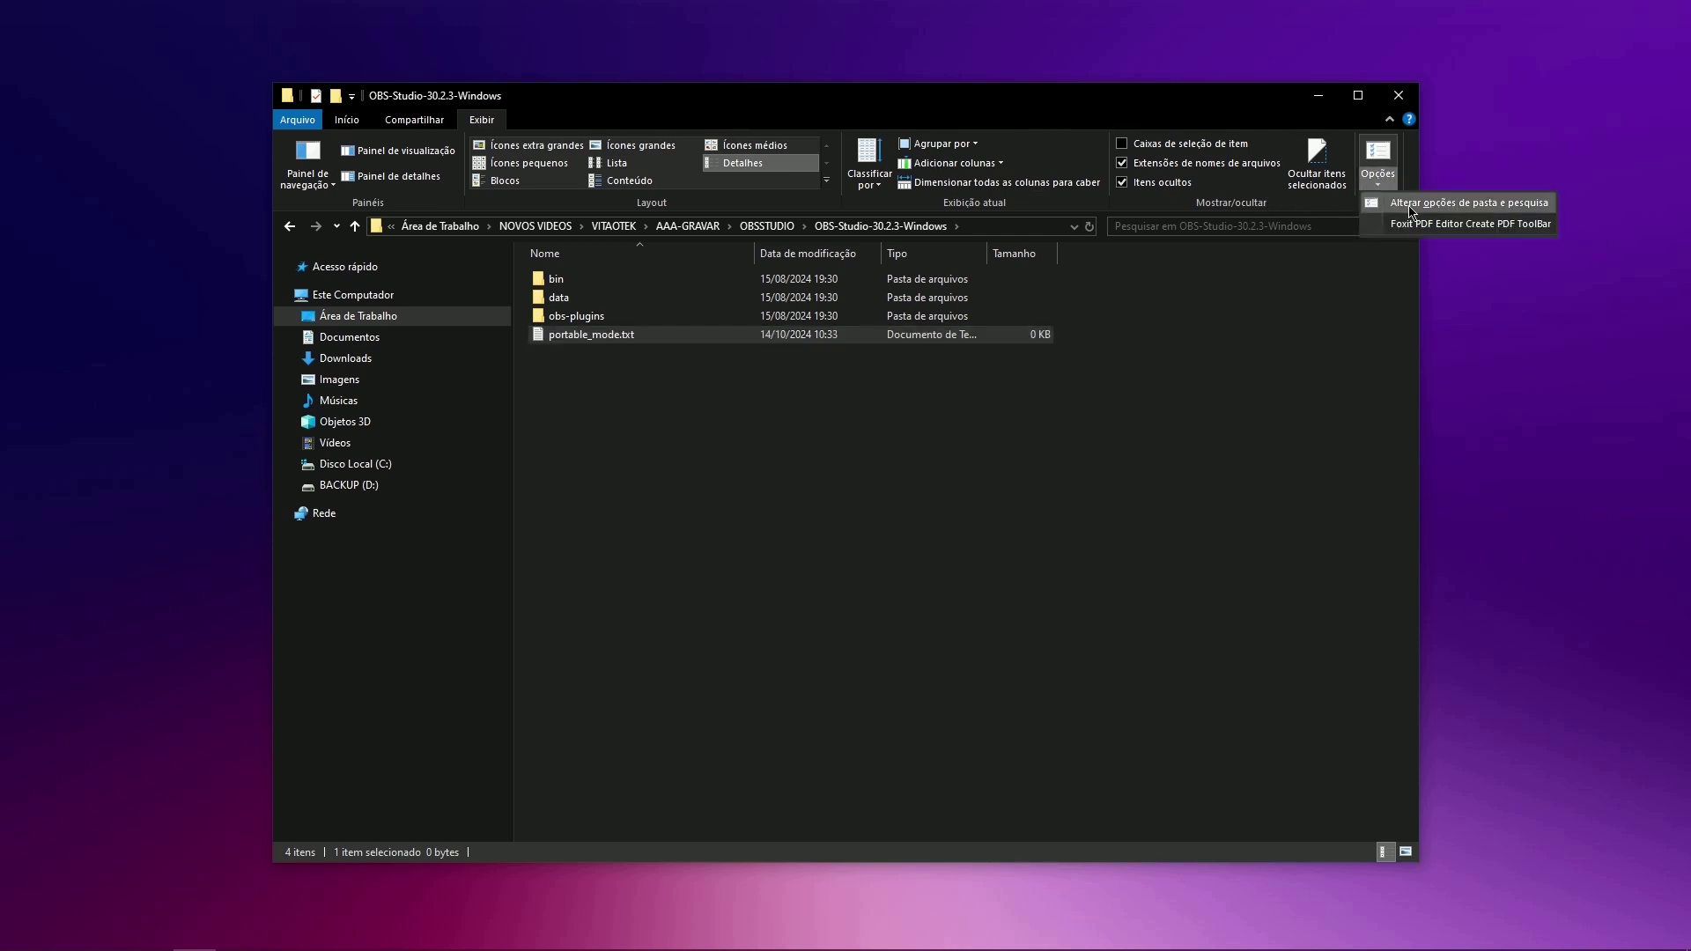
click(1410, 208)
drag(448, 273, 824, 266)
click(759, 291)
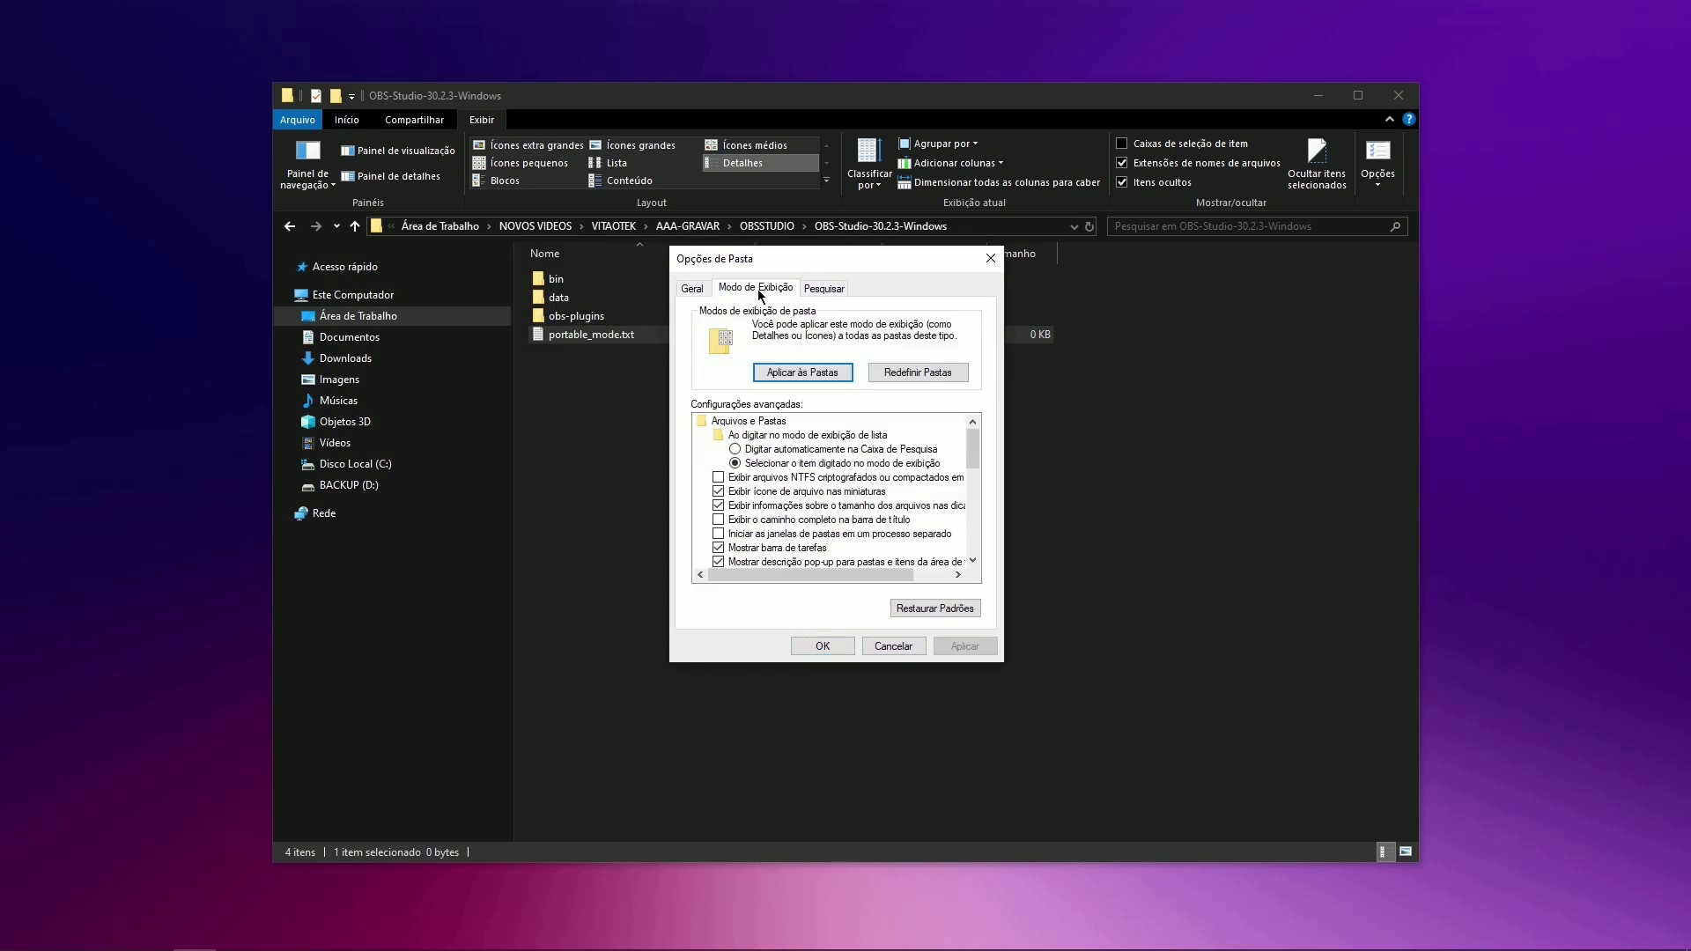
scroll(775, 440, down, 7)
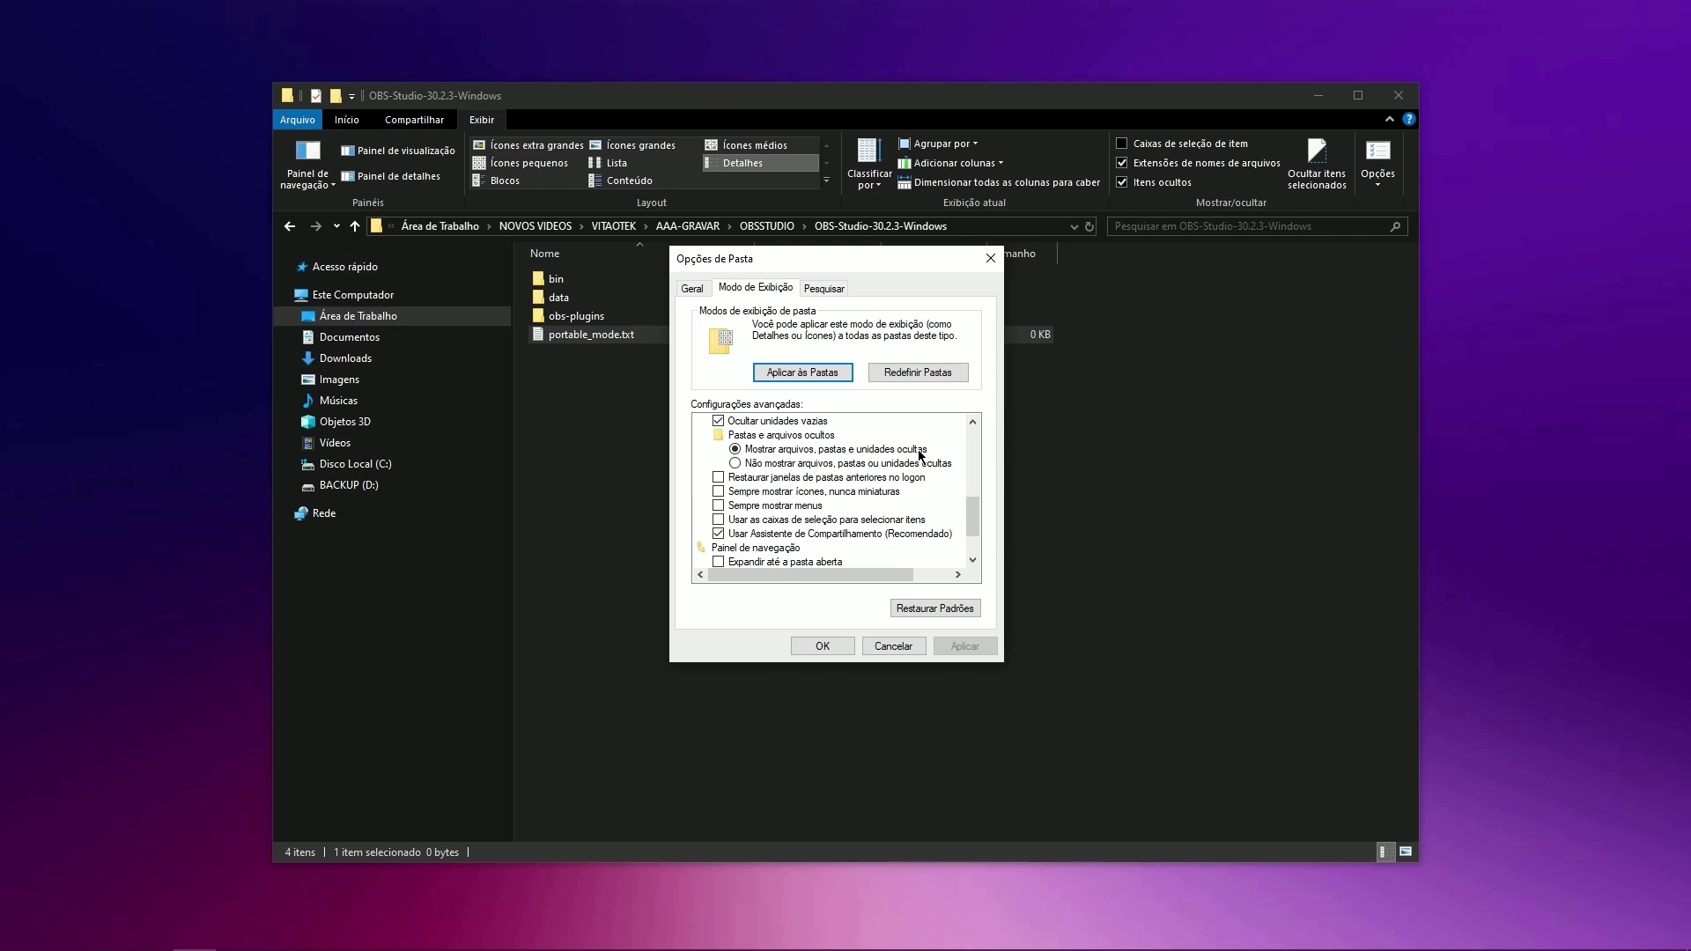
scroll(975, 509, up, 2)
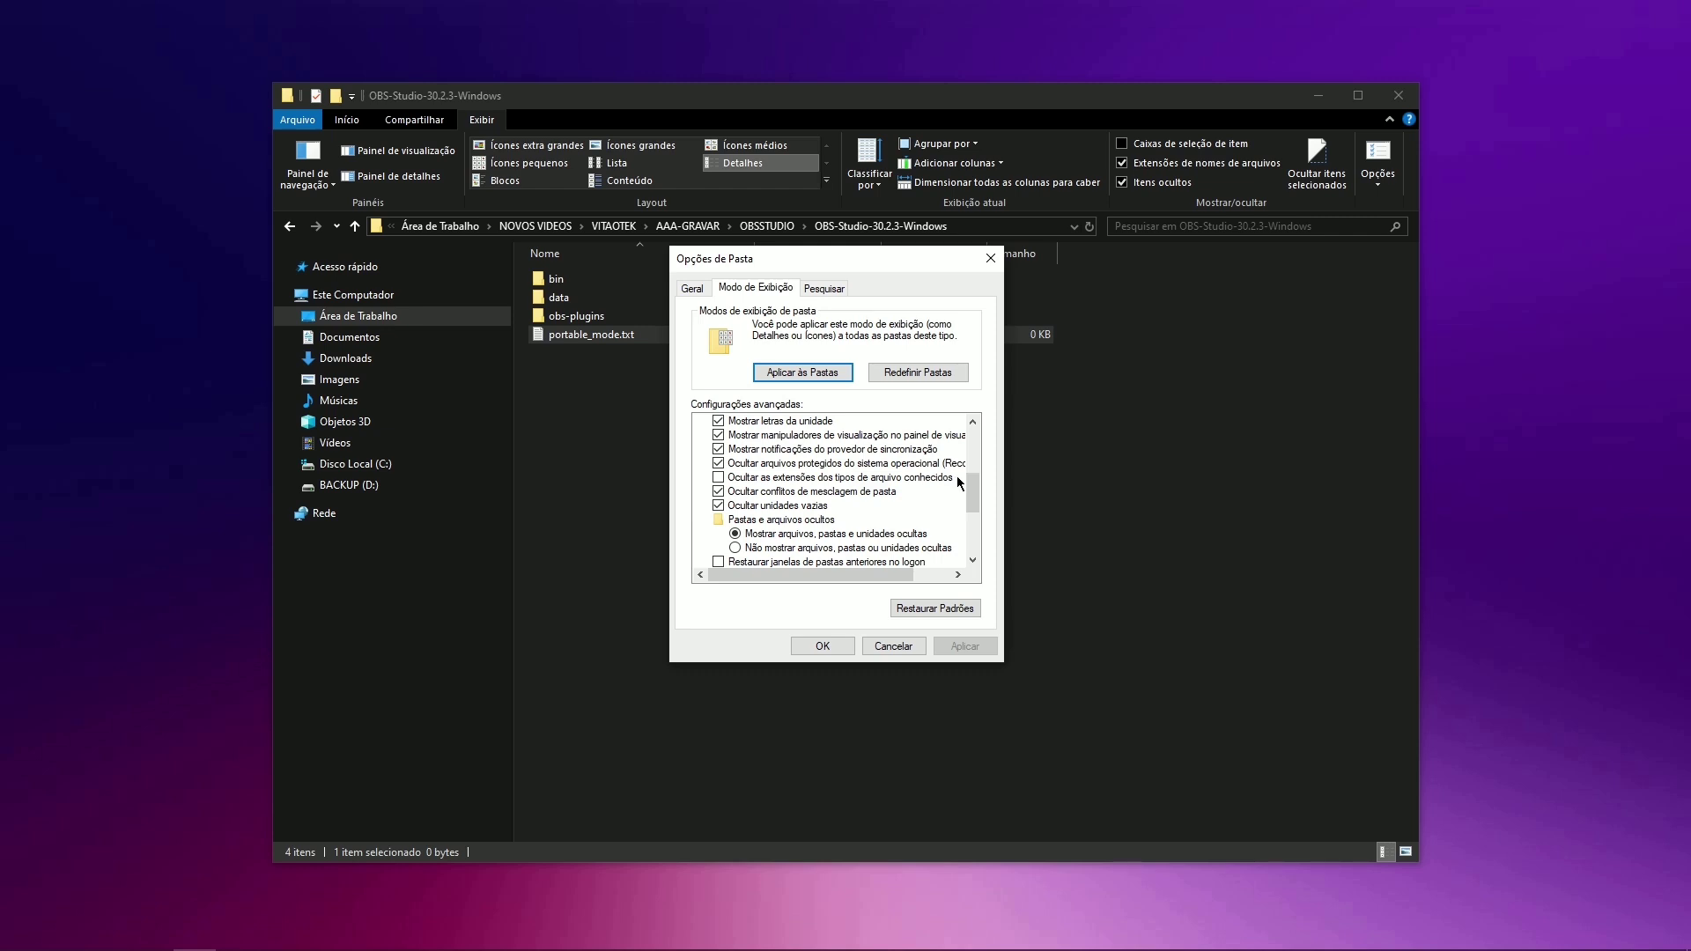
click(821, 646)
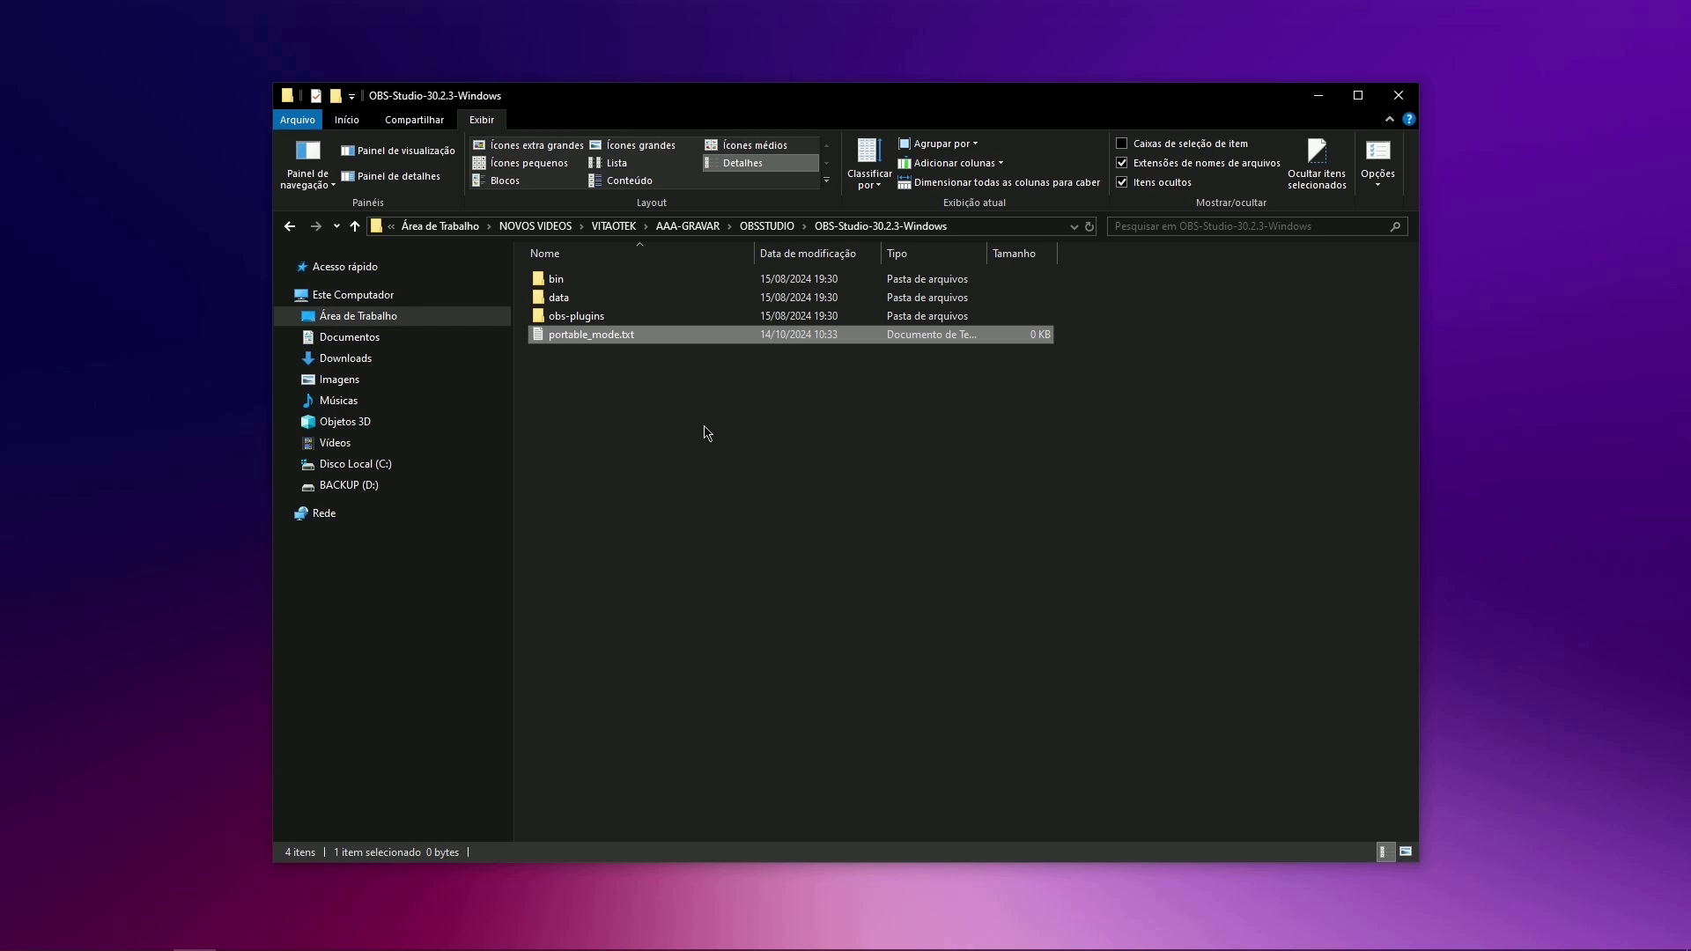
Go to the 64bit folder inside the bin folder of the extracted files.
double_click(551, 280)
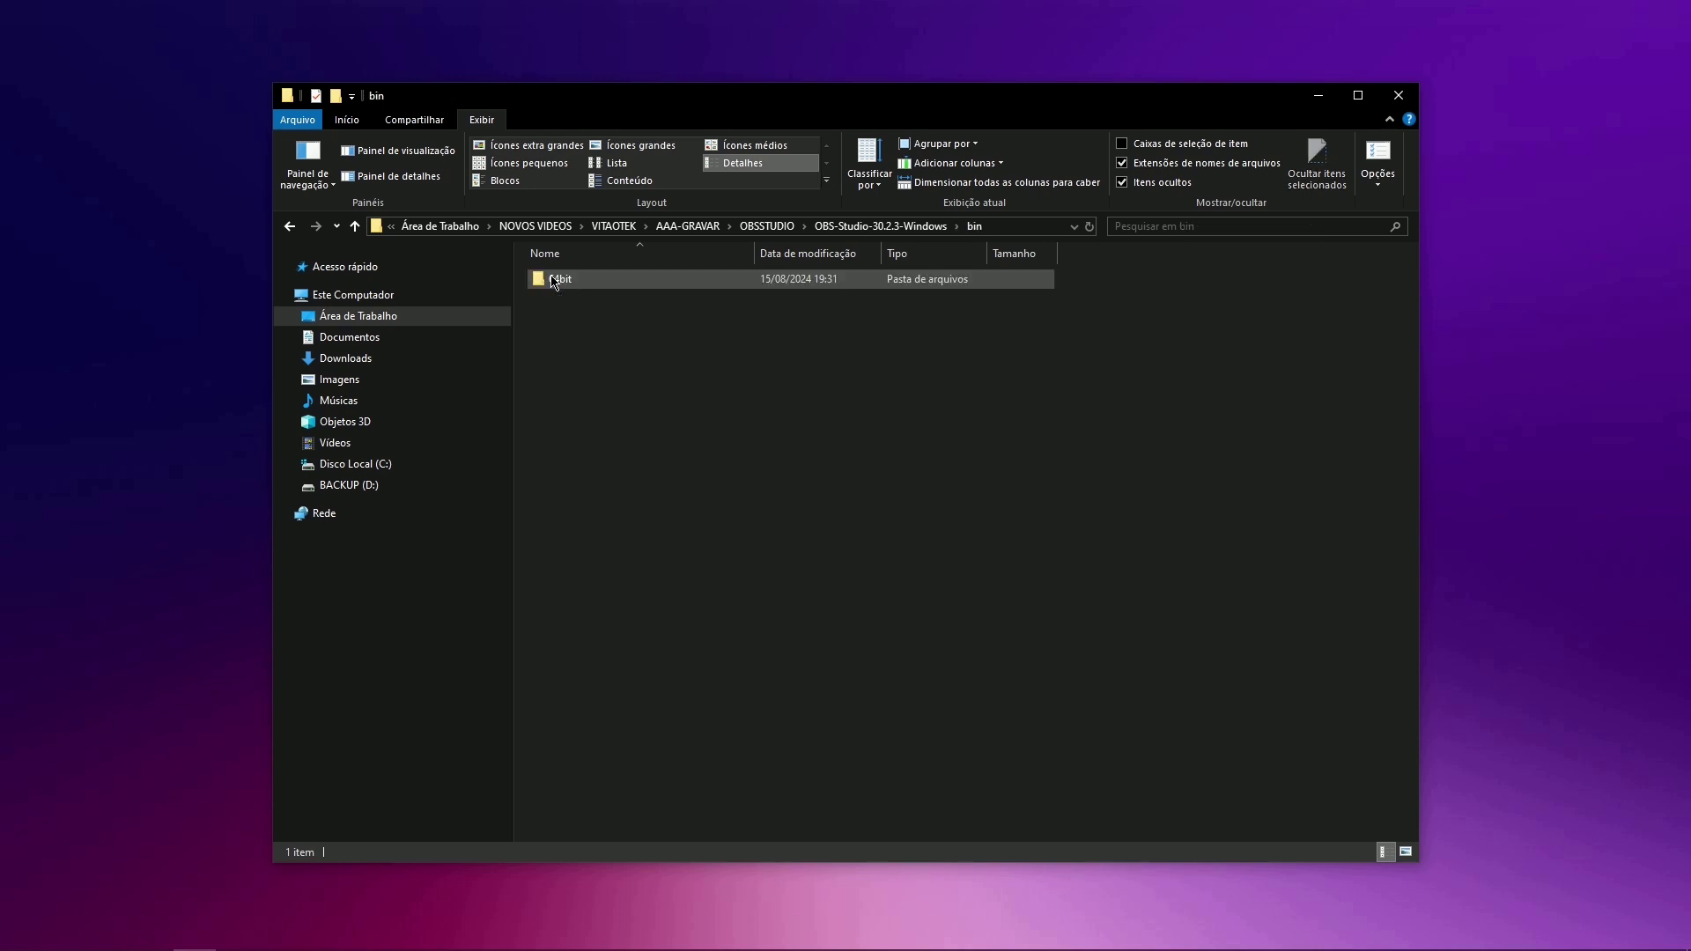
double_click(586, 280)
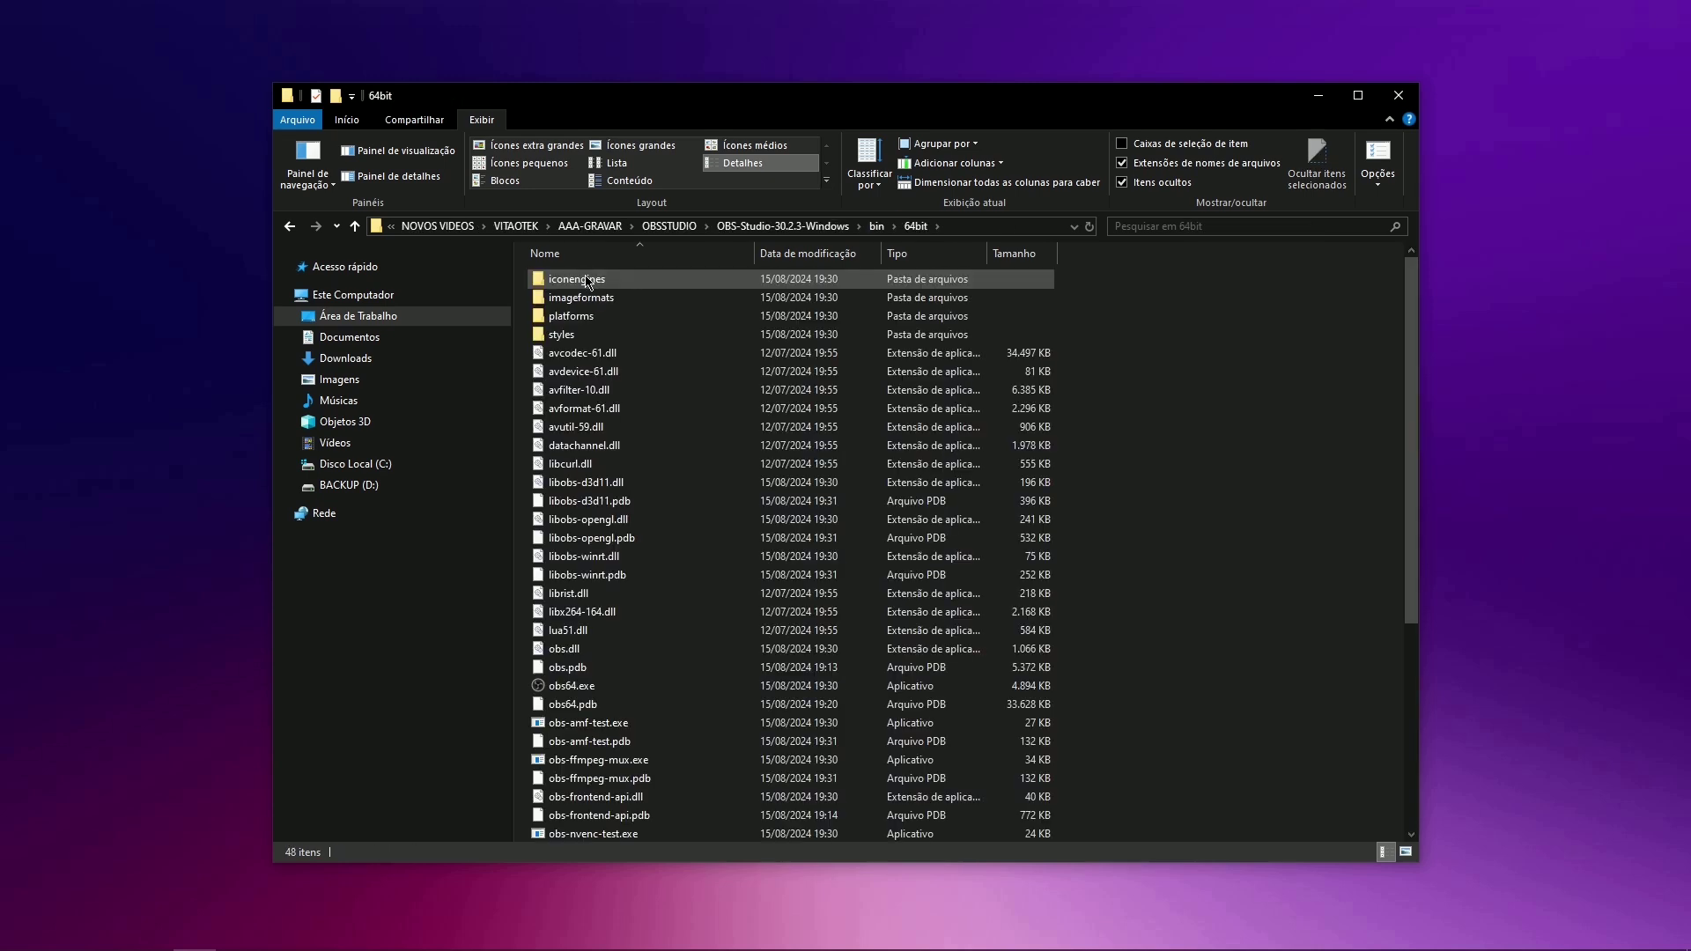
mouse_move(587, 691)
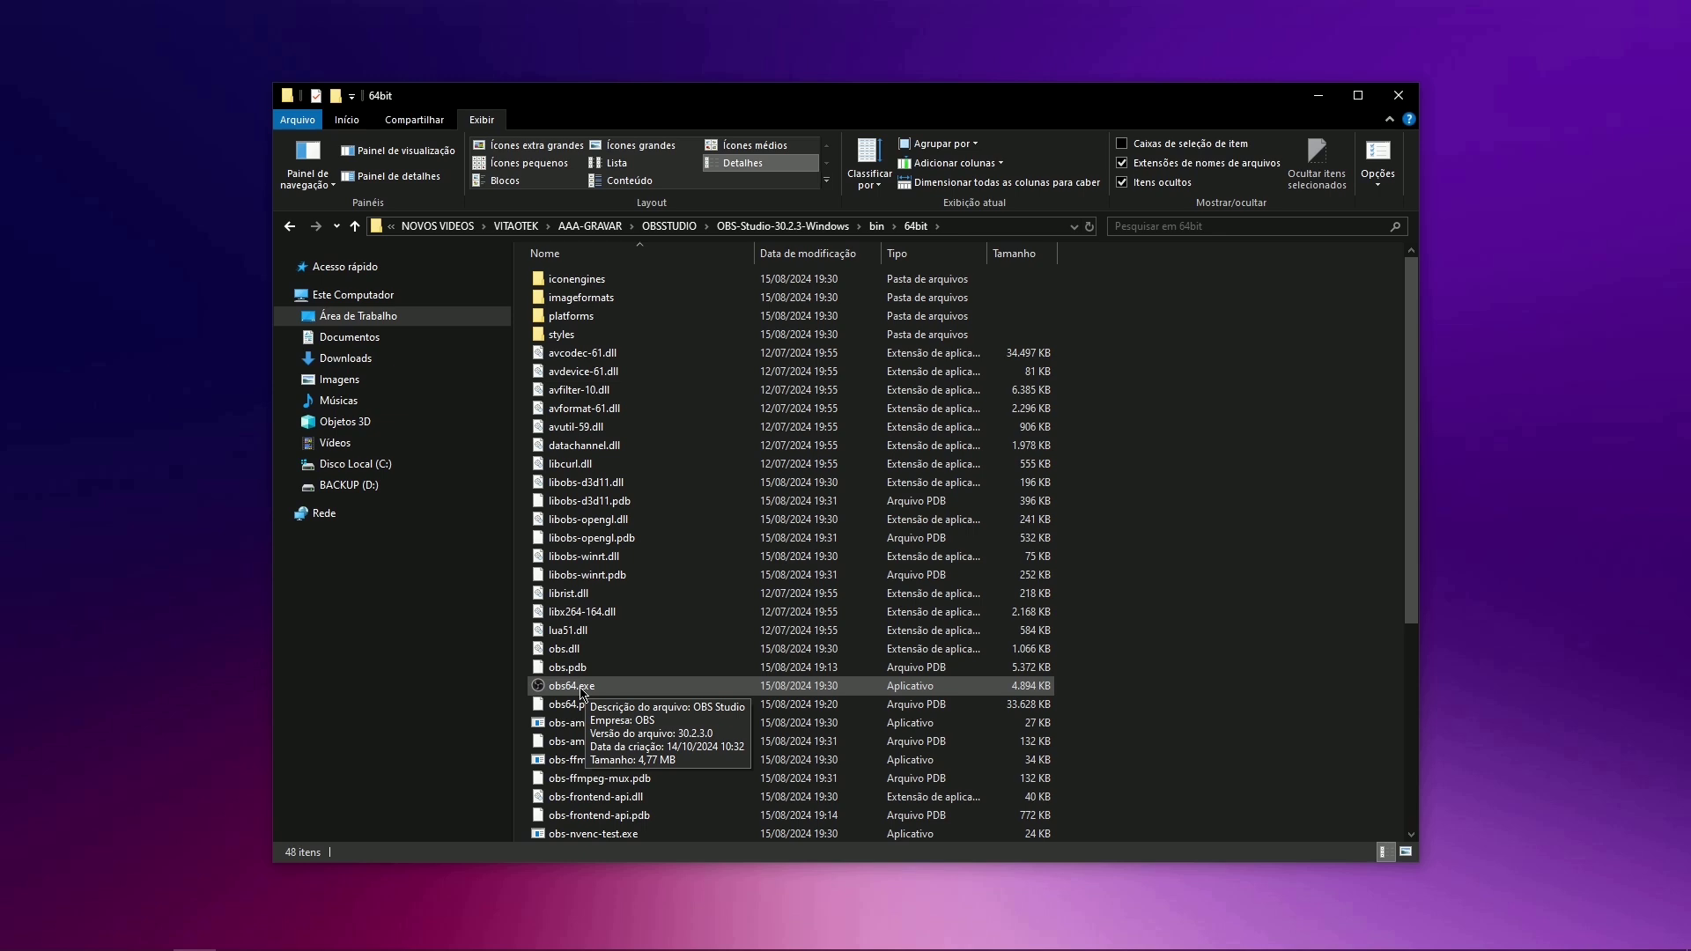
right_click(580, 690)
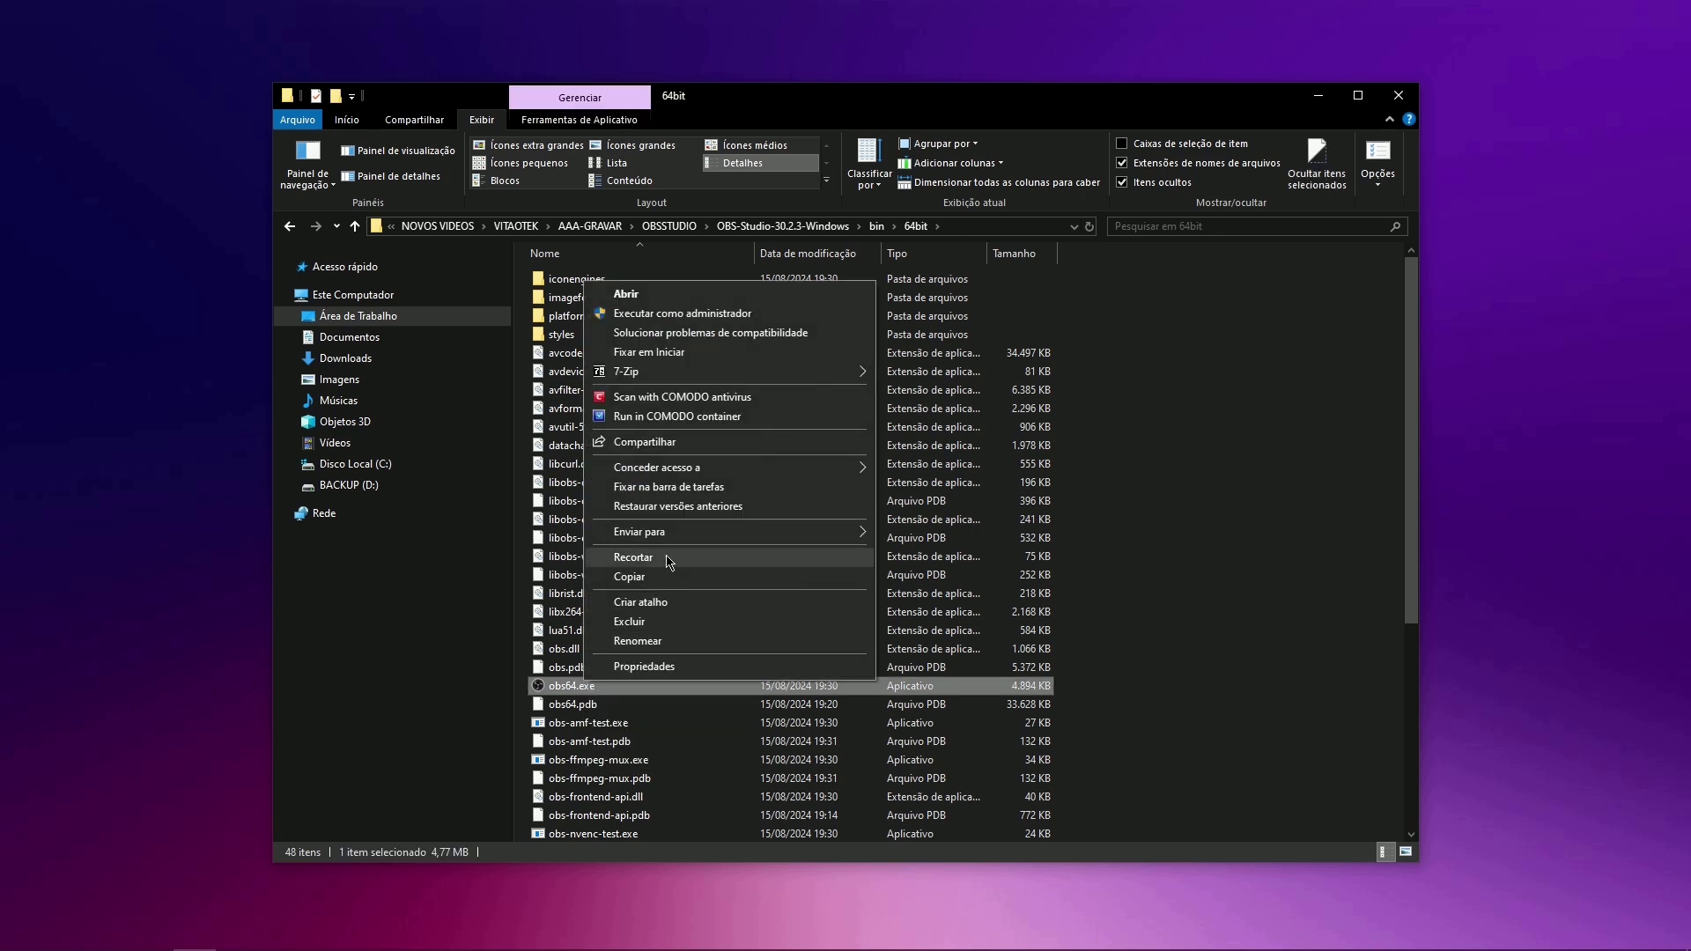
mouse_move(700, 534)
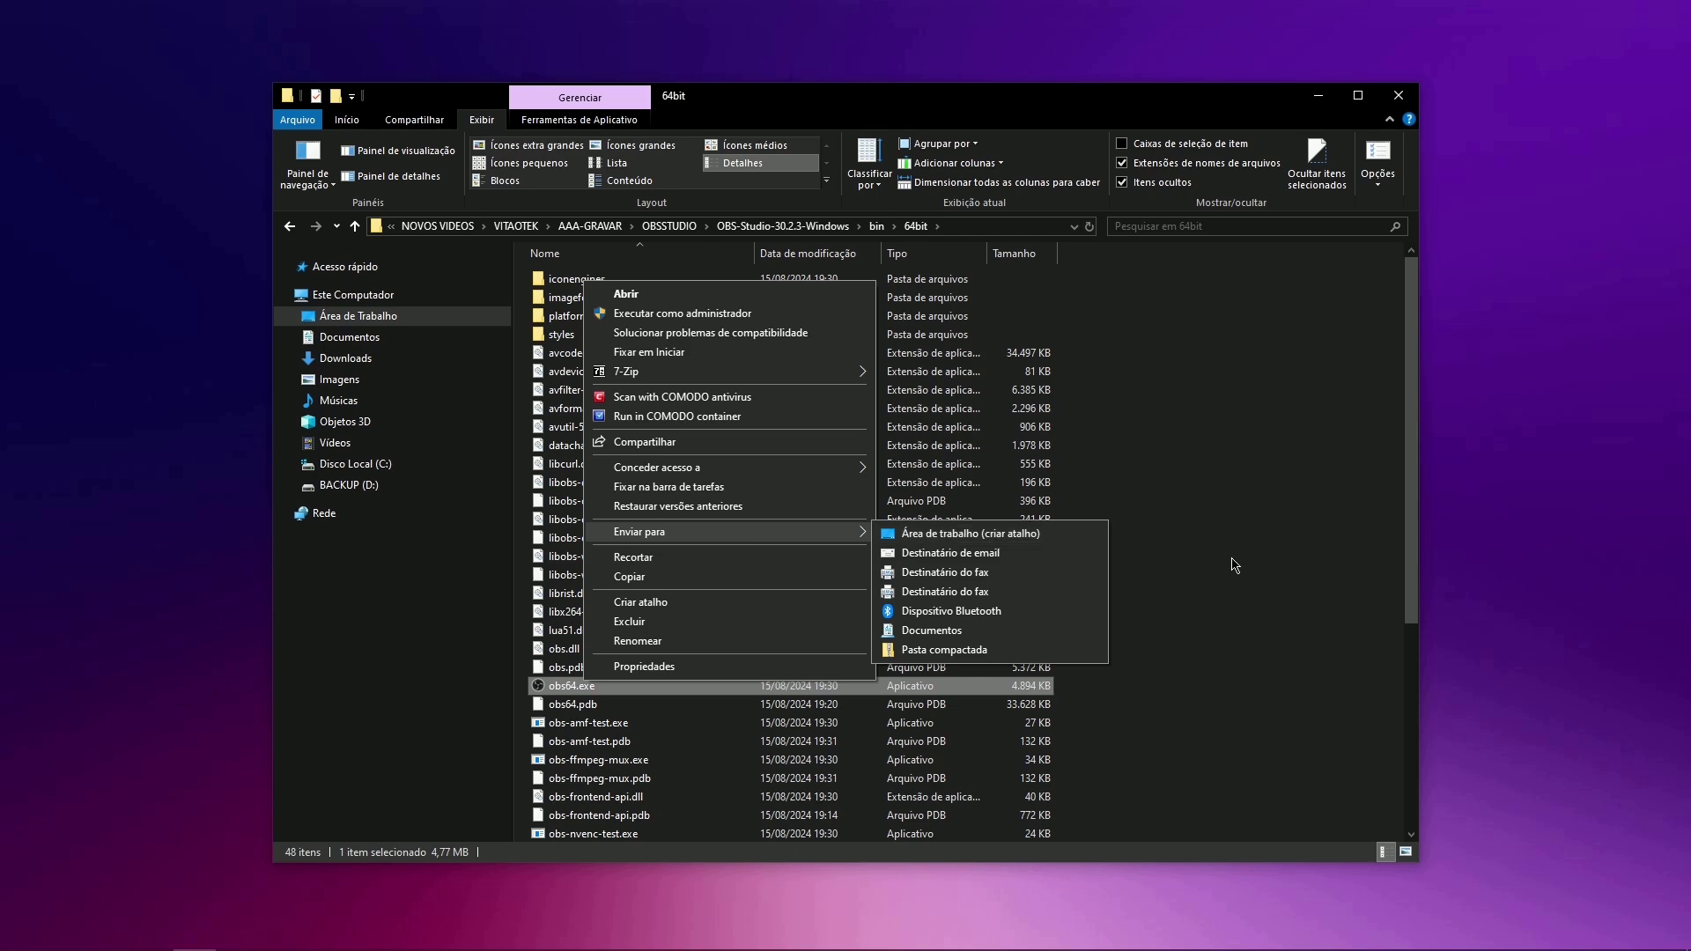
click(1235, 565)
Launch obs64.exe and dismiss the configuration assistant and the What's New window.
double_click(568, 689)
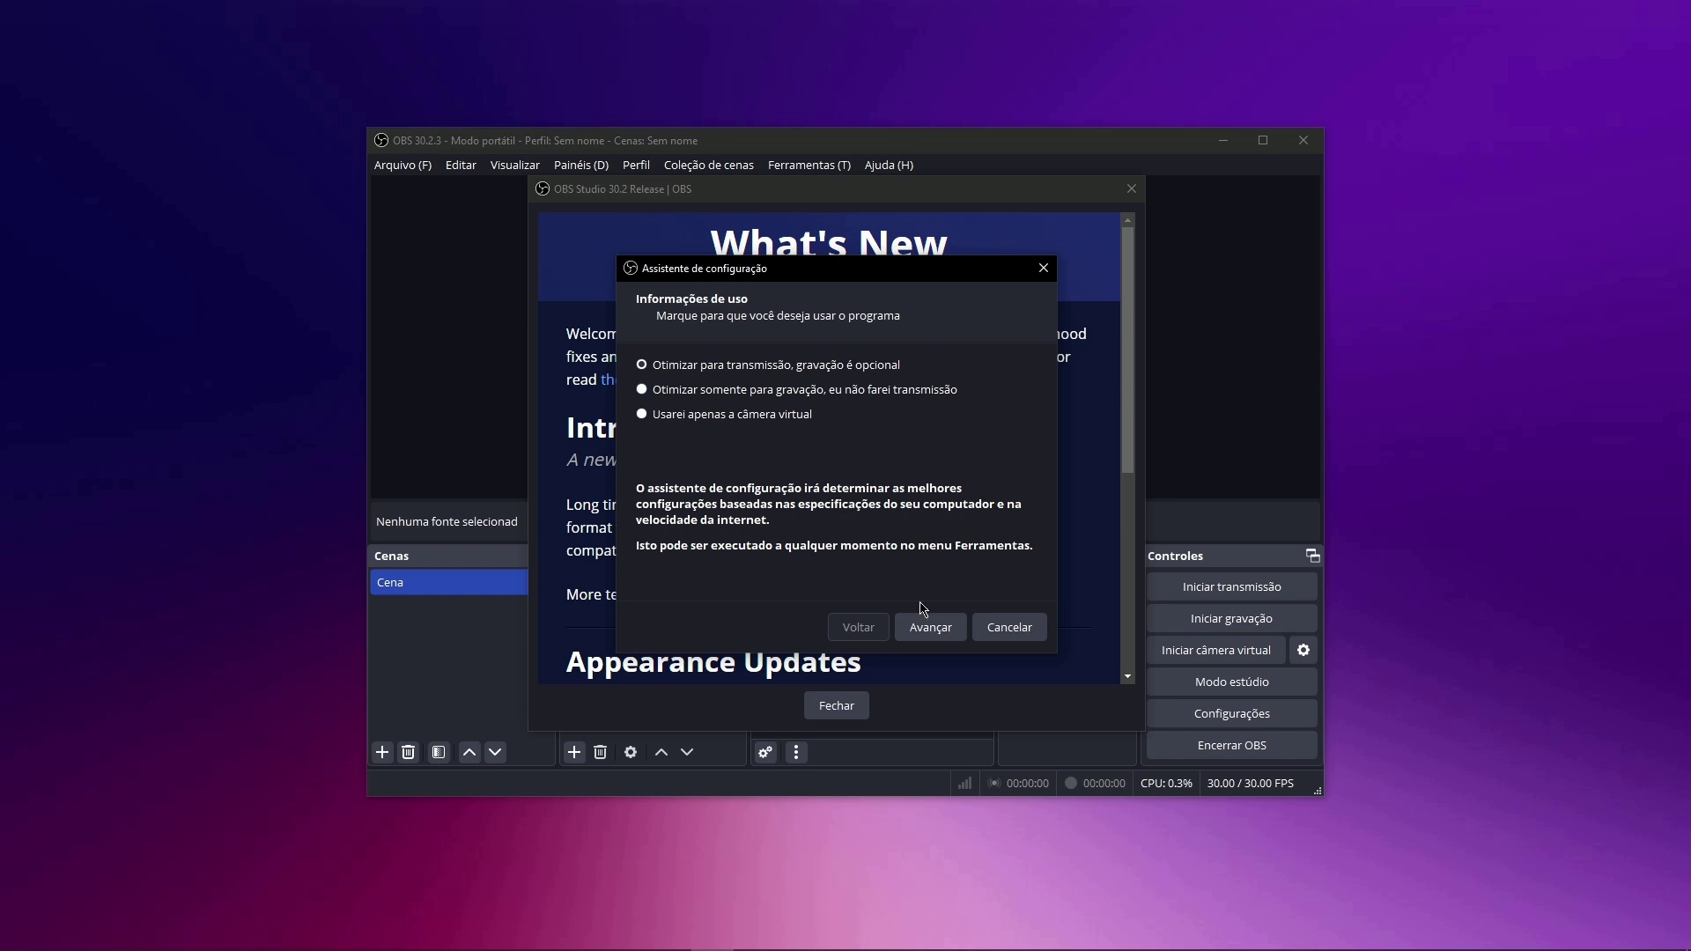
click(1023, 639)
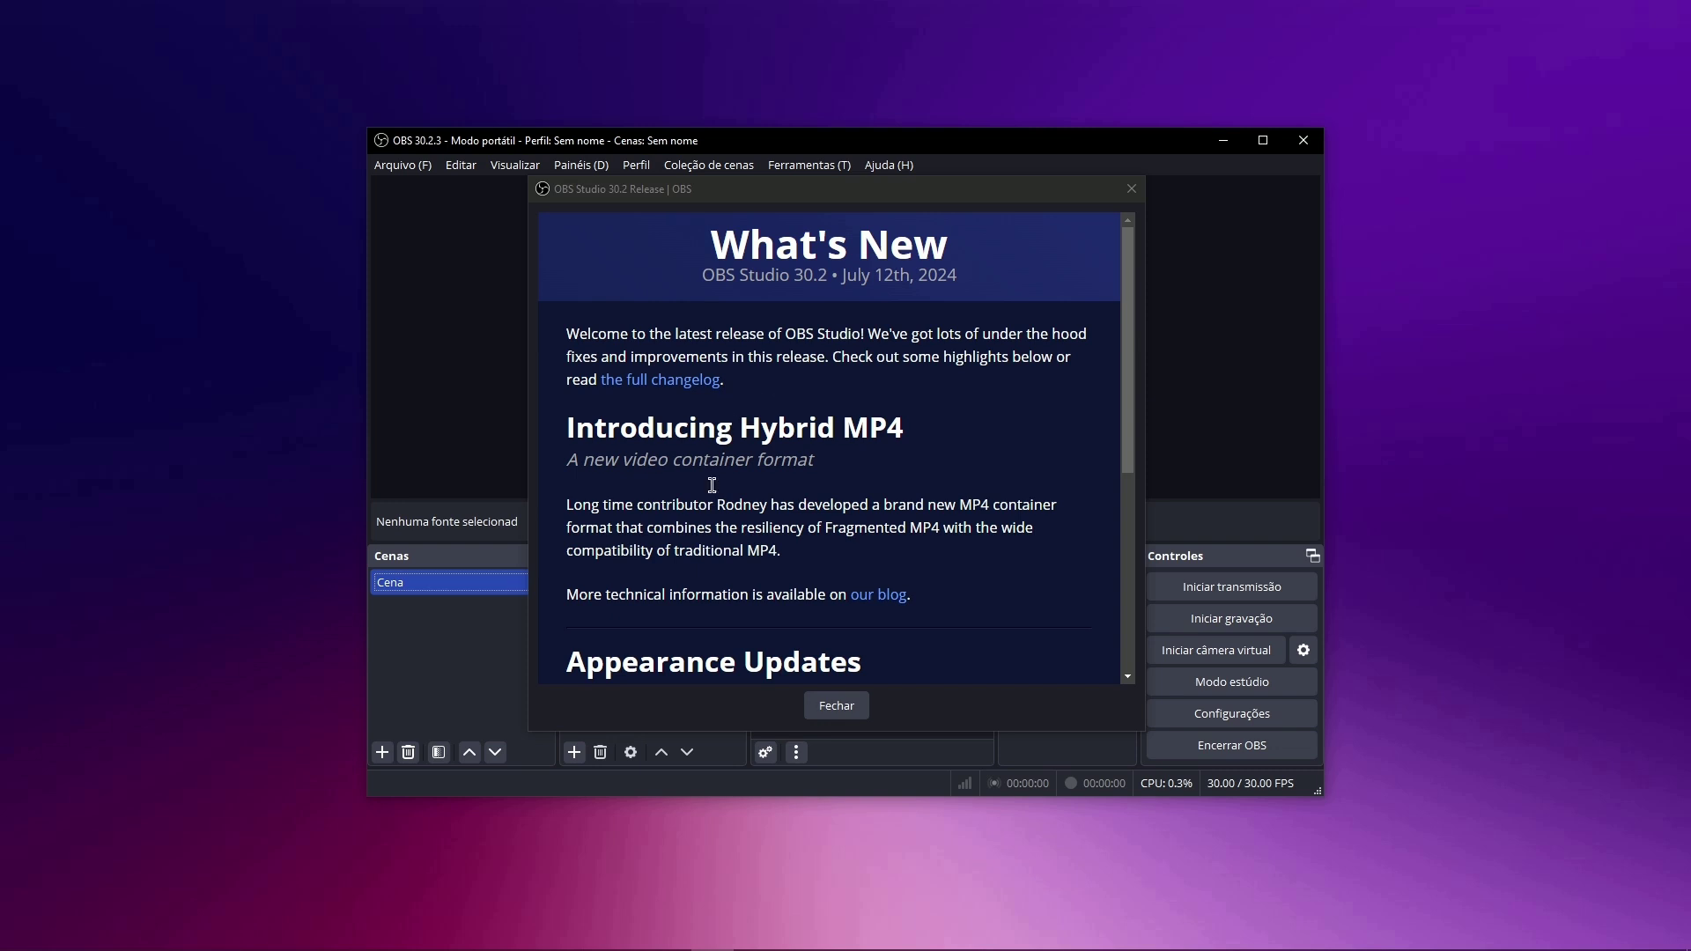
click(847, 705)
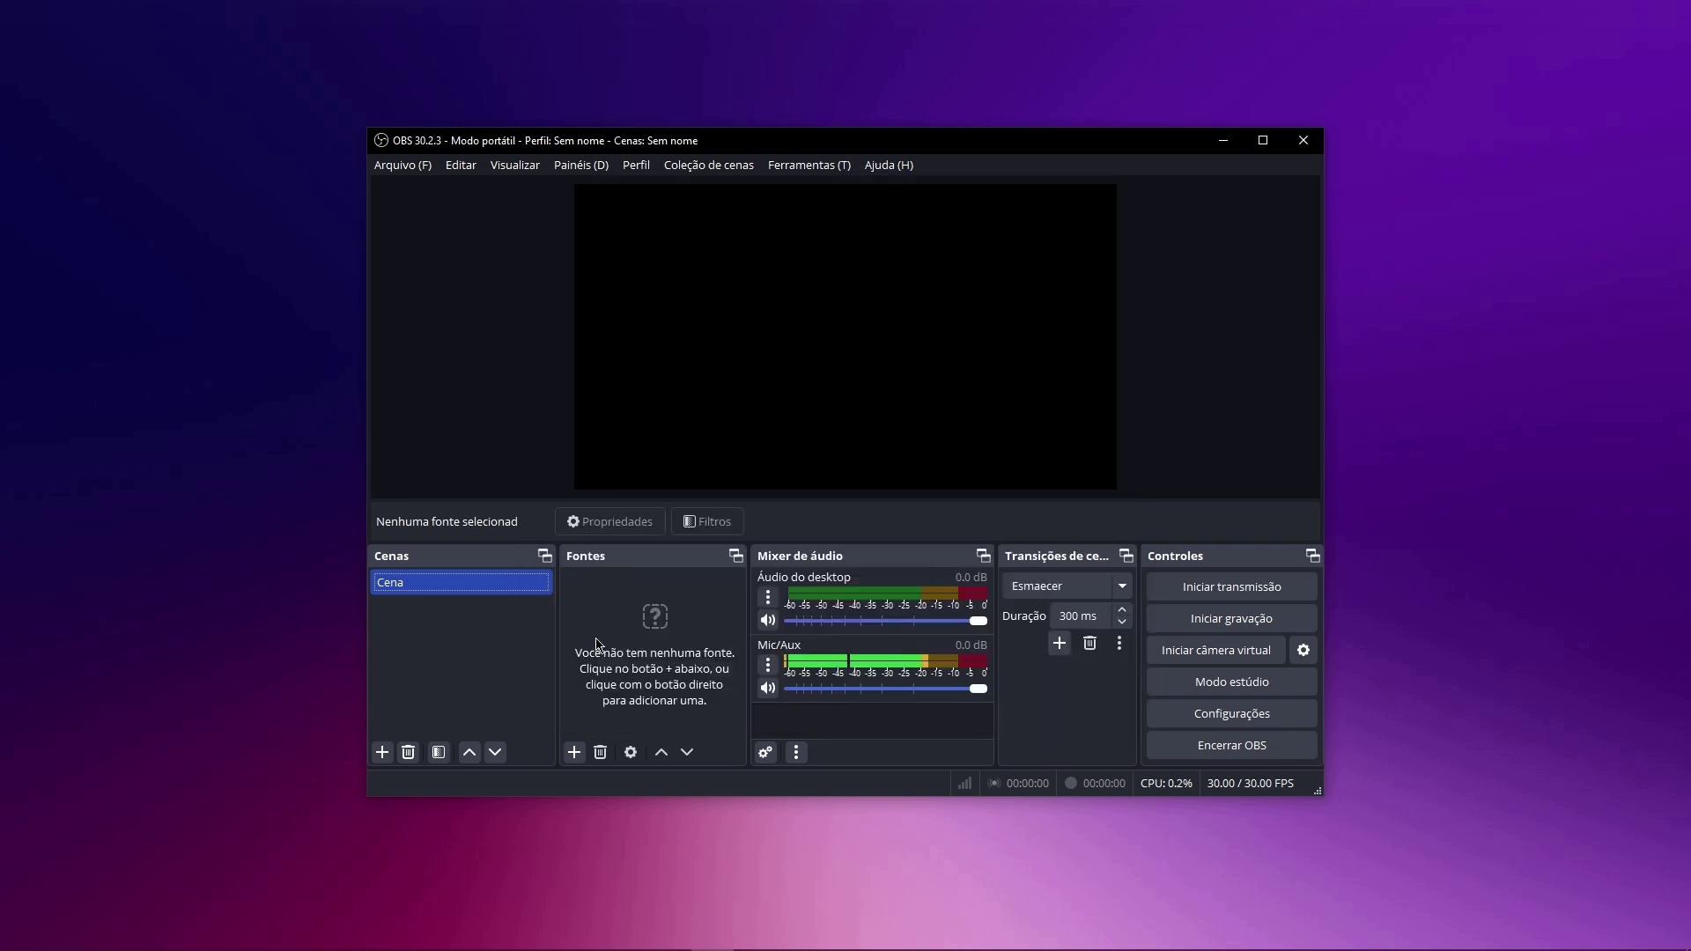
Enlarge the OBS window on all four sides so that it fills most of the desktop.
drag(368, 387, 132, 388)
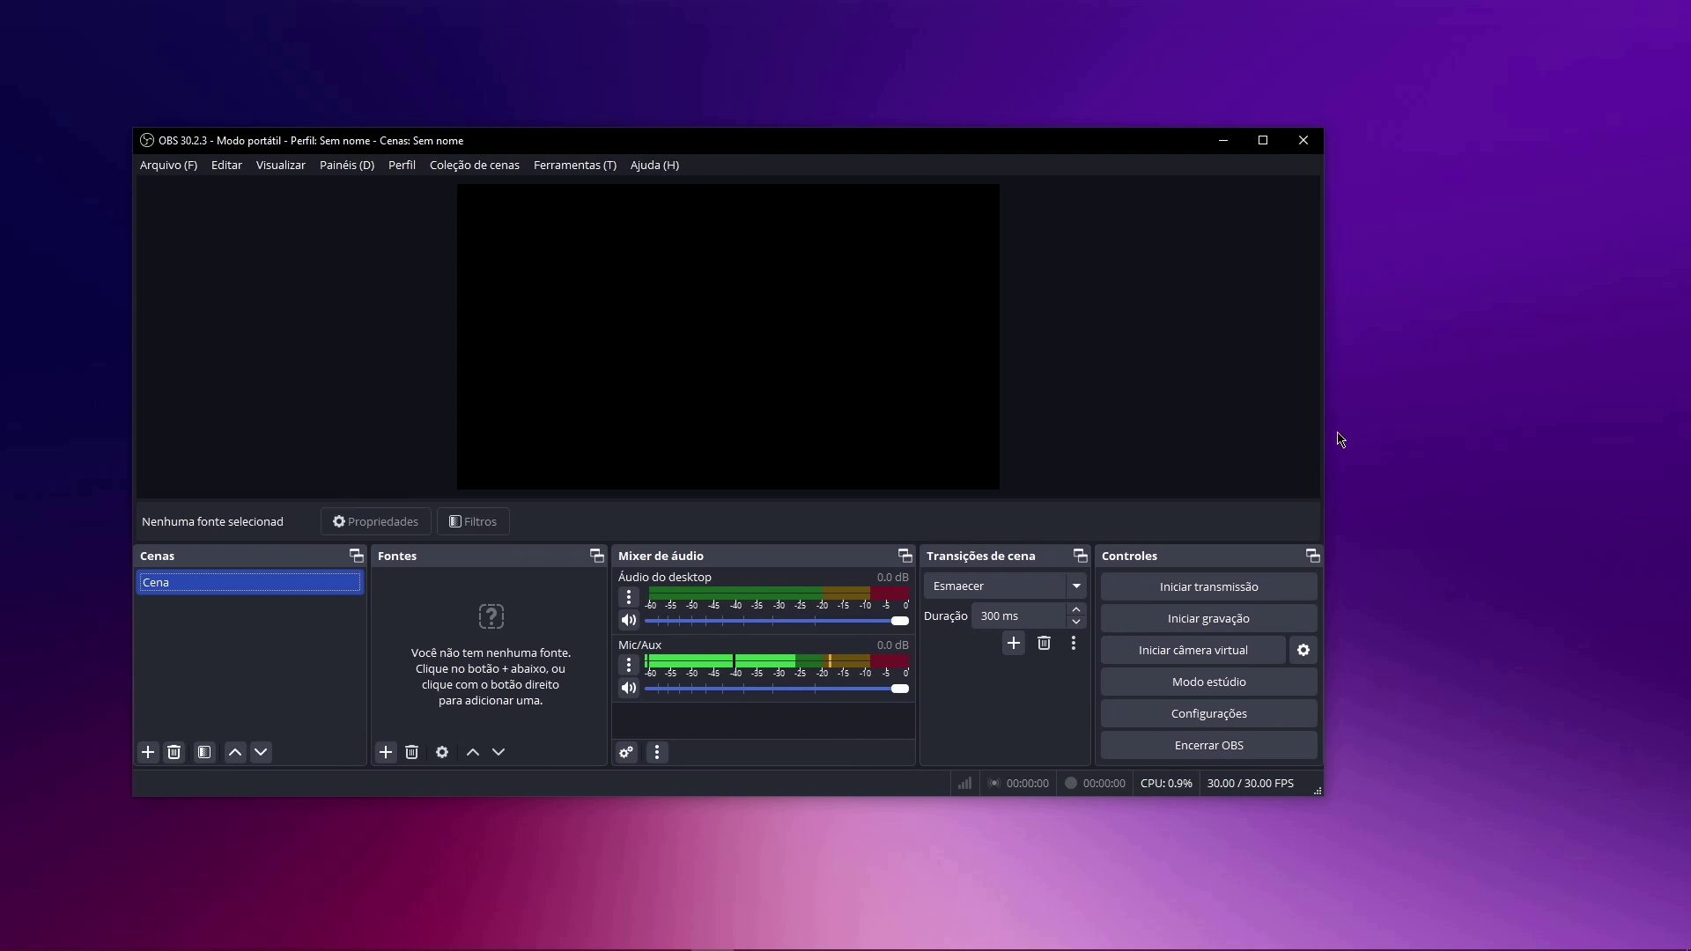
drag(1324, 439, 1547, 438)
drag(846, 128, 846, 45)
drag(793, 797, 793, 909)
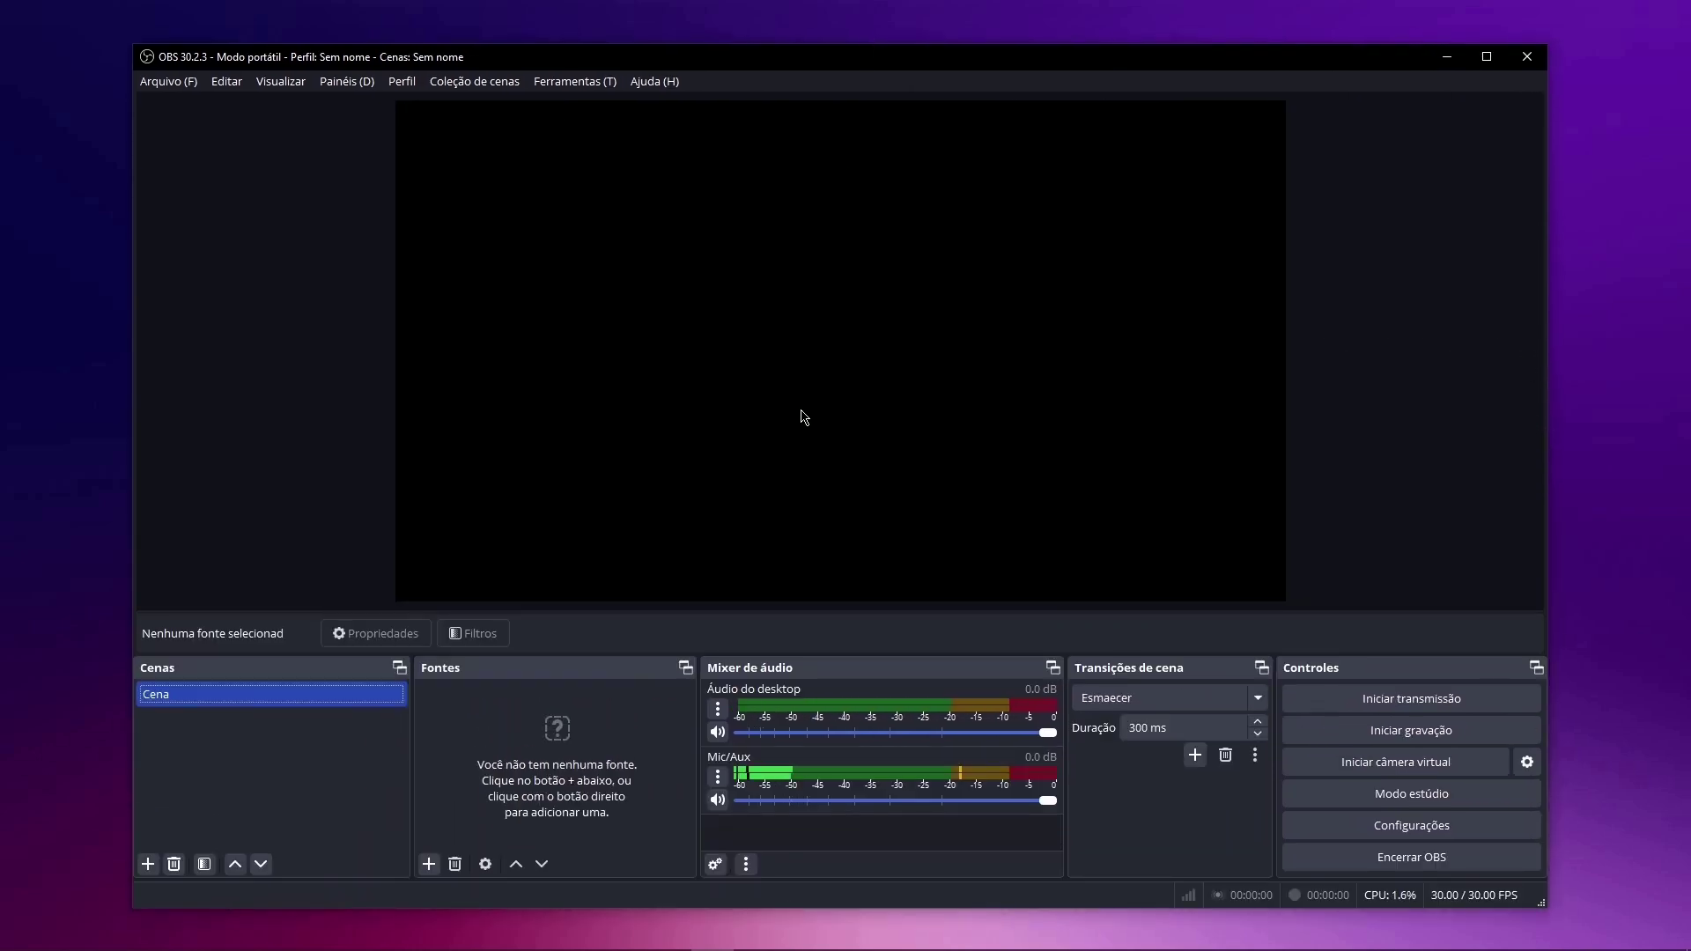
In the general settings, turn off searching for new updates at startup.
click(184, 81)
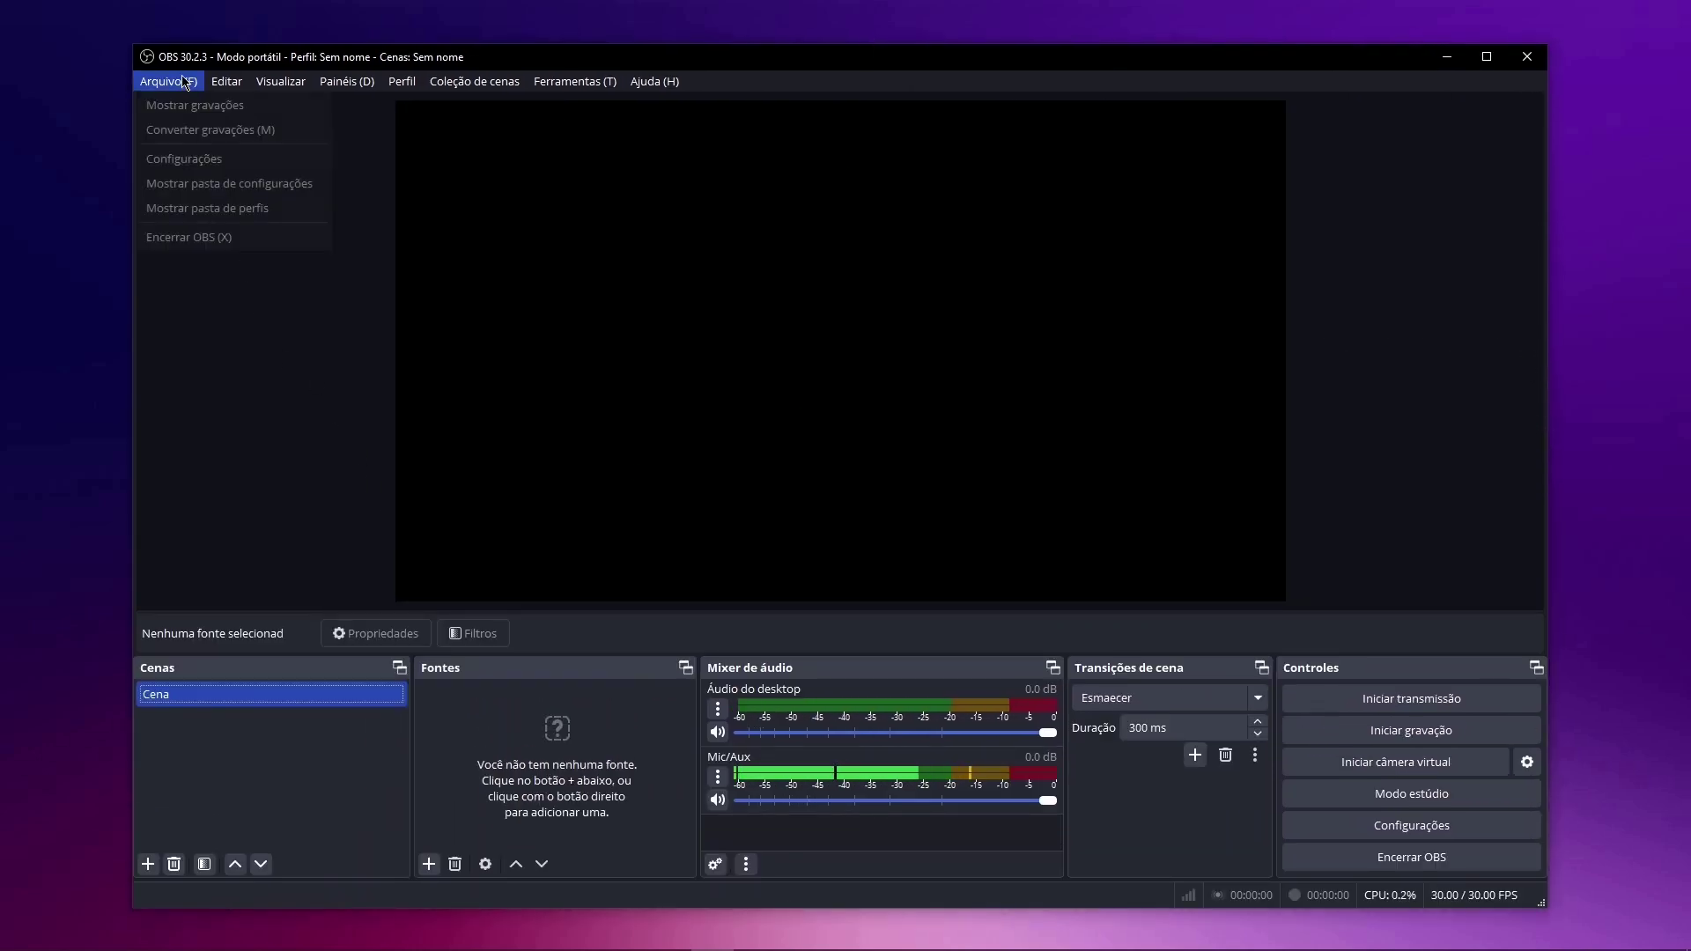
click(167, 160)
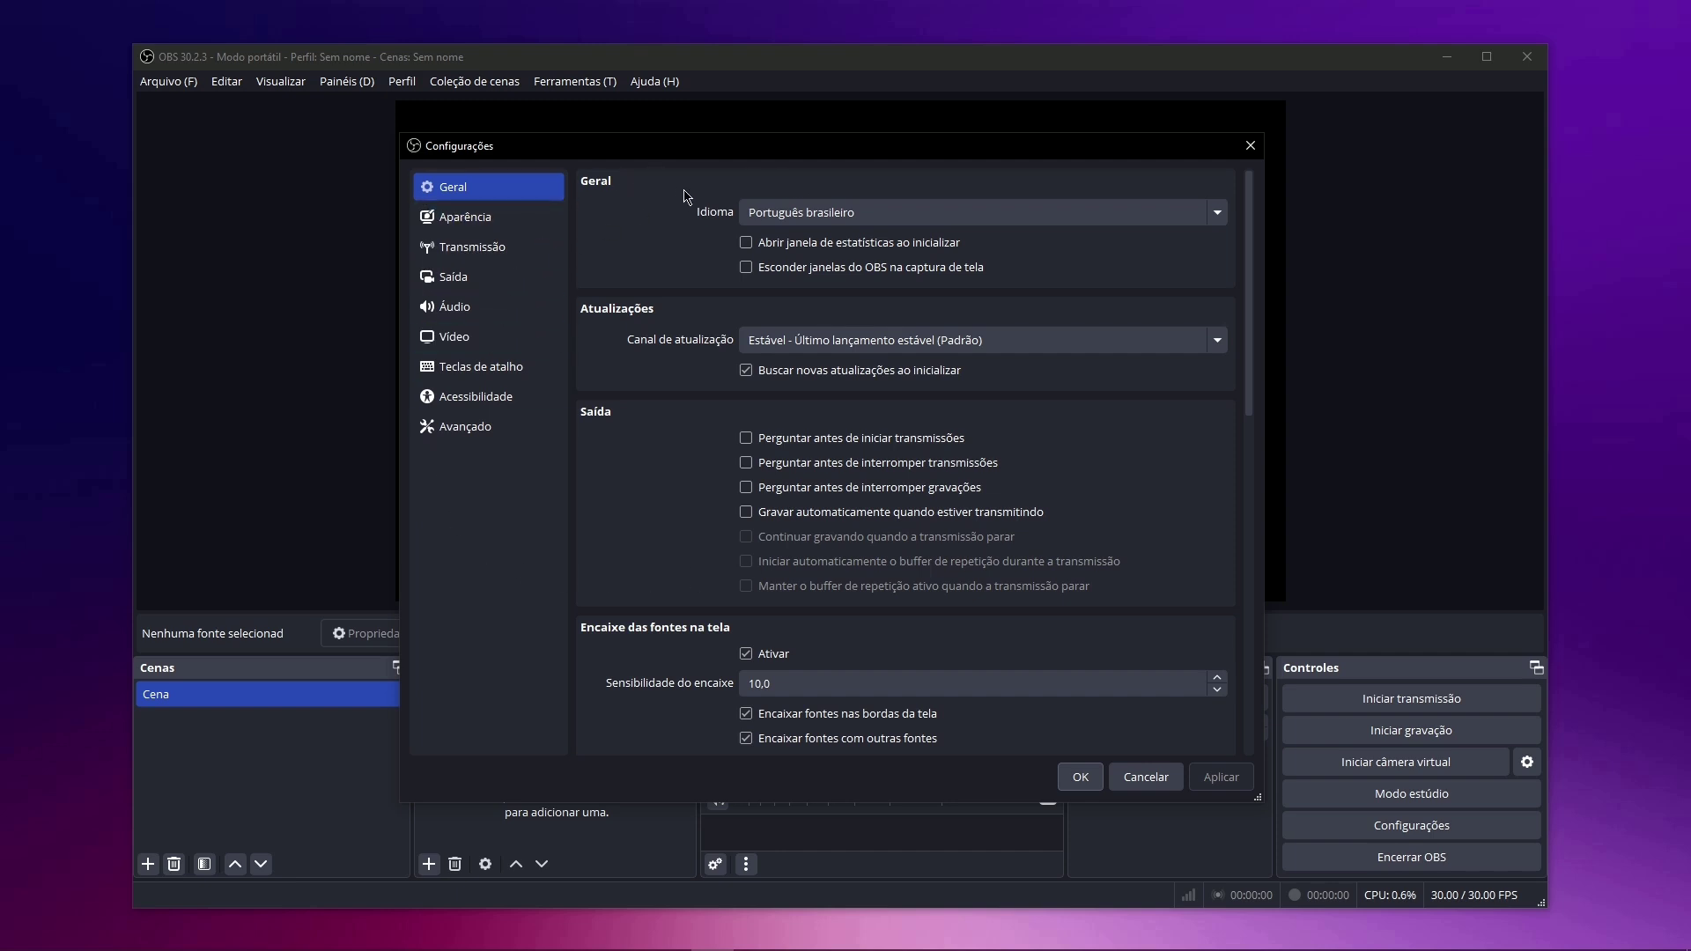
click(878, 211)
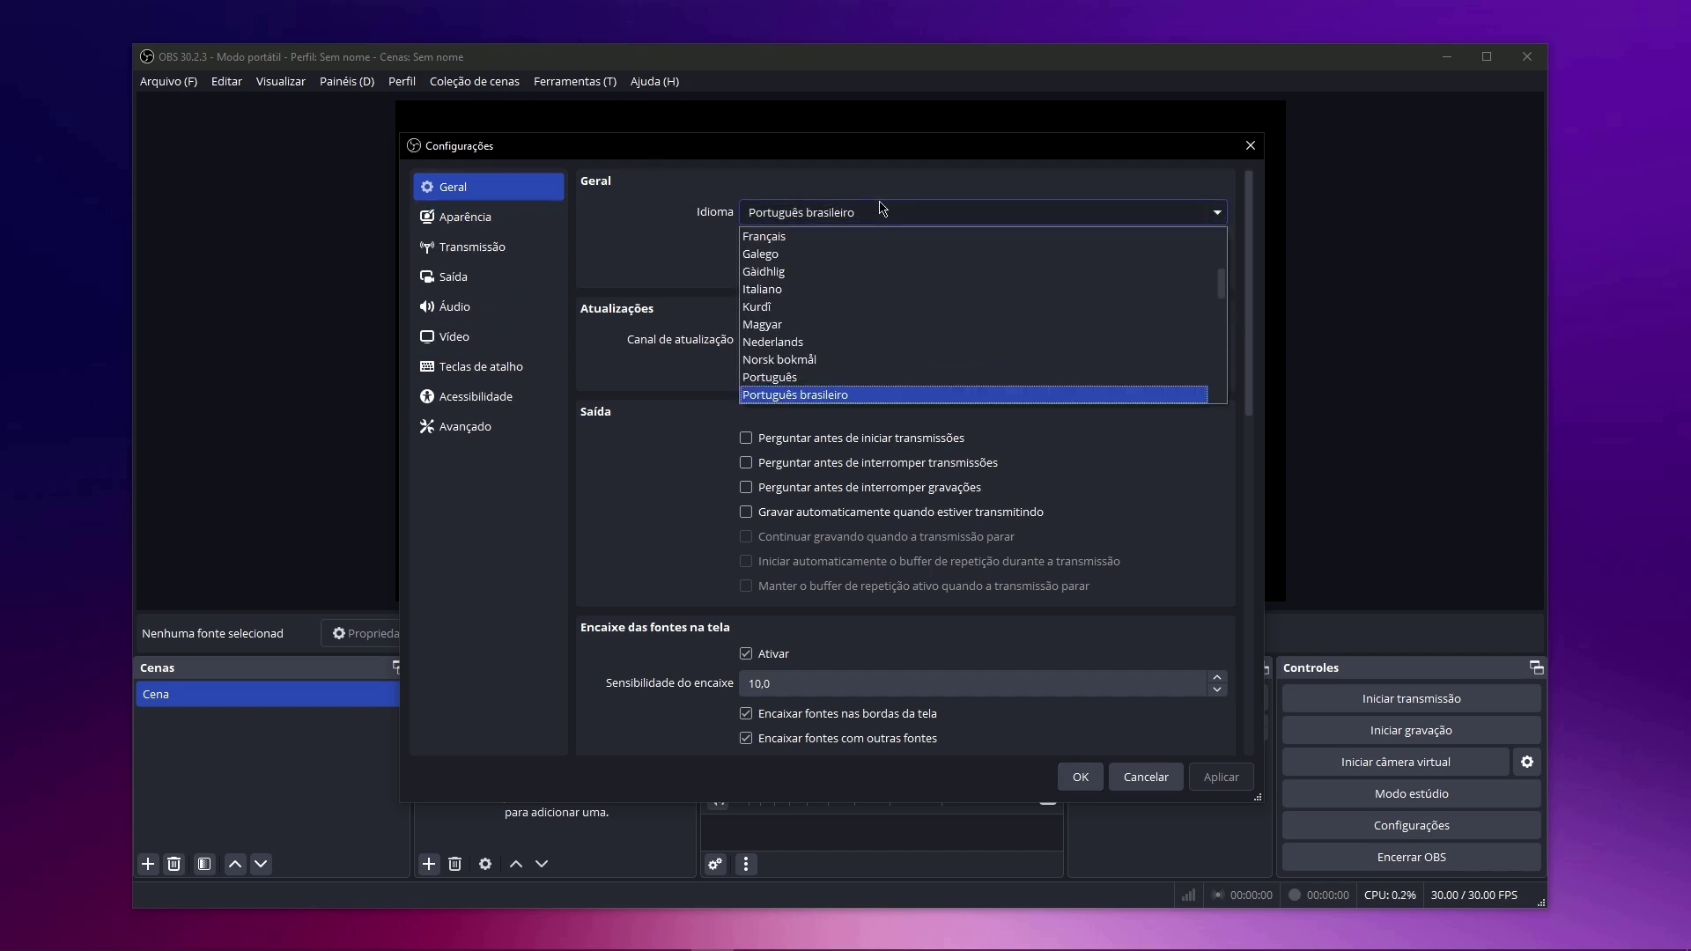
key(Escape)
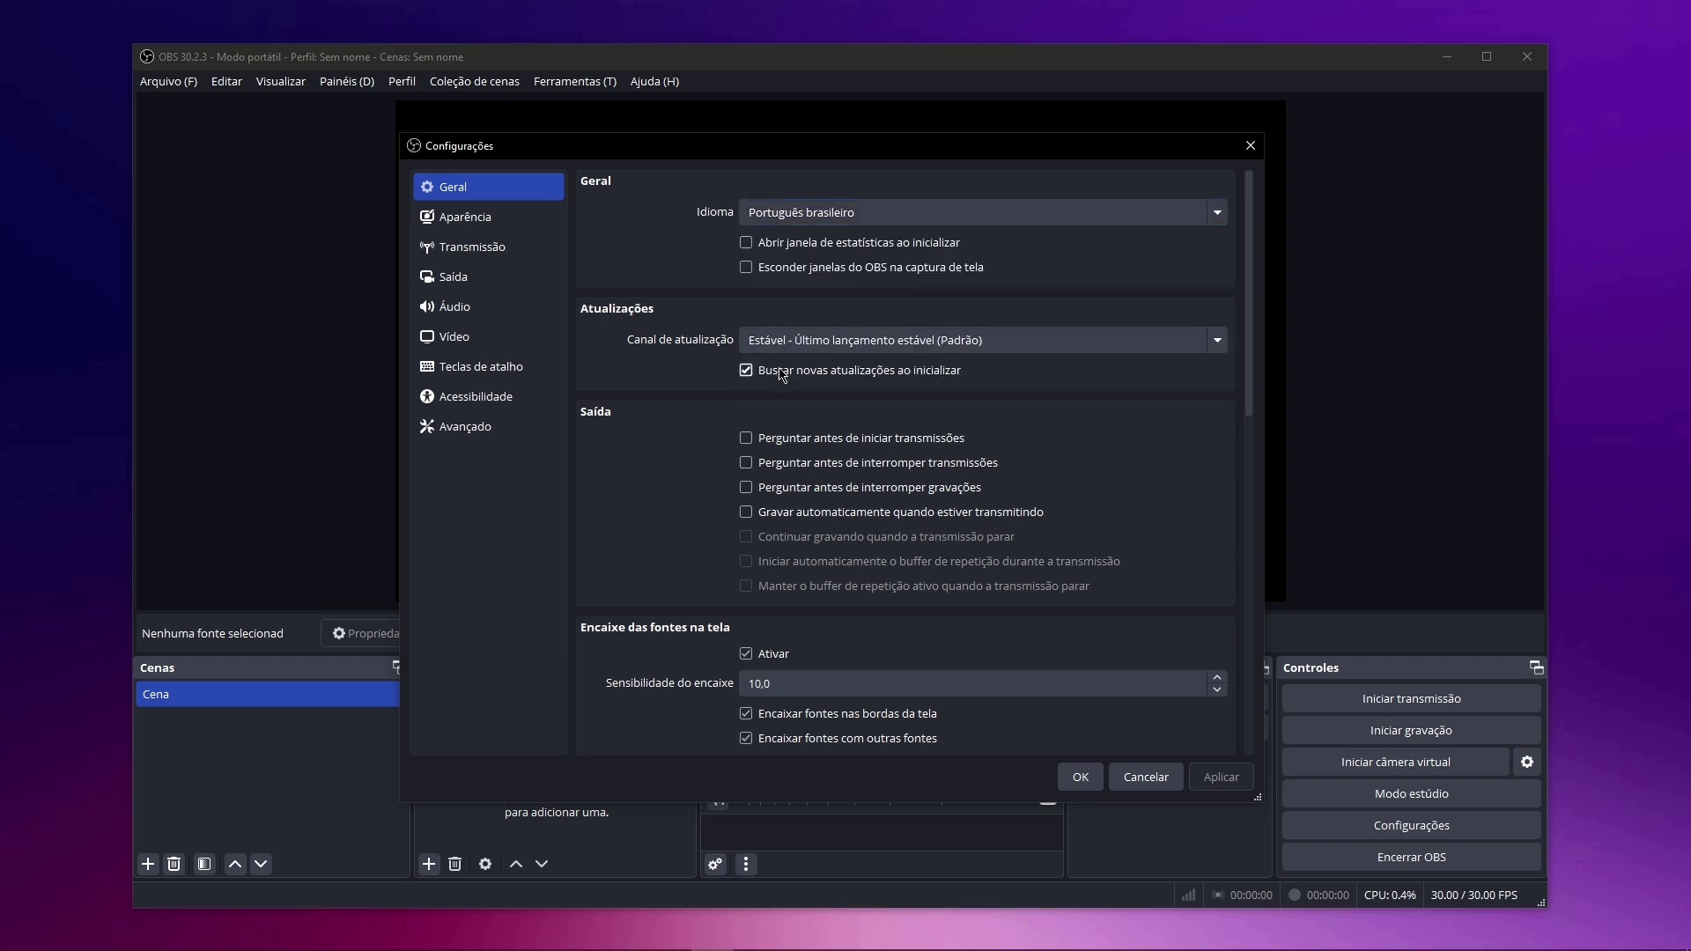
click(843, 376)
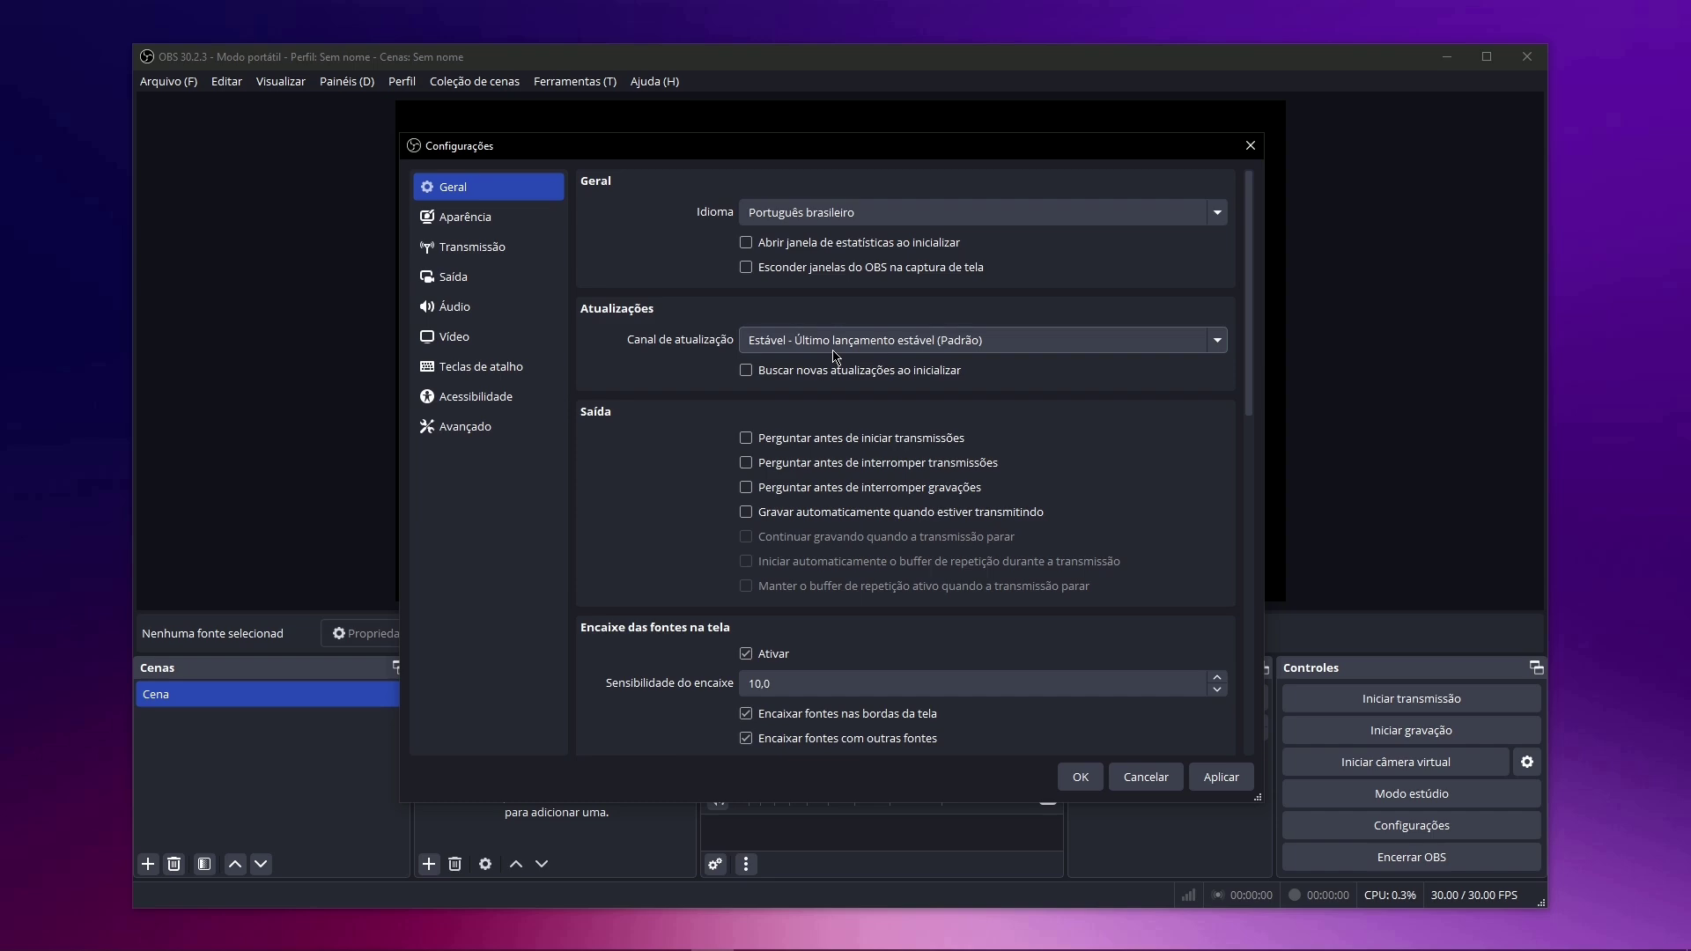
Review the remaining general settings and the theme and style choices in the appearance settings.
scroll(660, 445, down, 10)
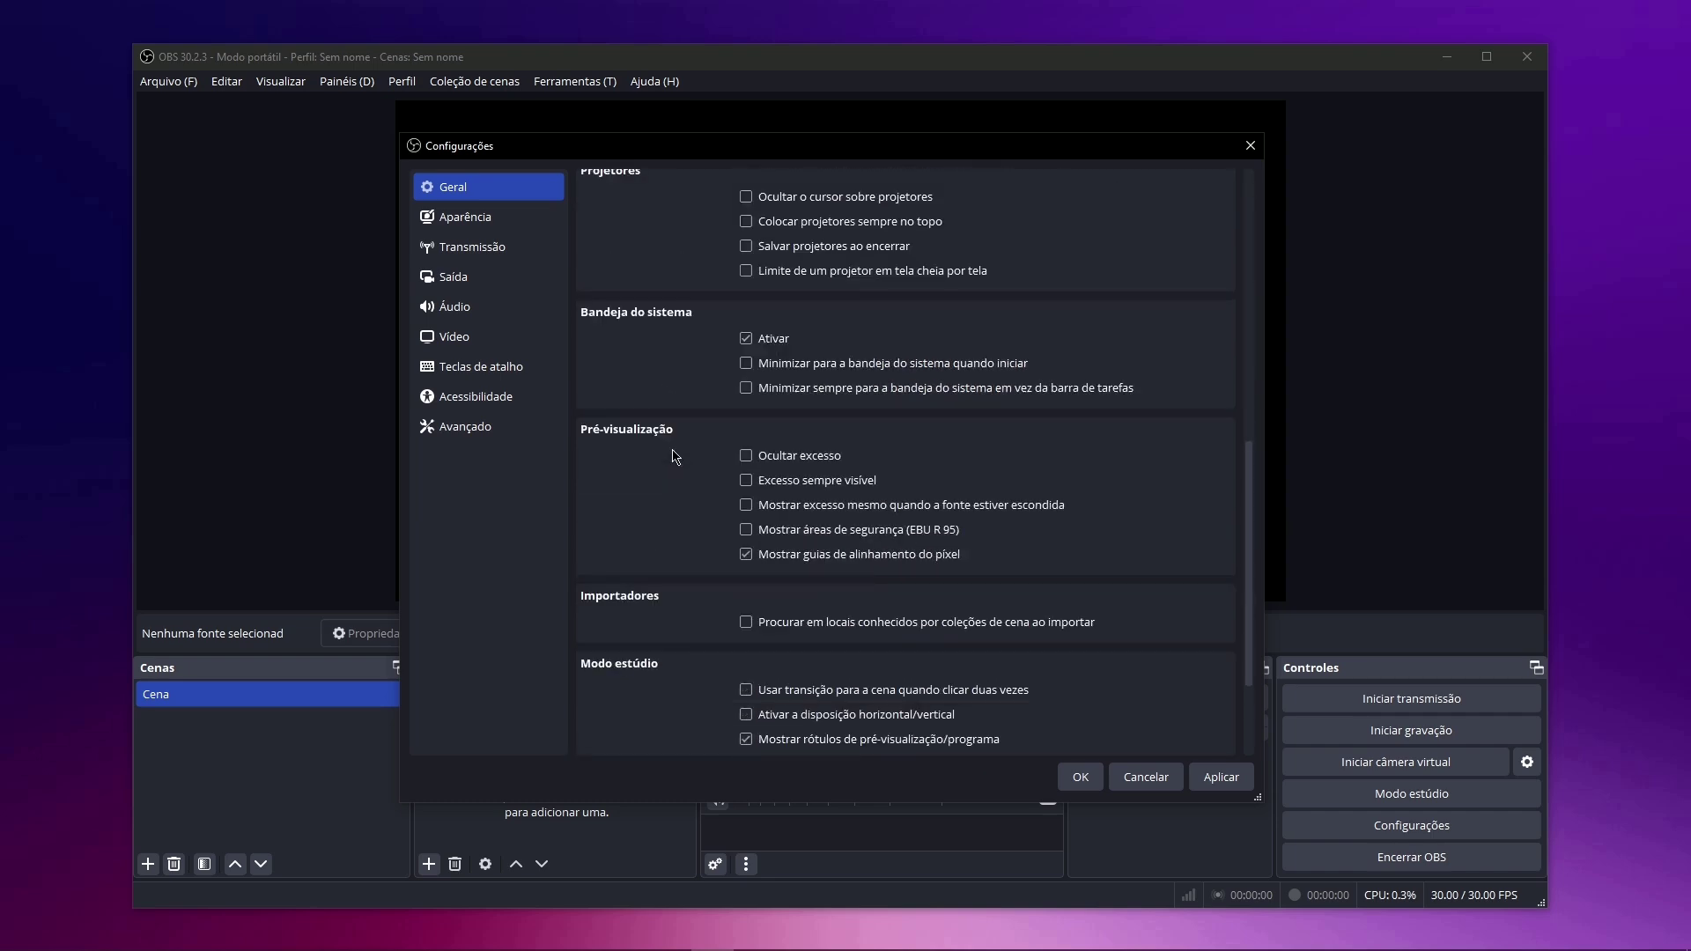
scroll(675, 455, down, 3)
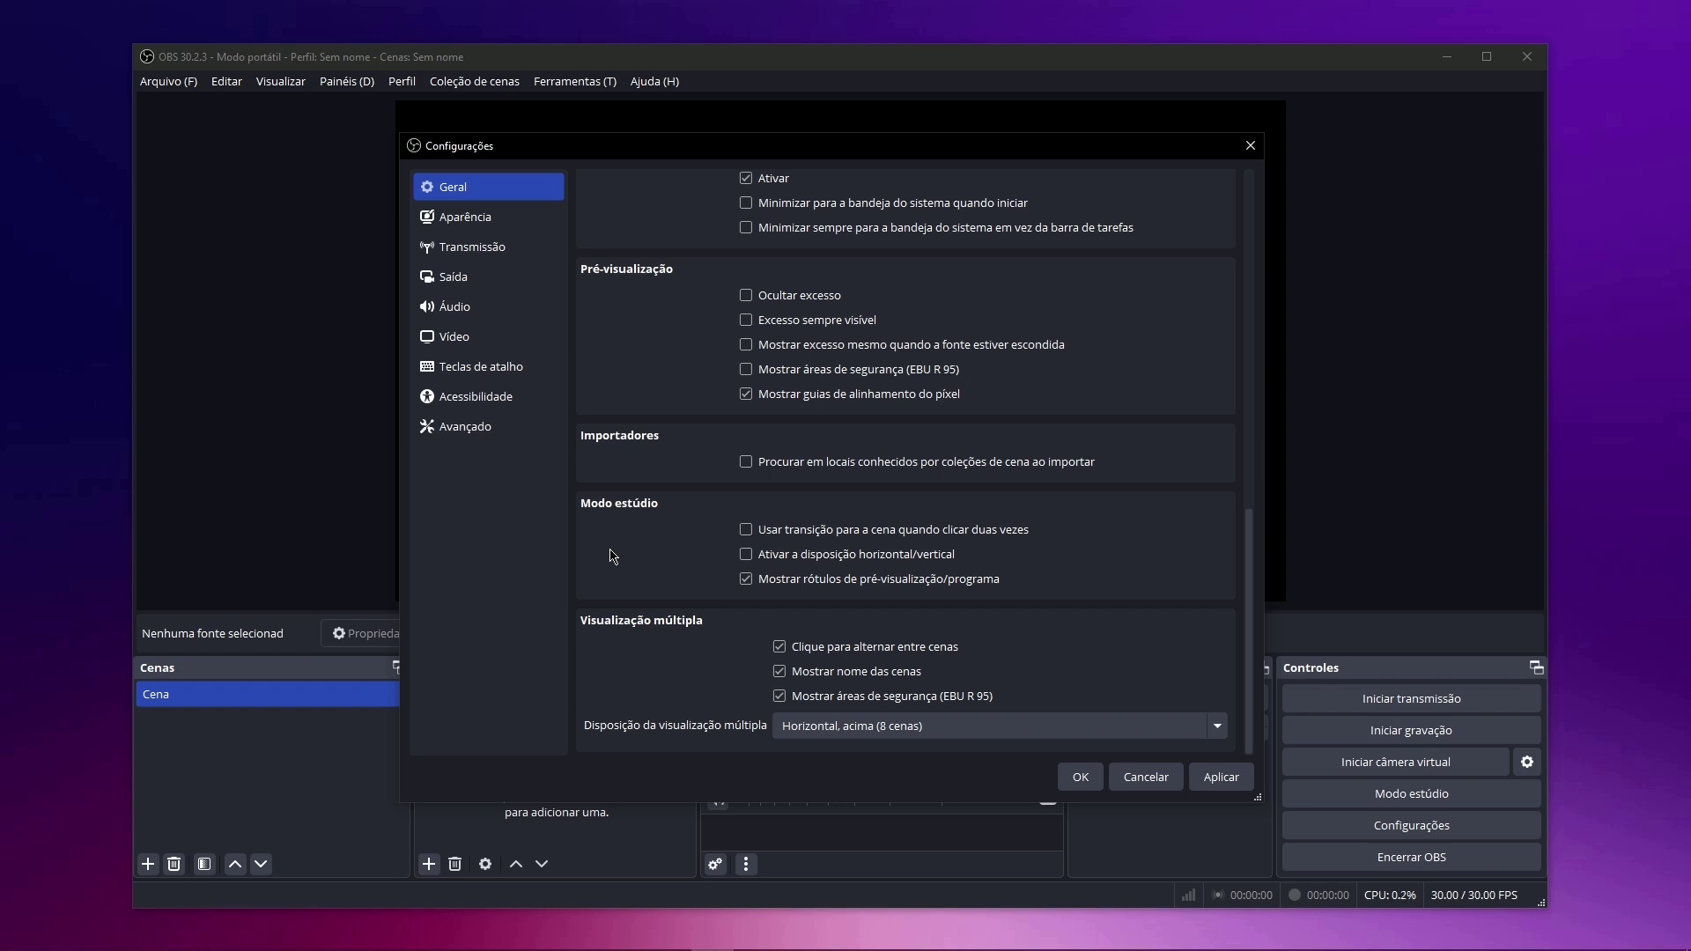
click(465, 217)
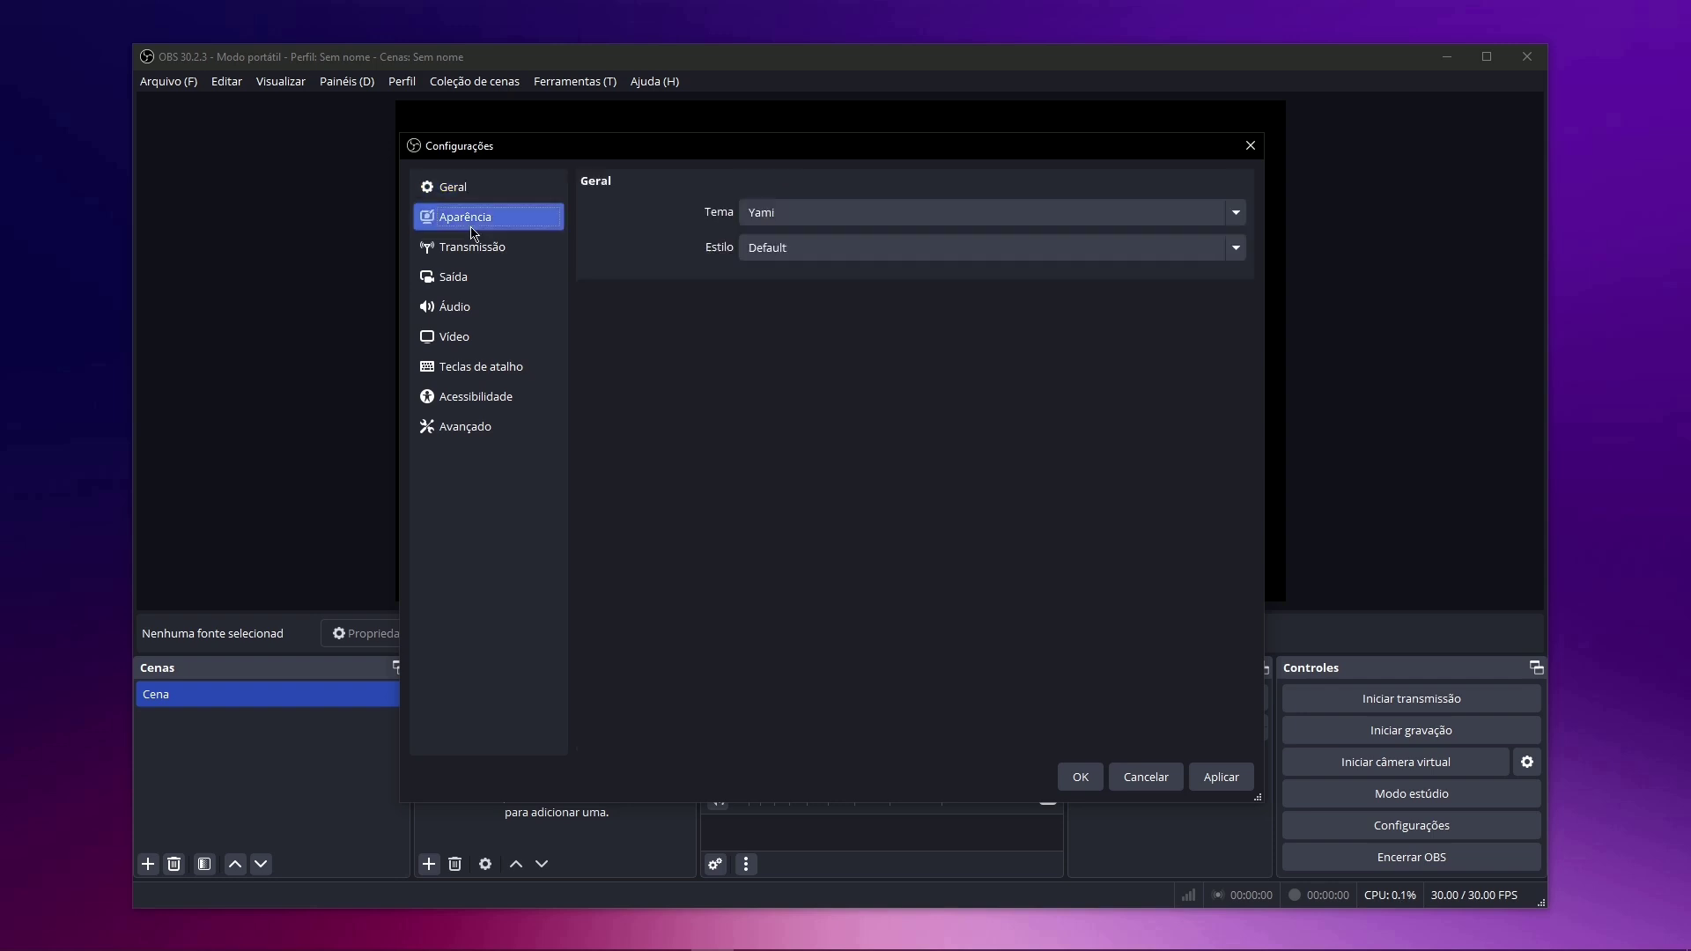
click(818, 215)
click(764, 236)
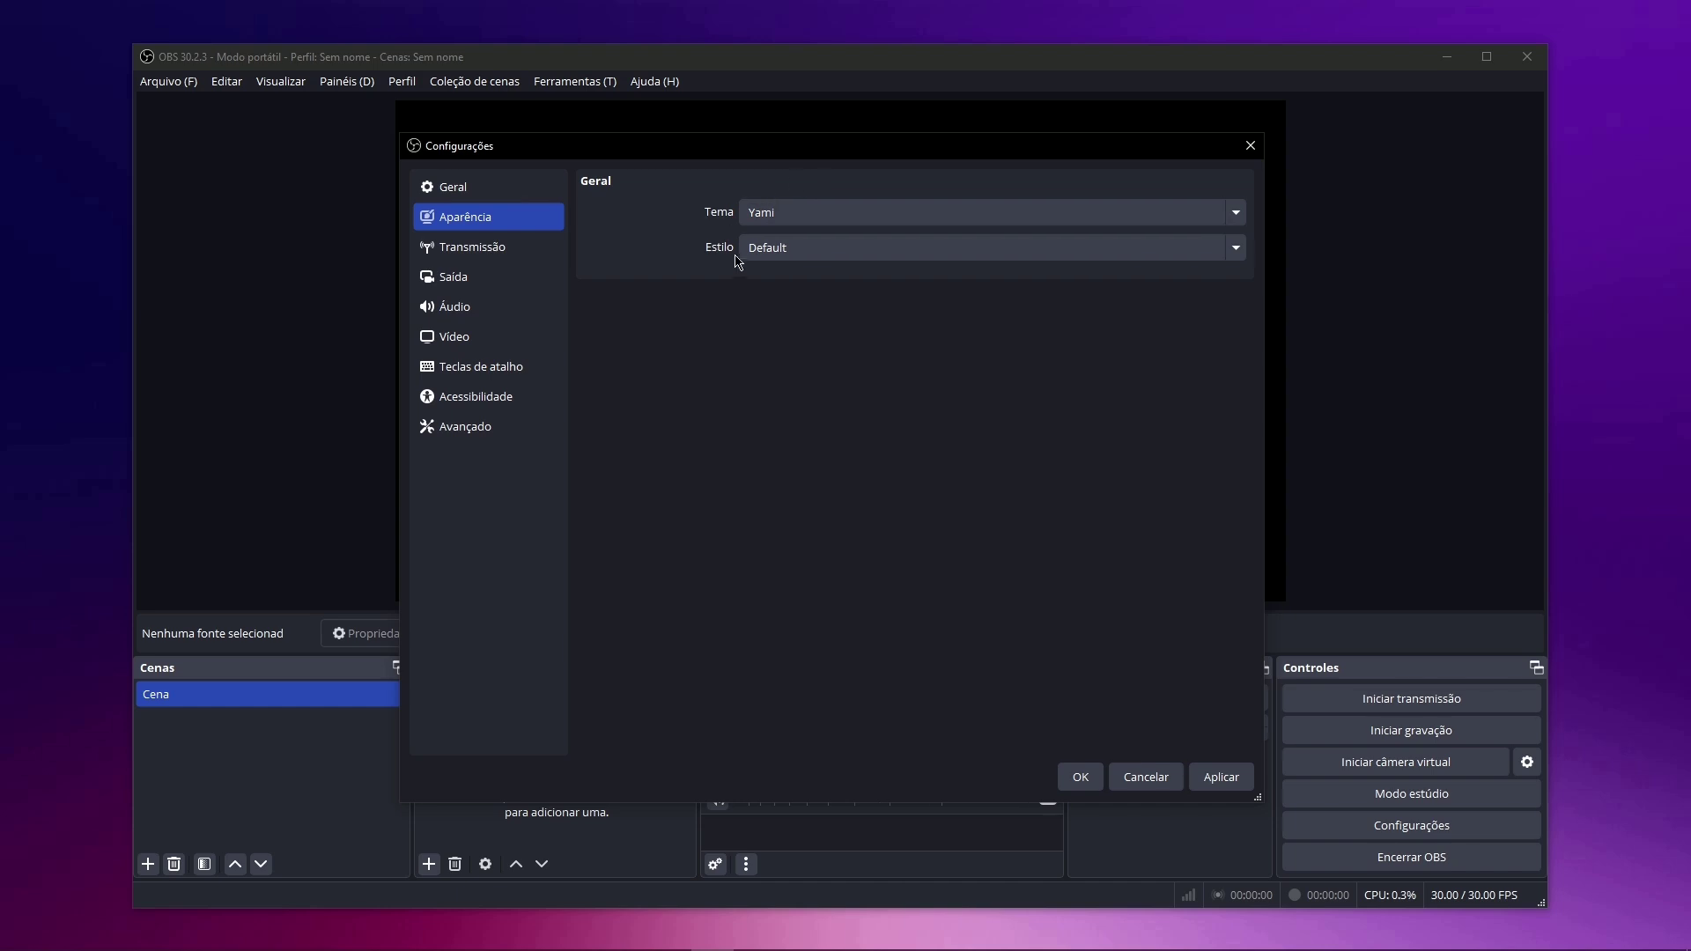
click(739, 256)
click(679, 249)
In the advanced settings, check the process priority and renderer choices and select the NV12 (8 bits, 4:2:0, 2 planos) colour format.
click(465, 429)
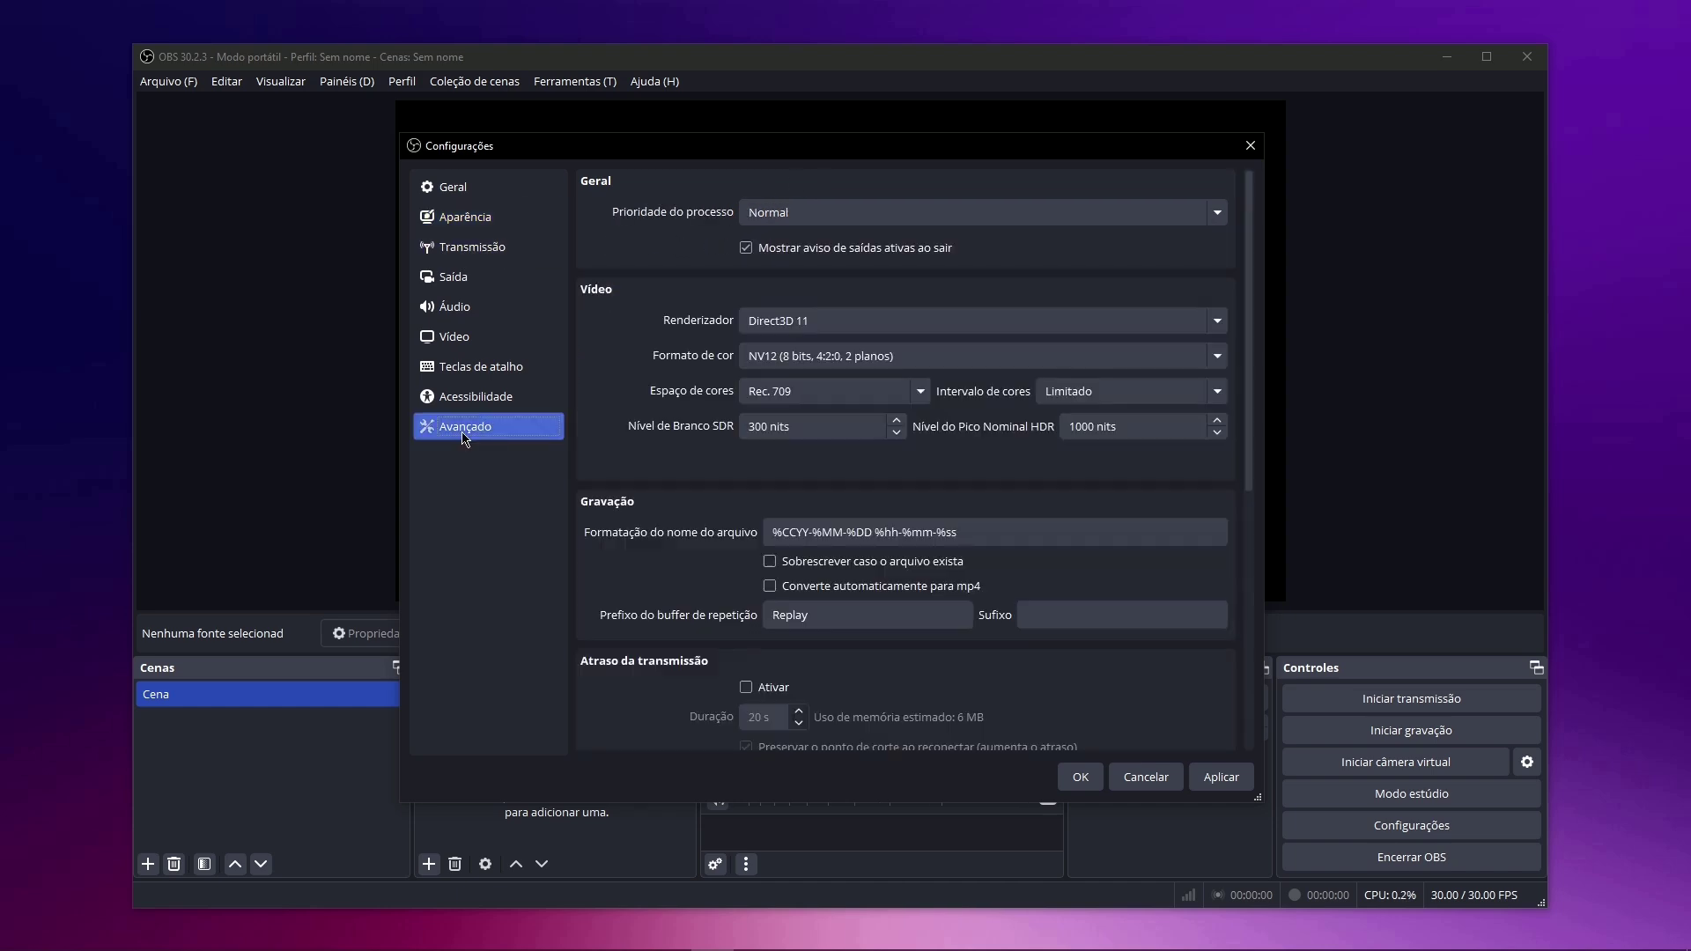
click(829, 221)
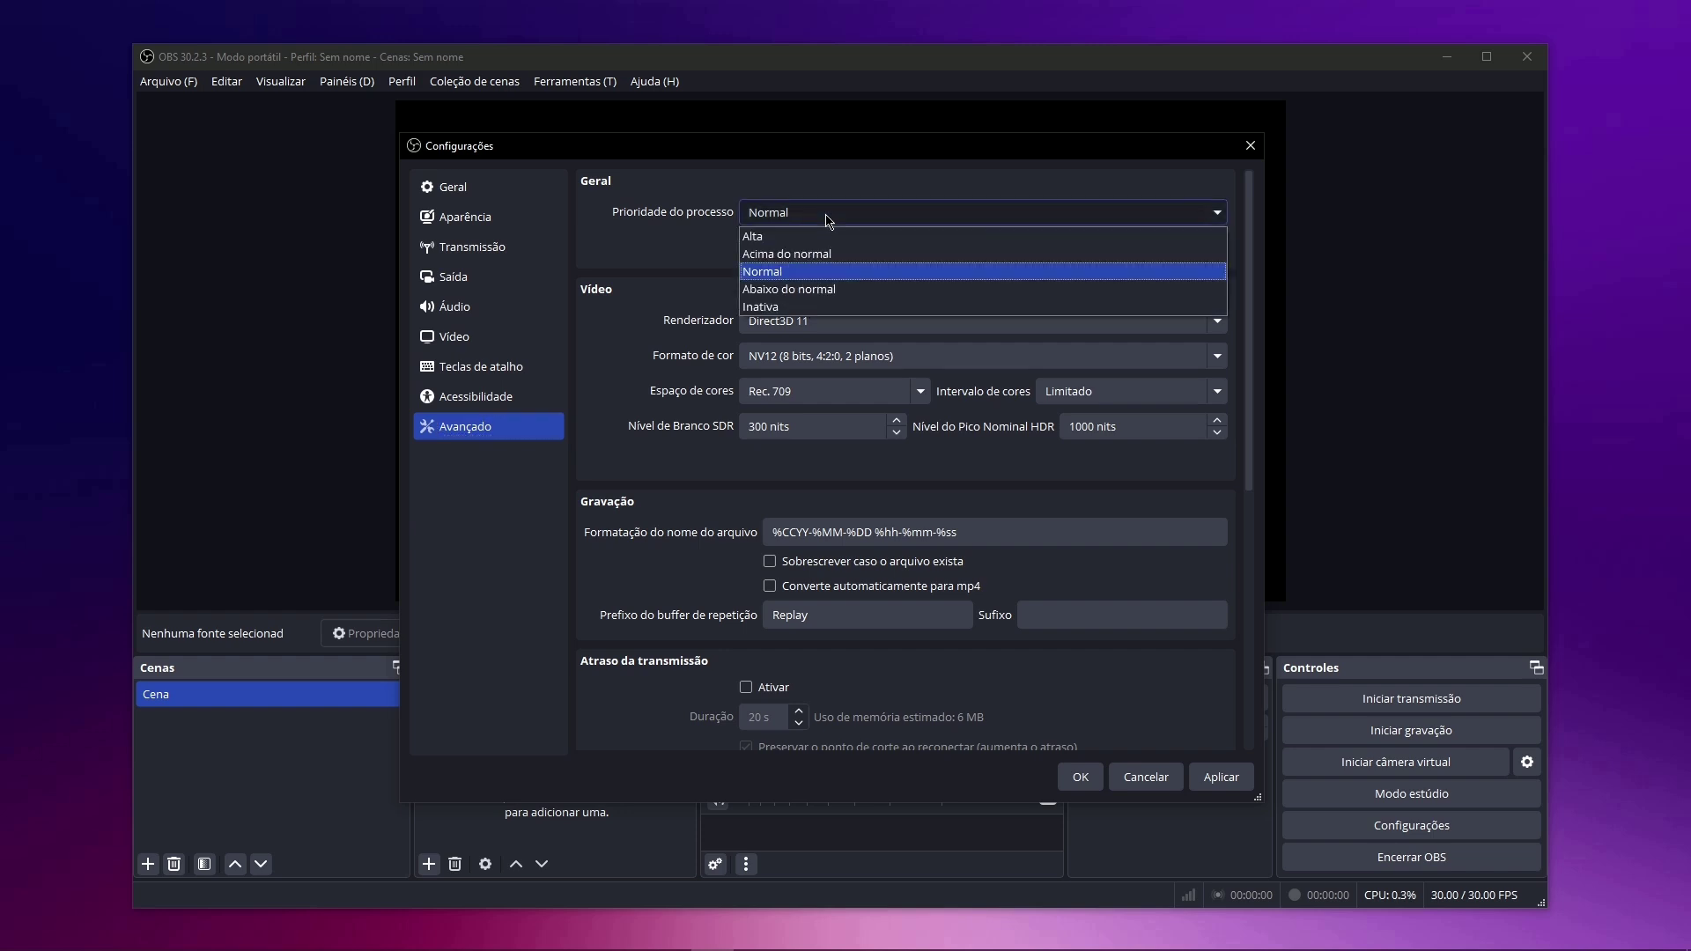
click(817, 218)
click(795, 320)
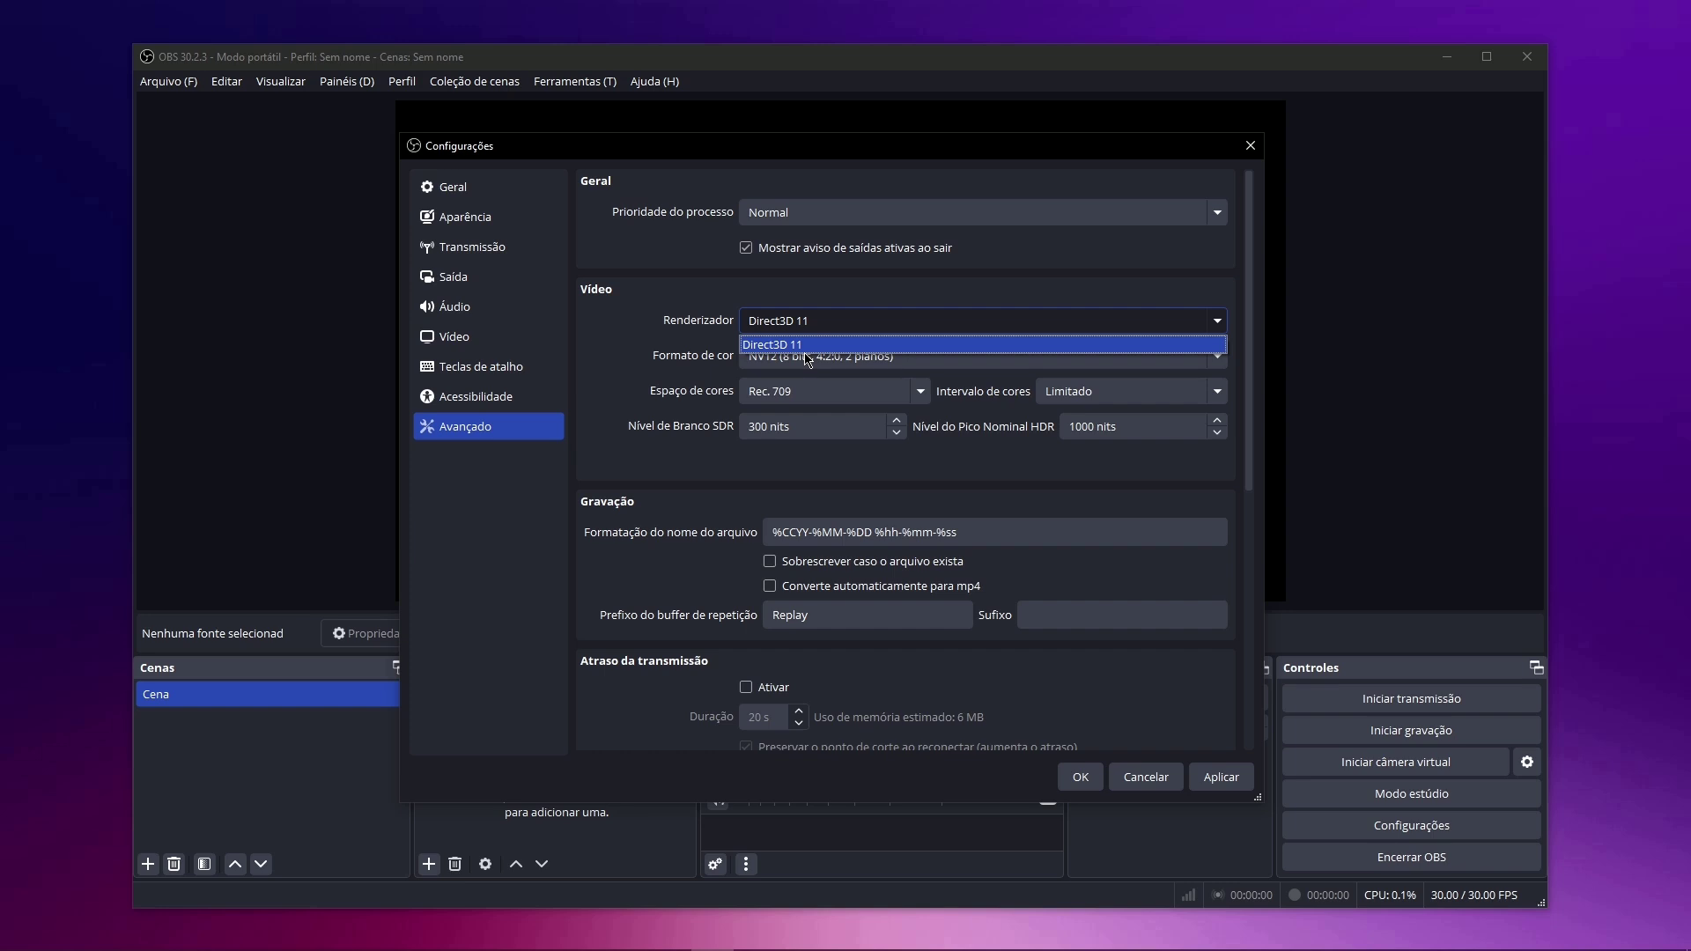
click(804, 350)
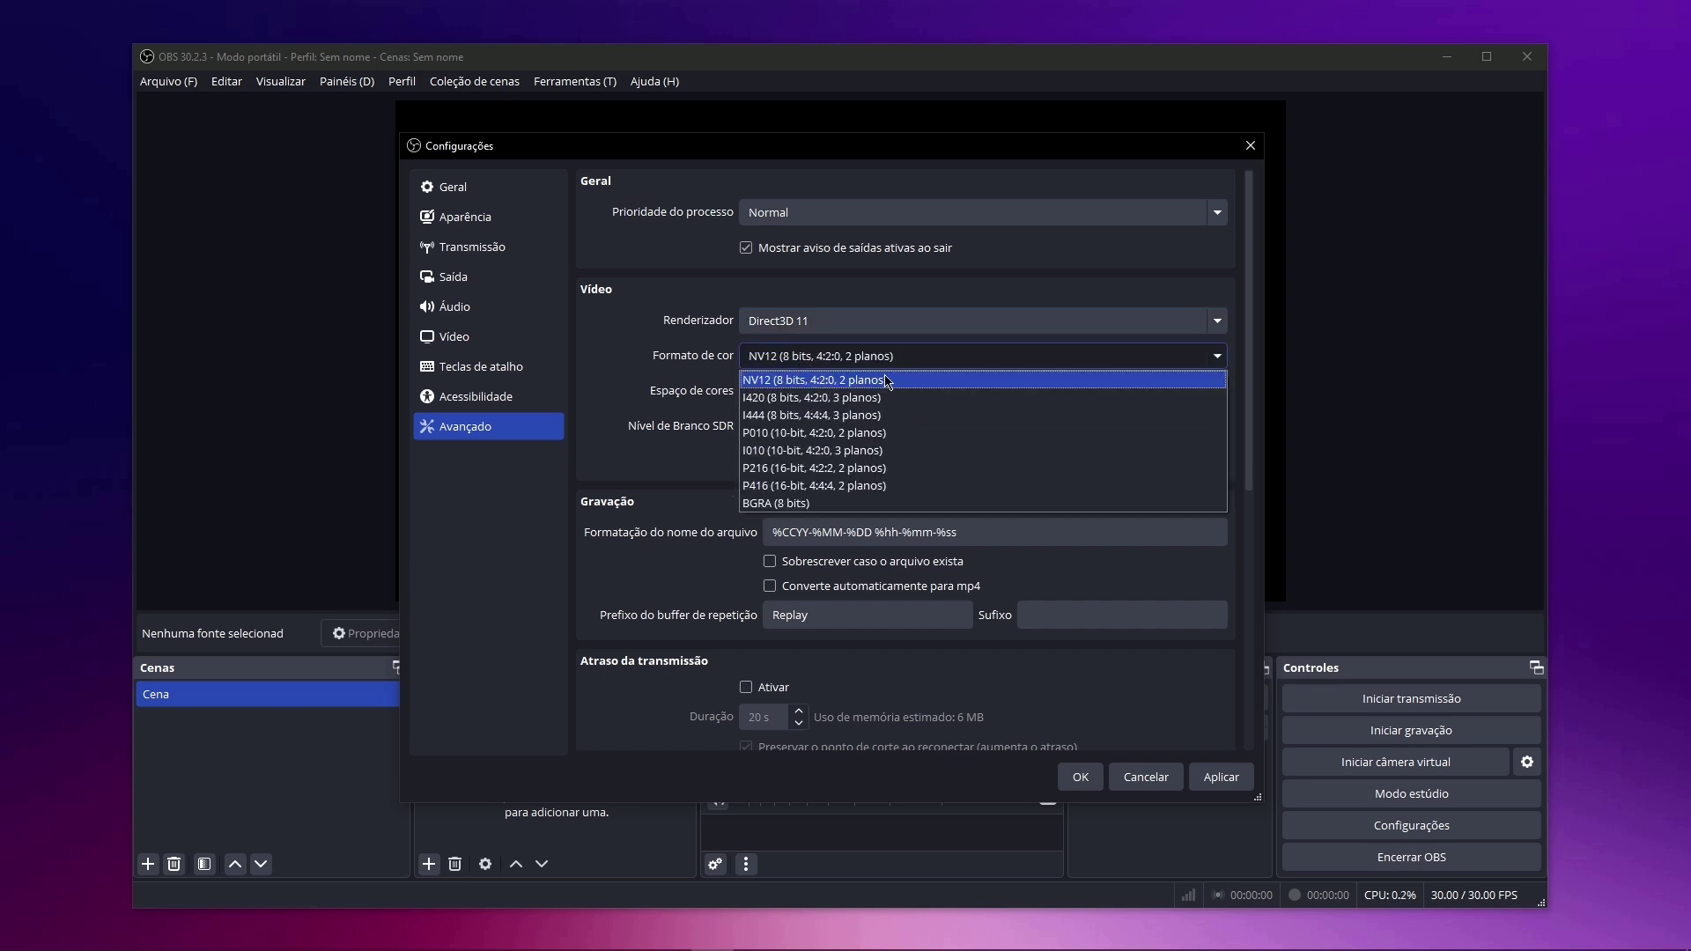
click(821, 382)
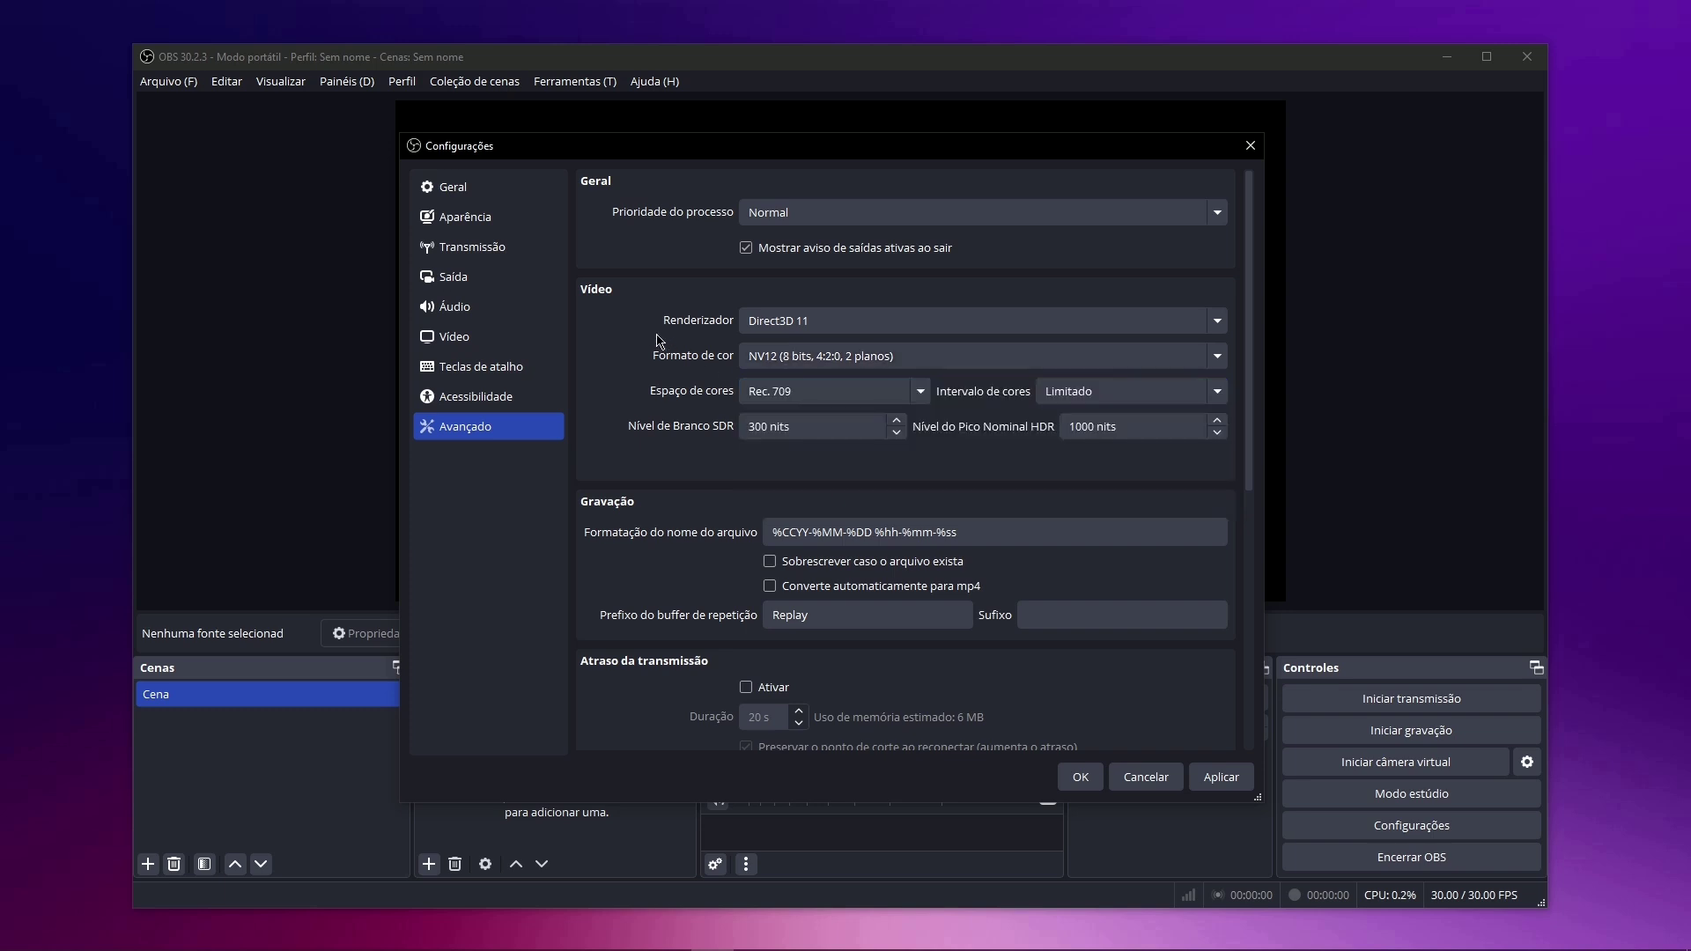
Select the Rec. 709 colour space and set the colour range to Completo in the advanced video settings.
click(832, 394)
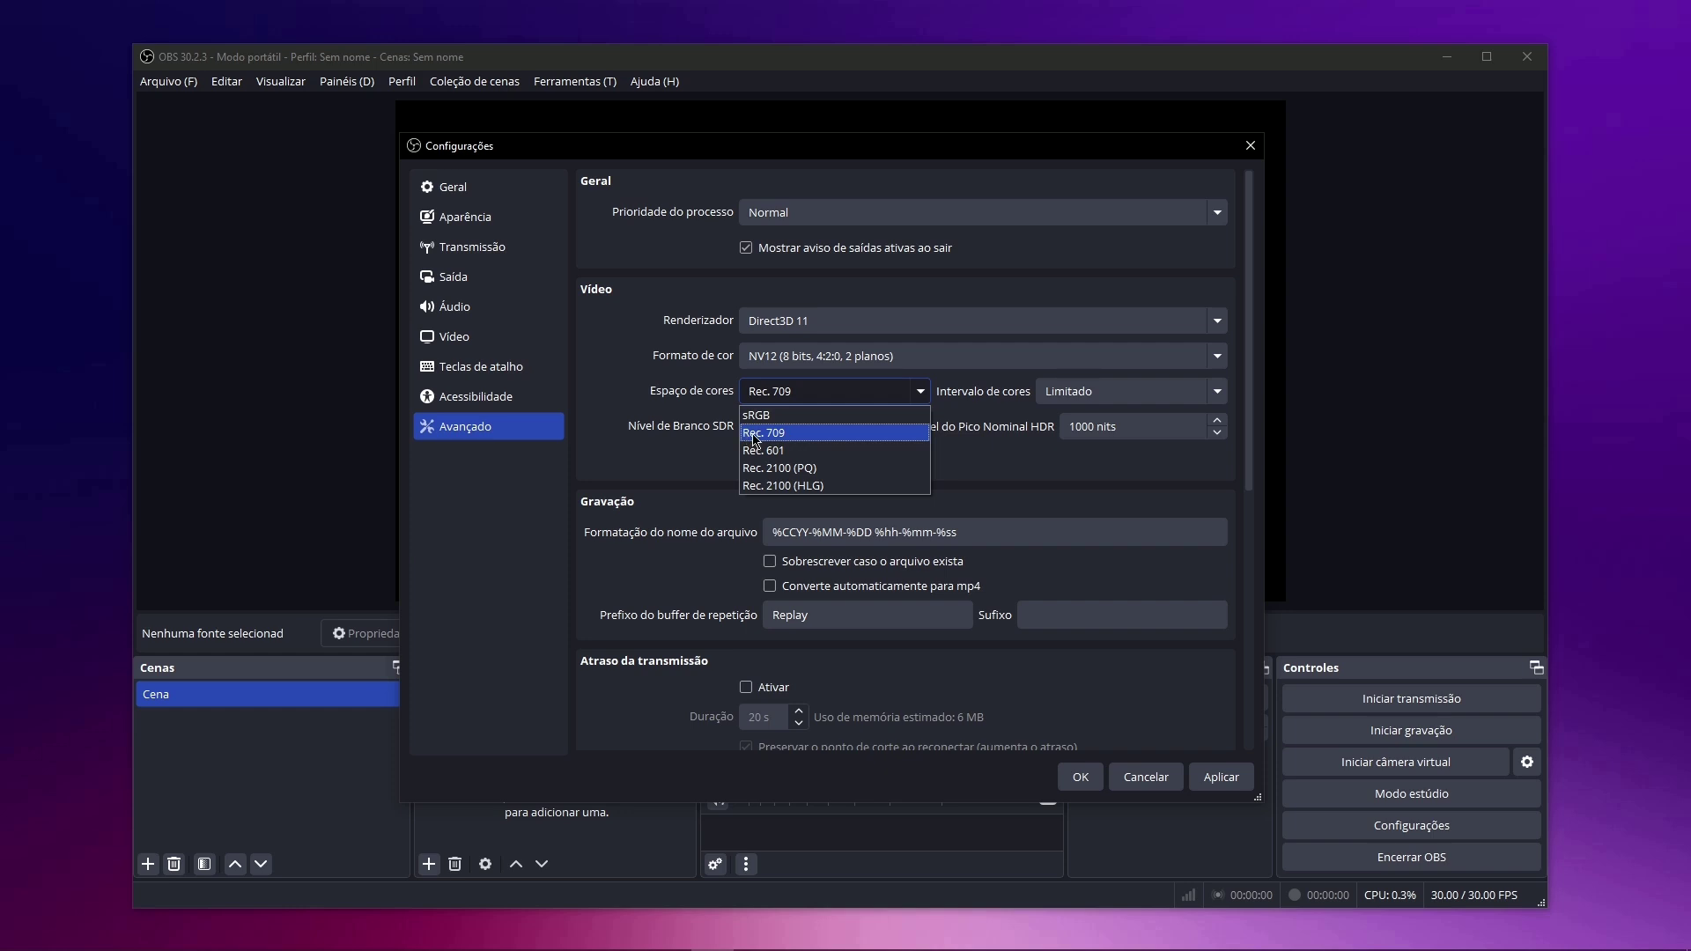
click(807, 437)
click(1156, 394)
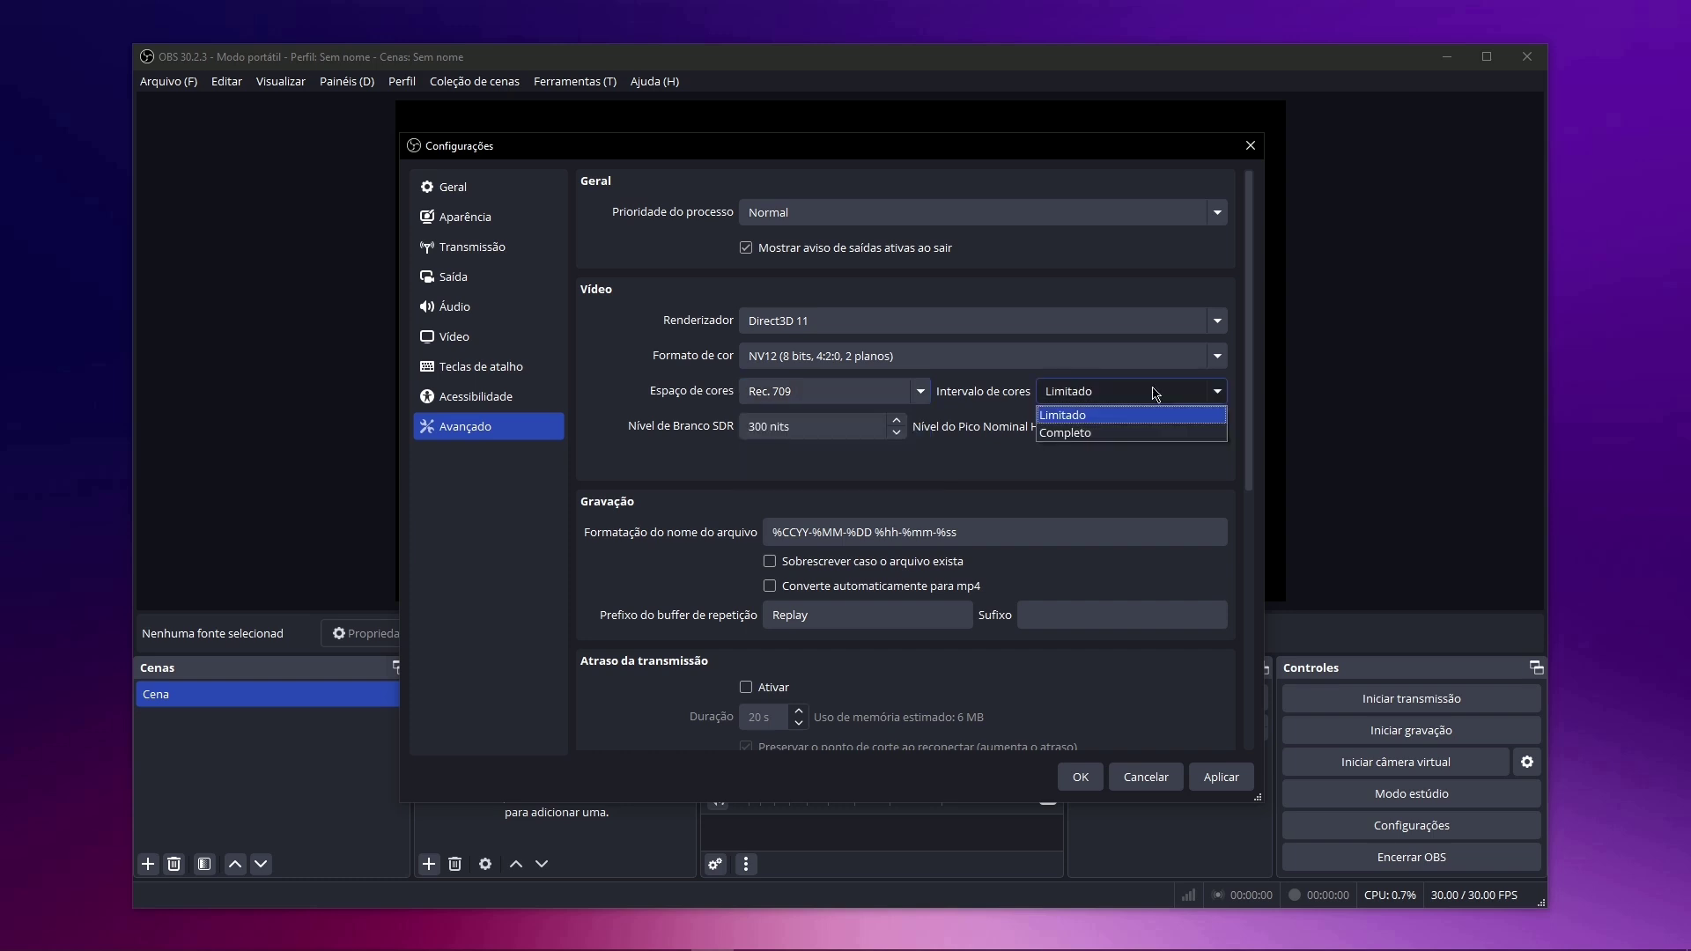
click(1061, 436)
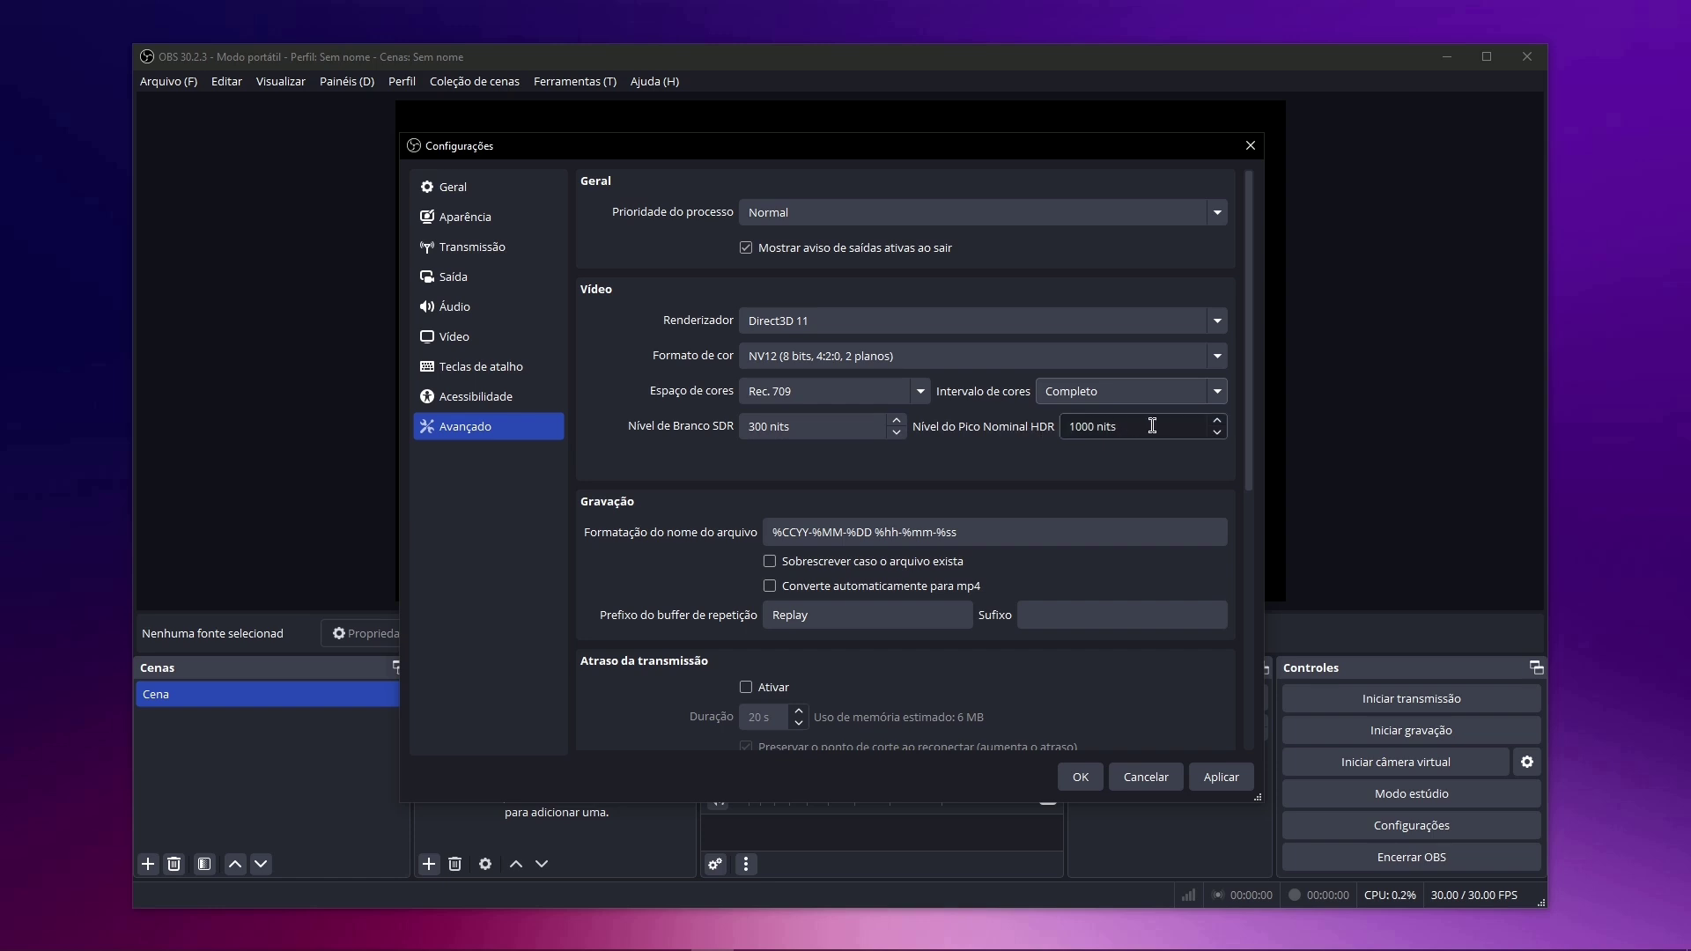
Review the remaining advanced settings for recording, stream delay, reconnection, network, sources and hotkeys, and apply the changes.
scroll(828, 431, down, 2)
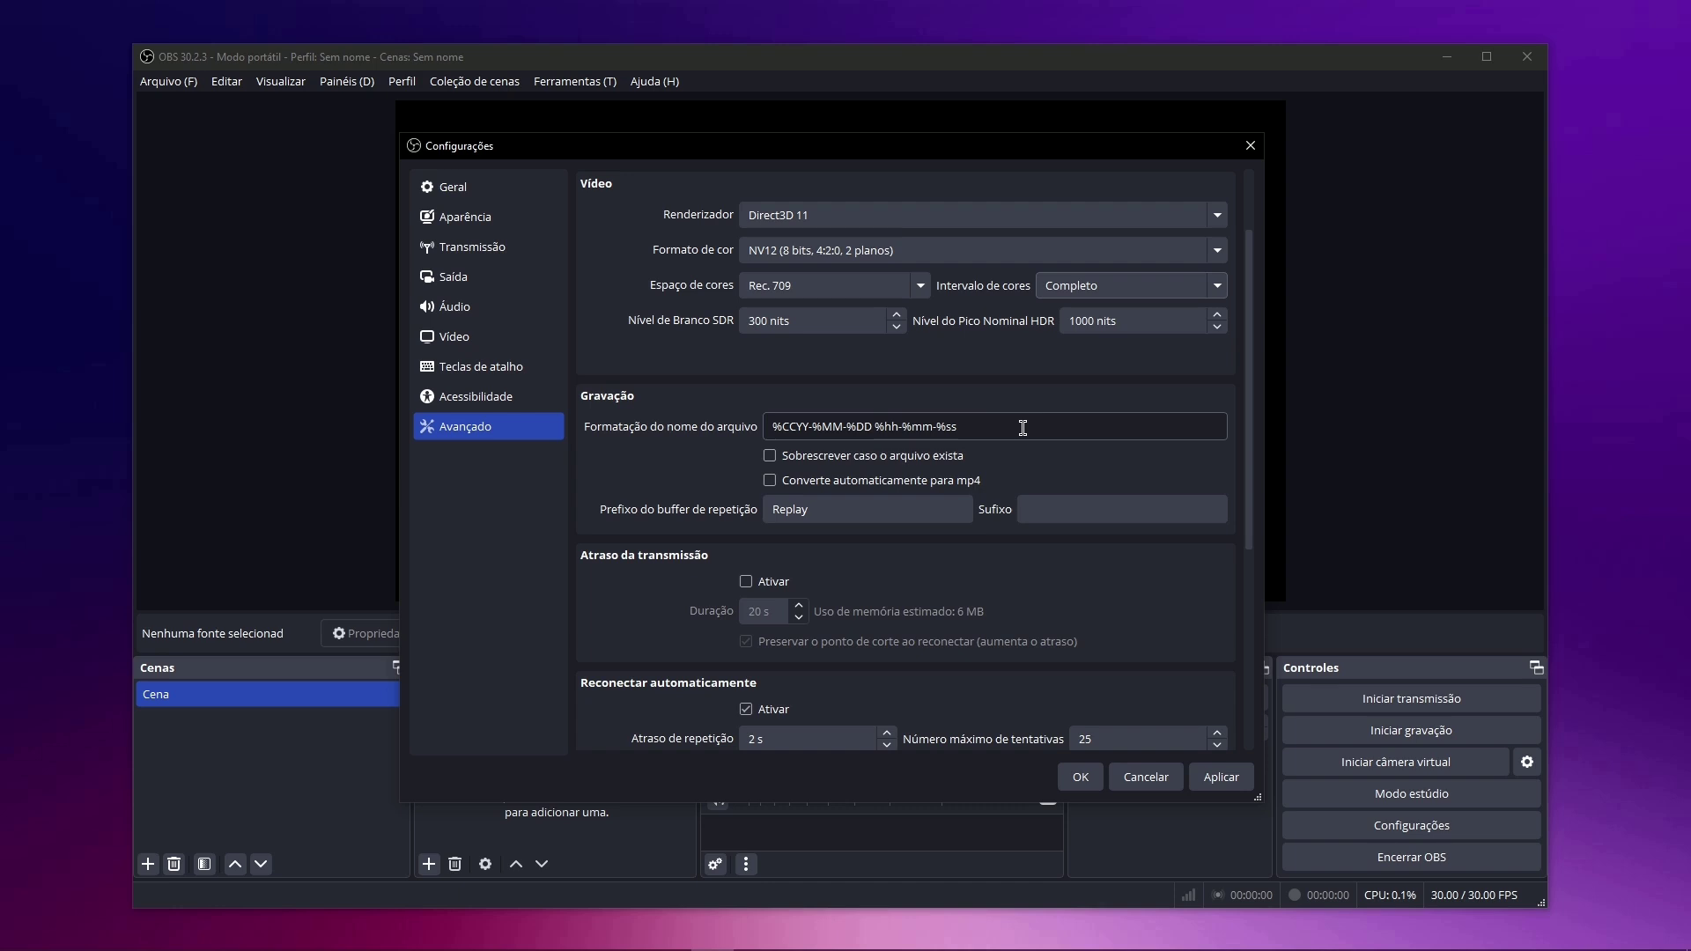
mouse_move(1026, 429)
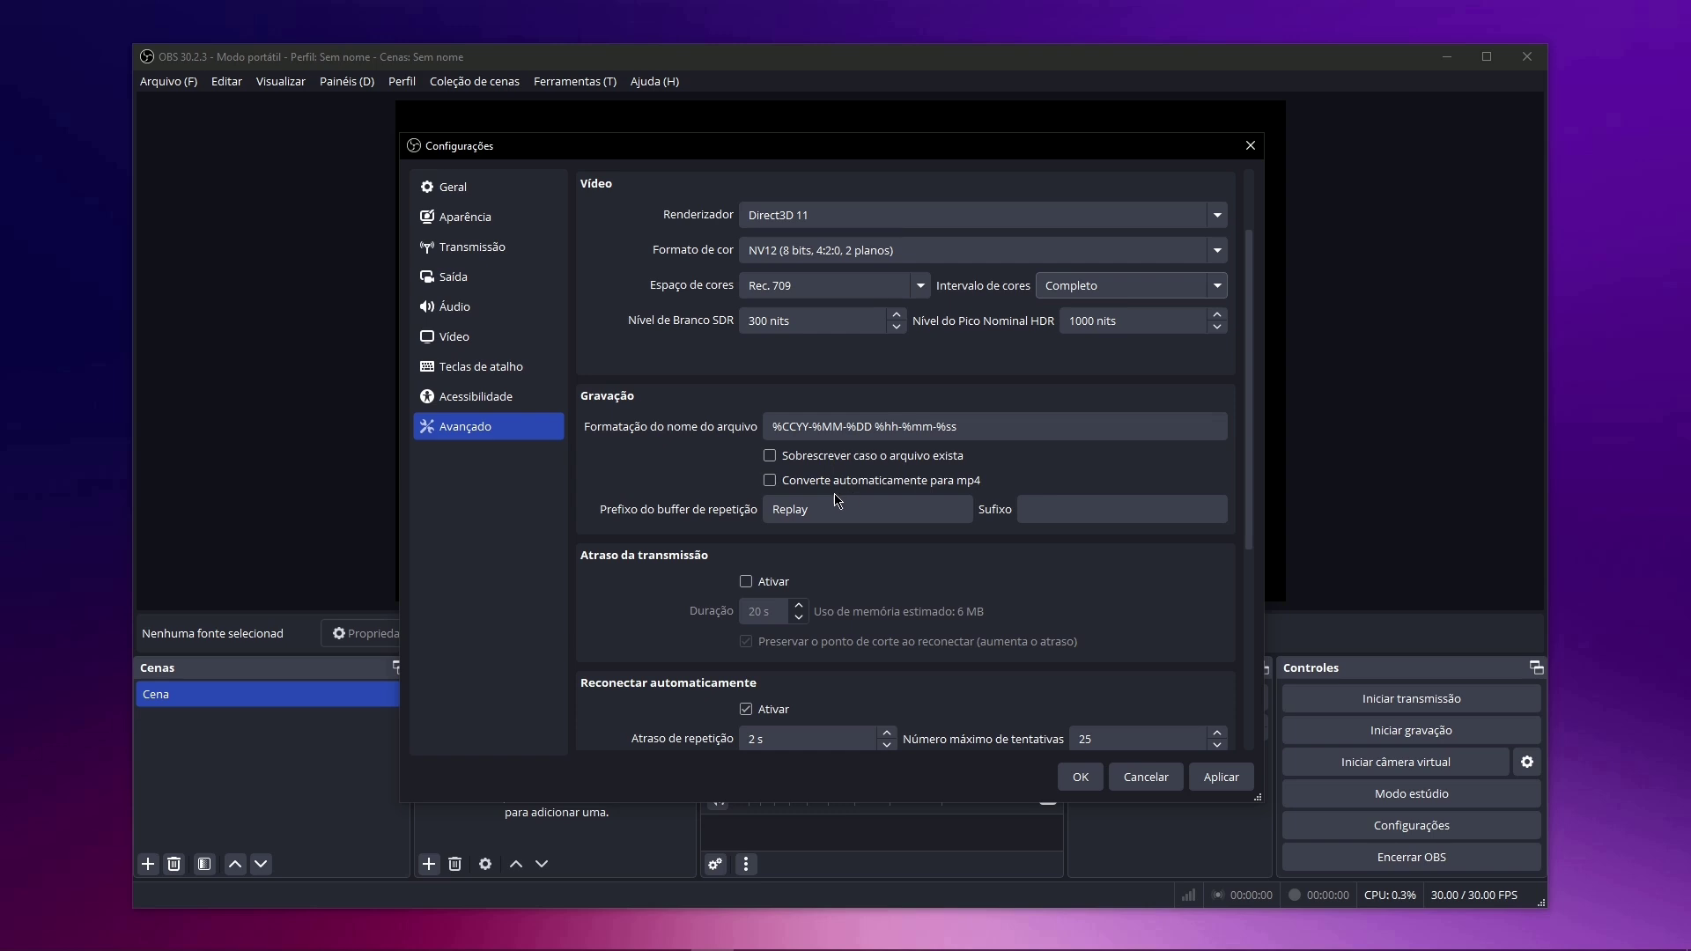
scroll(836, 500, down, 2)
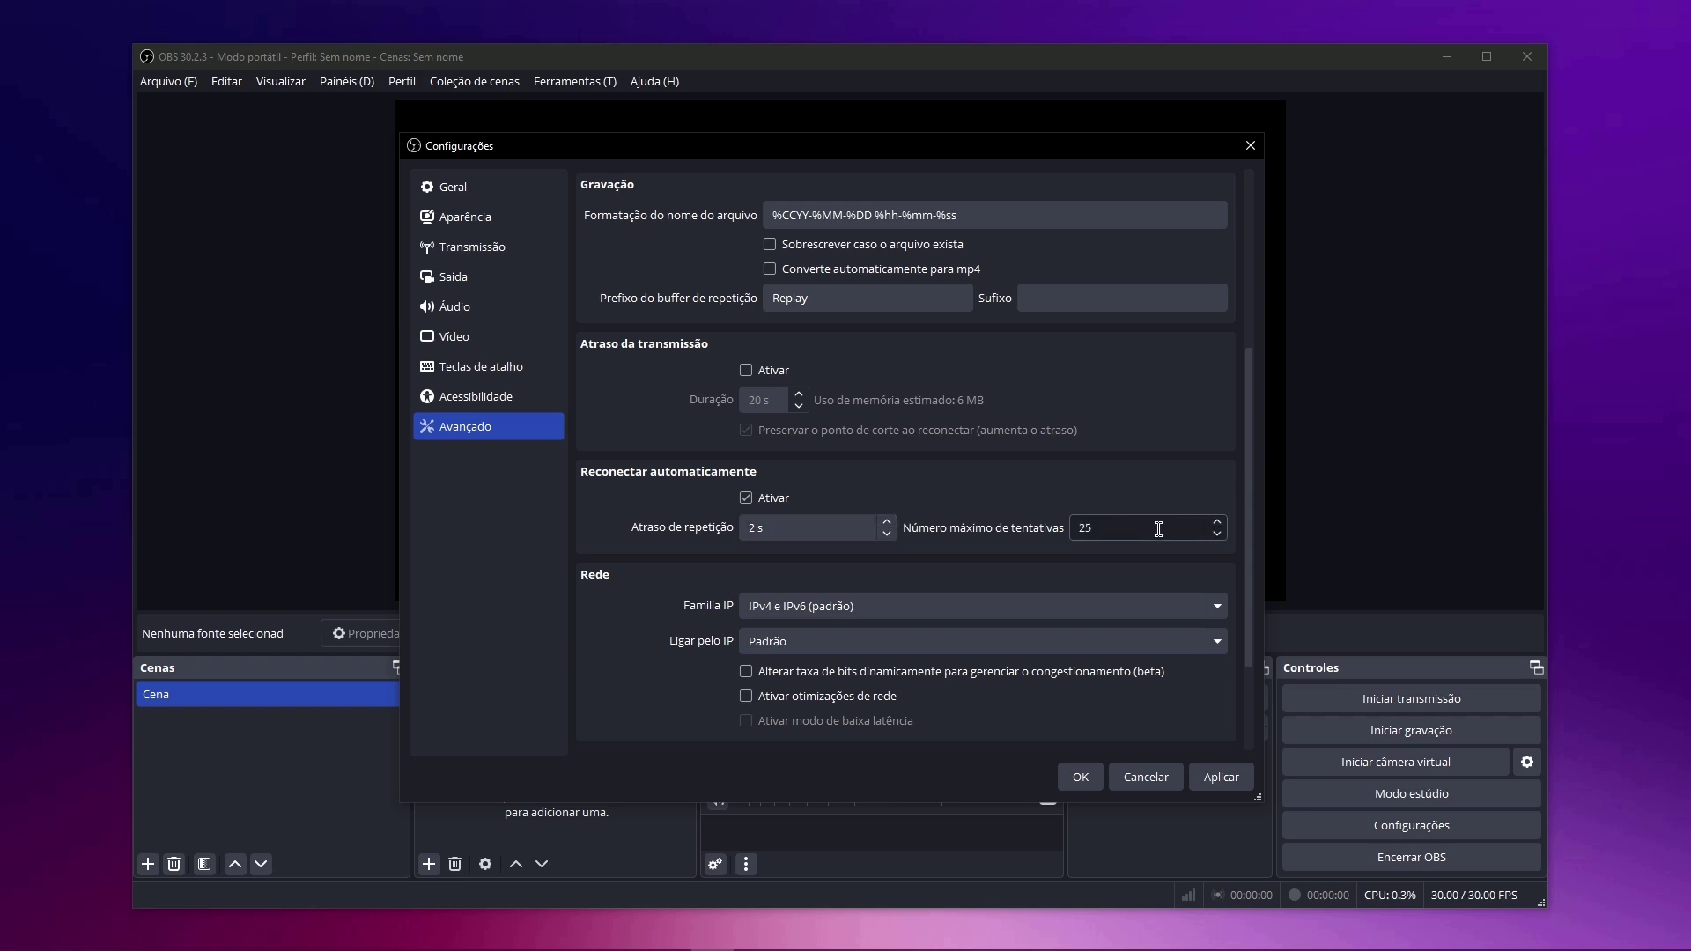
scroll(916, 541, down, 3)
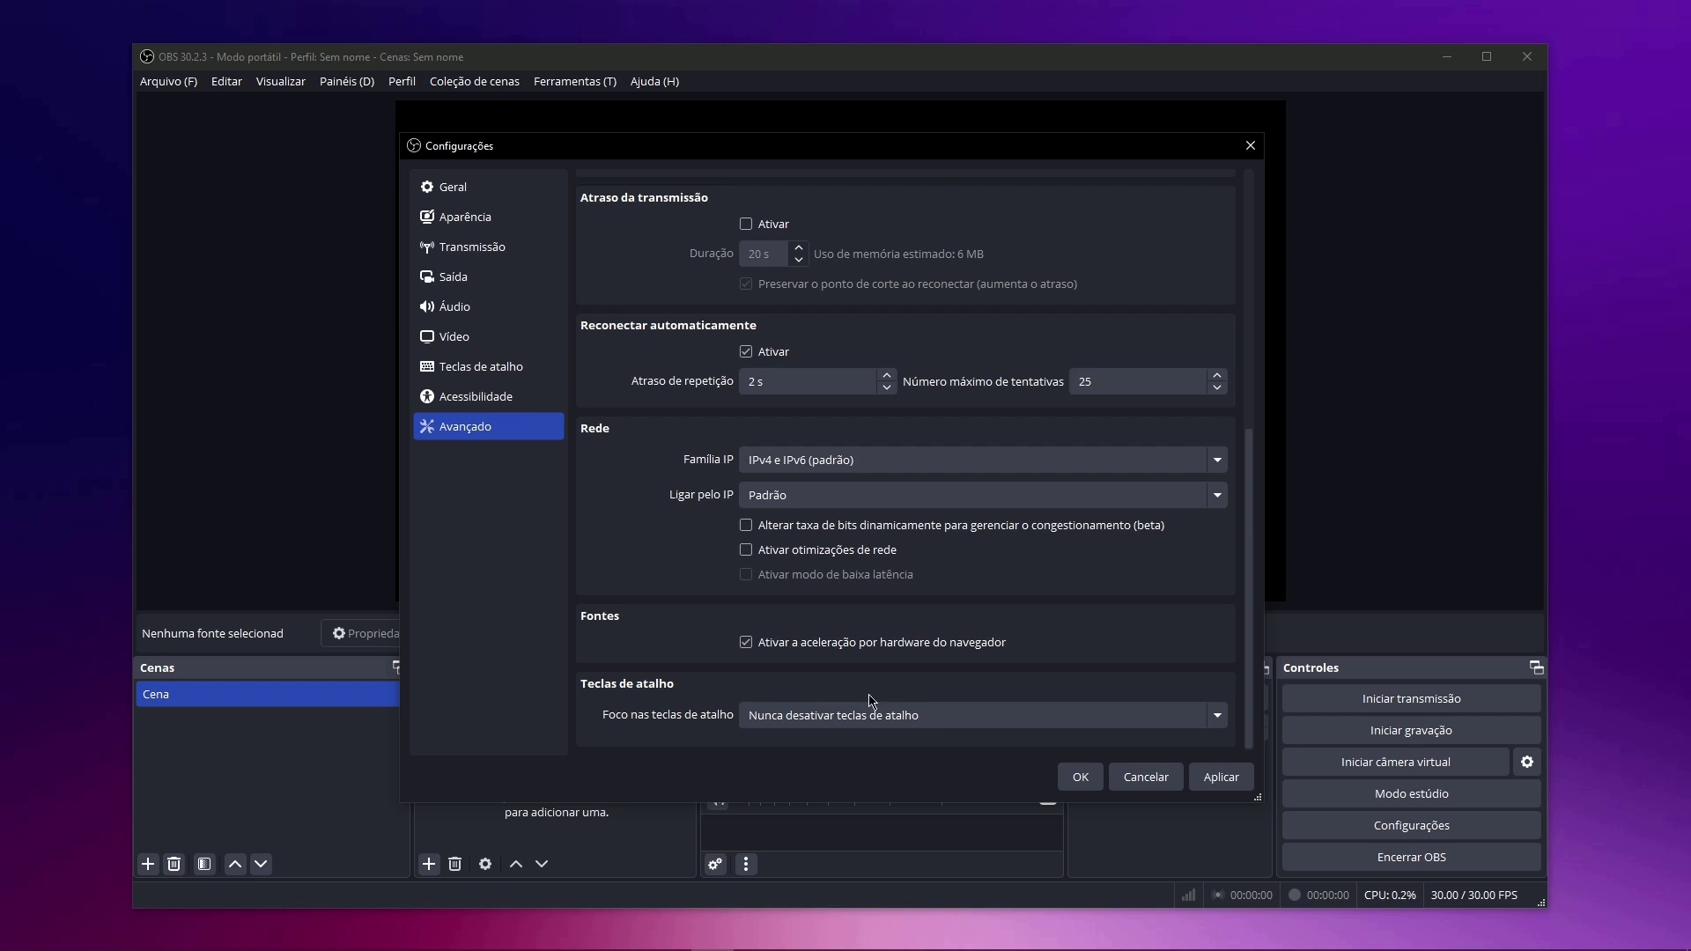
click(1221, 778)
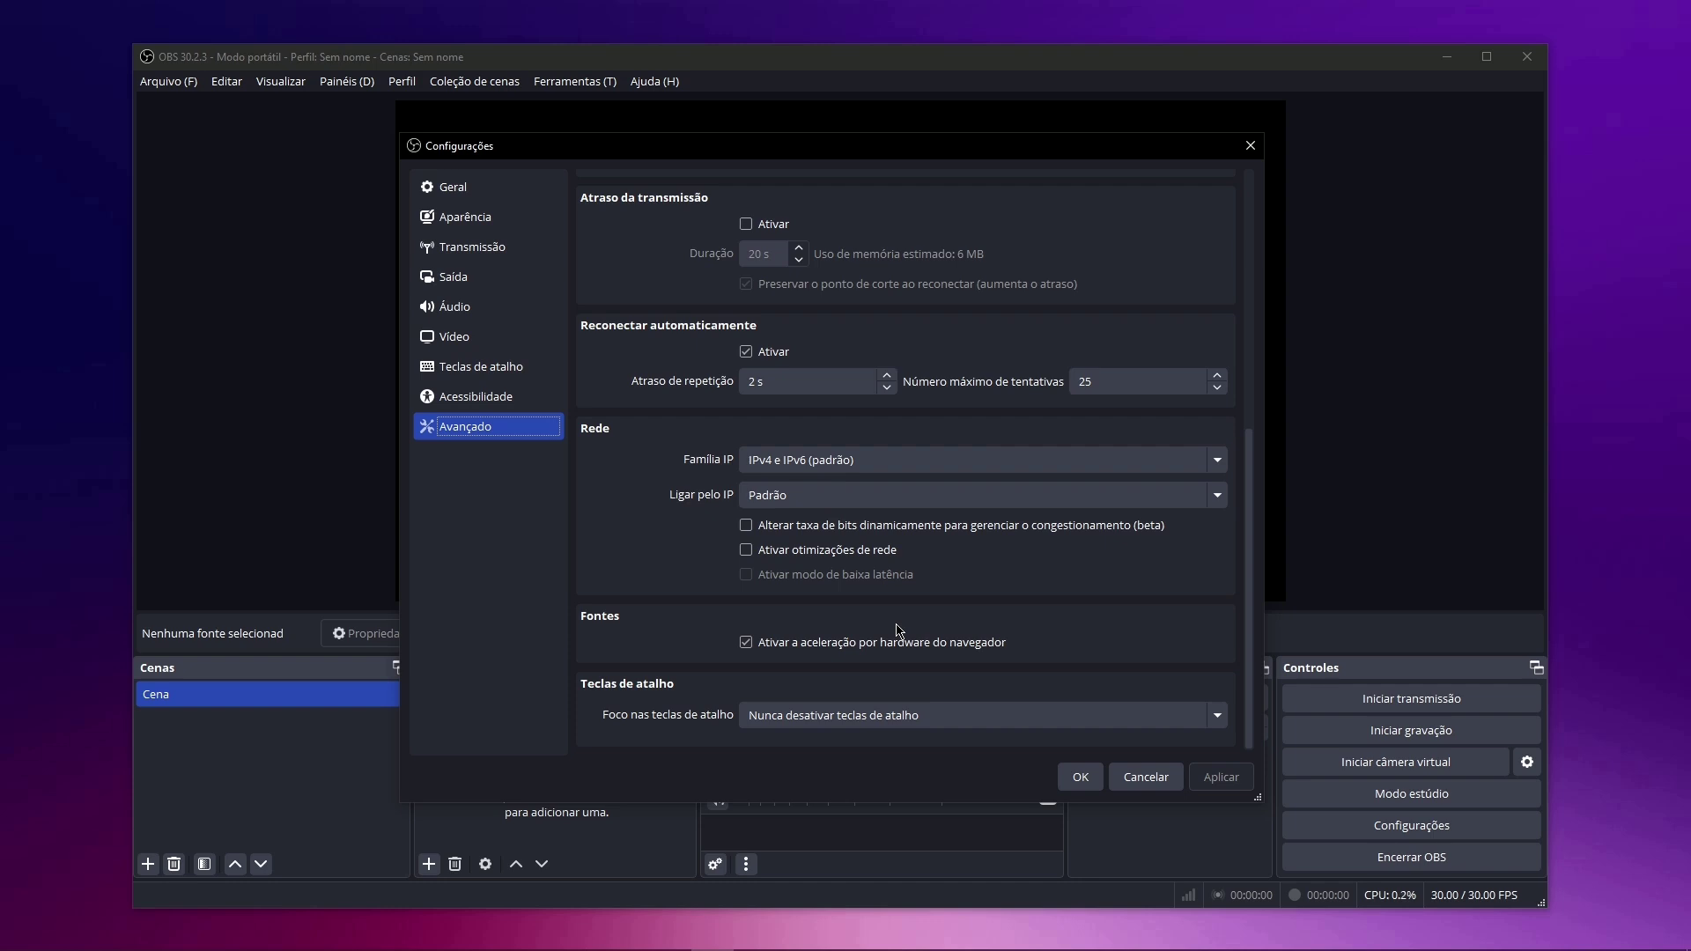
In the streaming settings, choose YouTube - RTMPS as the service and apply it.
click(469, 250)
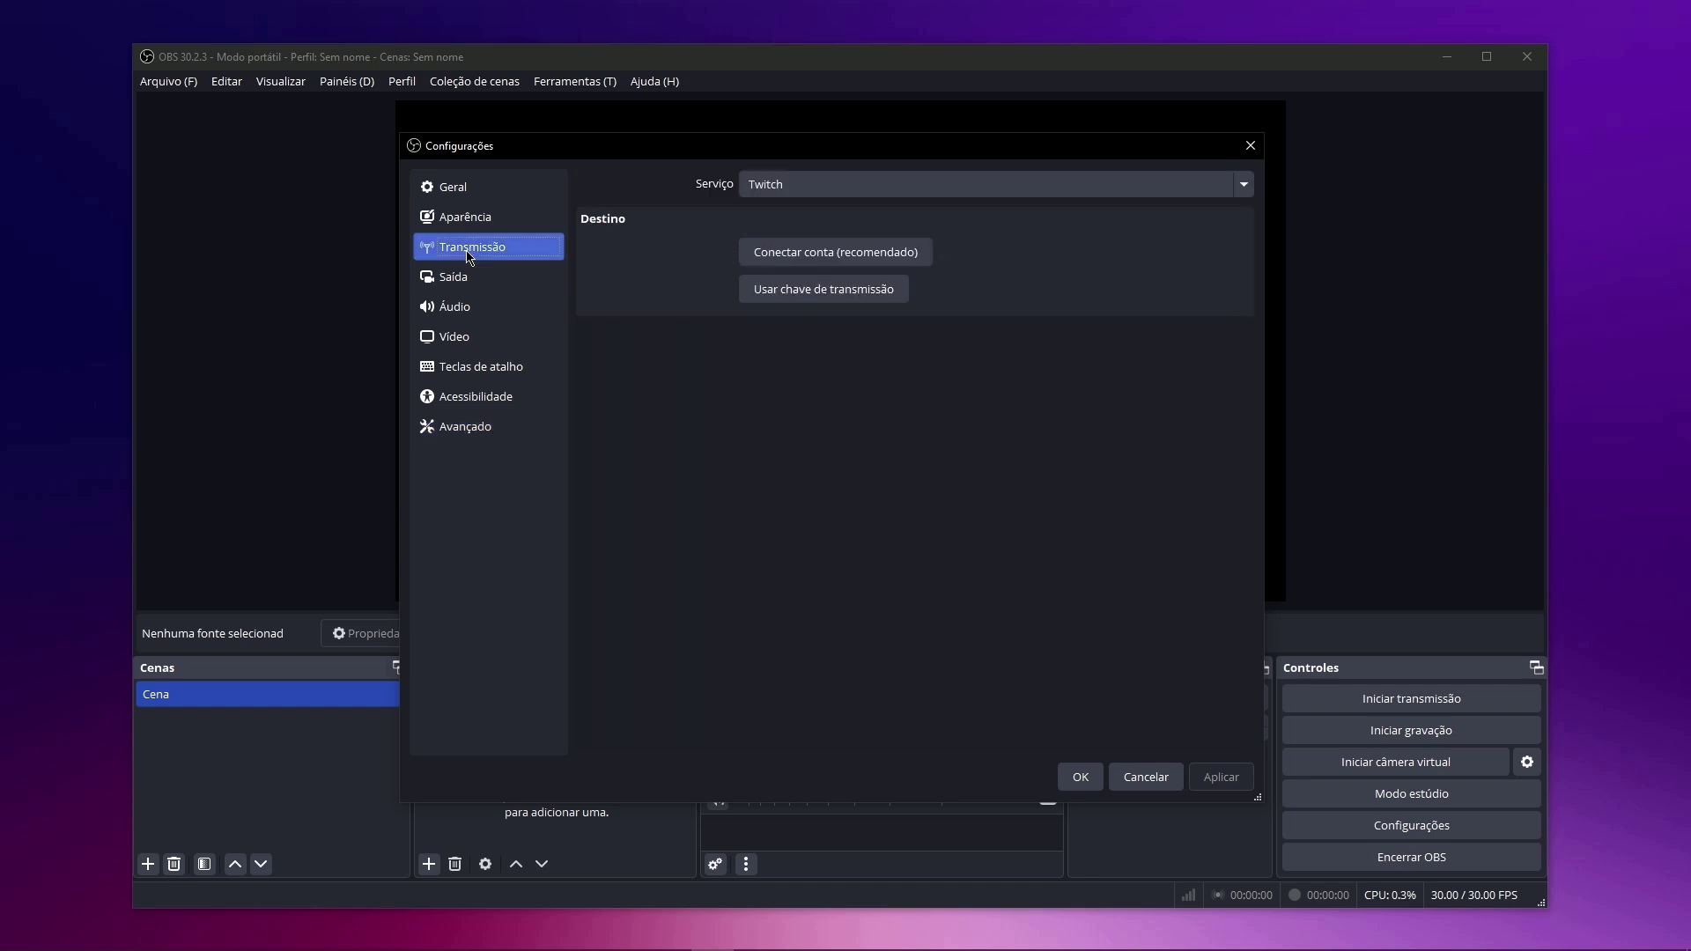
click(766, 184)
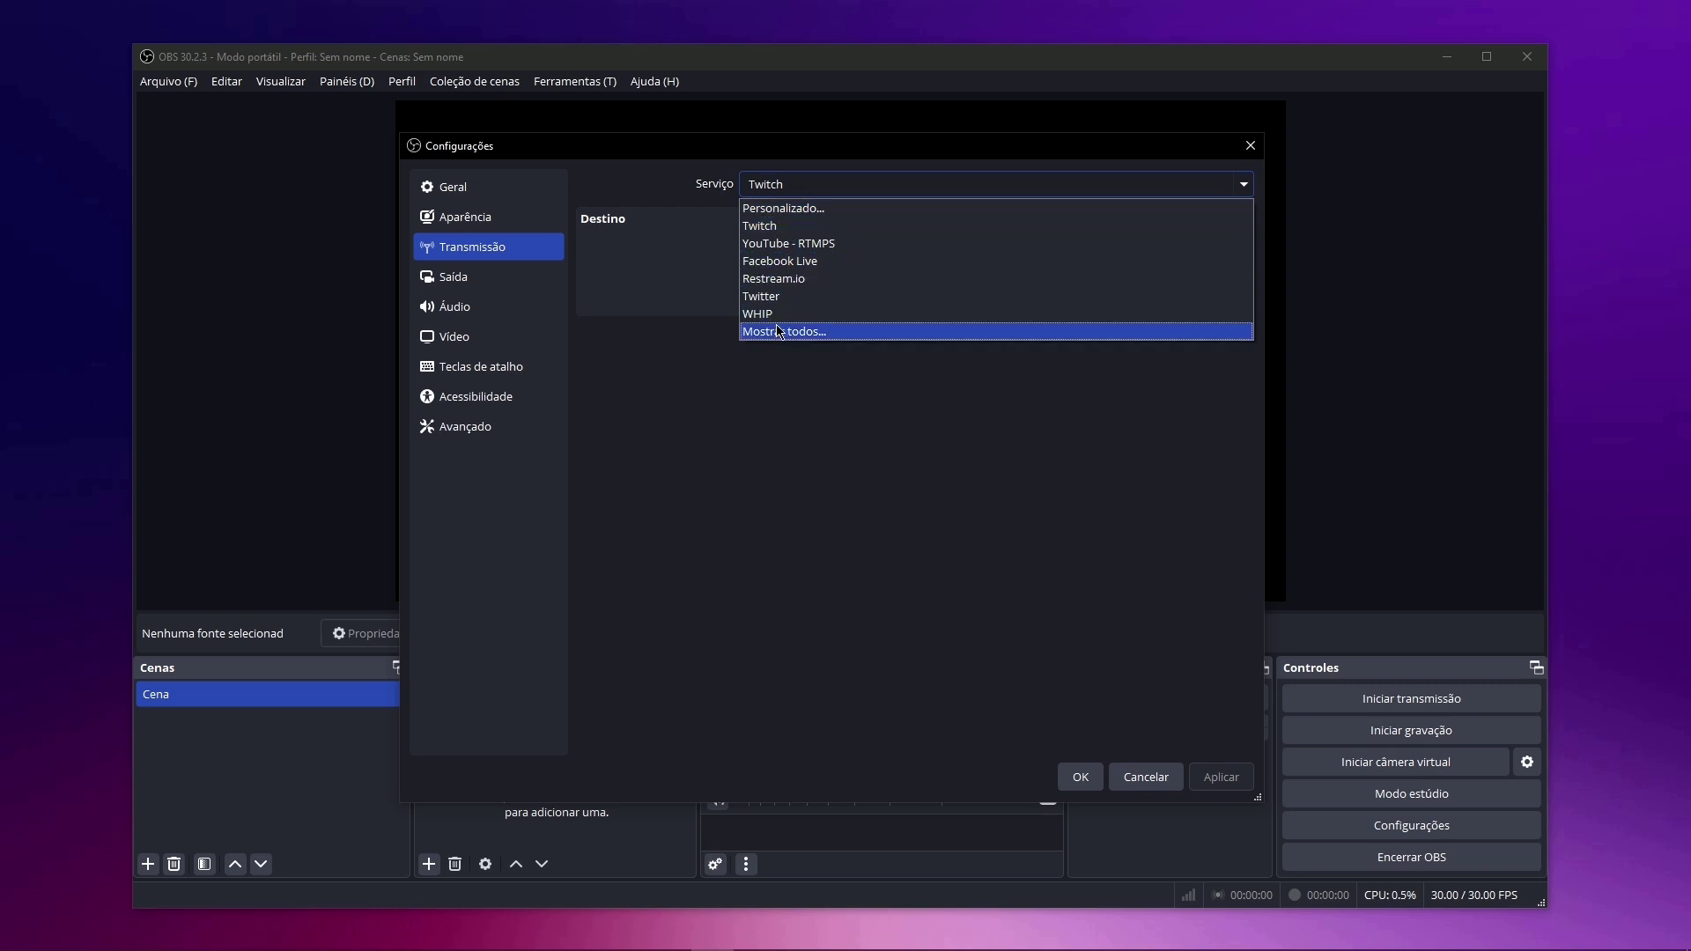
click(804, 246)
click(803, 246)
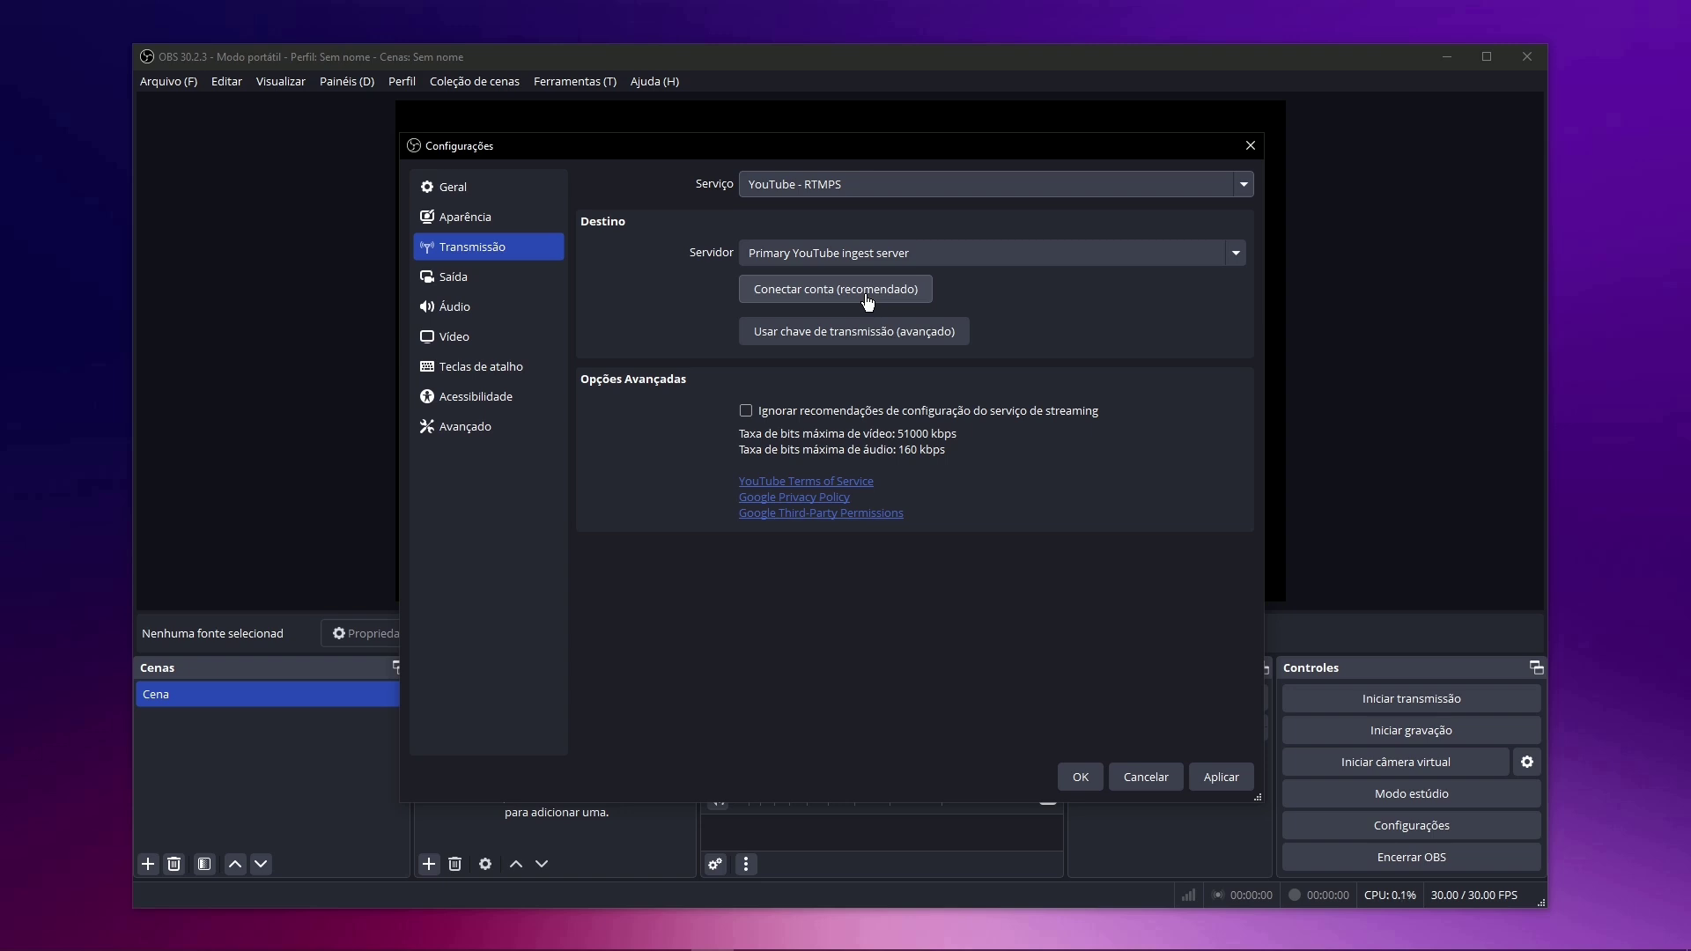
click(1246, 783)
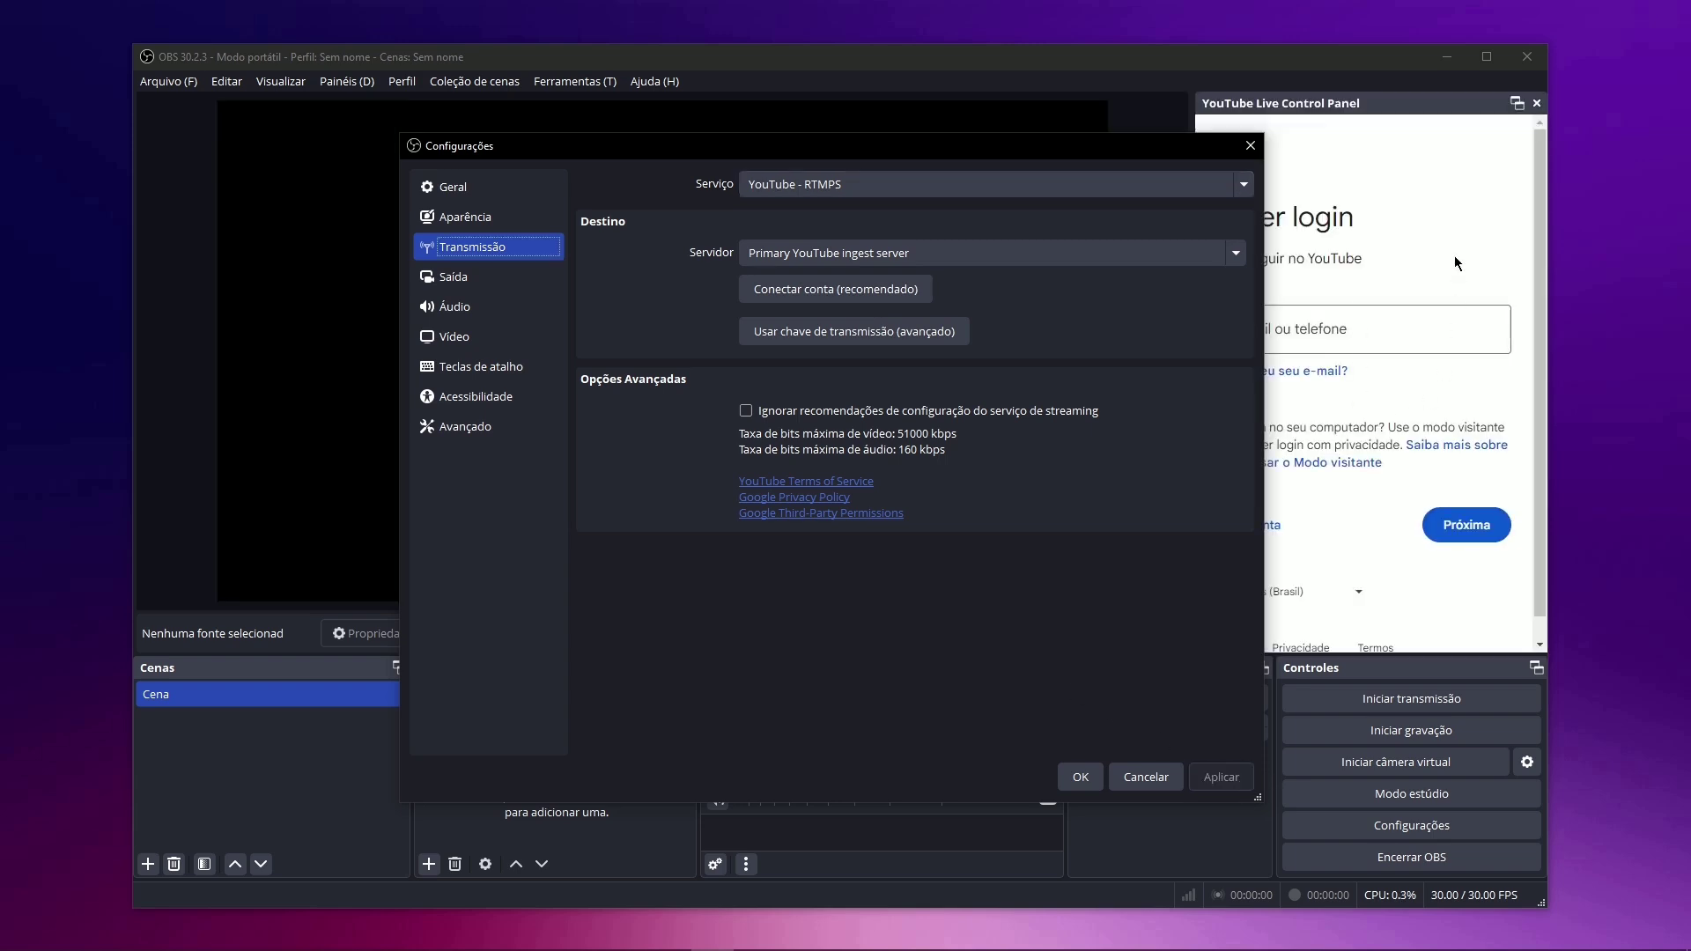
Change the streaming service to the custom option Personalizado... and apply it.
click(823, 184)
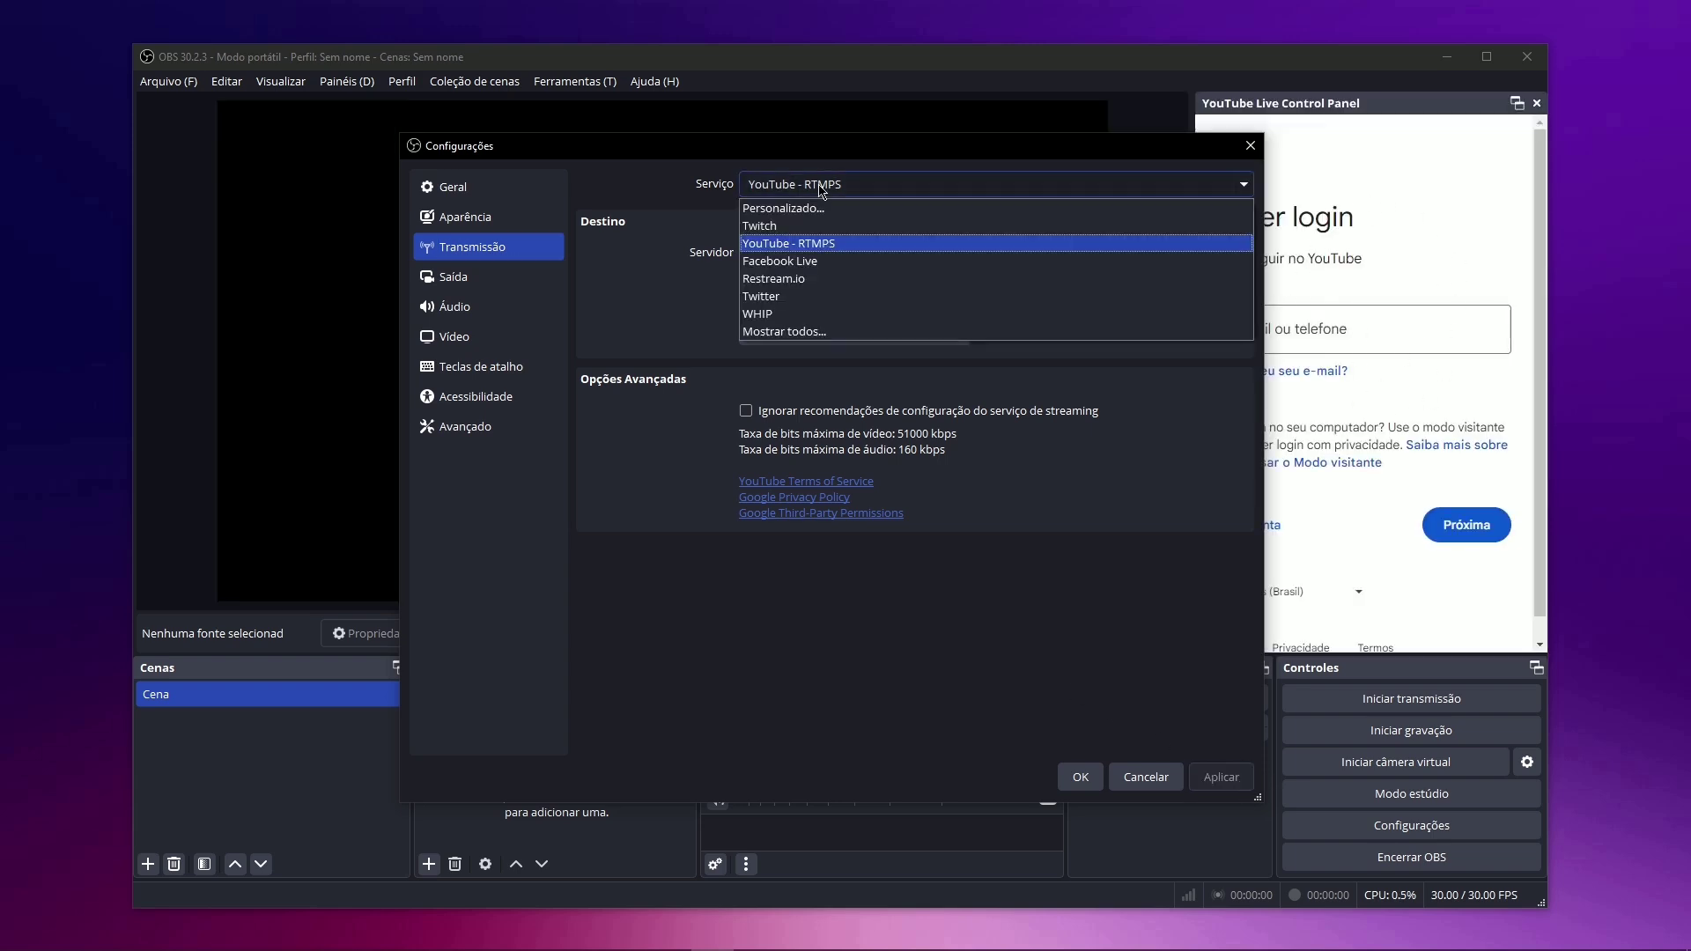
click(800, 209)
click(1224, 776)
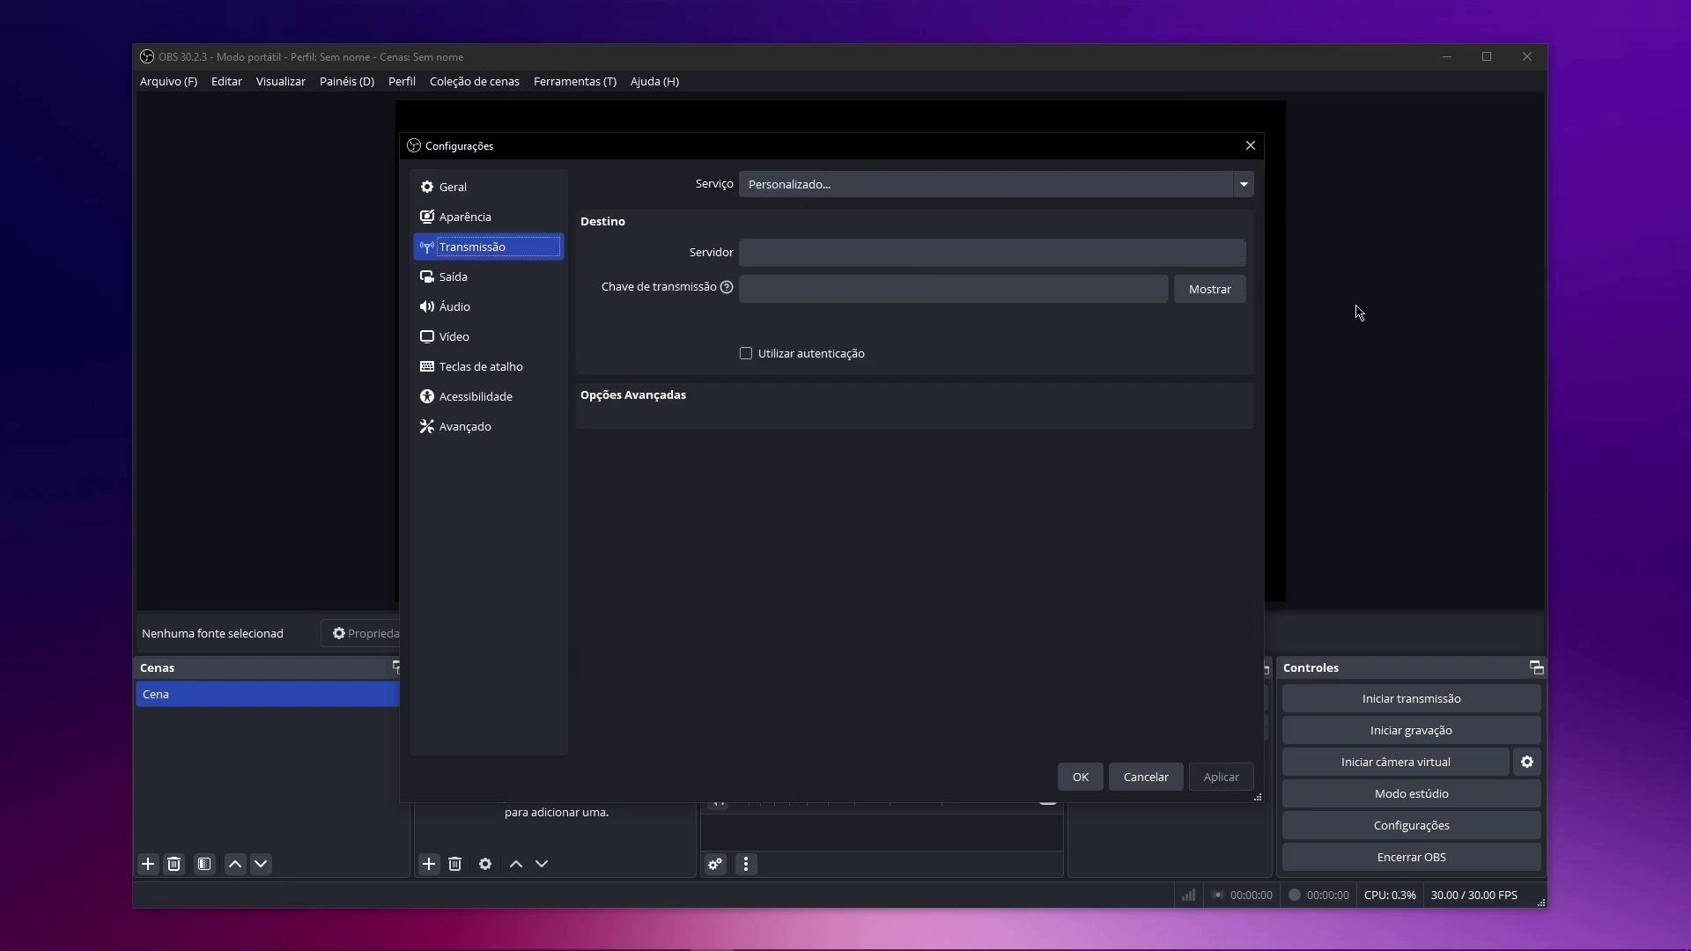
In the output settings, set the output mode to Avançado and use audio track 1 for streaming.
click(471, 277)
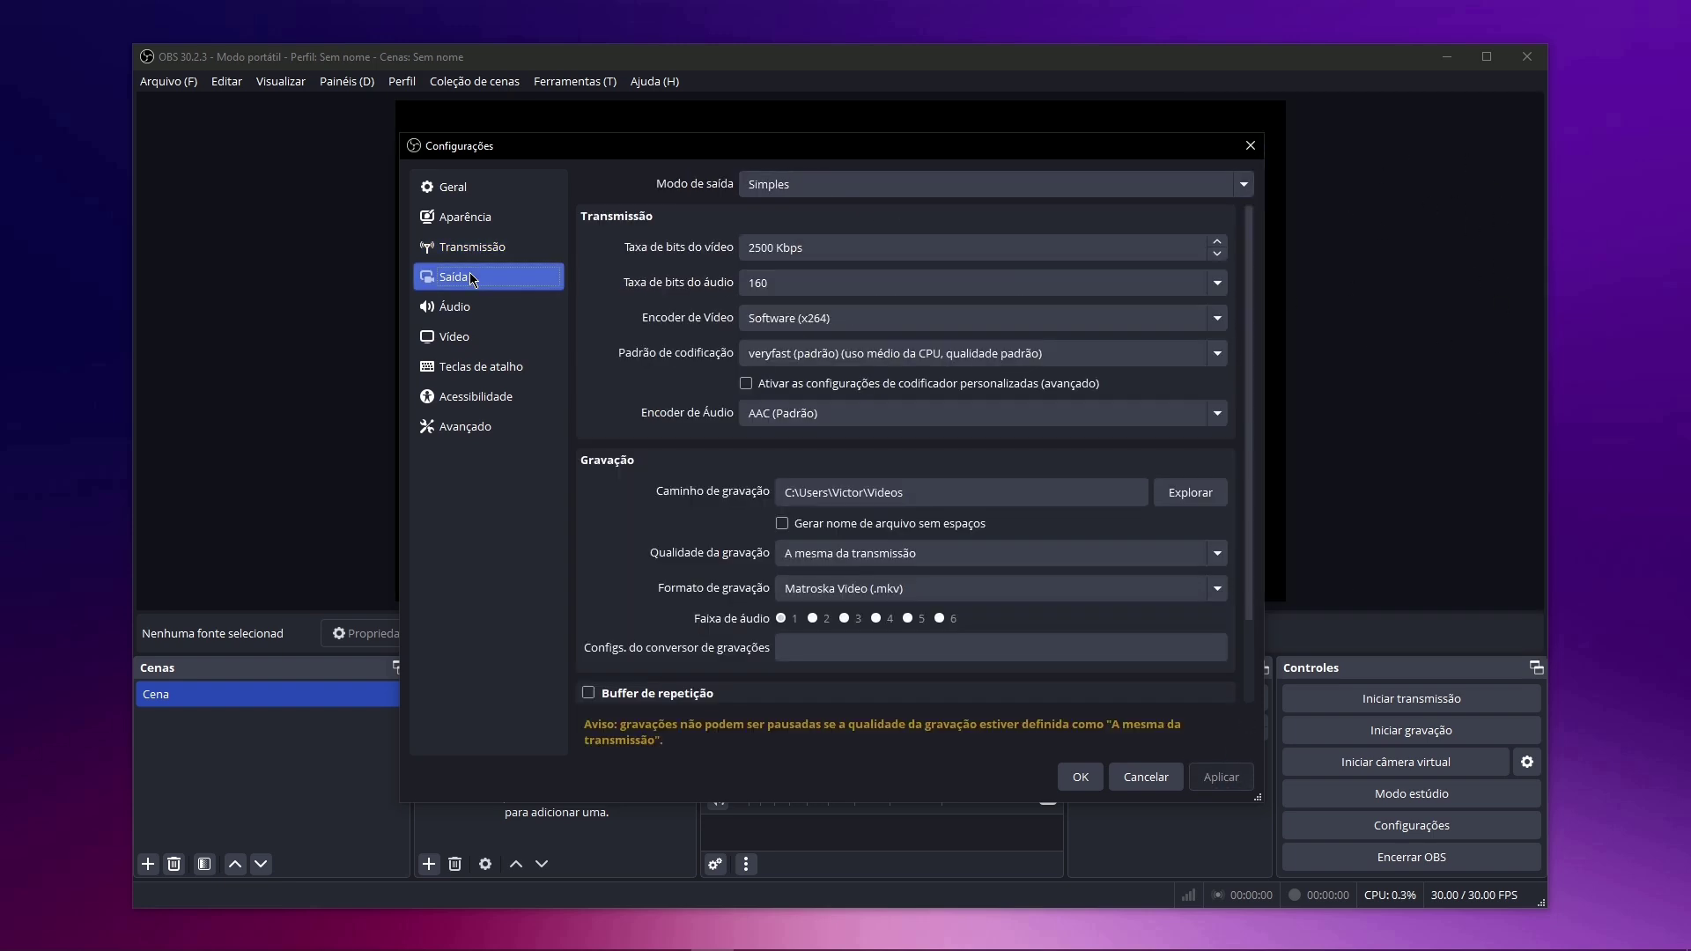
click(879, 183)
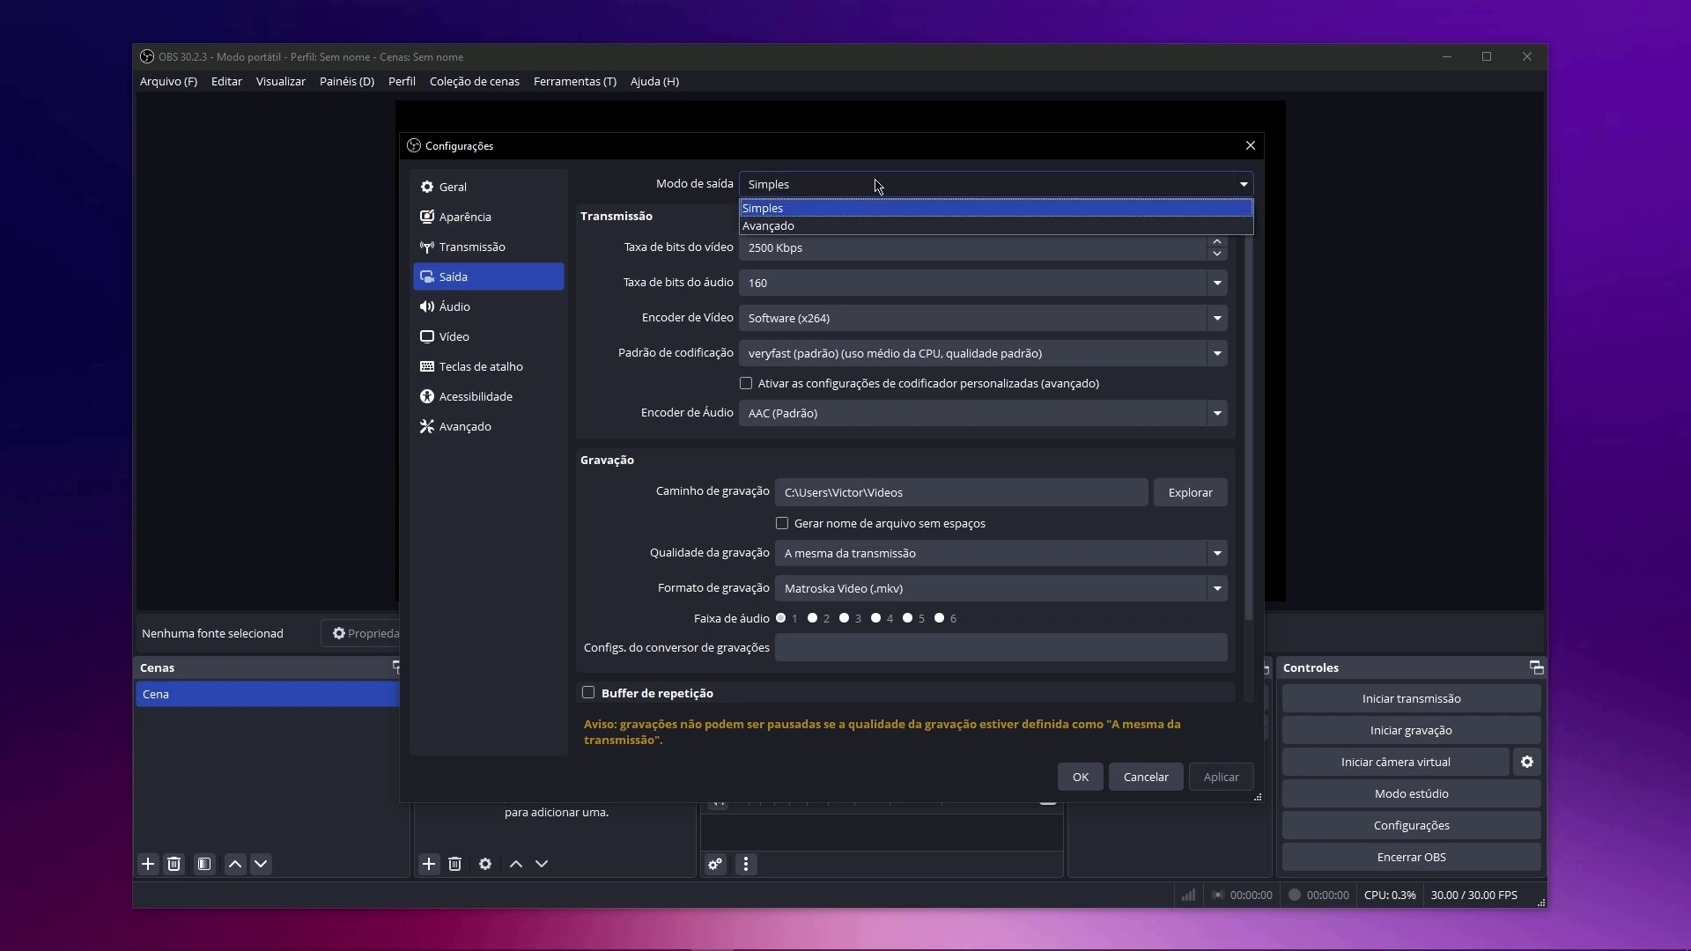
click(768, 226)
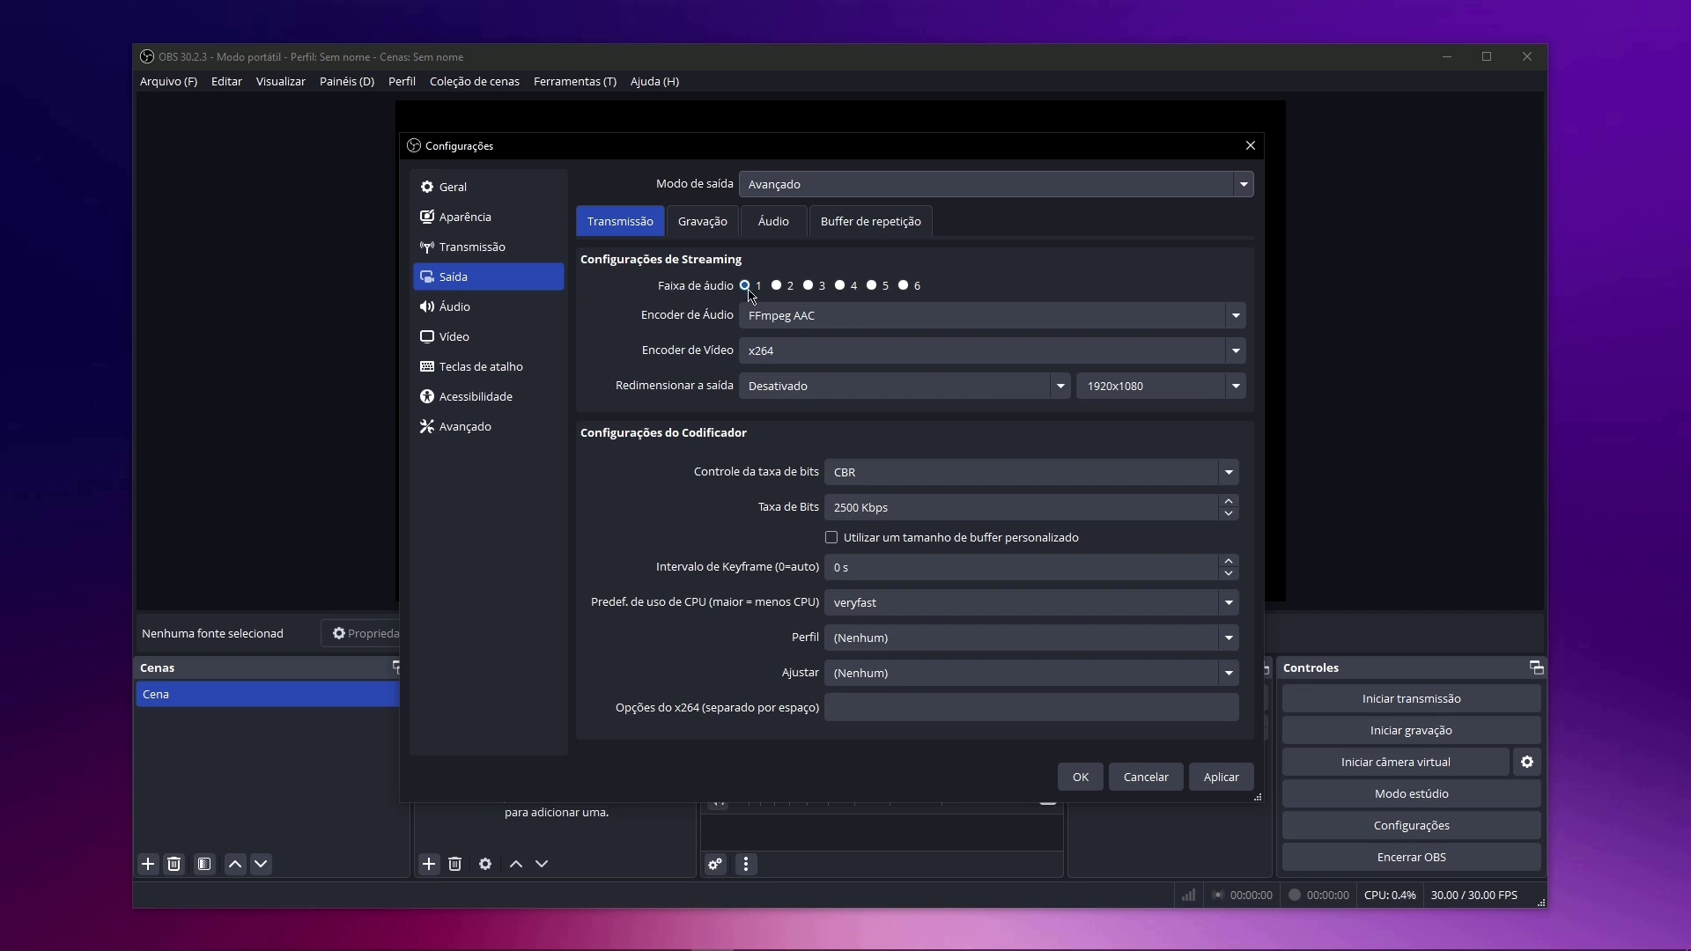
click(748, 289)
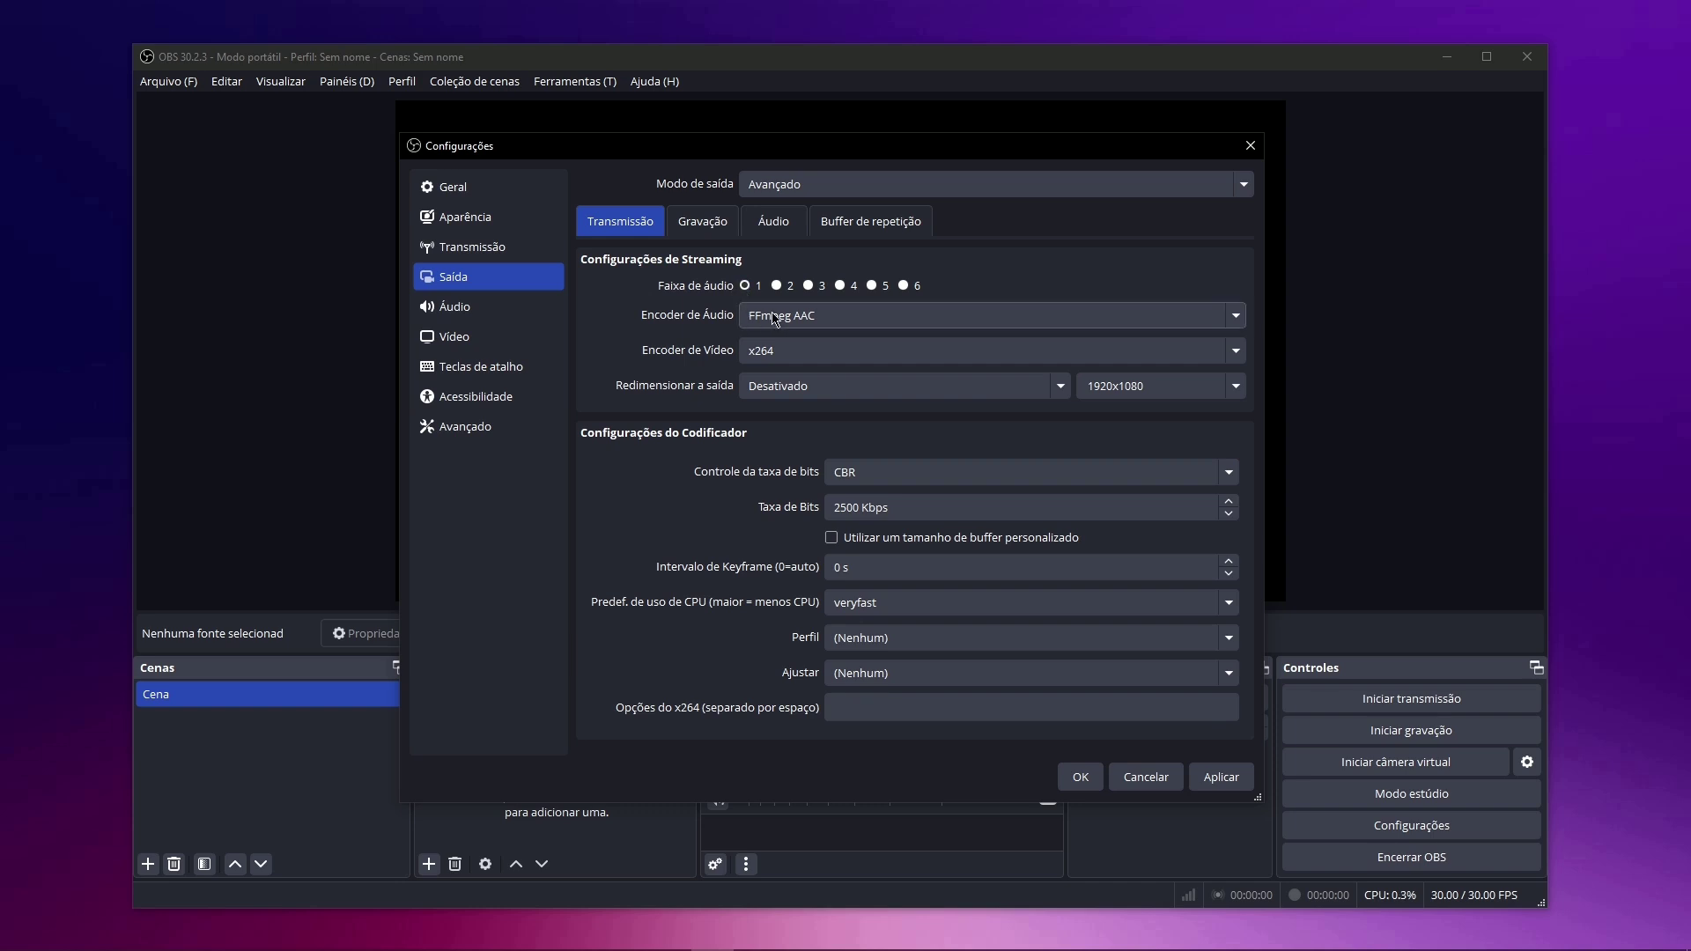
Select FFmpeg AAC as the streaming audio encoder and x264 as the video encoder.
click(862, 317)
click(862, 317)
click(864, 317)
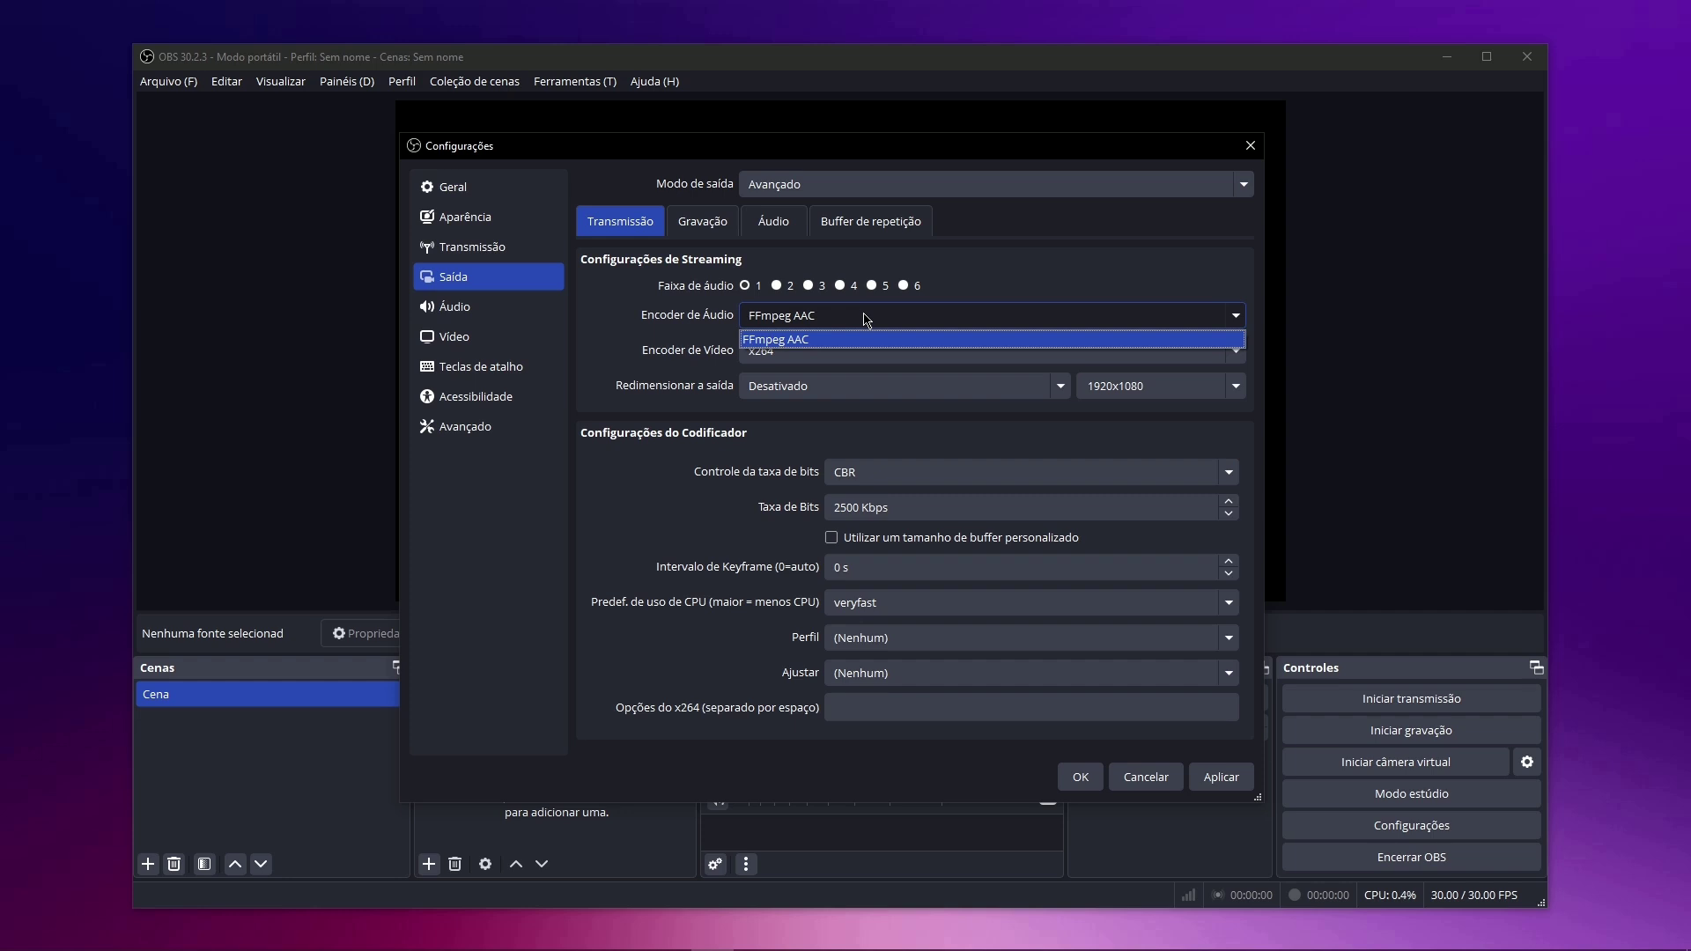
click(866, 319)
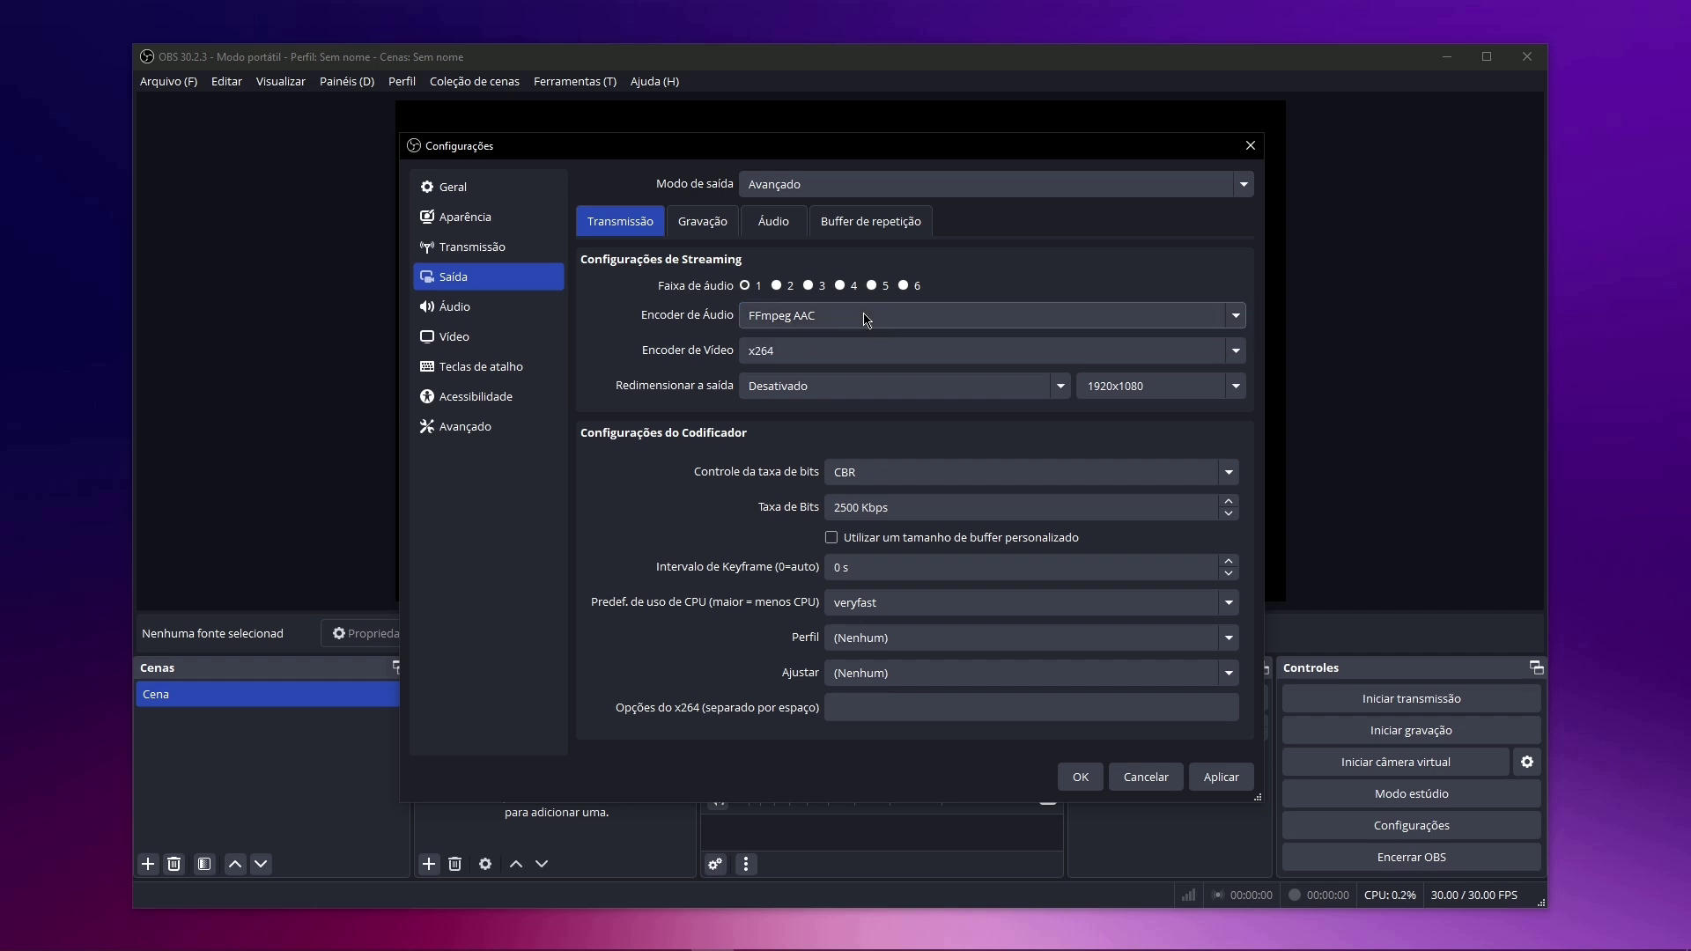
click(865, 319)
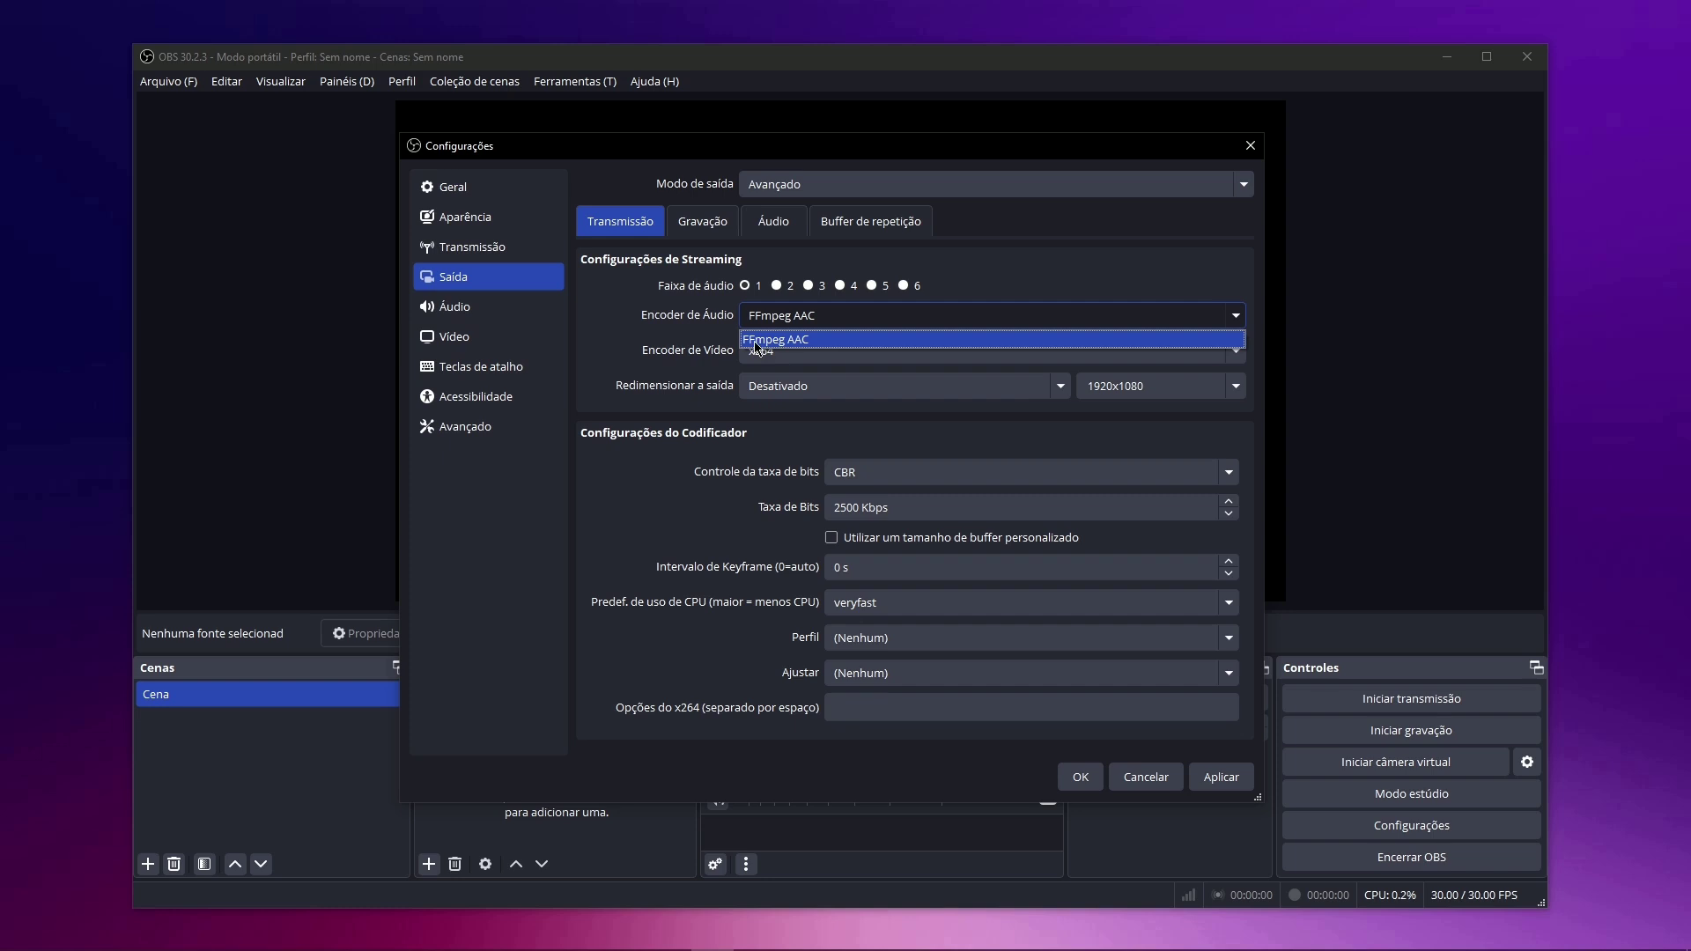
click(828, 345)
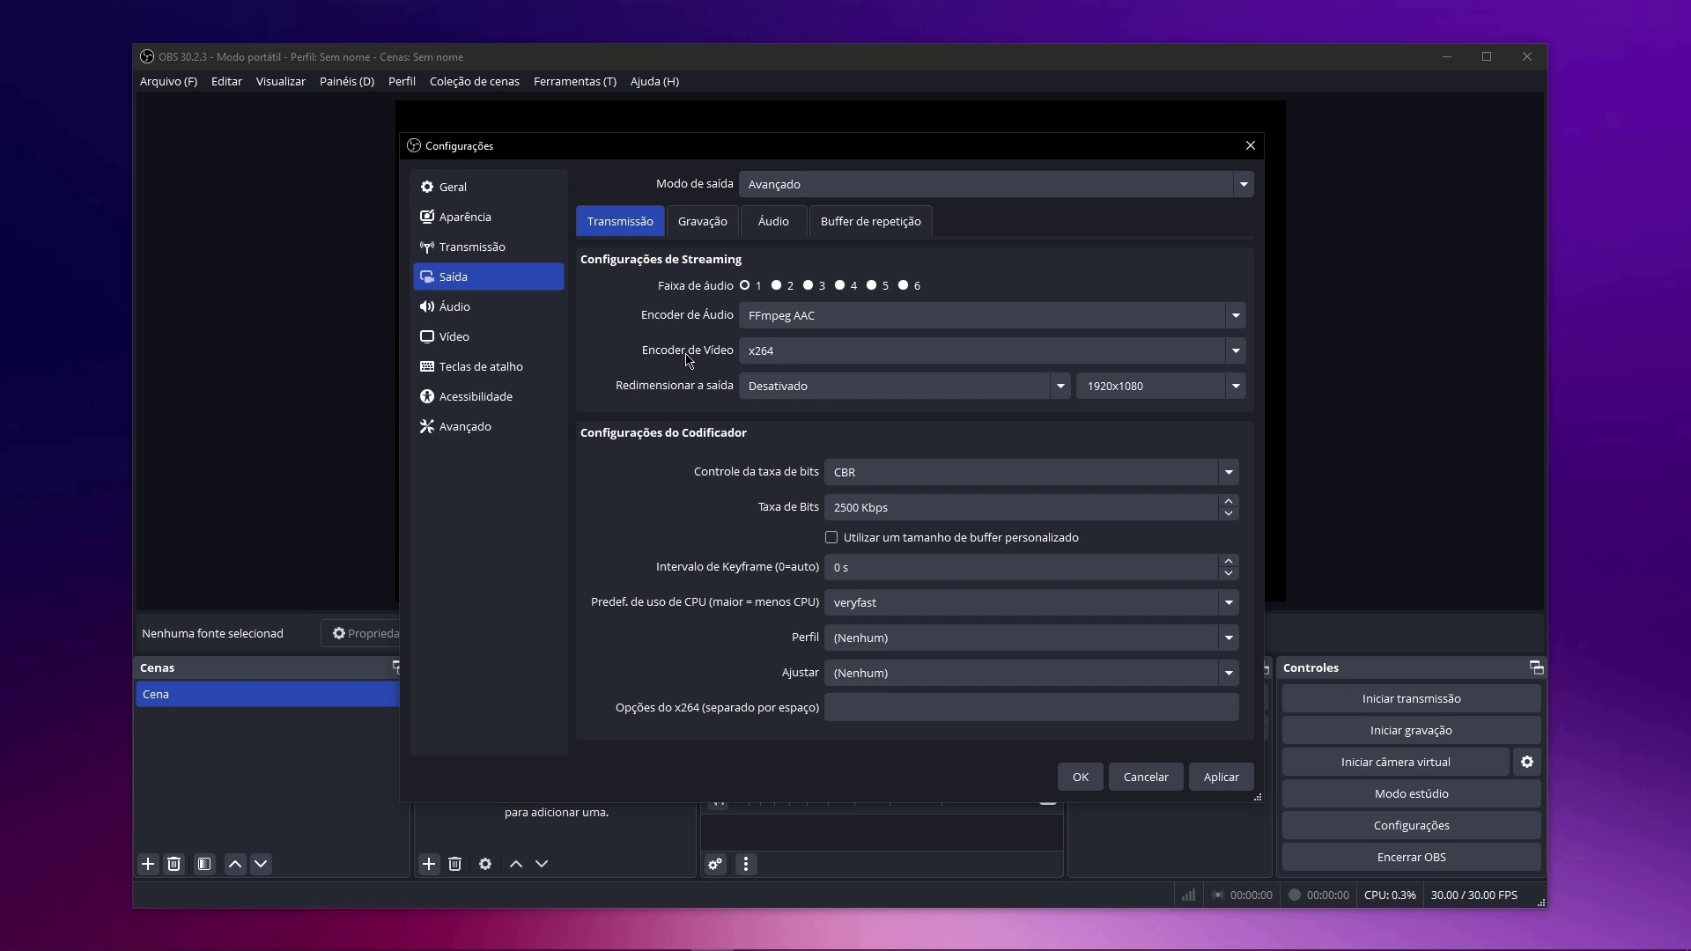
click(835, 356)
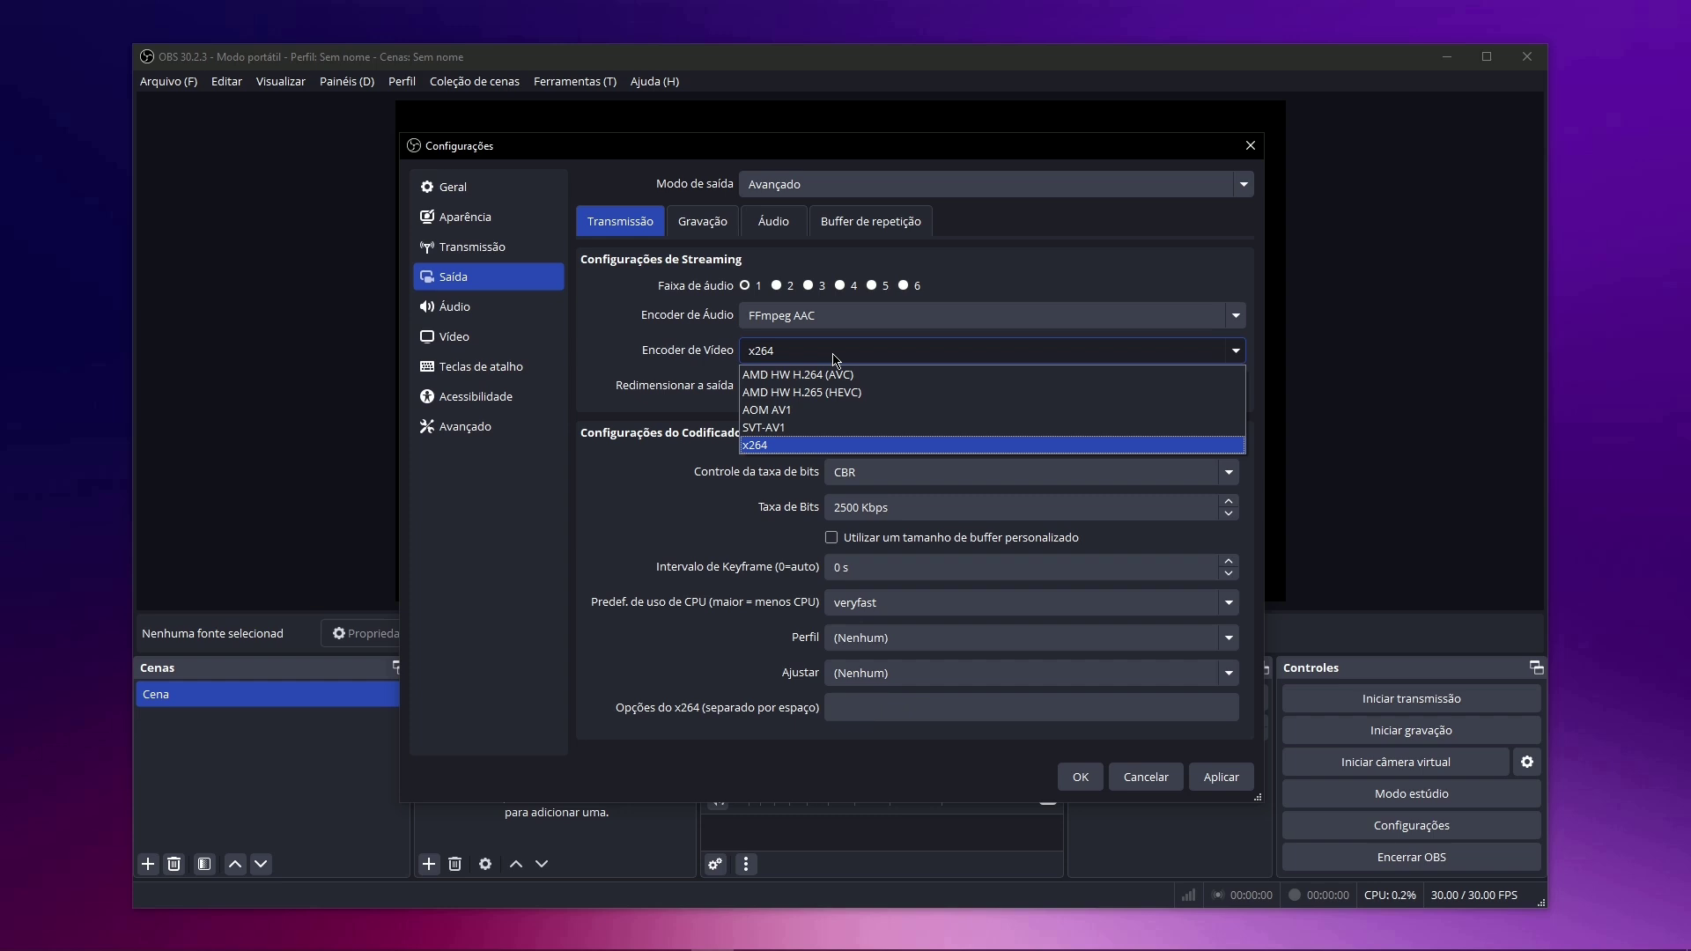
click(755, 445)
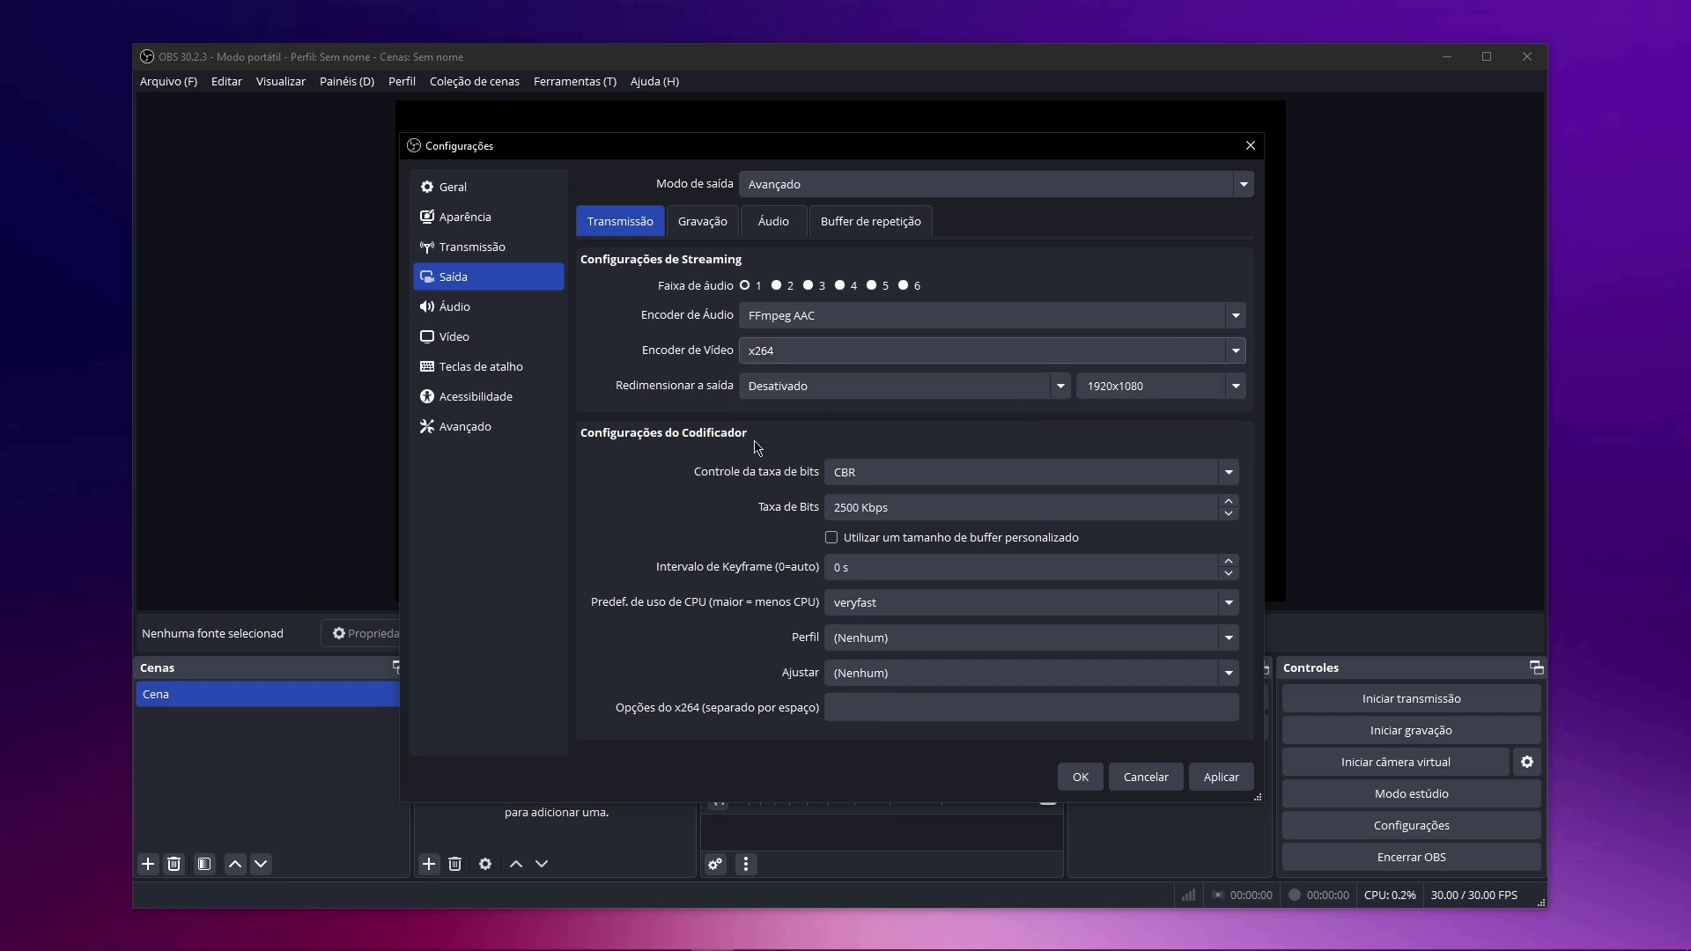
Select Desativado for rescaling the streaming output and set the encoder's bitrate control to VBR.
click(853, 387)
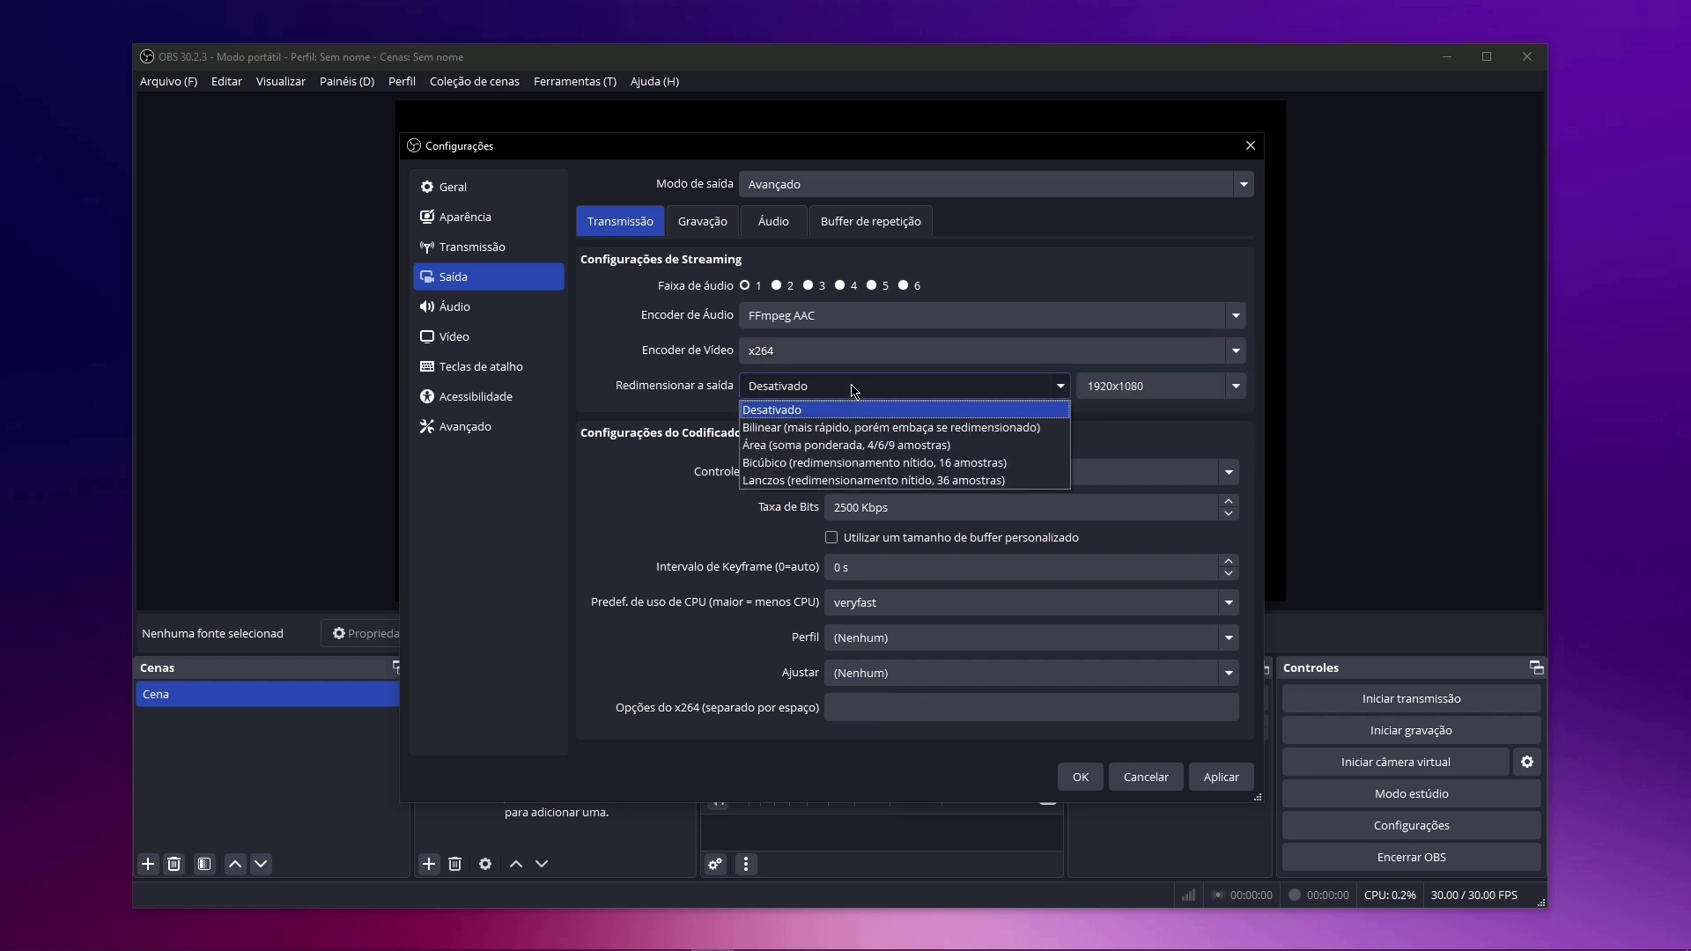
click(799, 412)
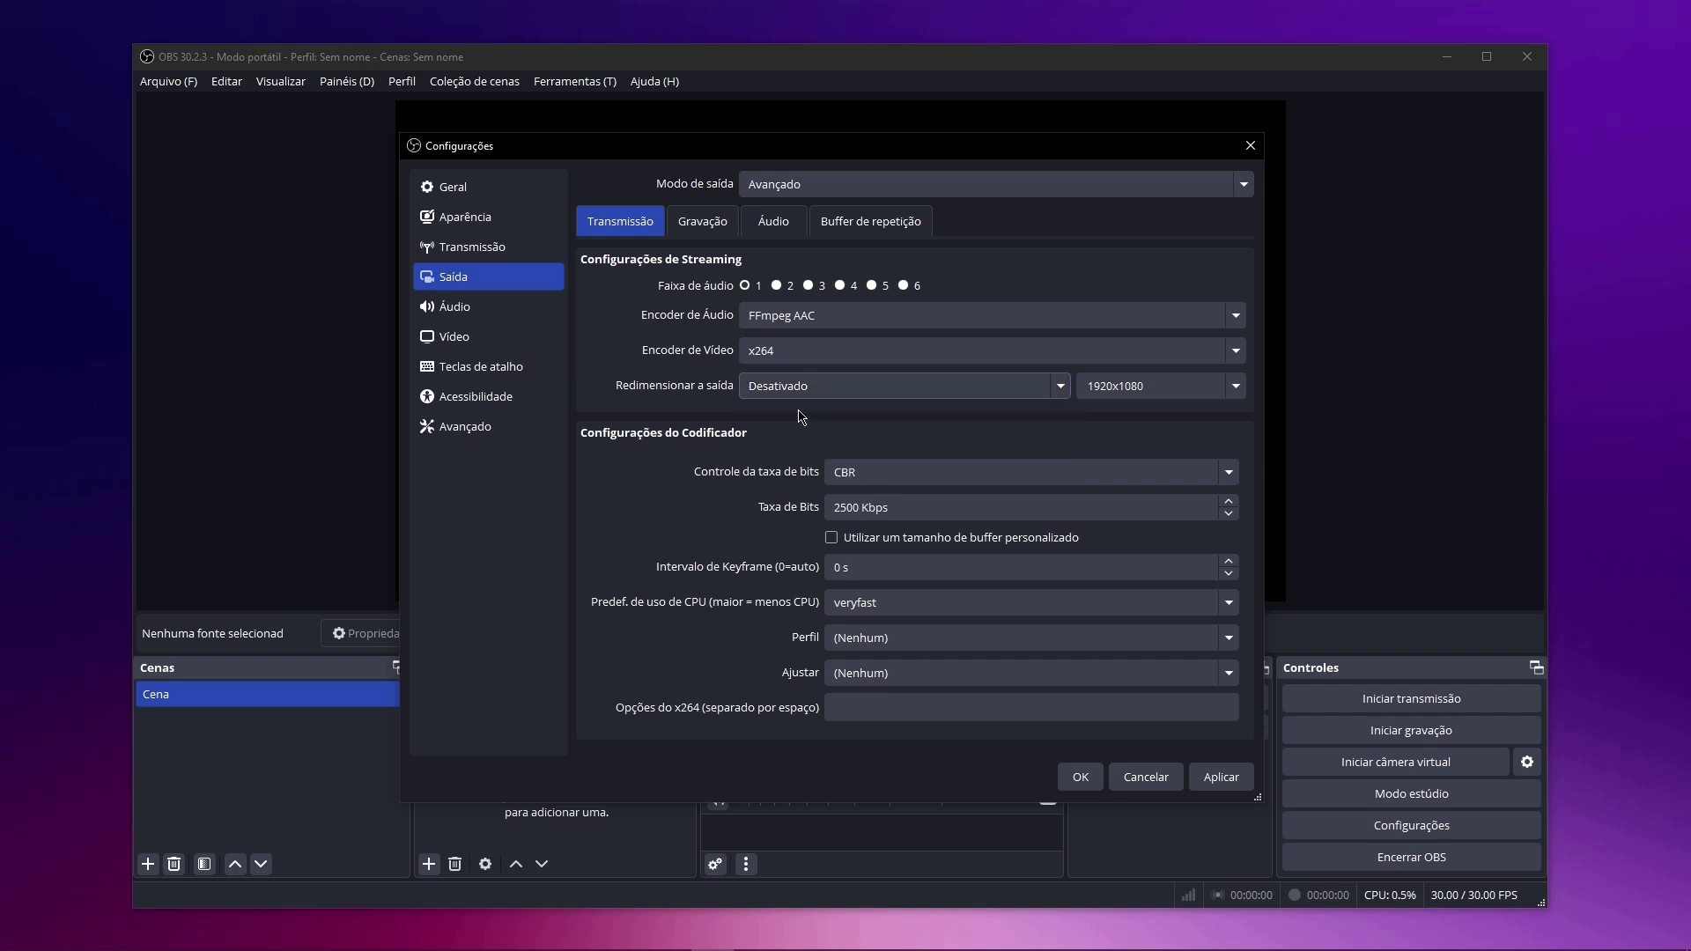
click(1236, 396)
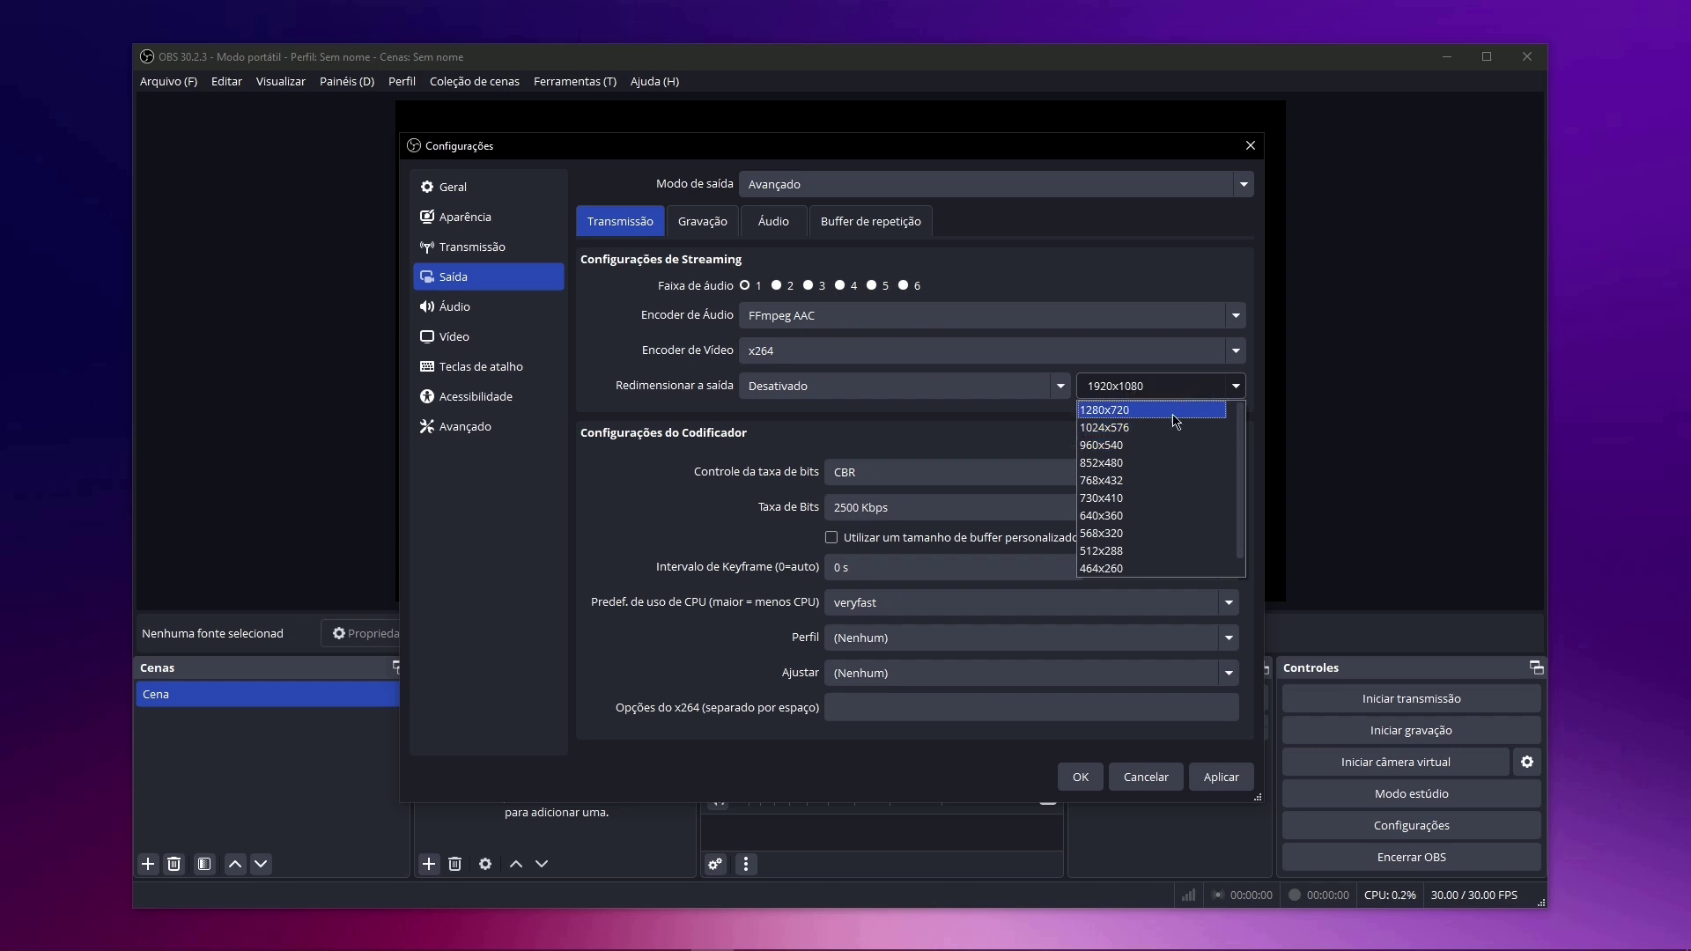
click(661, 462)
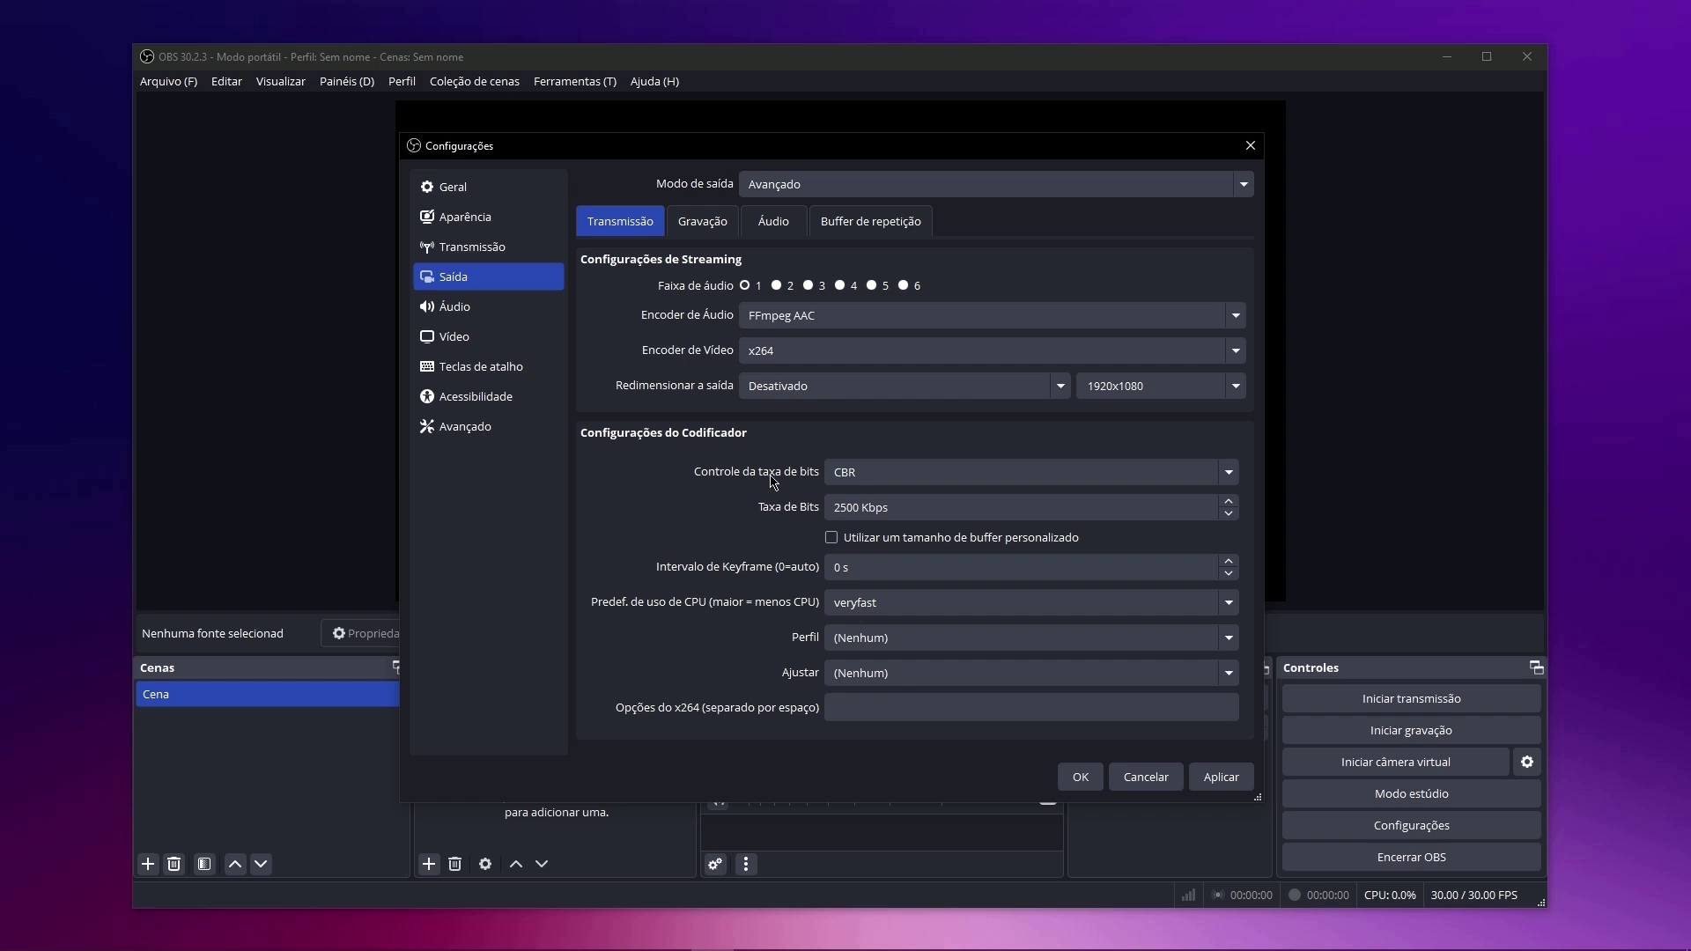
click(879, 474)
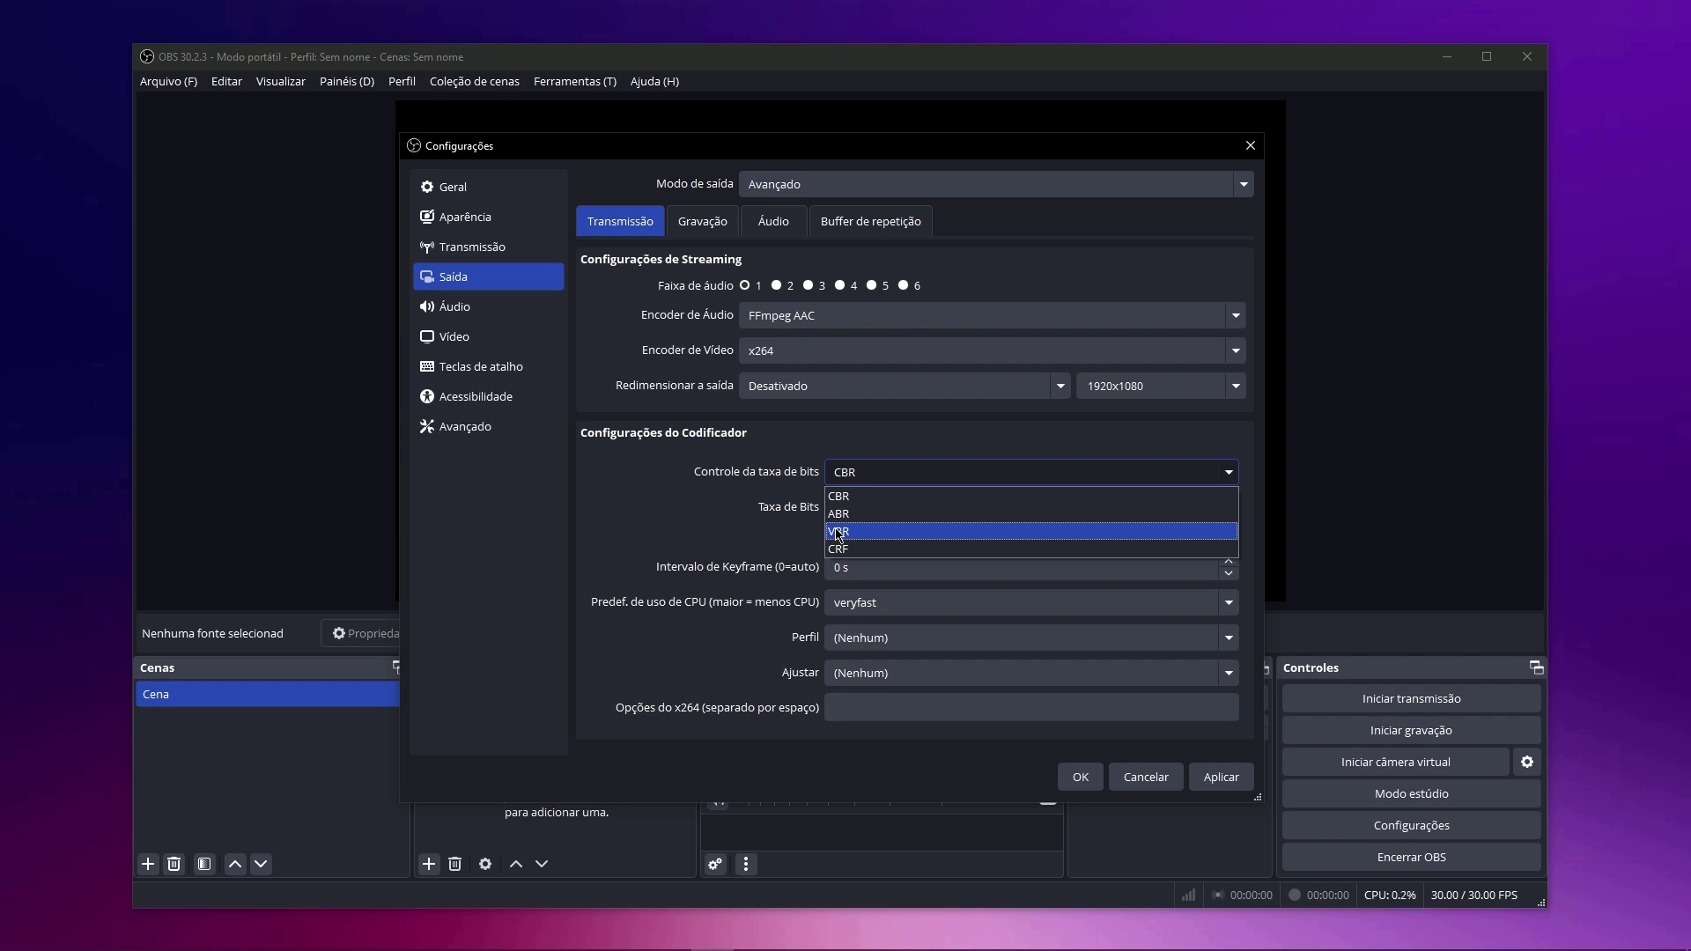
click(838, 532)
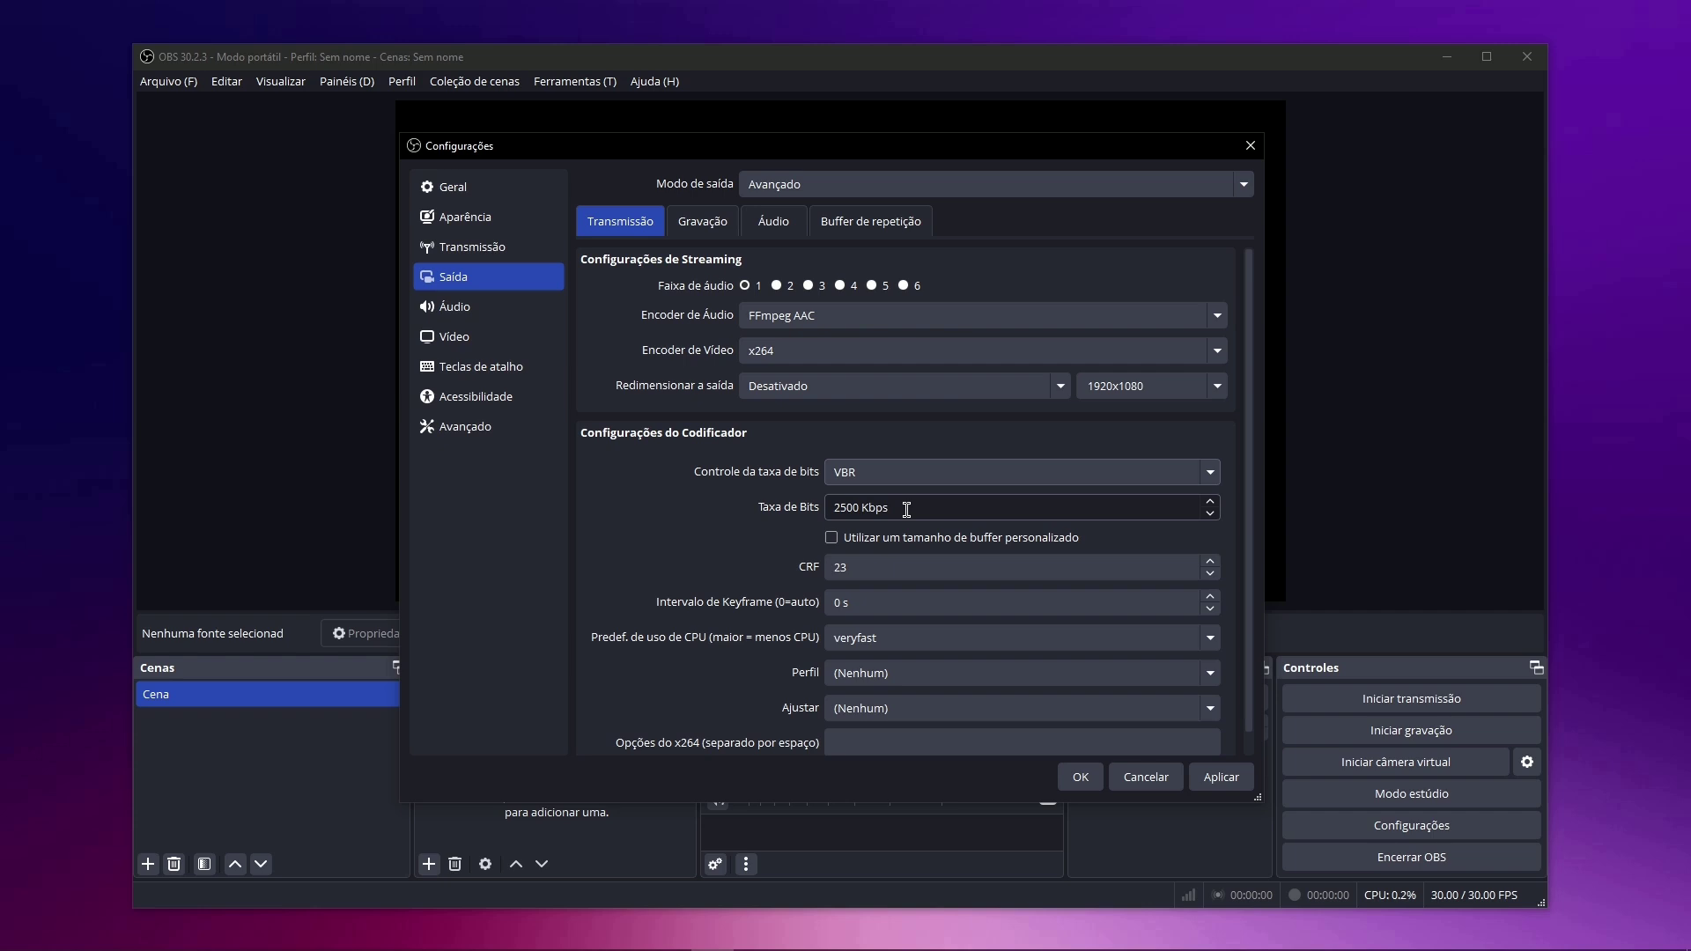
Set the streaming encoder's bitrate control to CBR and tuning to (Nenhum), leave the x264 options empty and apply the settings.
scroll(872, 480, up, 2)
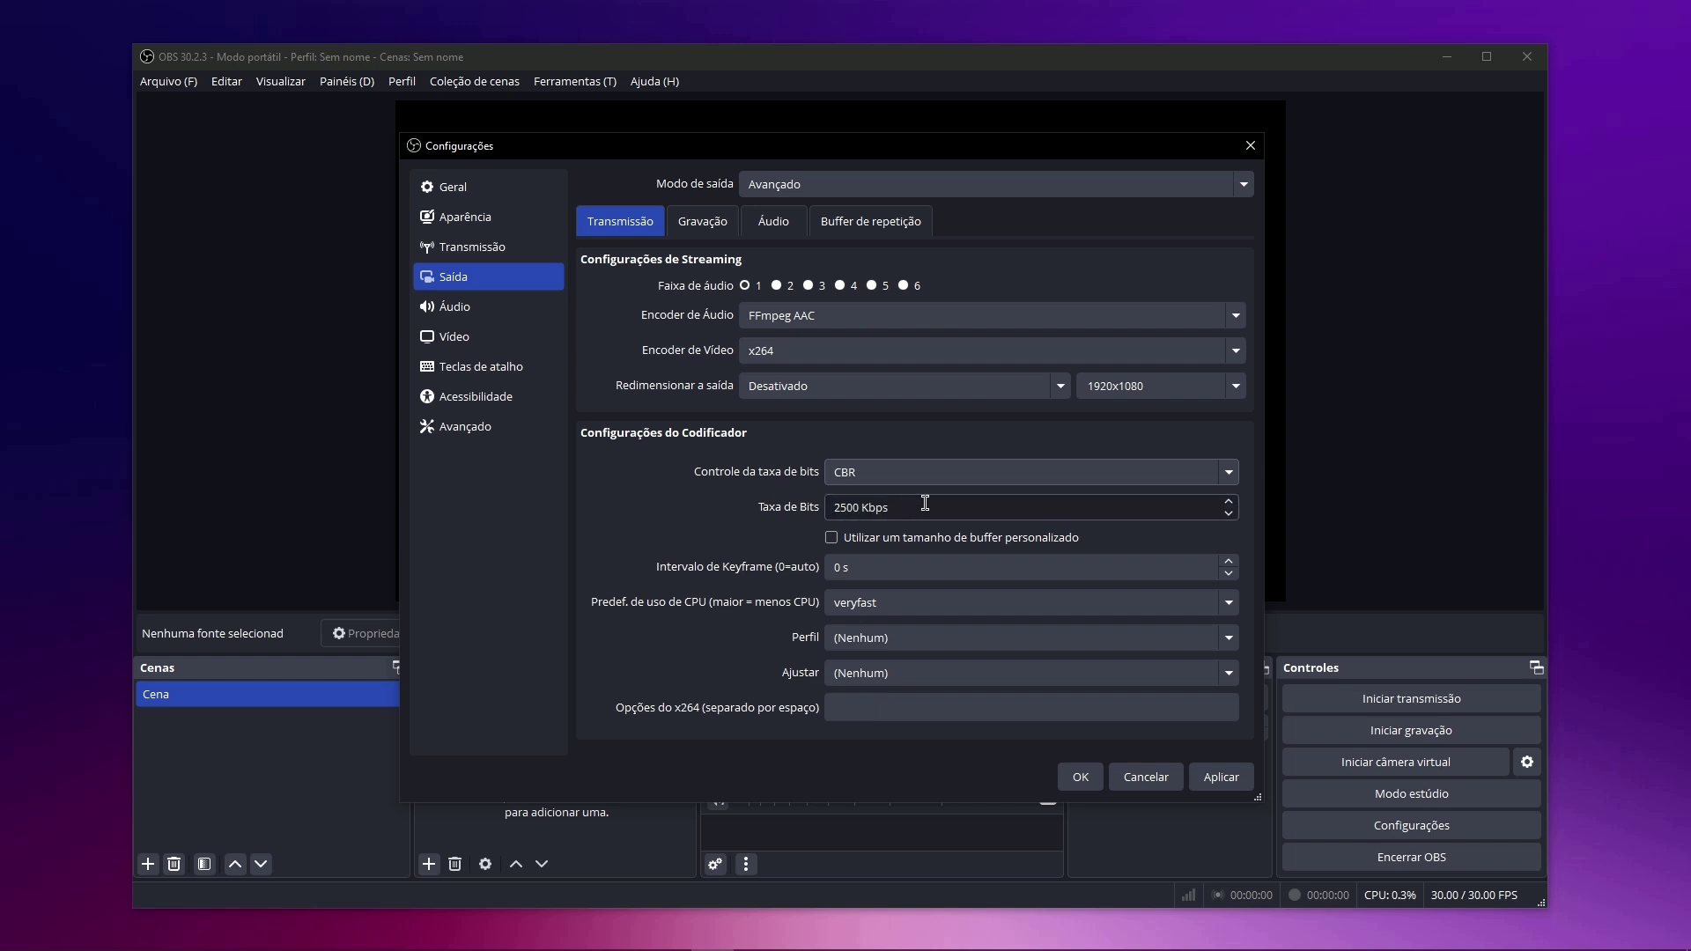
drag(924, 502, 836, 502)
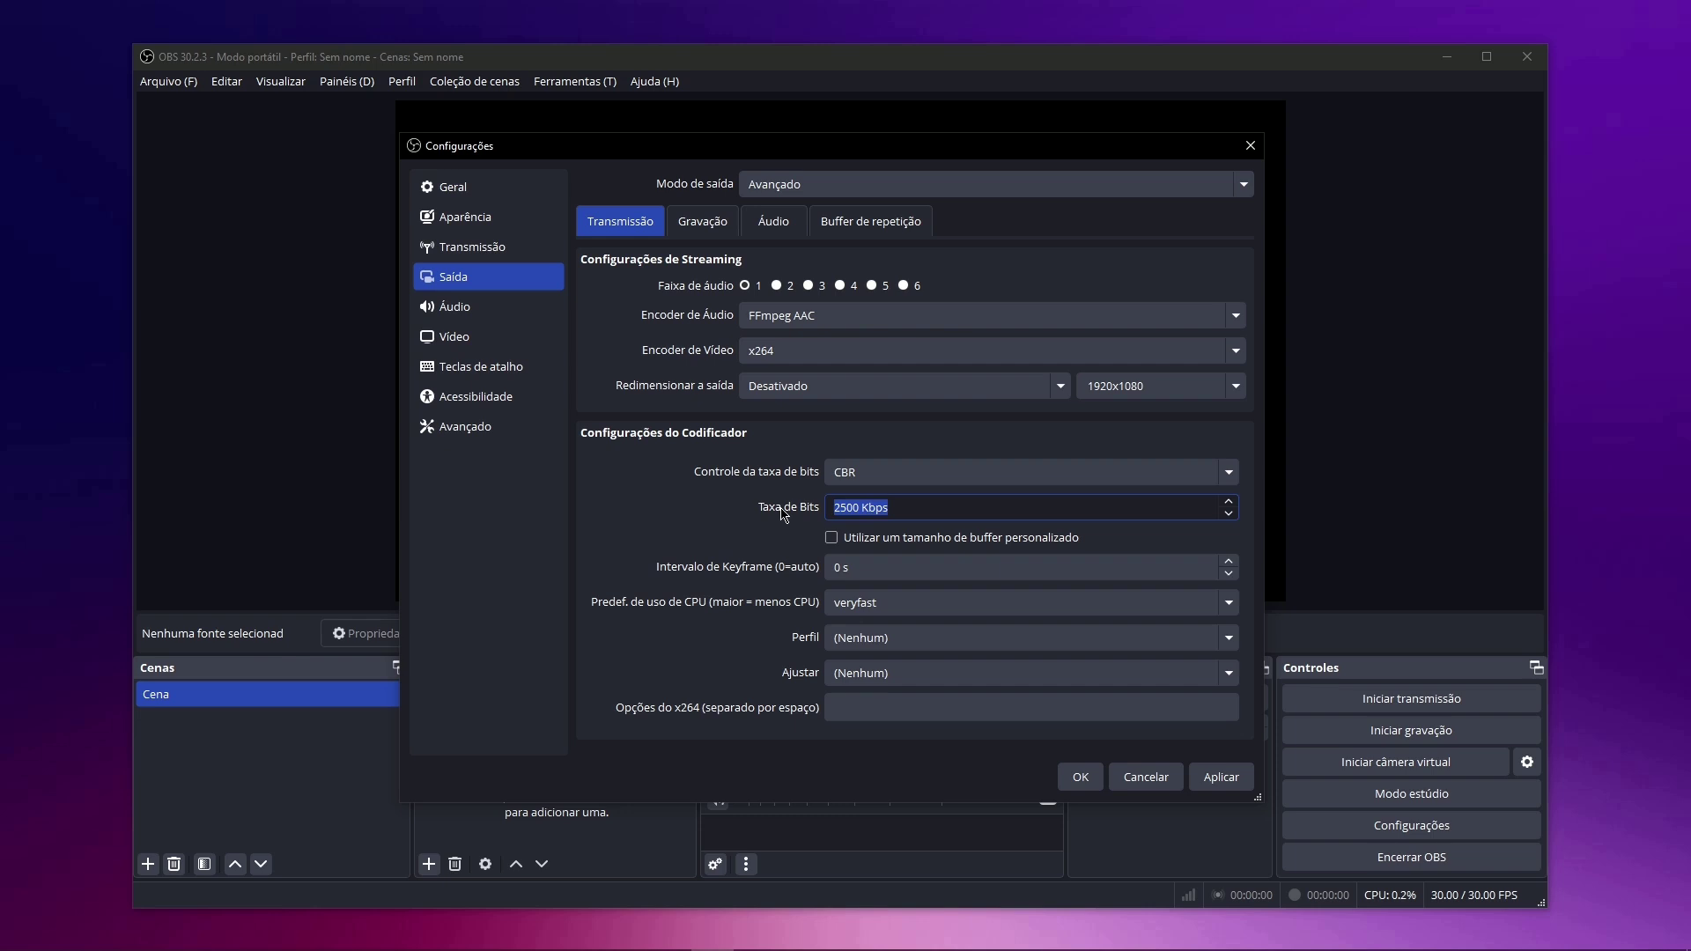
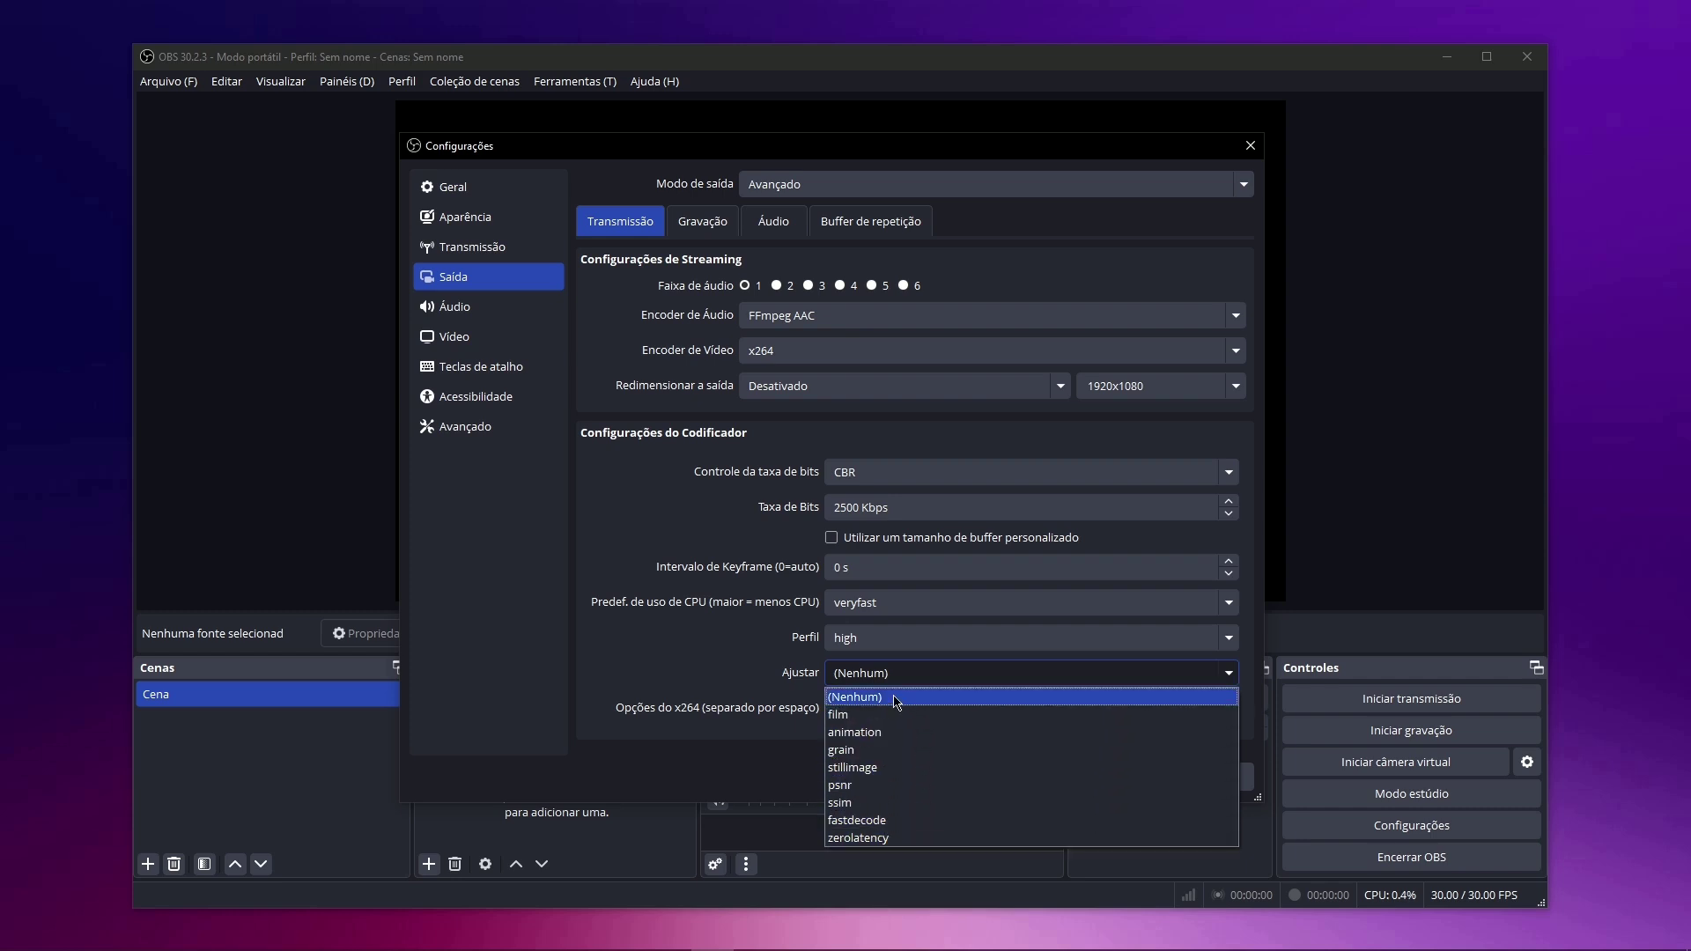
click(895, 700)
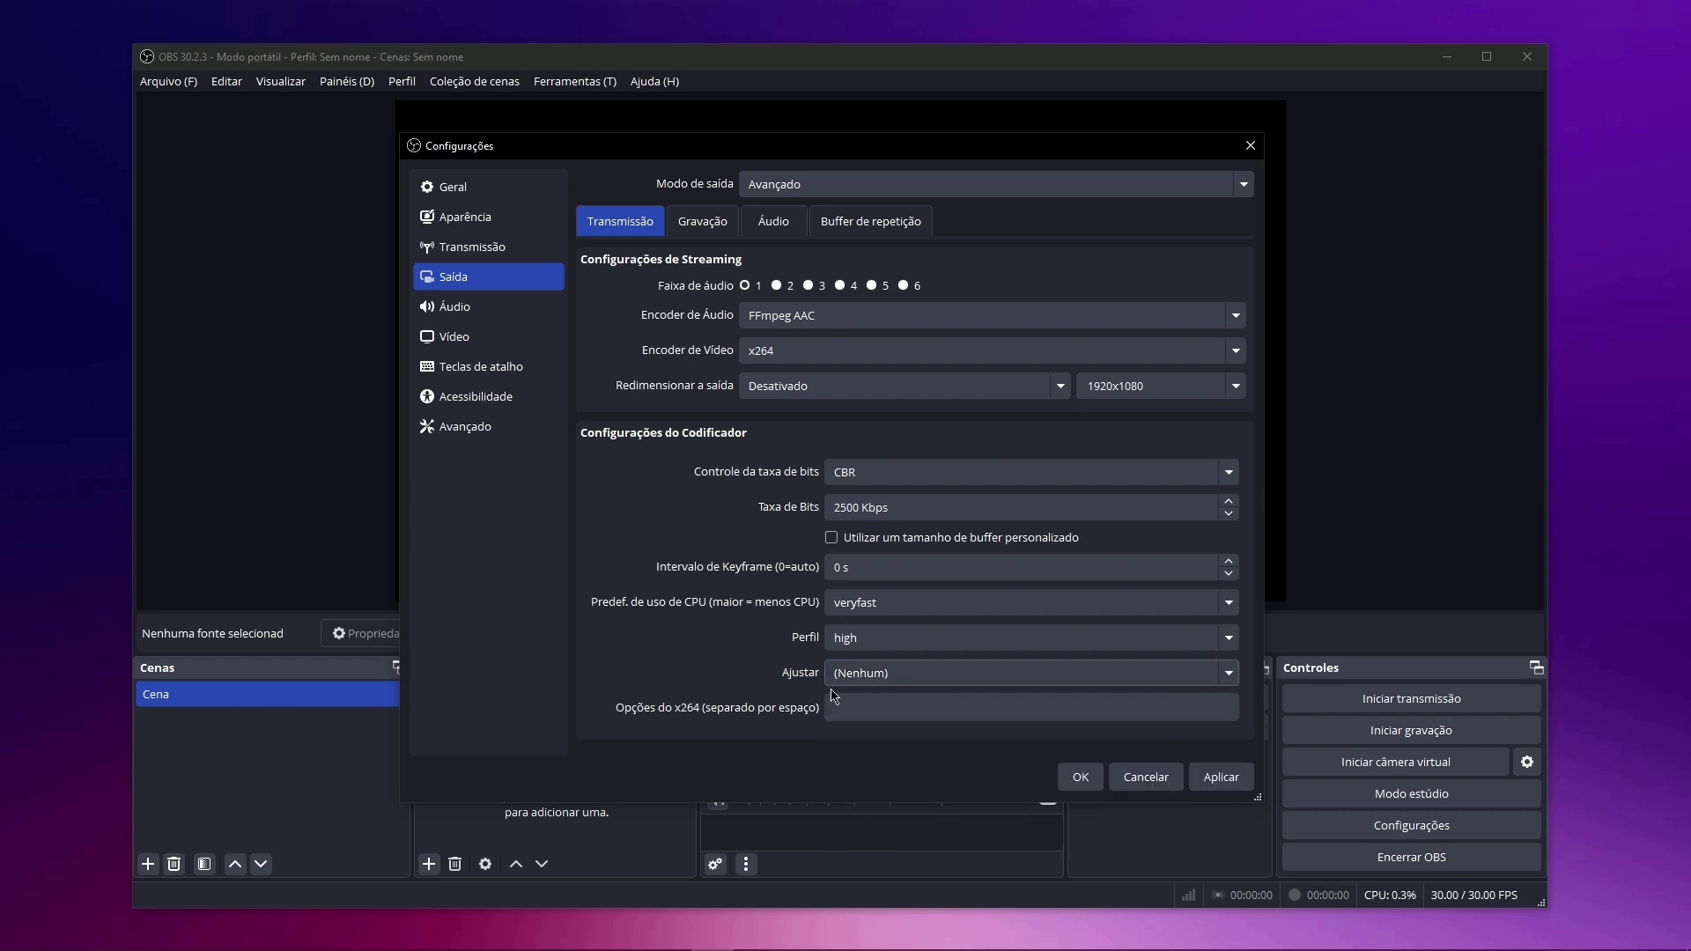
click(896, 703)
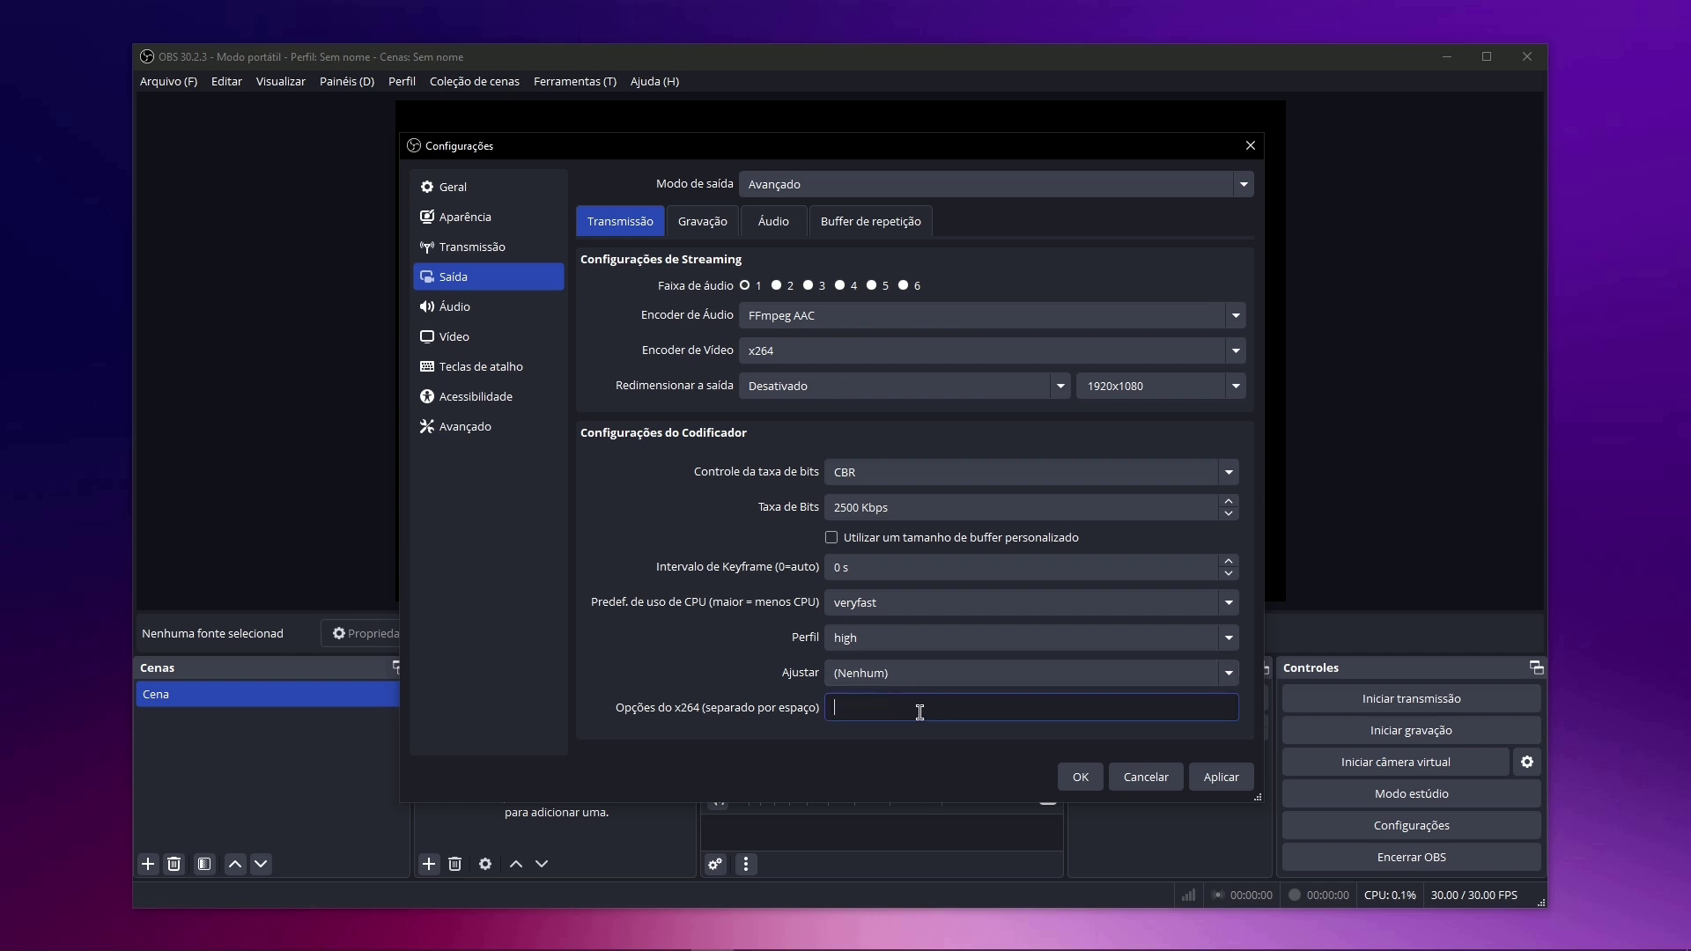
text(keyint=60)
key(ctrl+z)
click(1219, 776)
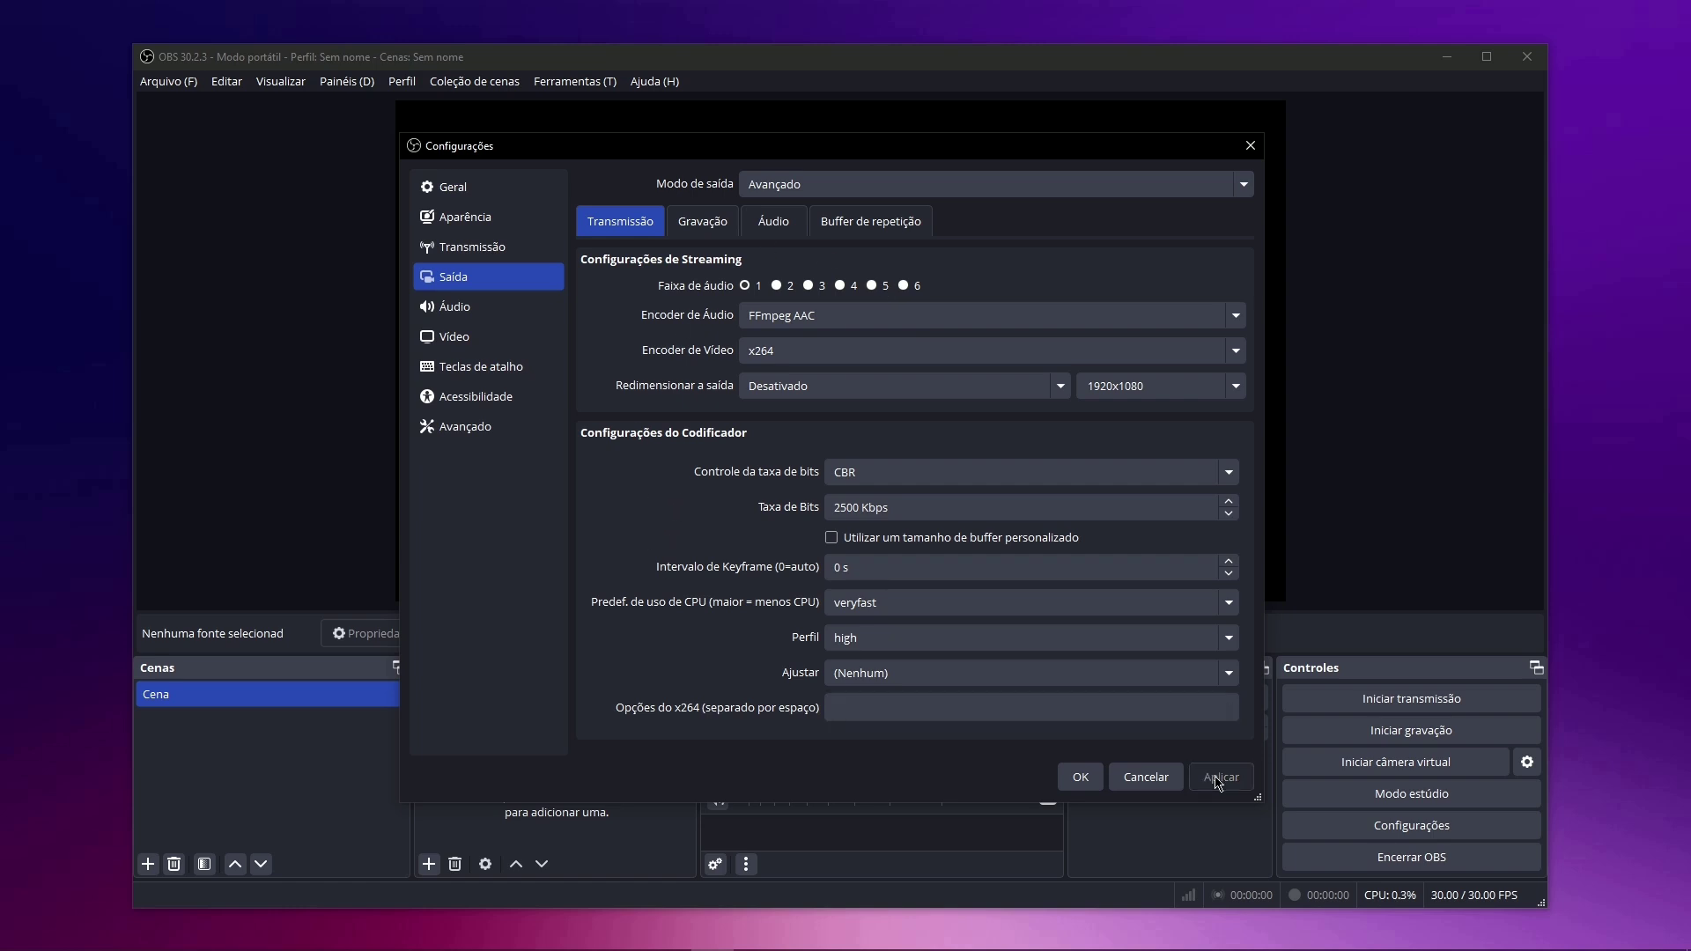
In the recording output settings, select Padrão as the recording type.
click(695, 220)
click(843, 265)
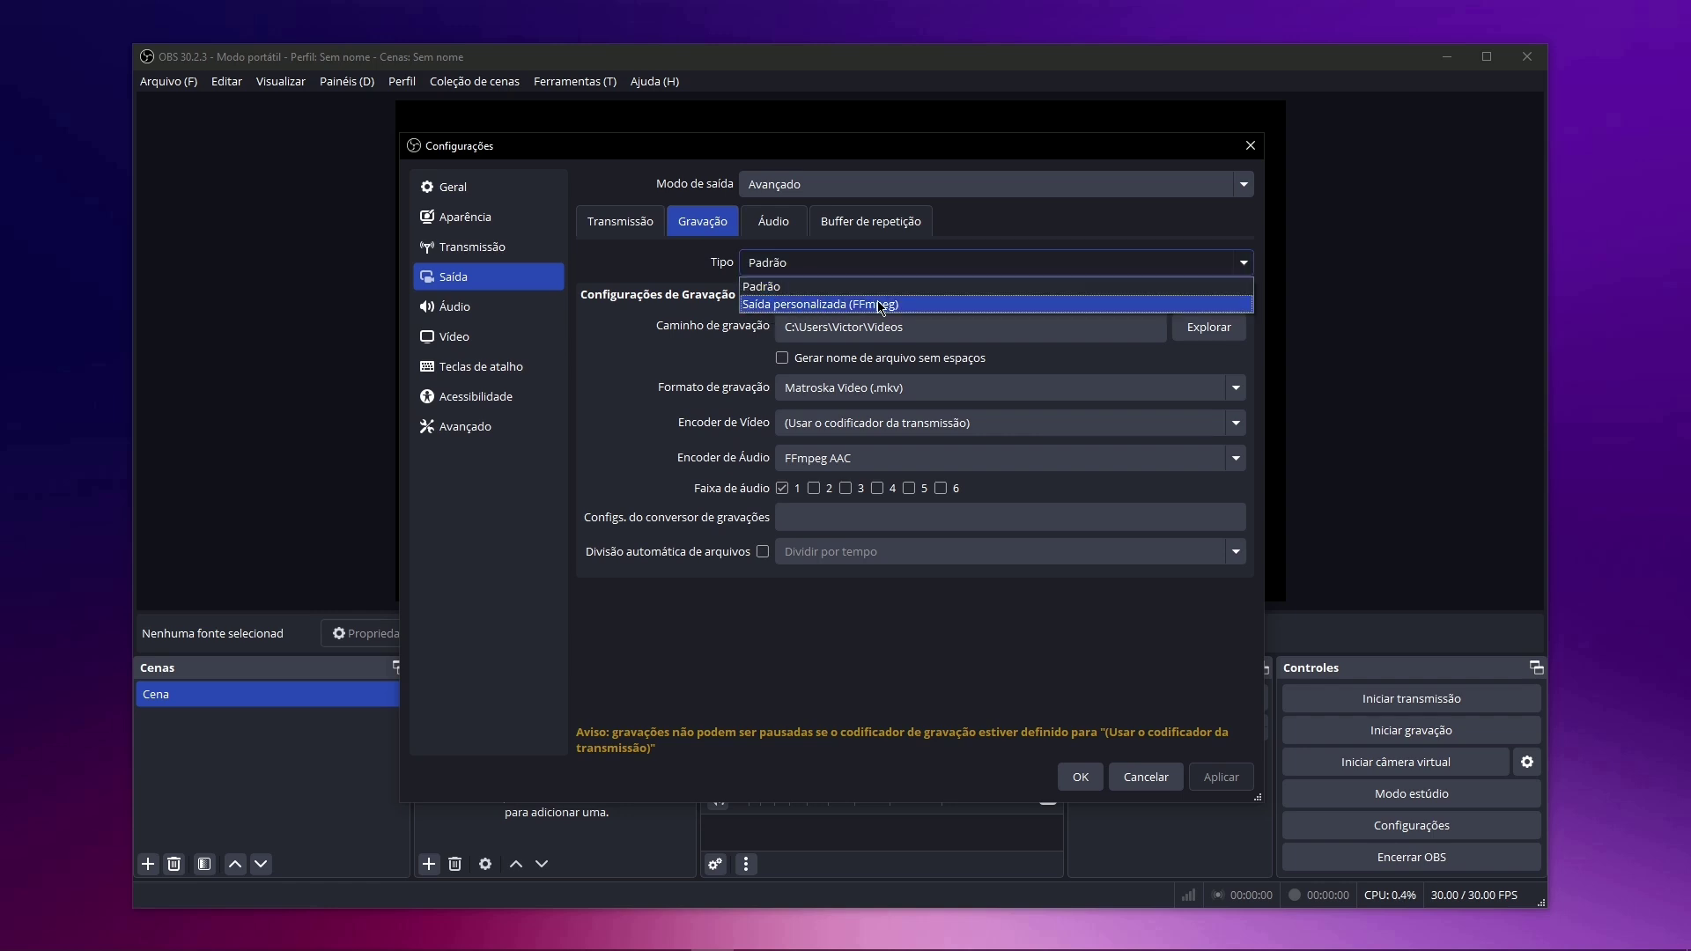
click(822, 287)
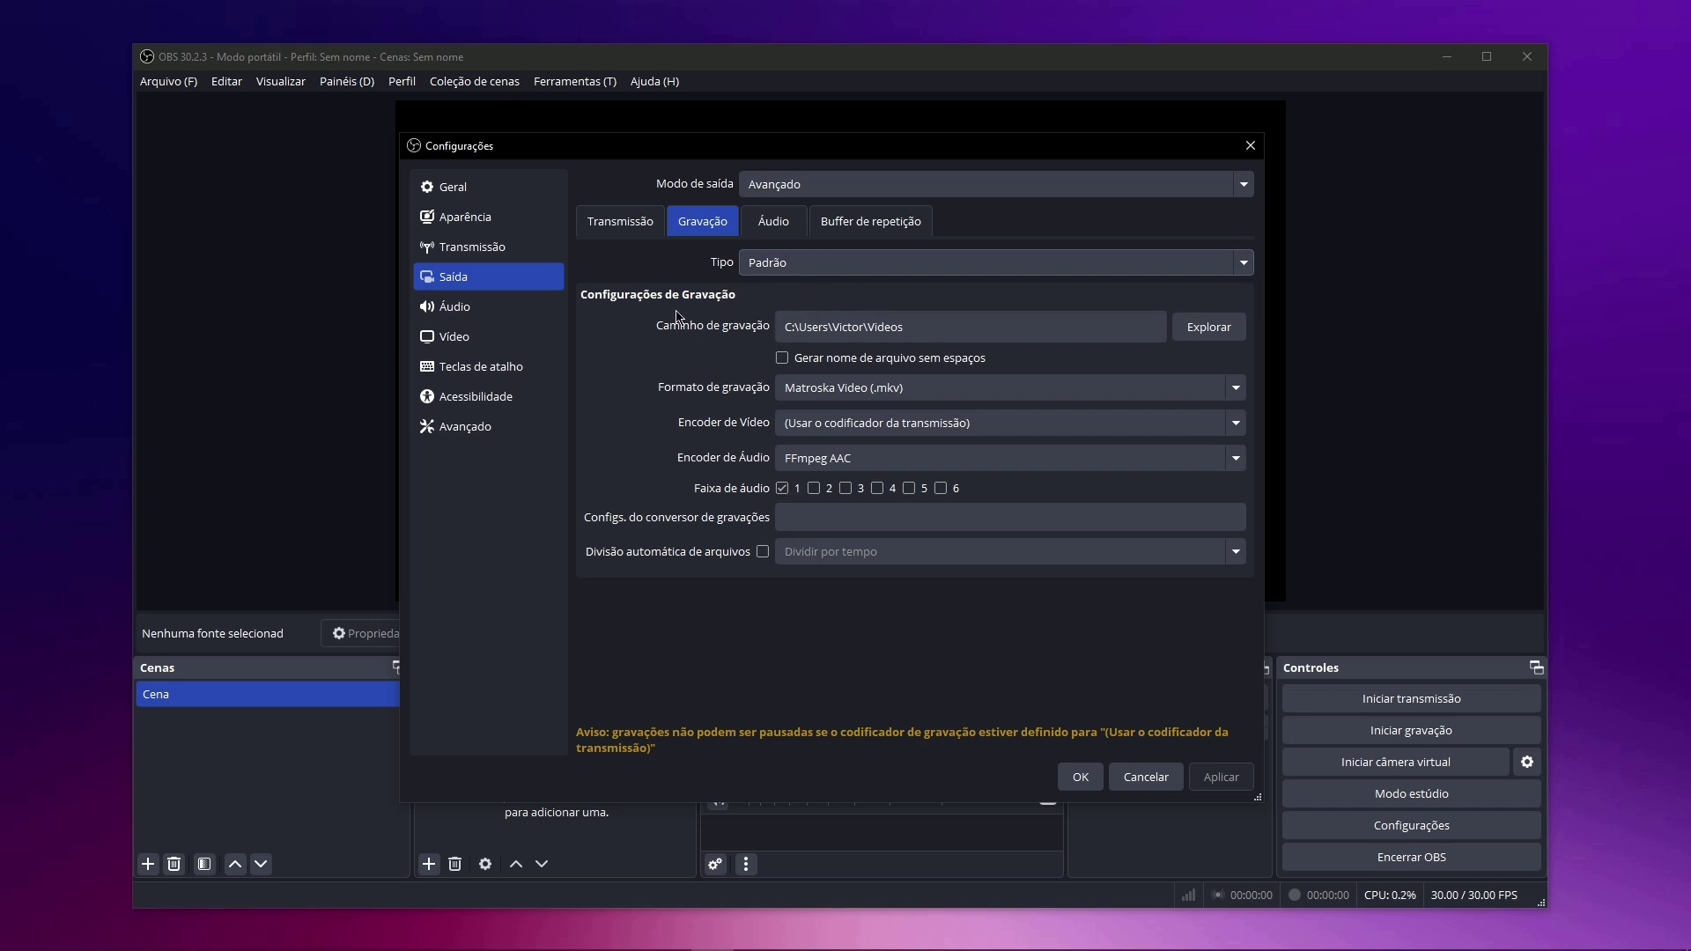
Choose the GRAVACOES-OBS folder on drive C: as the recording path and apply it.
click(1220, 336)
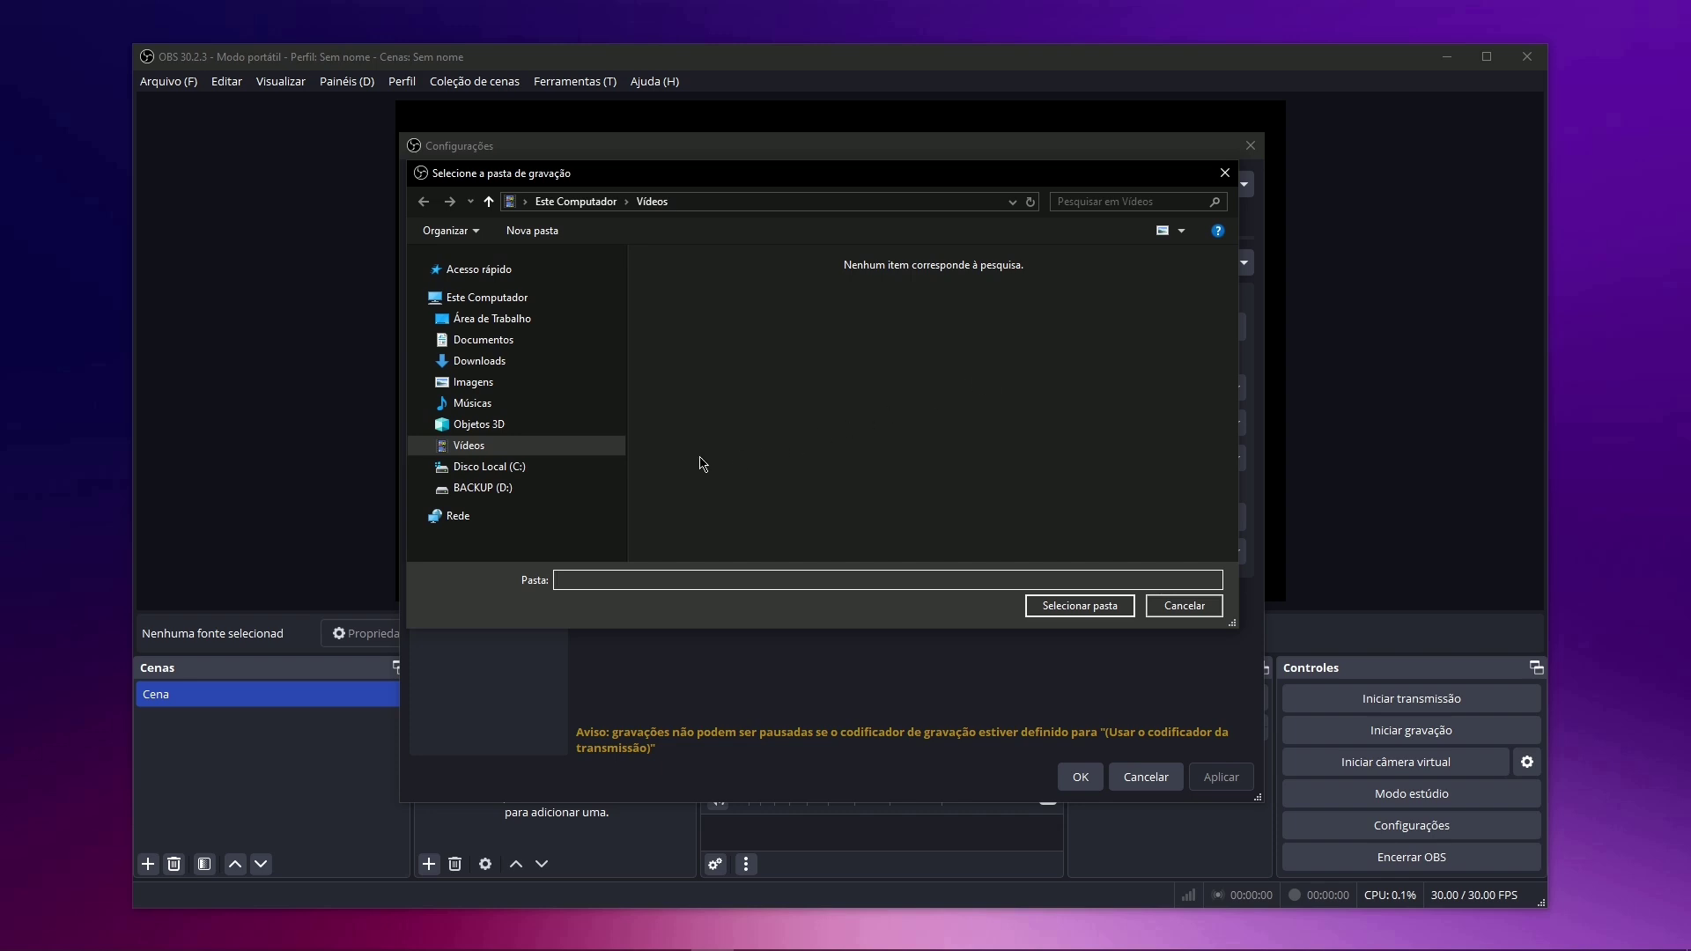
click(523, 467)
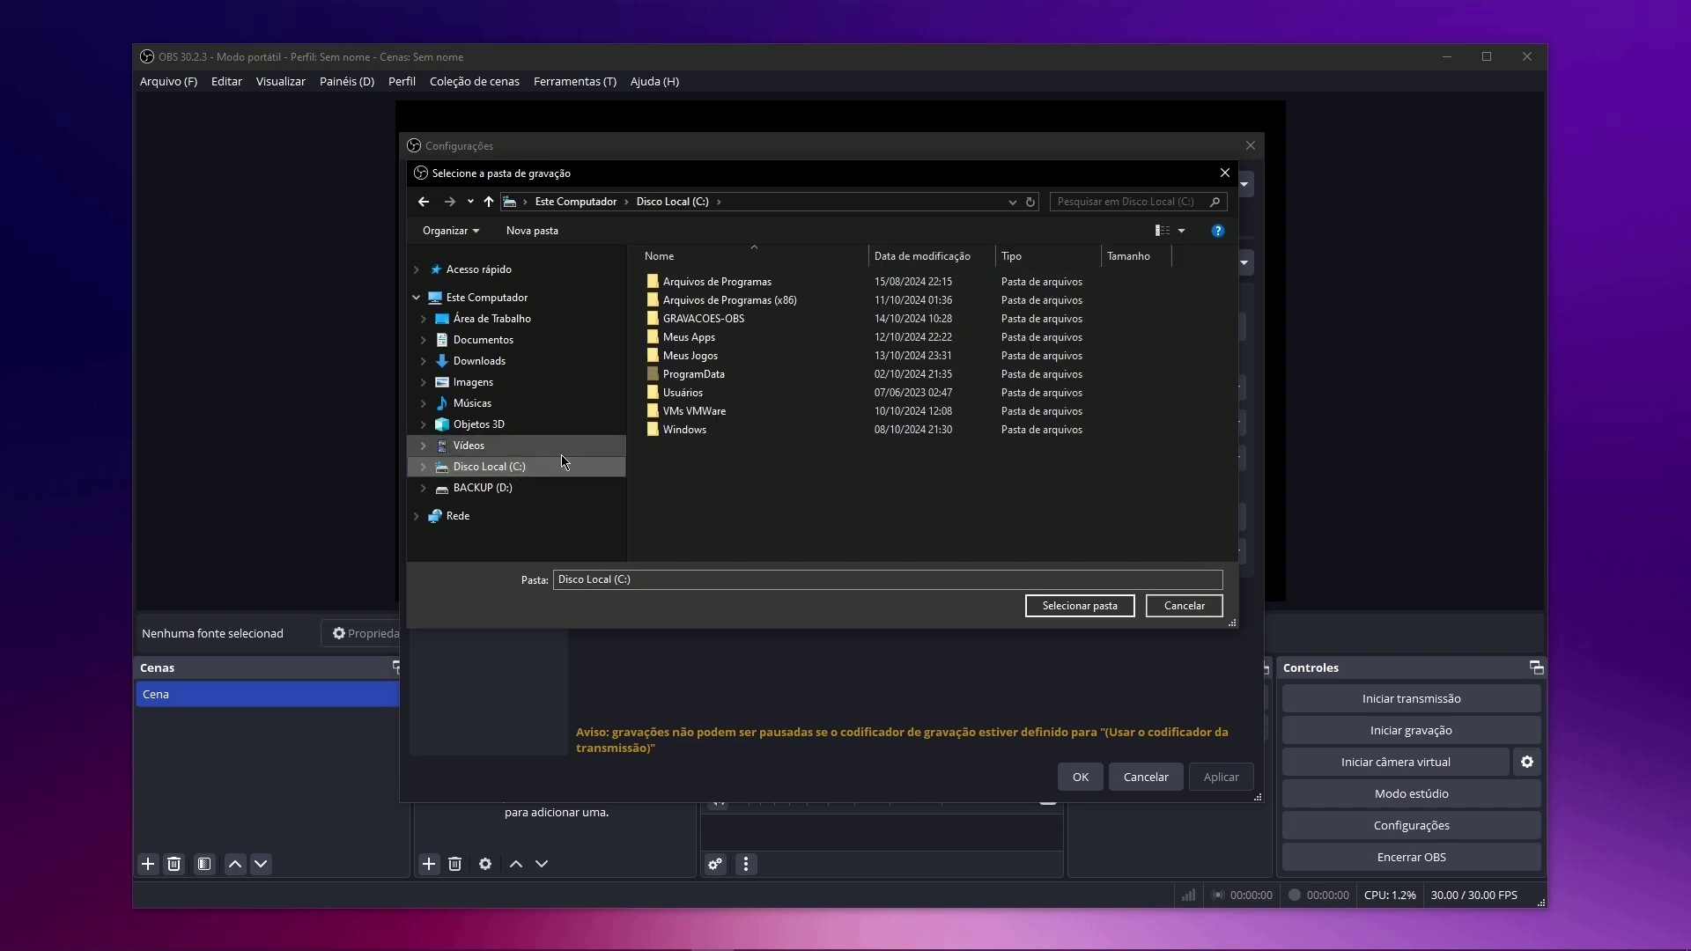
double_click(730, 321)
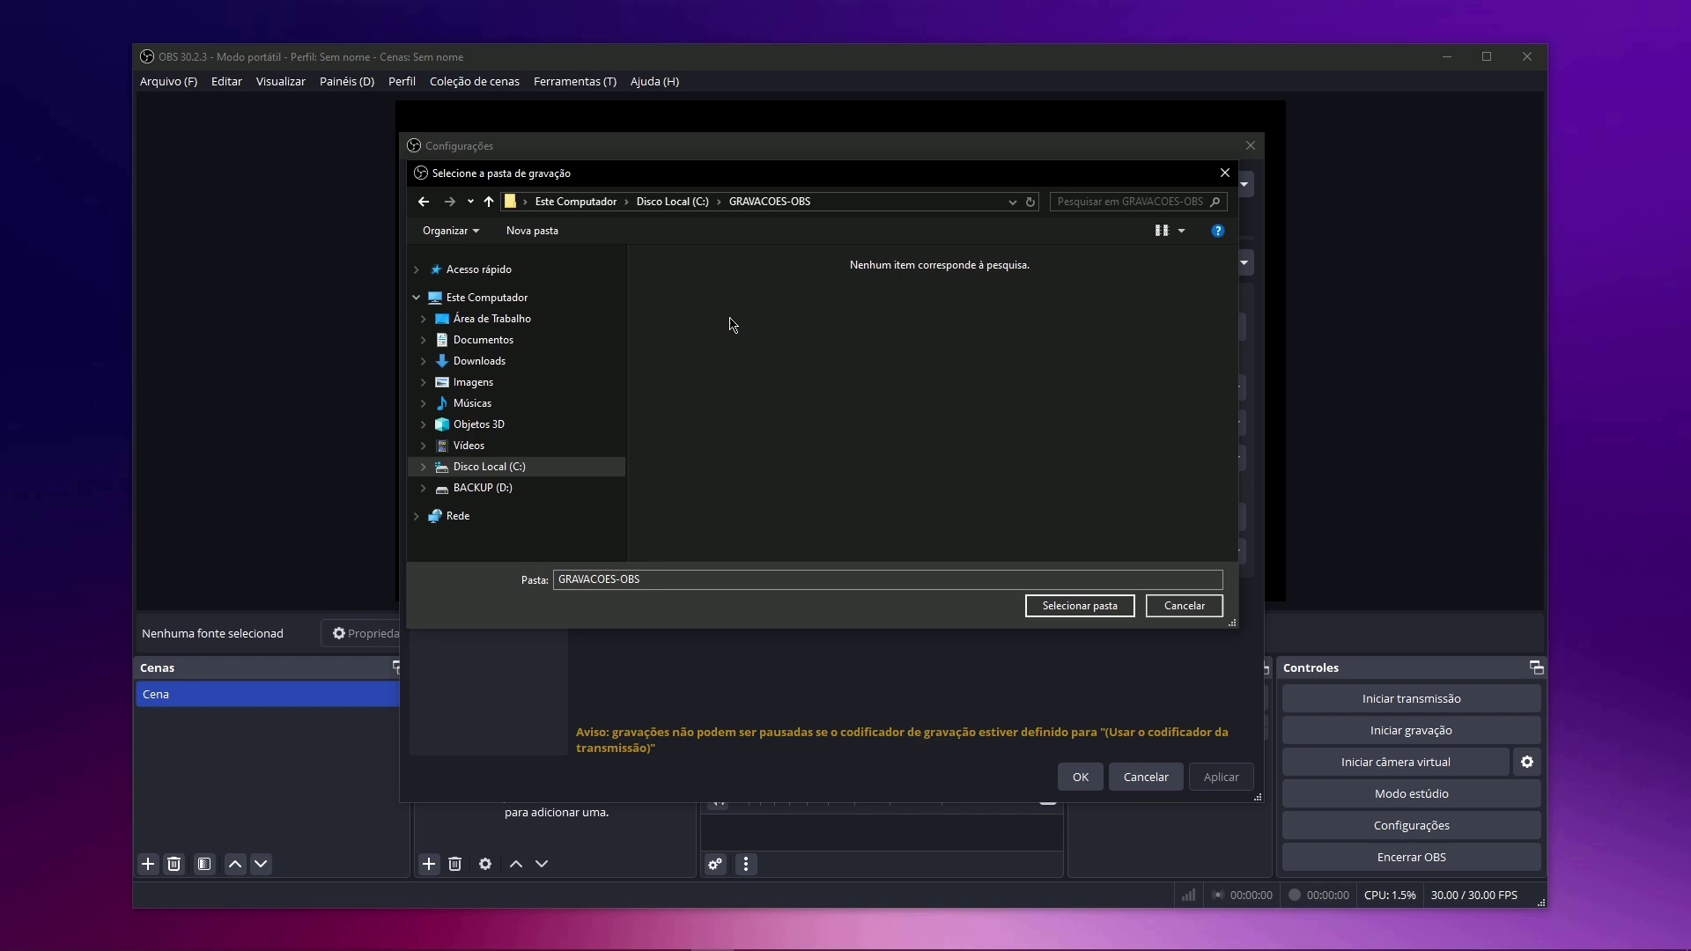
click(1075, 605)
click(1222, 777)
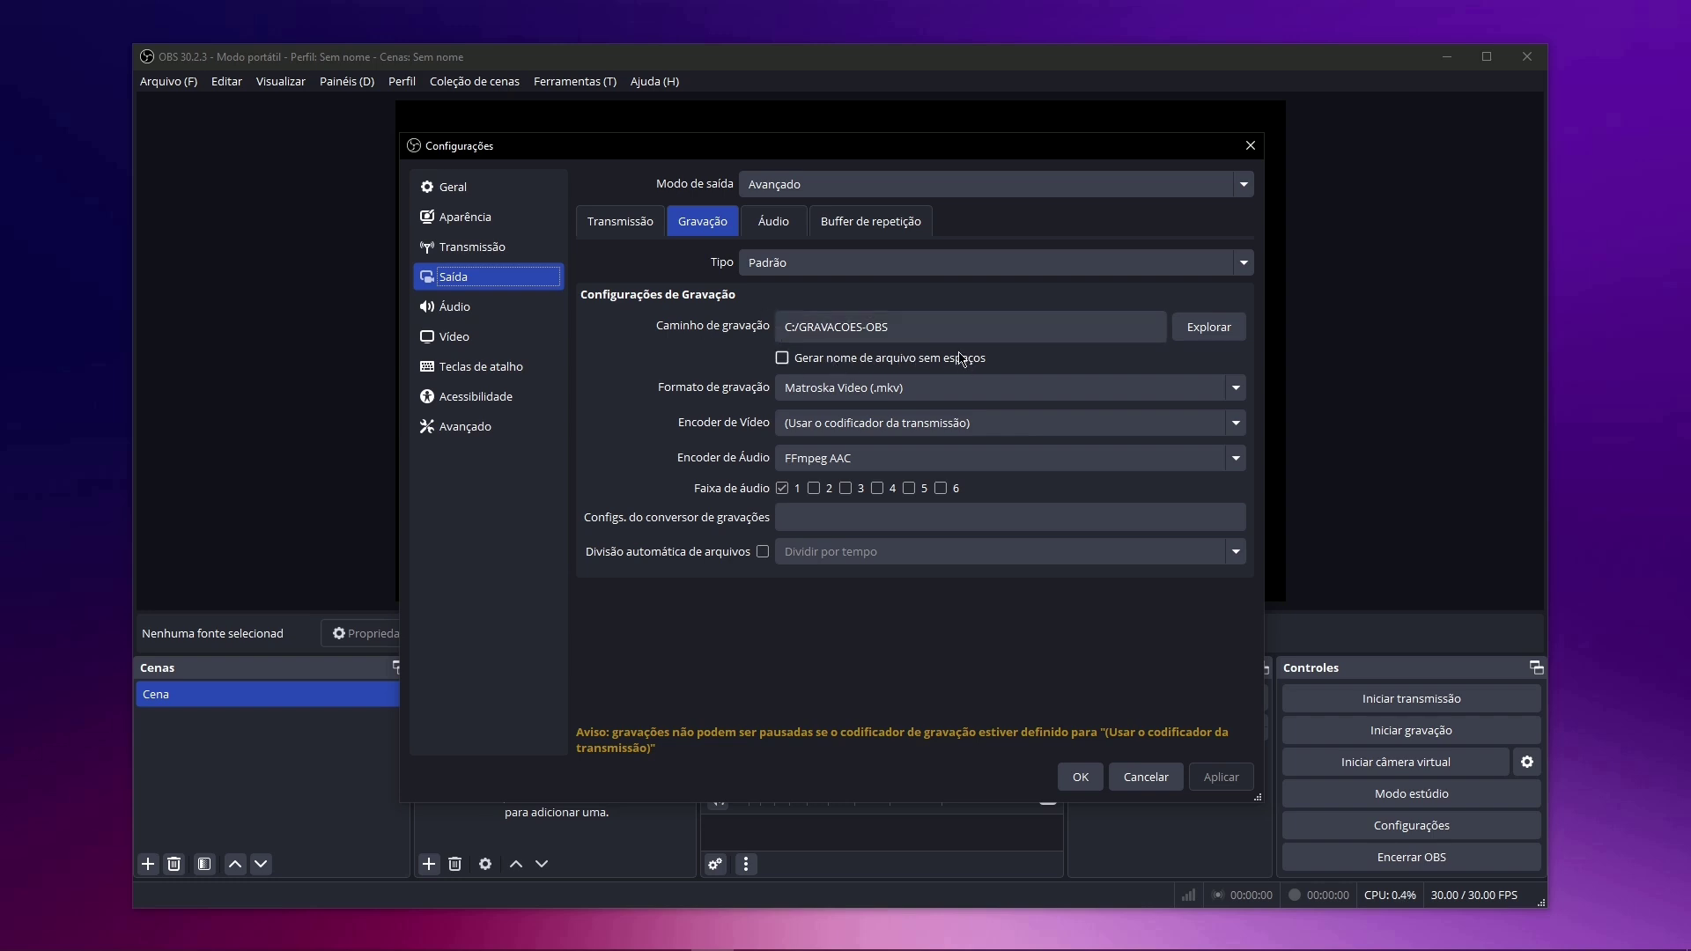
Select Matroska Video (.mkv) as the recording format and x264 as the recording video encoder.
click(863, 388)
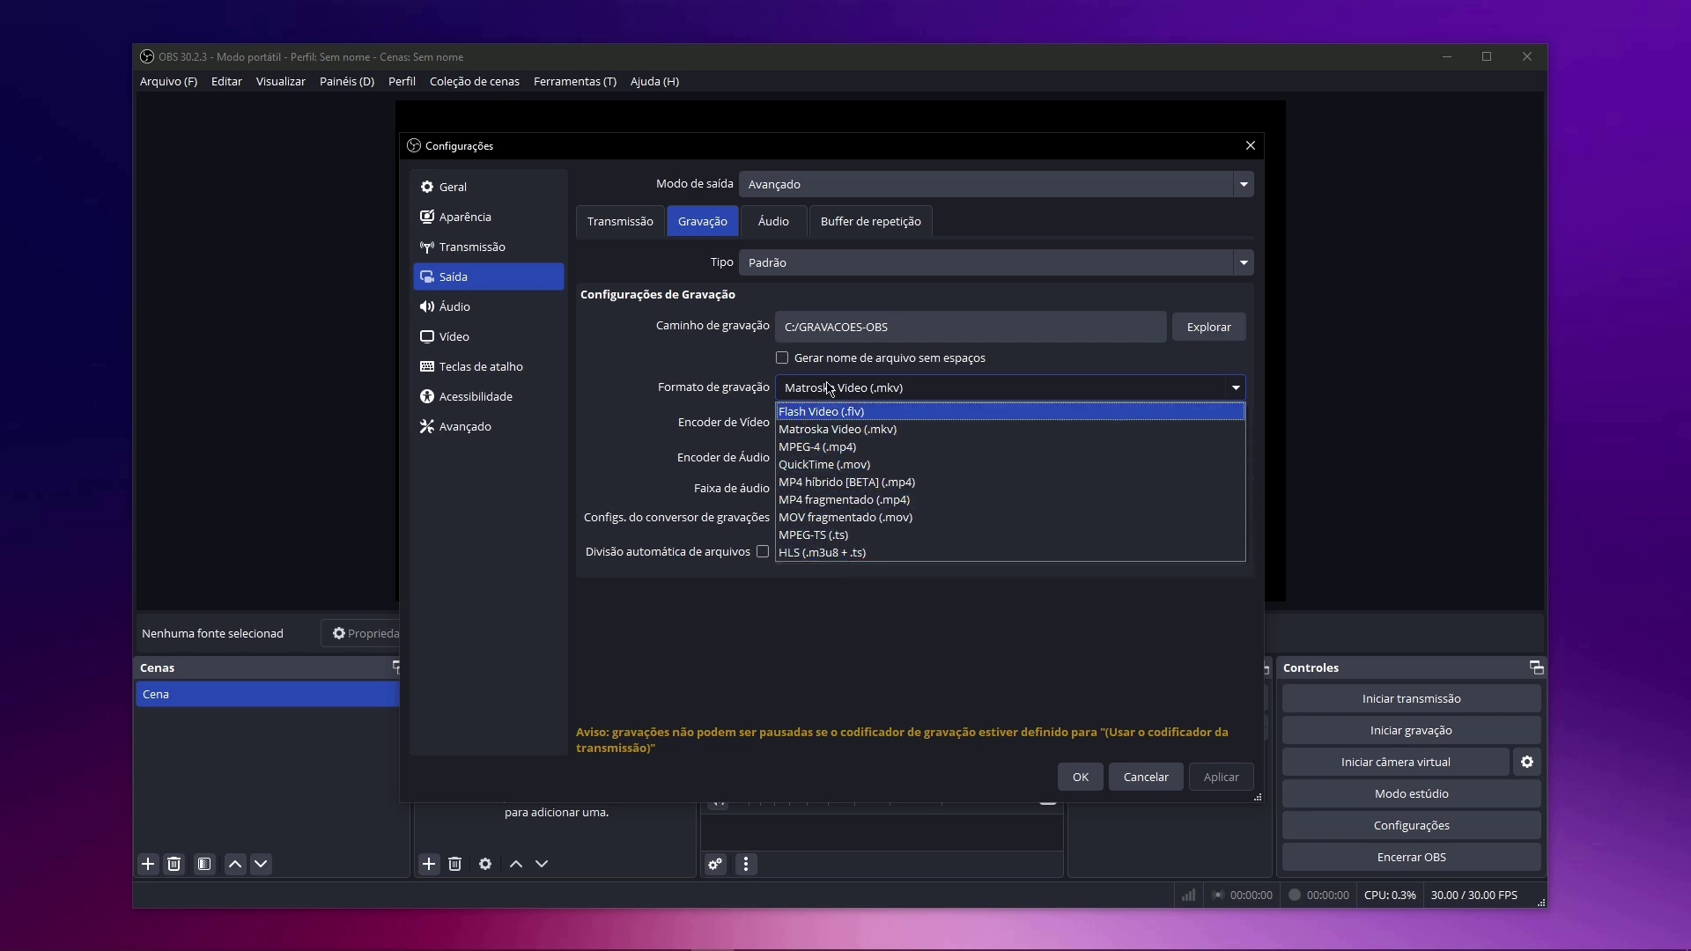
click(884, 435)
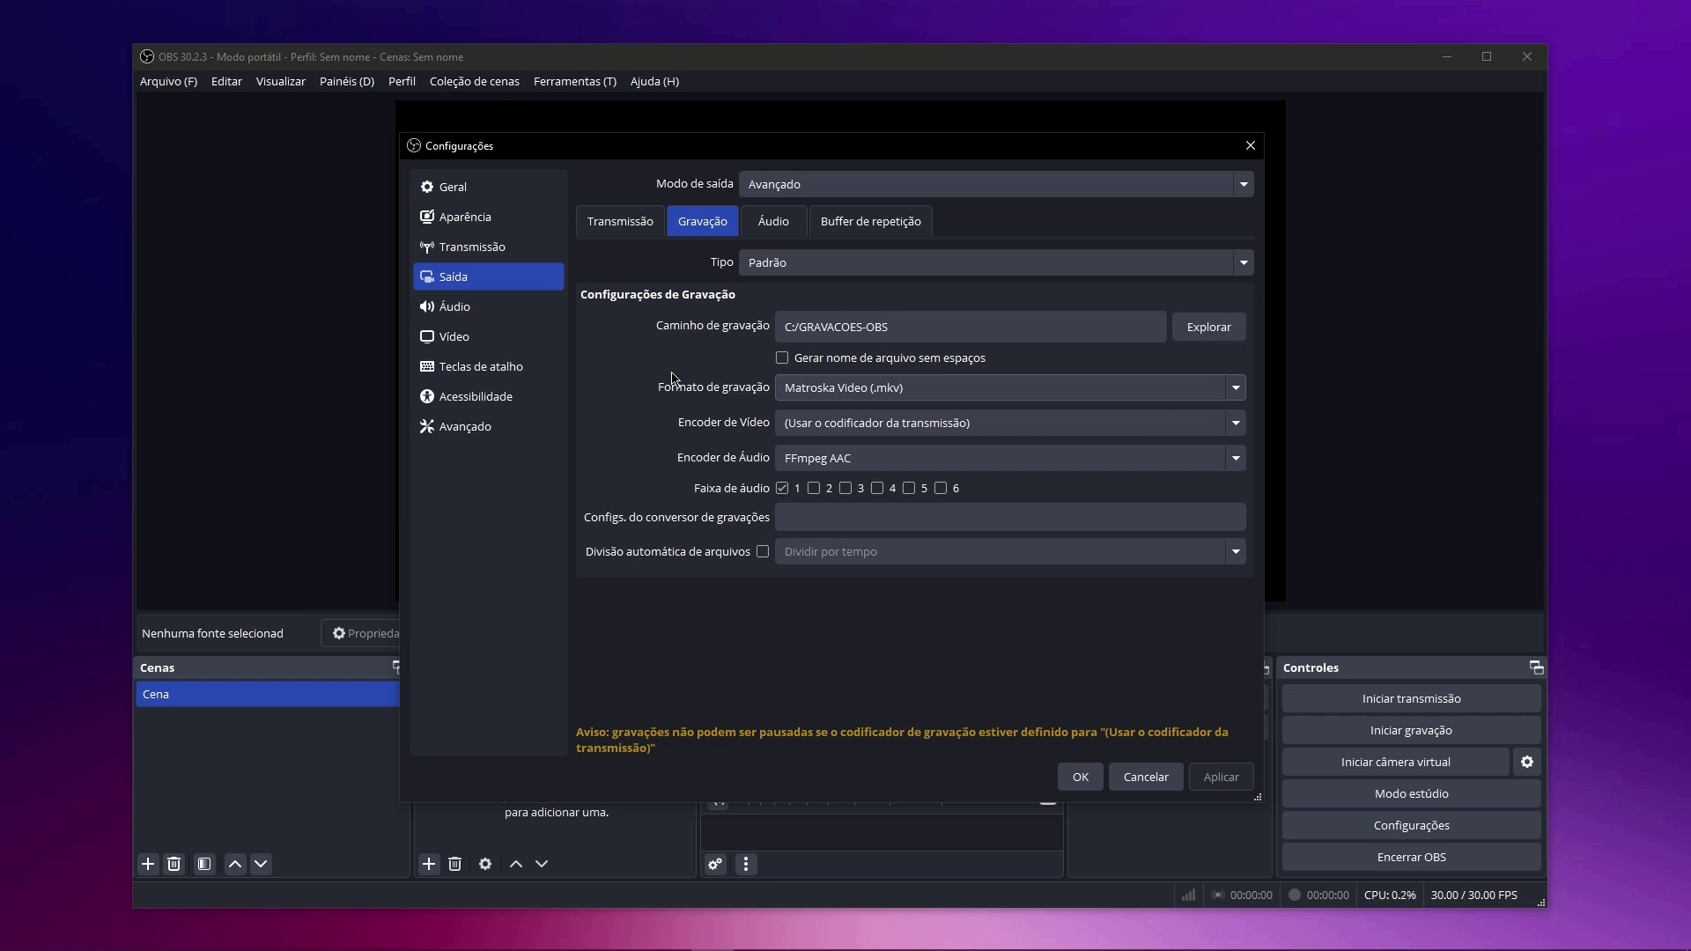
click(933, 426)
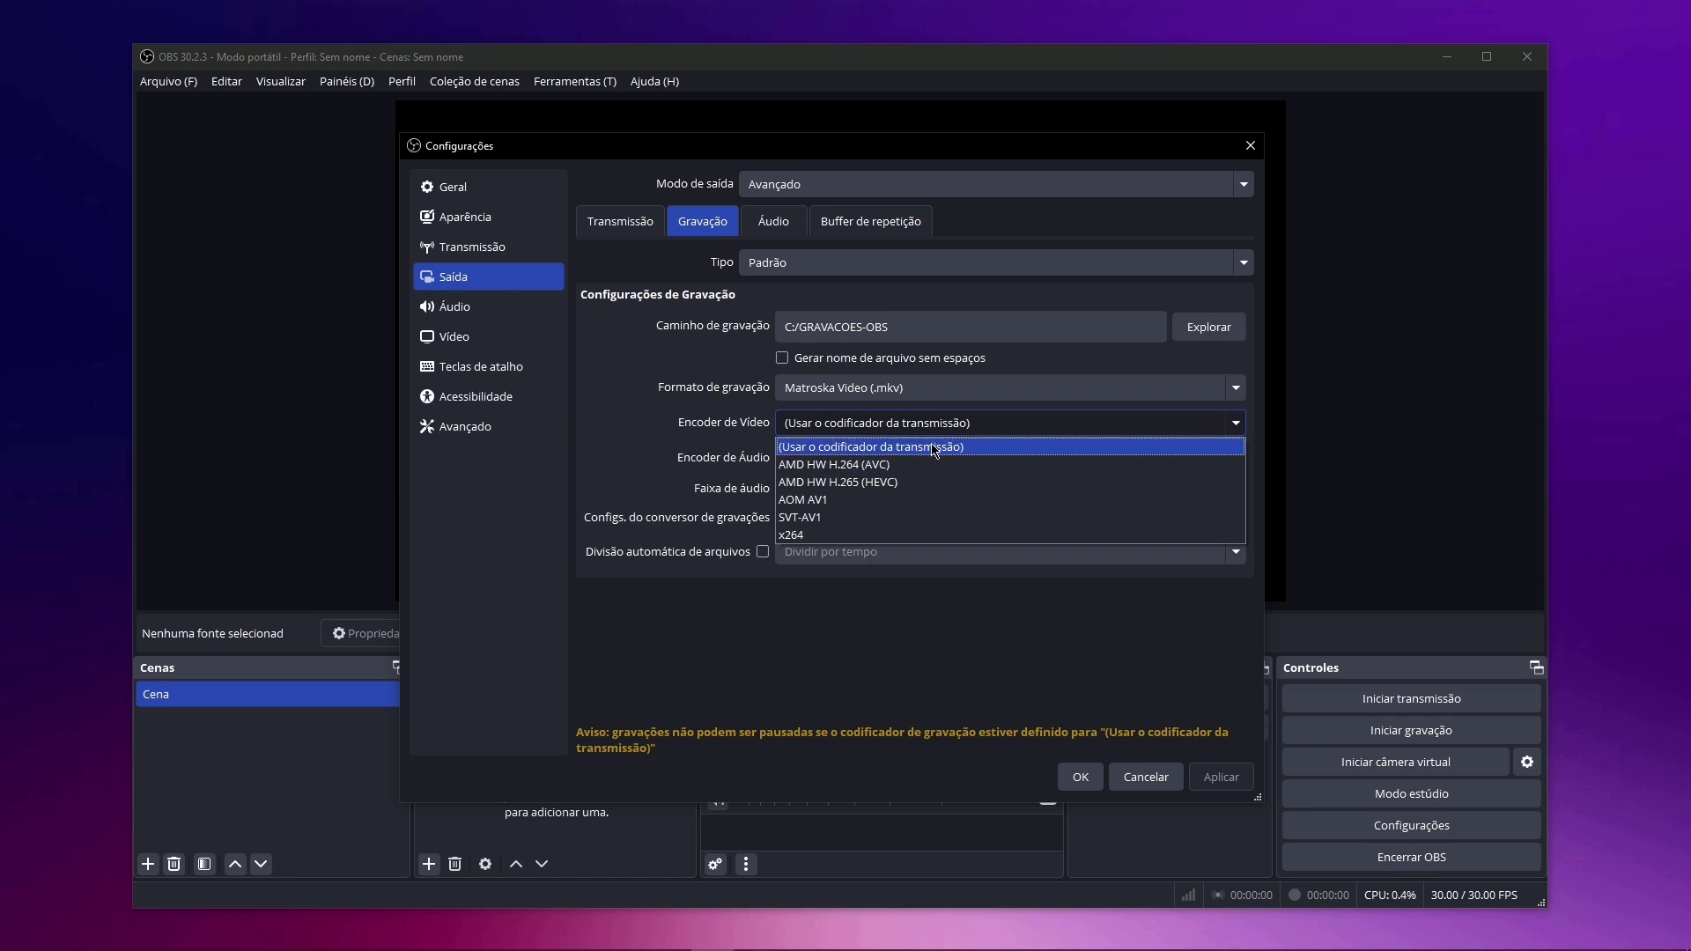
click(828, 537)
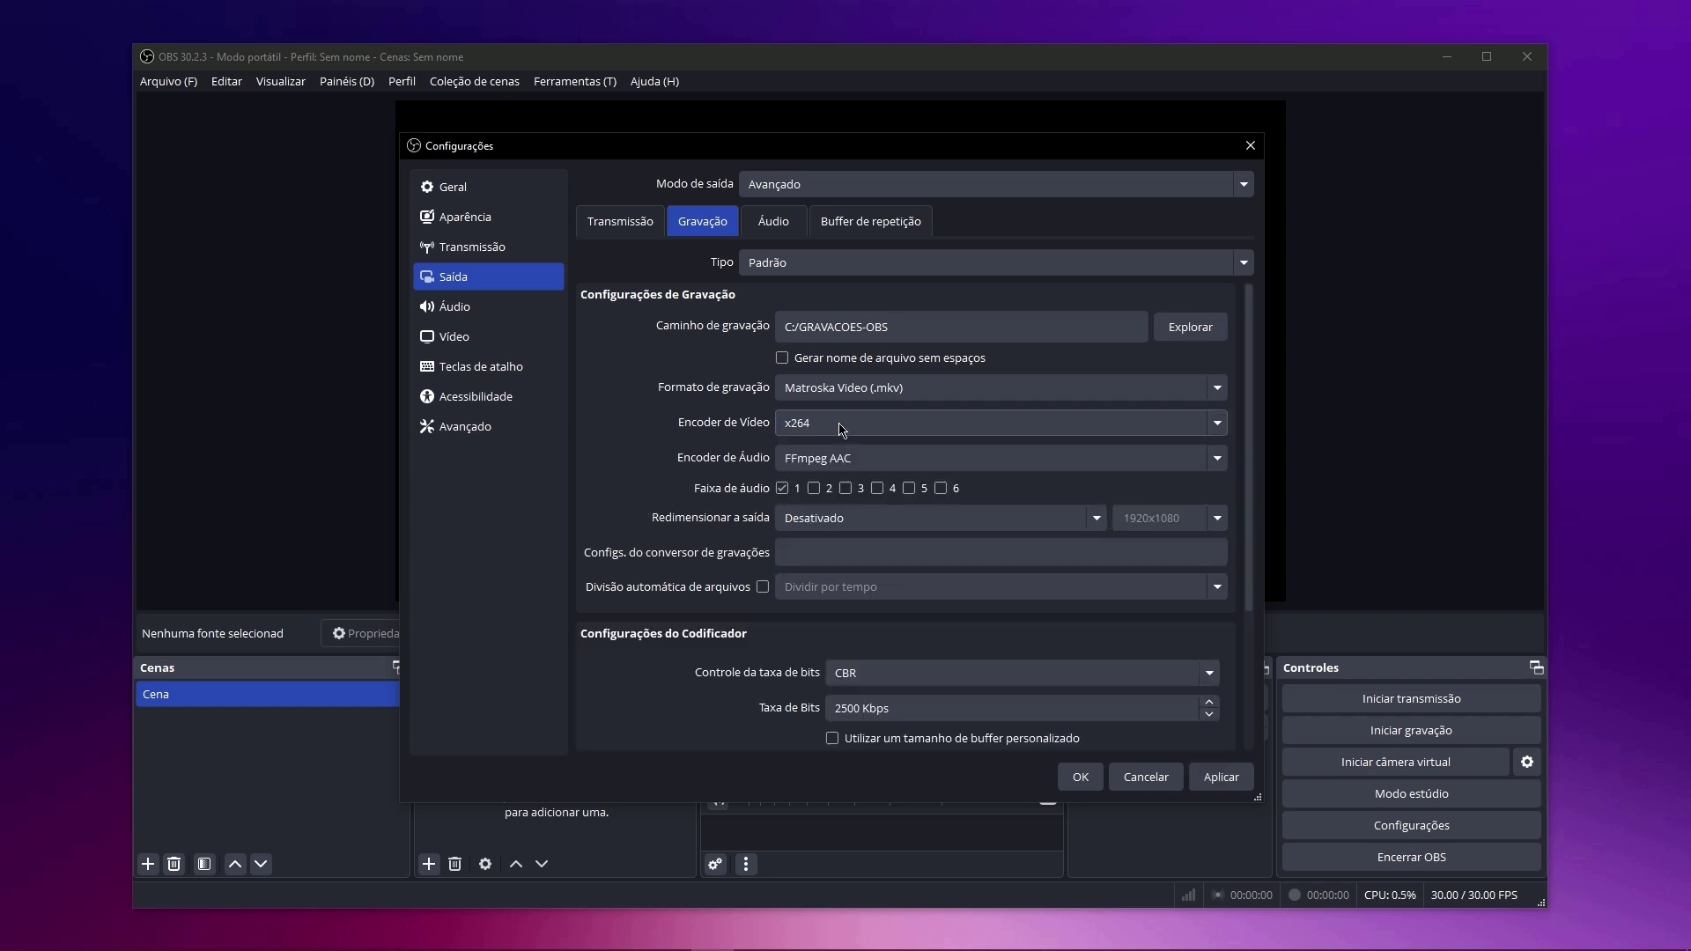
Select FFmpeg AAC as the recording audio encoder and keep output rescaling at Desativado.
click(882, 460)
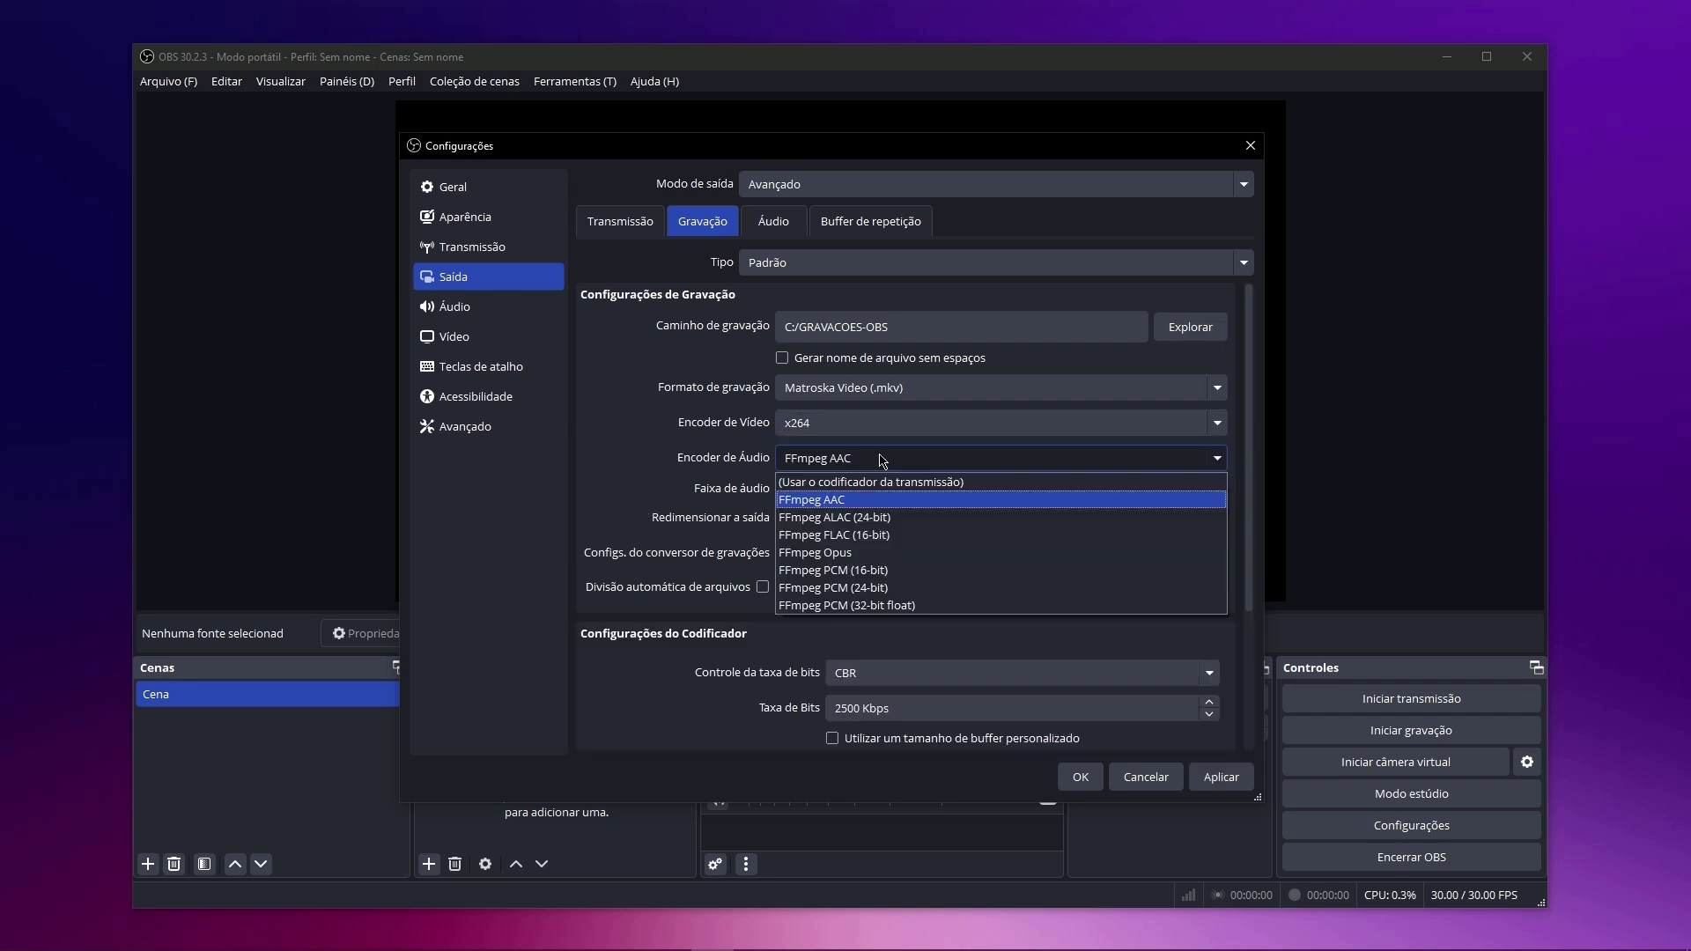
click(851, 505)
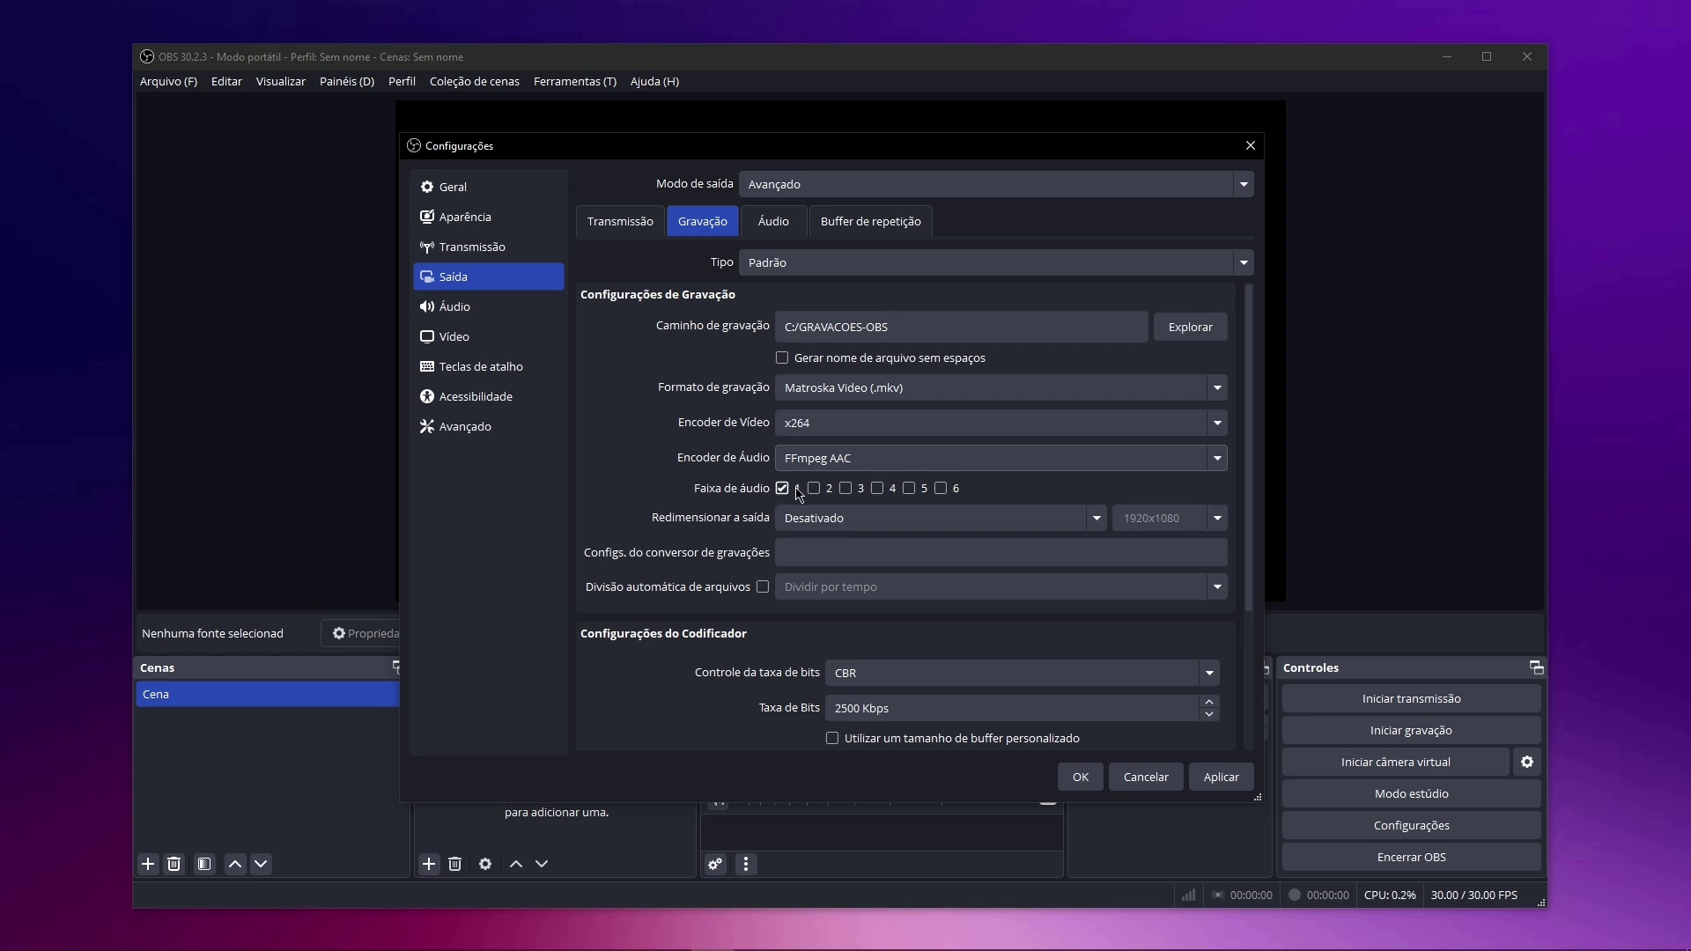
click(917, 517)
click(917, 517)
Set the recording encoder's bitrate control to CRF with a CRF value of 15.
scroll(708, 491, down, 3)
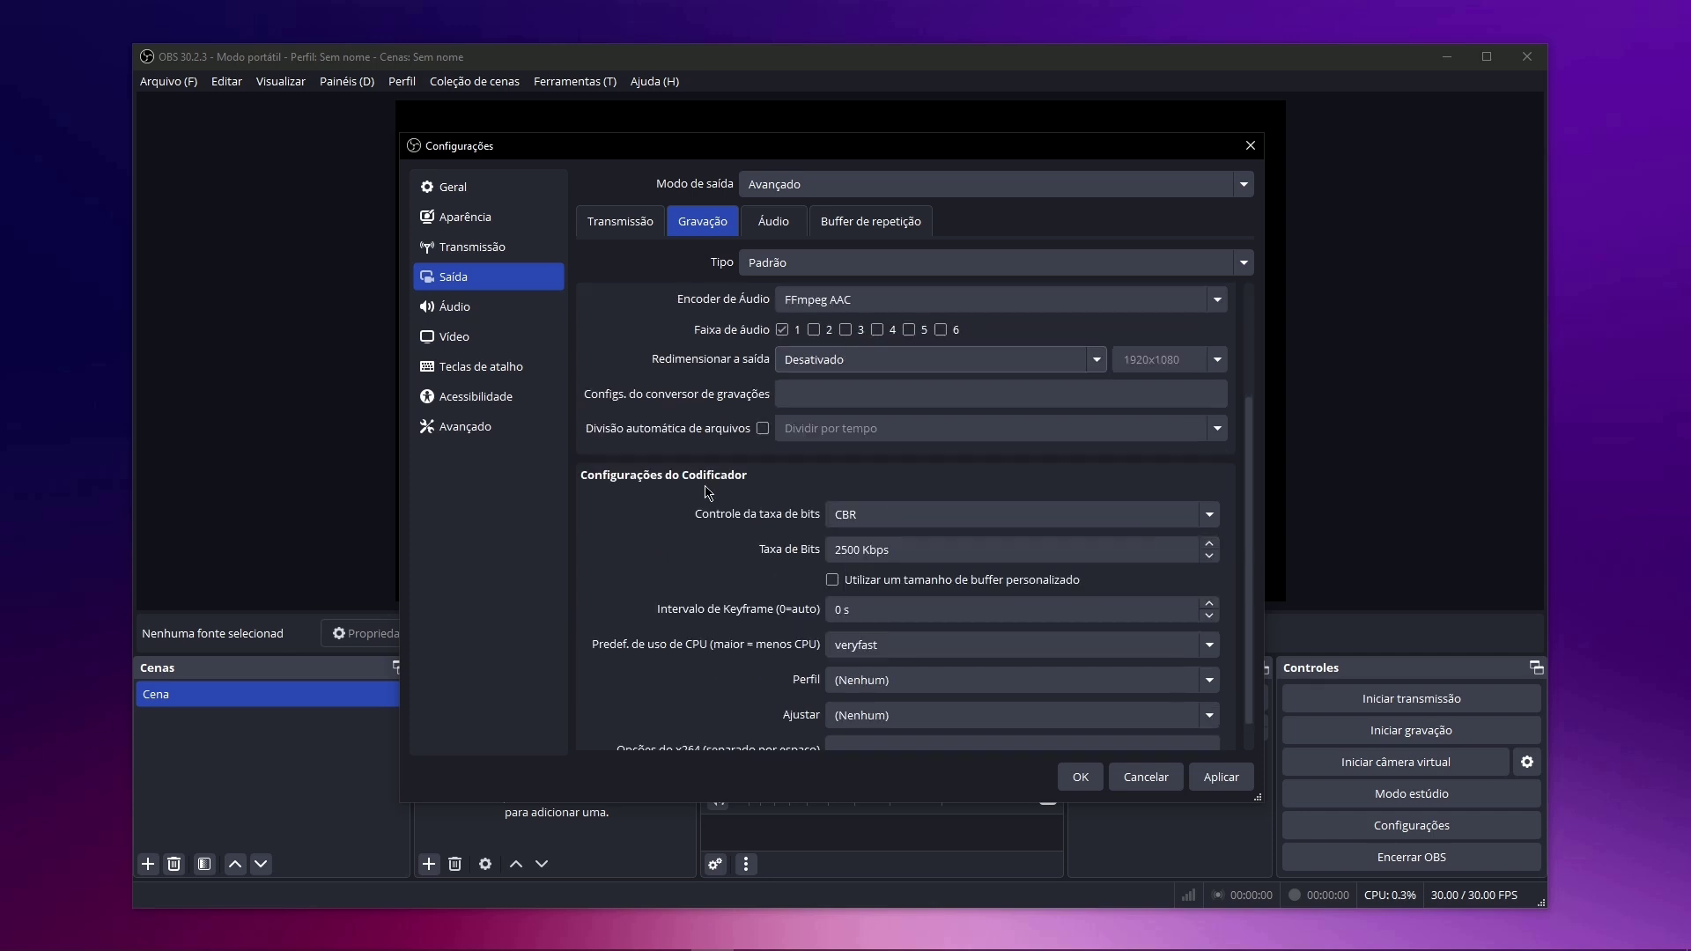
scroll(695, 515, down, 1)
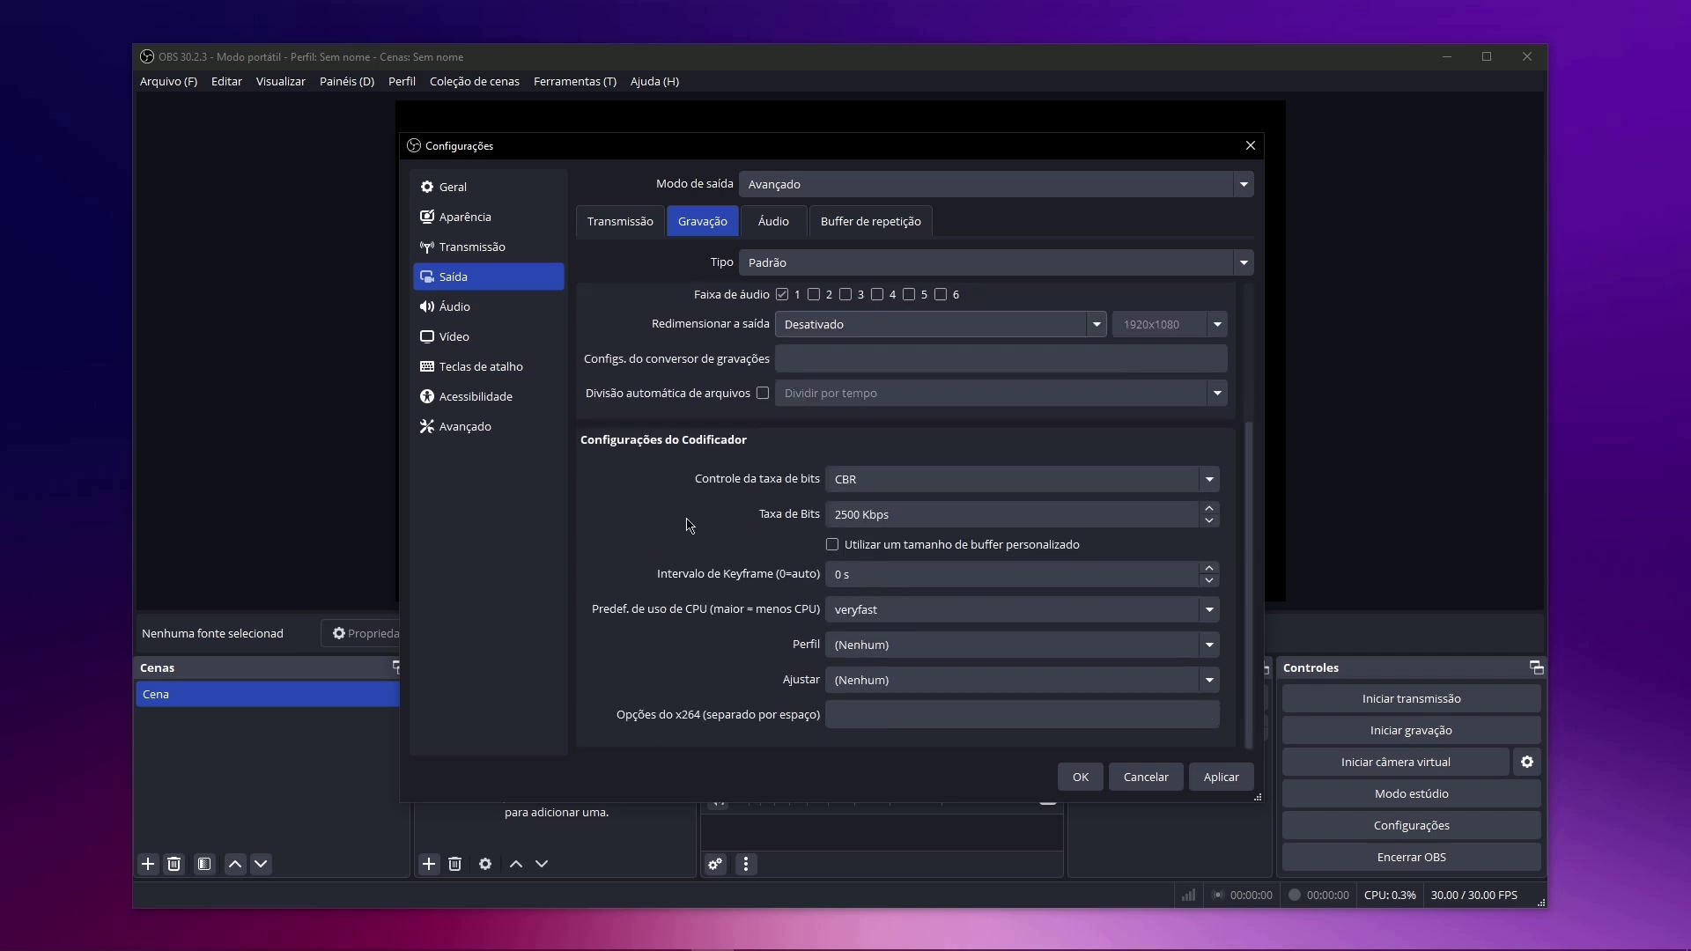
click(875, 482)
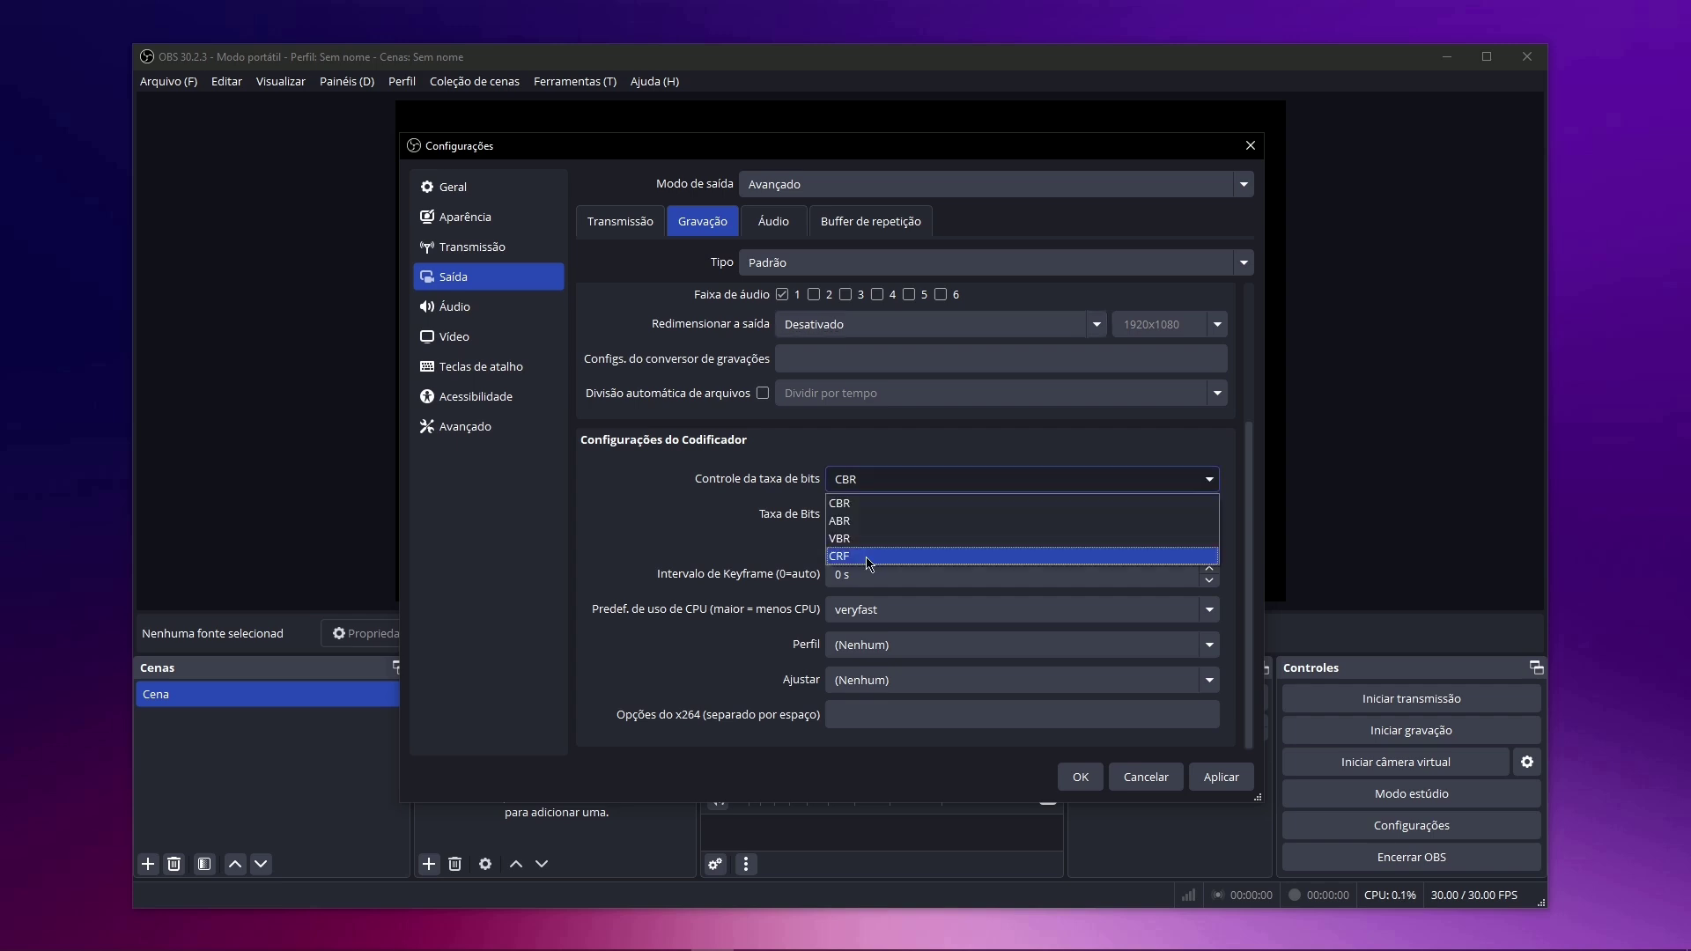
click(874, 556)
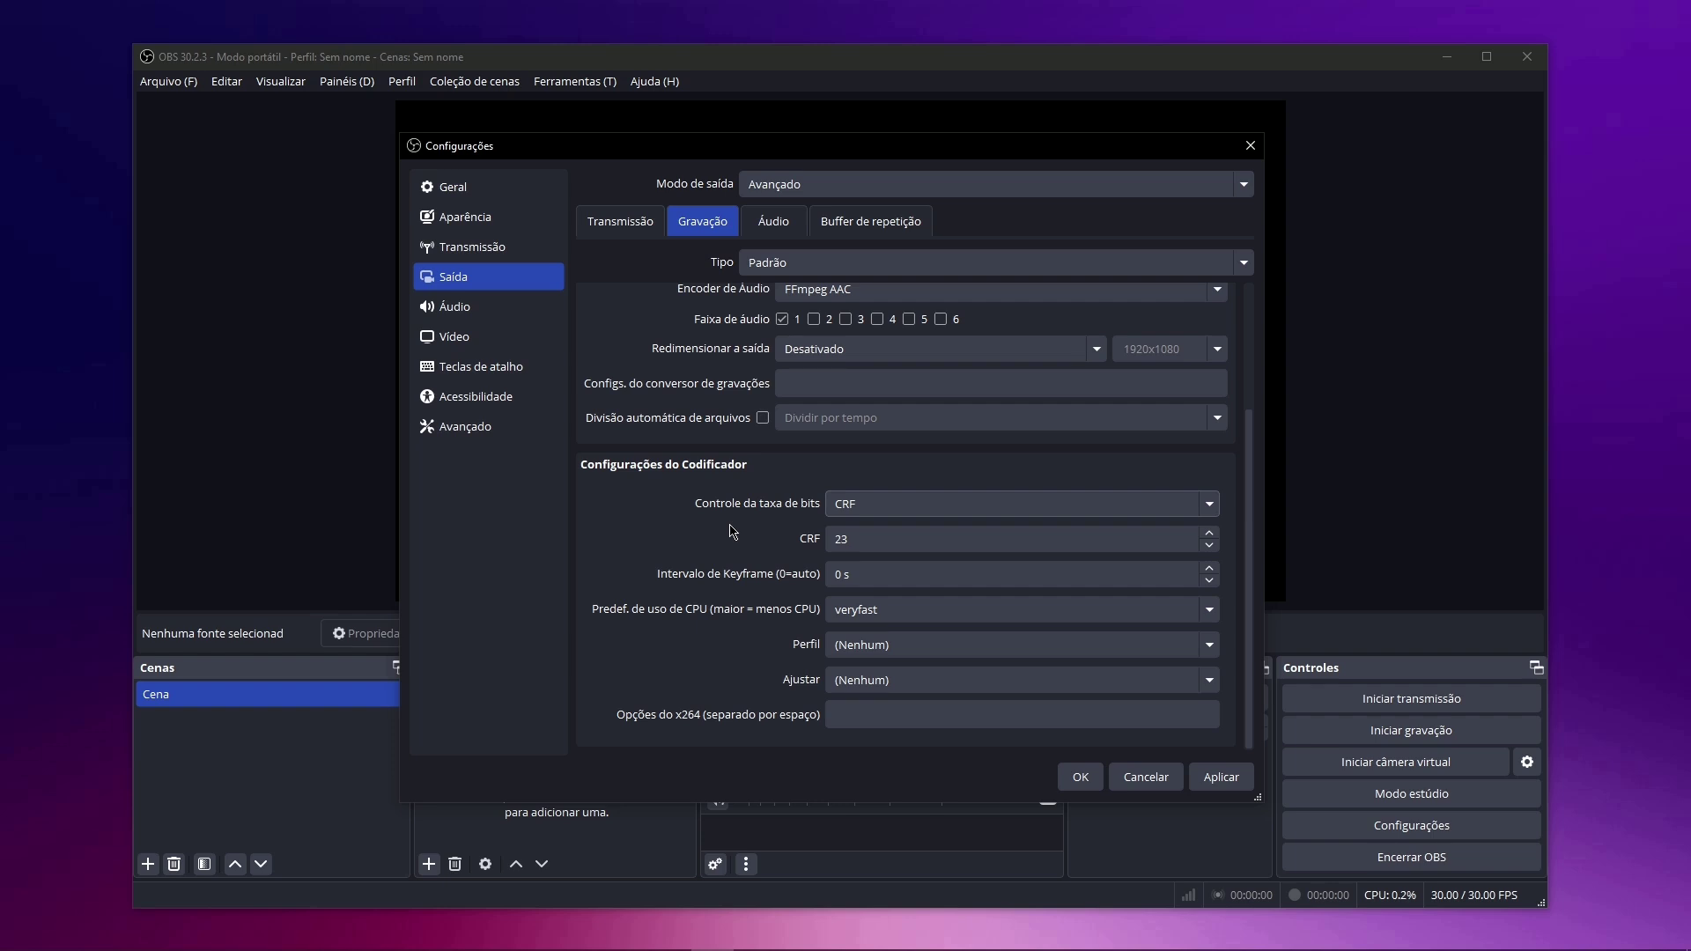
click(866, 501)
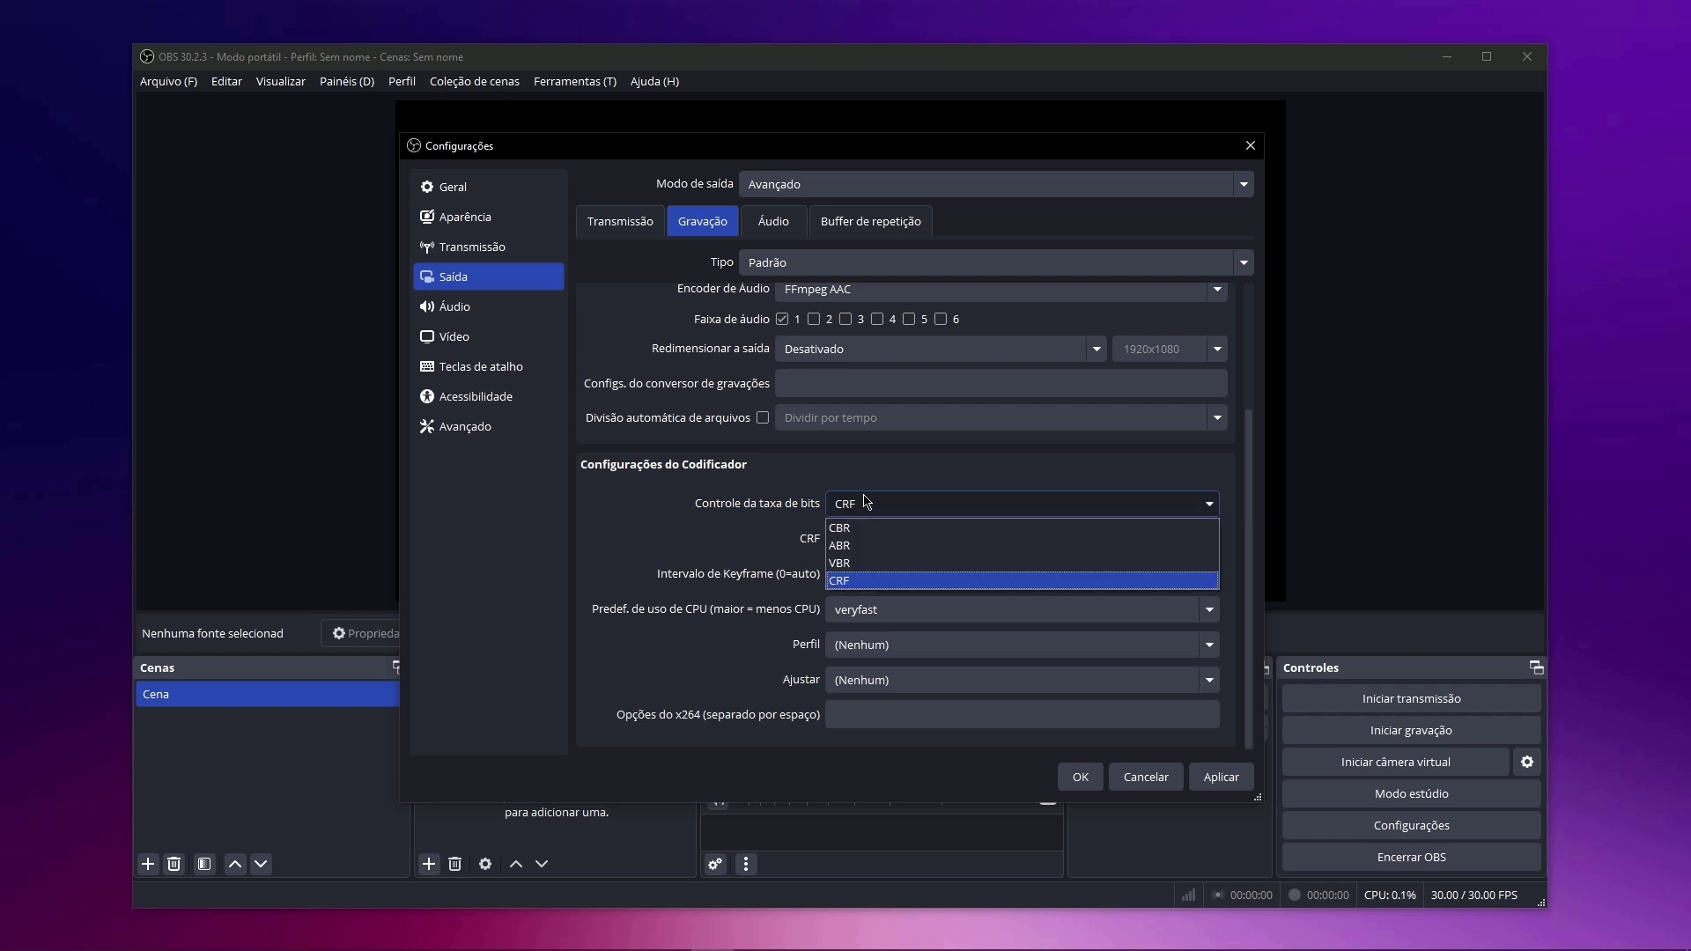
click(795, 499)
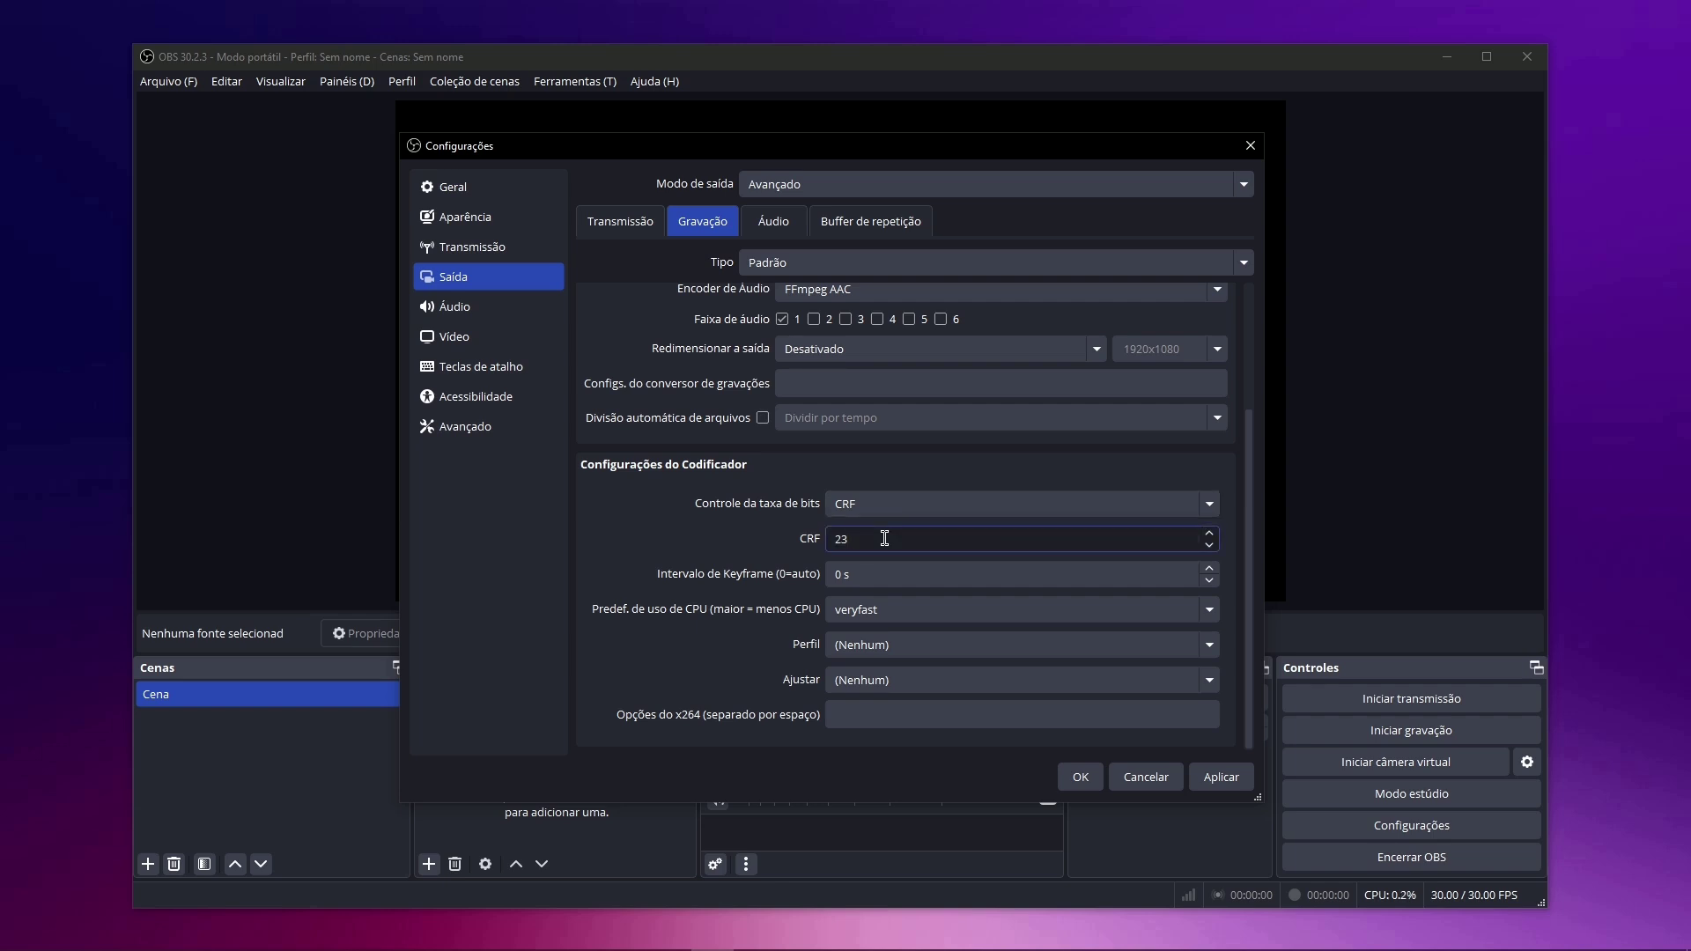
drag(884, 538, 837, 539)
text(15)
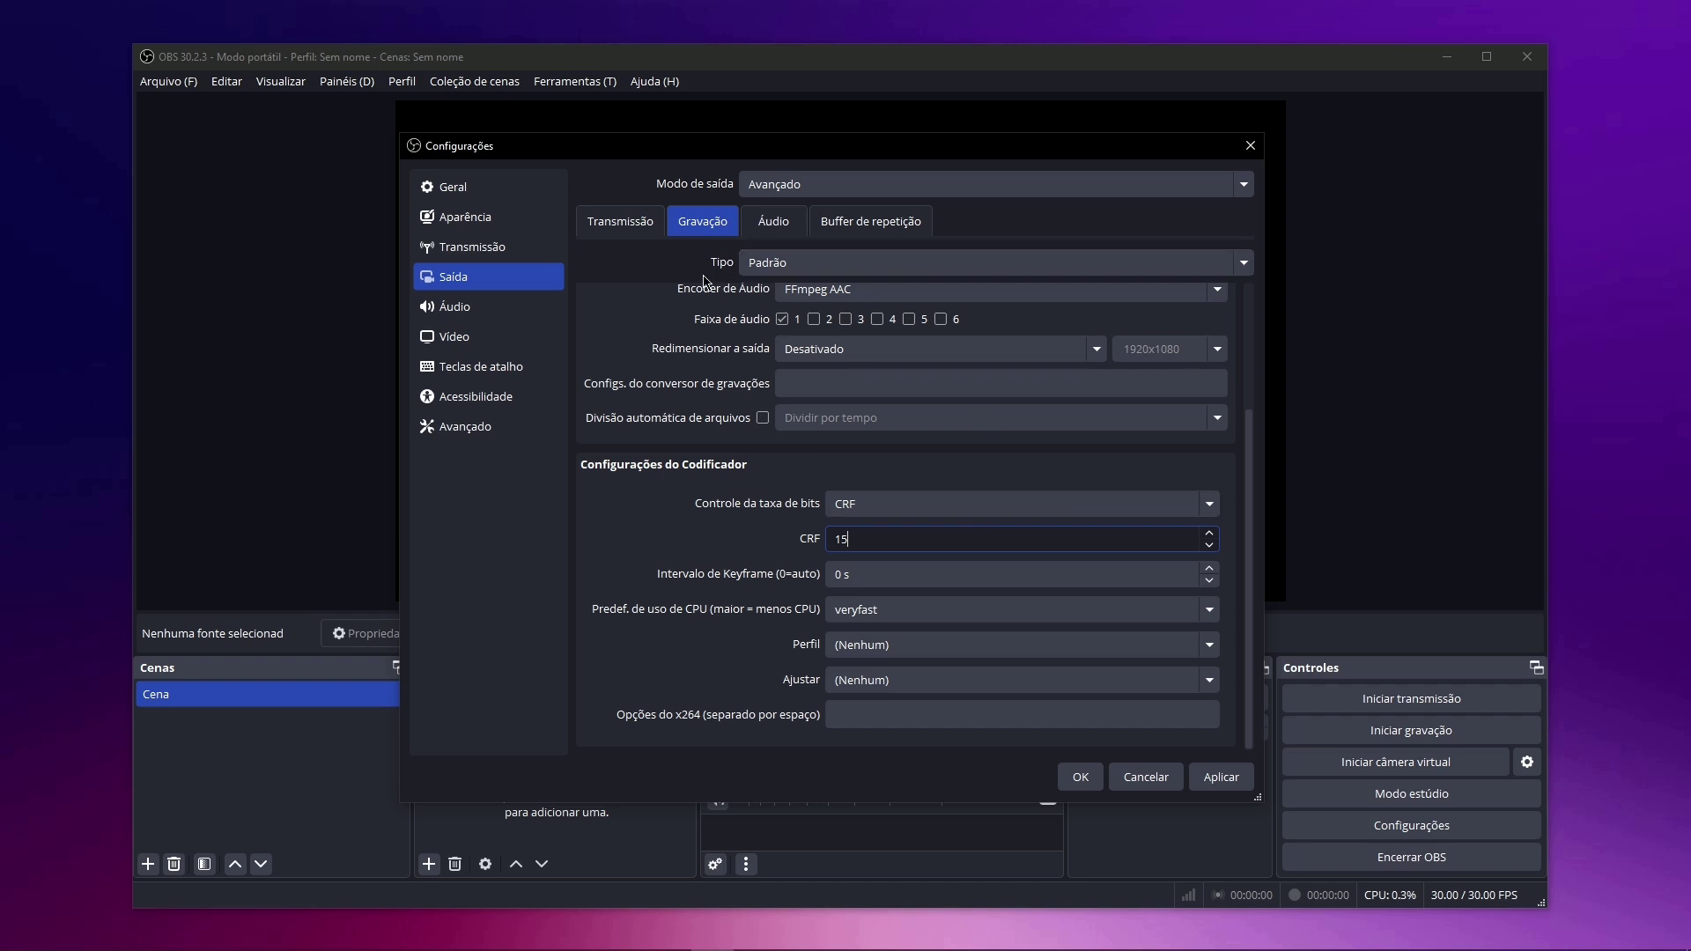
Select the veryfast CPU usage preset and the high profile for the recording encoder.
click(907, 611)
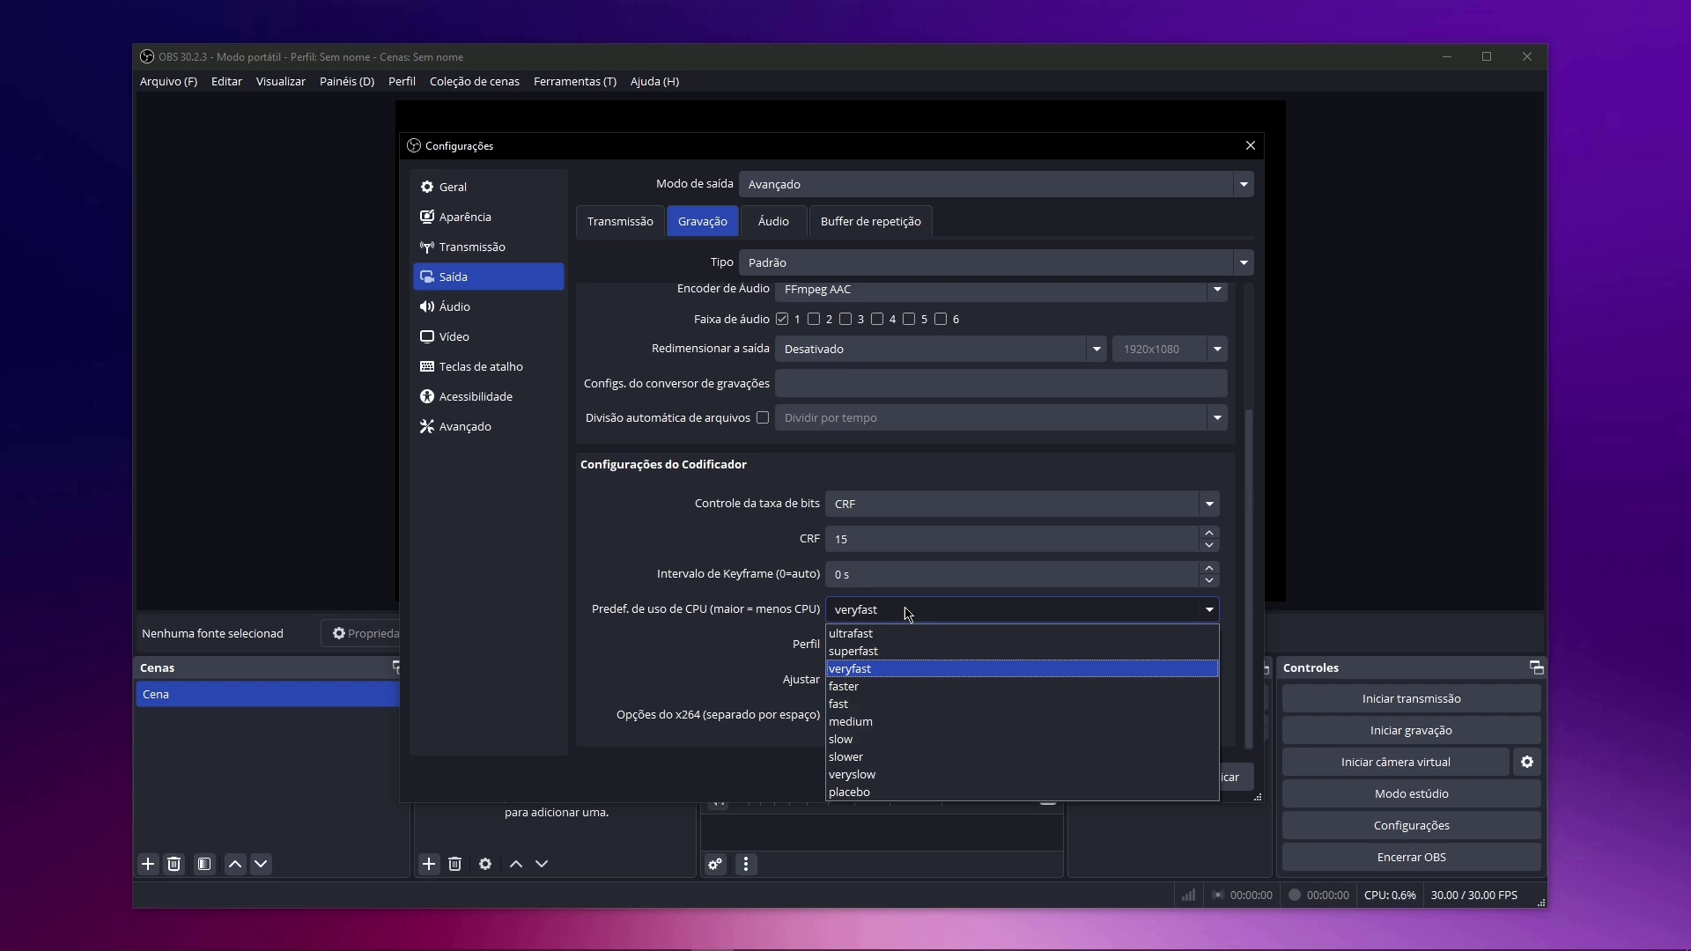
click(863, 669)
click(872, 645)
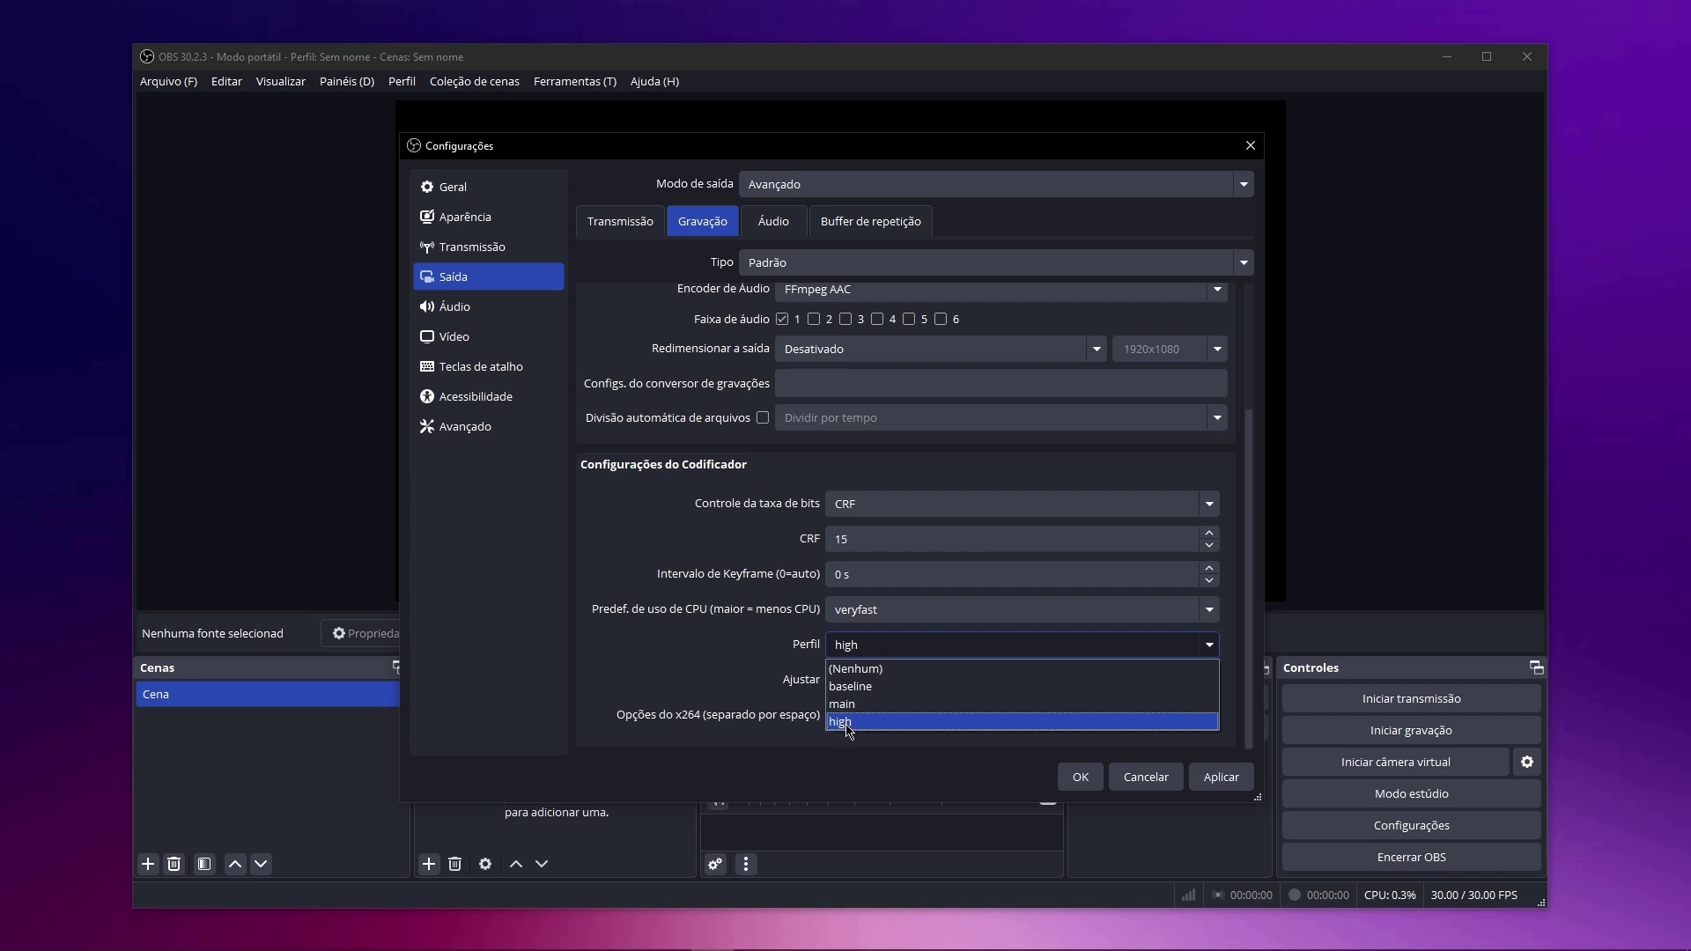
click(852, 722)
Select (Nenhum) for the recording encoder's tuning, leave the x264 options empty and apply the recording settings.
click(851, 680)
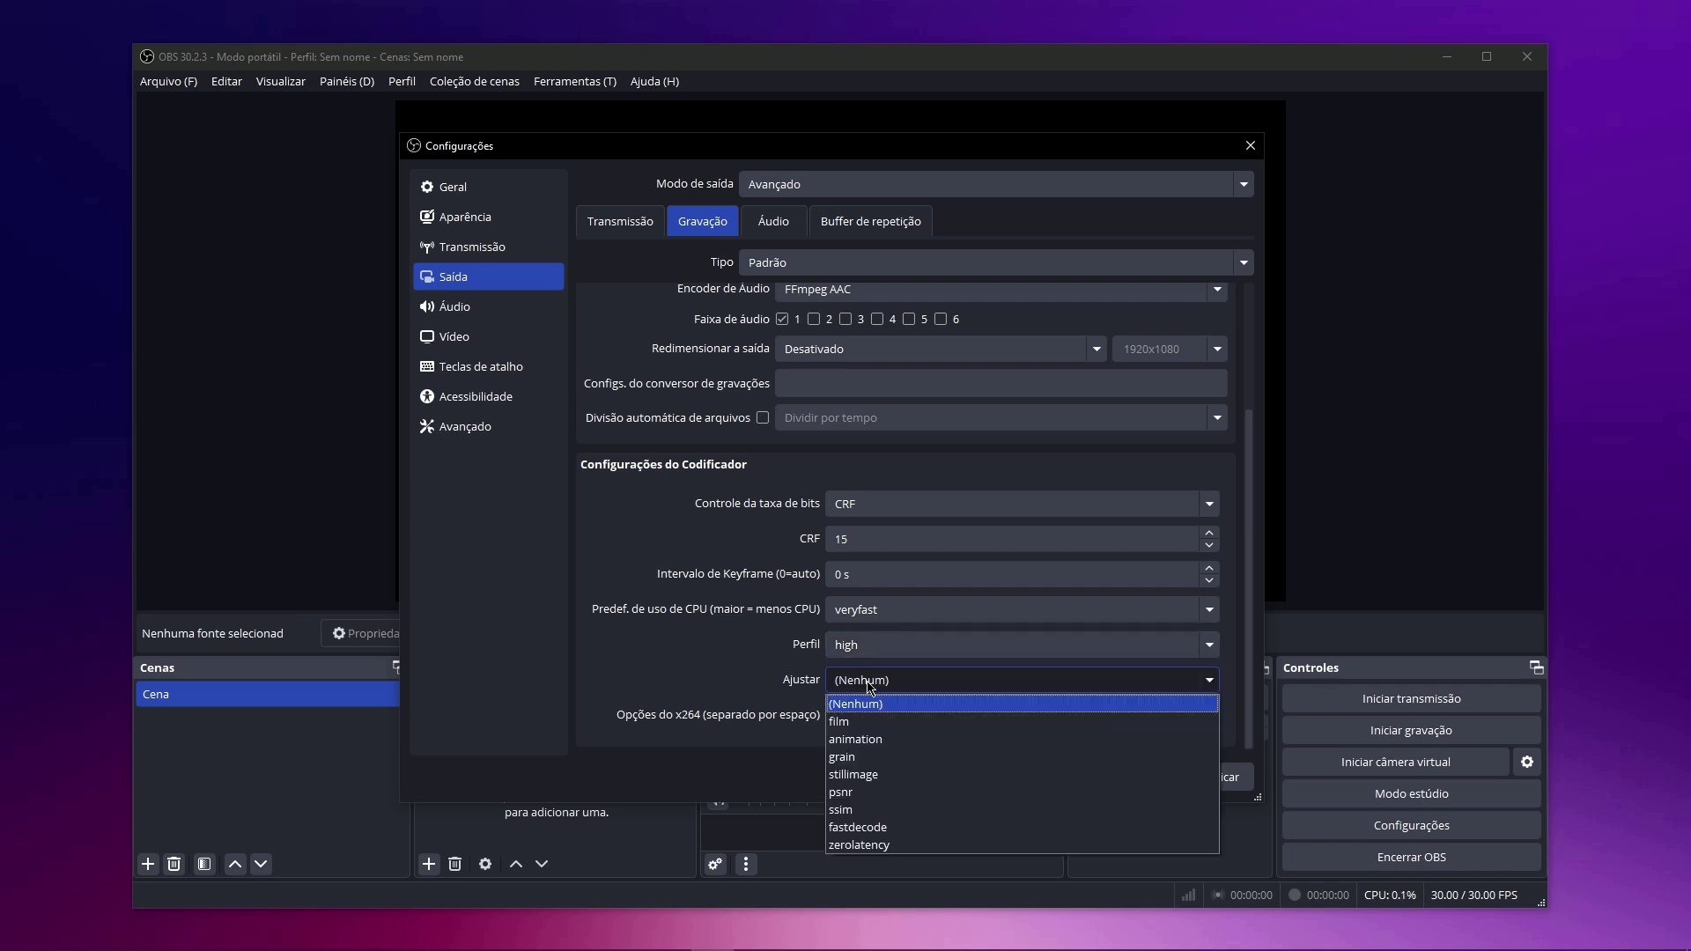
click(868, 705)
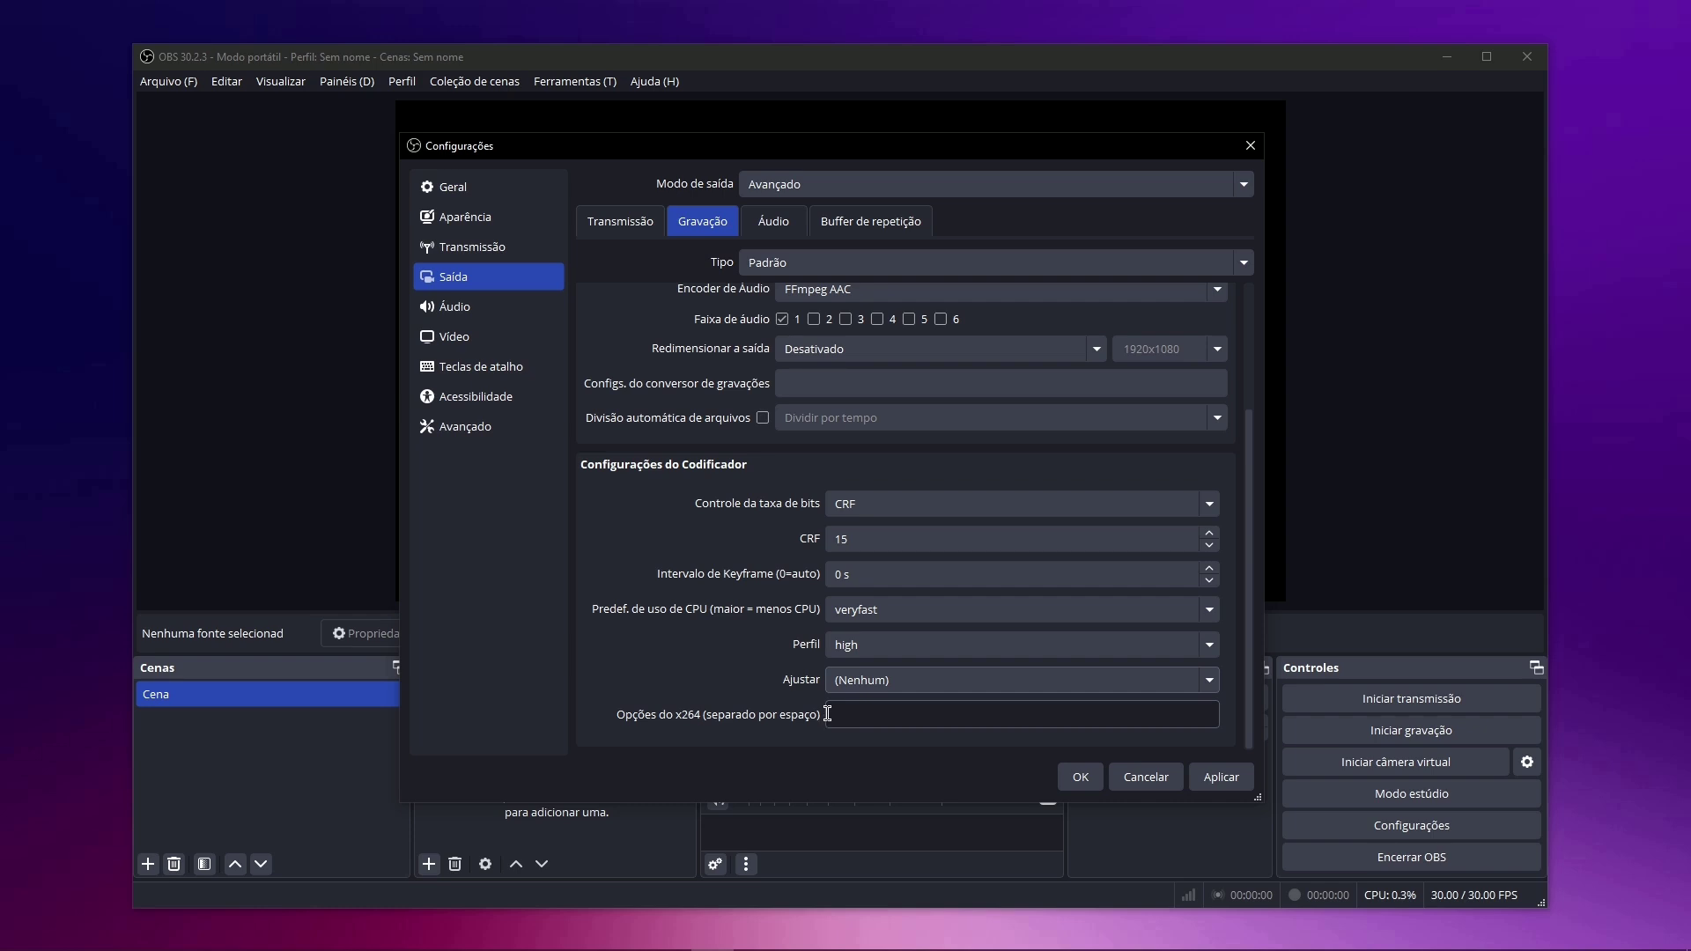
click(861, 713)
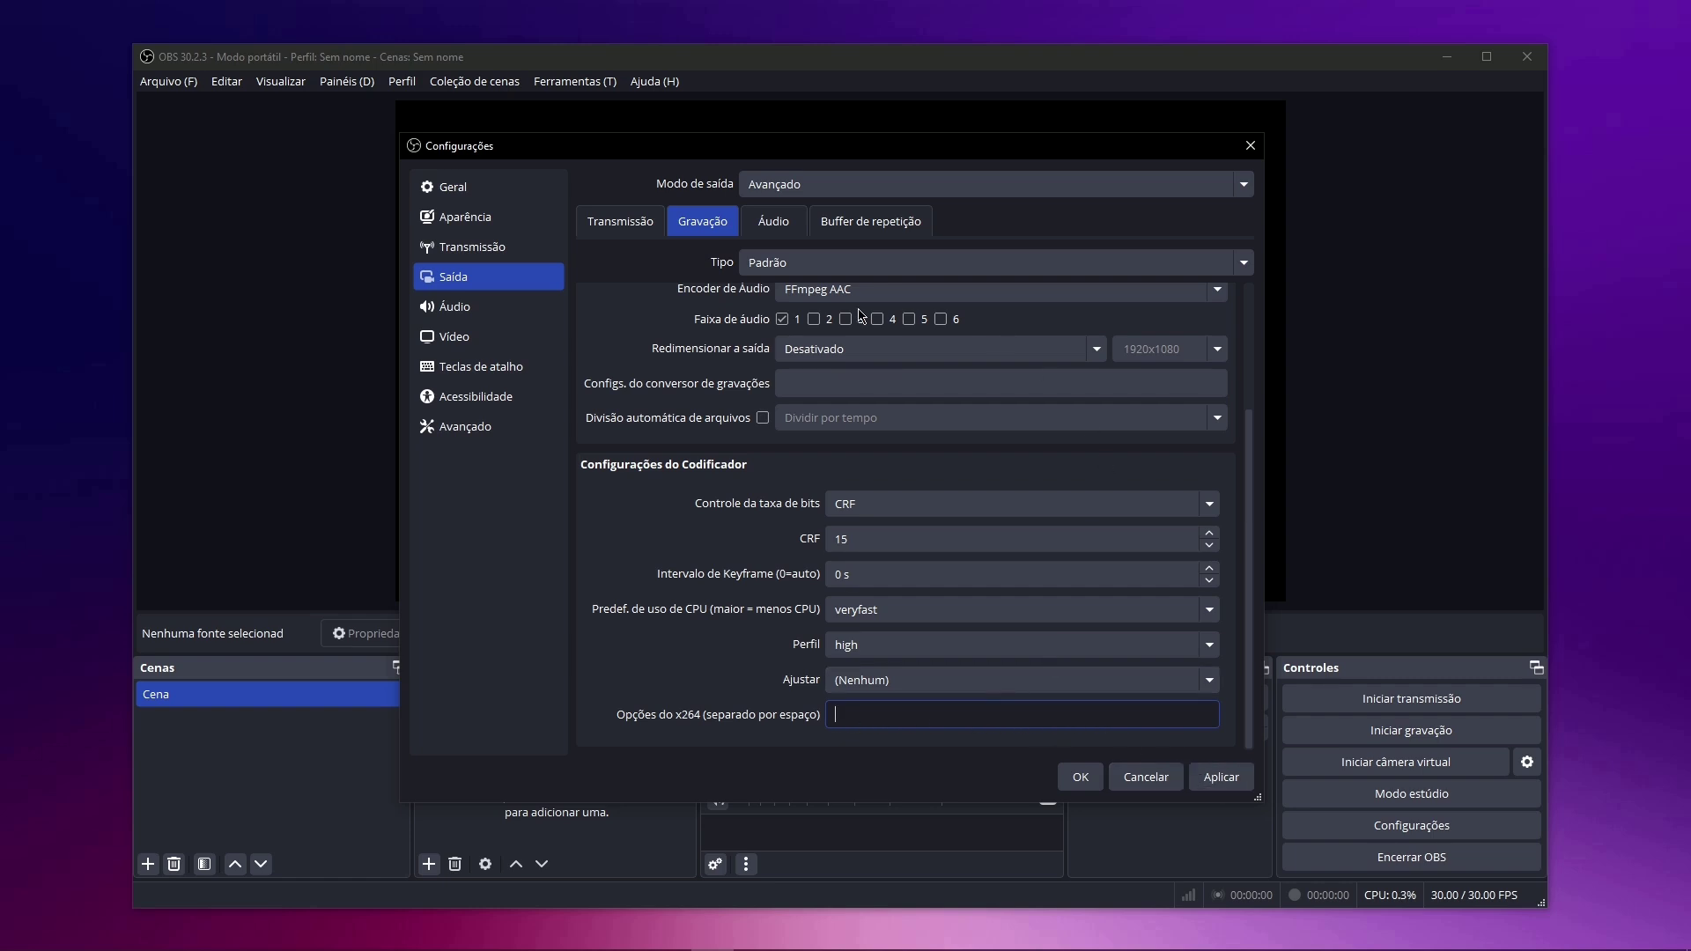
click(1215, 780)
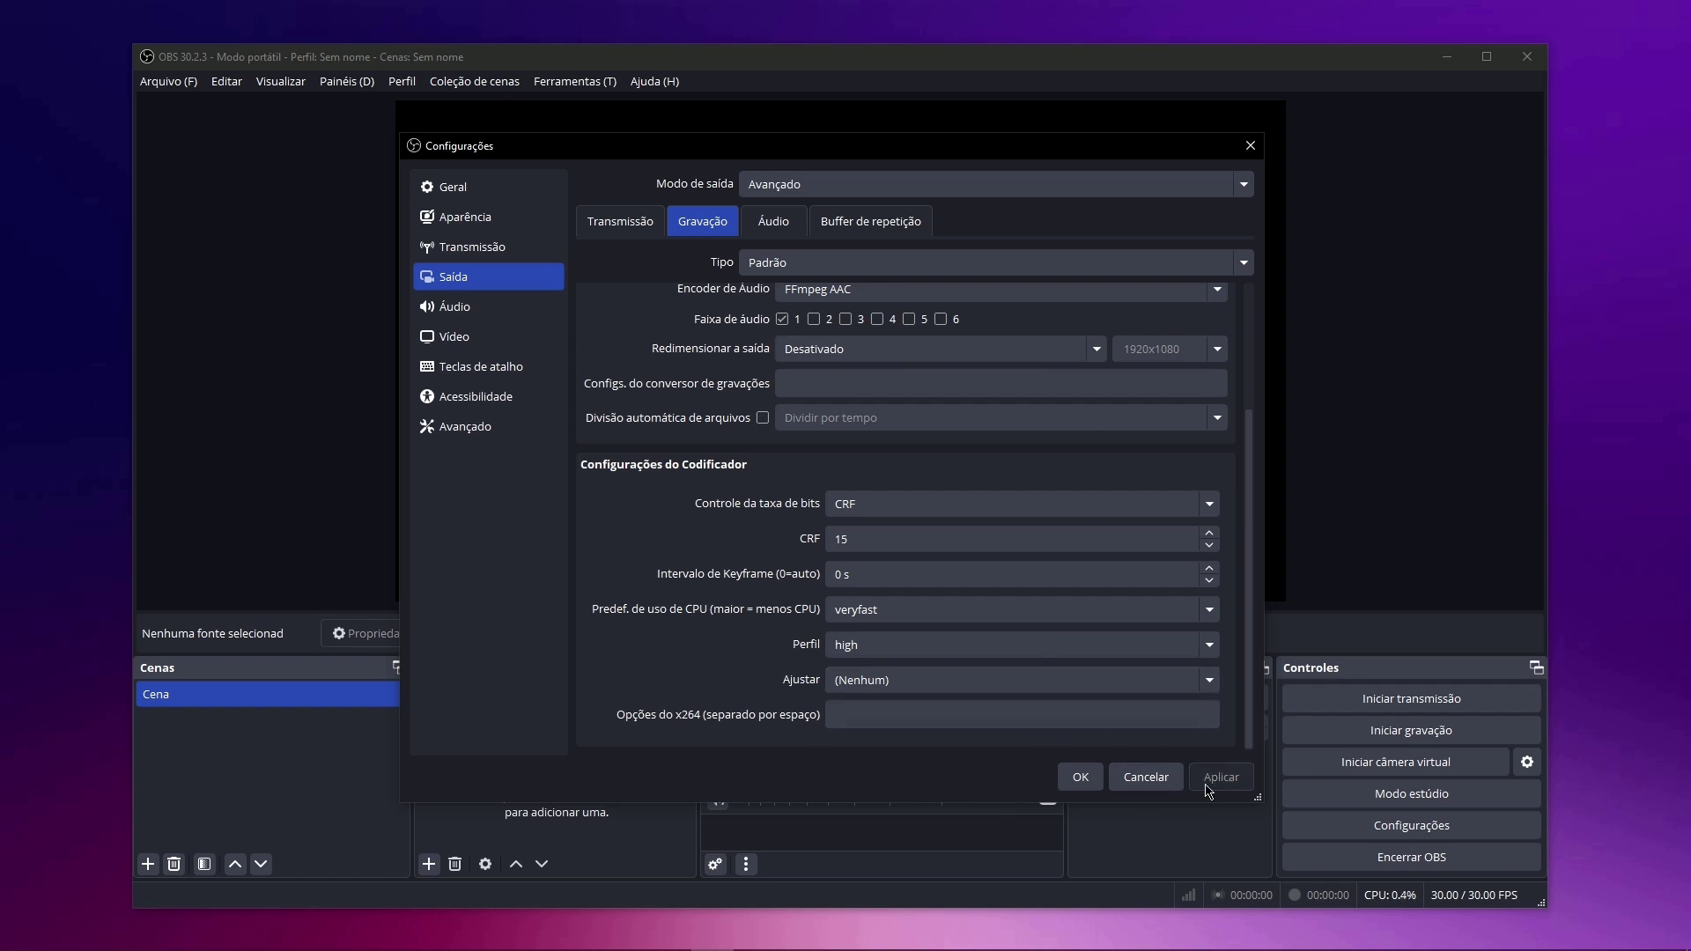
Set the output audio bitrate to 192 for tracks Faixa 1, Faixa 2, Faixa 3 and Faixa 4.
click(775, 223)
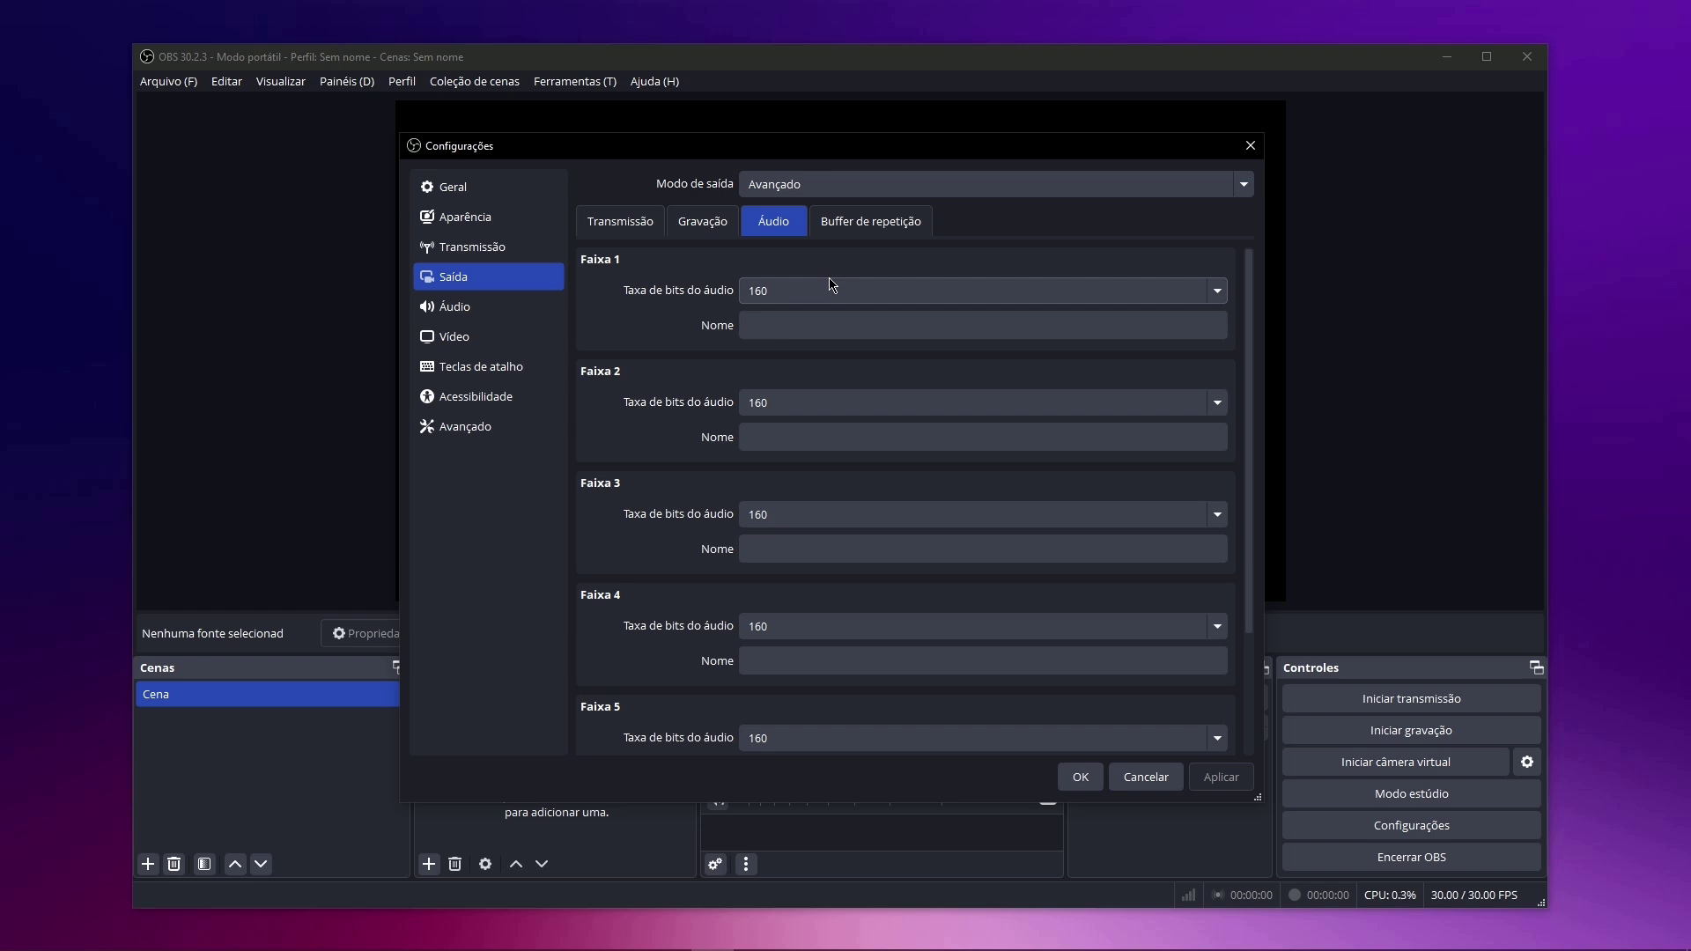
click(1218, 292)
click(762, 391)
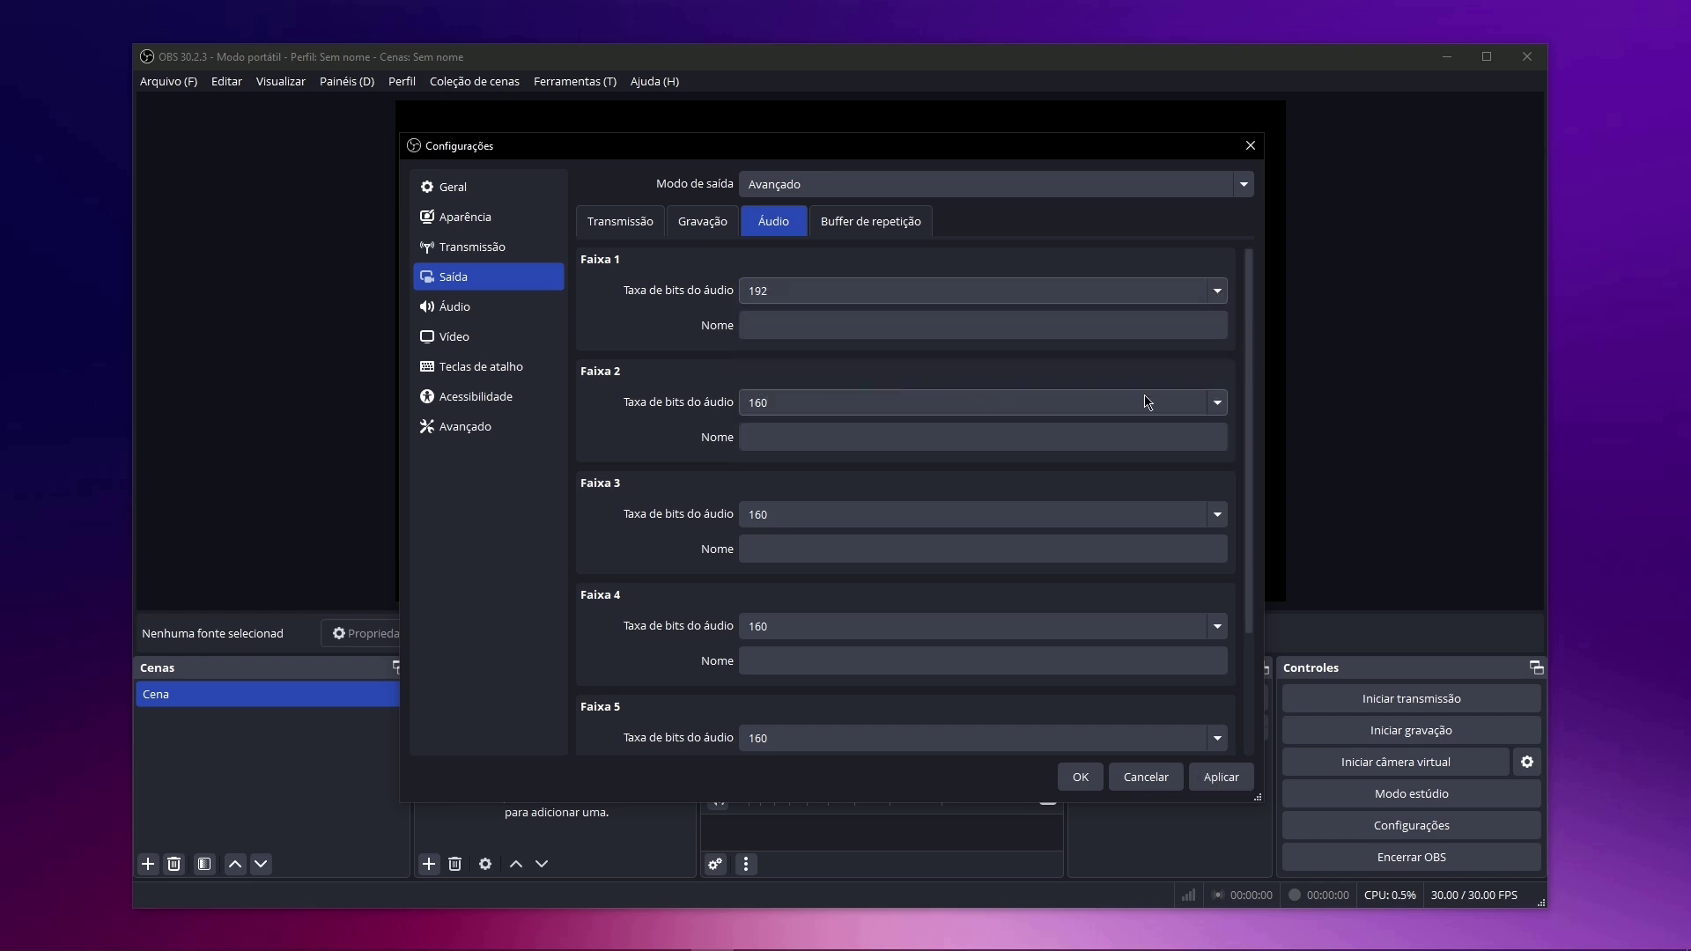
click(1218, 403)
click(780, 497)
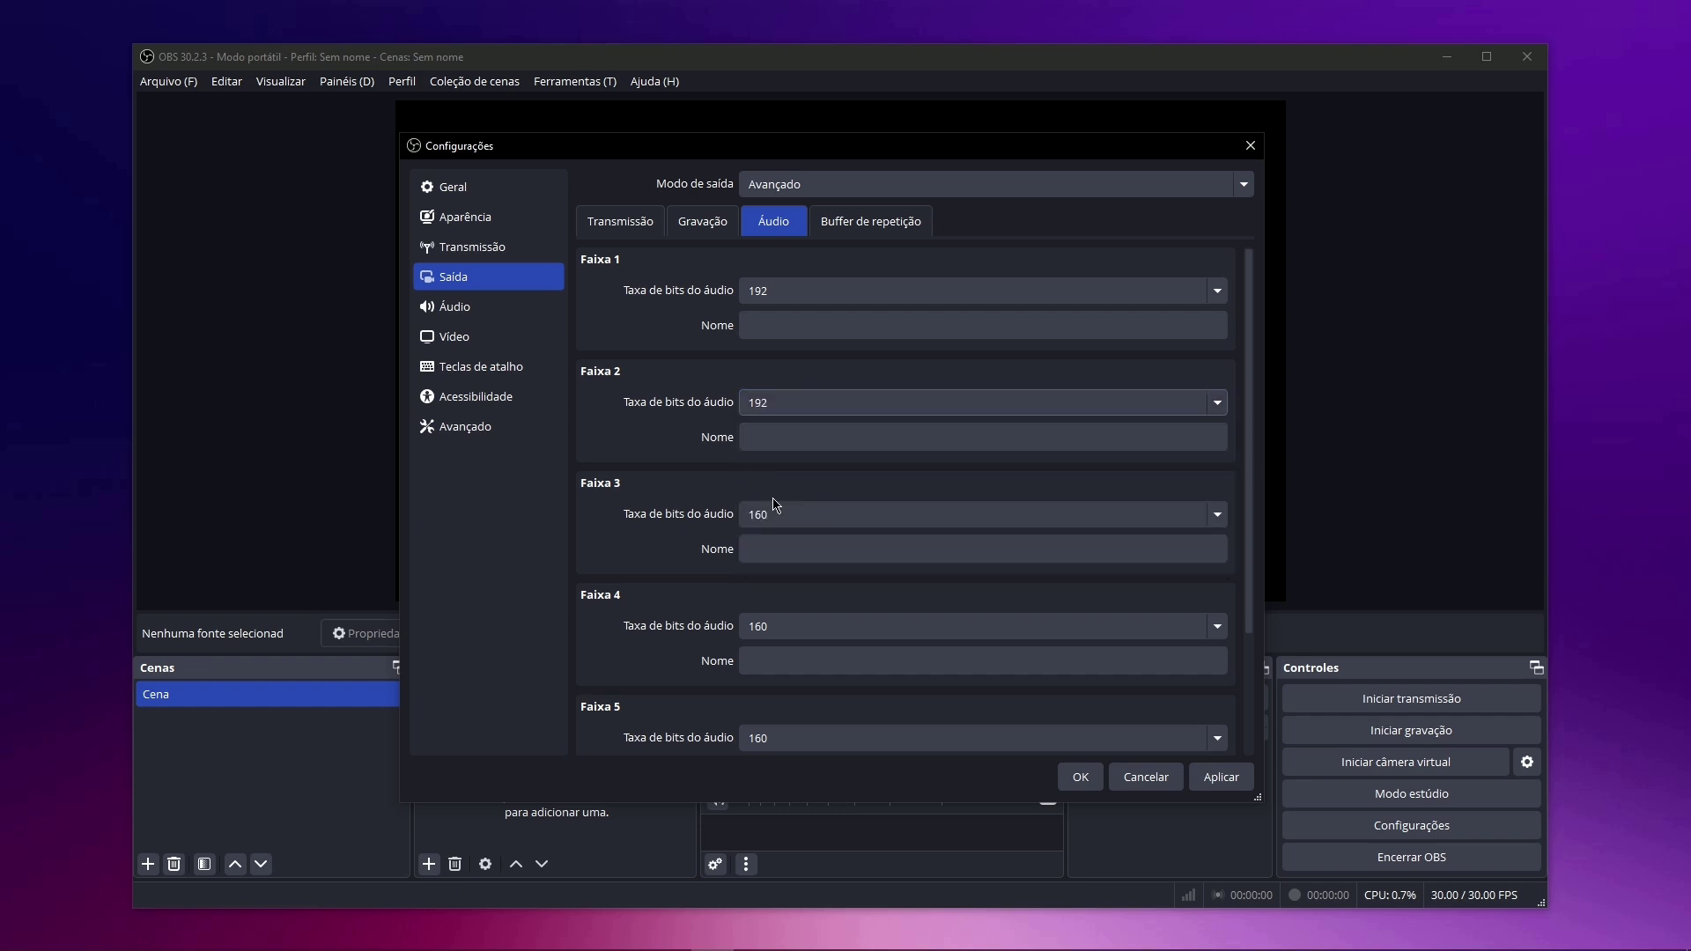
click(1217, 515)
click(826, 618)
click(1219, 626)
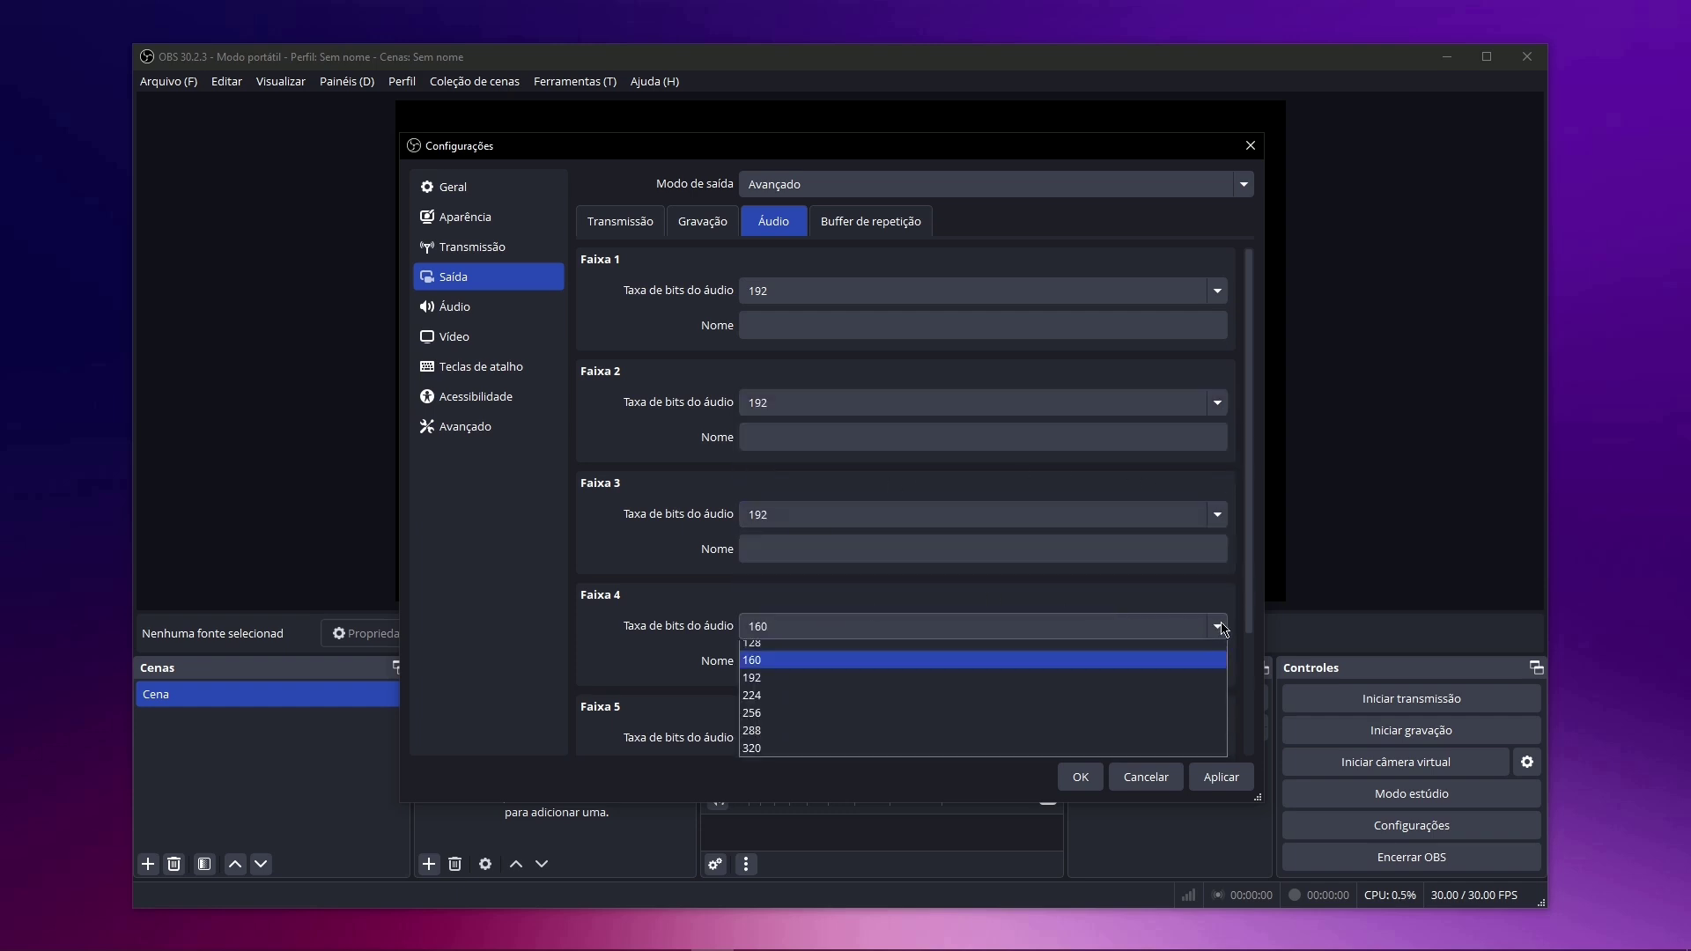
click(817, 720)
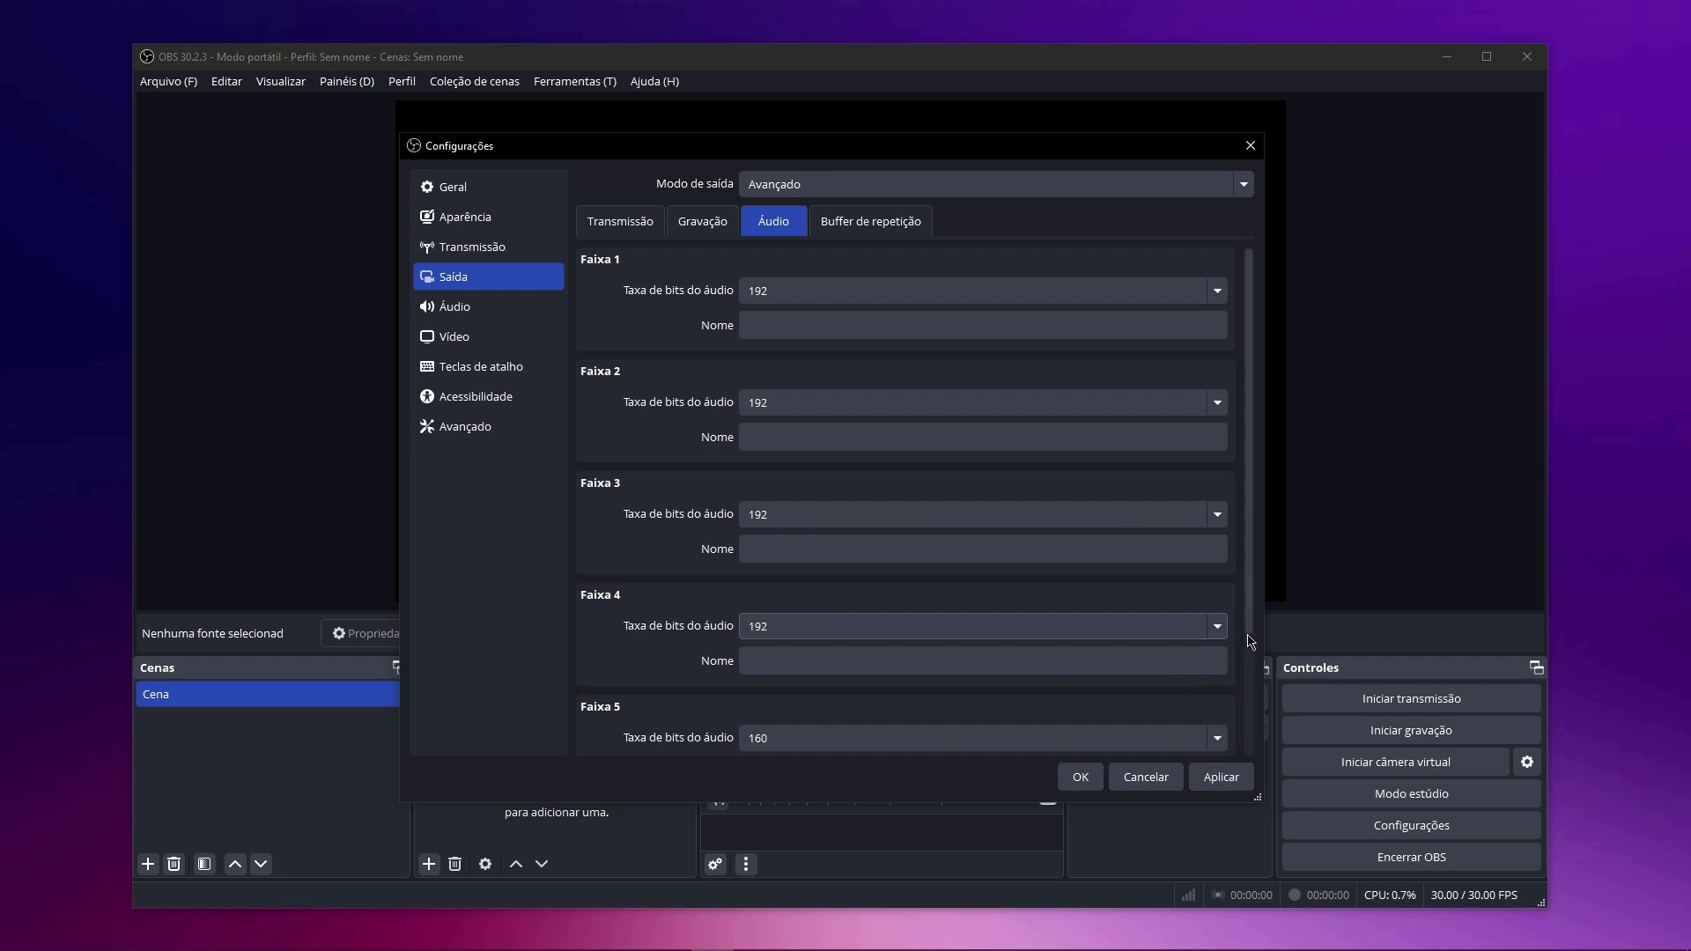
Set the output audio bitrate to 192 for Faixa 5 and Faixa 6 and apply the changes.
drag(1252, 643, 1242, 749)
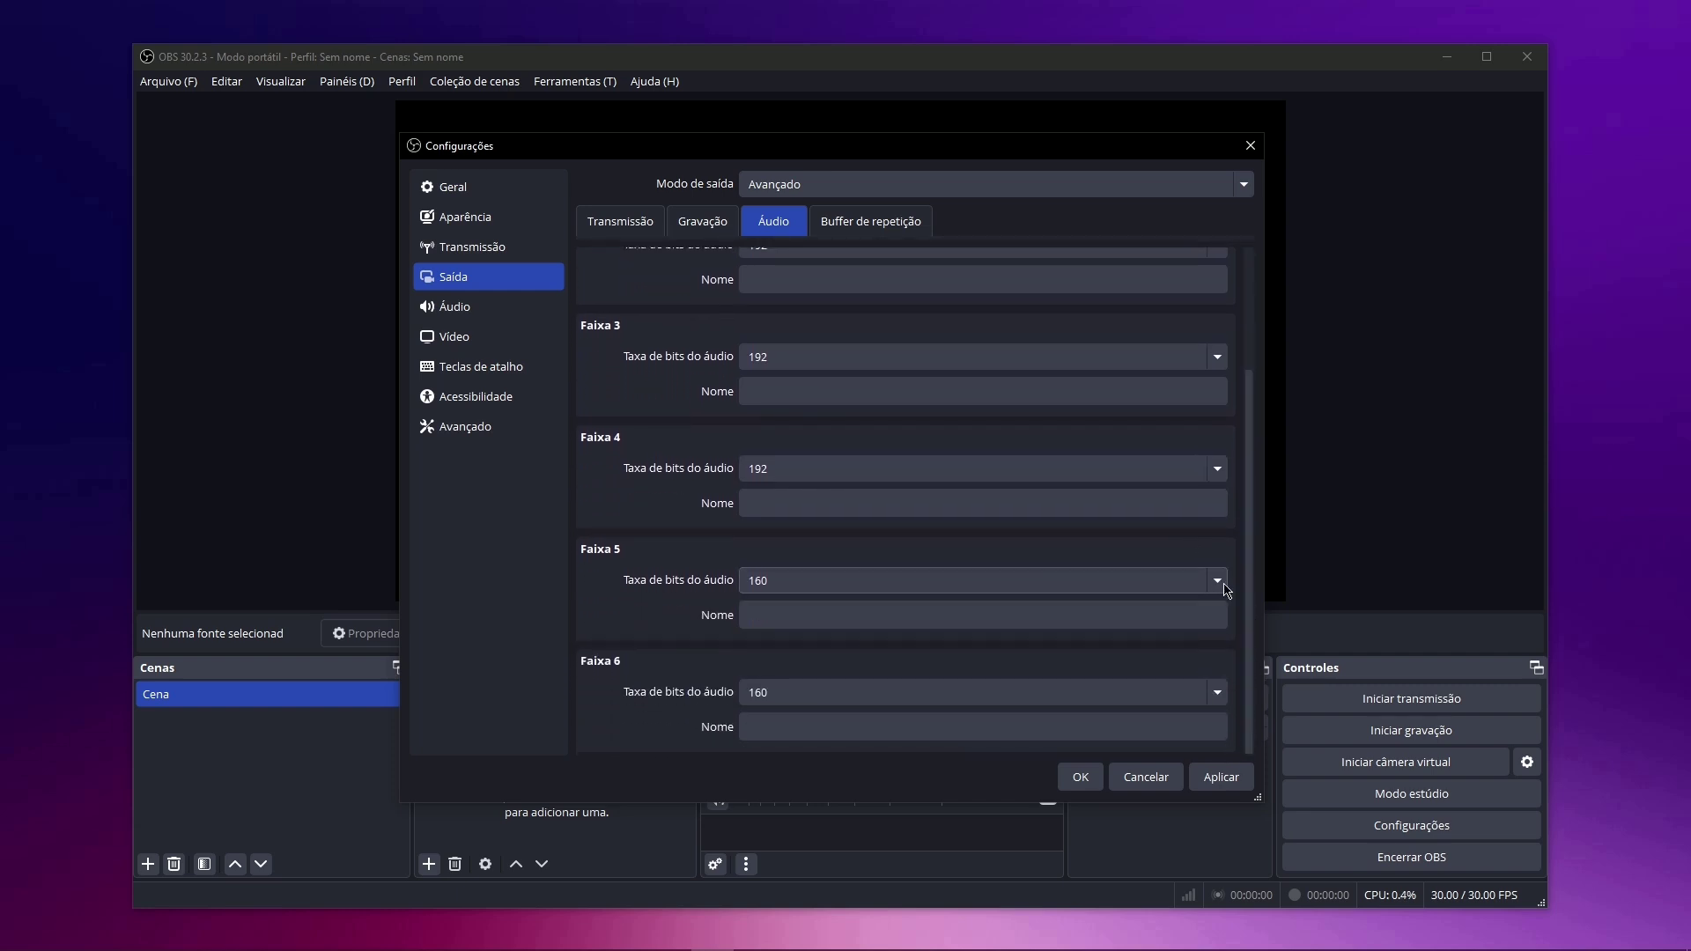
click(1217, 581)
click(975, 675)
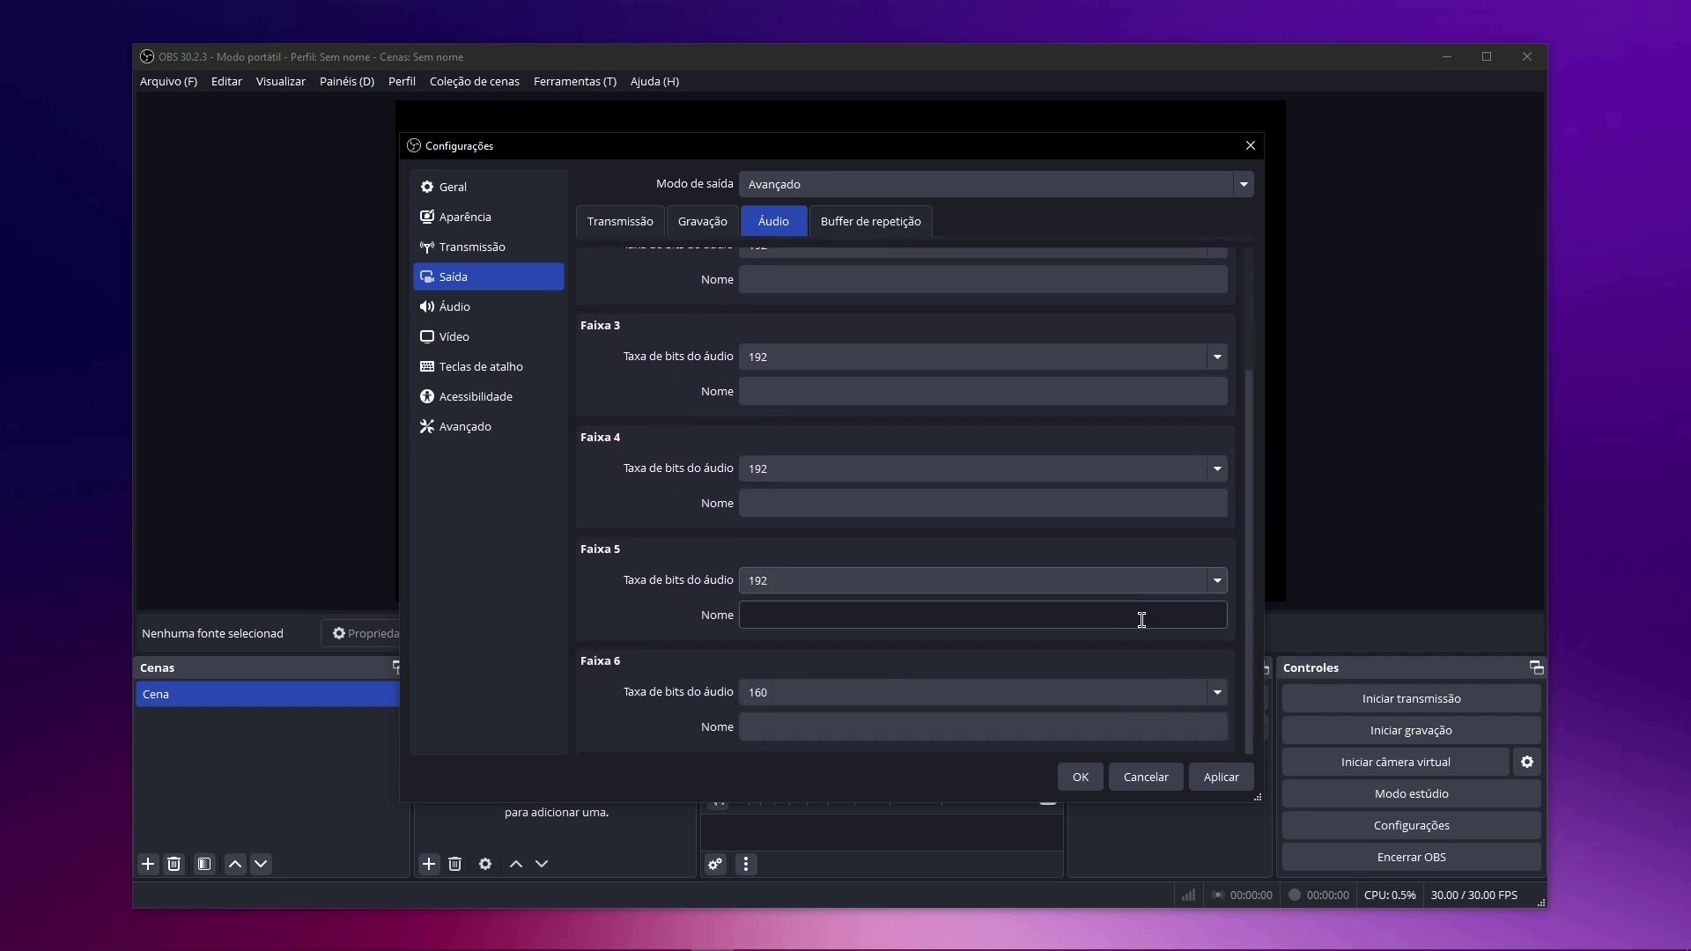
click(1217, 692)
click(836, 786)
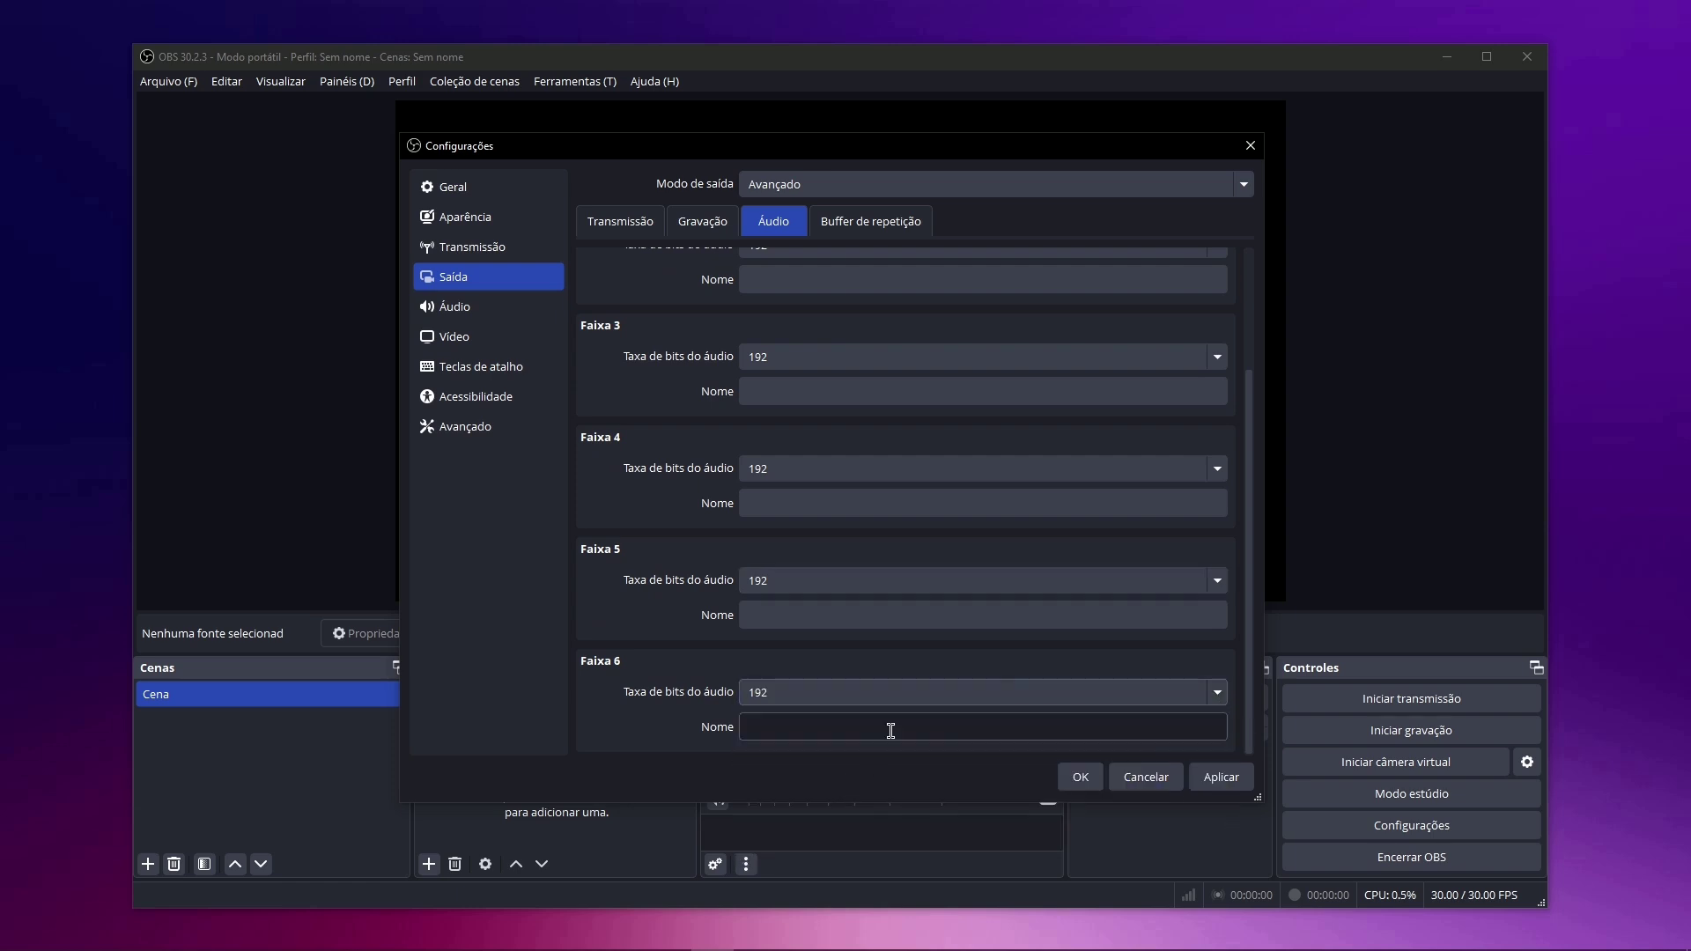
click(1226, 771)
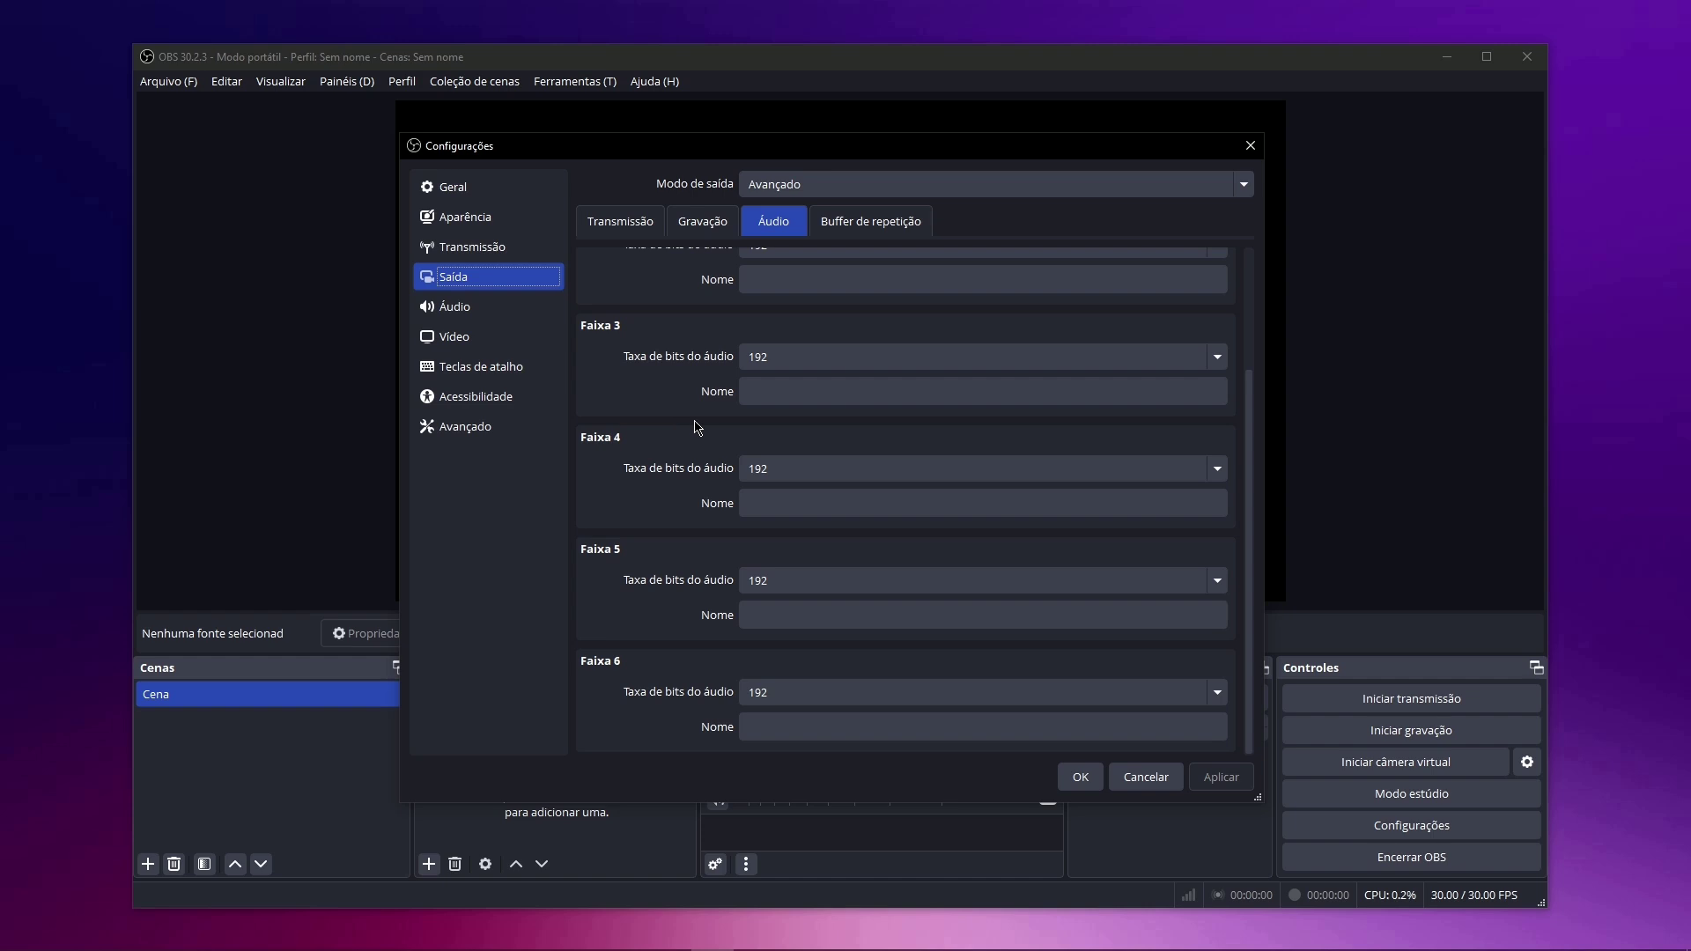
Review the bitrate options available for Faixa 3 and the replay buffer output settings.
click(786, 357)
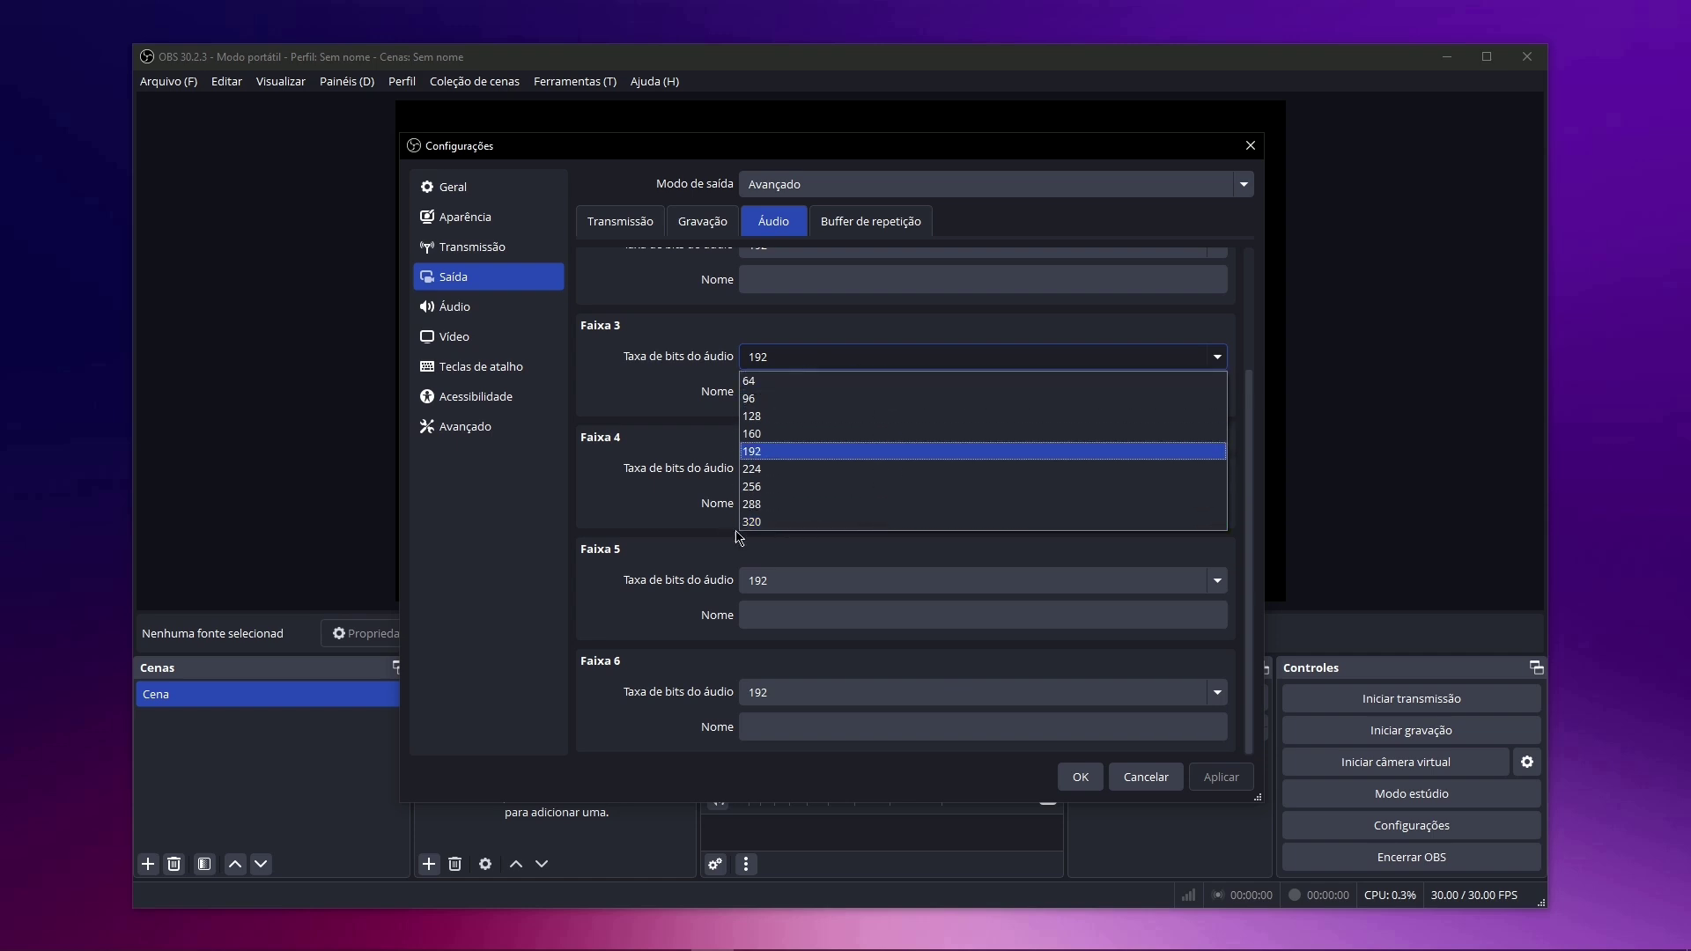
click(670, 340)
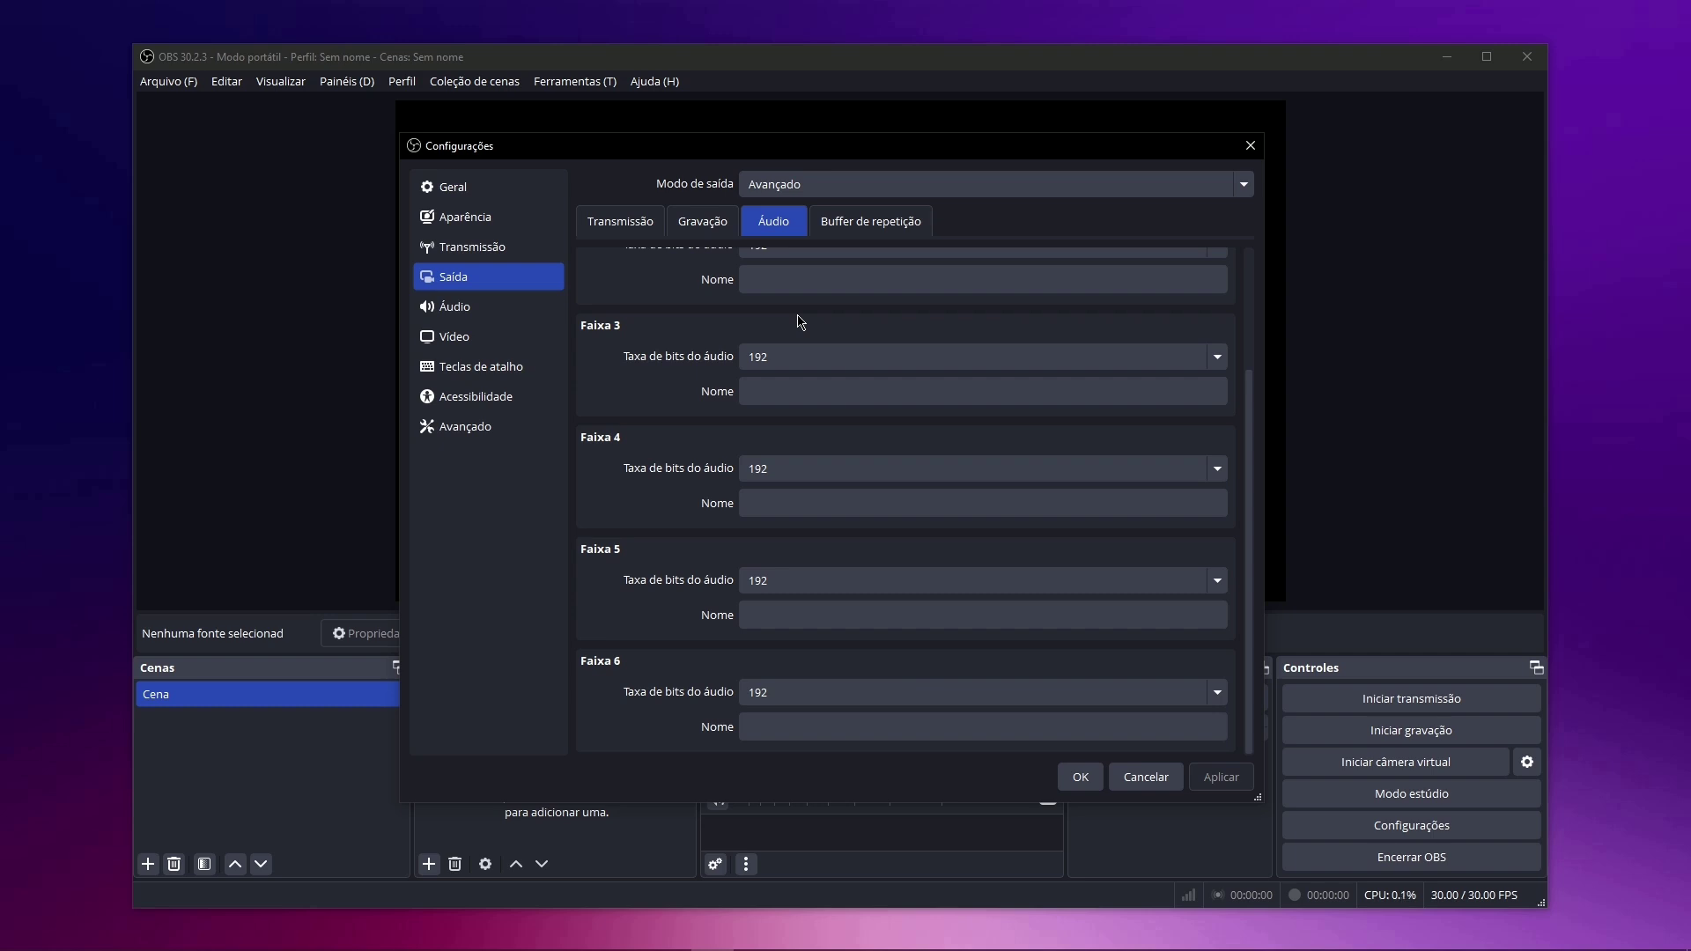
scroll(799, 320, up, 3)
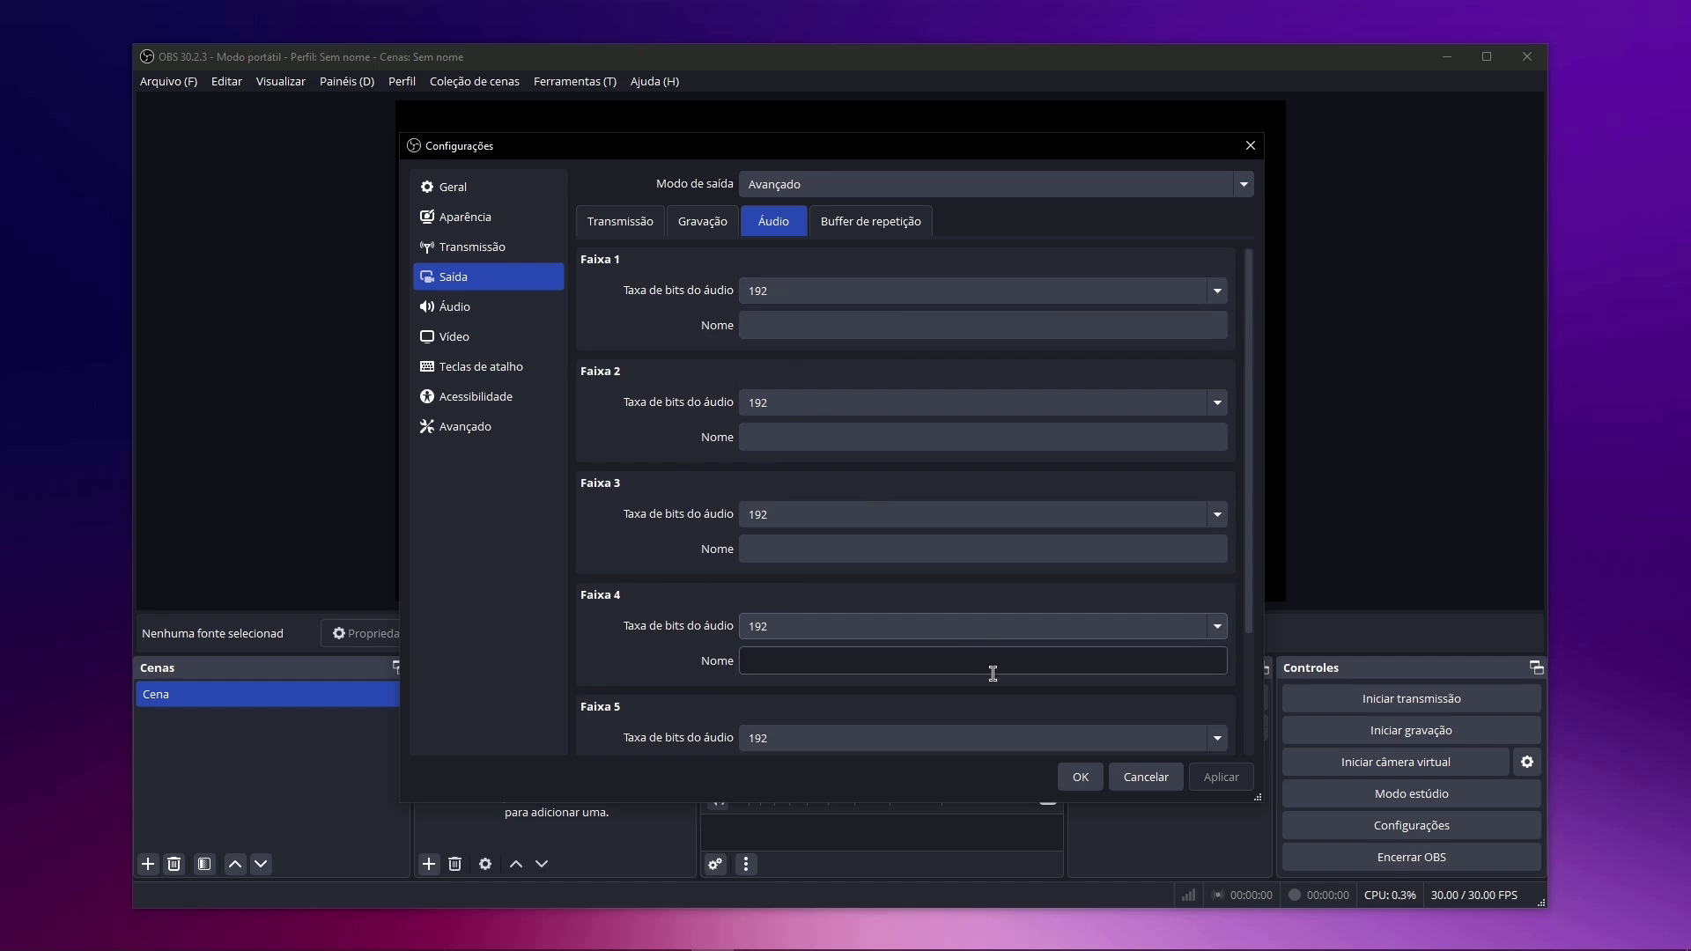
click(868, 221)
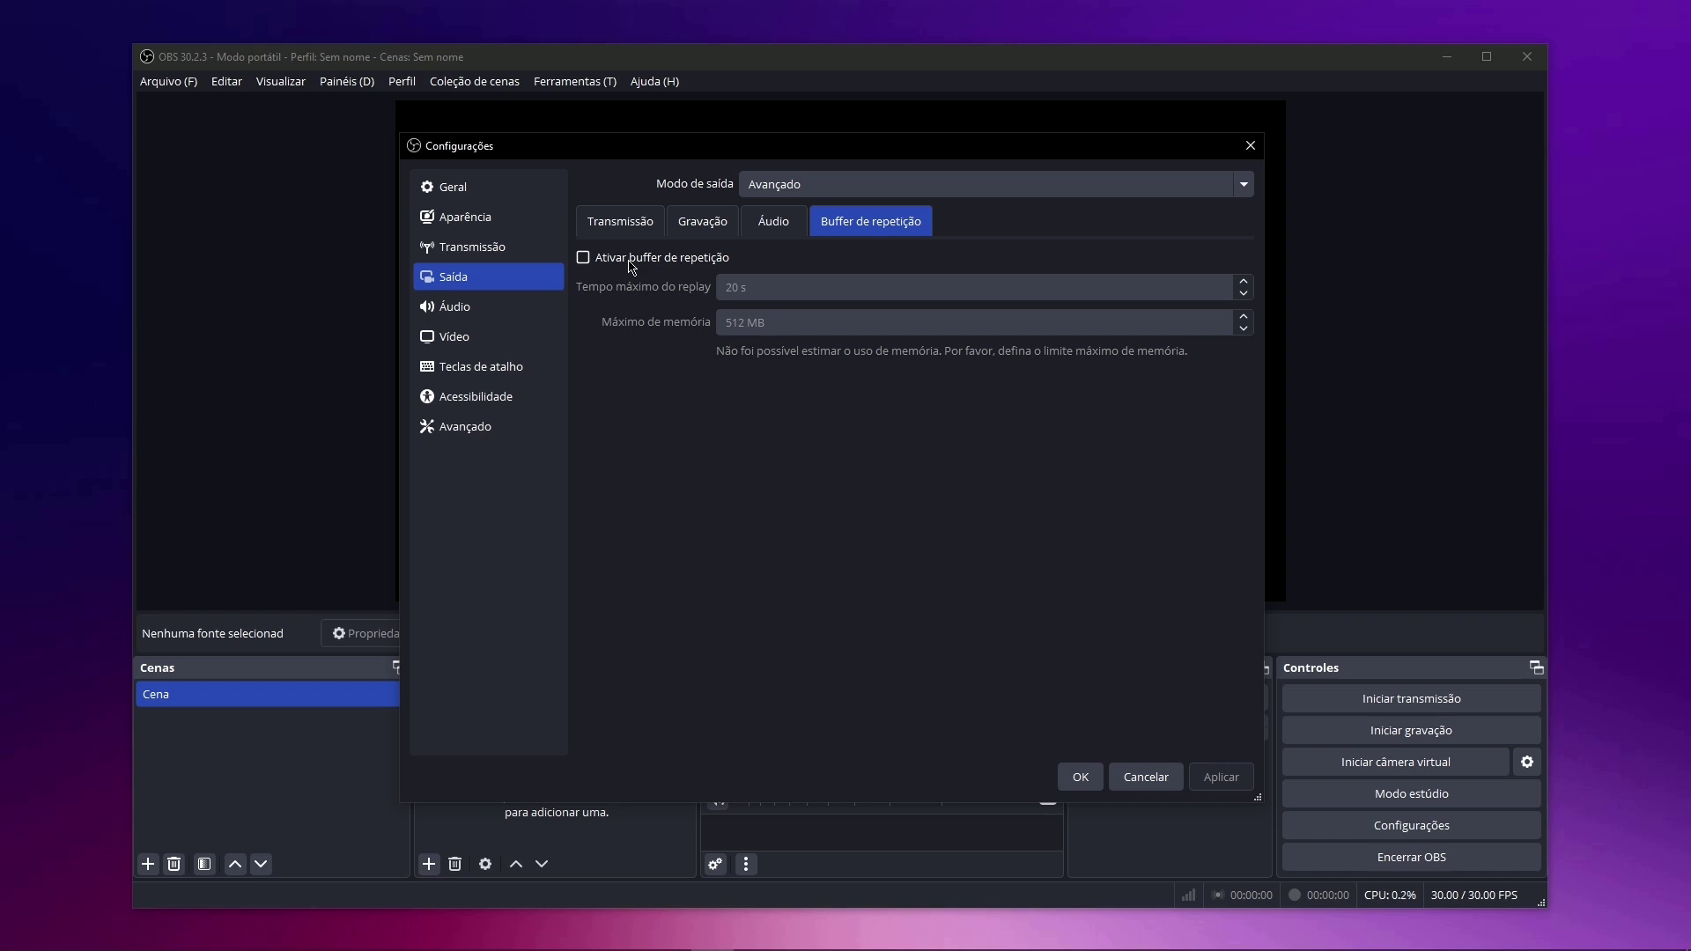
Choose 48 kHz as the sample rate in the general audio settings.
click(464, 315)
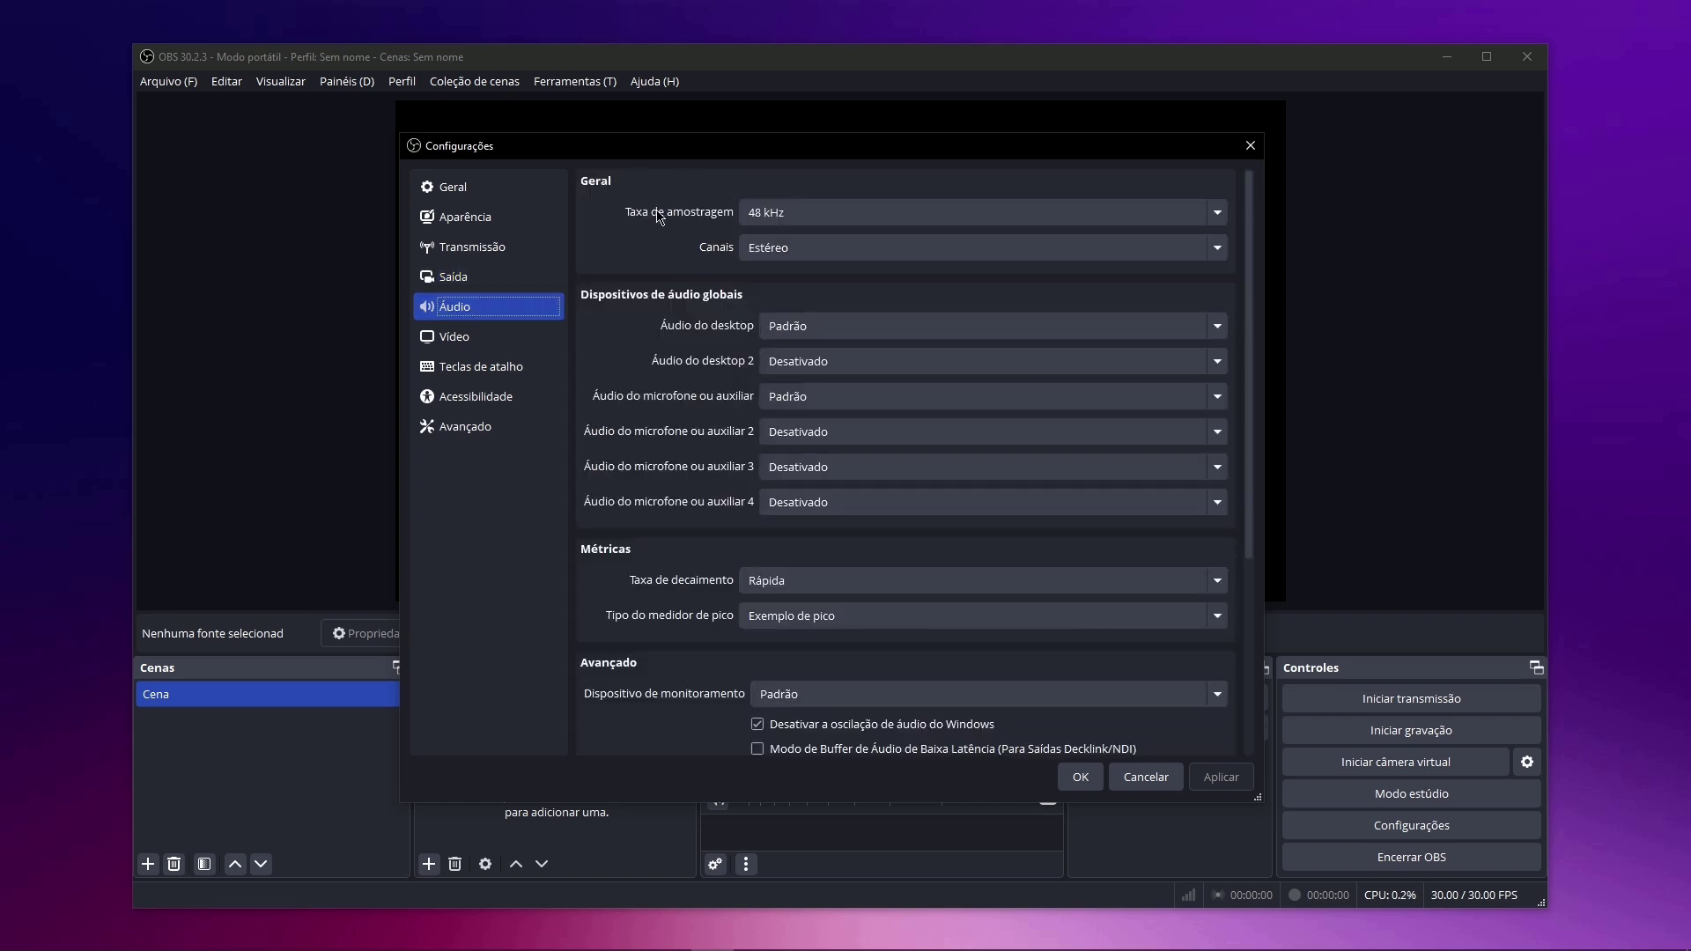
click(838, 216)
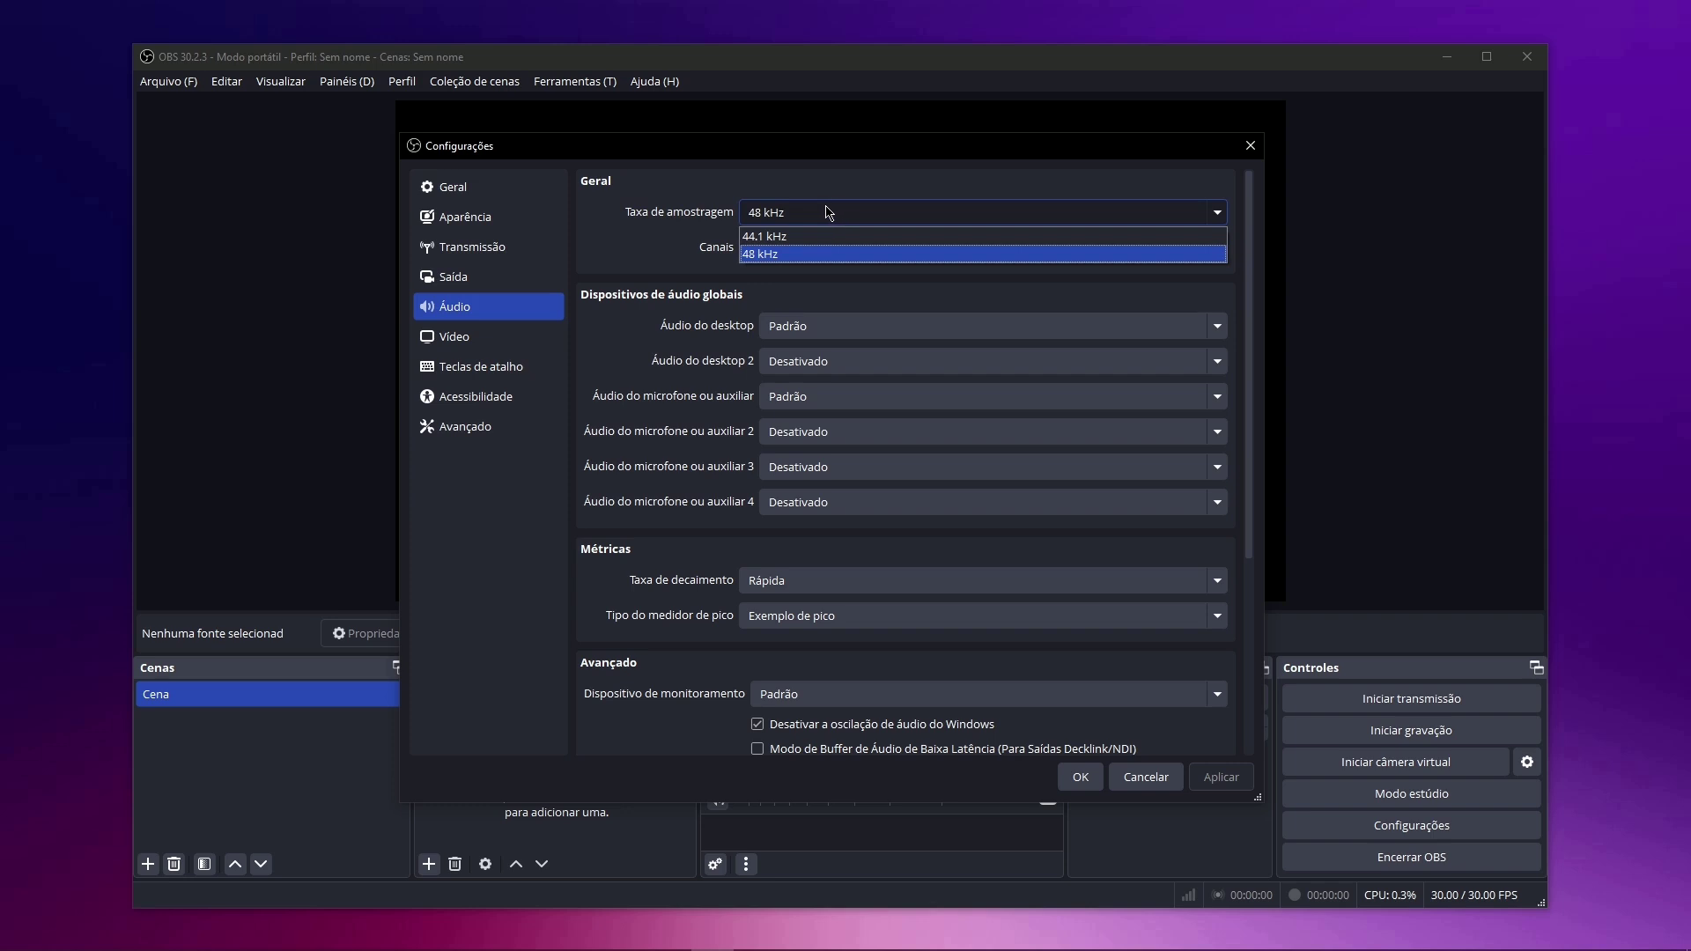
click(775, 263)
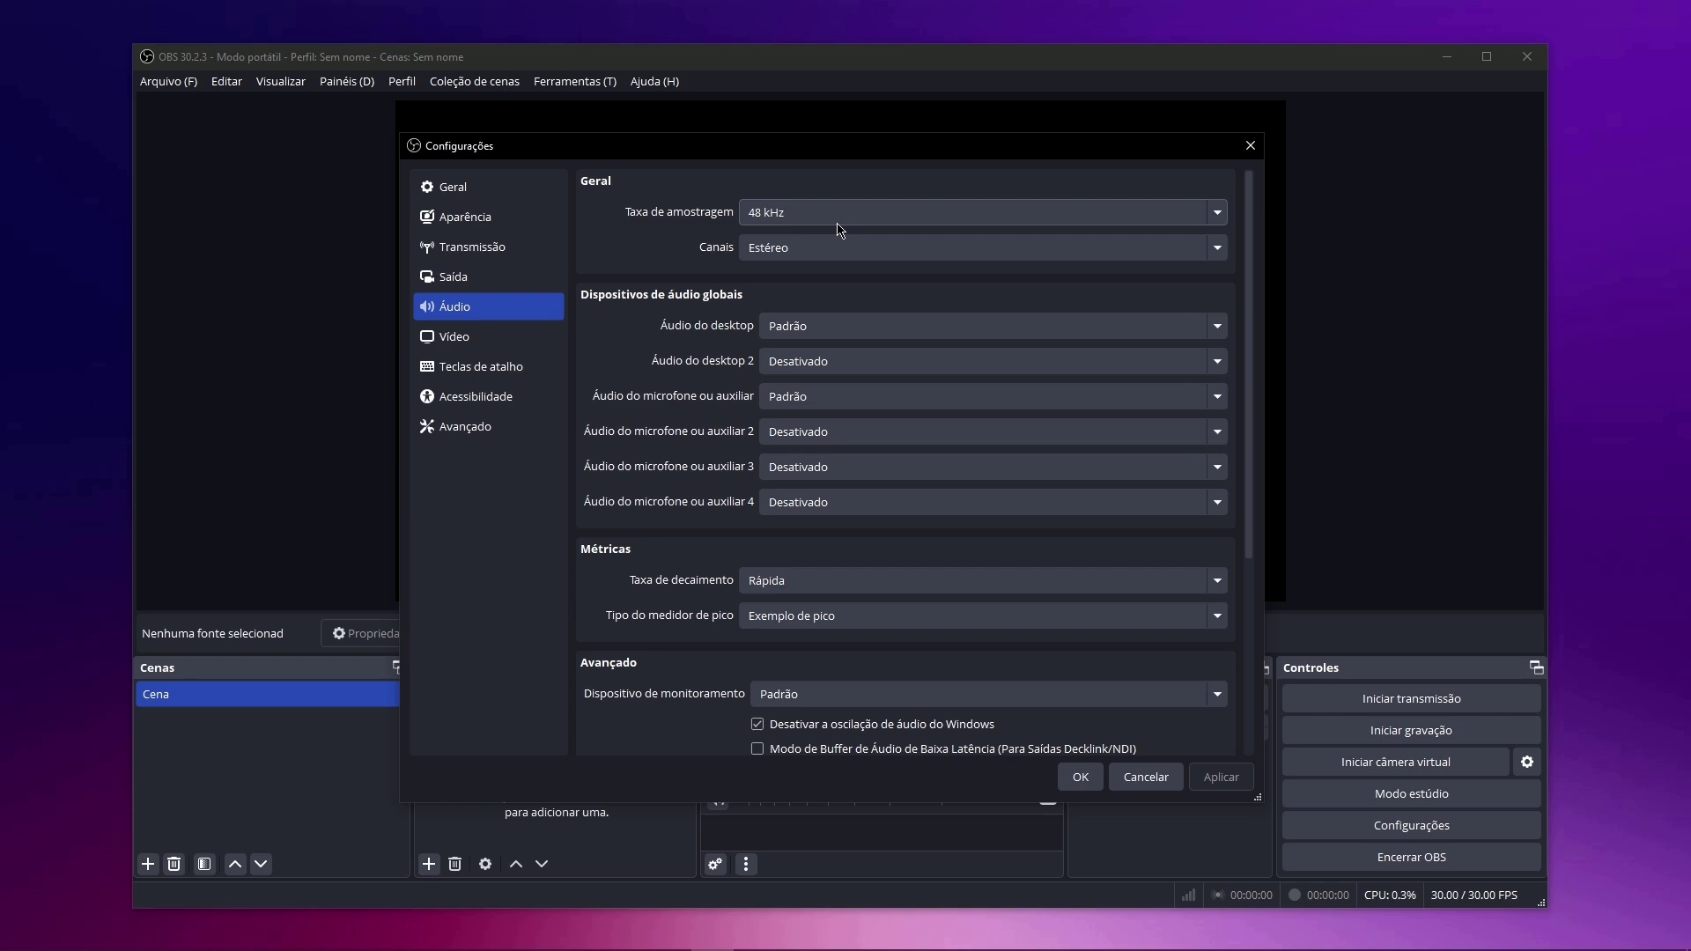
Switch to the Windows Sound dialog and review its recording devices, system sounds and communications settings.
right_click(1551, 938)
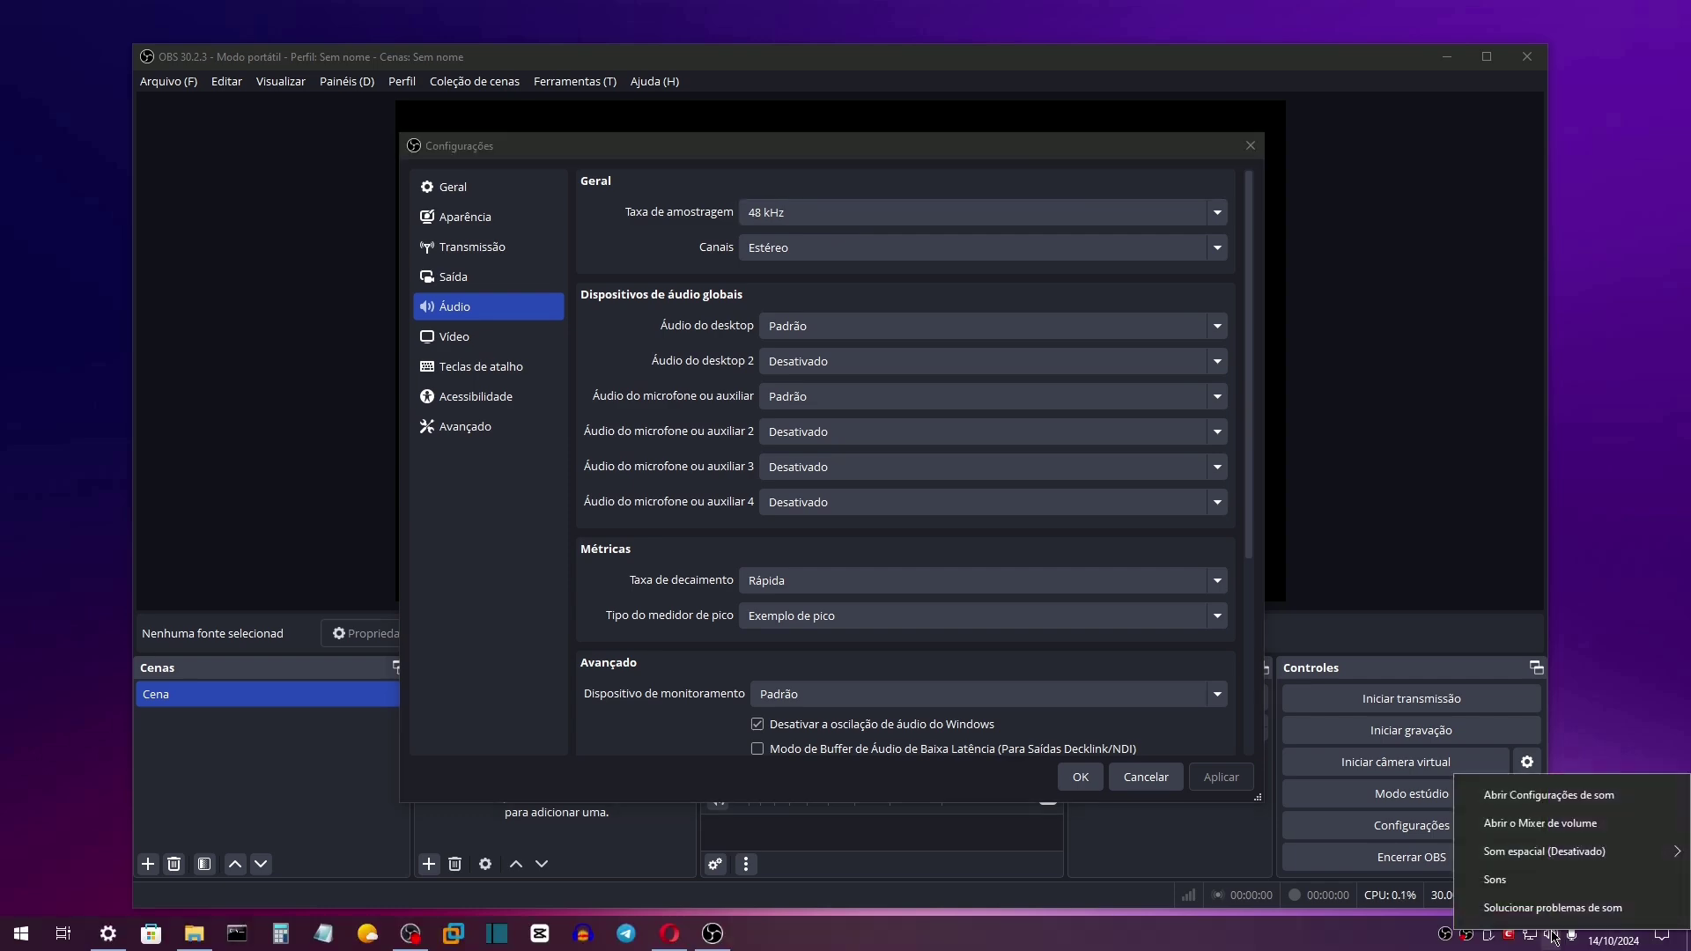
click(1581, 797)
click(1285, 220)
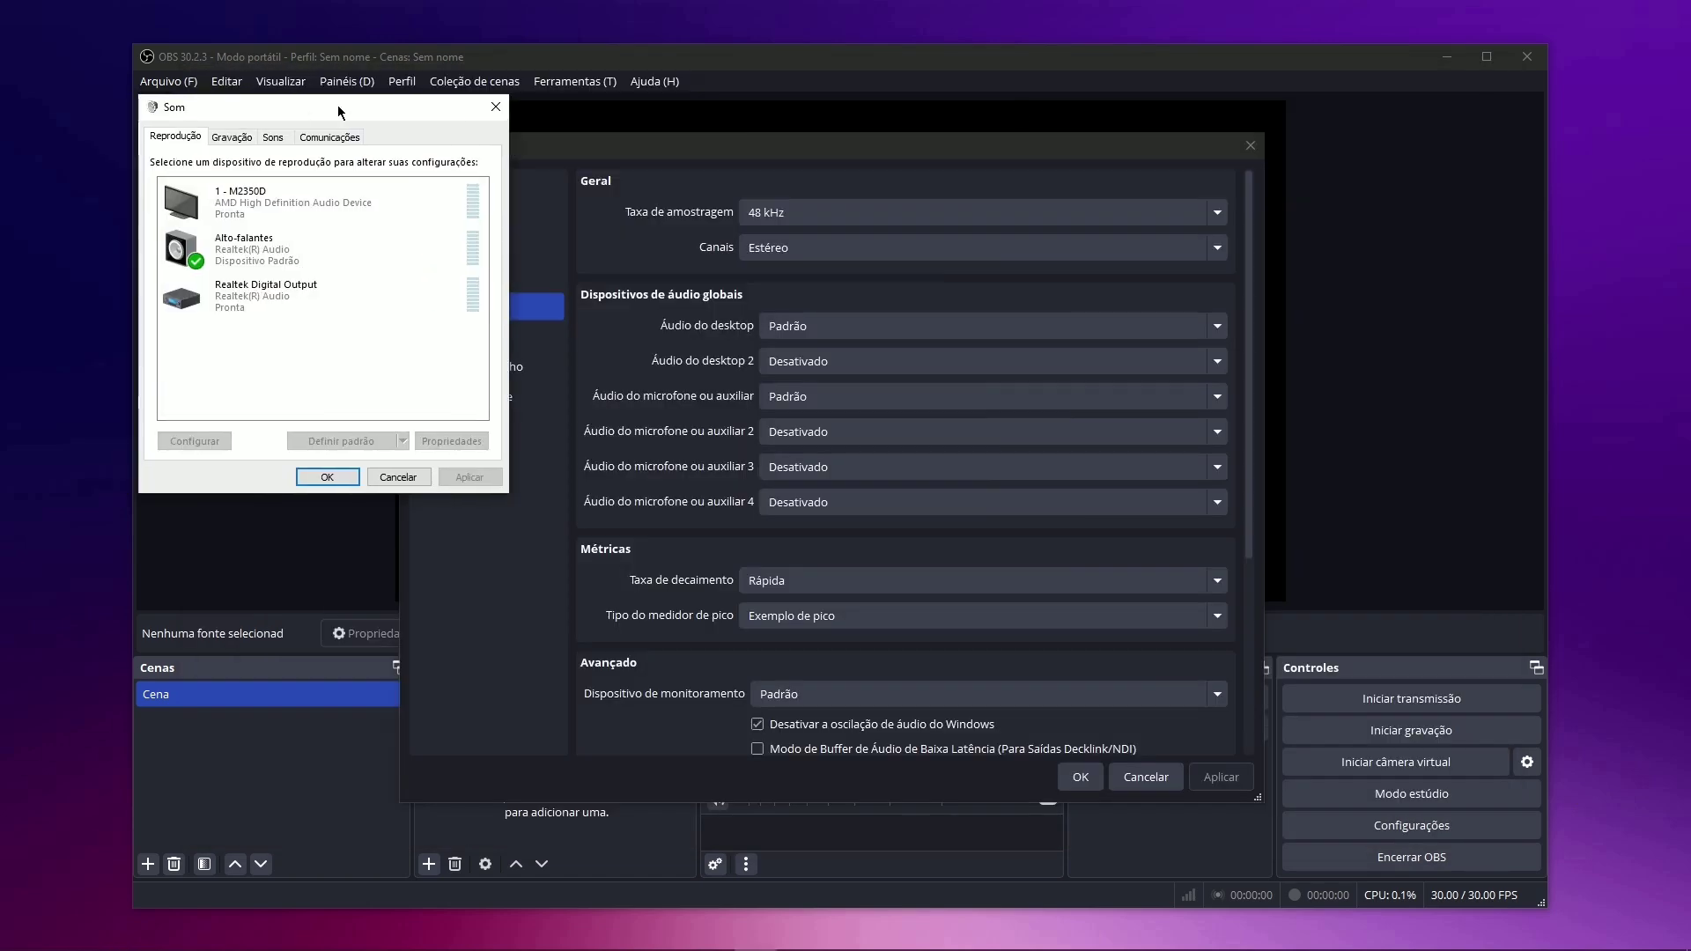
drag(456, 97, 1006, 255)
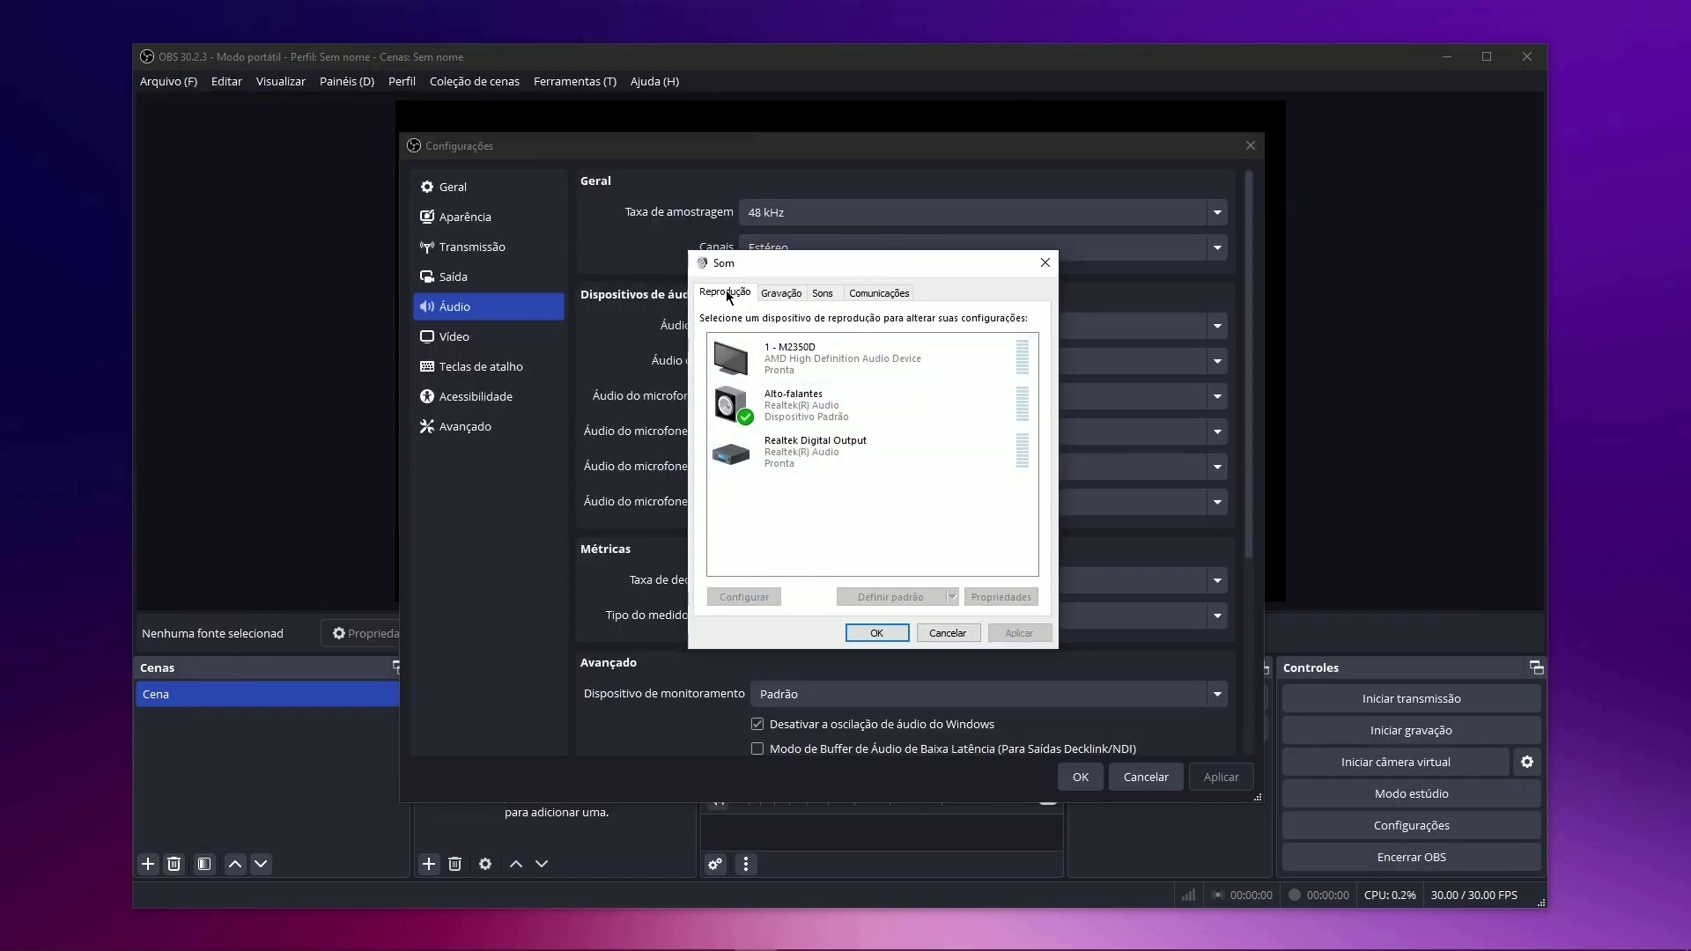
click(779, 293)
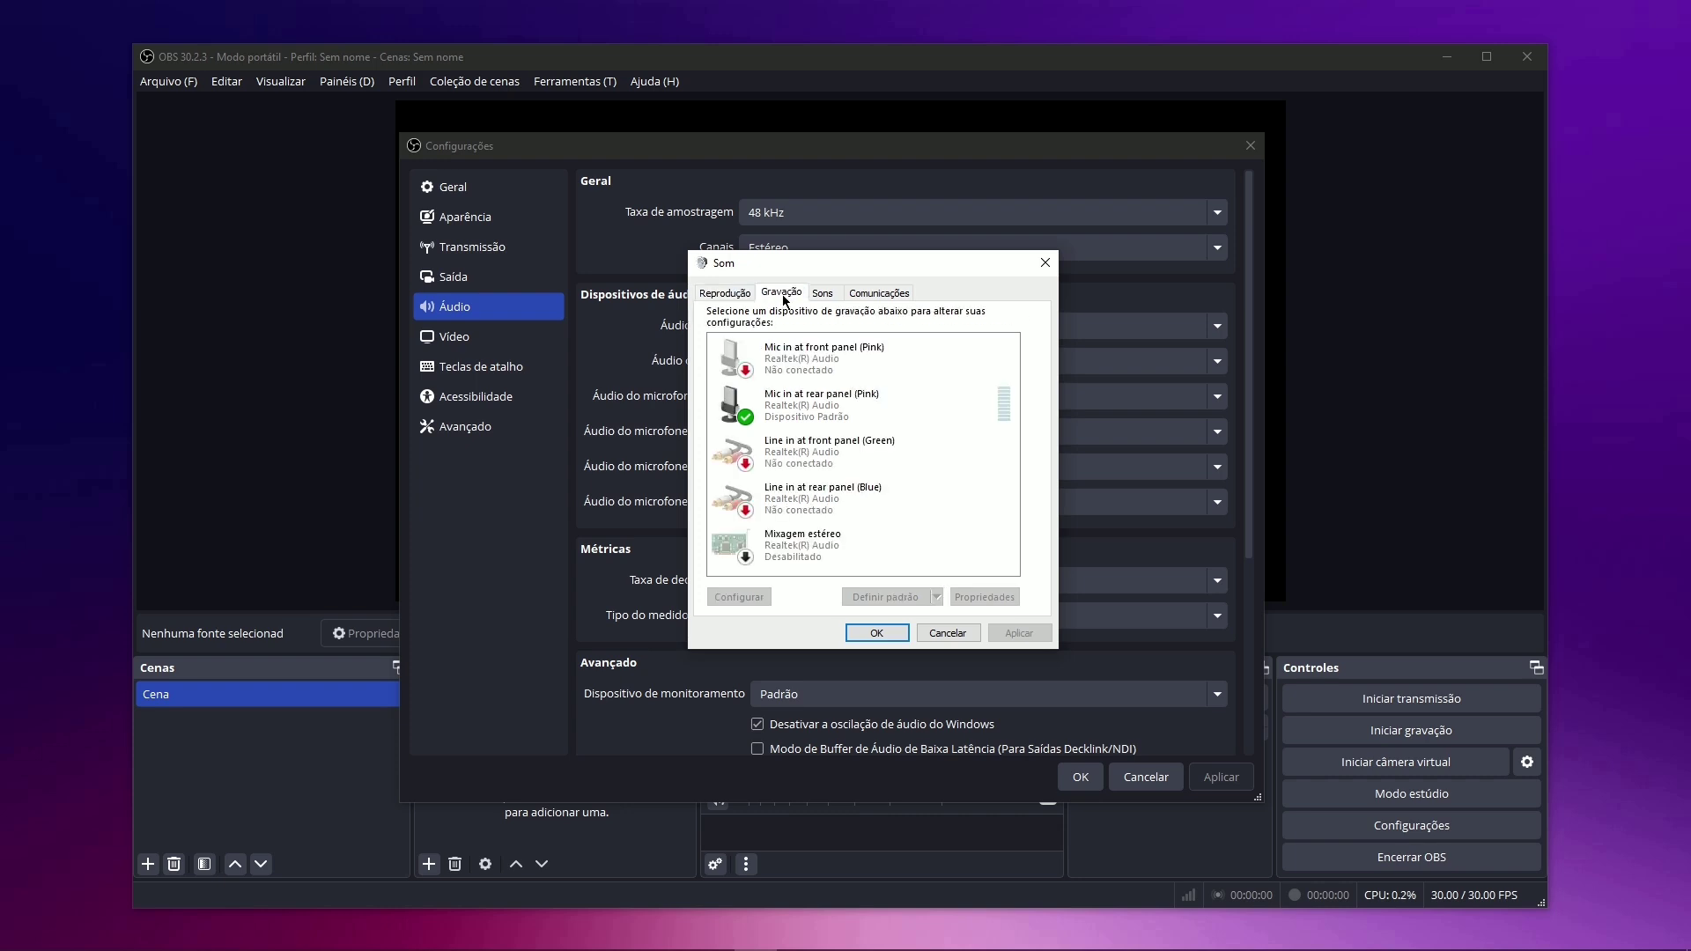
click(822, 294)
click(895, 293)
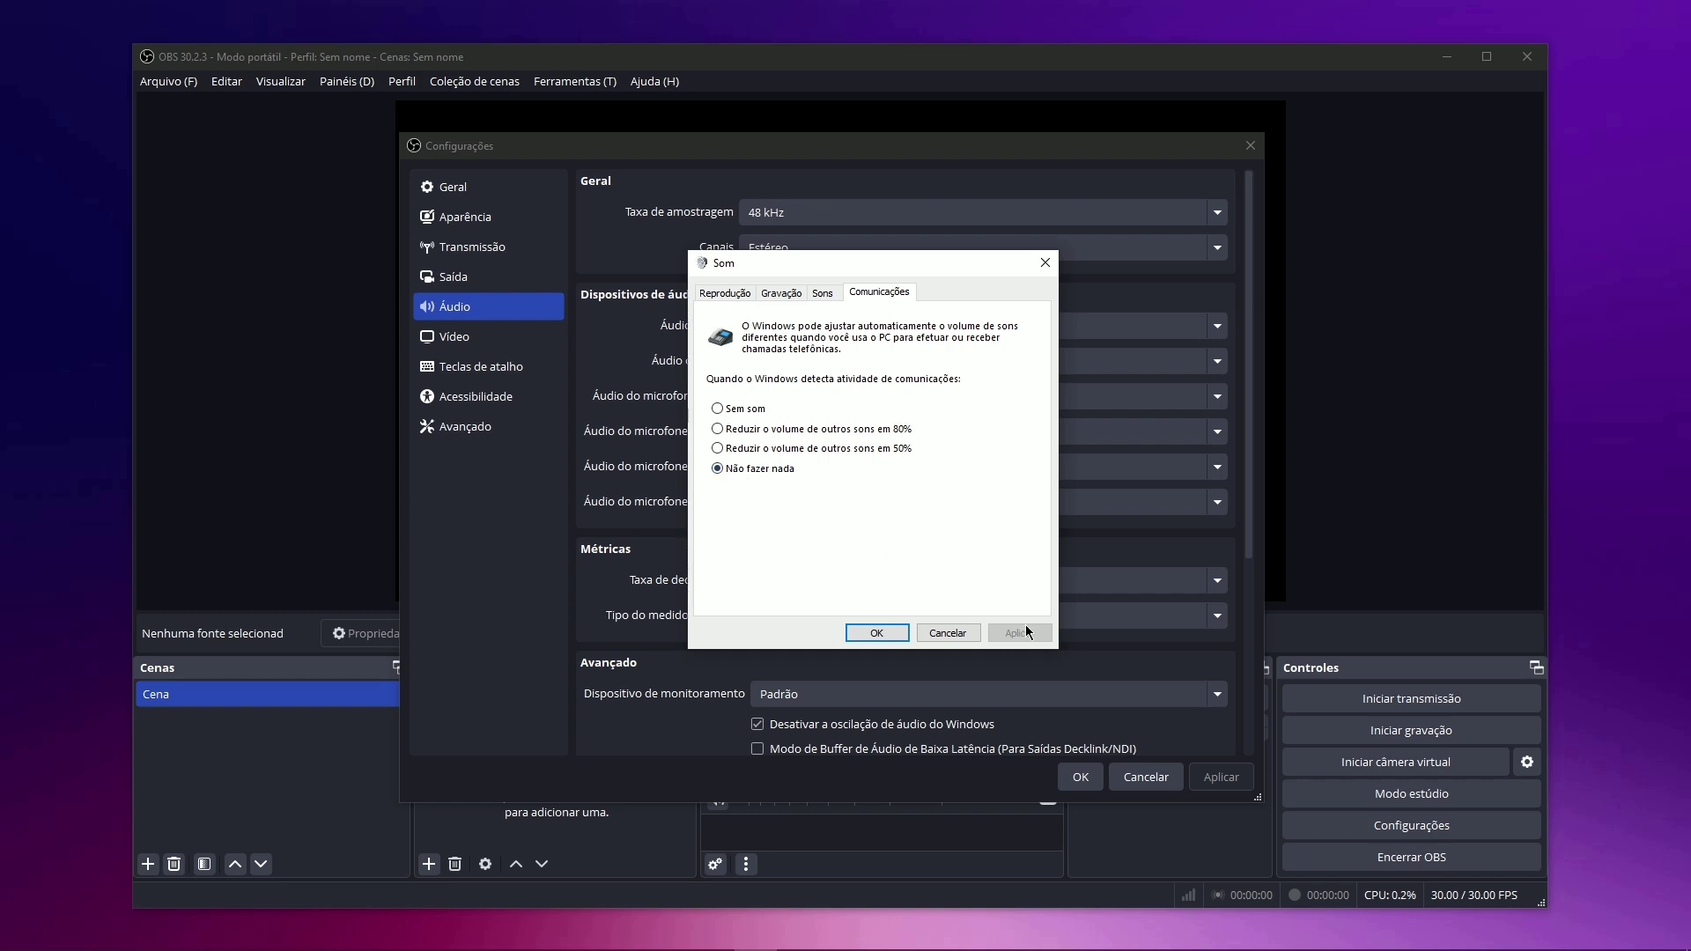
Open the properties of the recording device Mic in at rear panel (Pink) and view its listening, level and advanced settings.
click(782, 293)
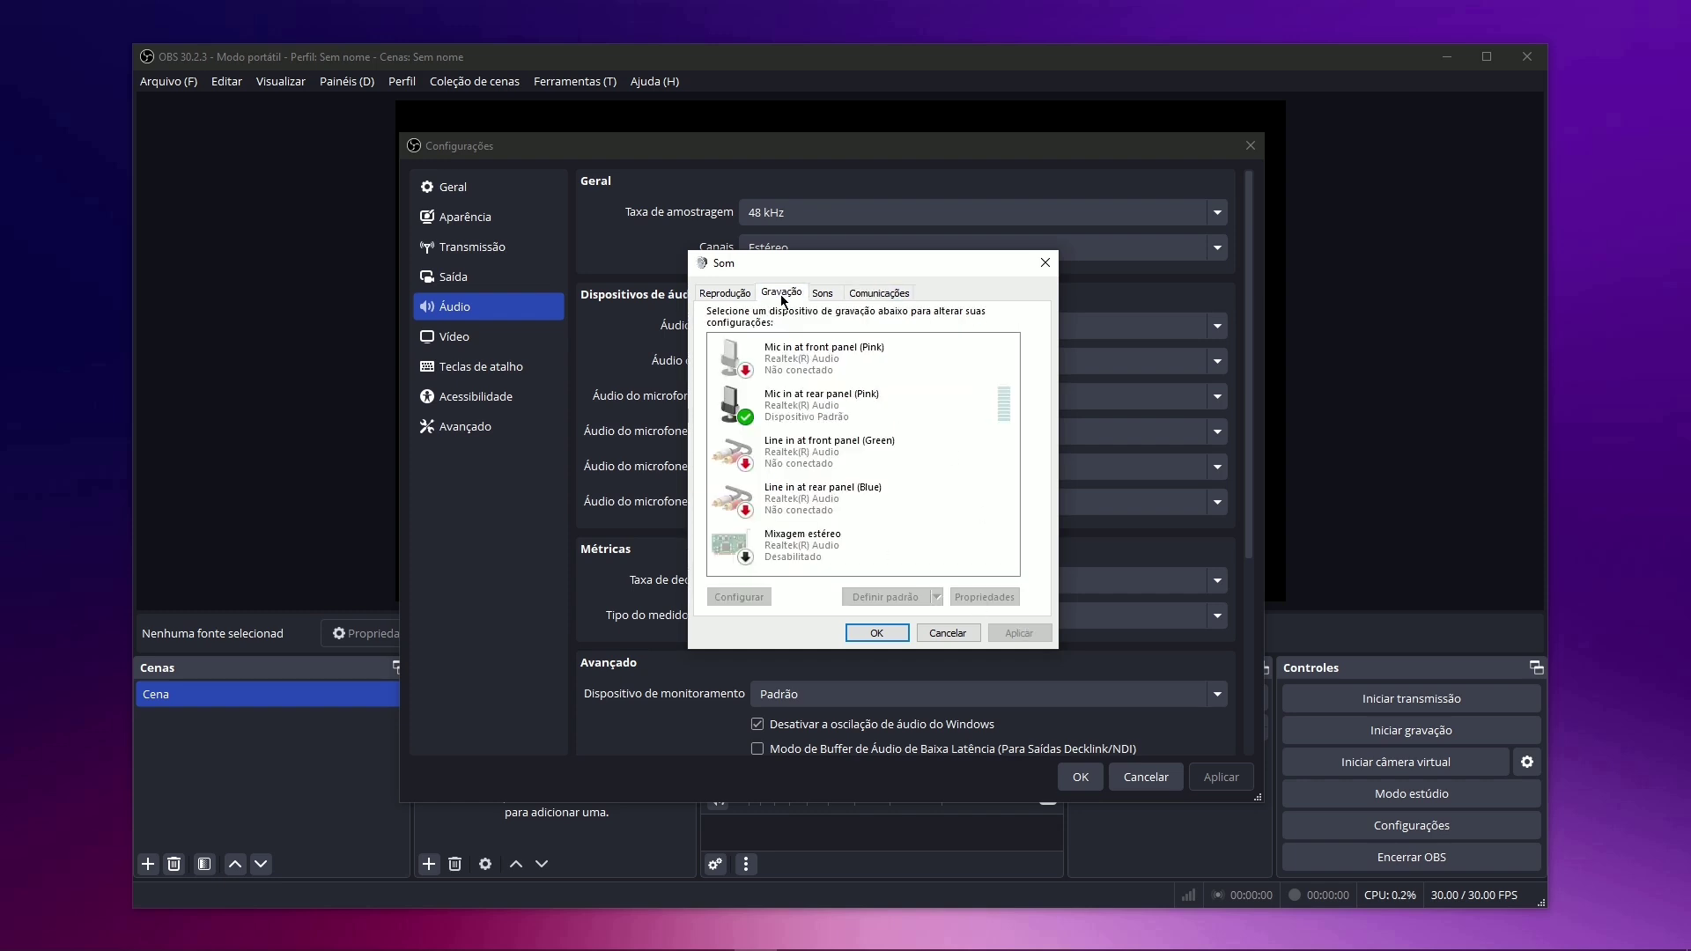
click(783, 409)
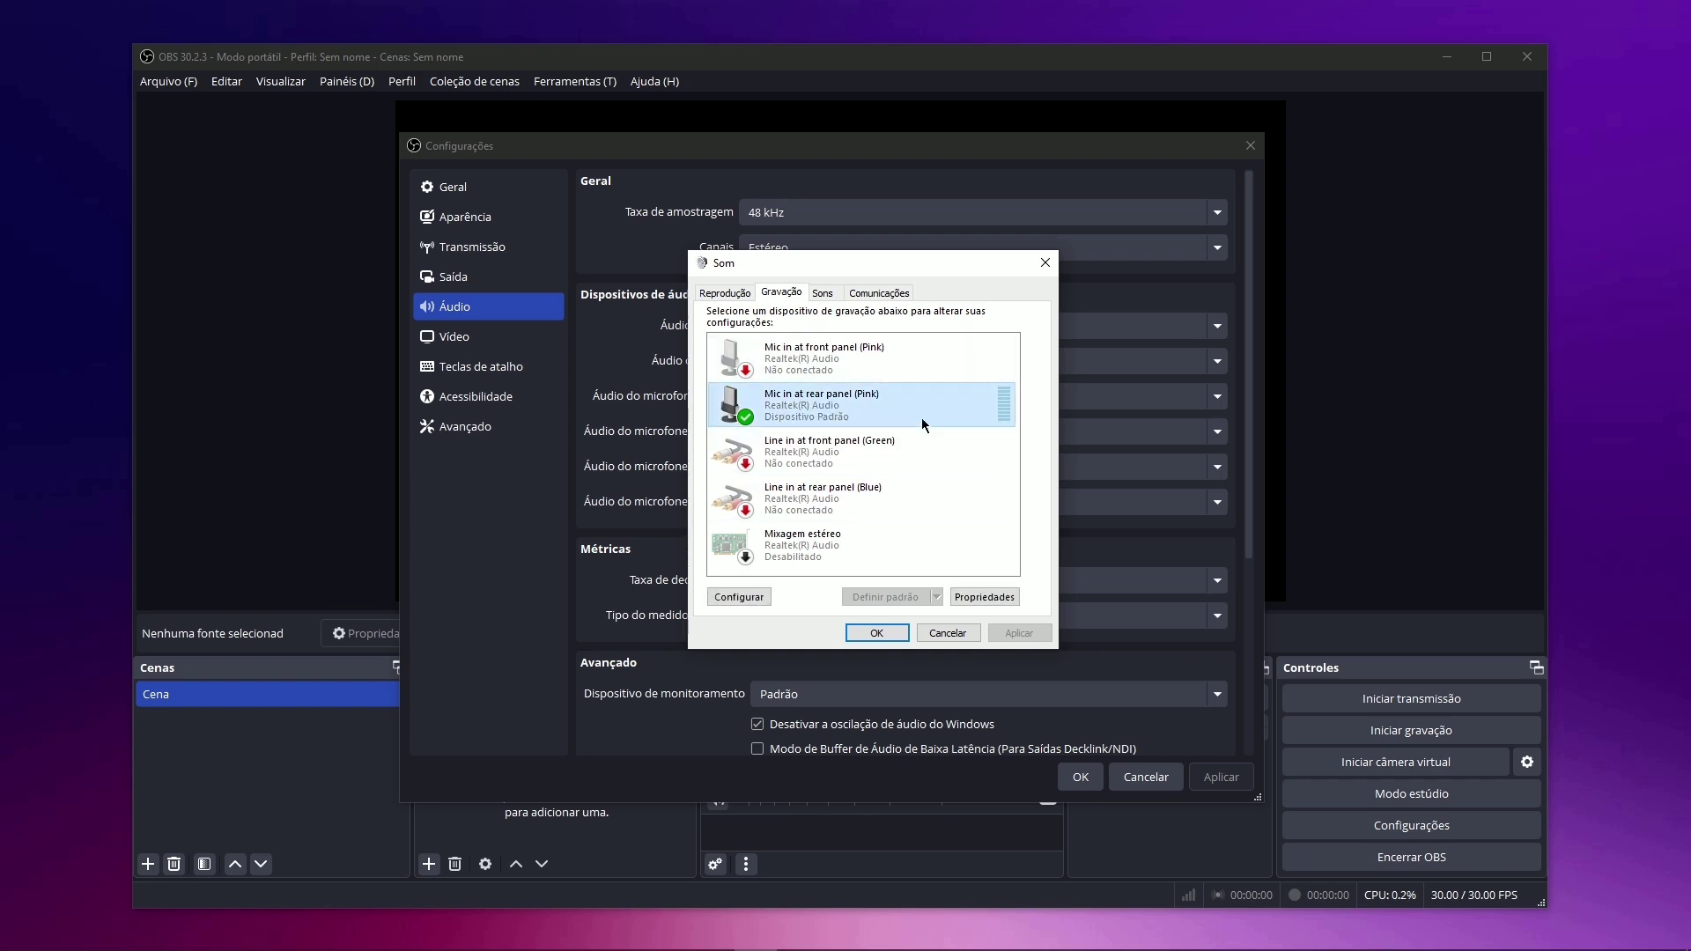
double_click(826, 394)
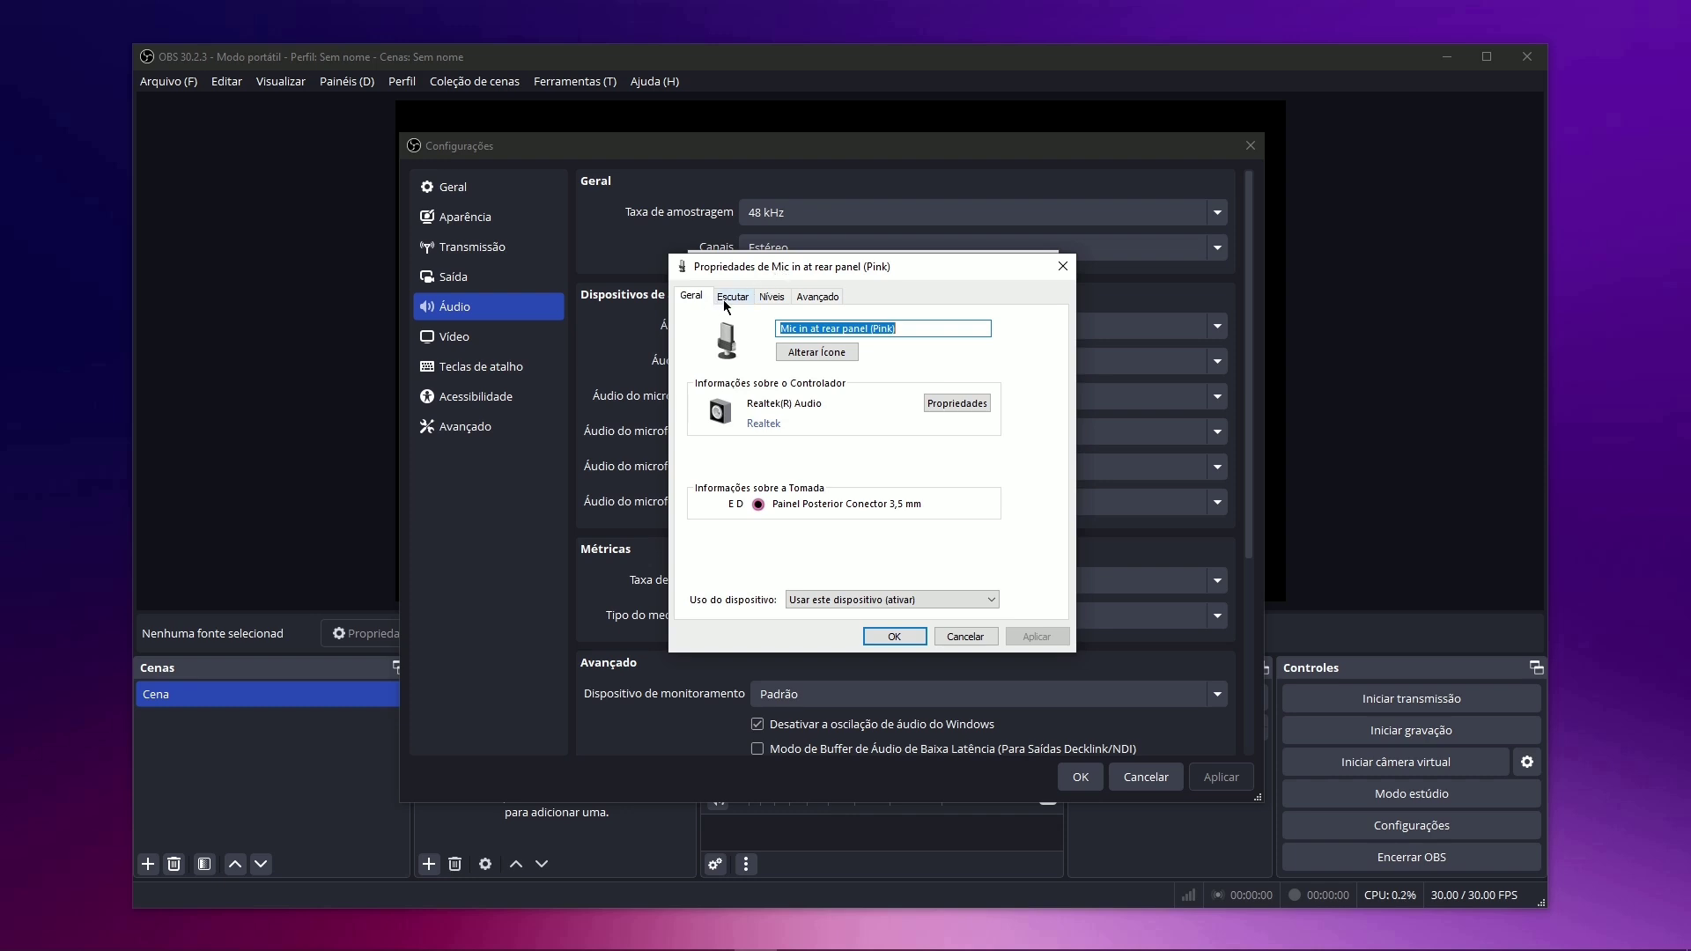
click(727, 300)
click(770, 299)
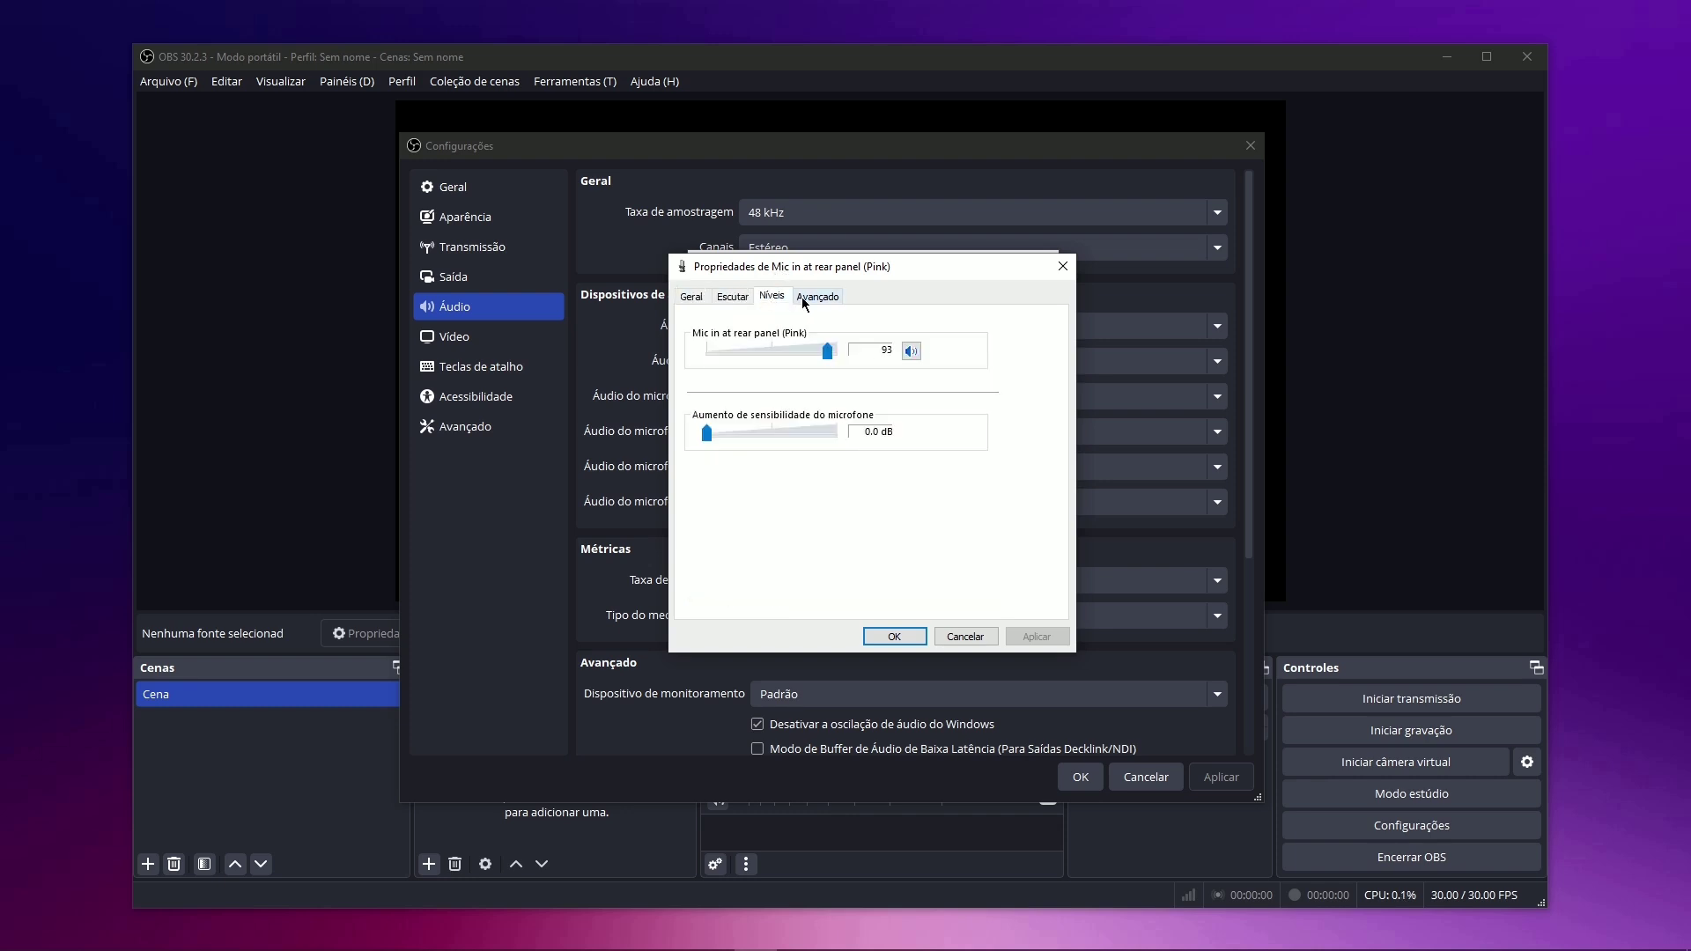
click(804, 301)
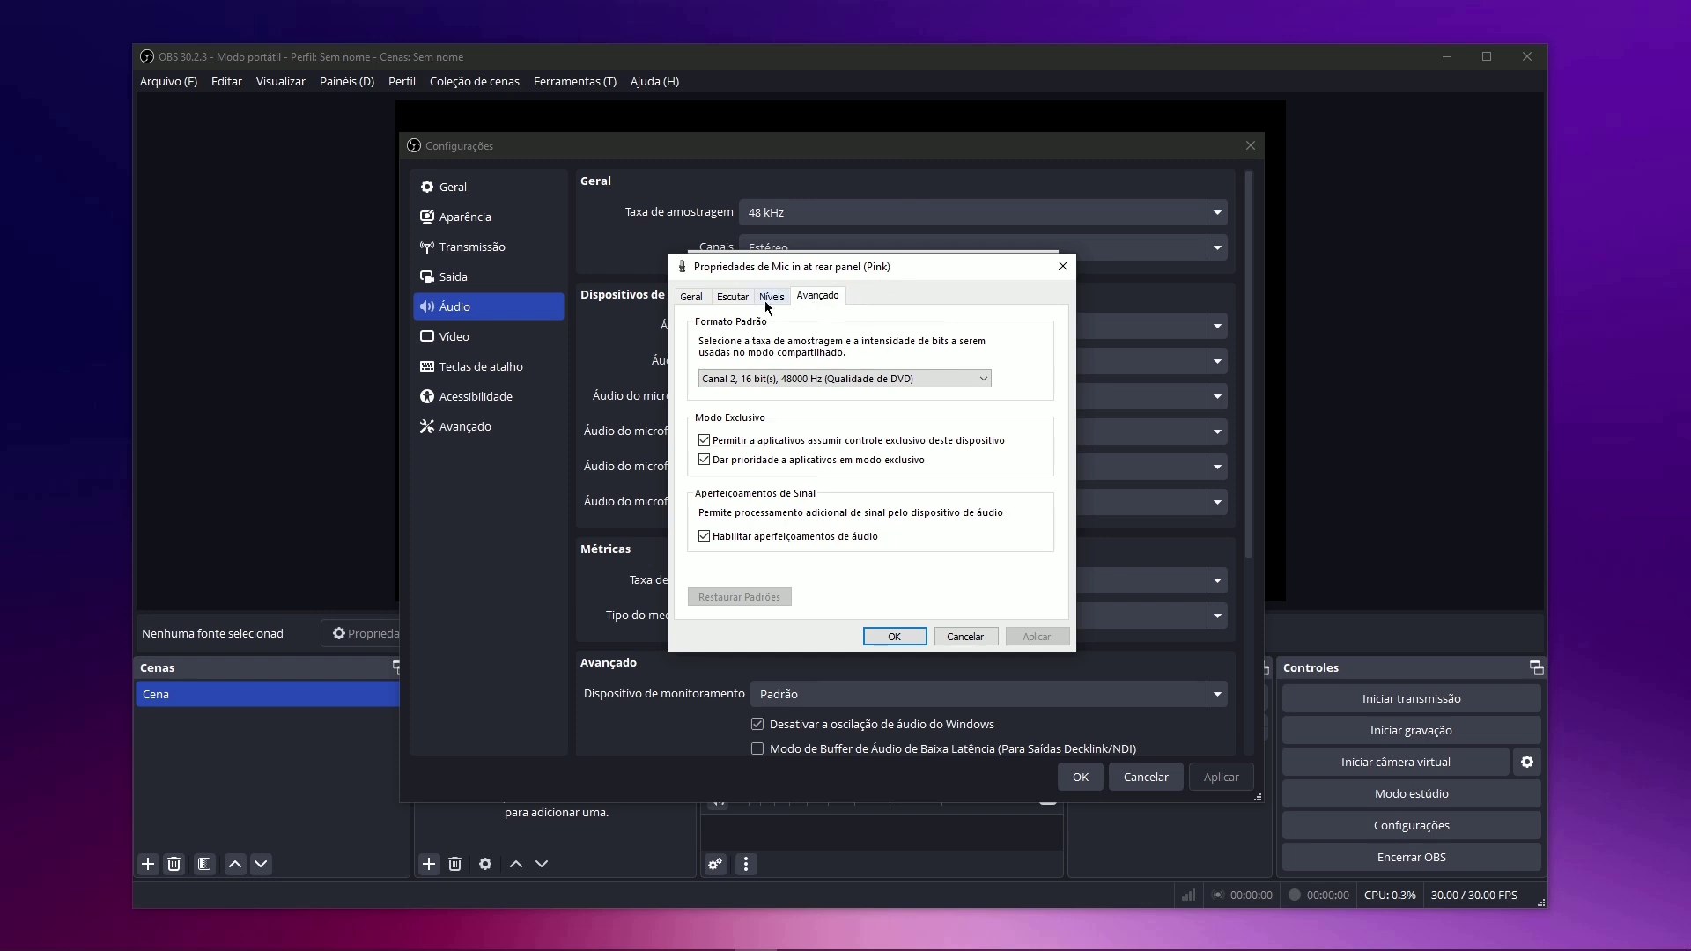
Try Canal 2, 16 bit(s), 48000 Hz (Qualidade de DVD) as the microphone's default format and close the Windows sound dialogs without saving.
click(899, 381)
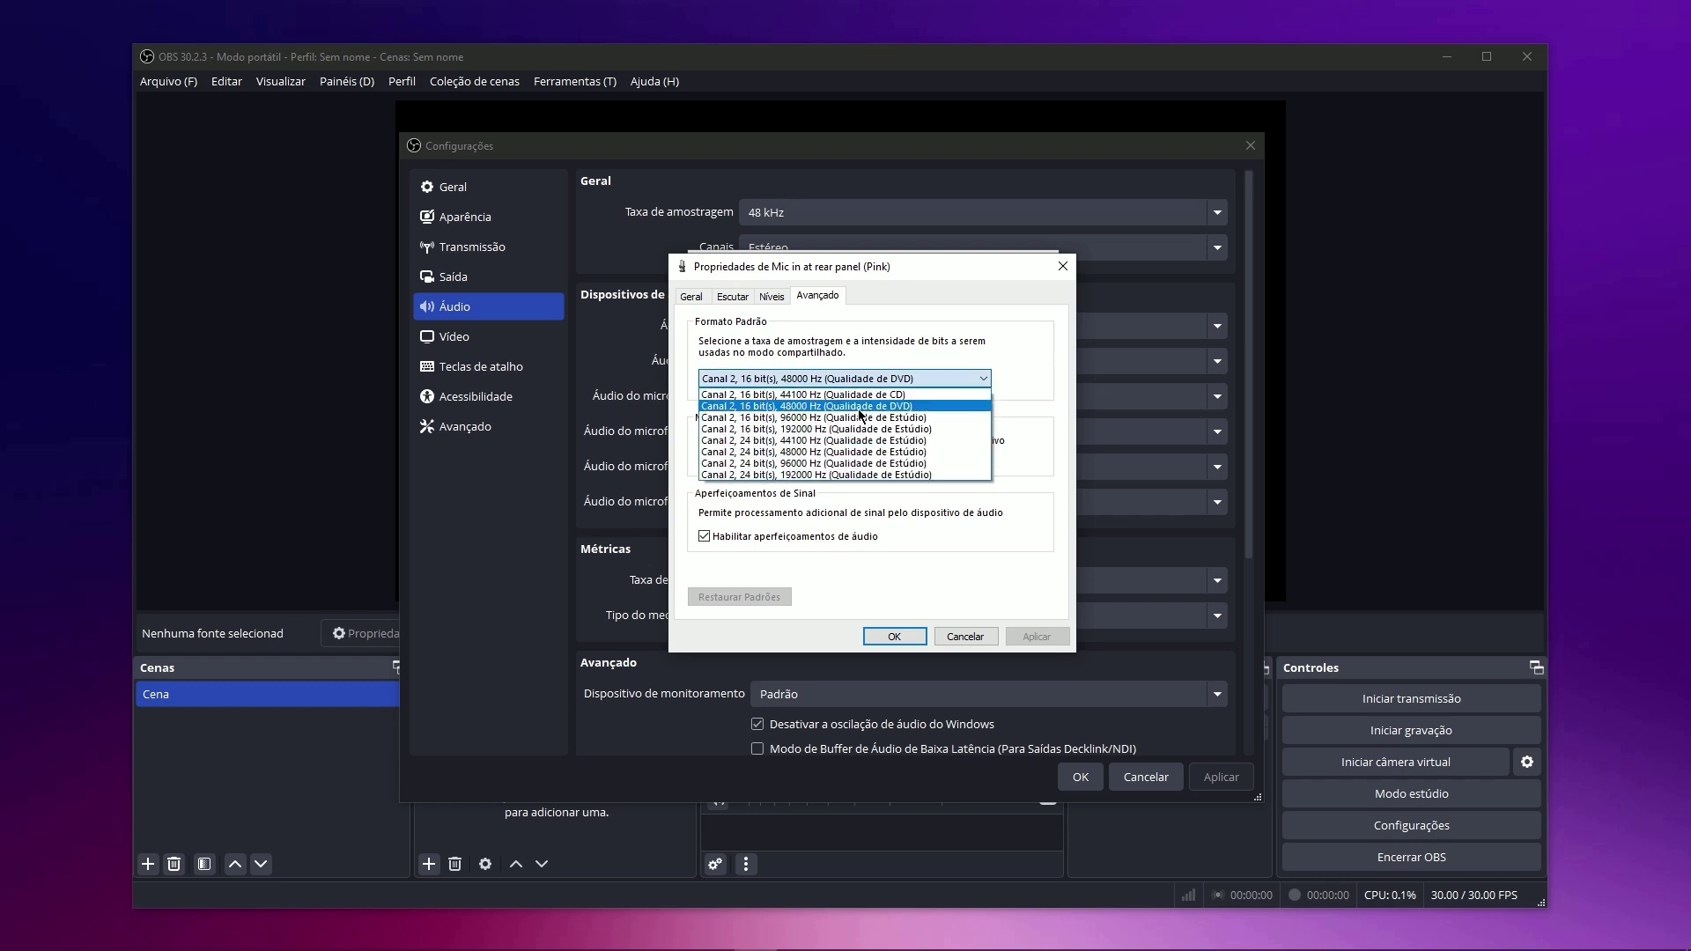
click(797, 411)
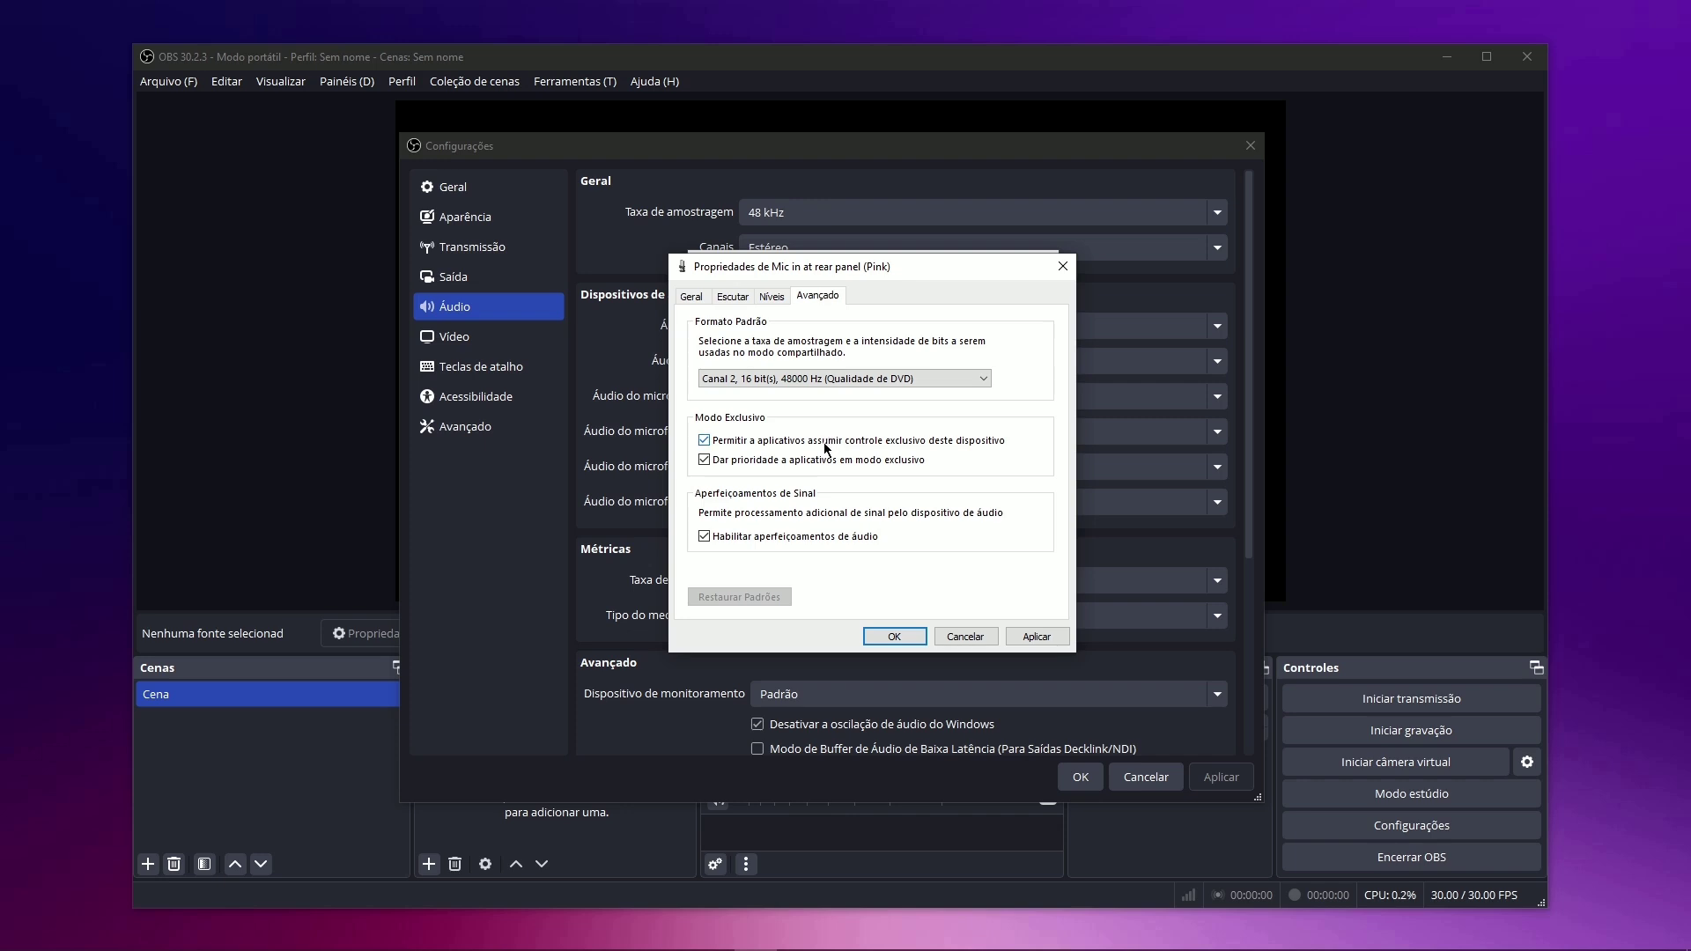
click(835, 384)
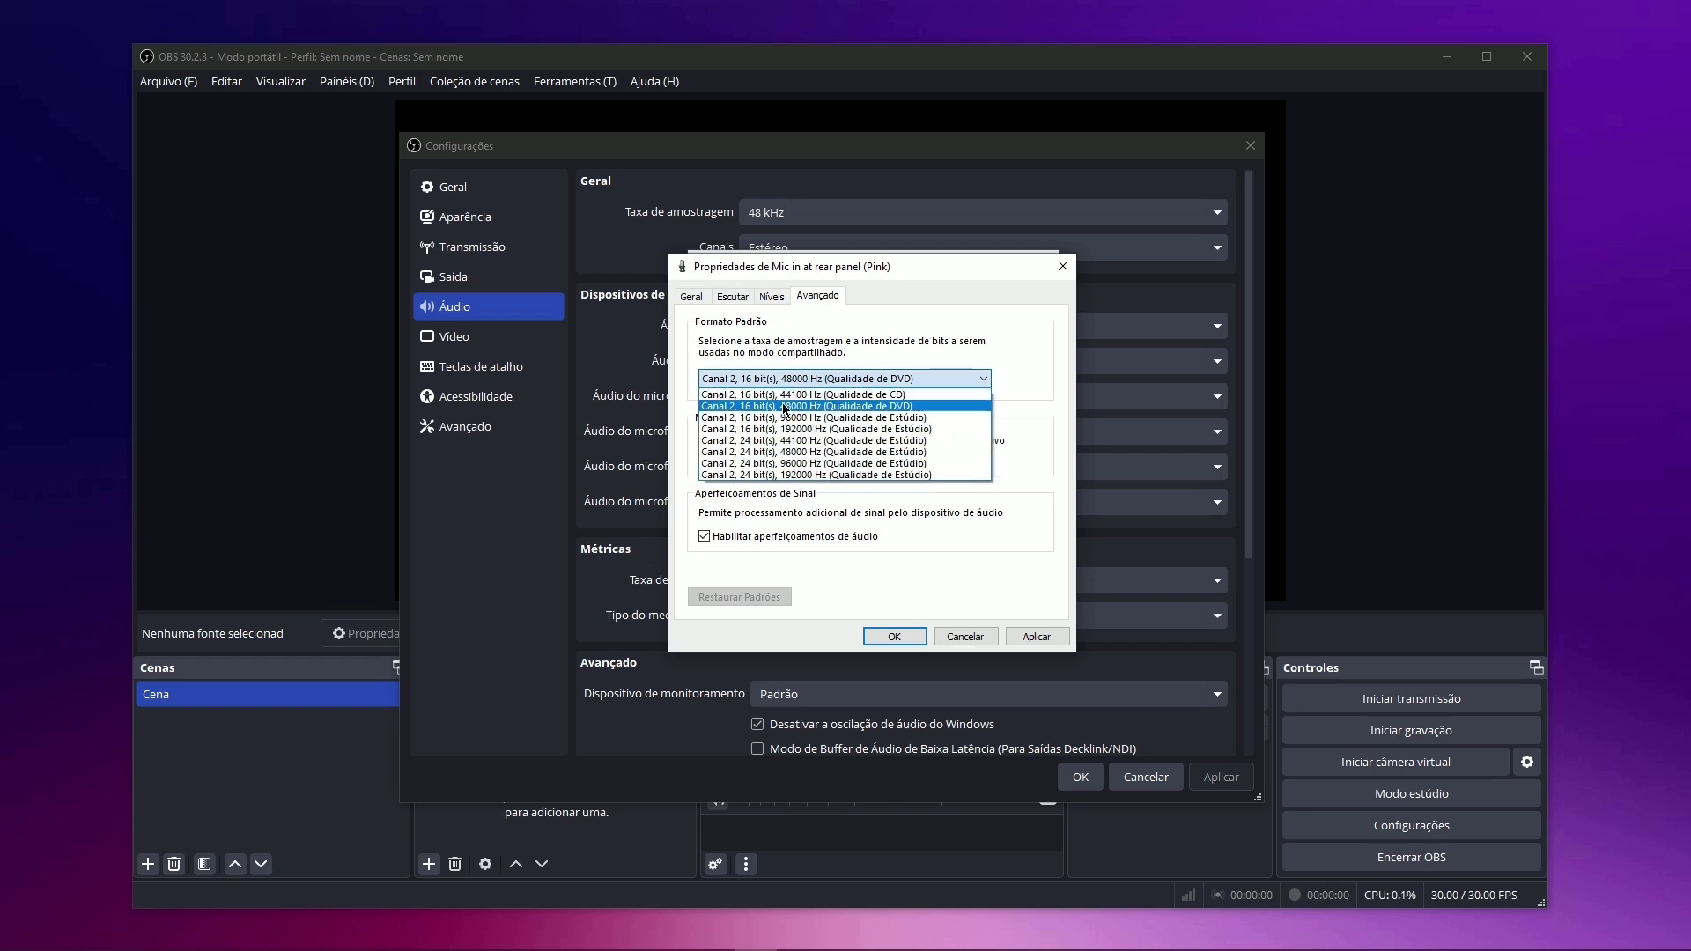
click(805, 406)
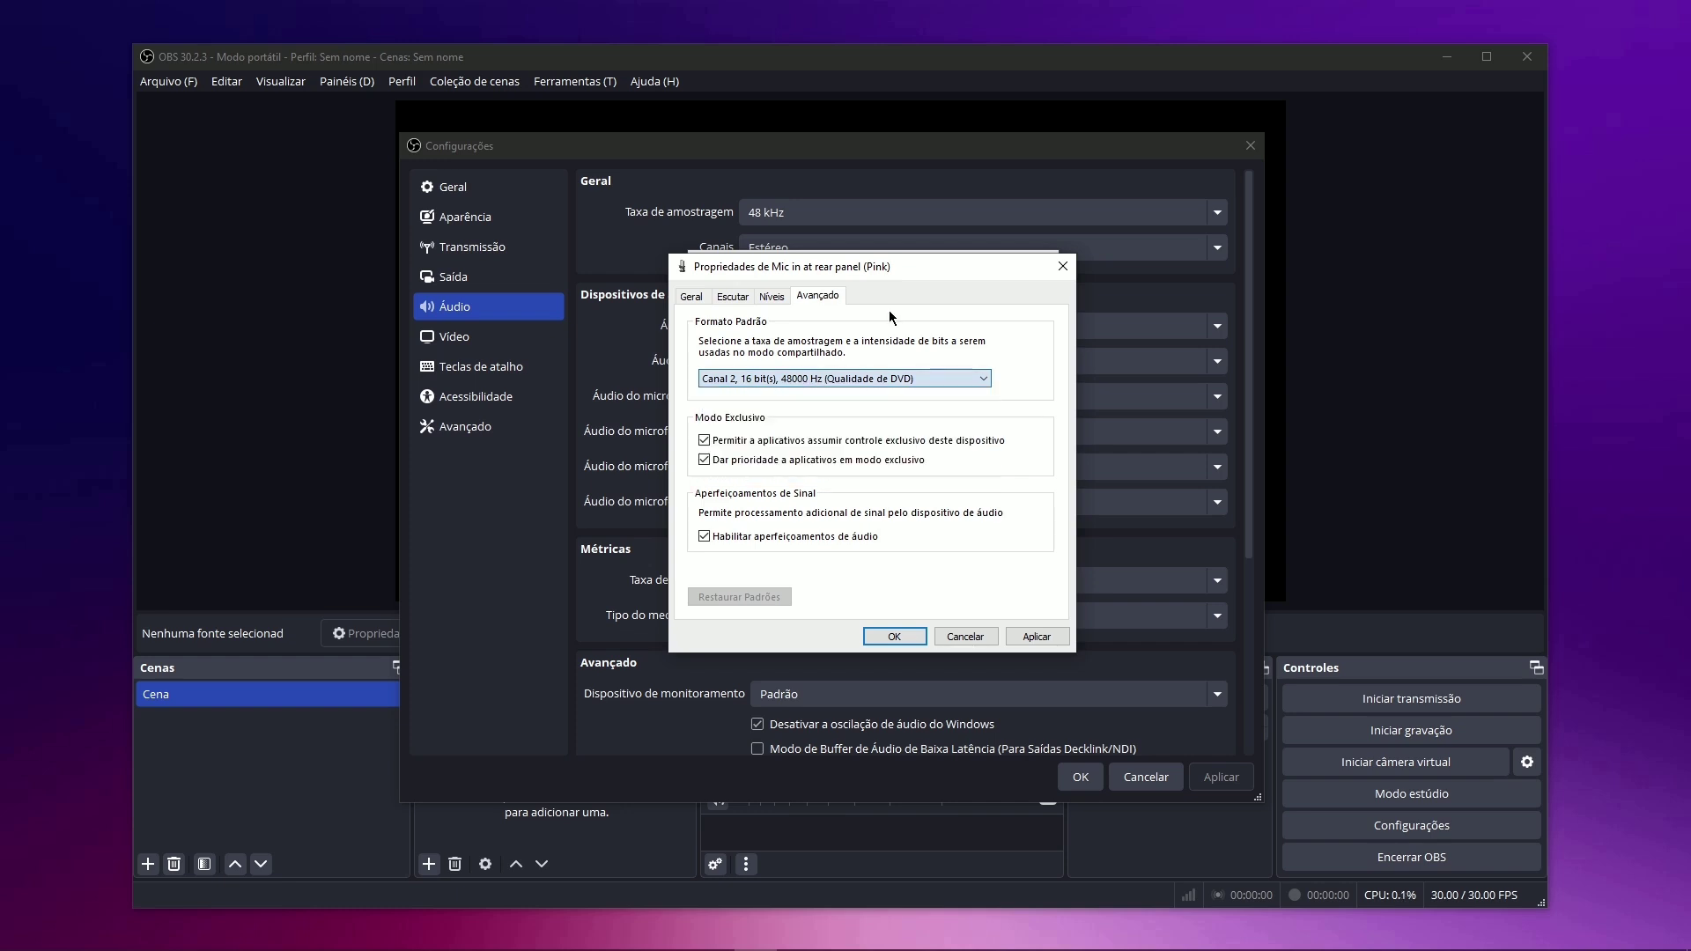
click(805, 380)
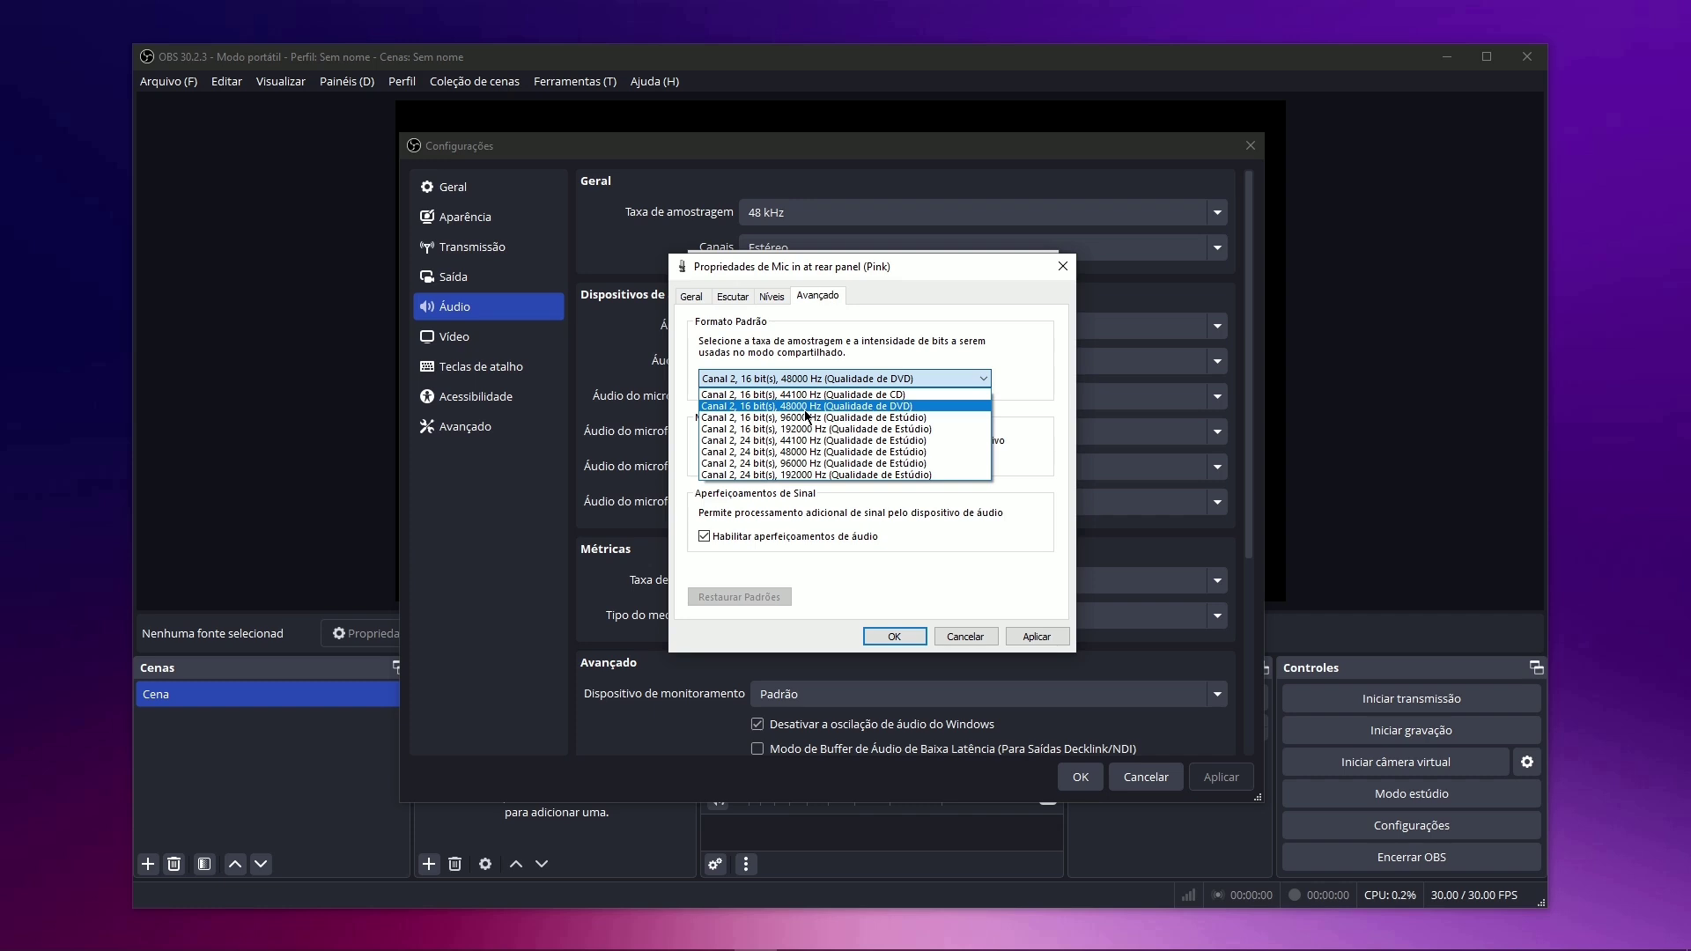
click(805, 408)
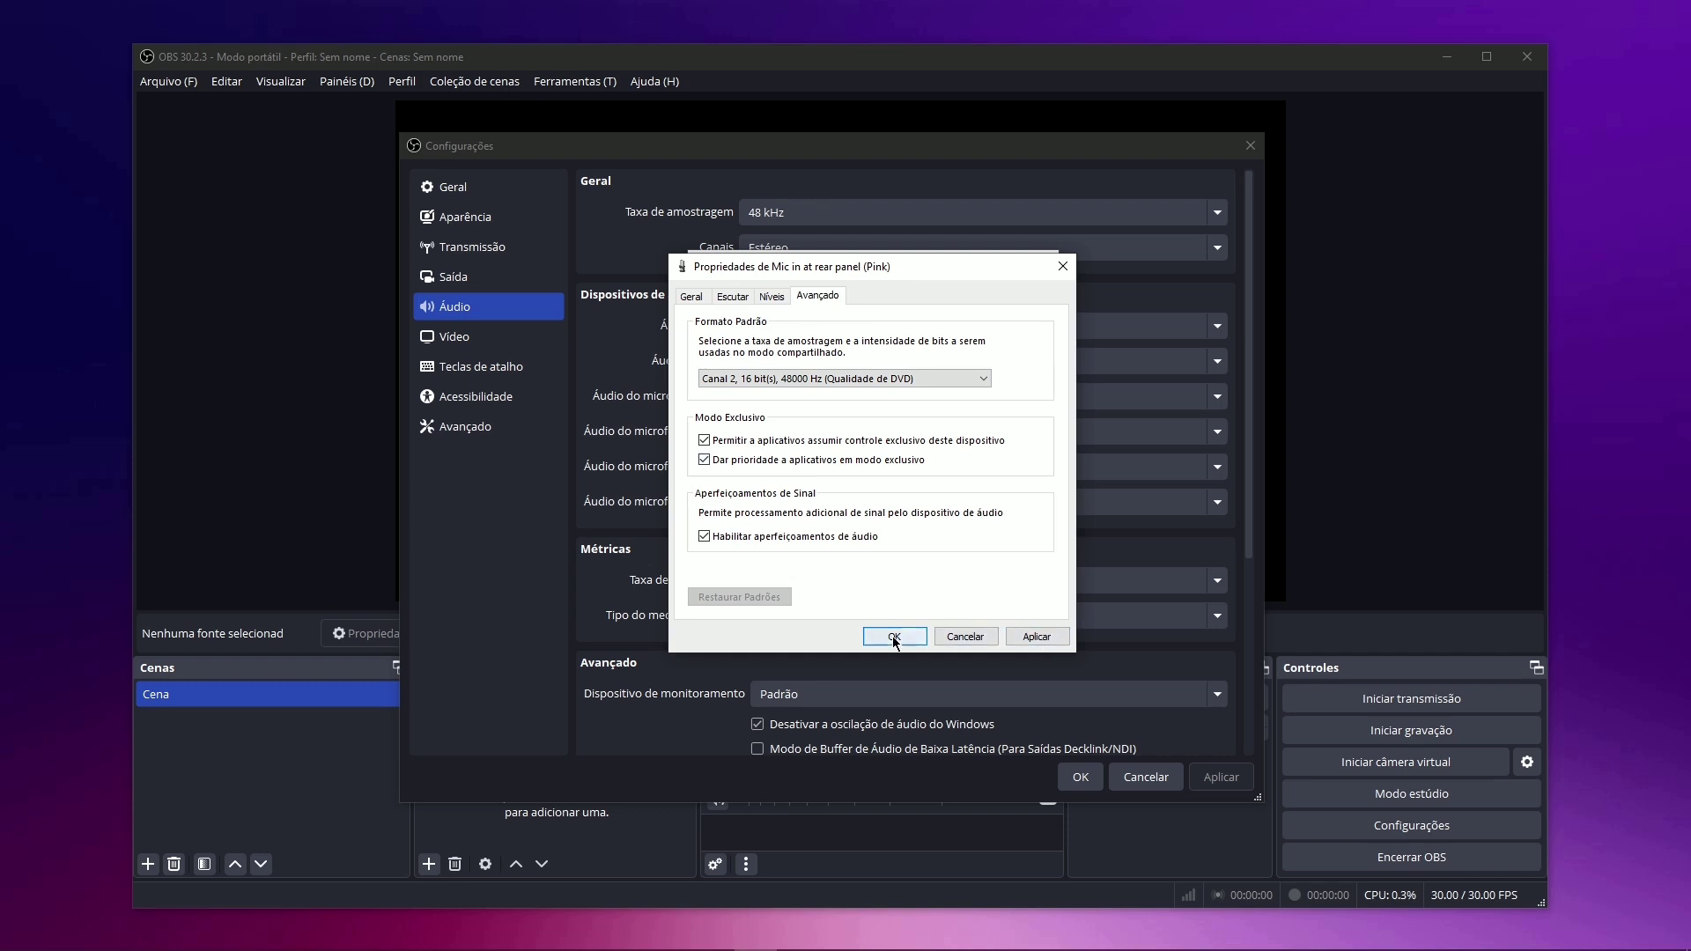
click(944, 637)
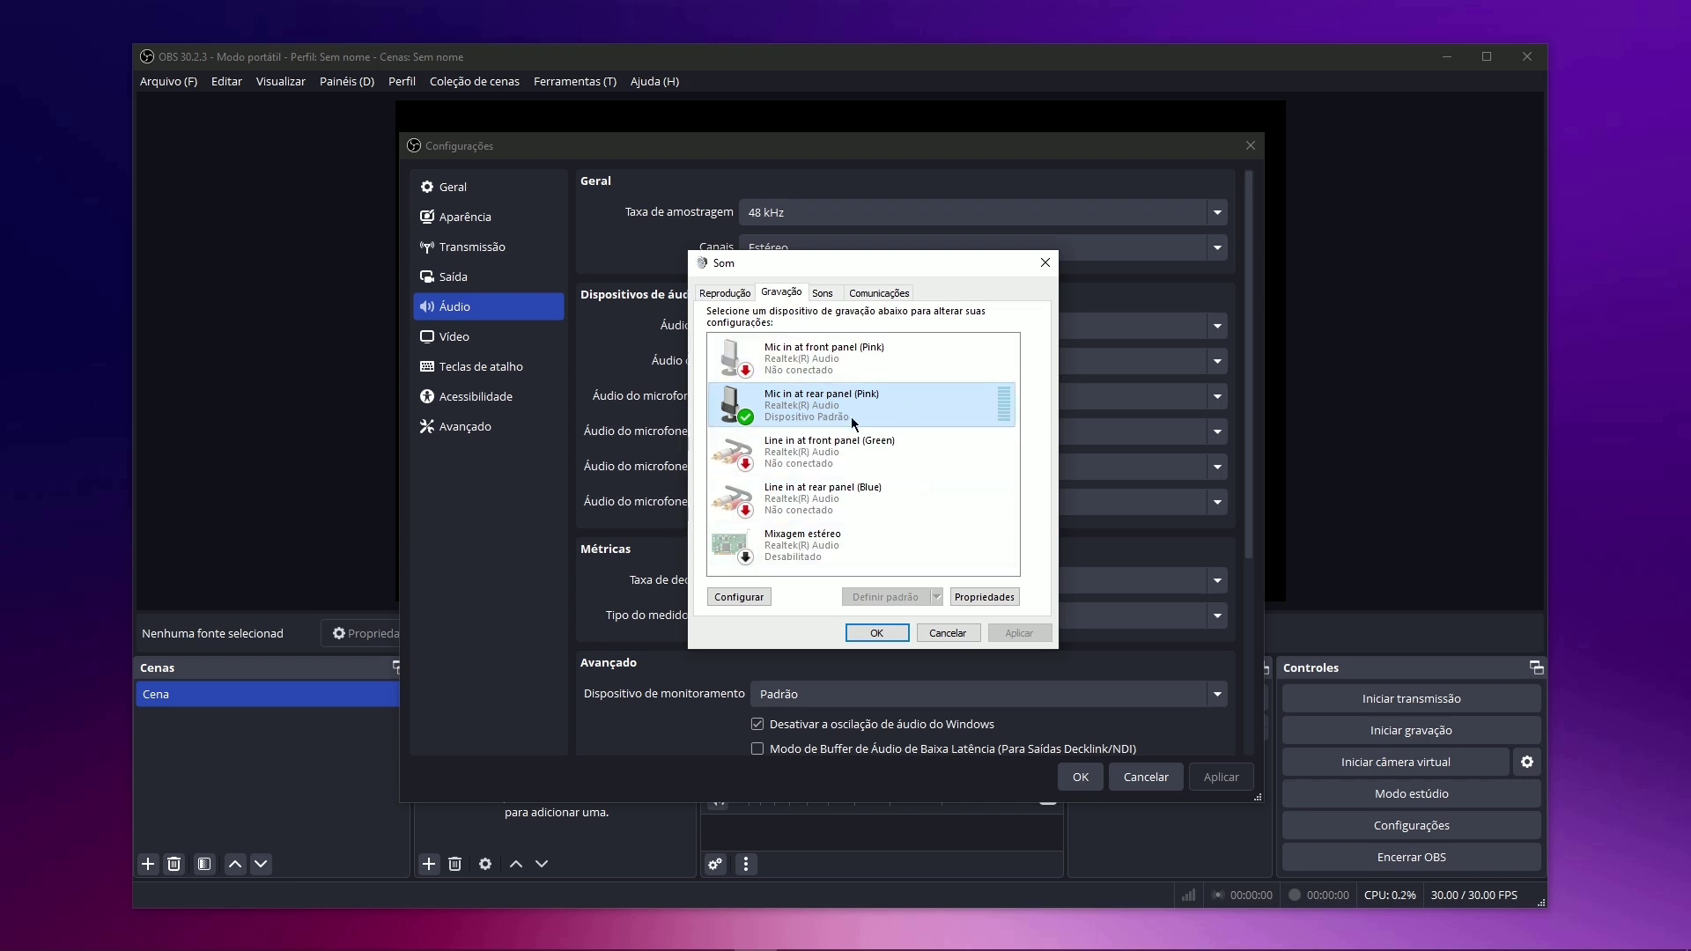
key(Escape)
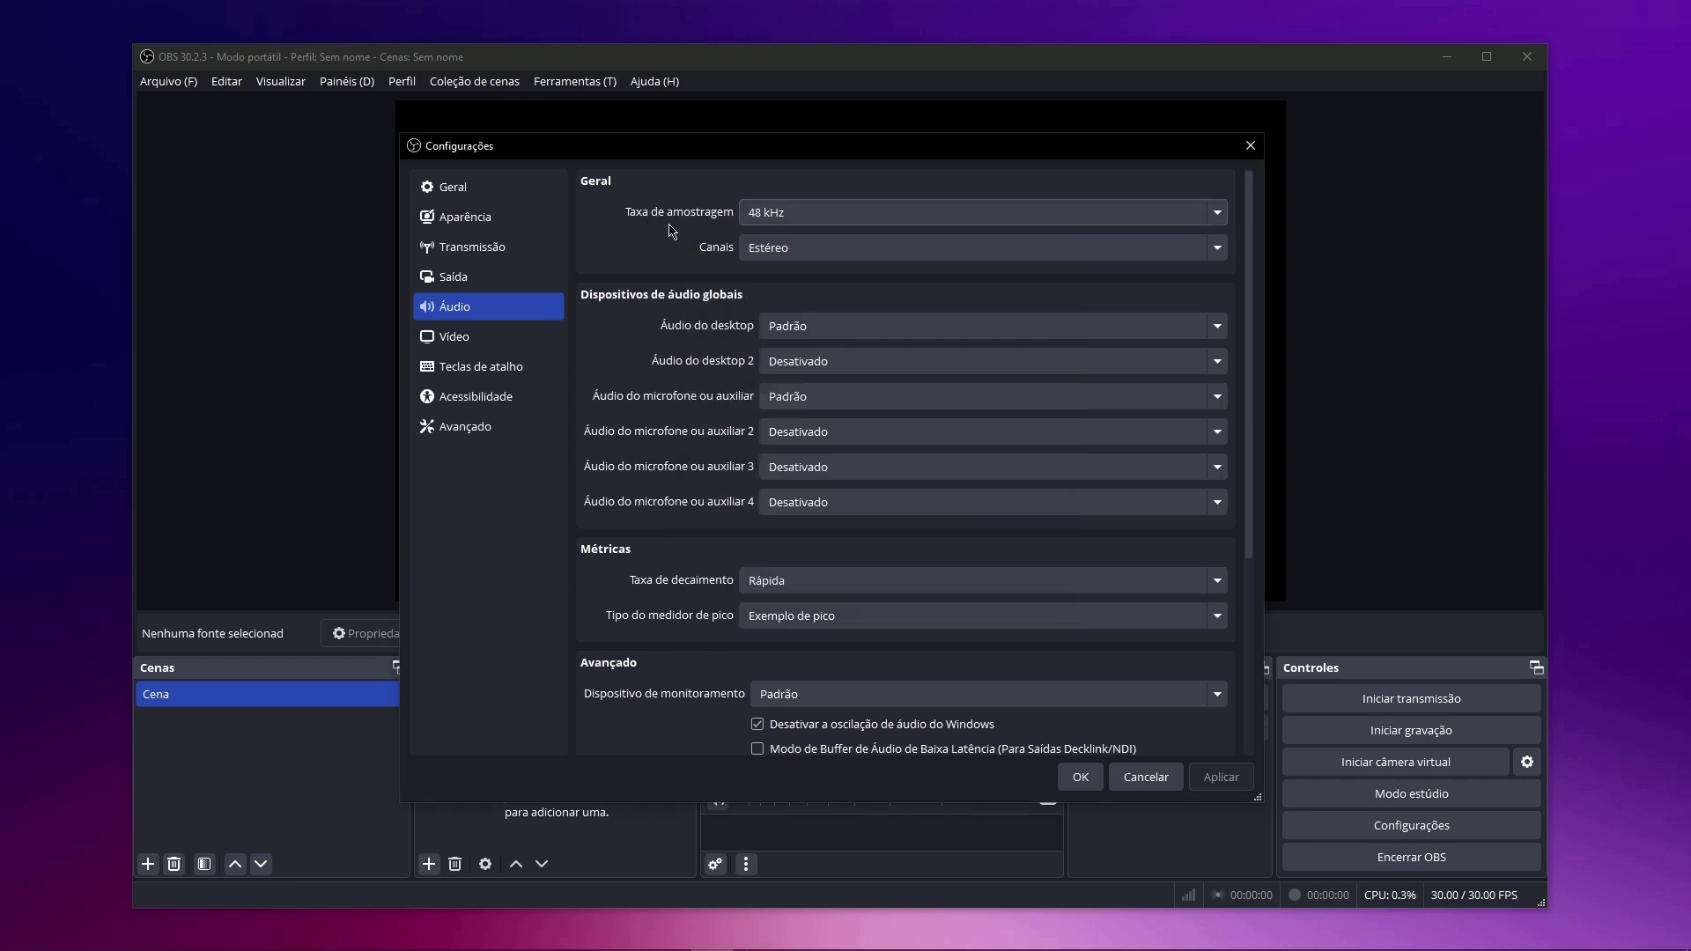
Choose Estéreo channels, set the global desktop audio and microphone devices to Desativado, and apply the audio settings.
click(819, 255)
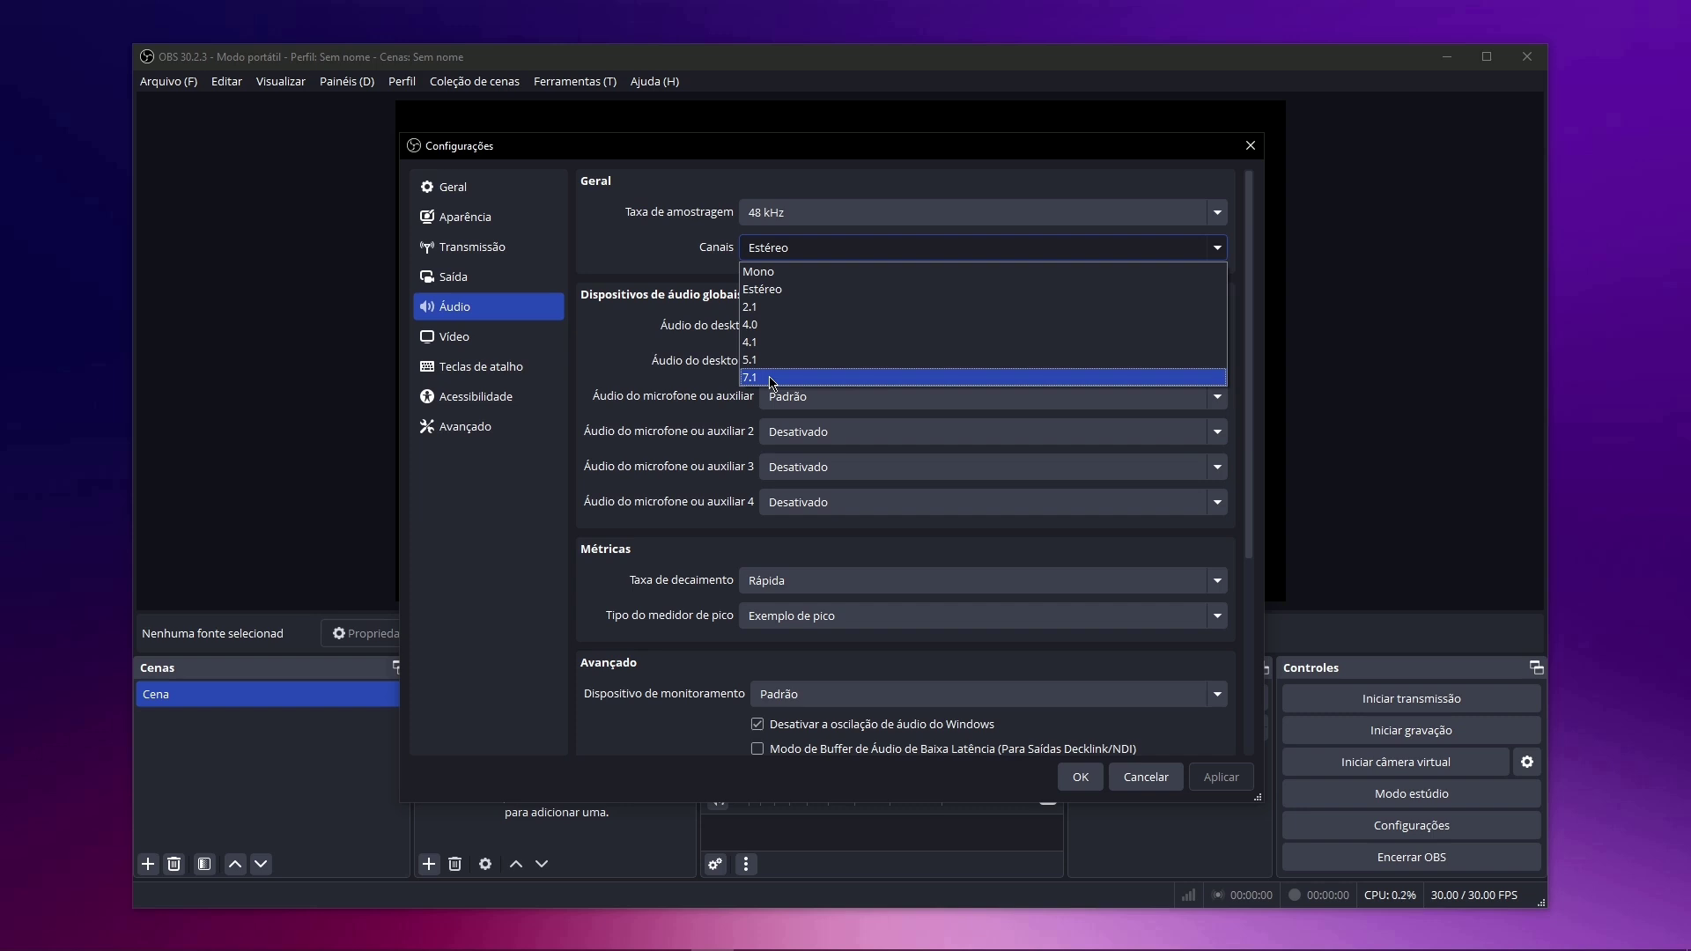
click(775, 291)
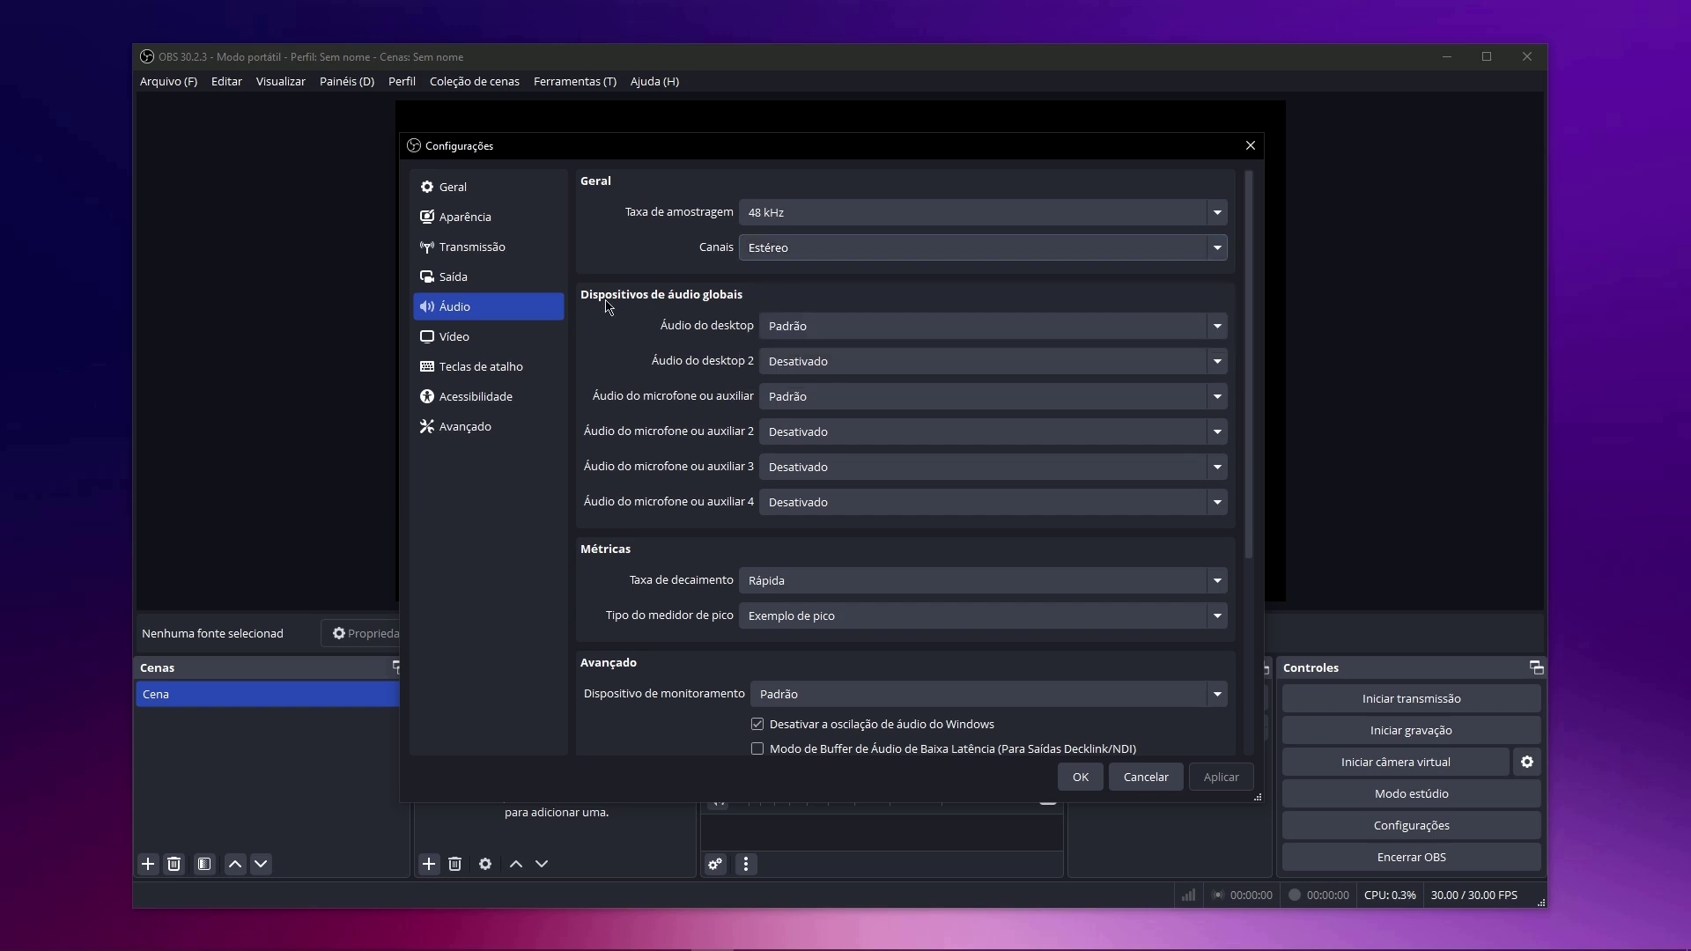
click(803, 326)
click(798, 345)
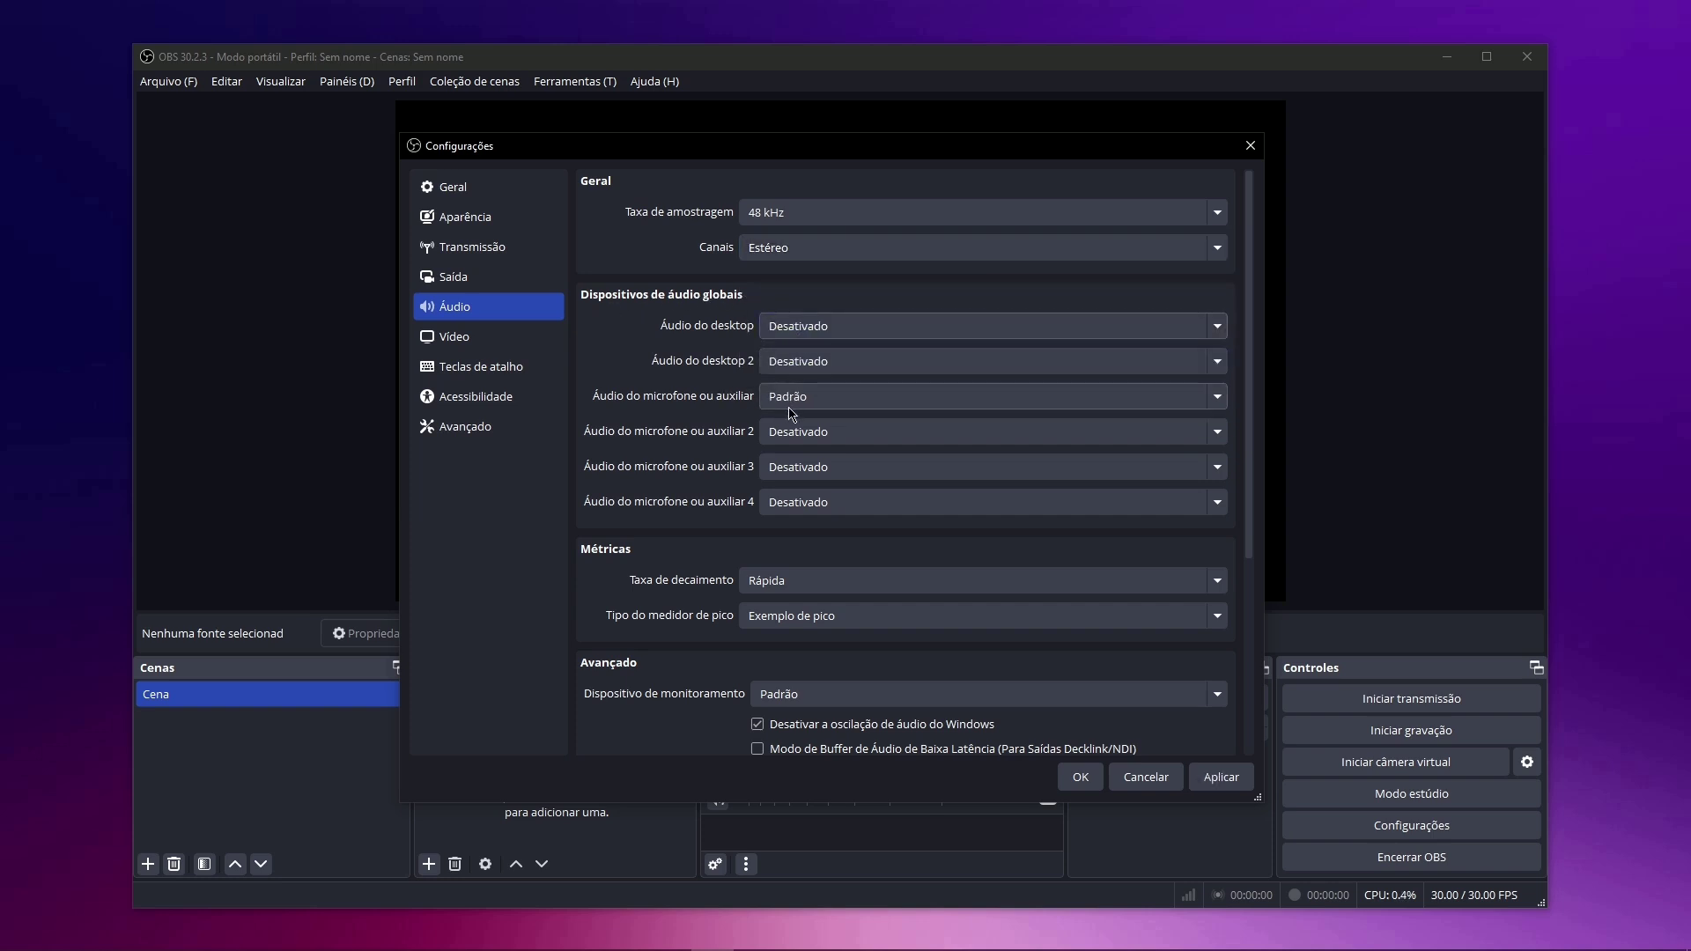
click(789, 400)
click(793, 418)
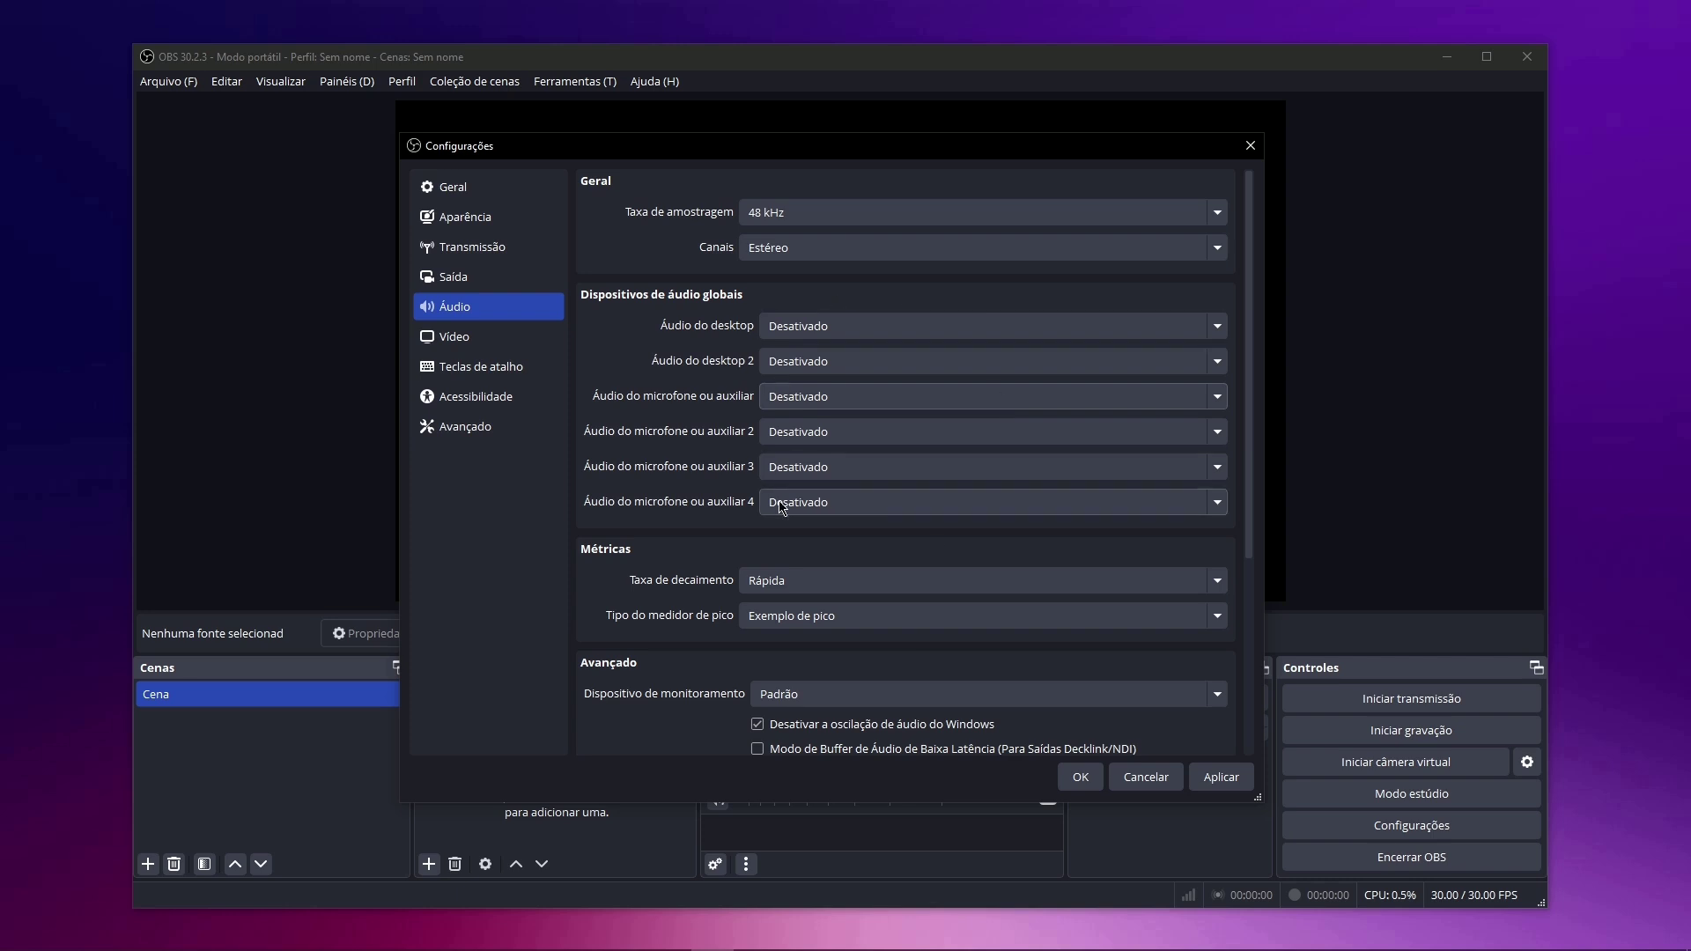
scroll(919, 360, down, 1)
click(1221, 776)
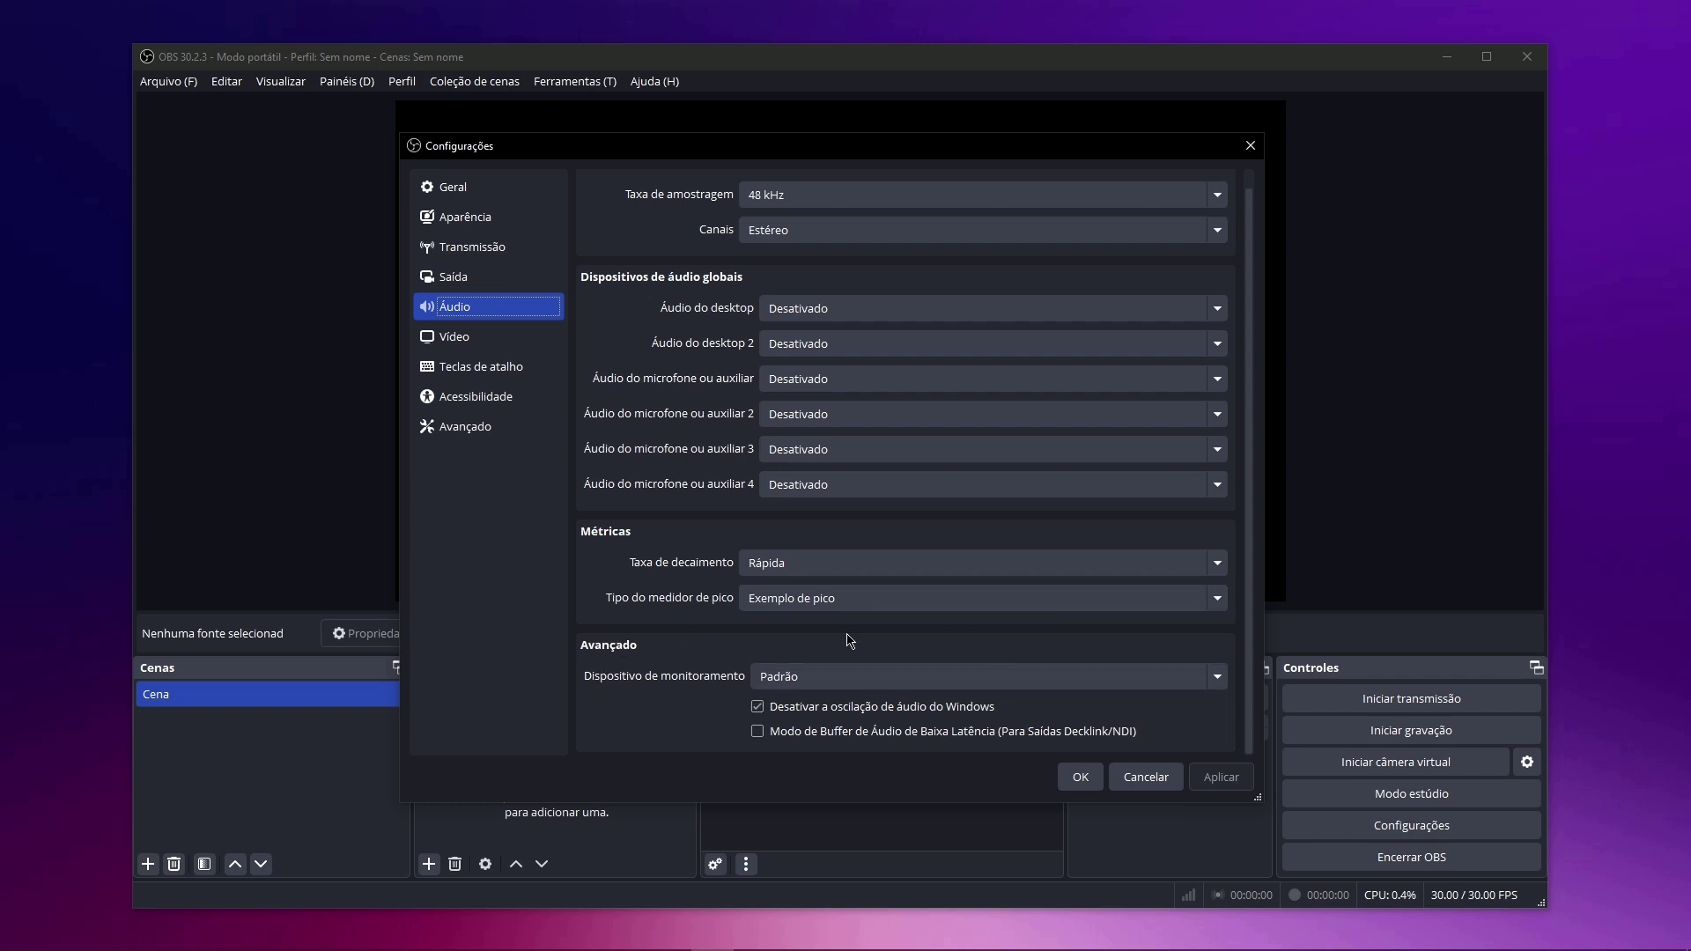
Check the monitor's resolution in the Windows display settings and choose 1920x1080 as the base resolution in the video settings.
click(466, 349)
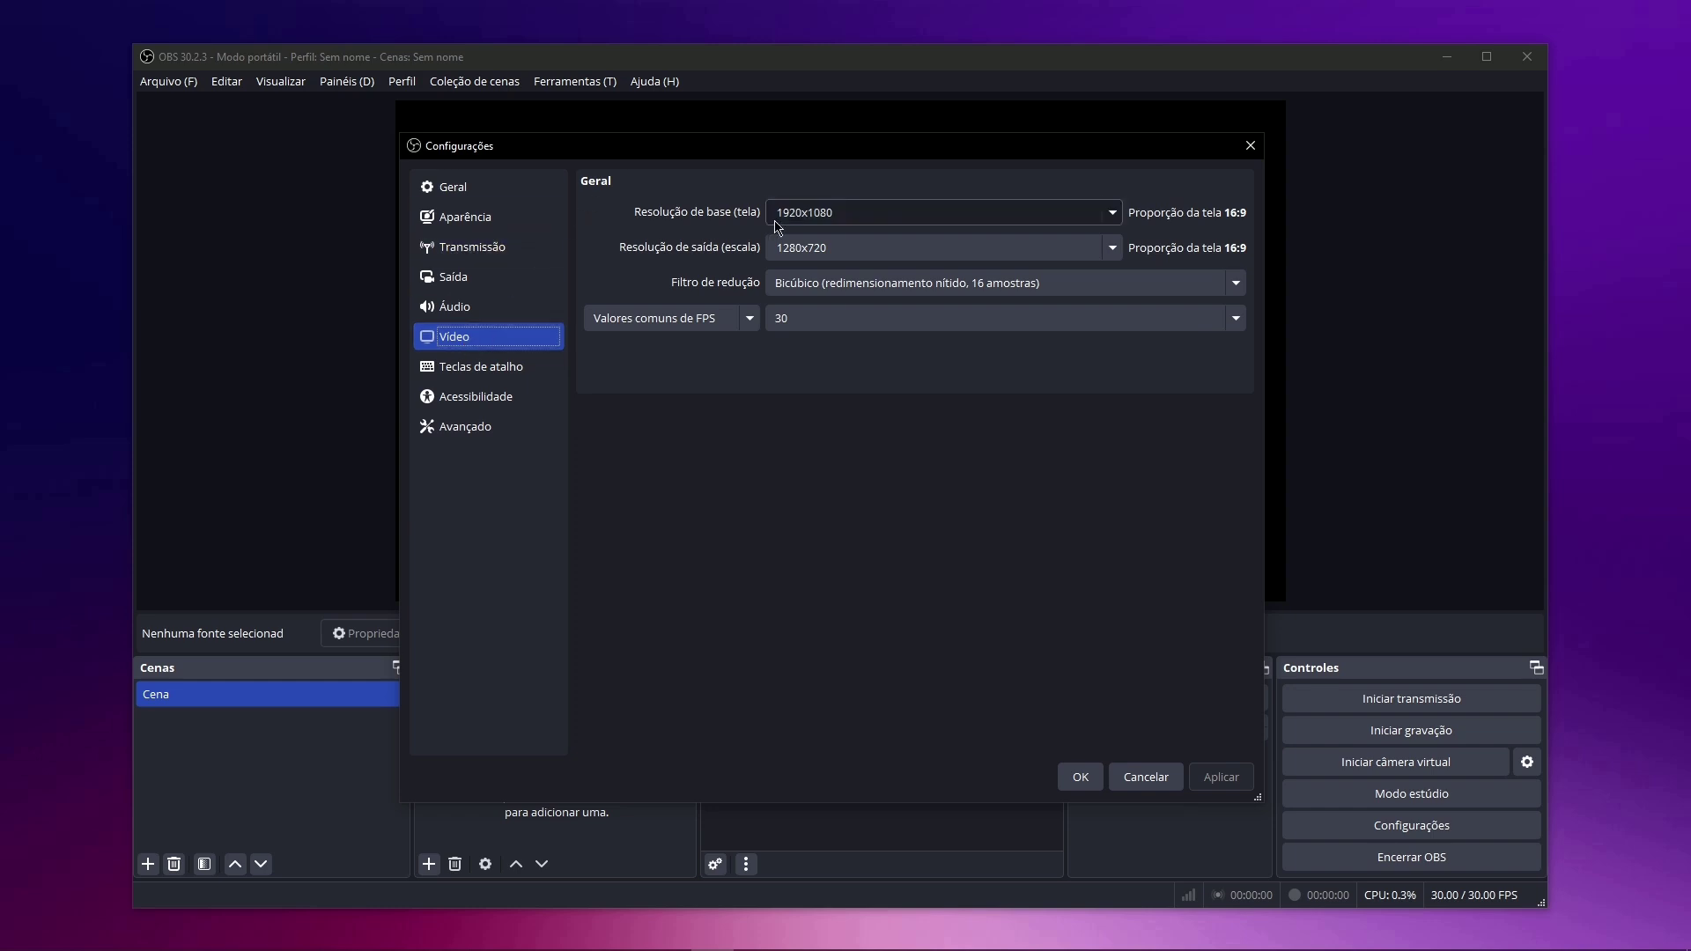
click(1114, 213)
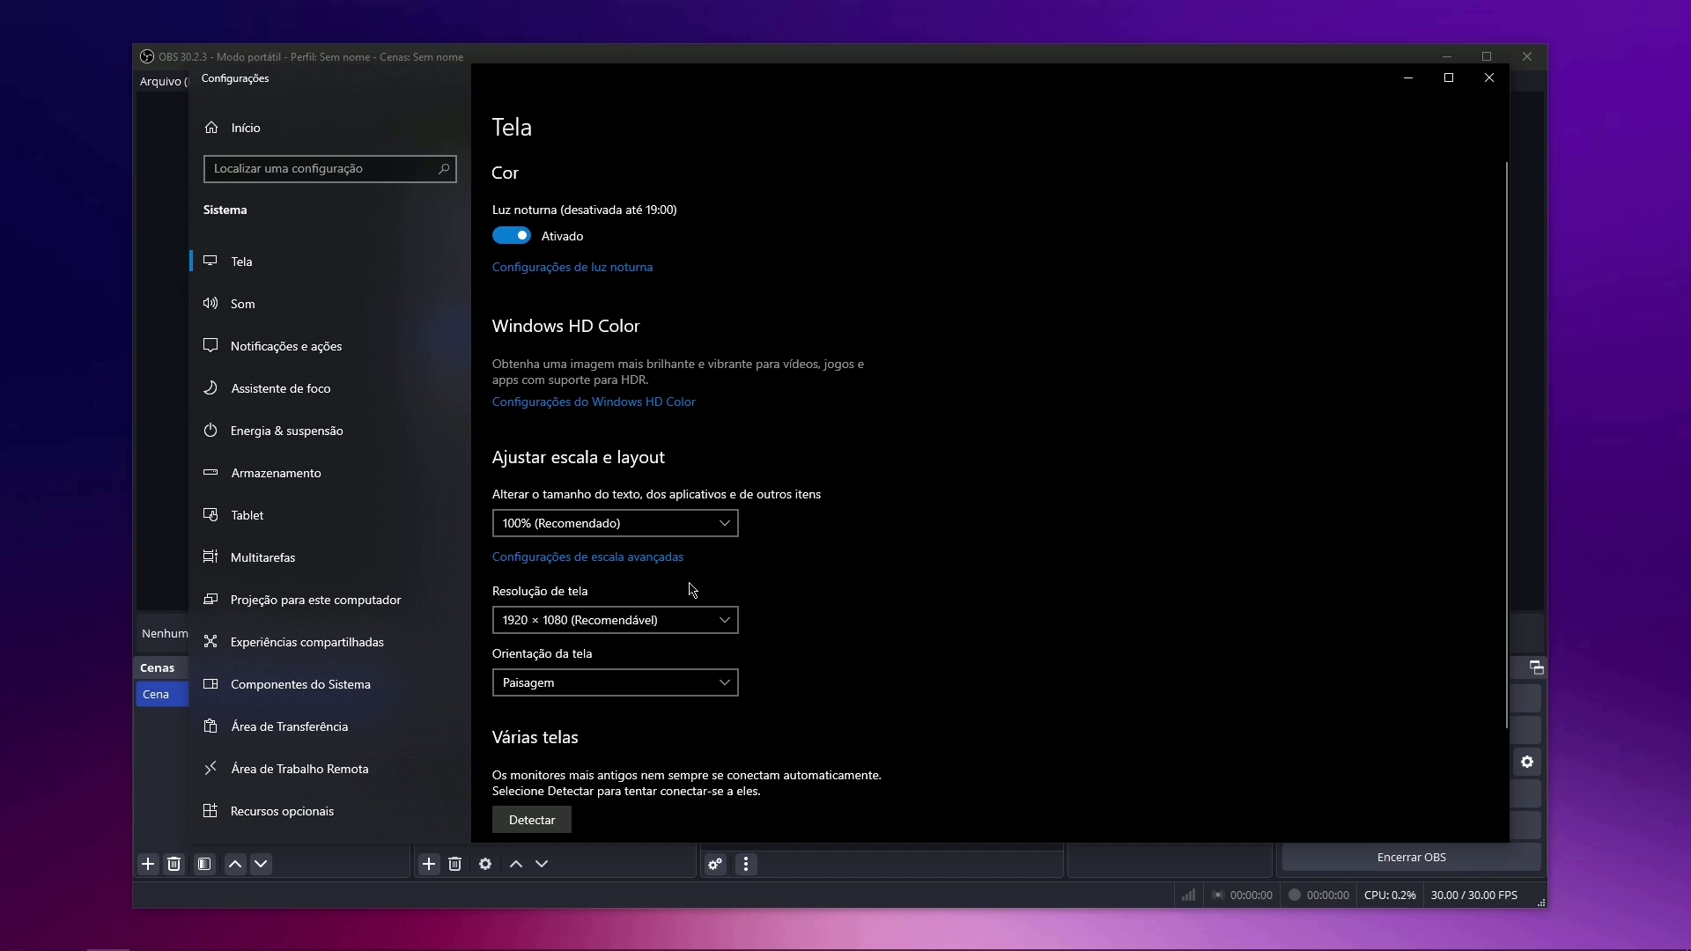
click(726, 620)
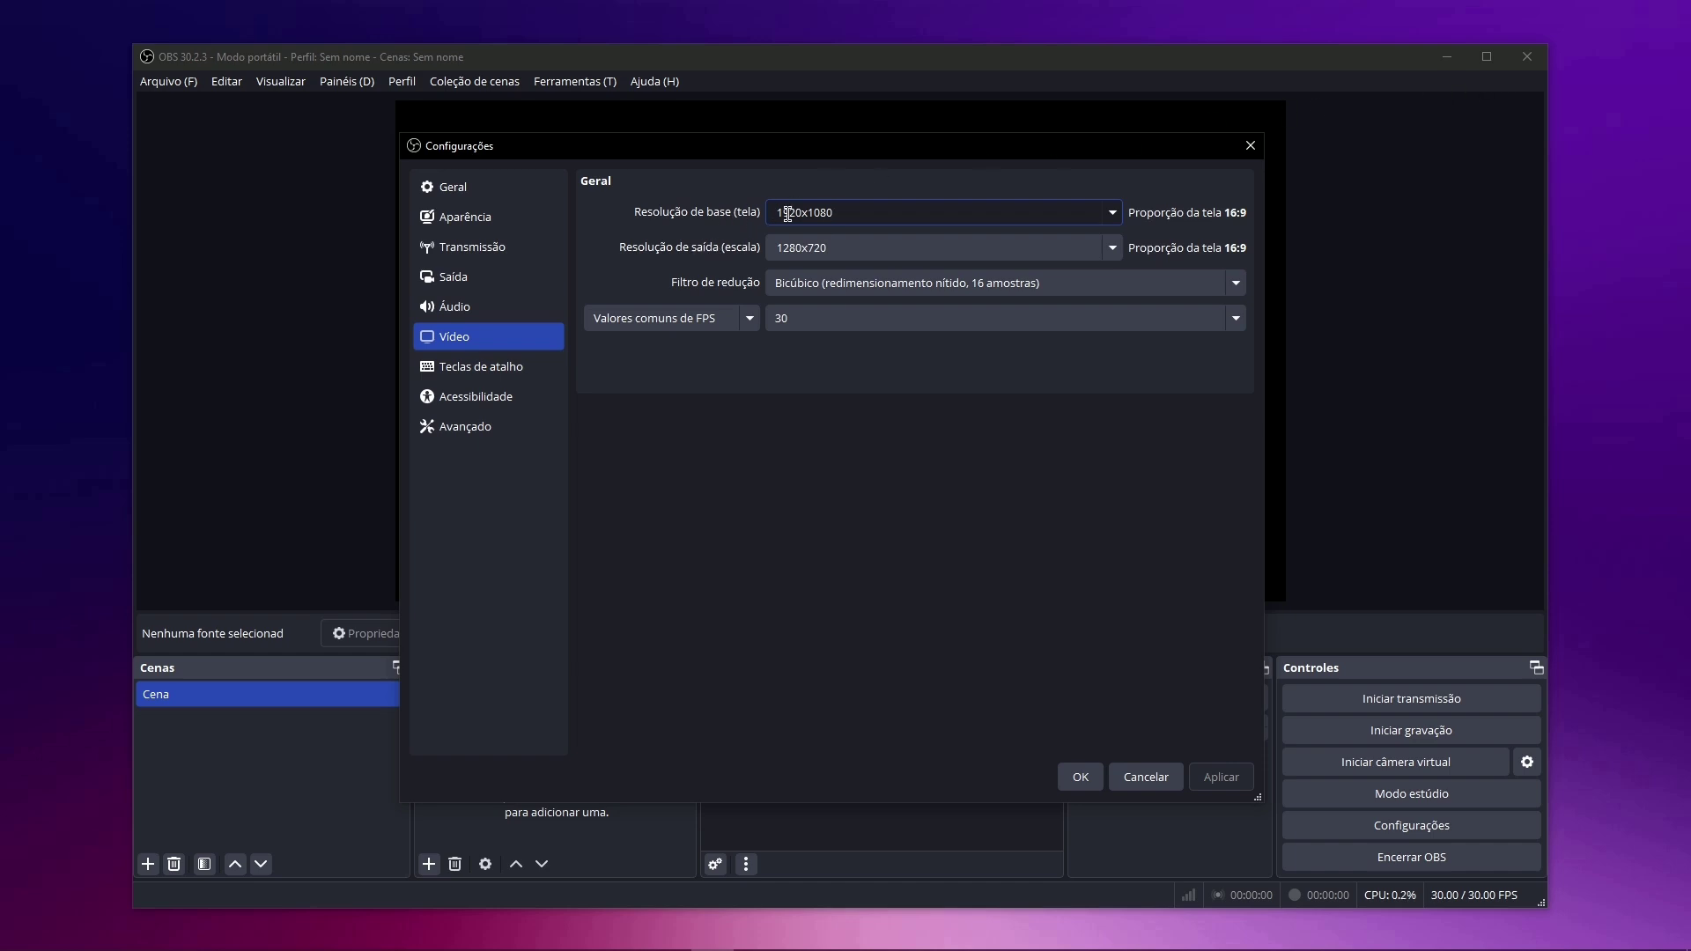
click(1117, 213)
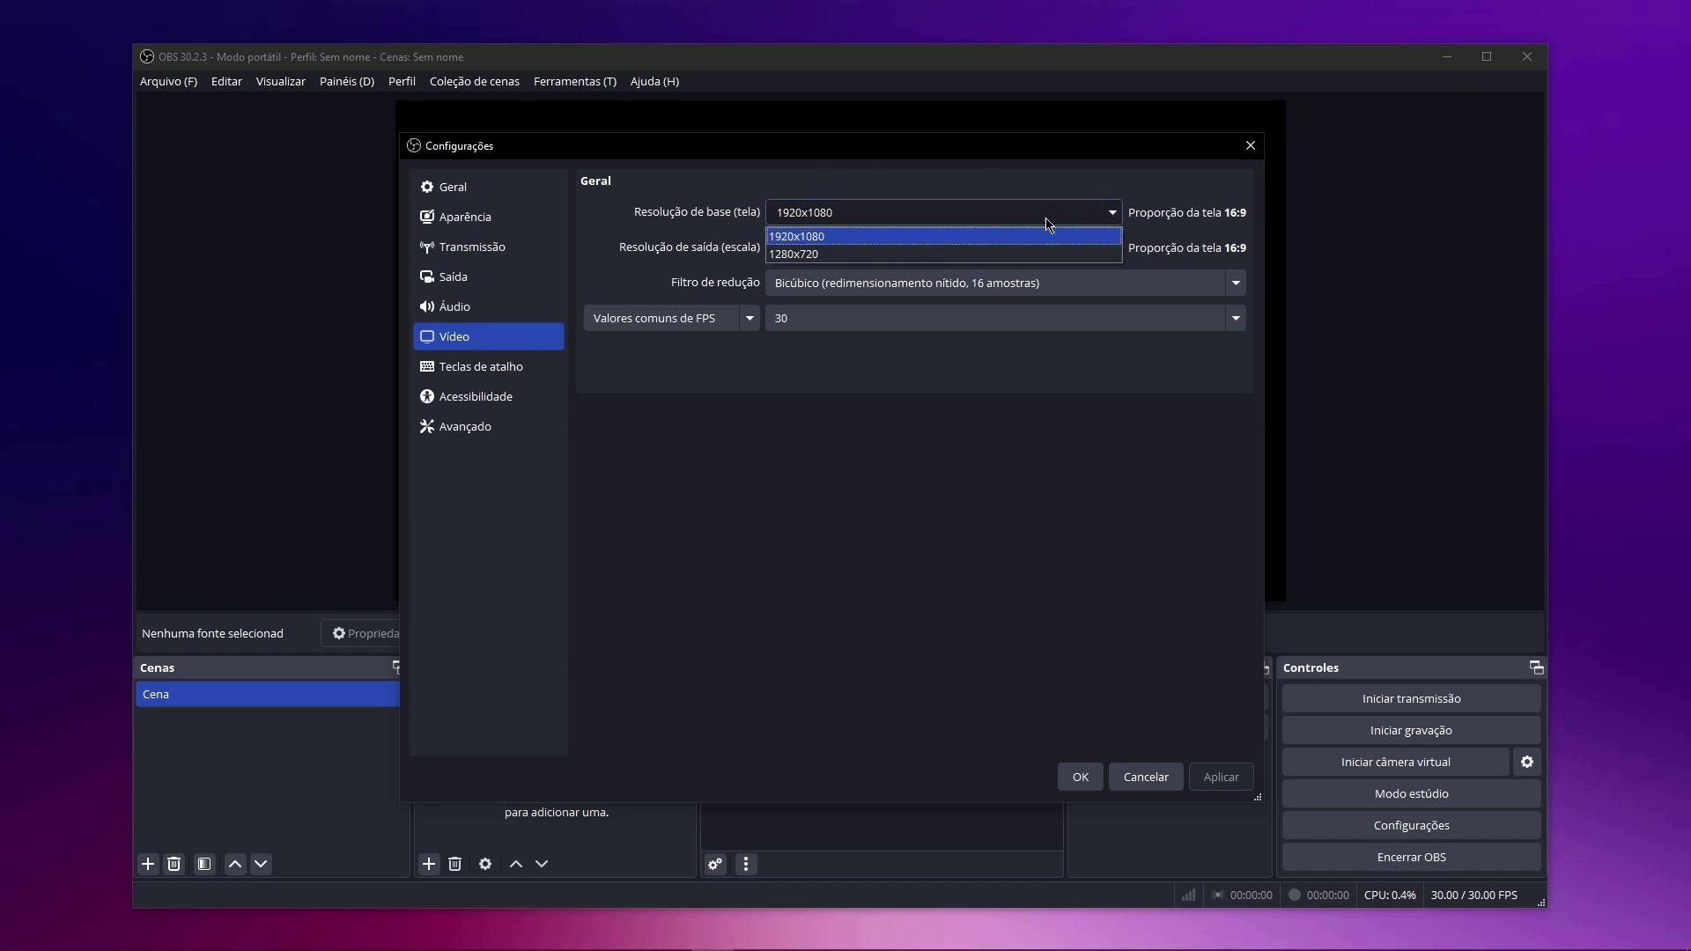
click(841, 235)
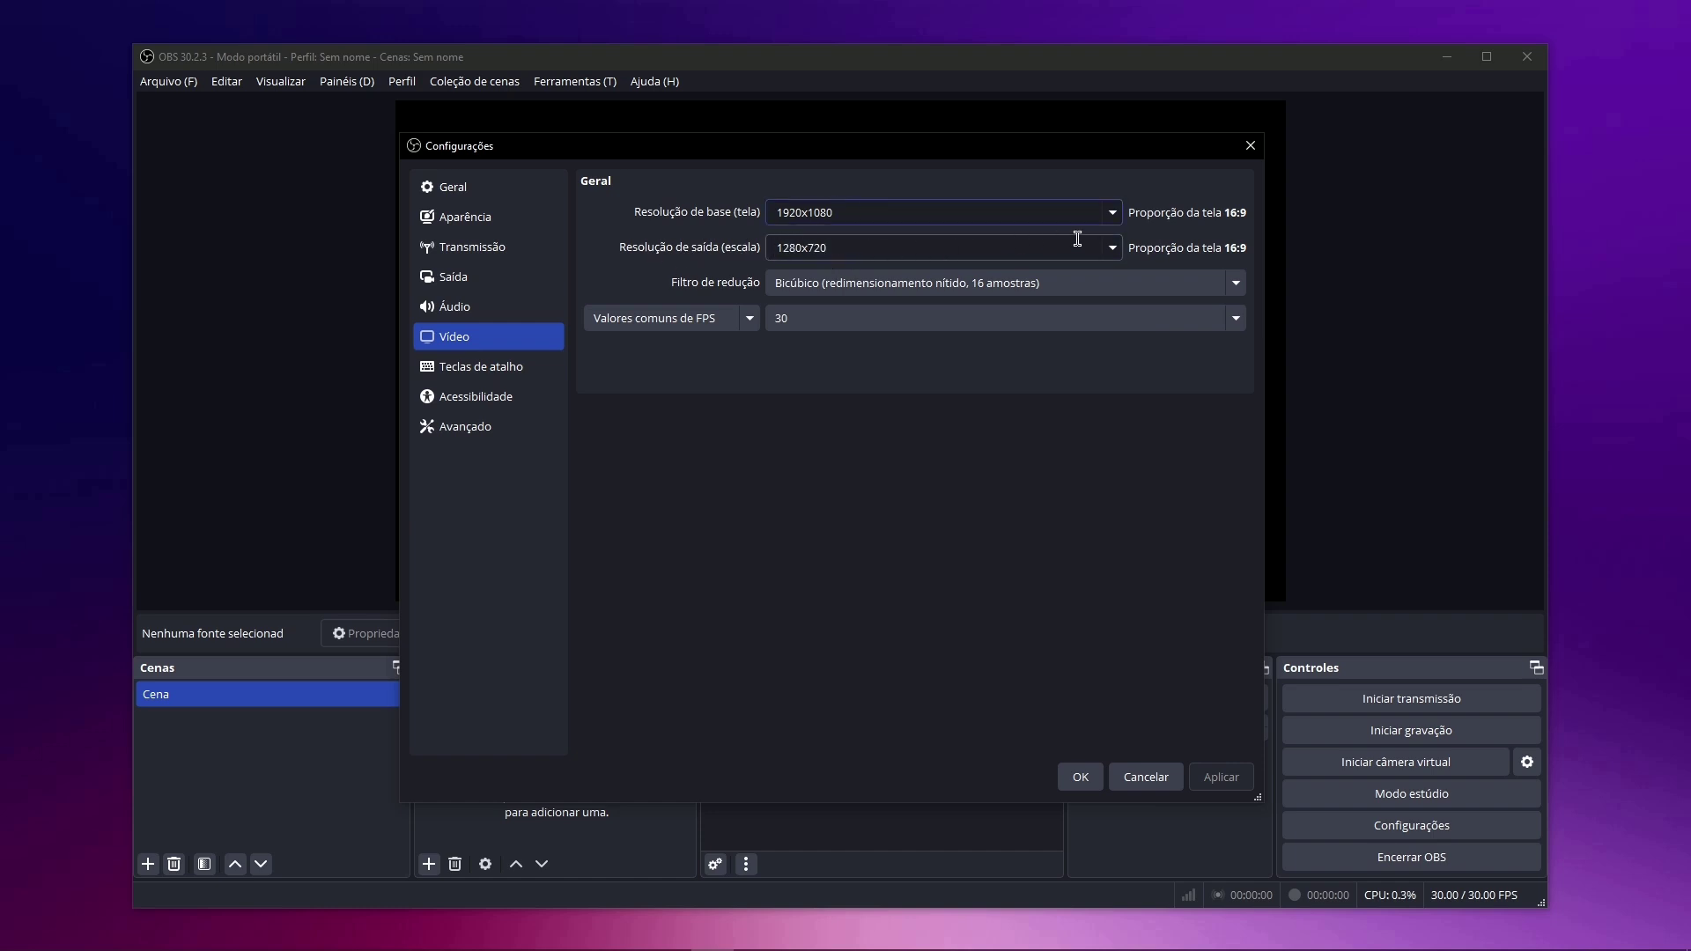
Set the output (scaled) resolution to 1920x1080 in the video settings.
click(1113, 250)
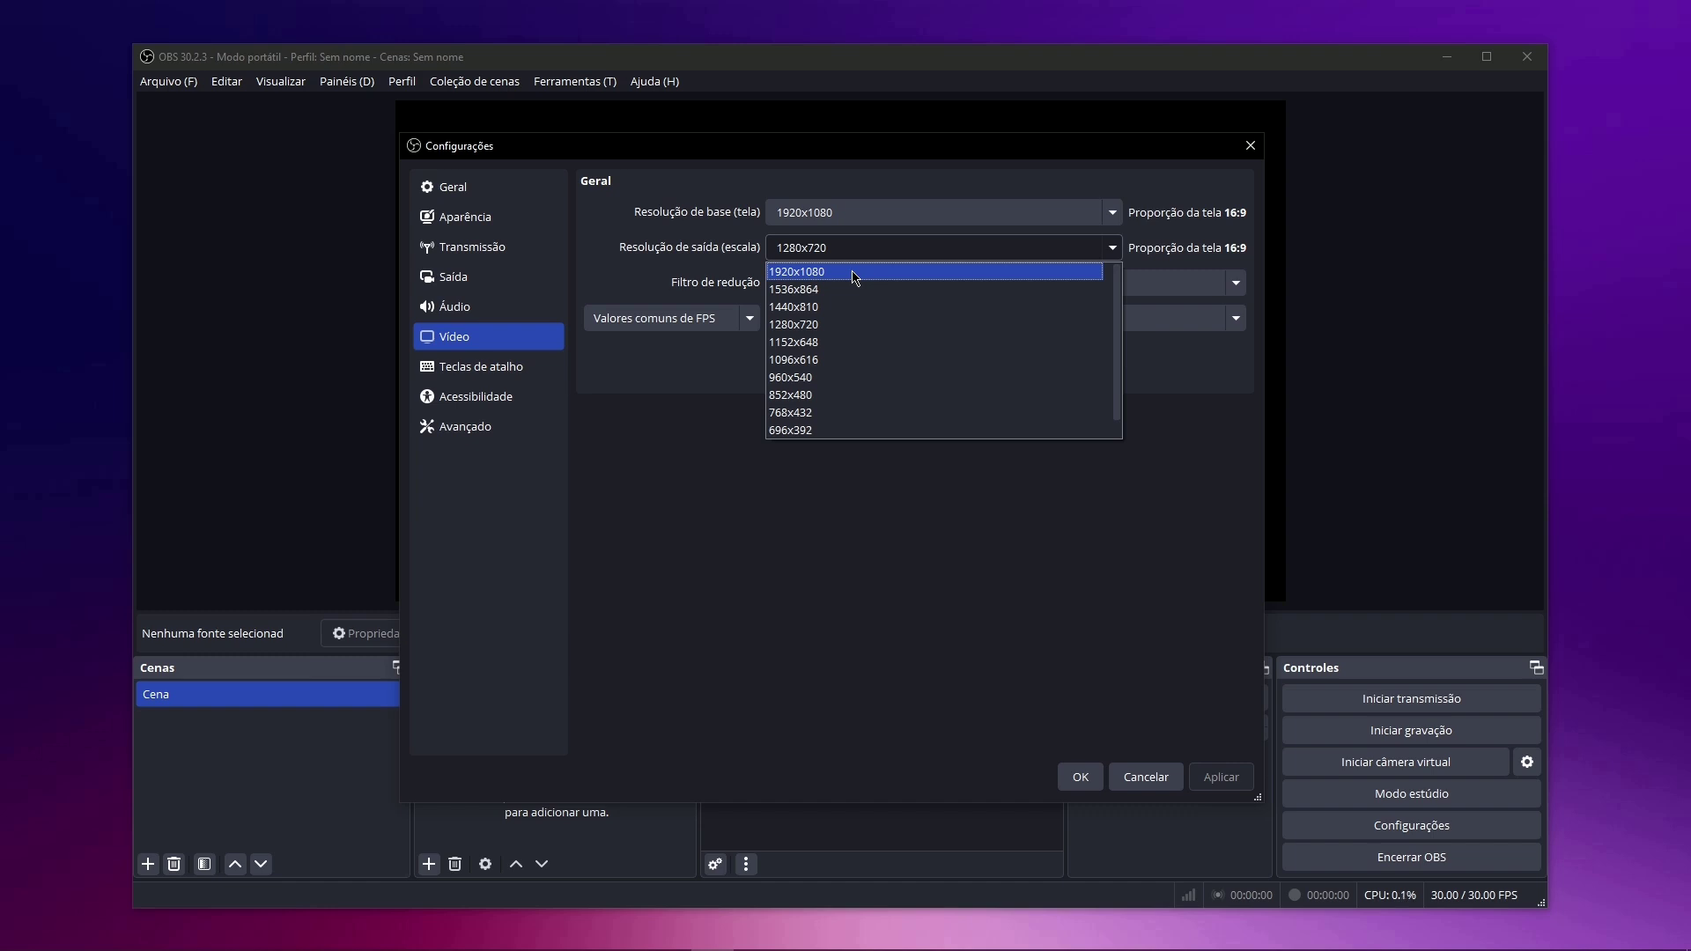
click(853, 273)
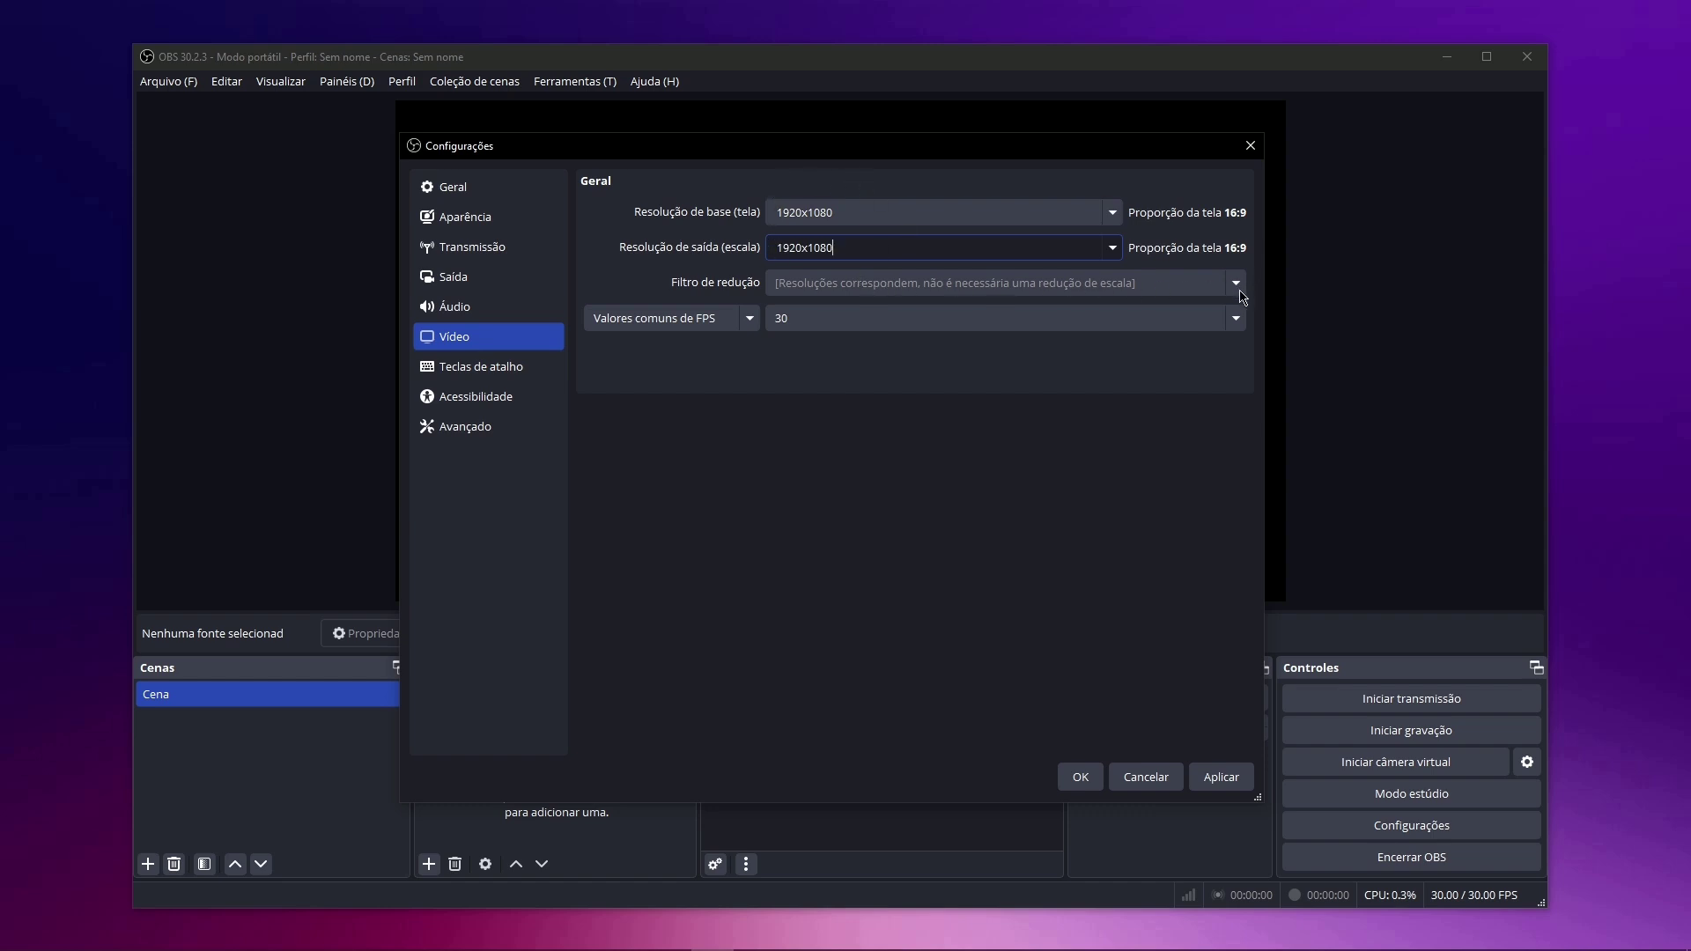
click(1114, 250)
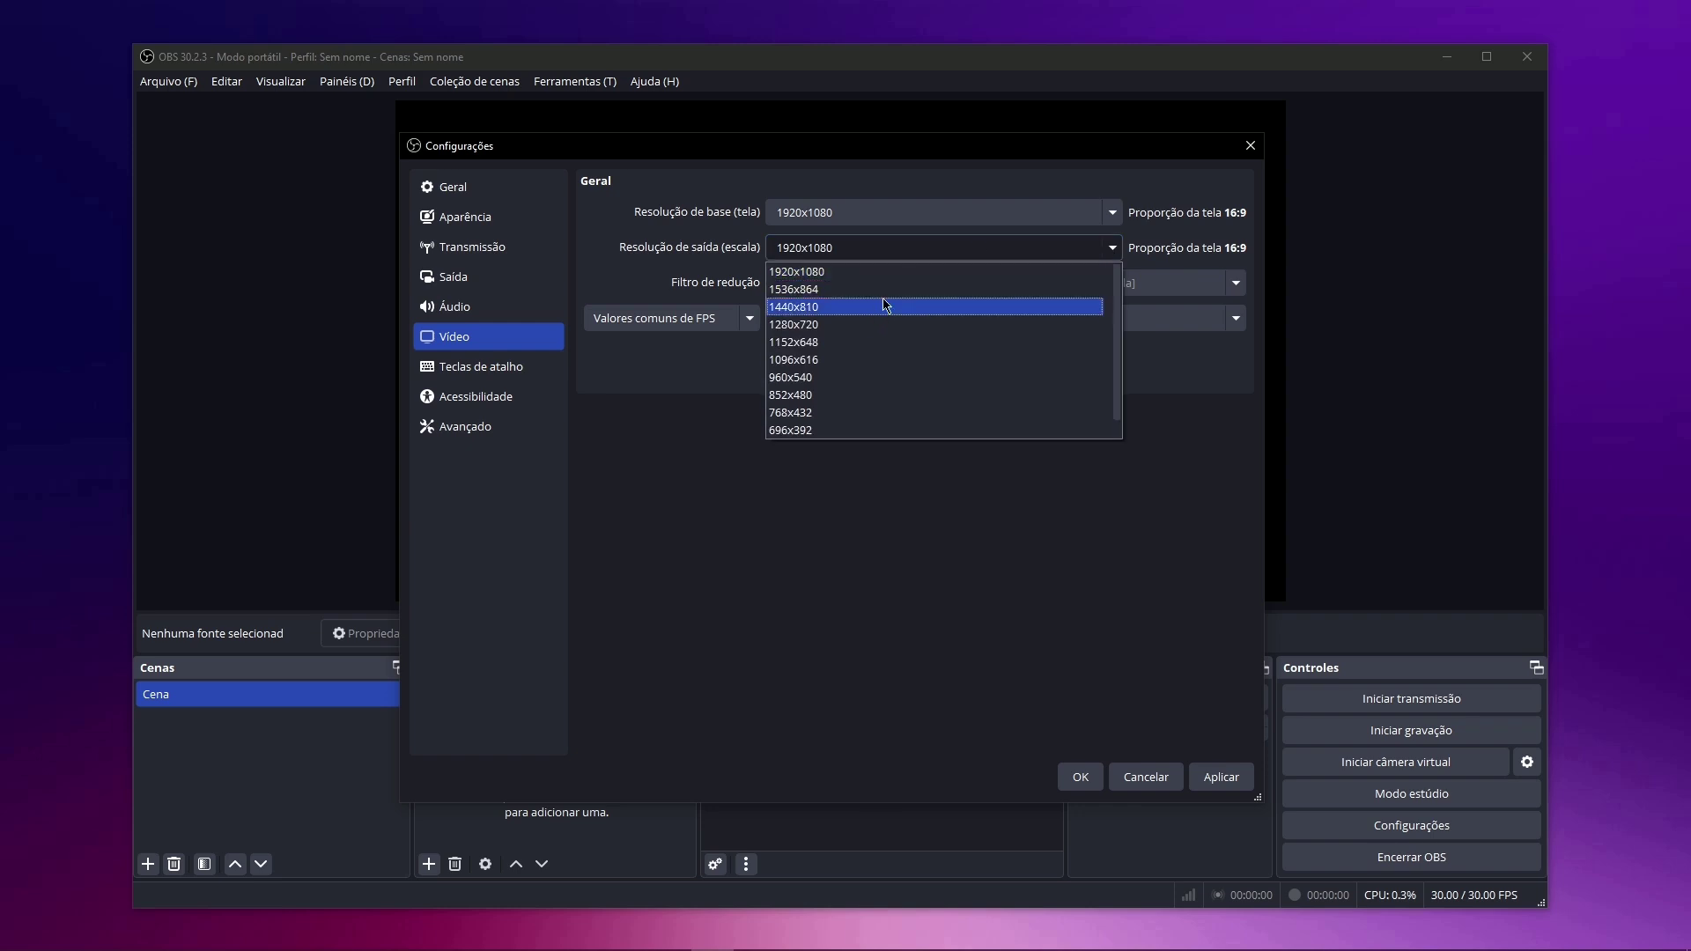
click(699, 251)
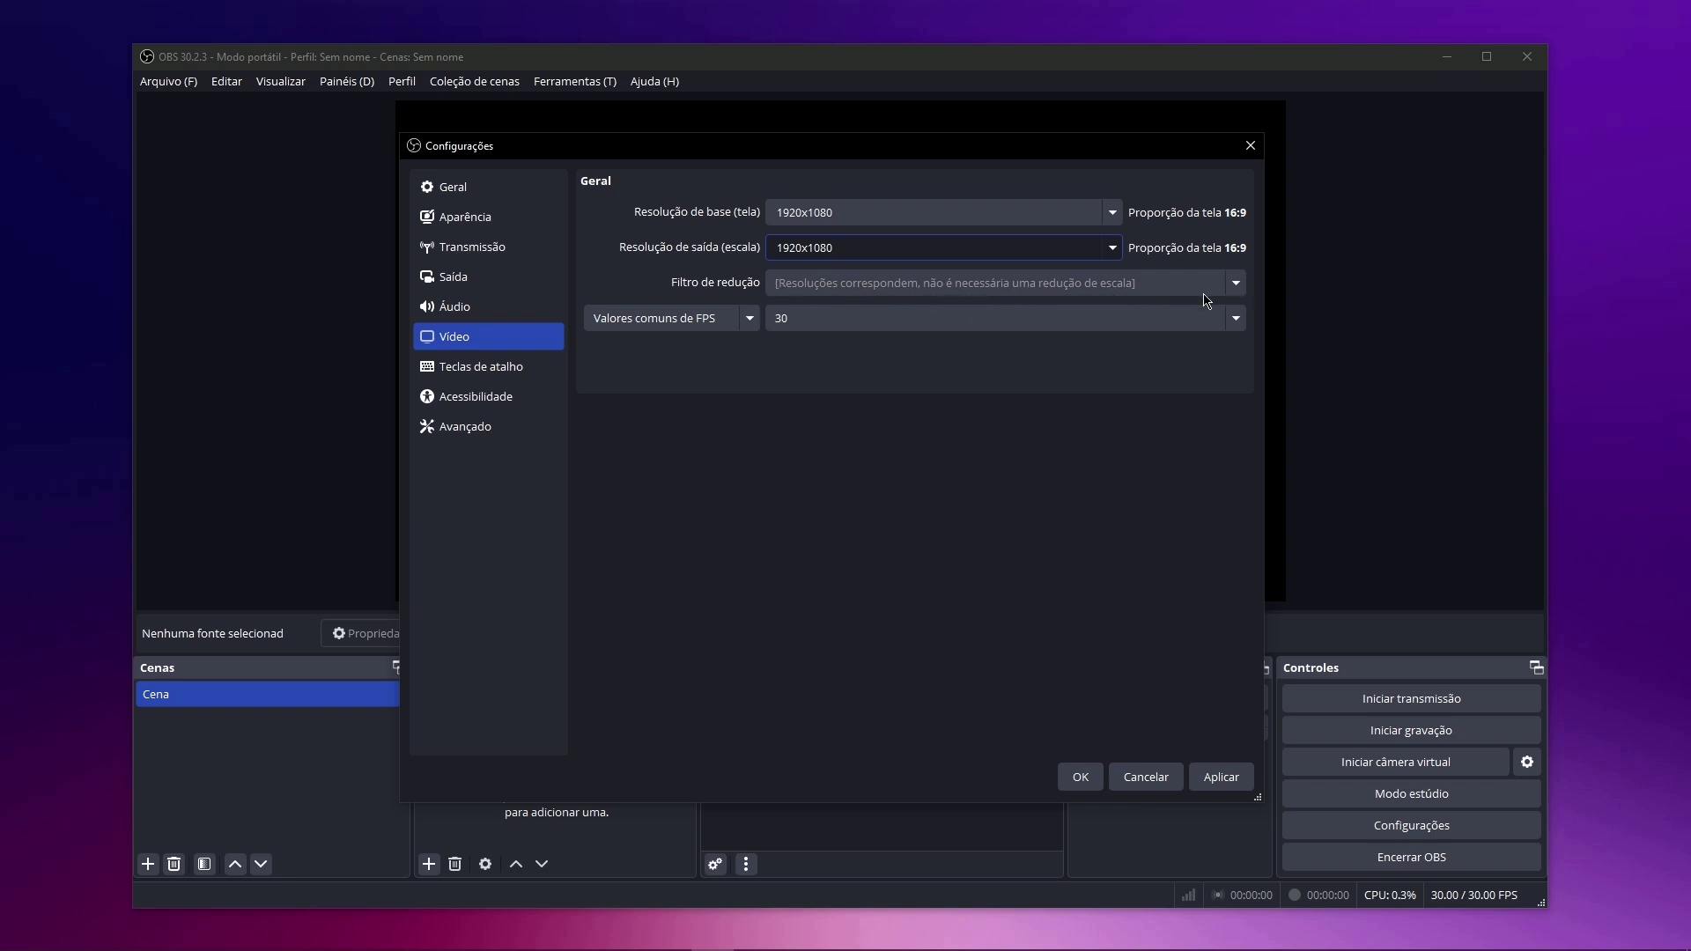
Try the Valores inteiros de FPS and Valores fracionários de FPS types and return to Valores comuns de FPS.
click(750, 321)
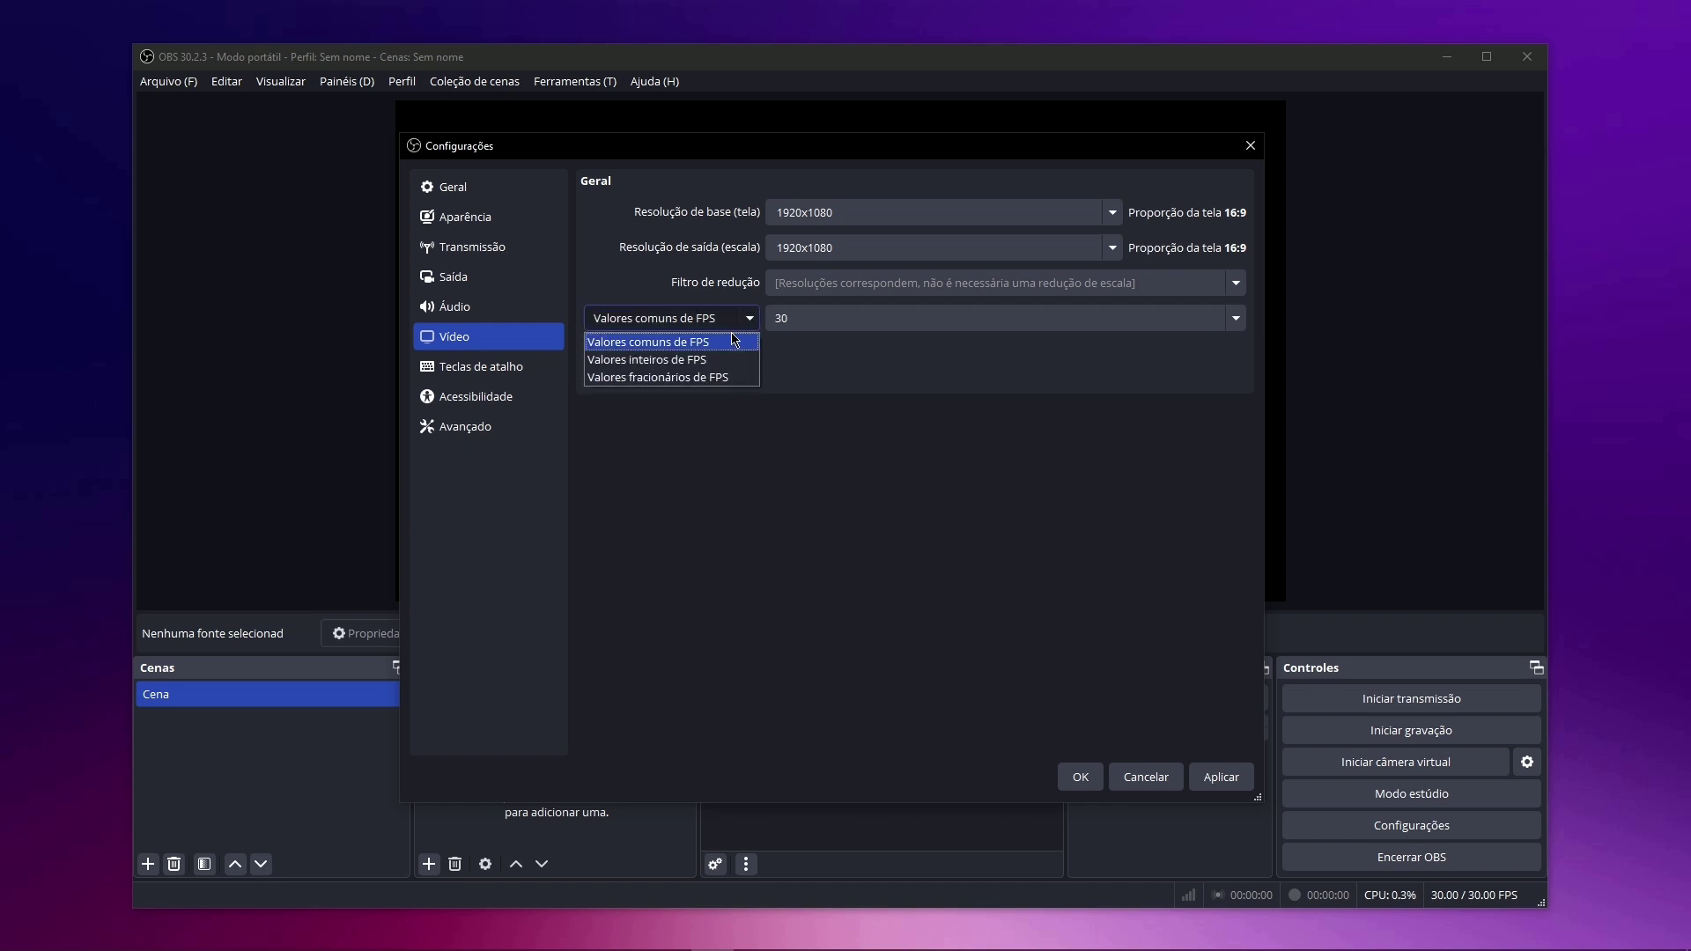
click(717, 343)
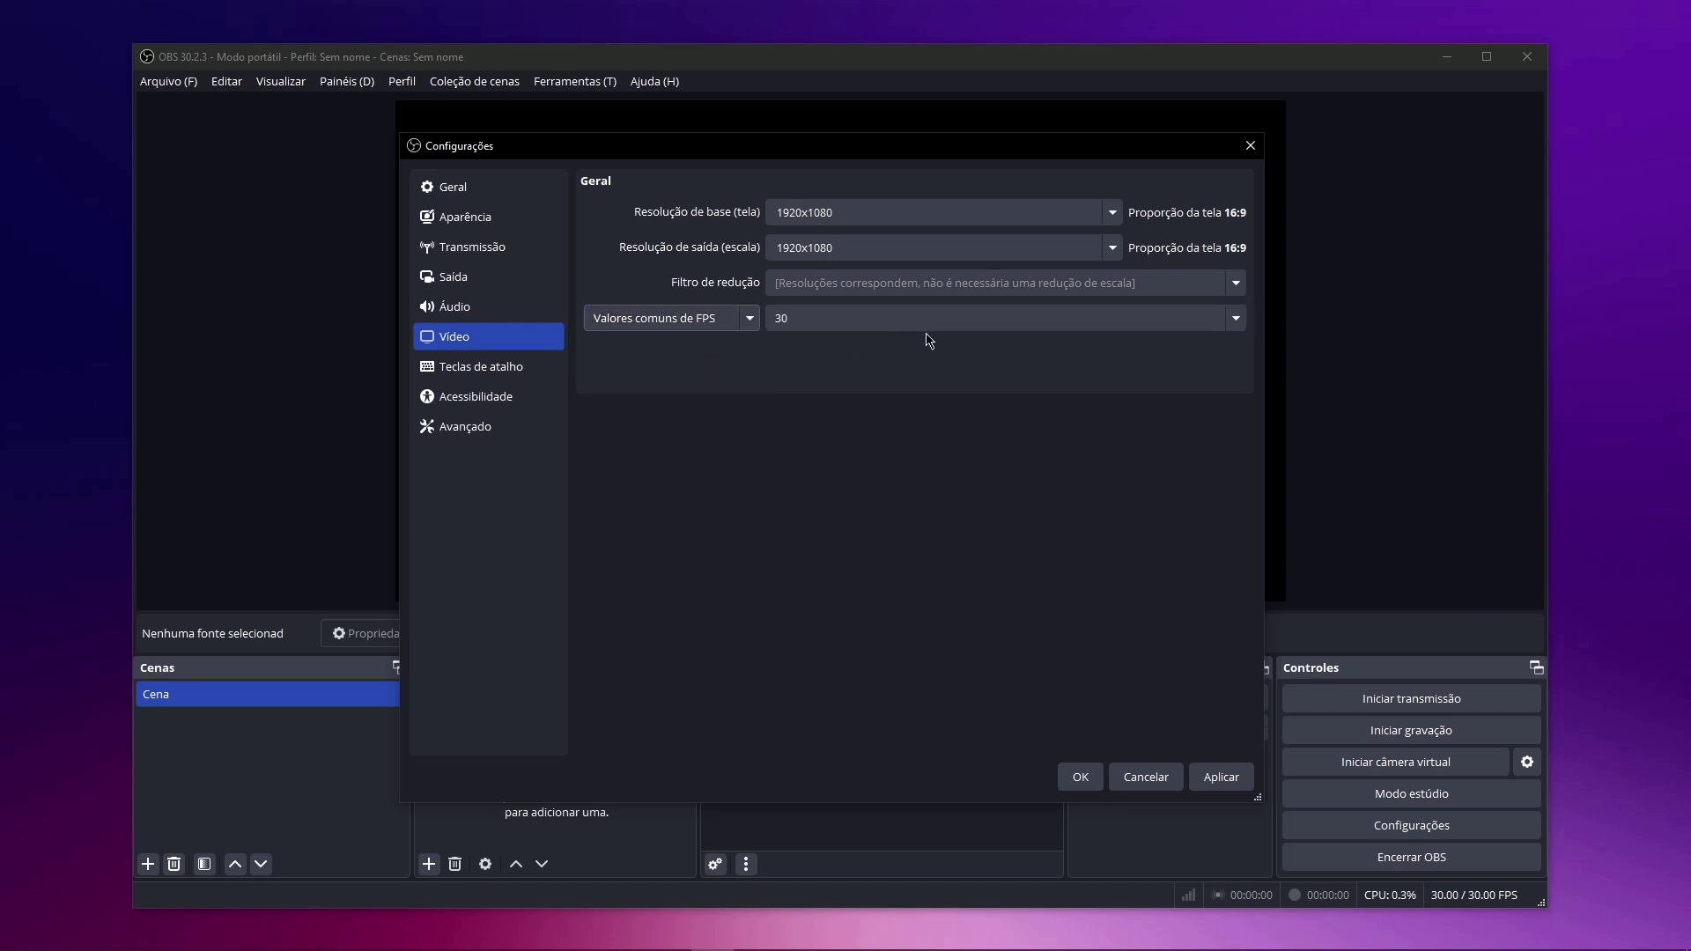
click(1237, 322)
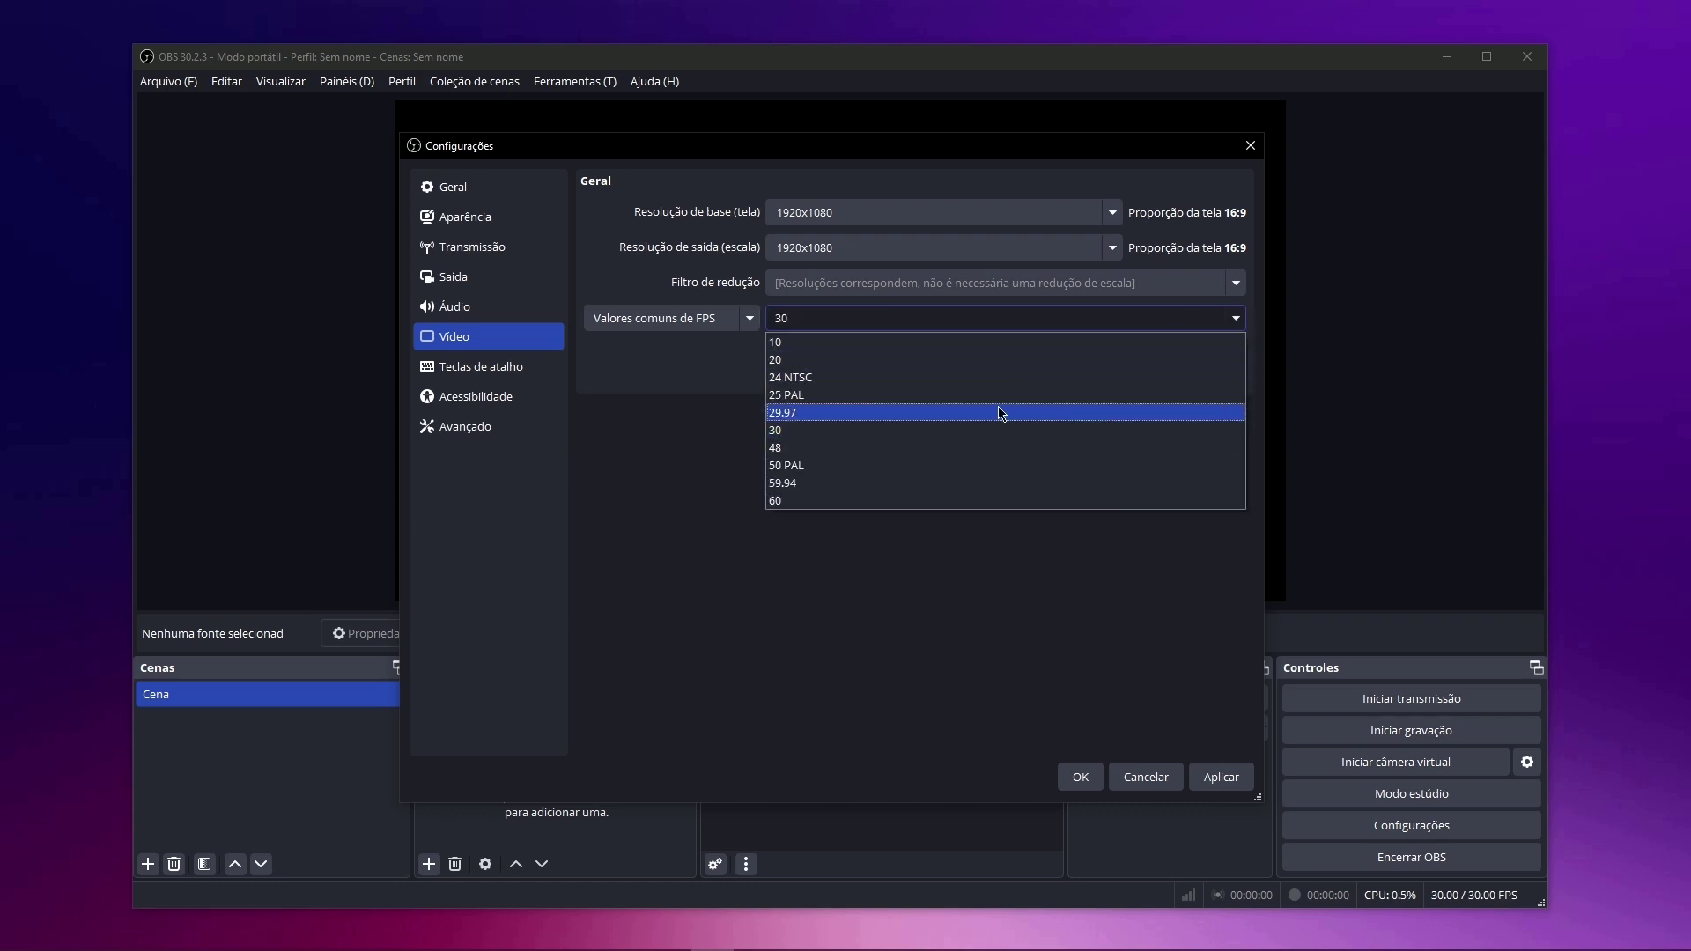
click(827, 540)
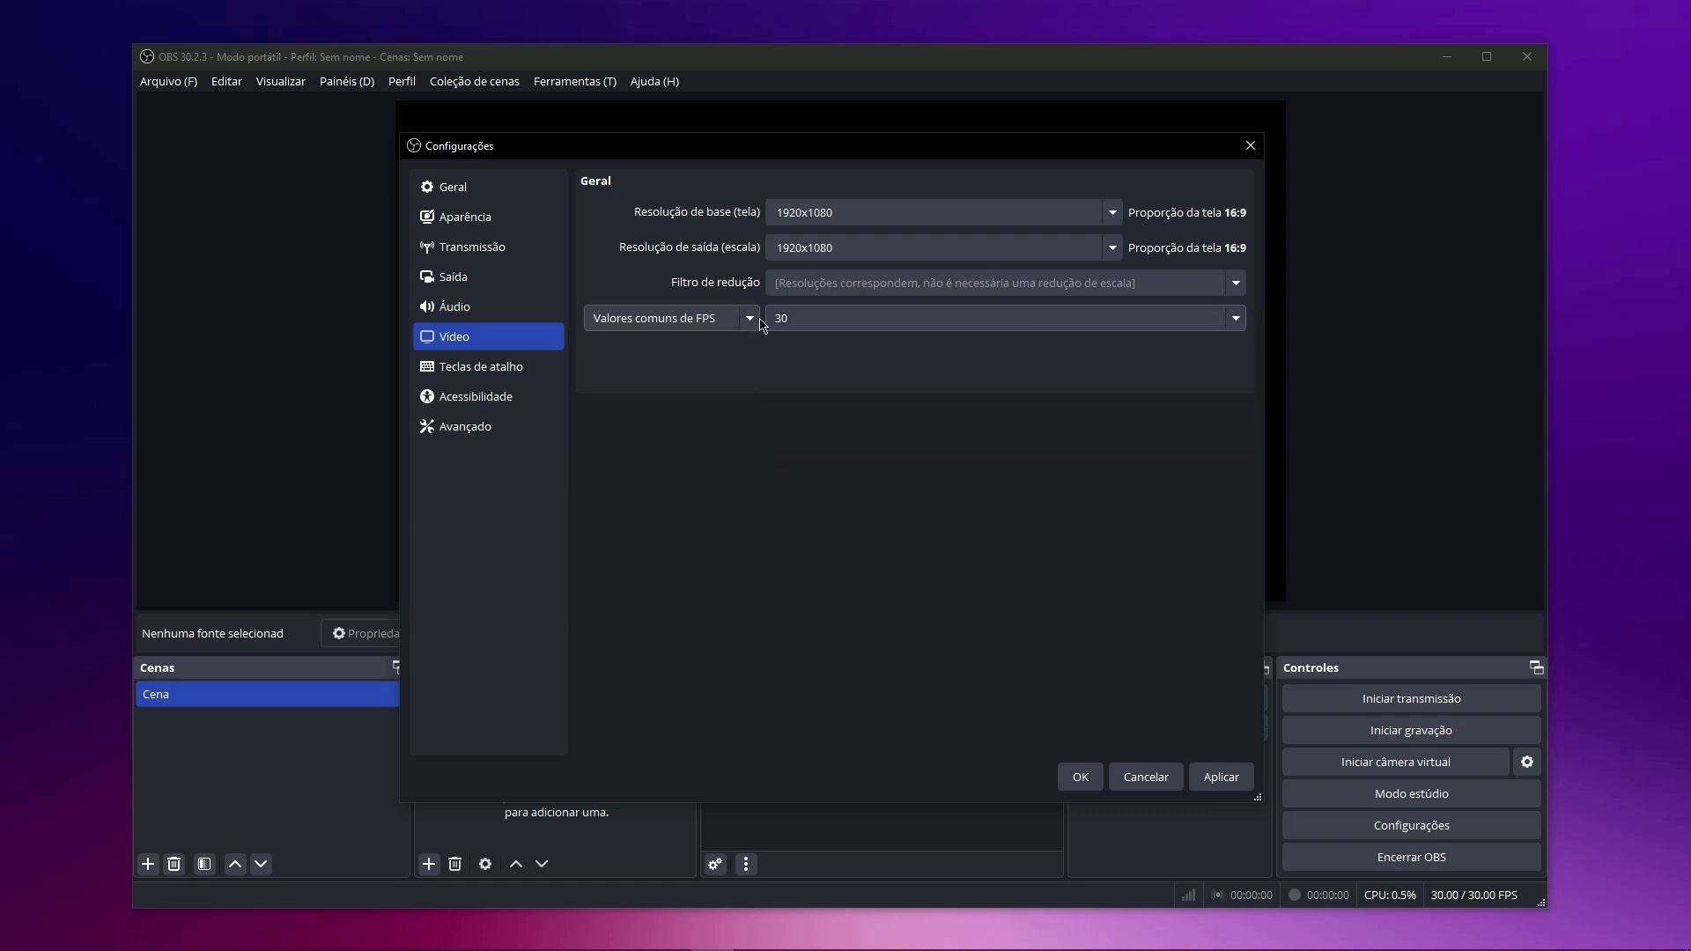
click(669, 318)
click(704, 368)
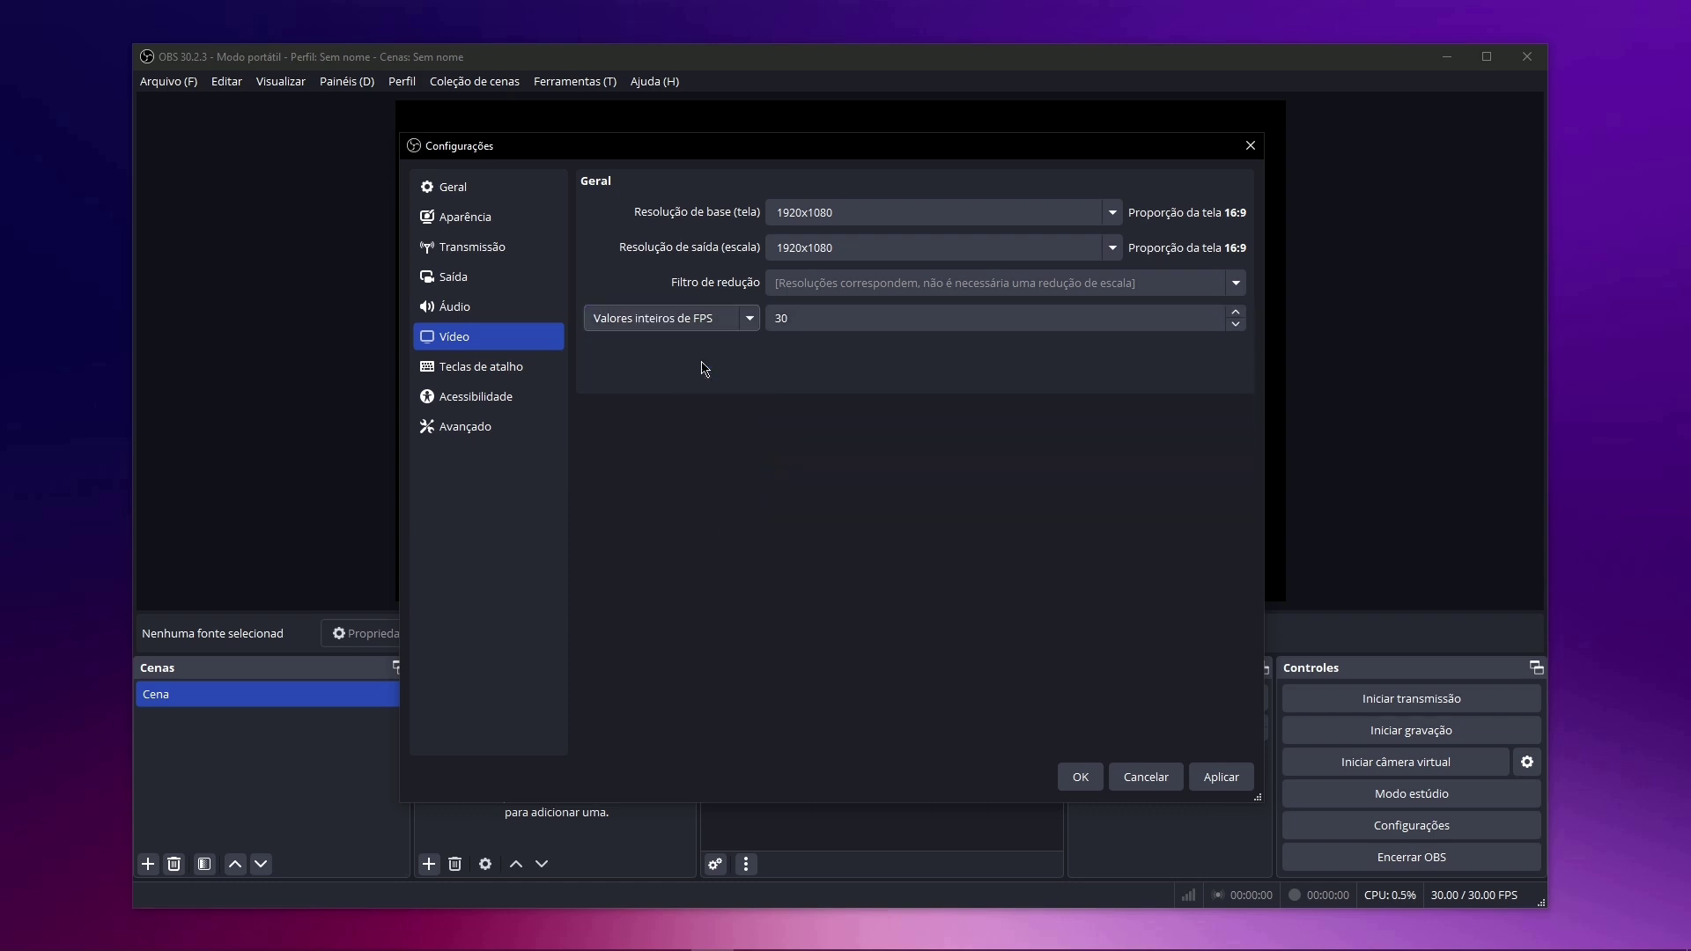
click(1237, 324)
click(1236, 315)
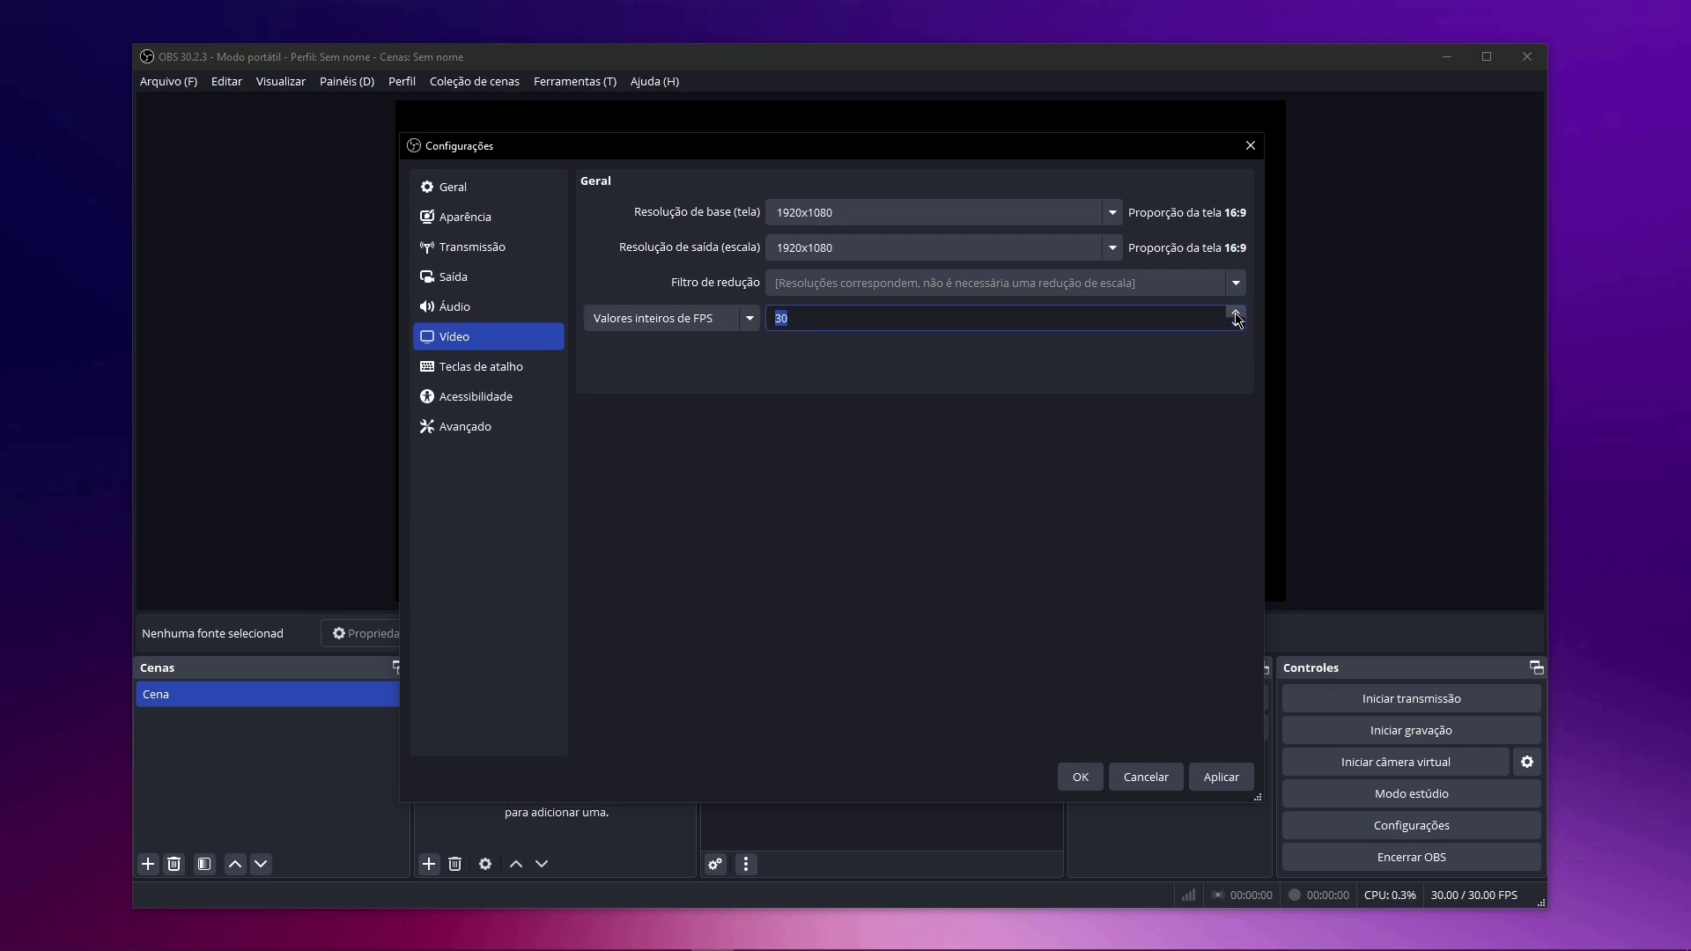
scroll(754, 324, down, 1)
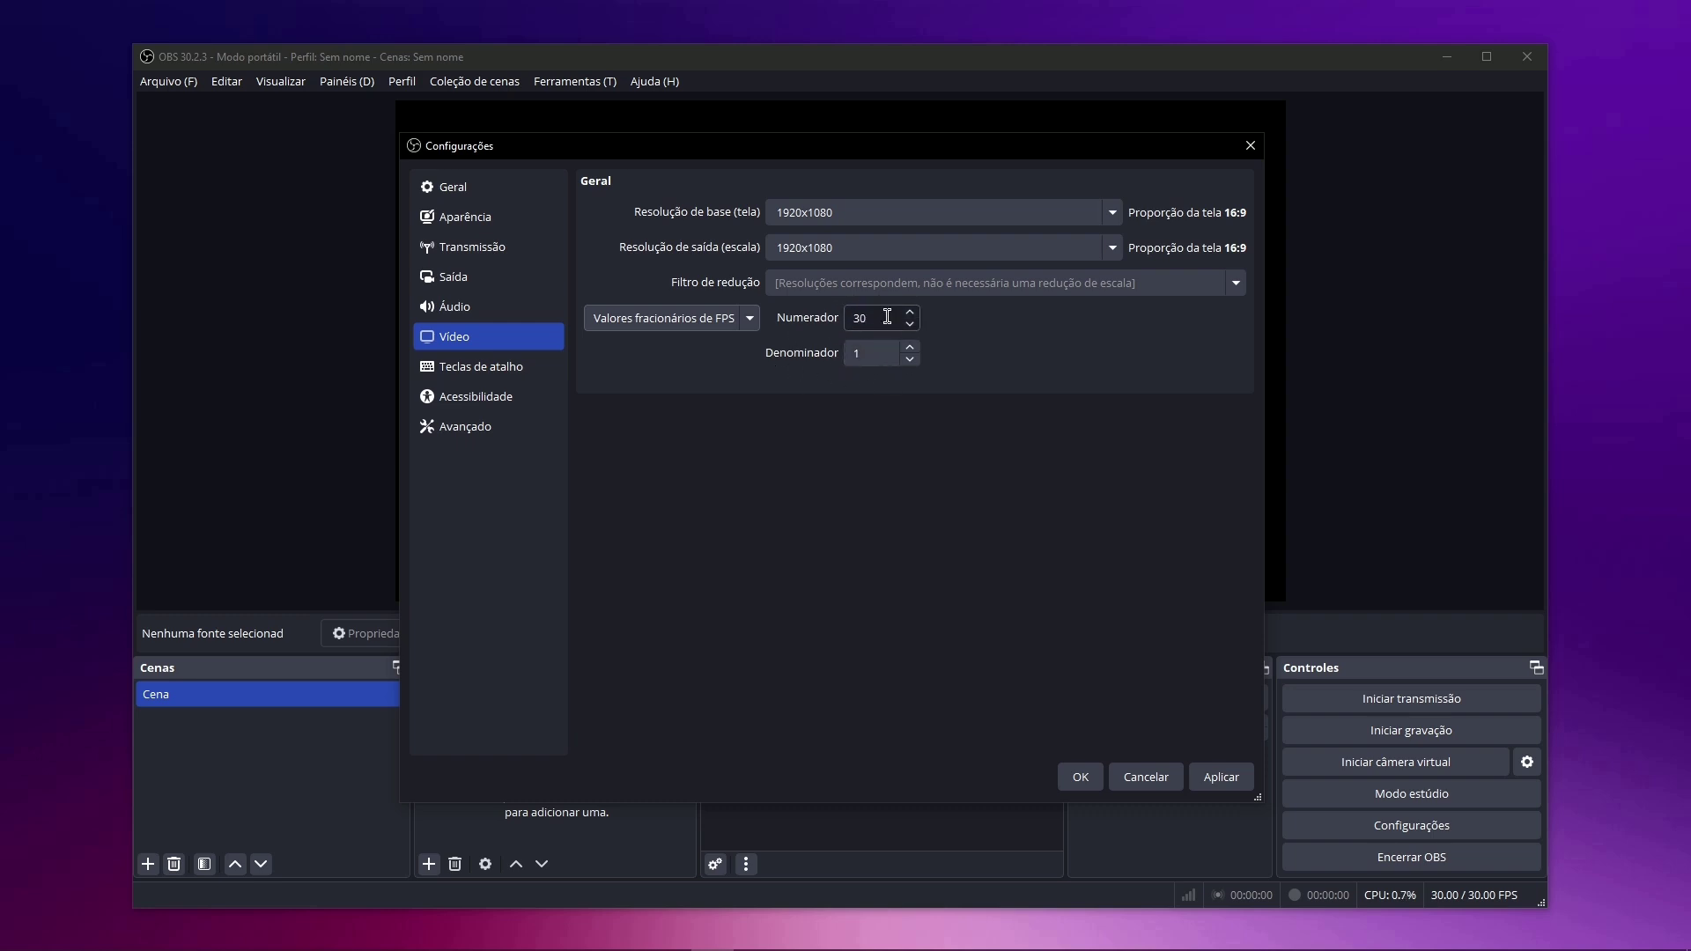
click(748, 318)
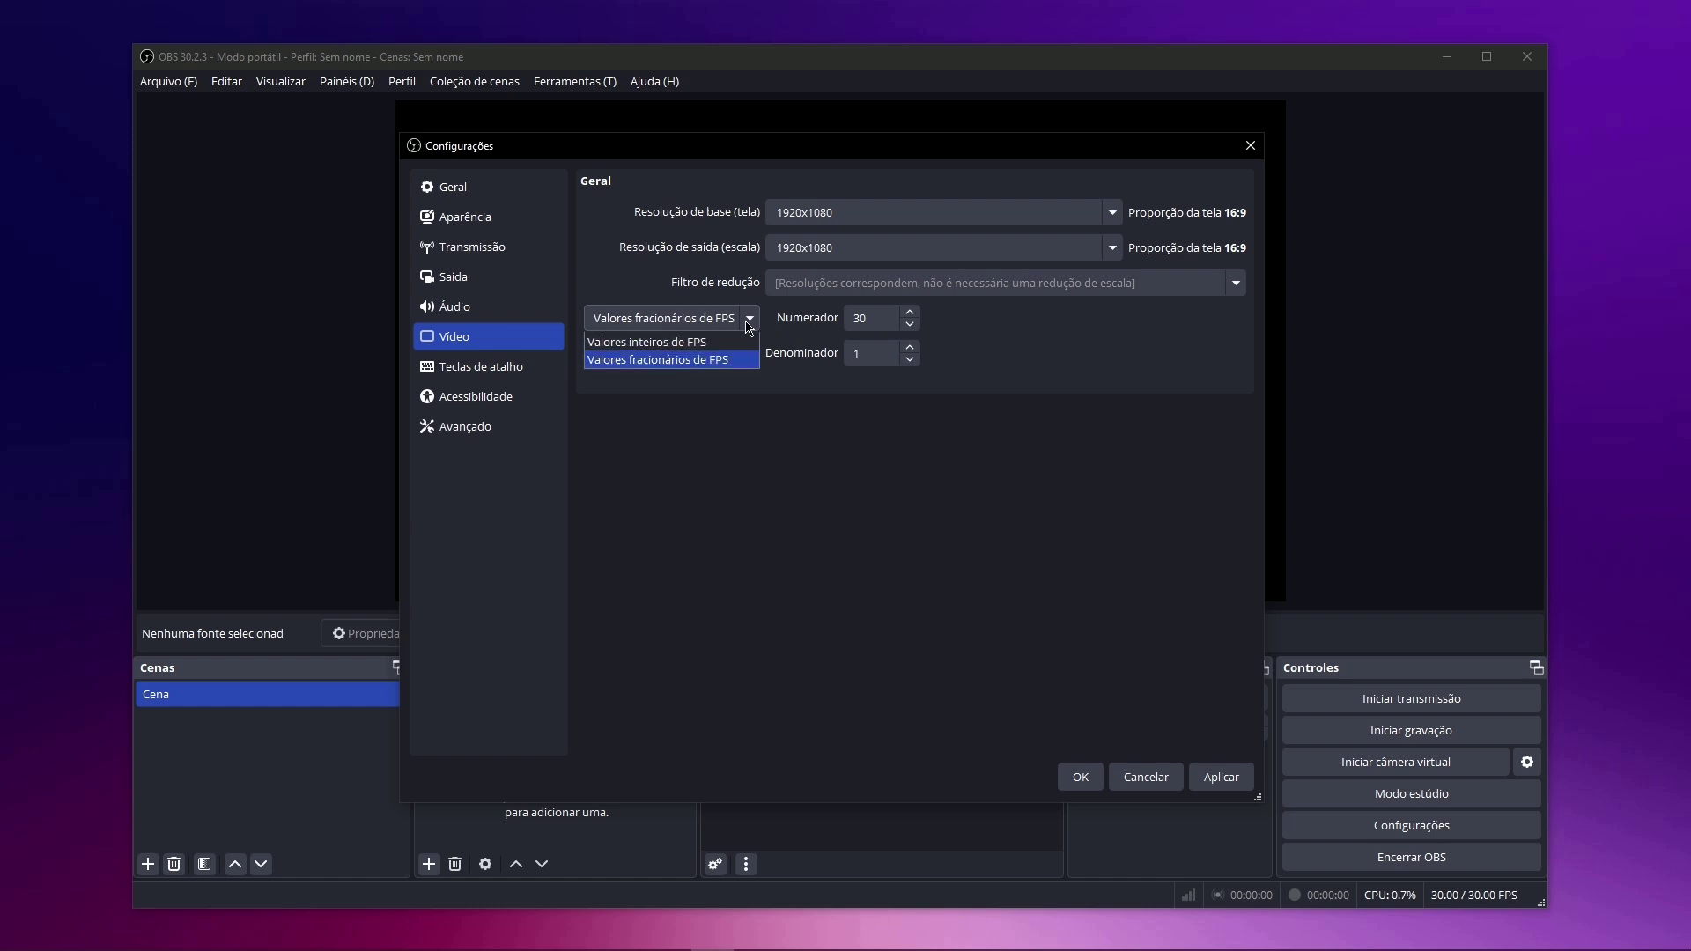
click(686, 344)
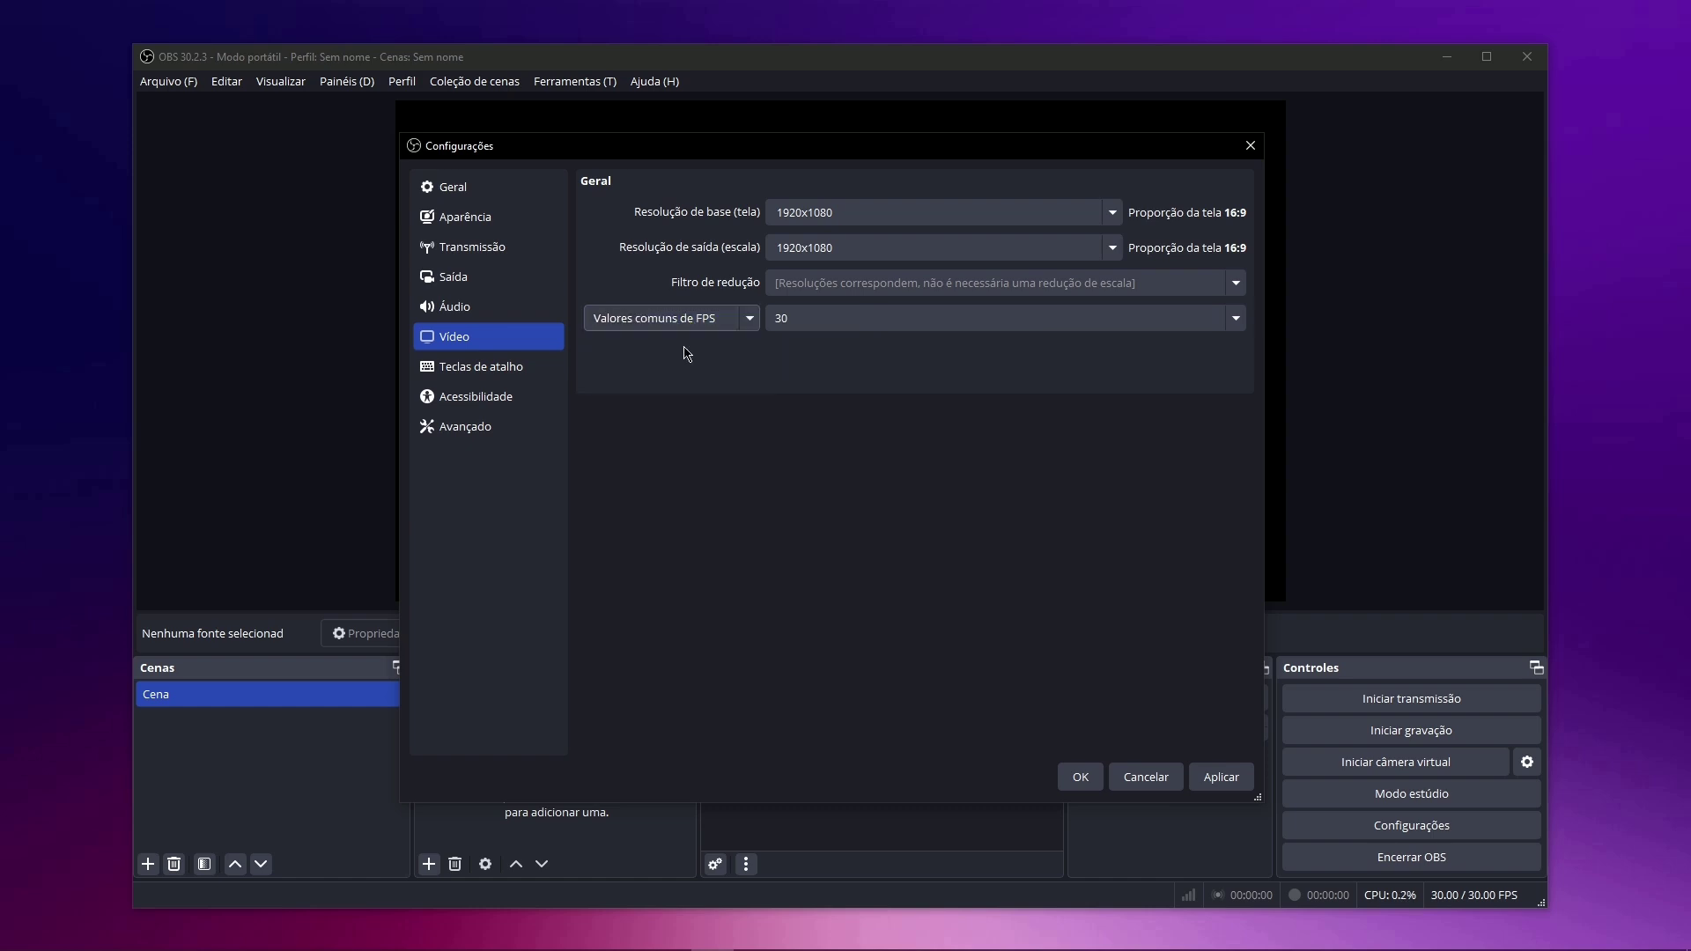
Choose 30 as the common FPS value and apply the video settings.
click(947, 329)
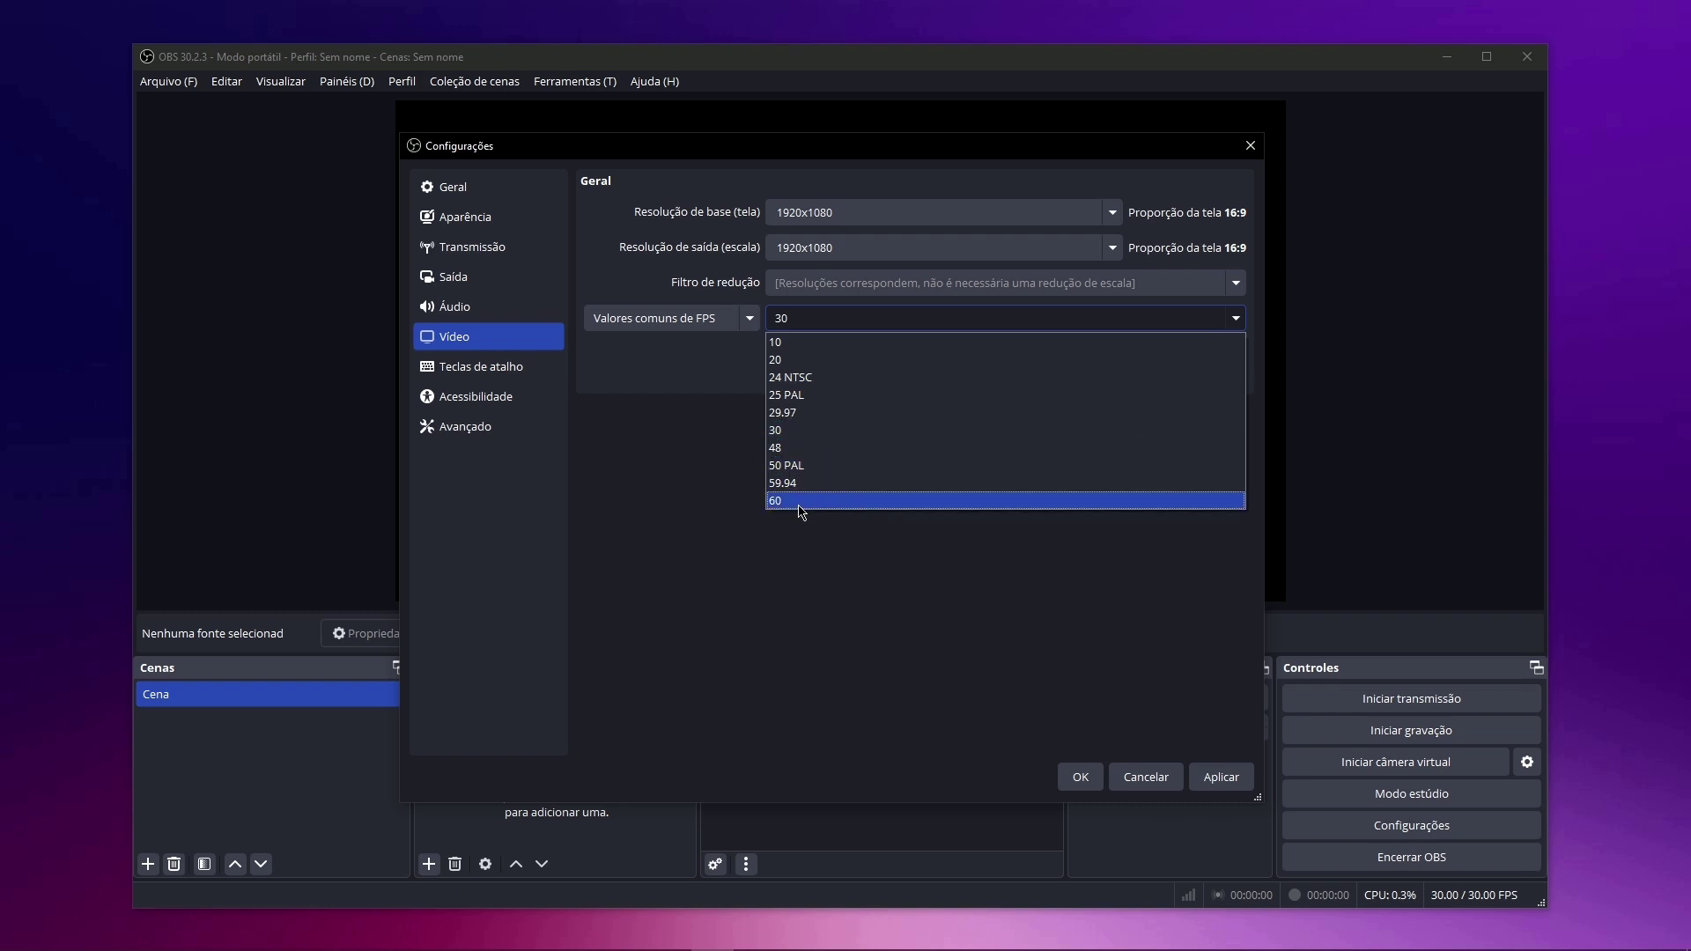
click(728, 473)
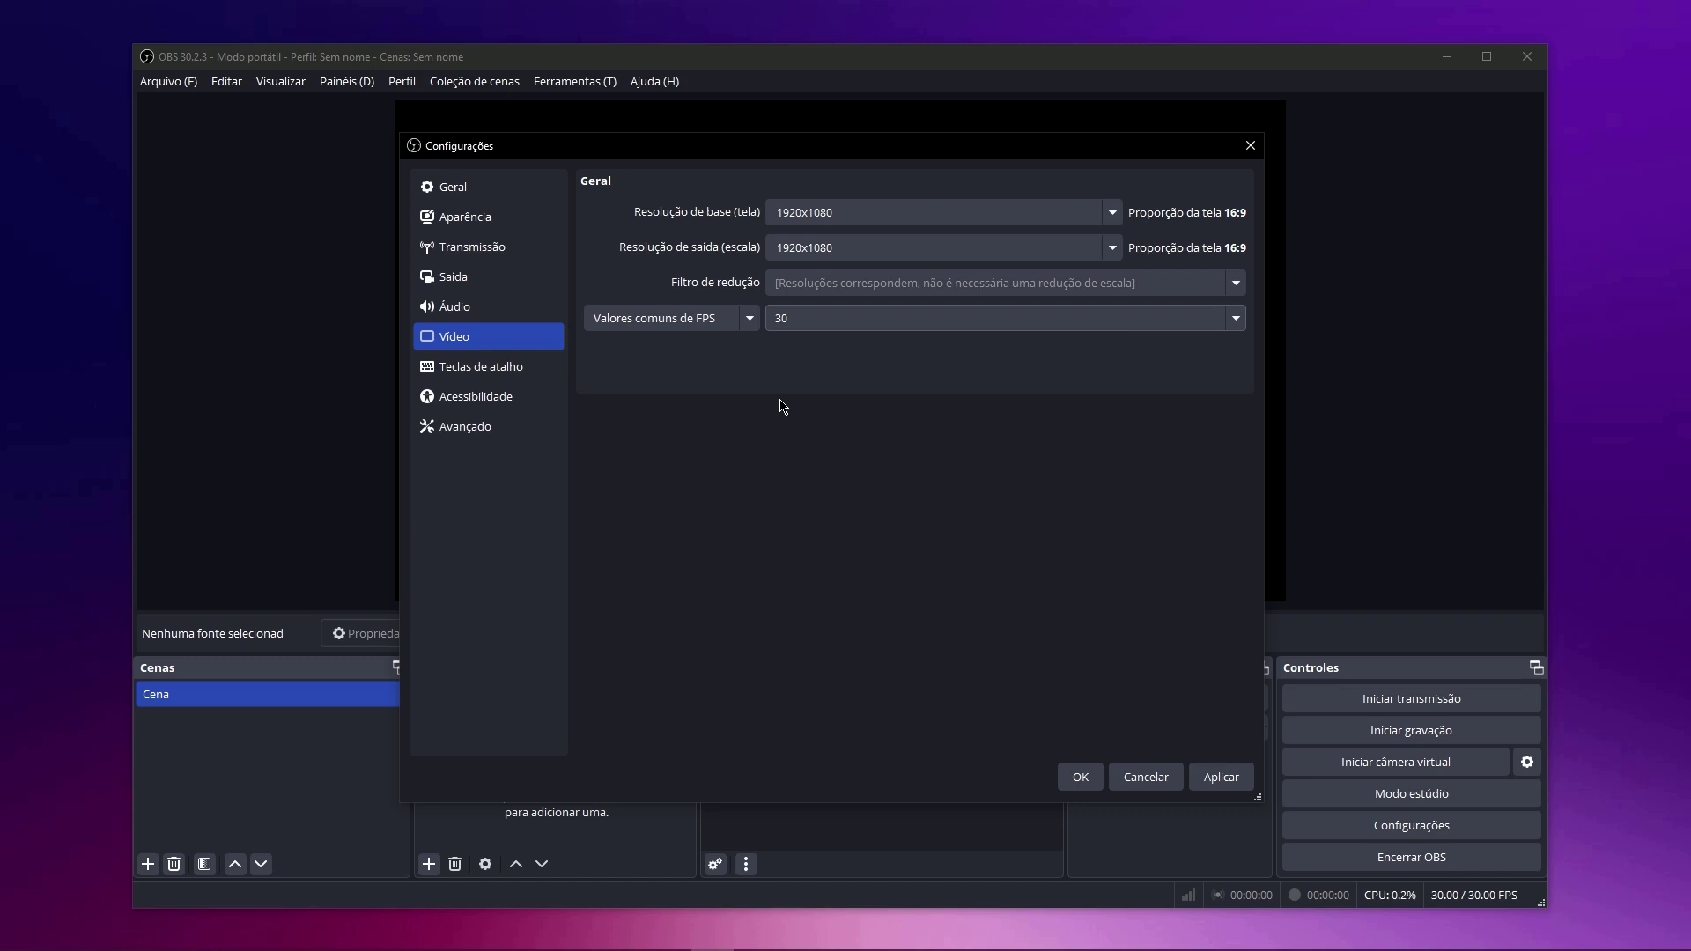
click(818, 323)
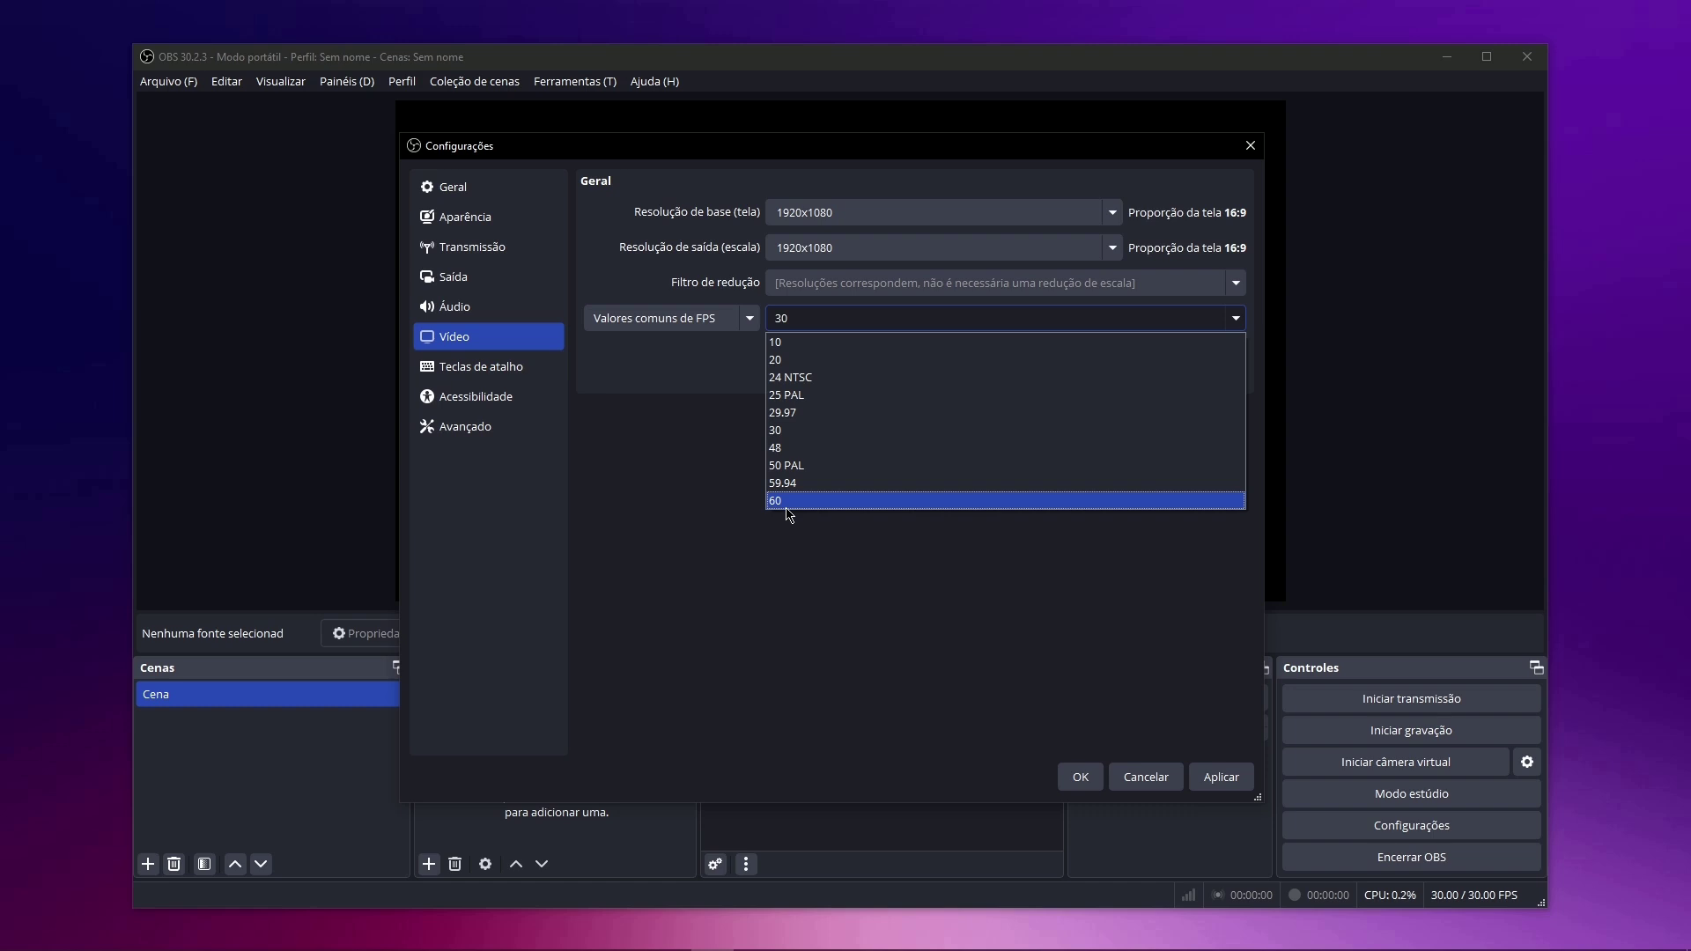
click(802, 432)
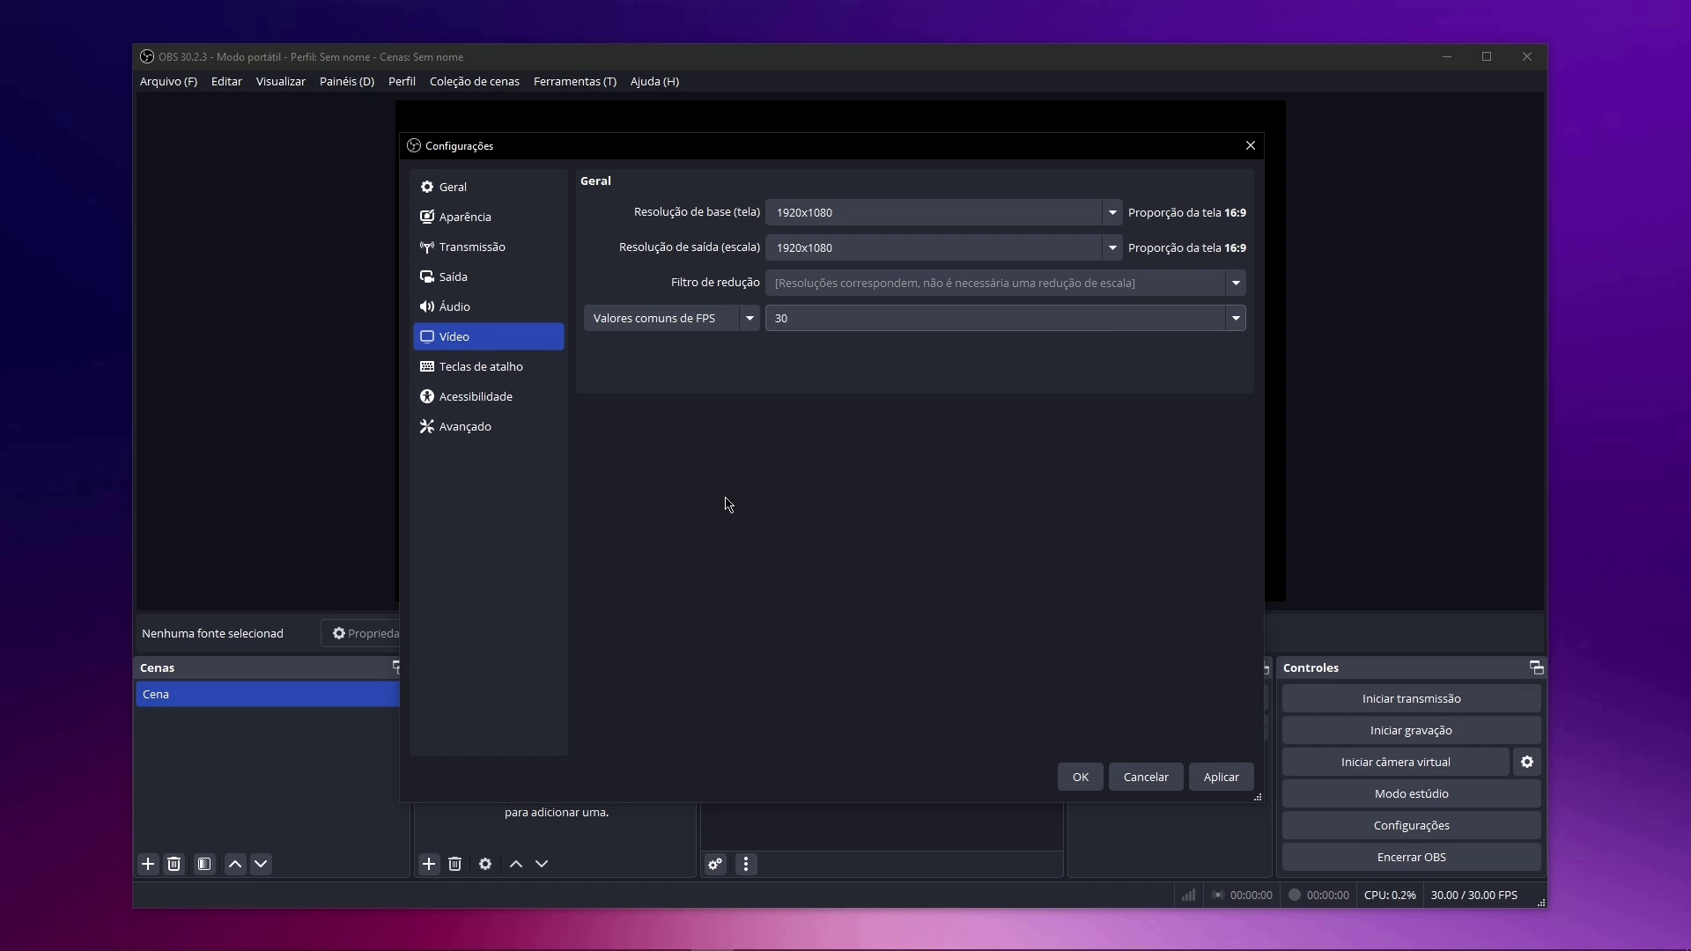
click(847, 322)
click(696, 435)
click(1237, 784)
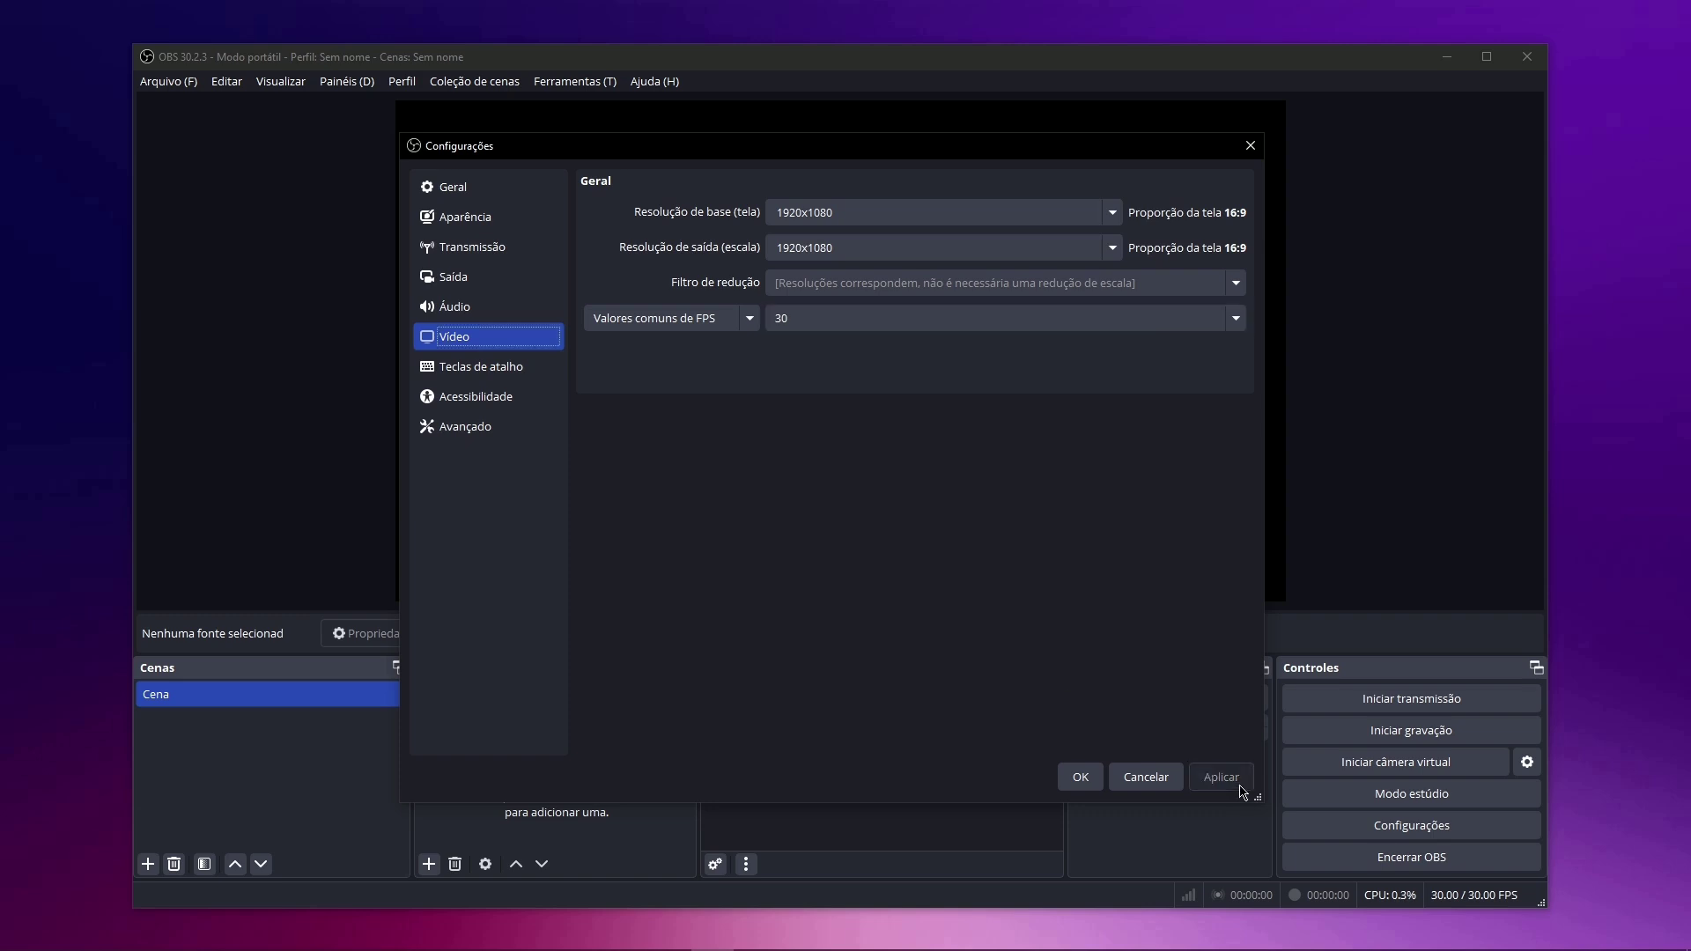
Review the hotkey, accessibility and advanced settings, and close the settings dialog.
click(485, 367)
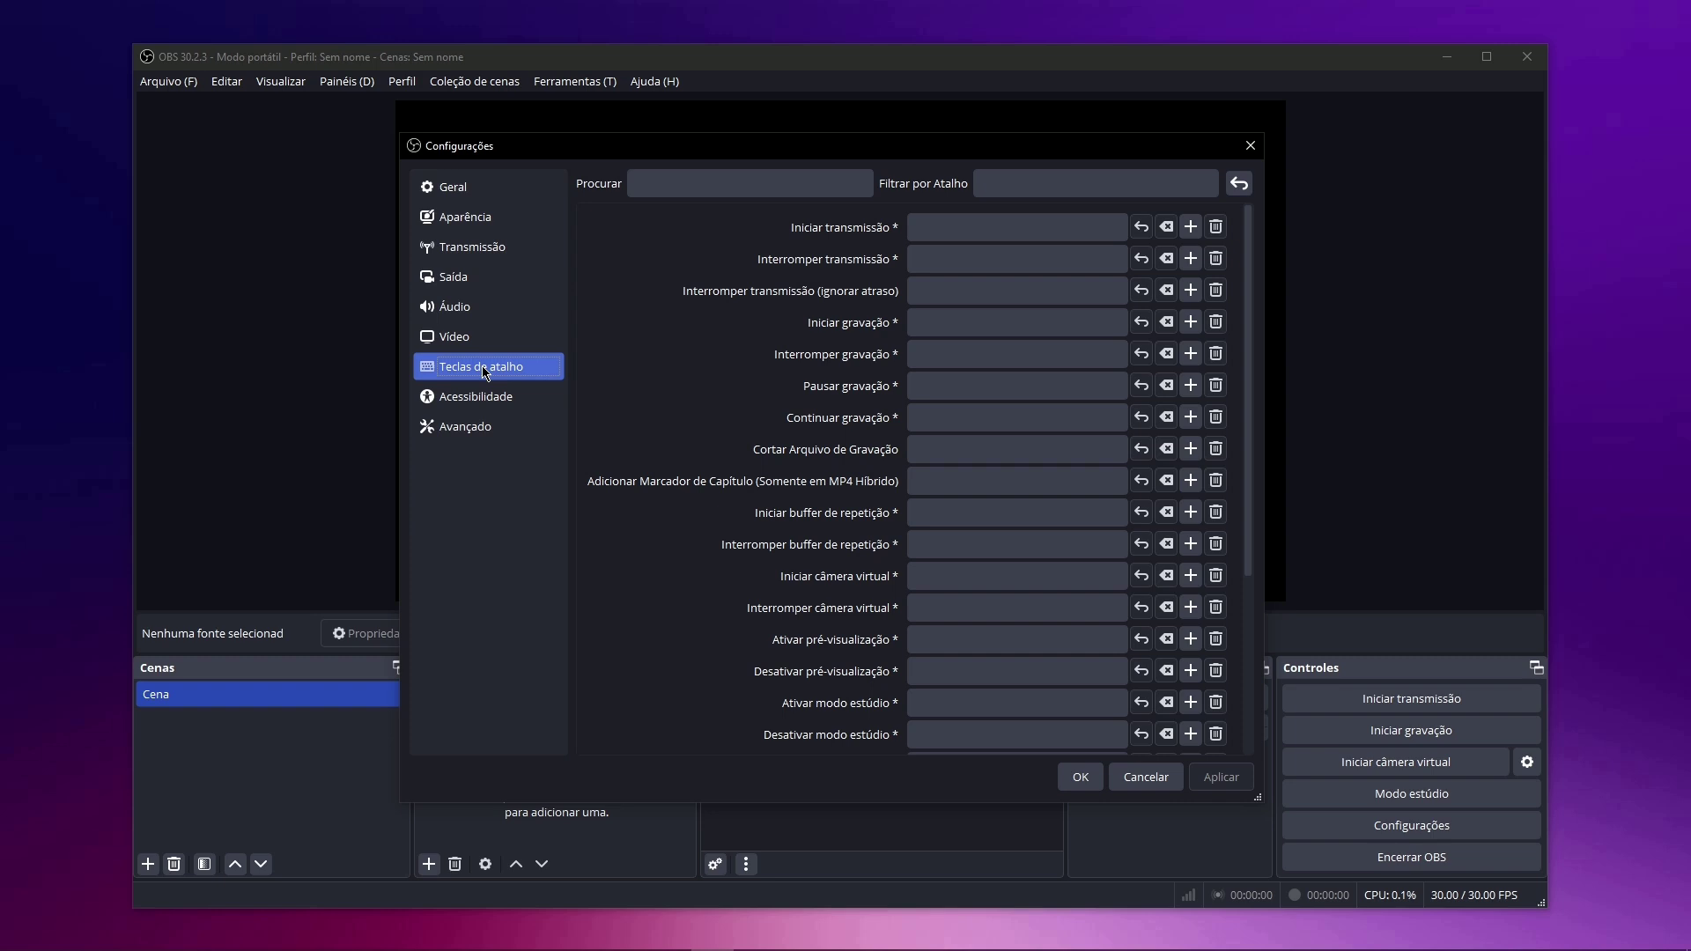
click(478, 398)
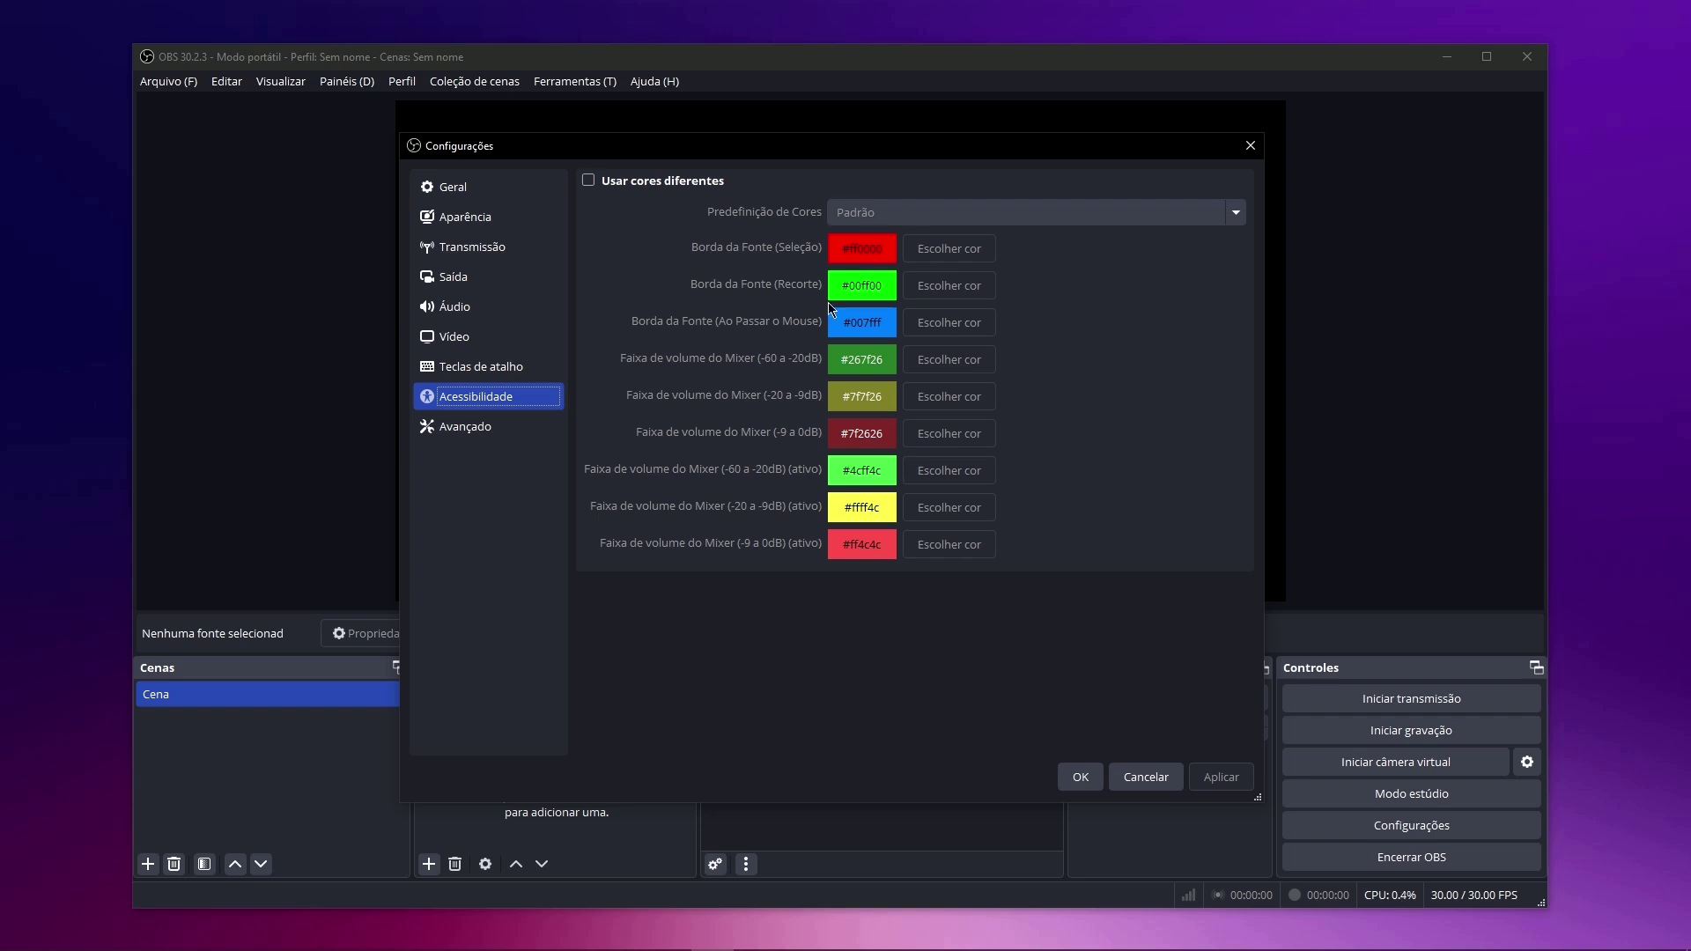
click(515, 427)
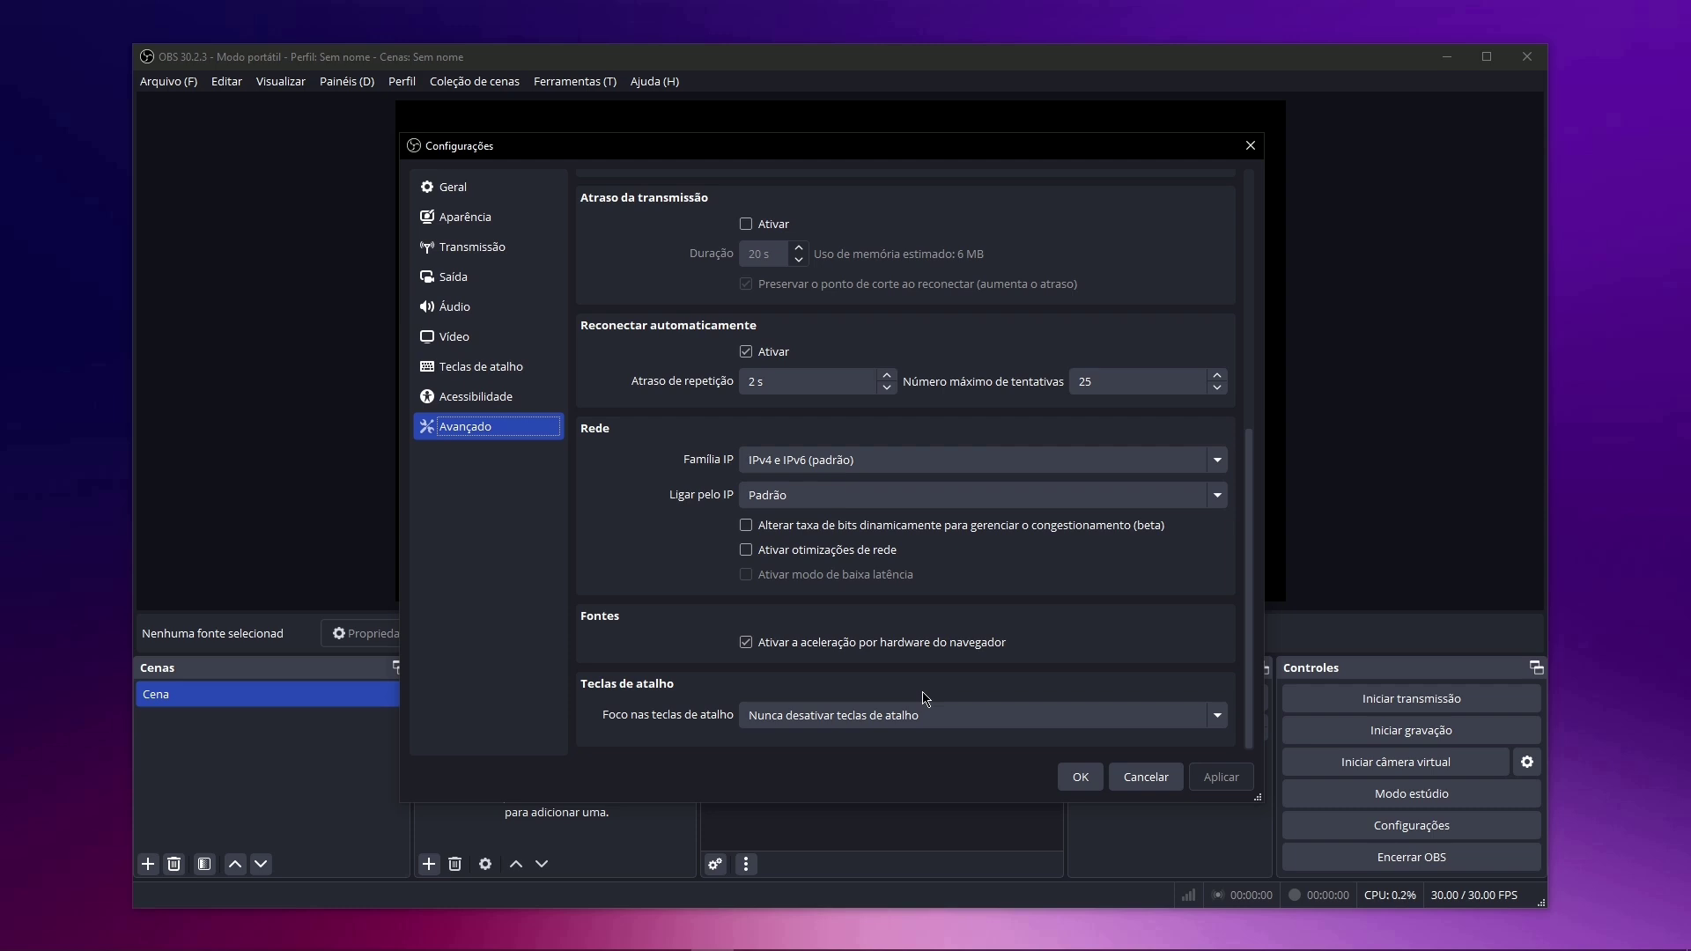
click(1079, 775)
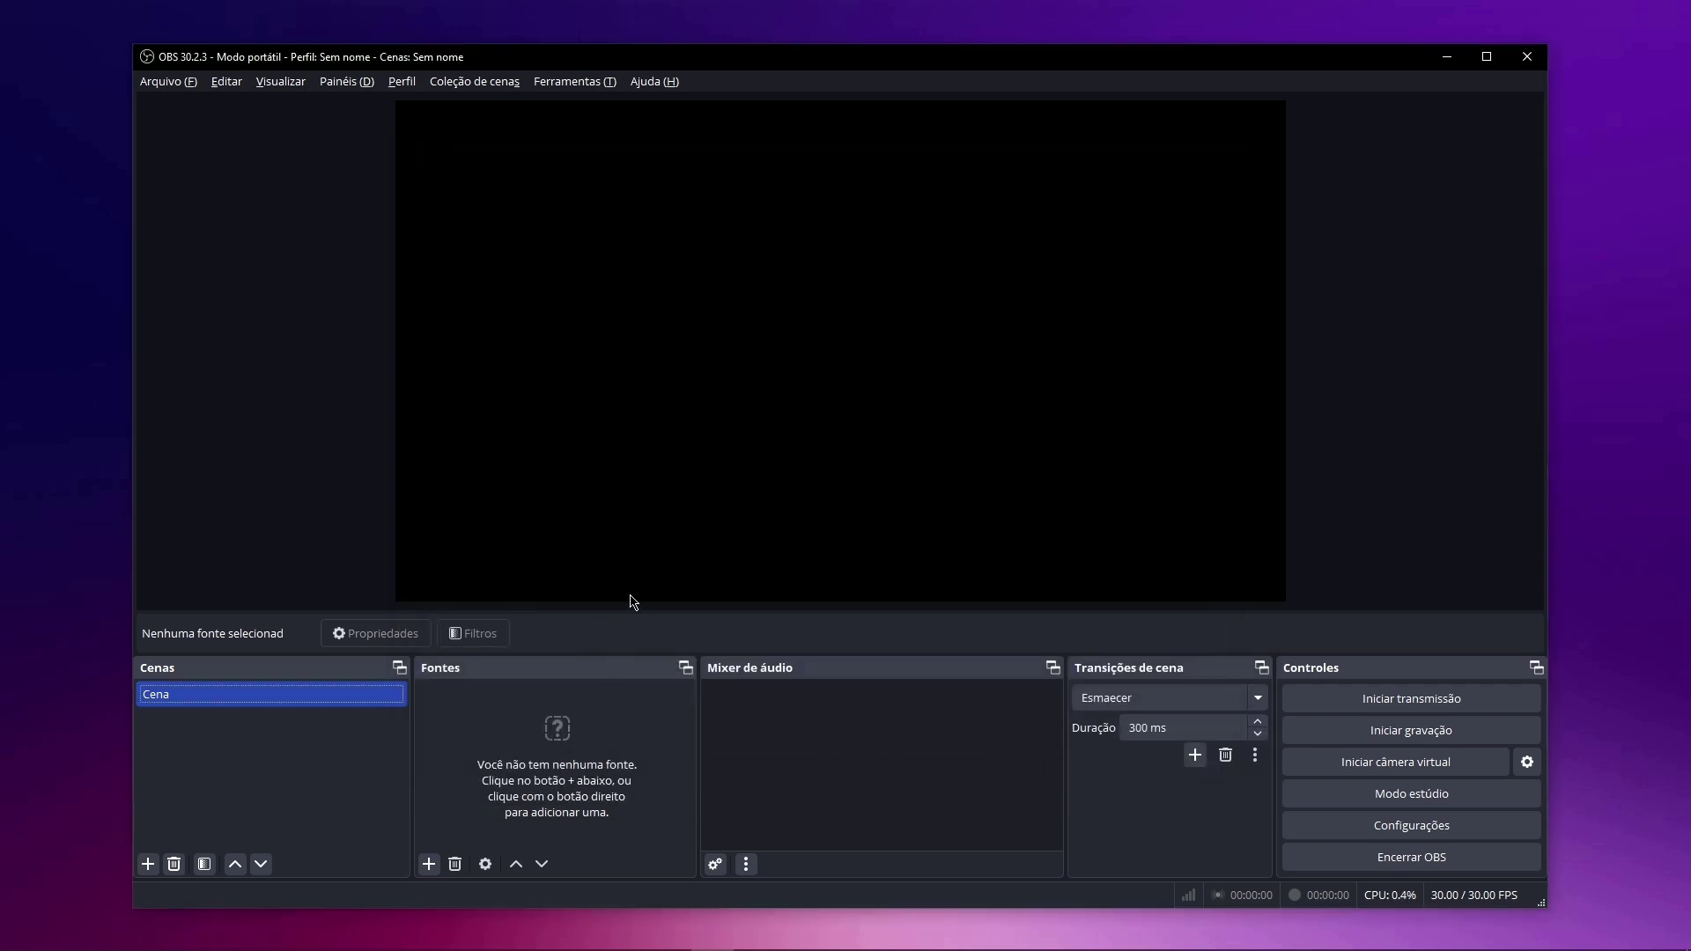
Make the docks below the preview taller and rename the existing scene as INTRO.
drag(621, 655, 630, 555)
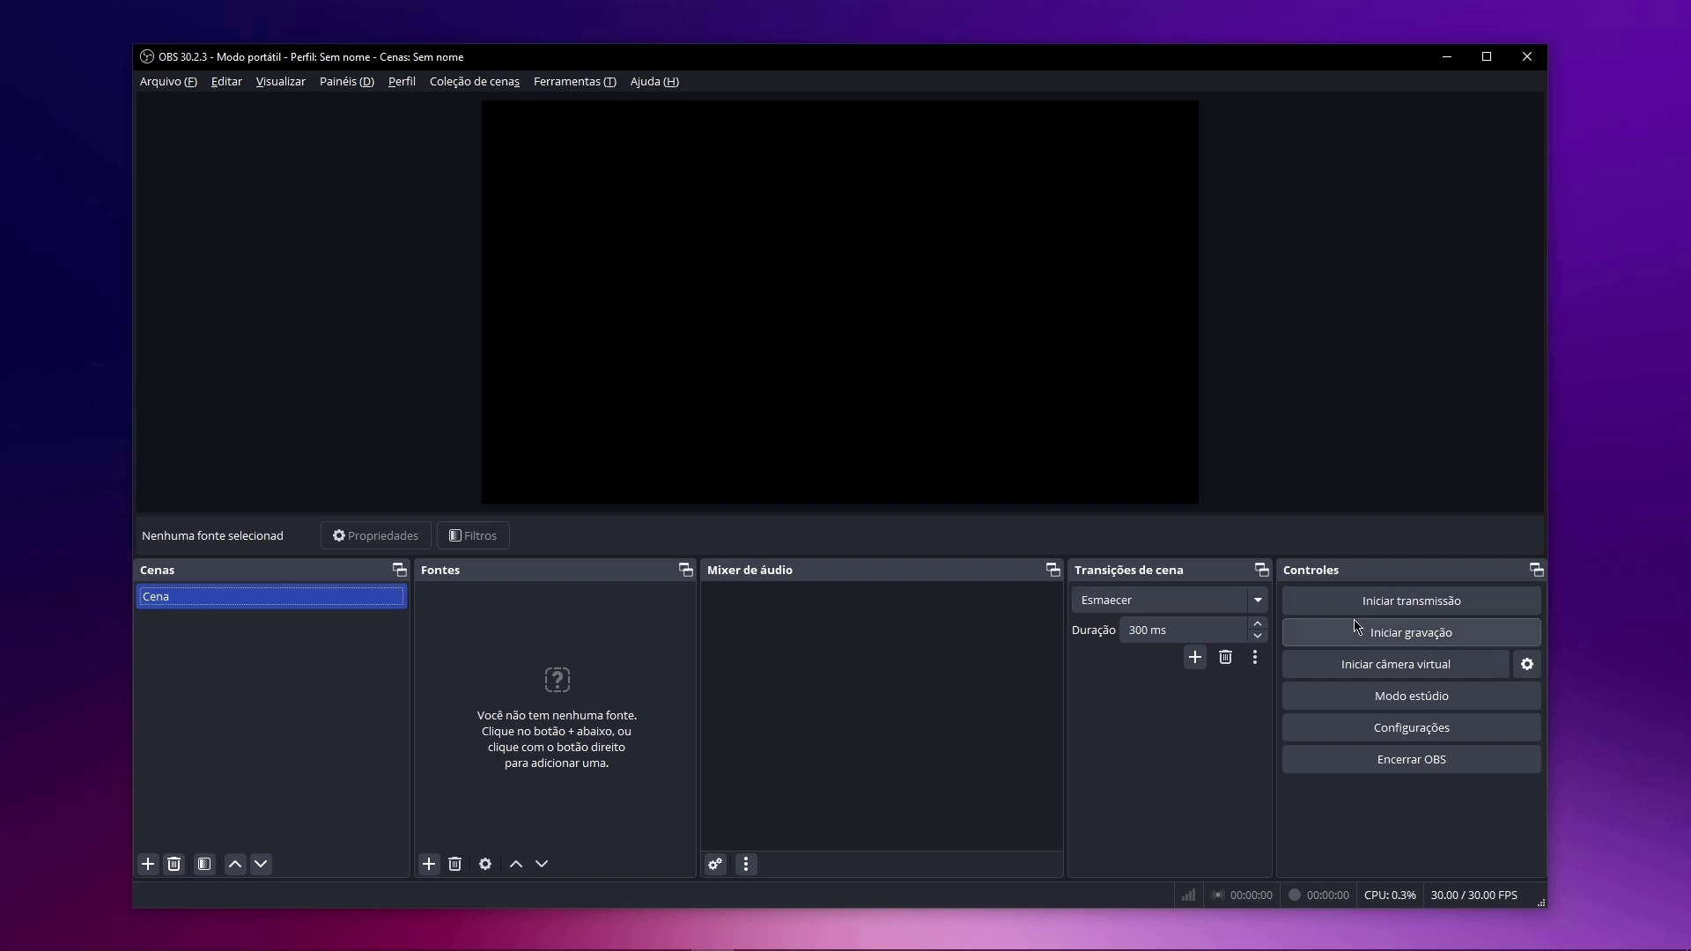
right_click(252, 602)
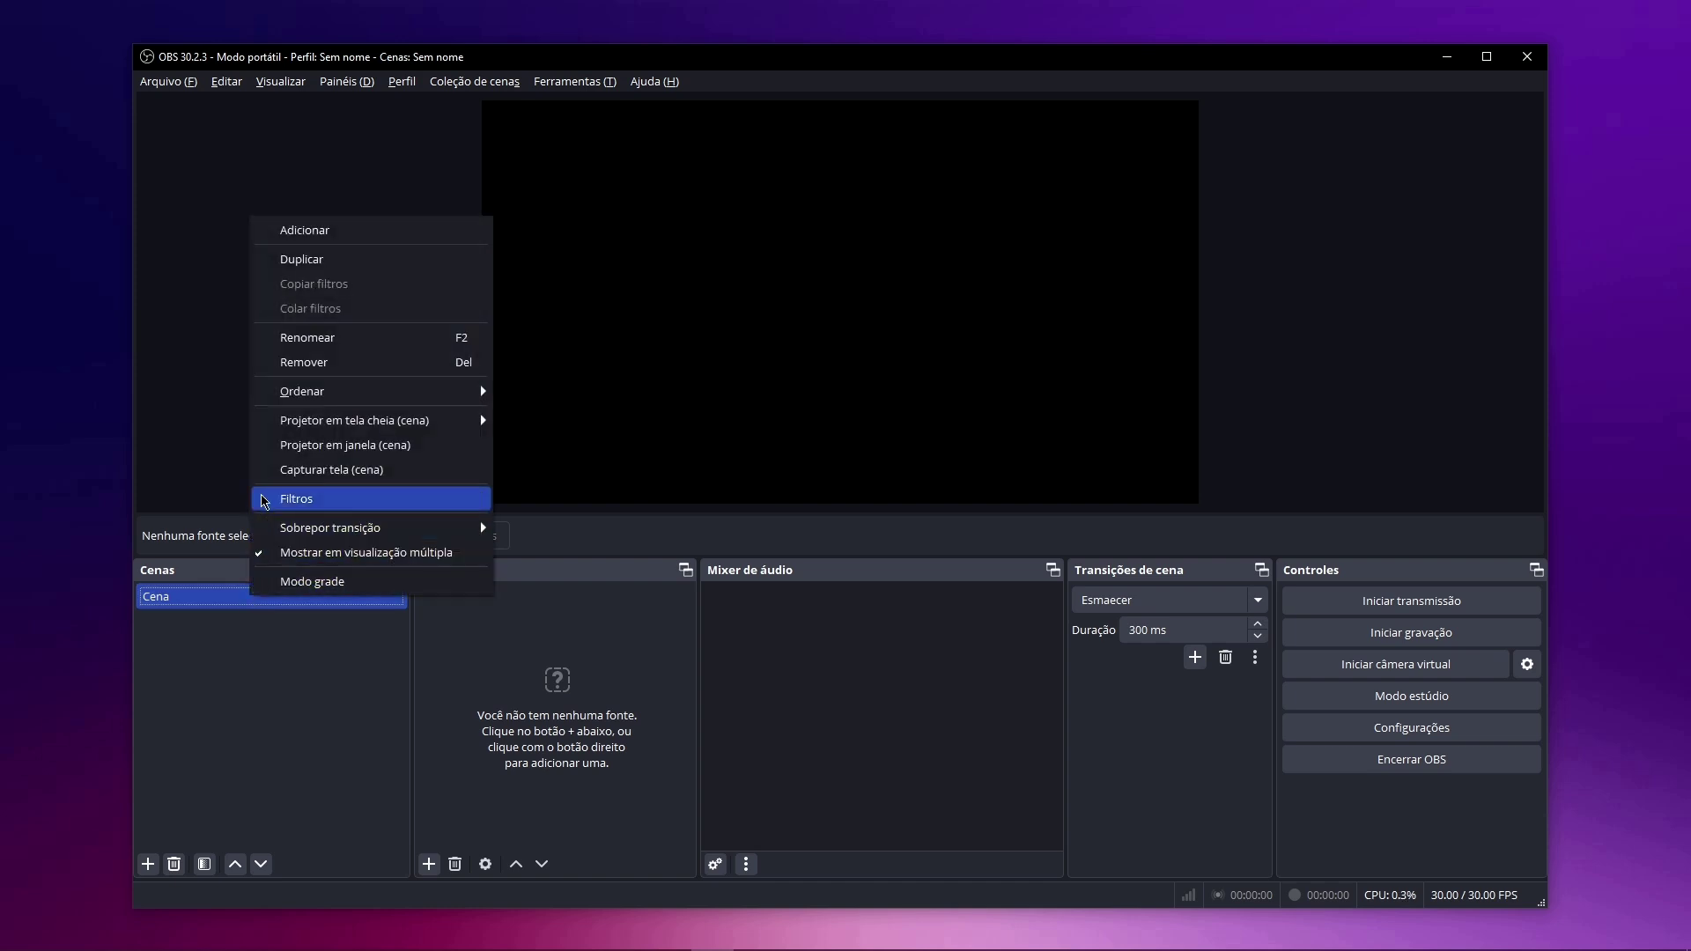
click(328, 338)
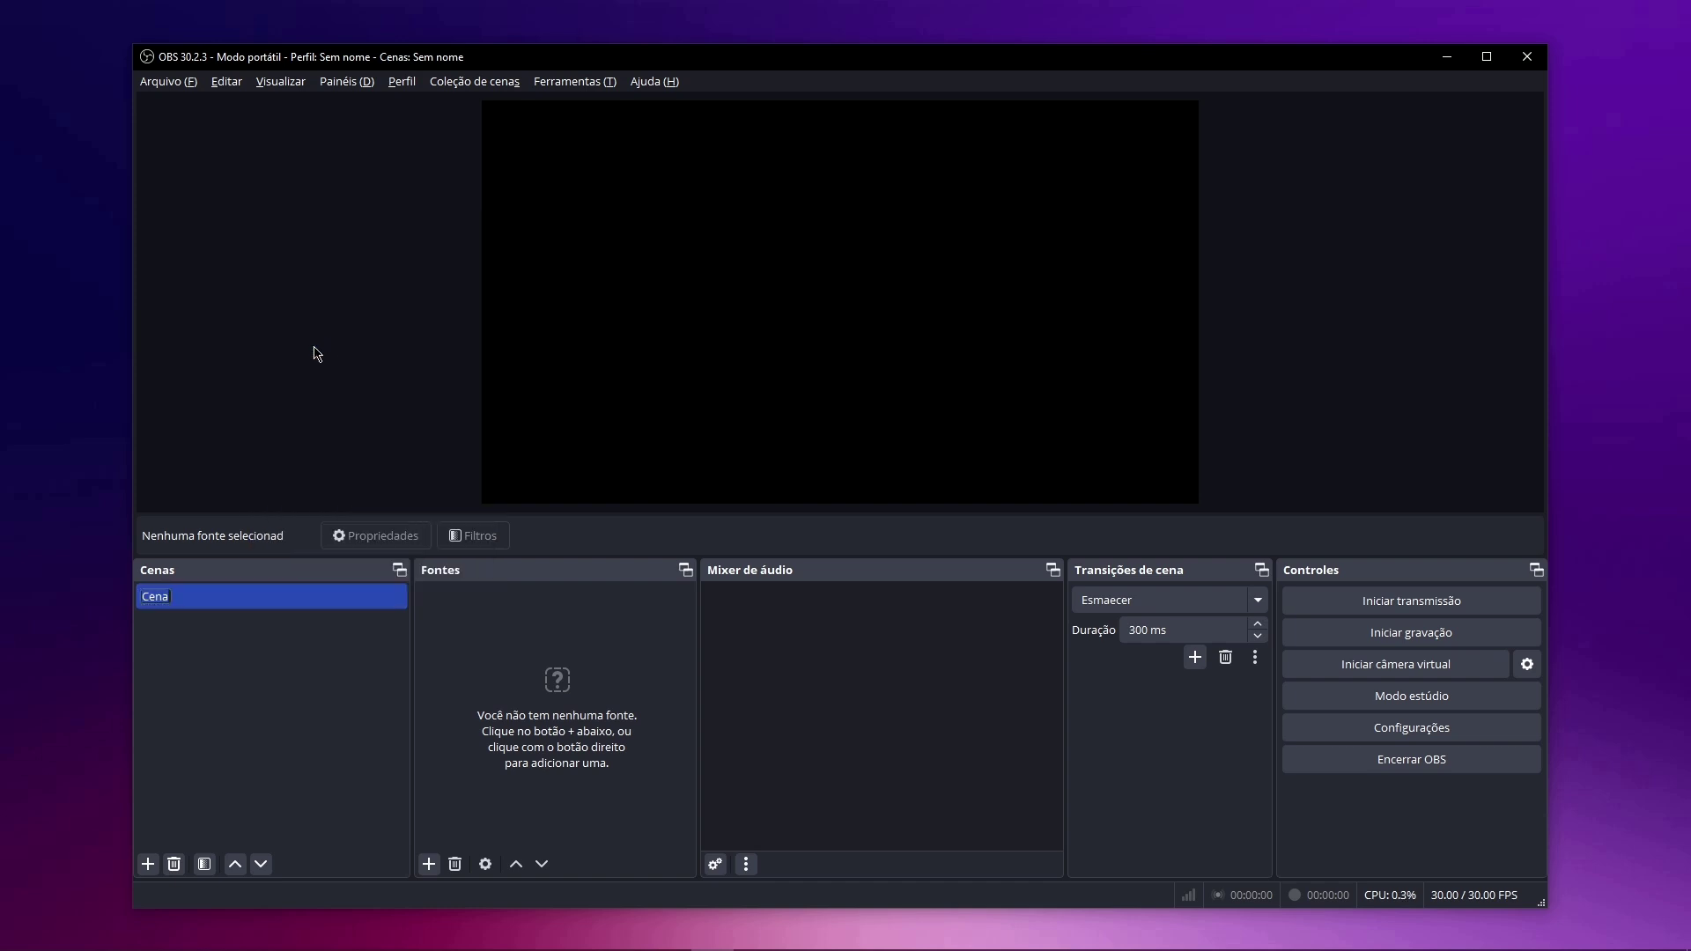
text(INTRO)
key(Return)
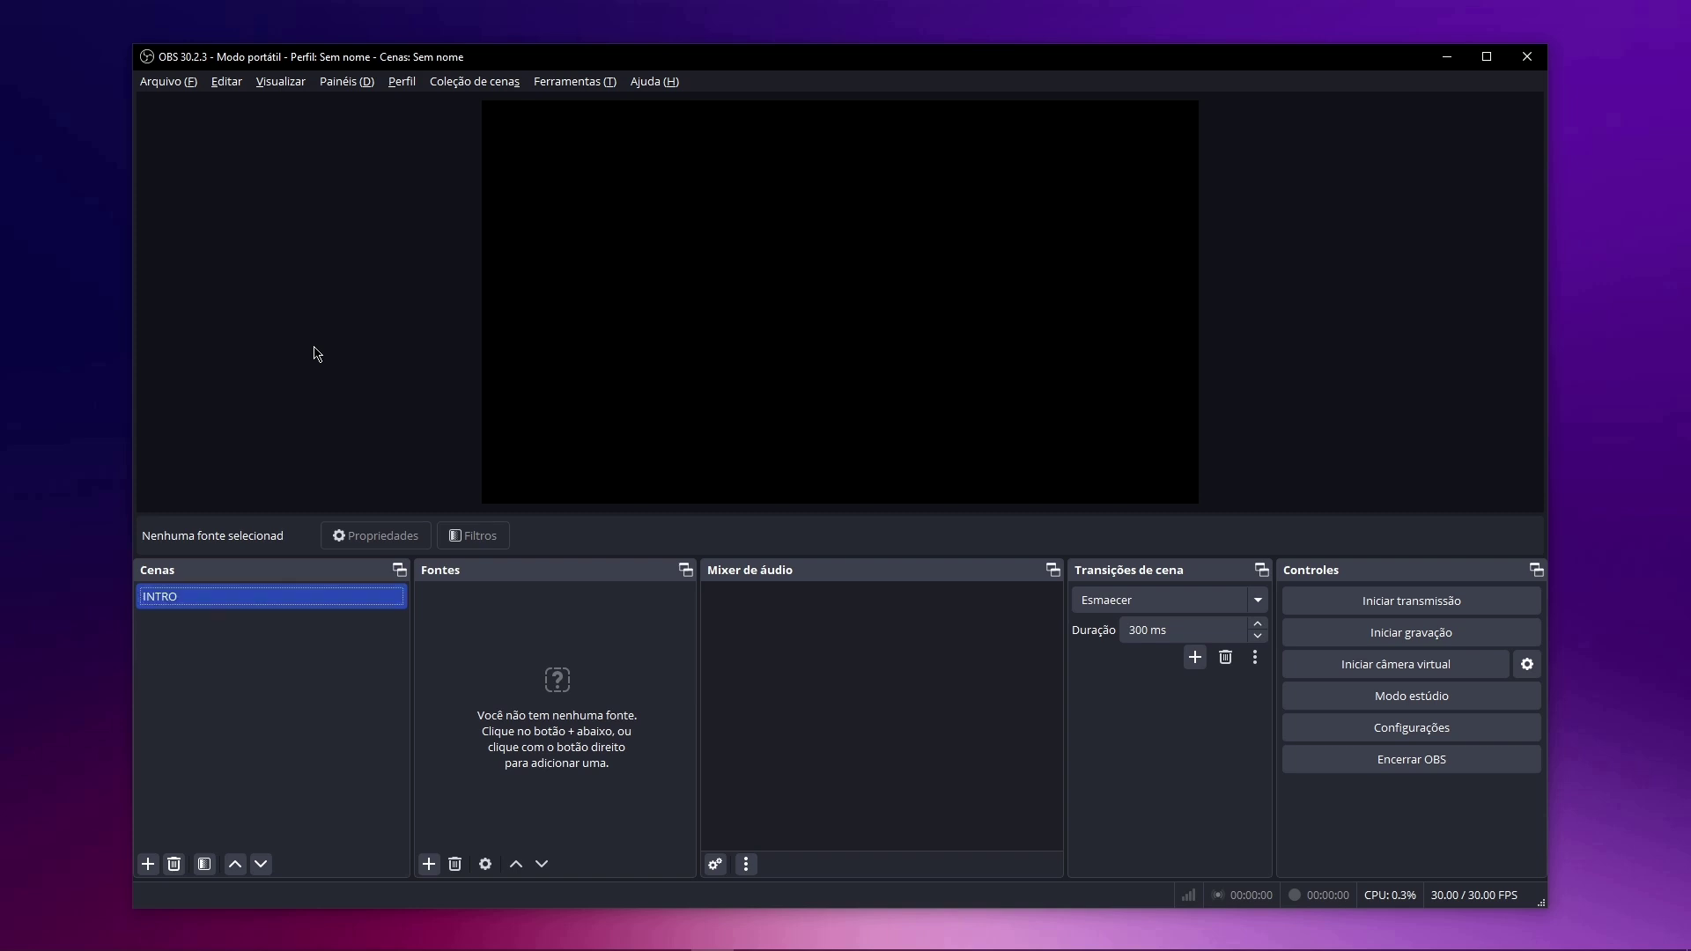
Add an audio input capture source (Captura de entrada de áudio) named MIC to the INTRO scene.
right_click(531, 684)
mouse_move(570, 702)
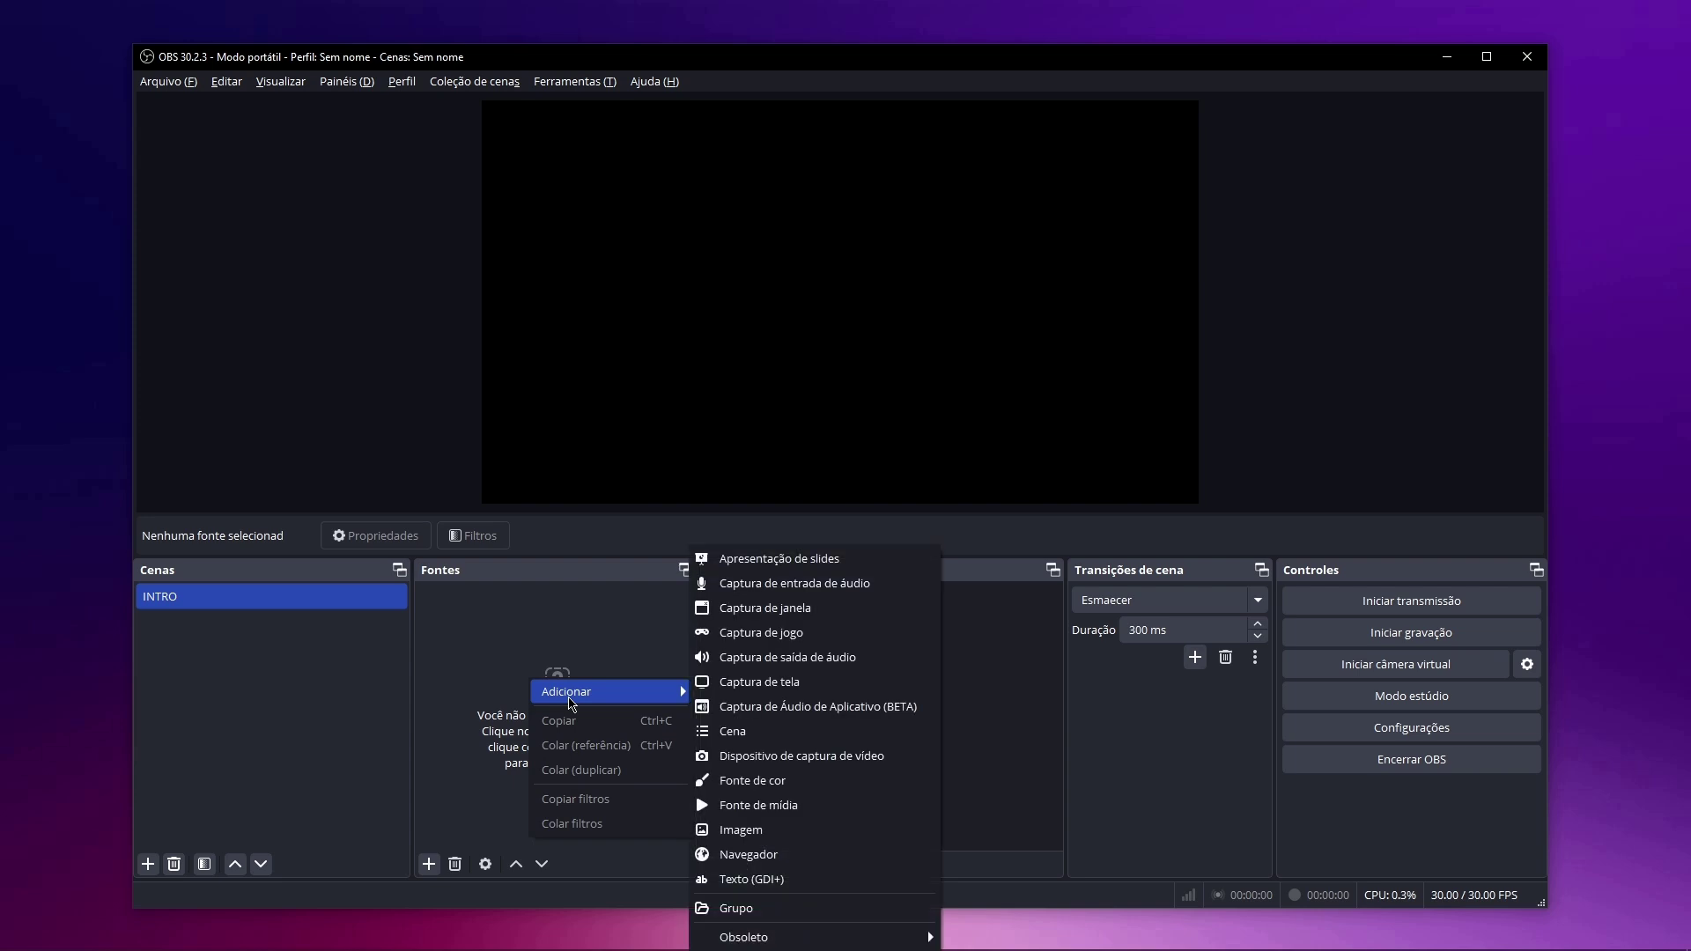
click(430, 864)
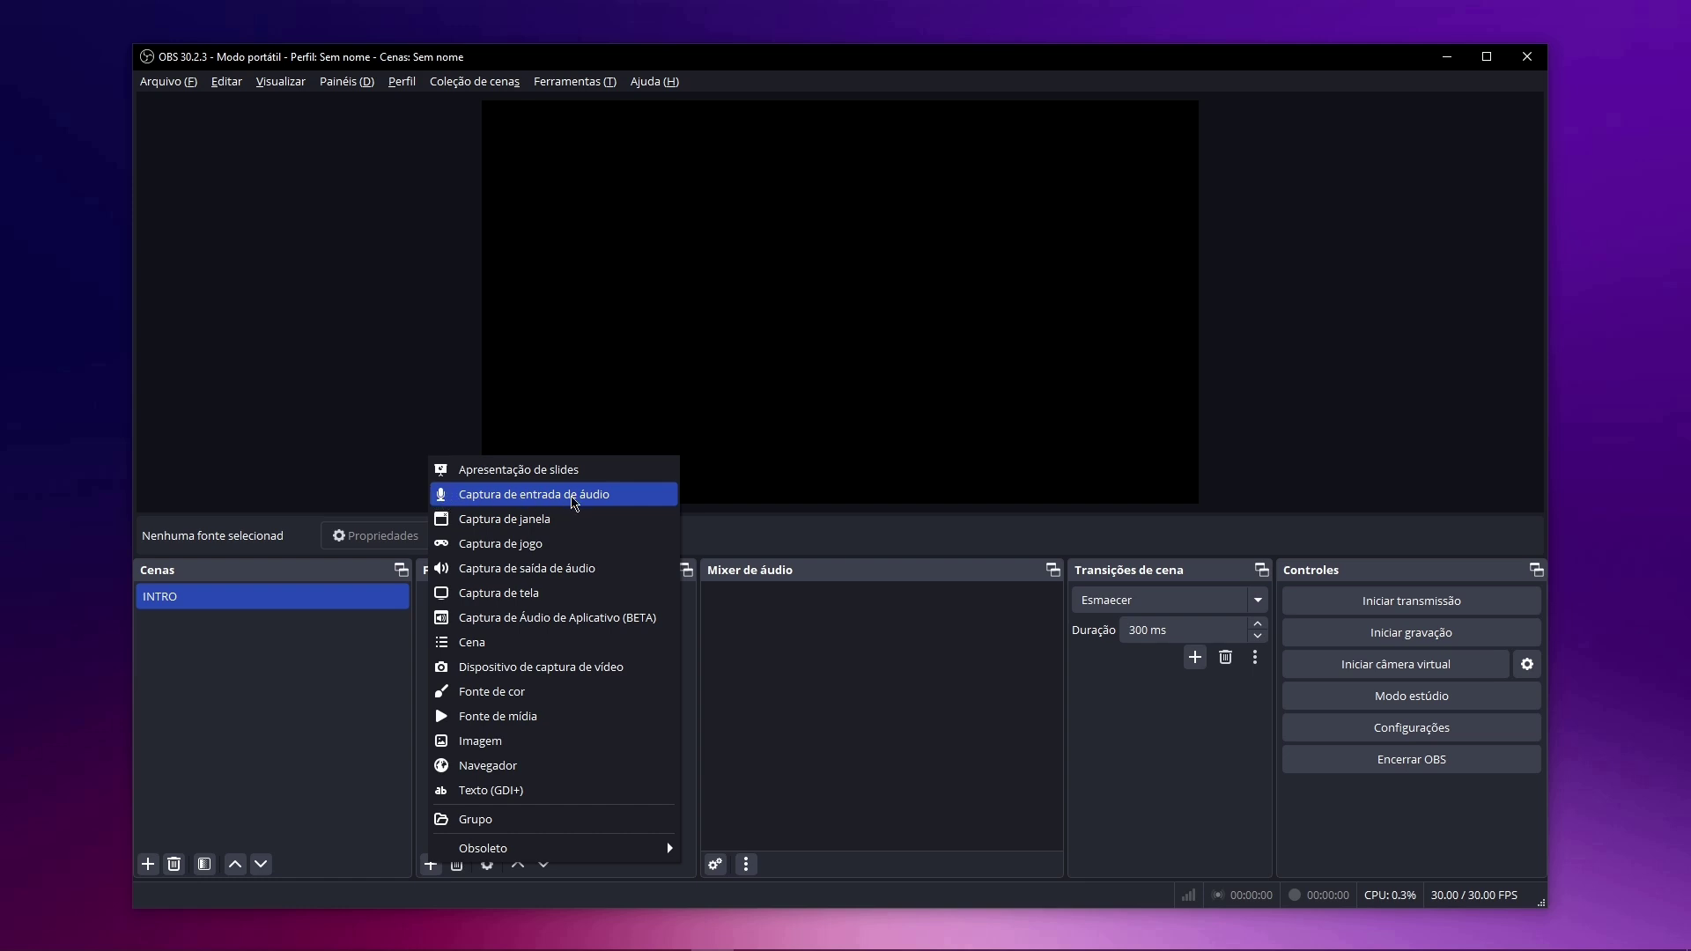
click(606, 500)
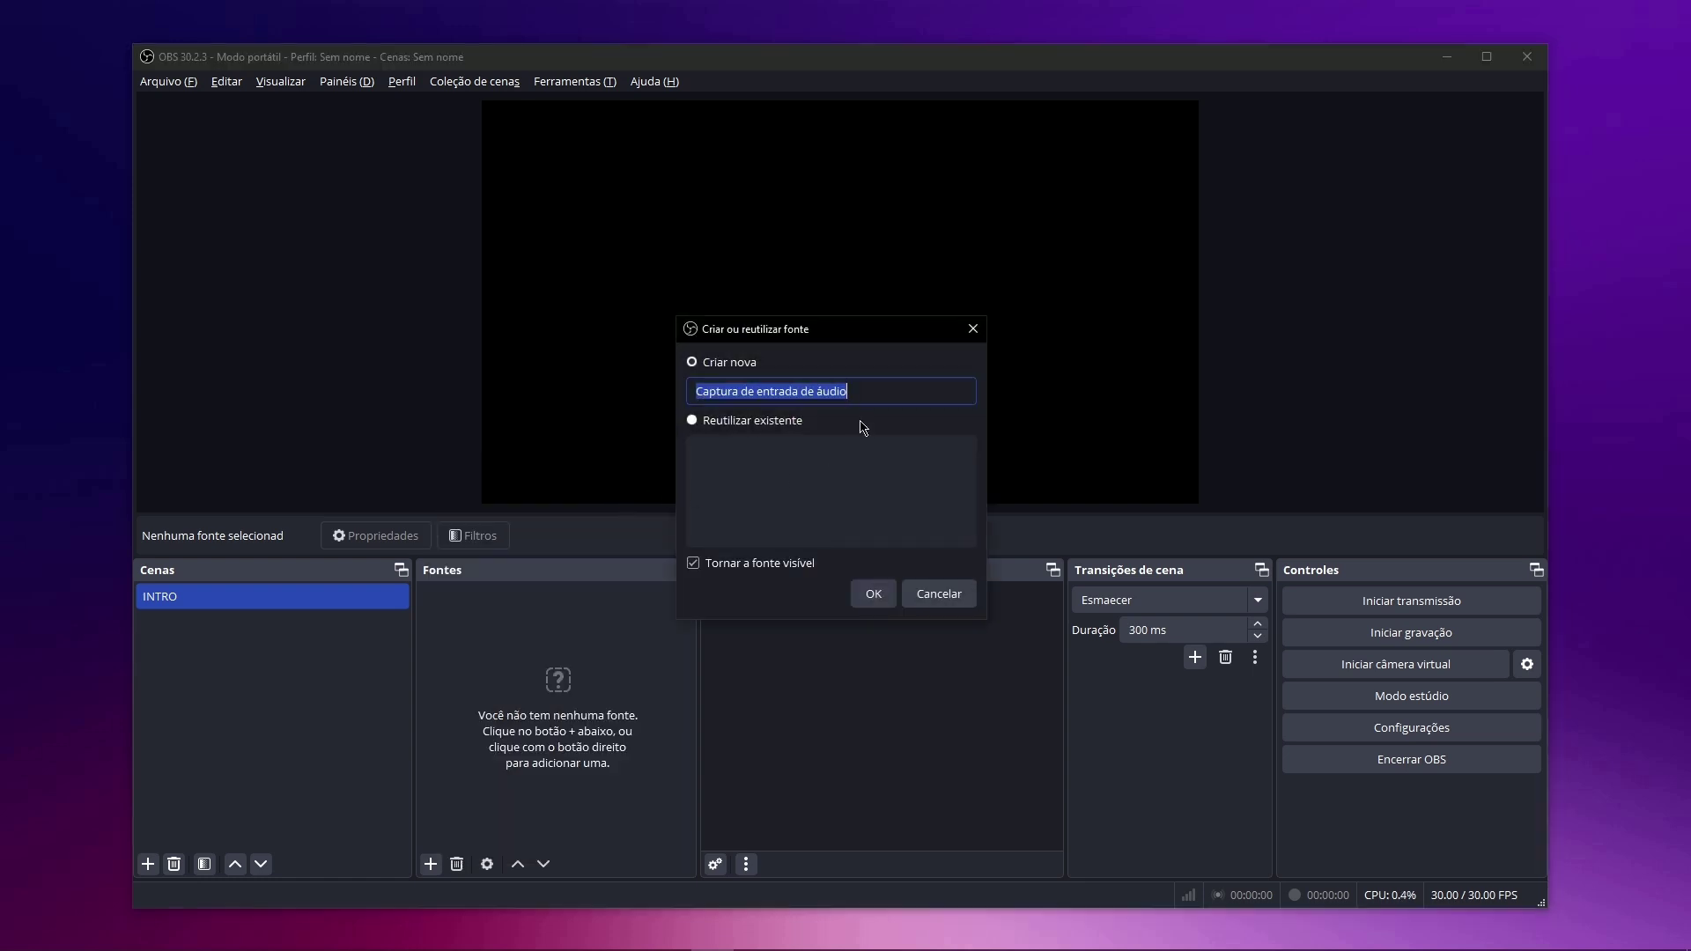
drag(867, 394, 678, 404)
text(MIC)
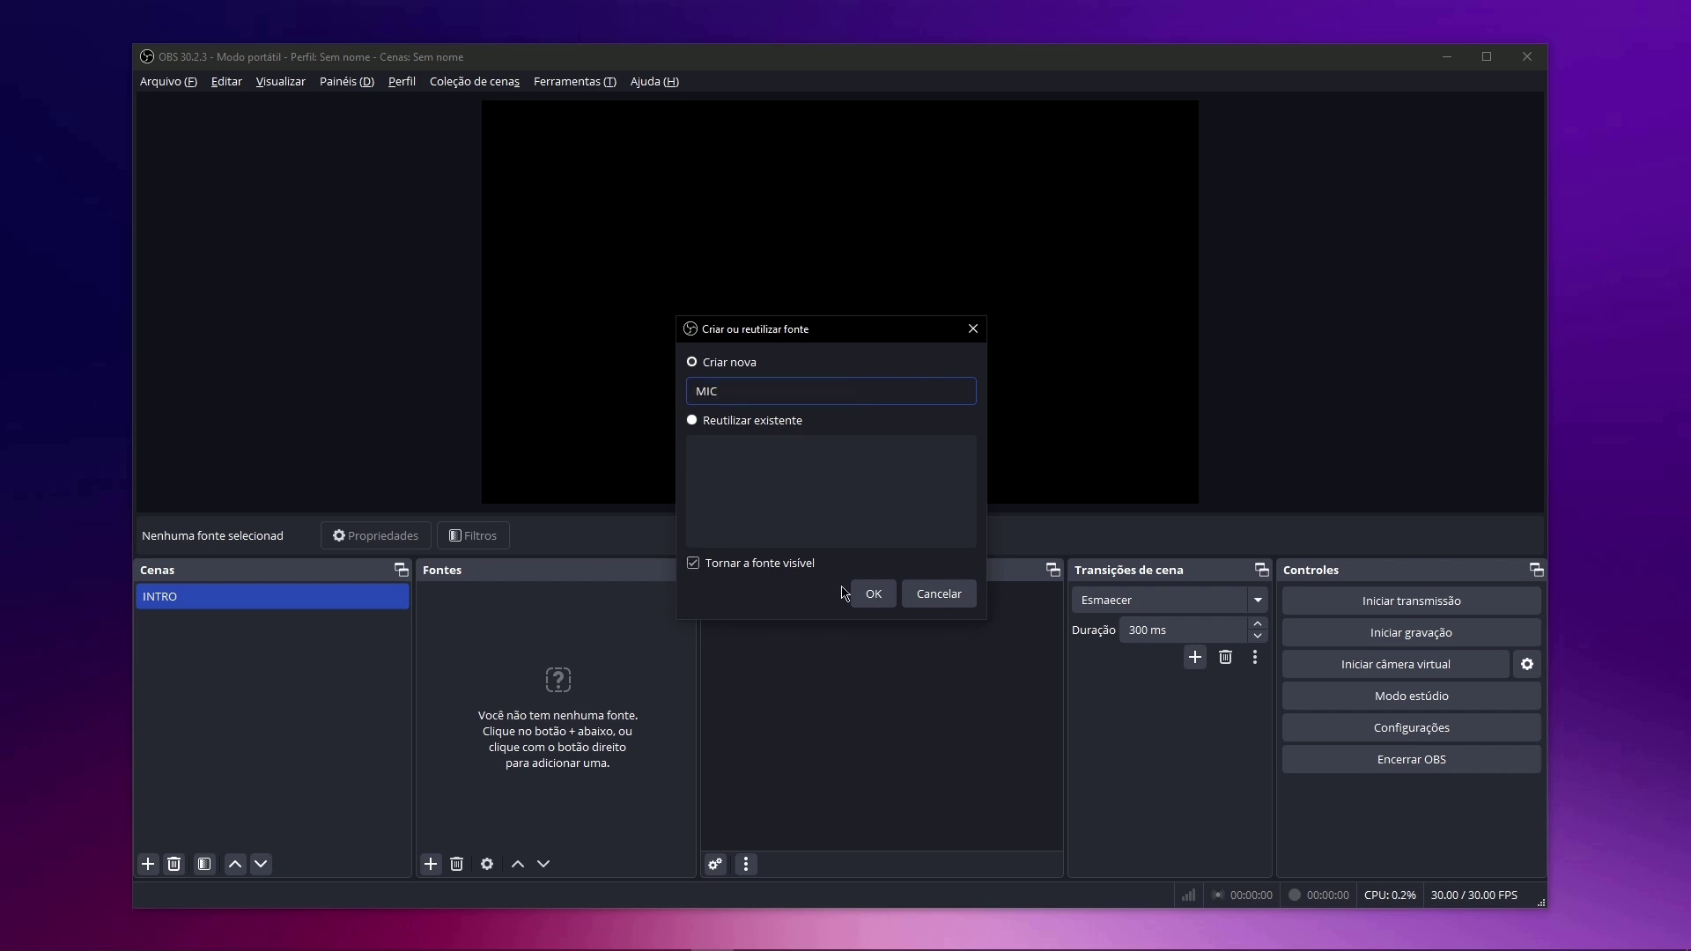
click(871, 594)
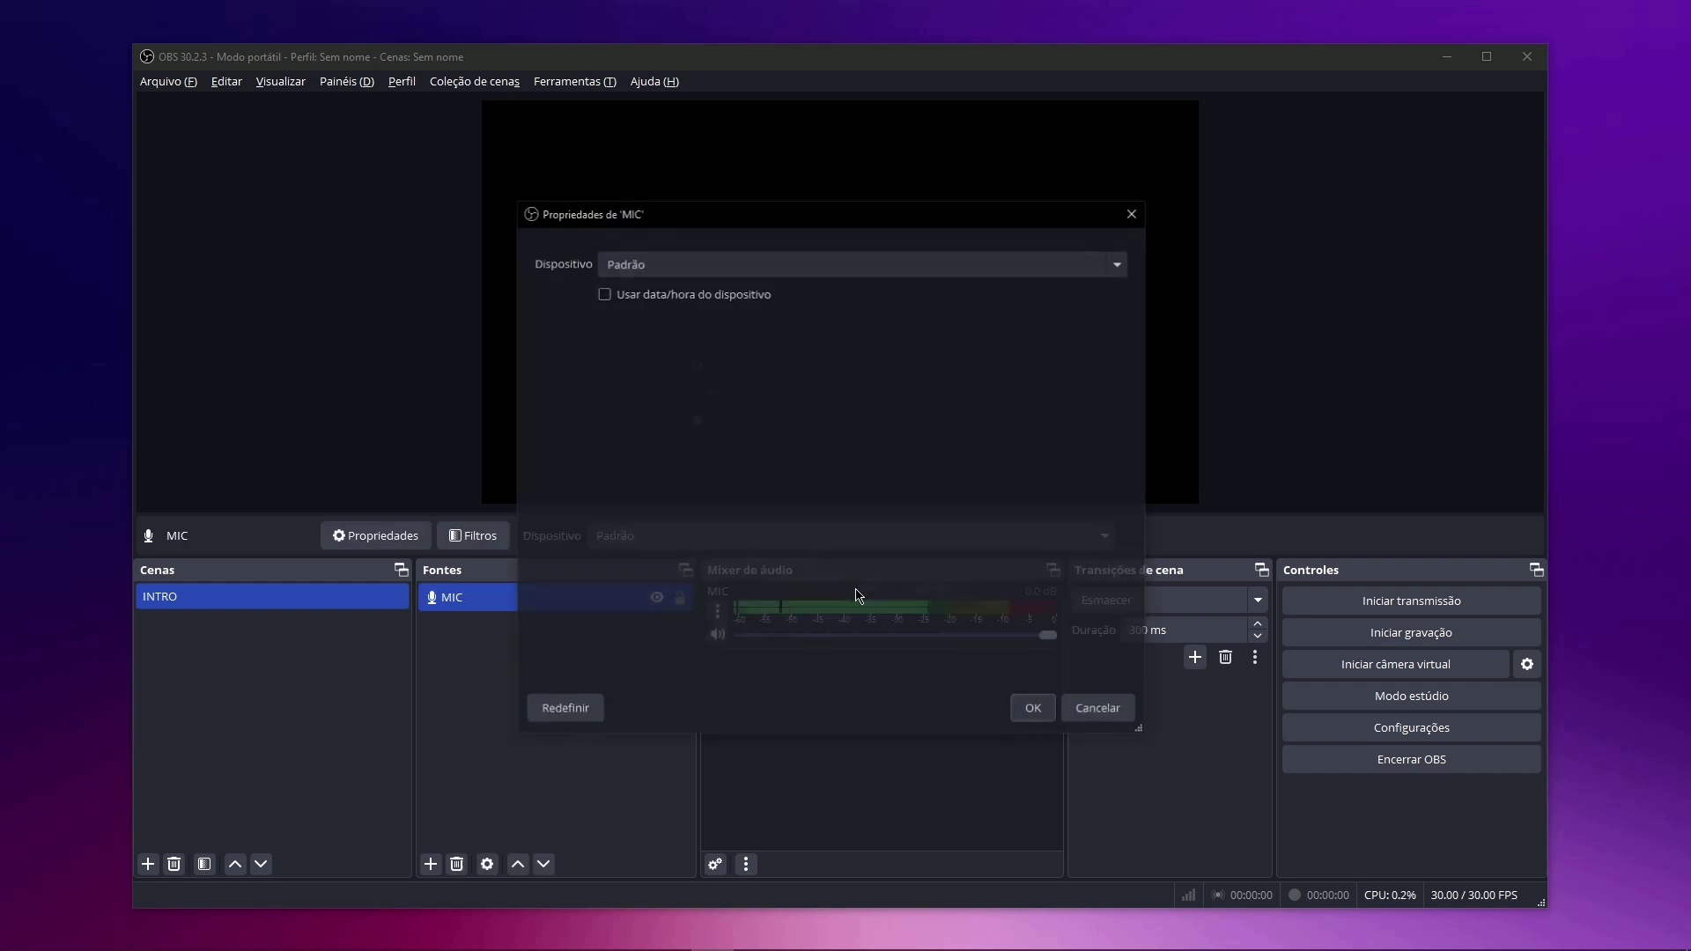
Try Mic in at rear panel (Pink) (Realtek(R) Audio) as the MIC device and cancel the properties.
click(691, 264)
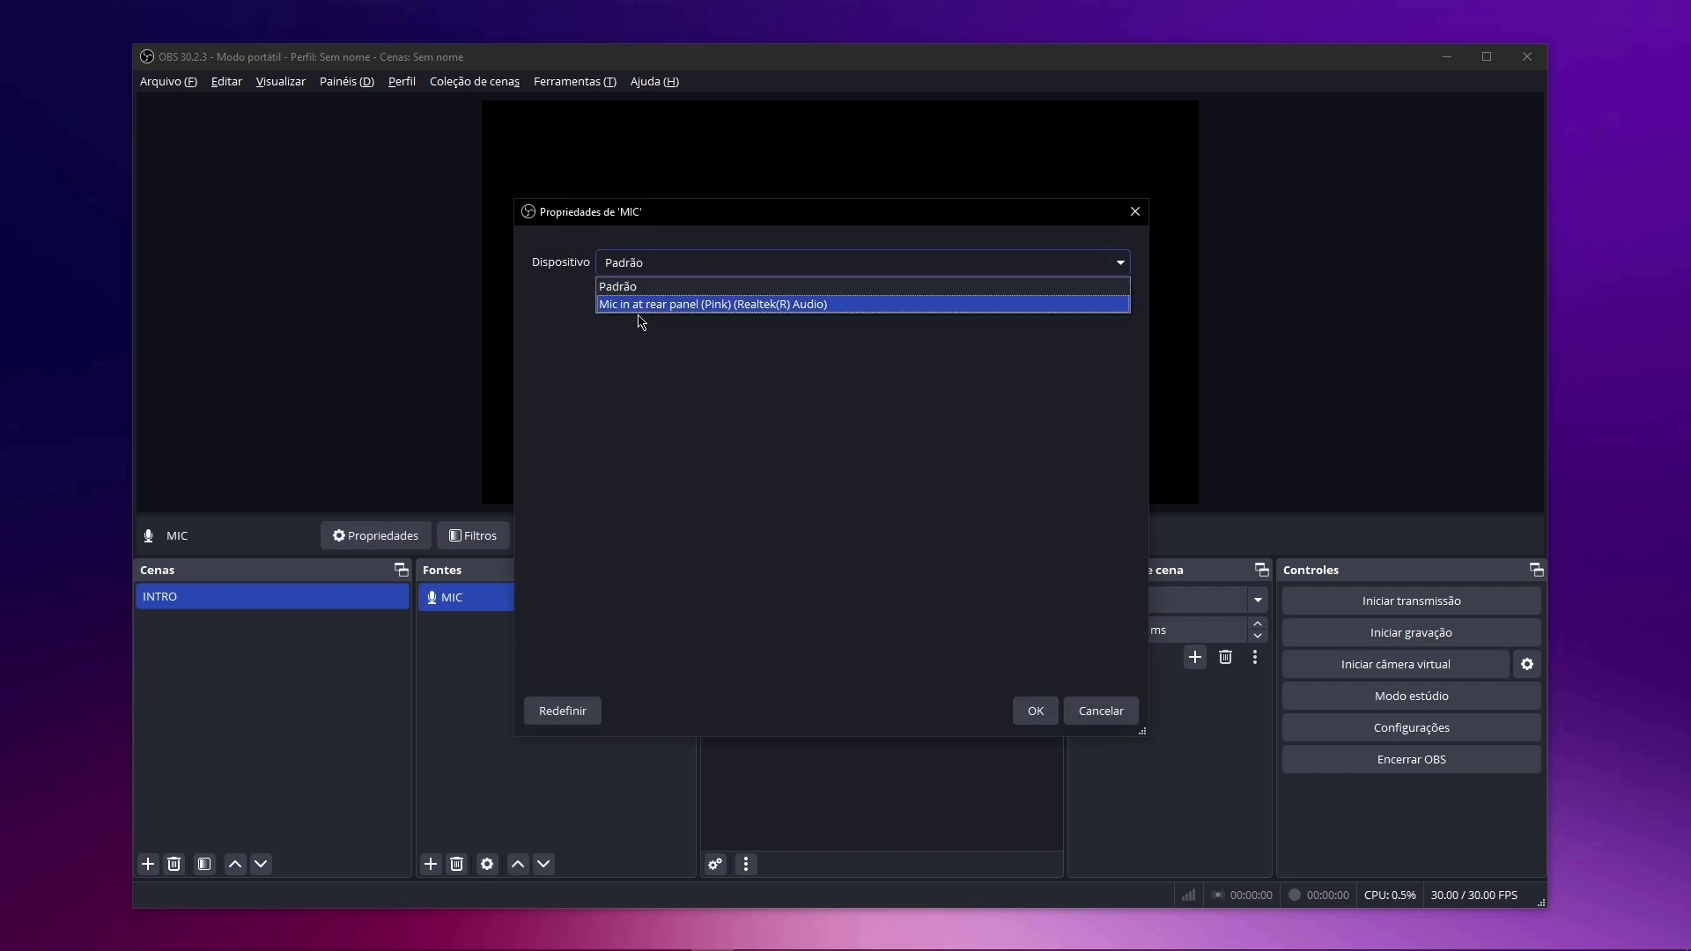
click(621, 358)
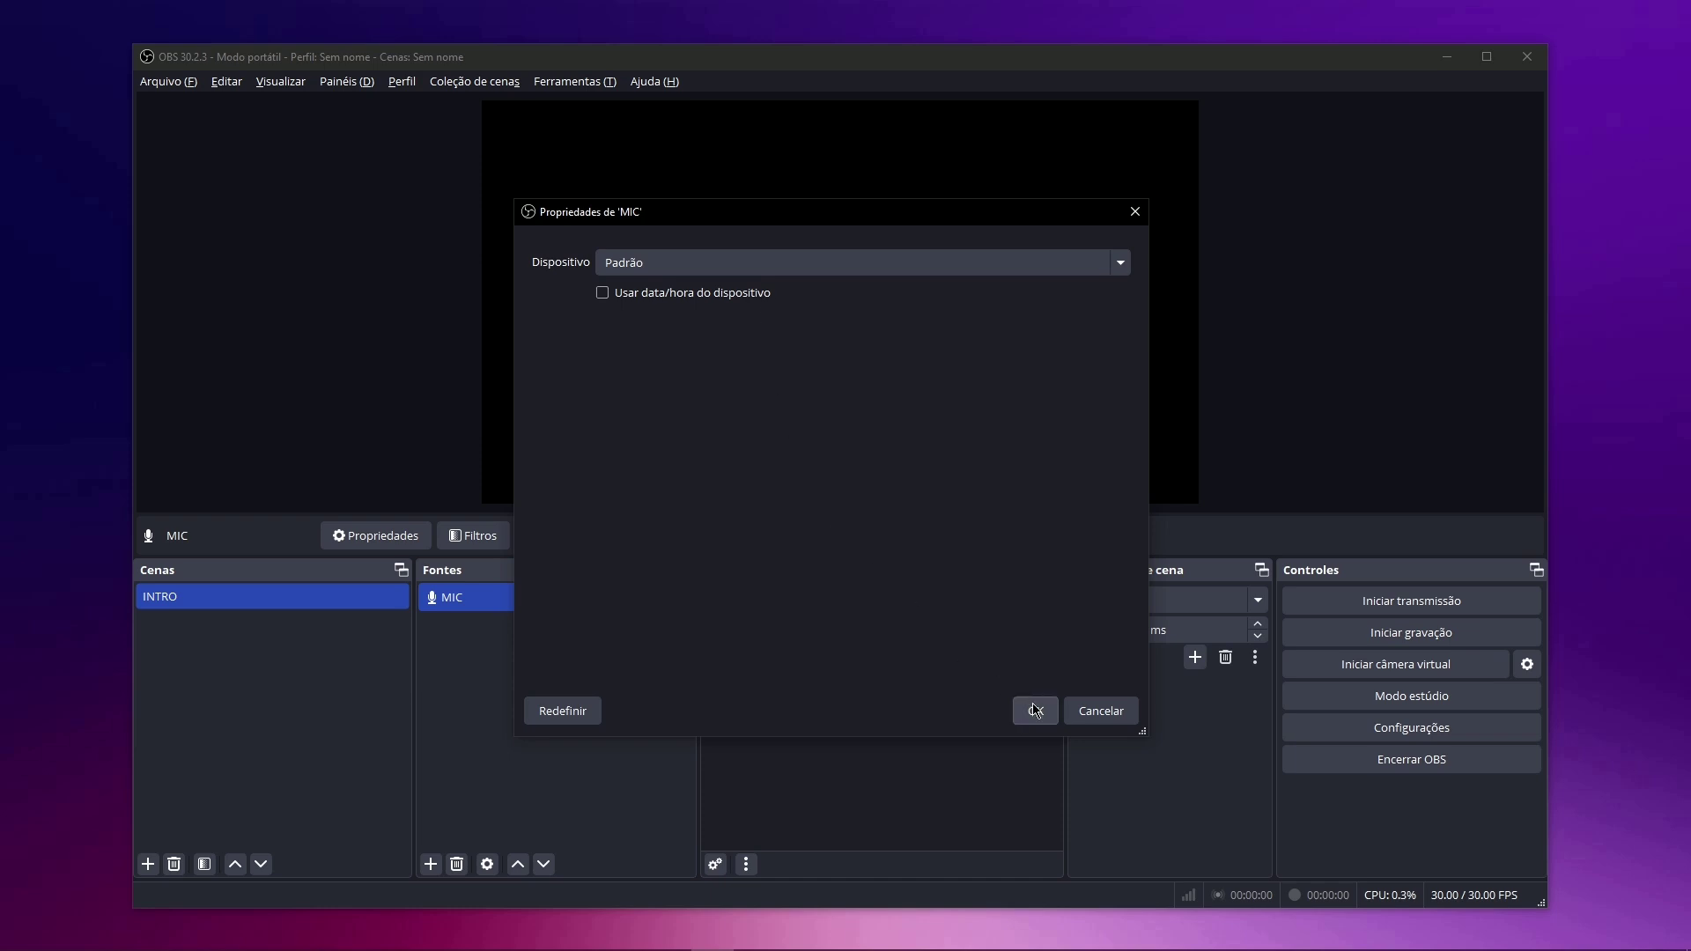
click(657, 263)
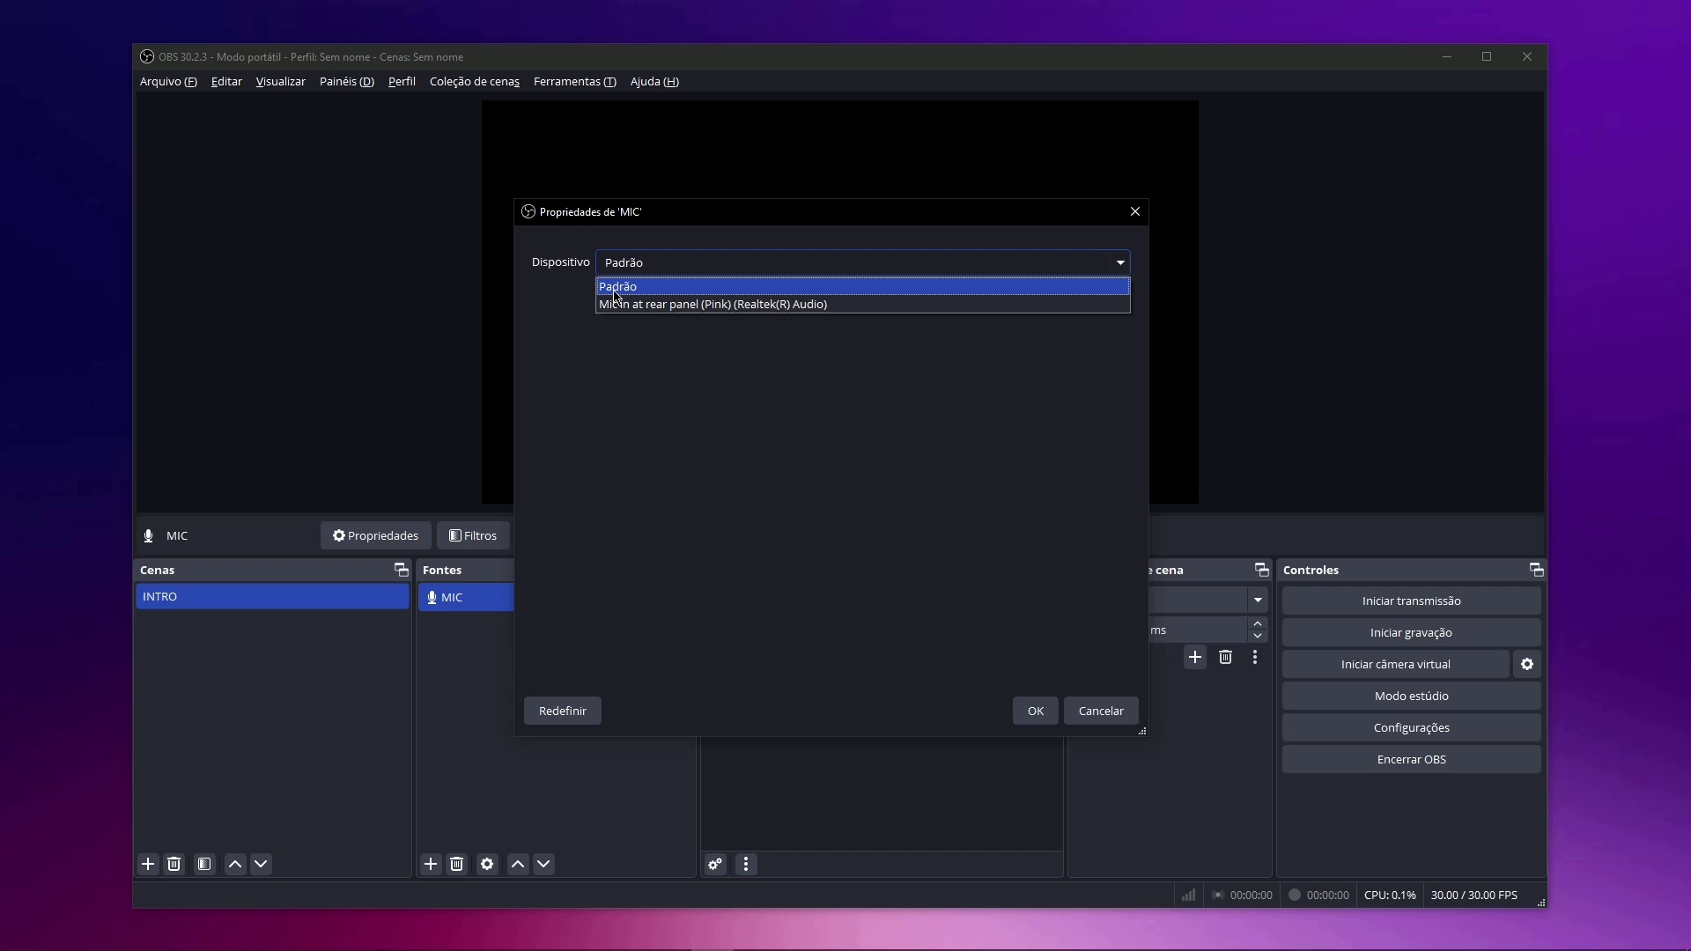
click(653, 305)
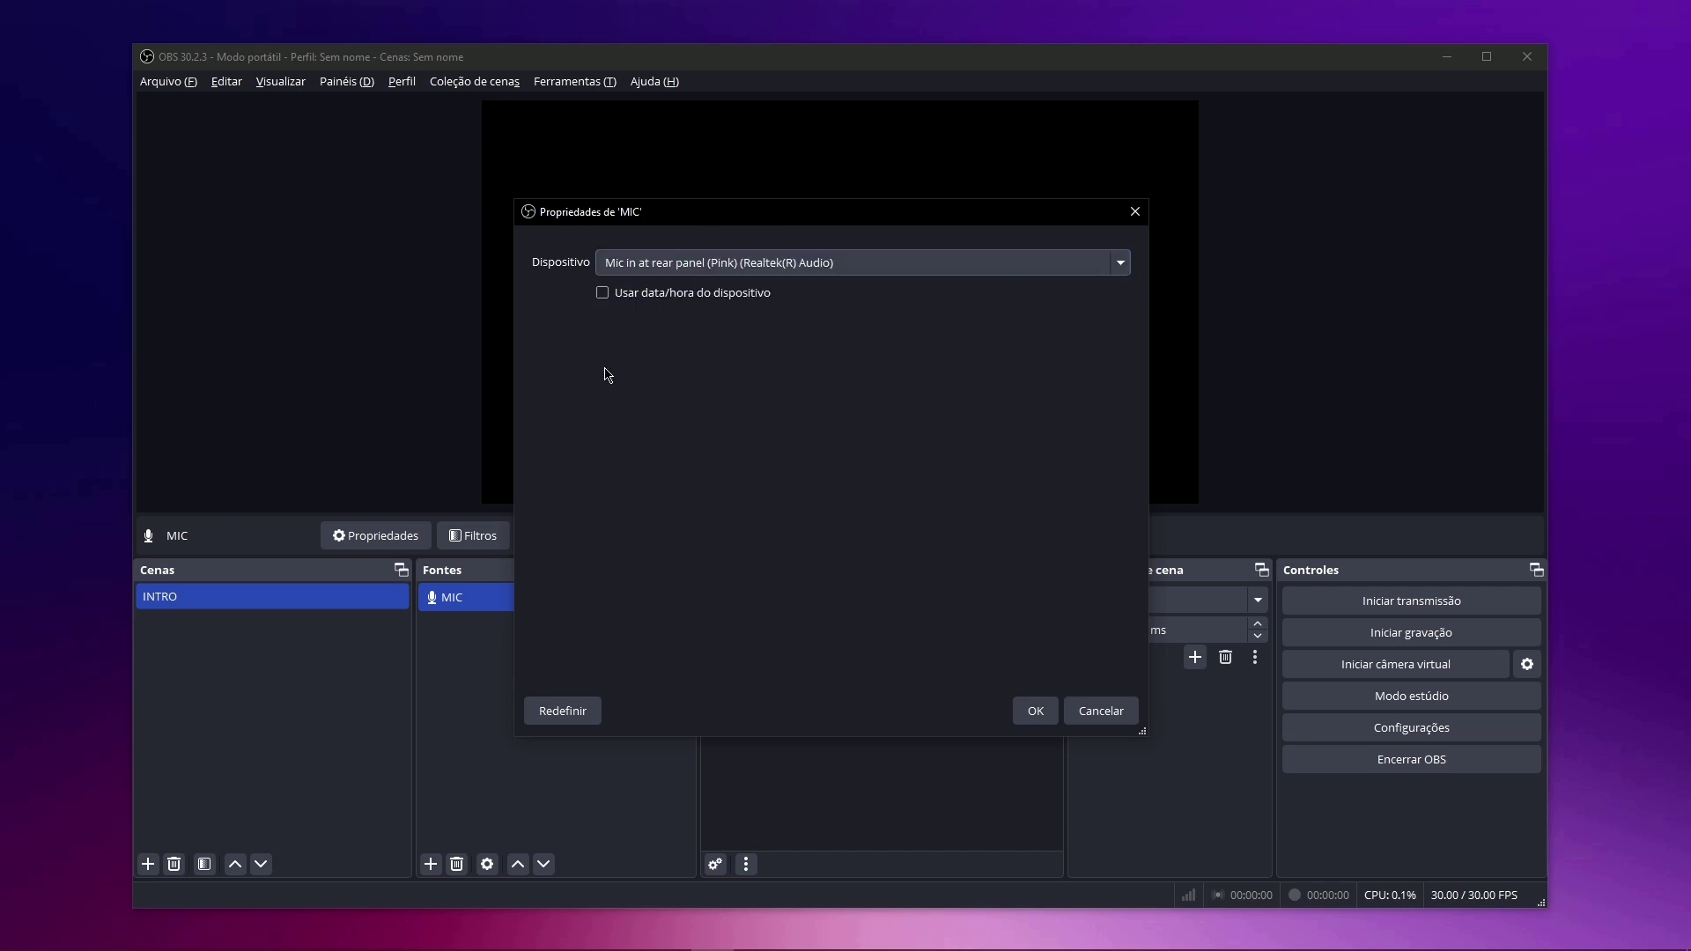
click(1107, 719)
Add a screen capture source (Captura de tela) named TELA to the INTRO scene.
click(430, 865)
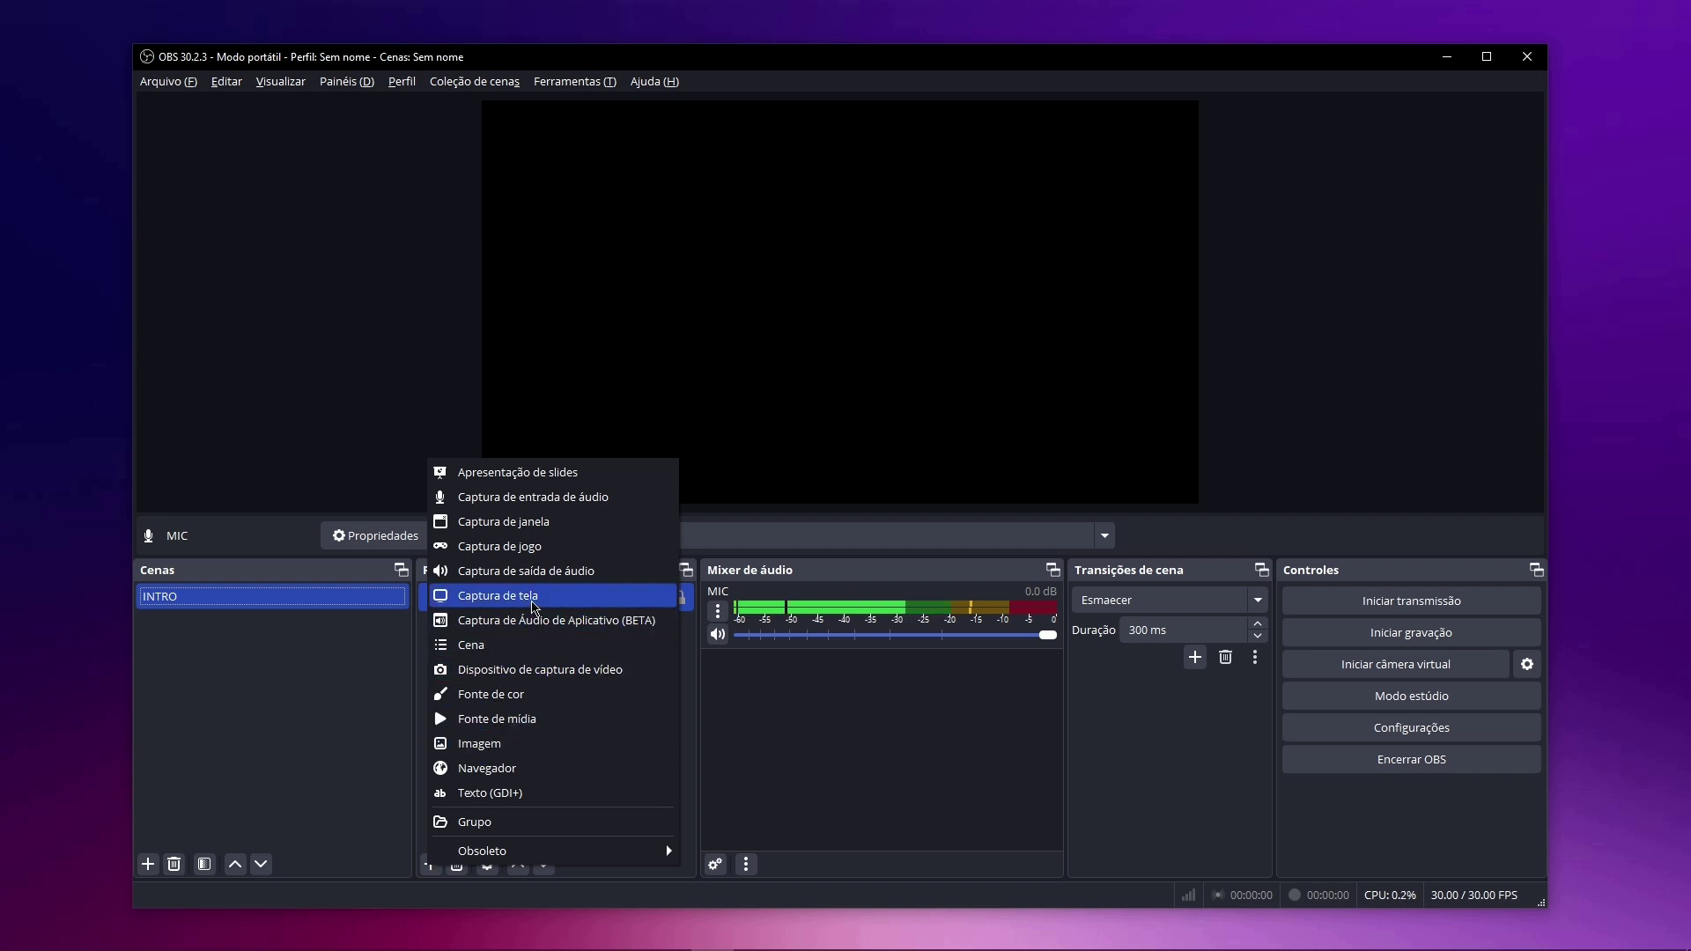
click(534, 598)
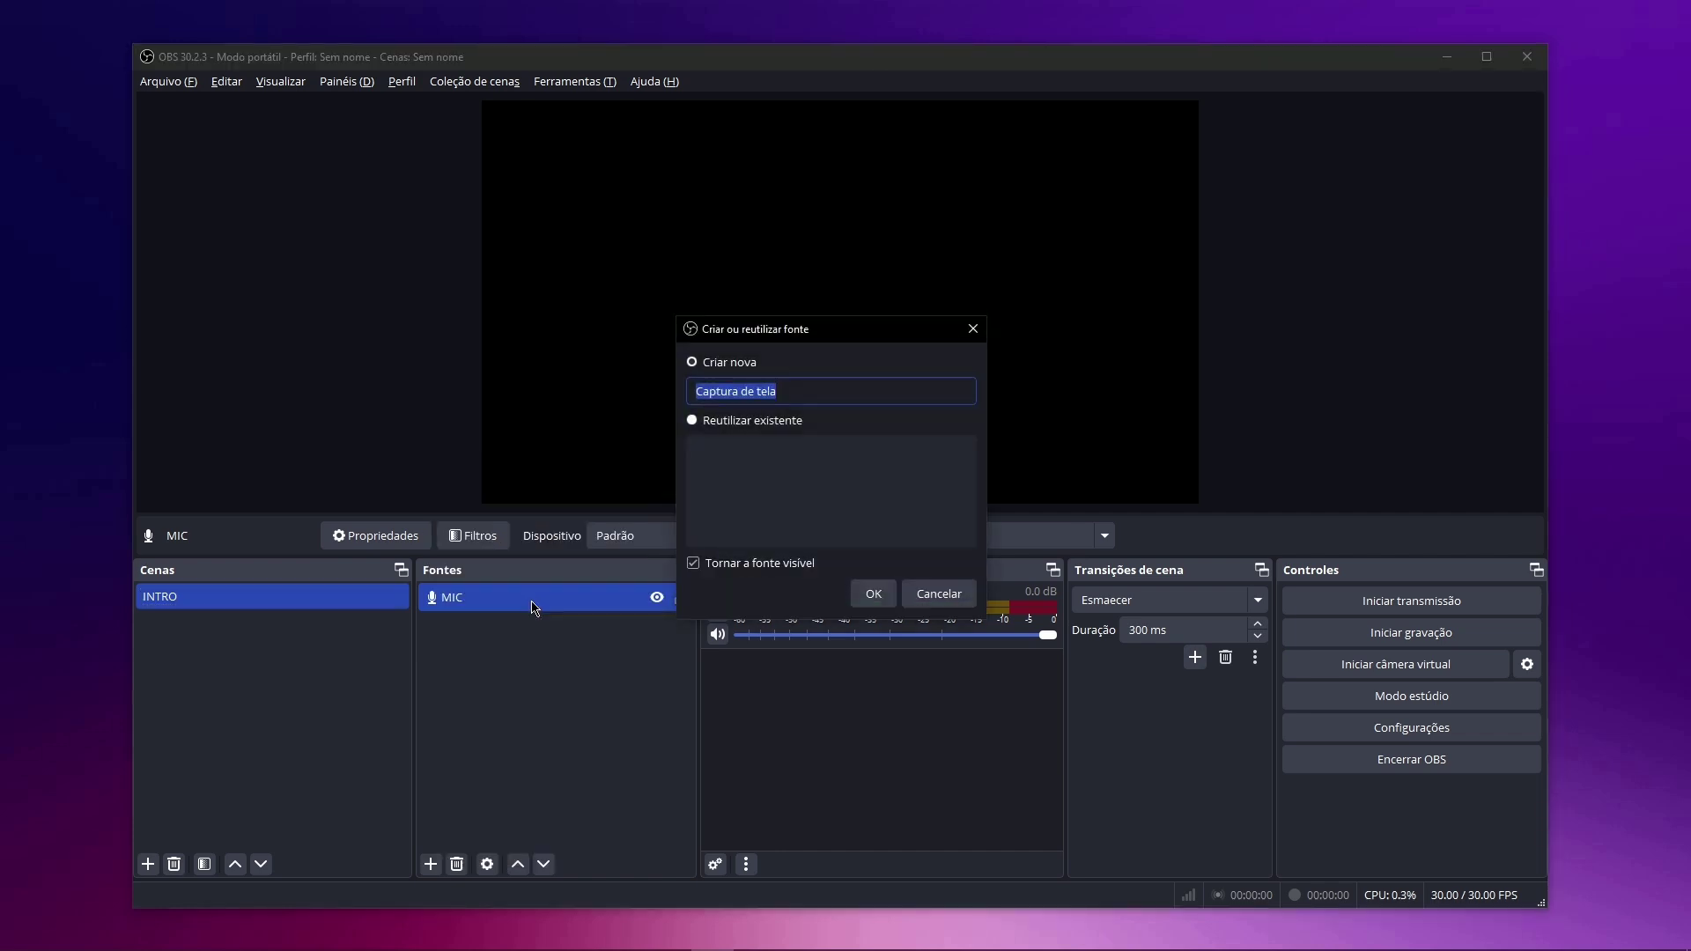
drag(839, 388, 624, 395)
text(TELA)
click(872, 594)
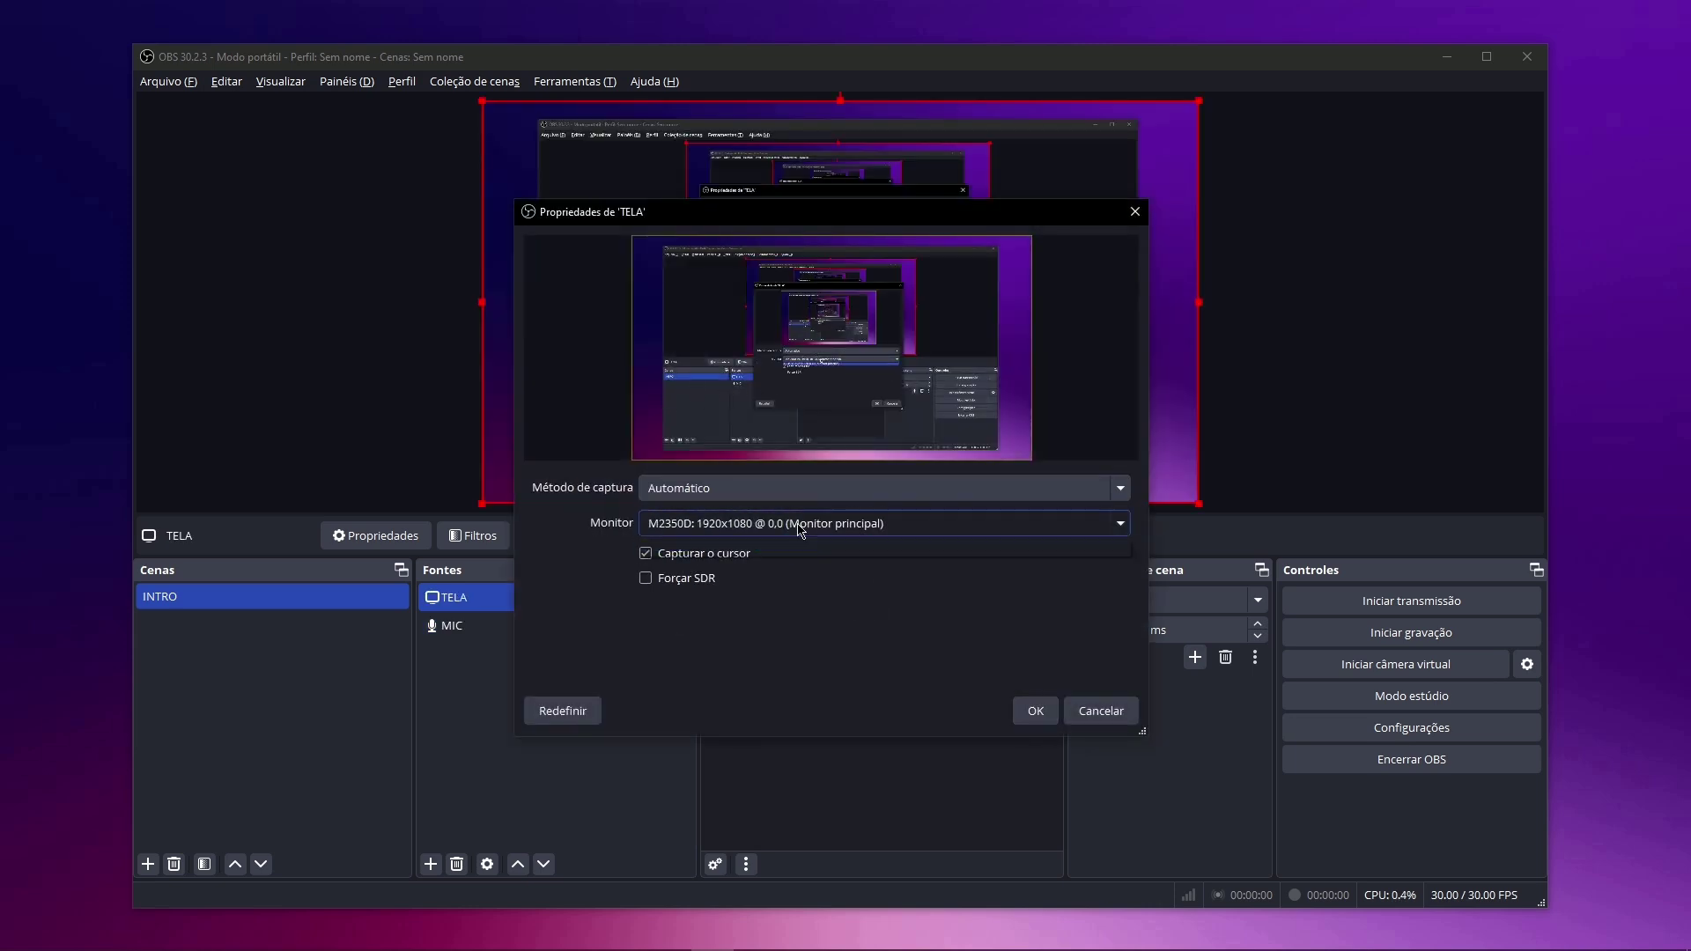
Set TELA to the Windows 10 (1903 ou superior) capture method on the M2350D main monitor, and hide the source.
click(730, 511)
click(697, 496)
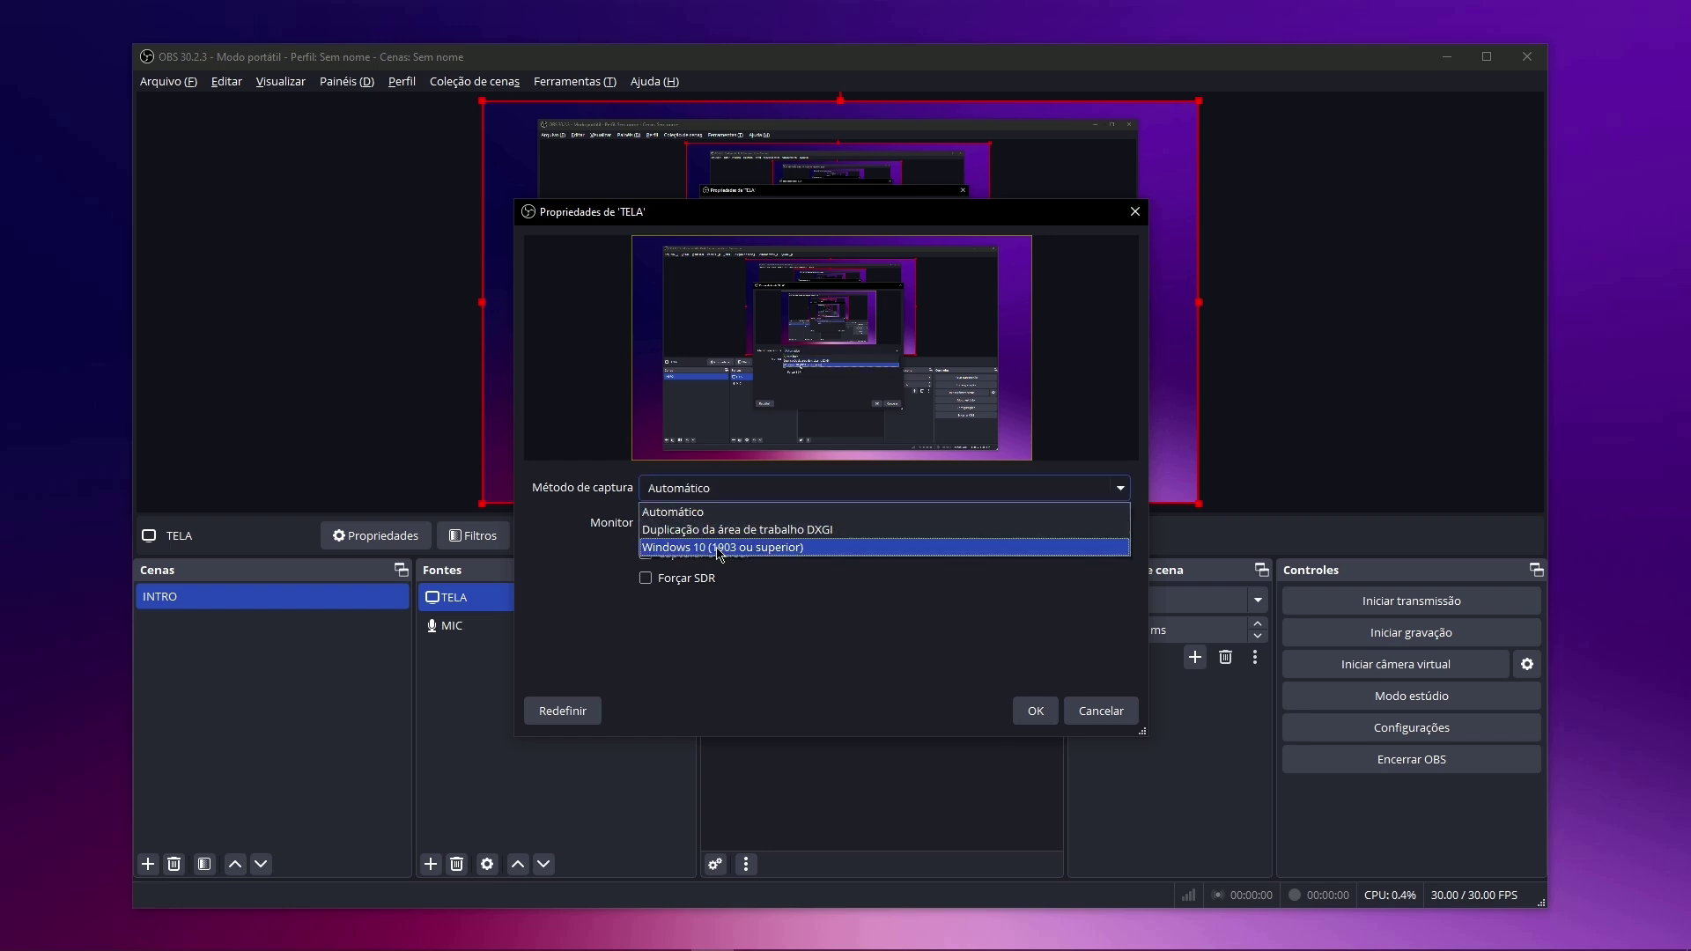
click(775, 548)
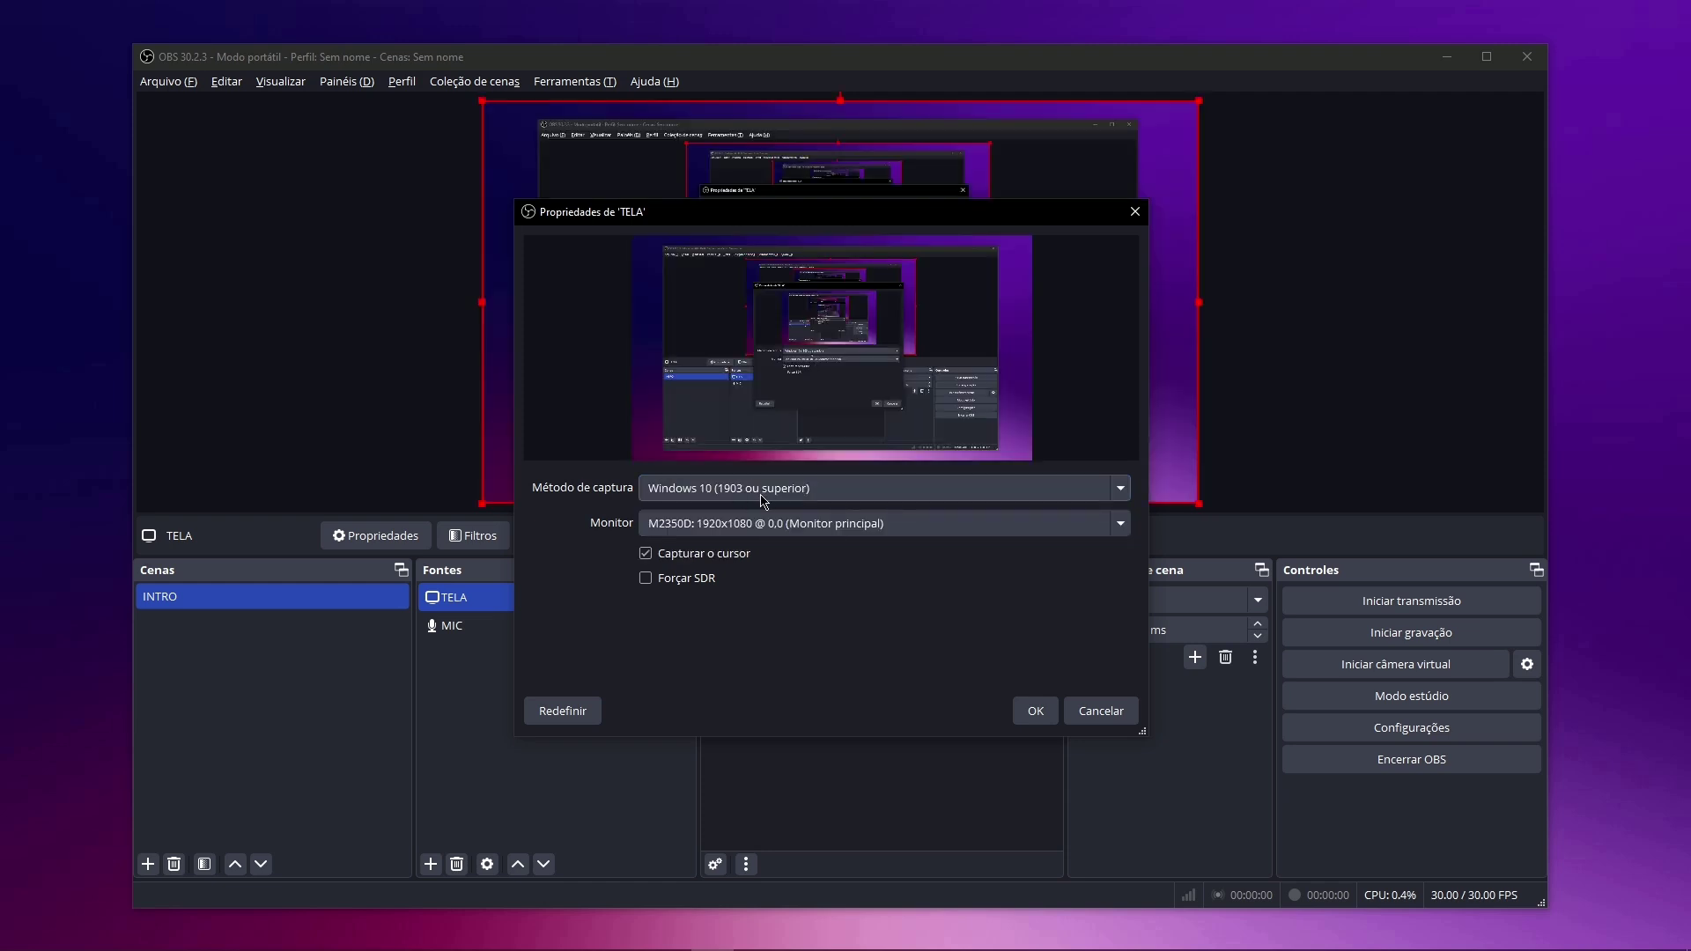
click(748, 523)
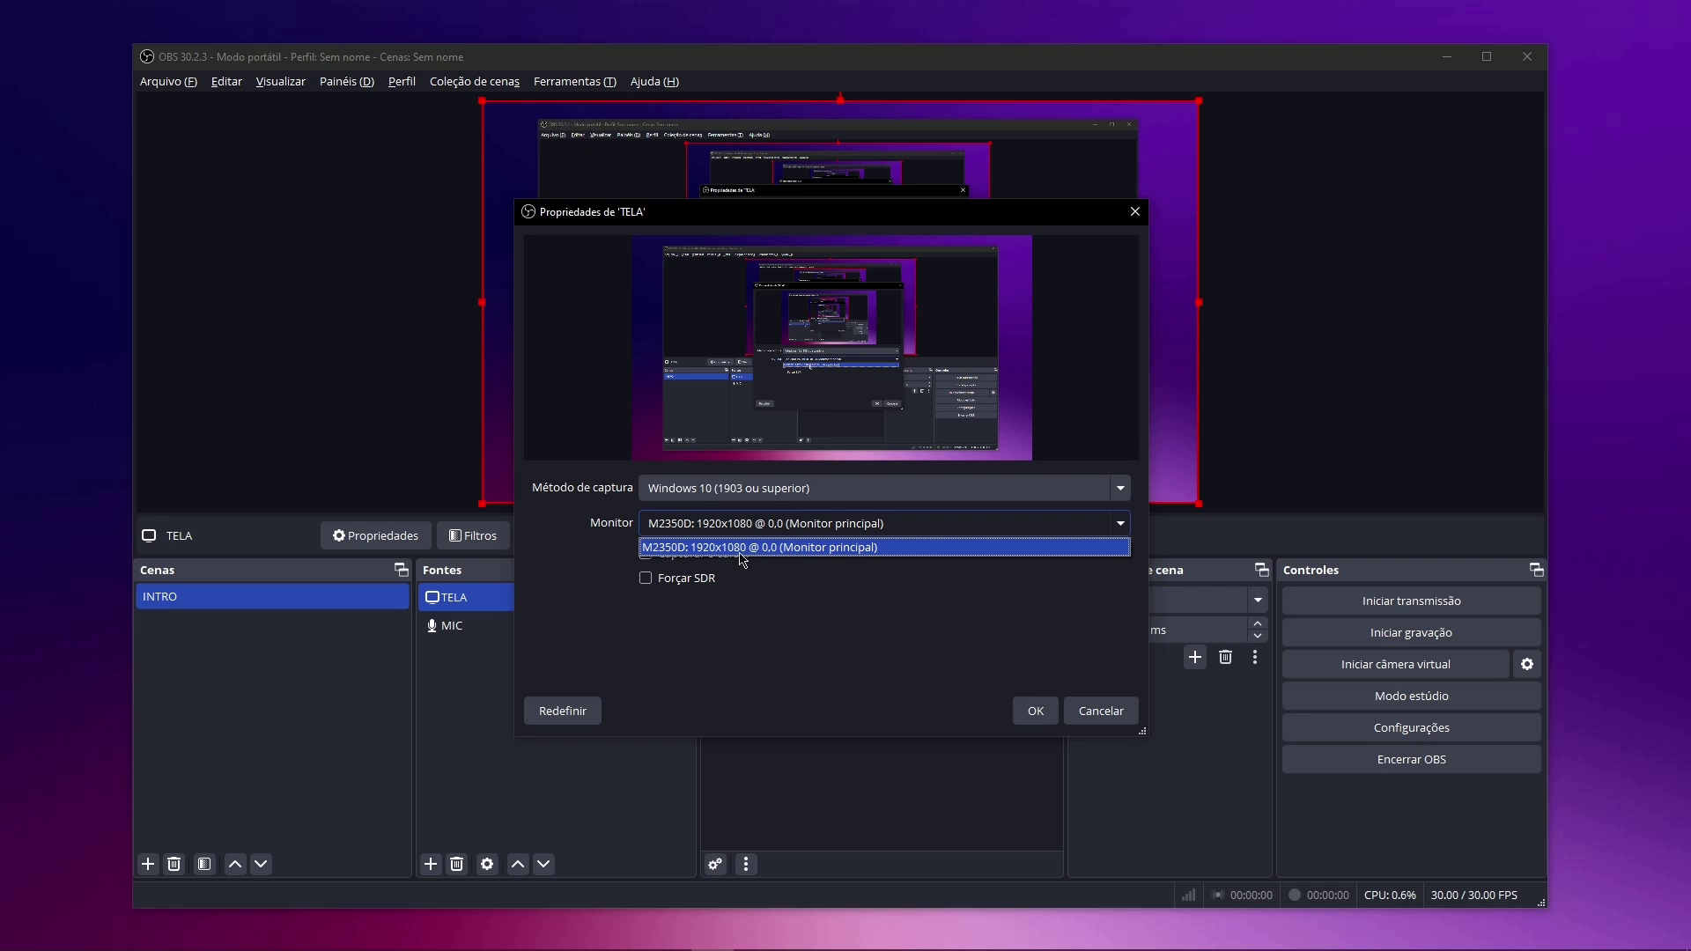
click(767, 547)
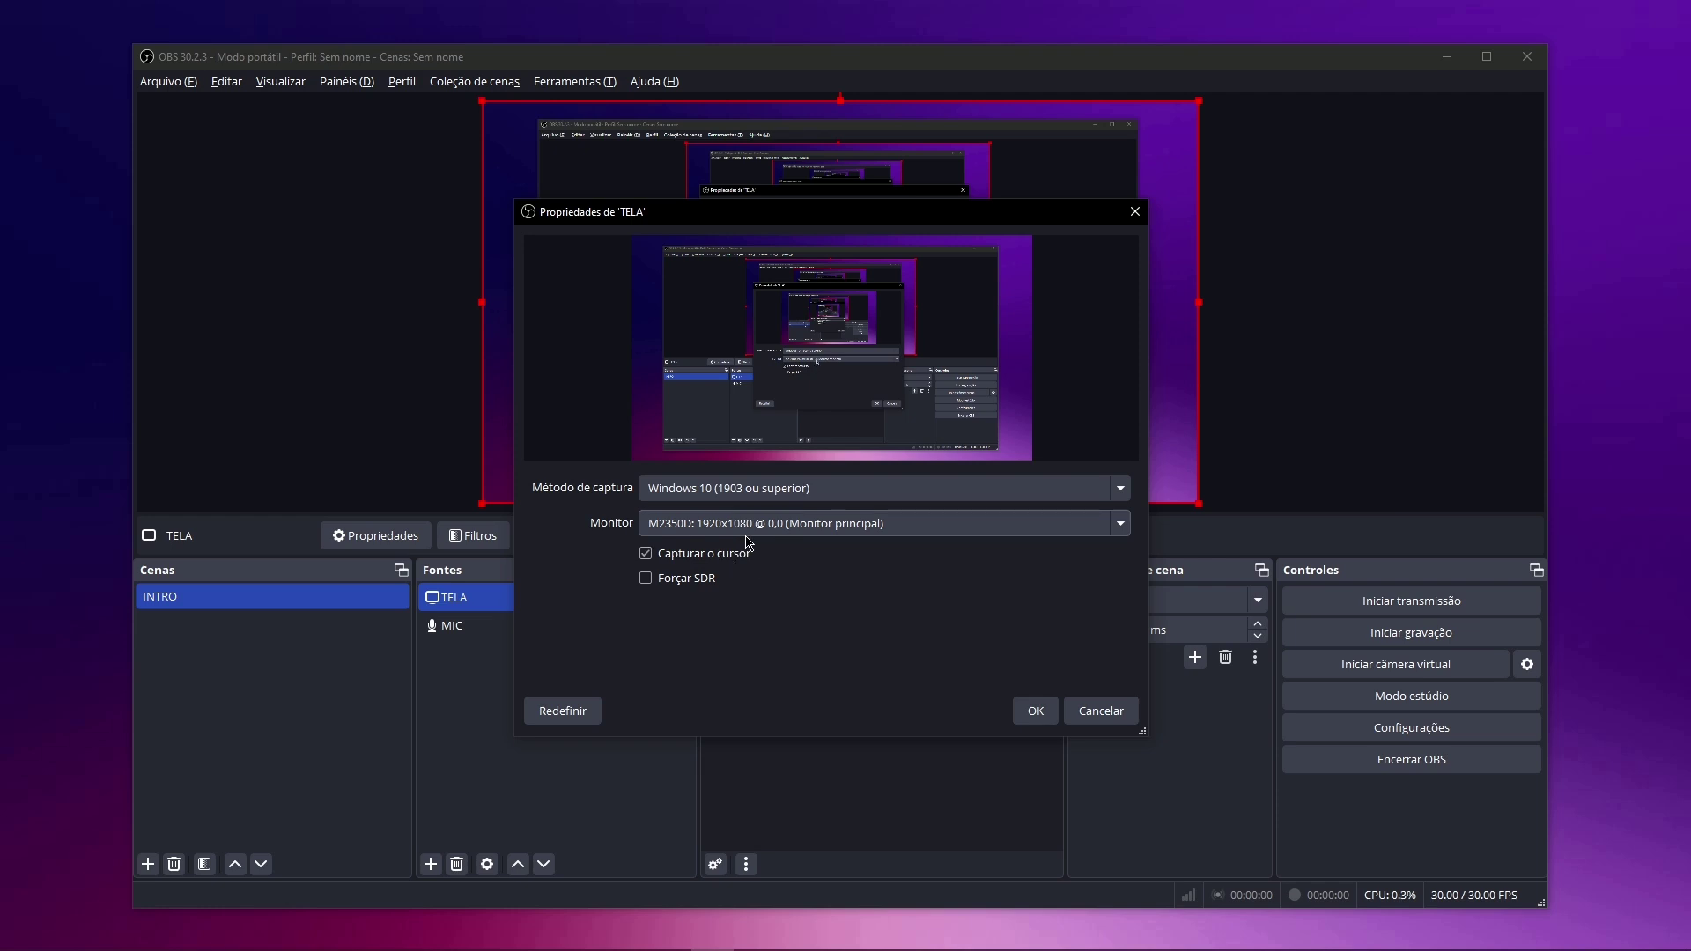
click(1019, 715)
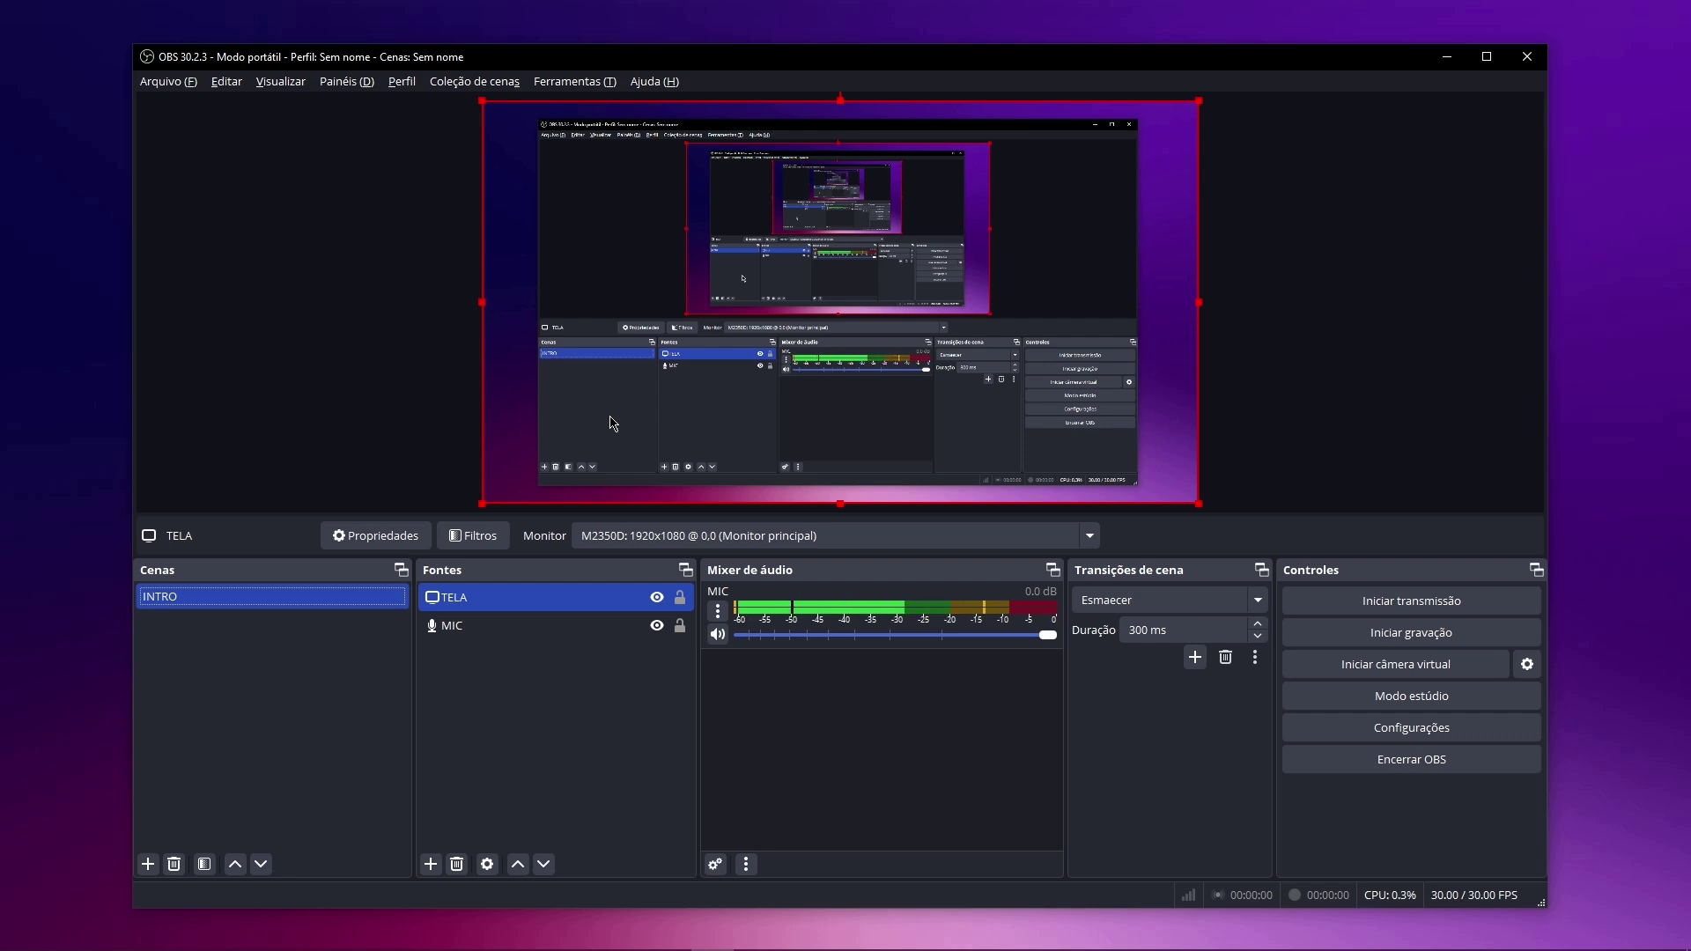
key(ctrl+h)
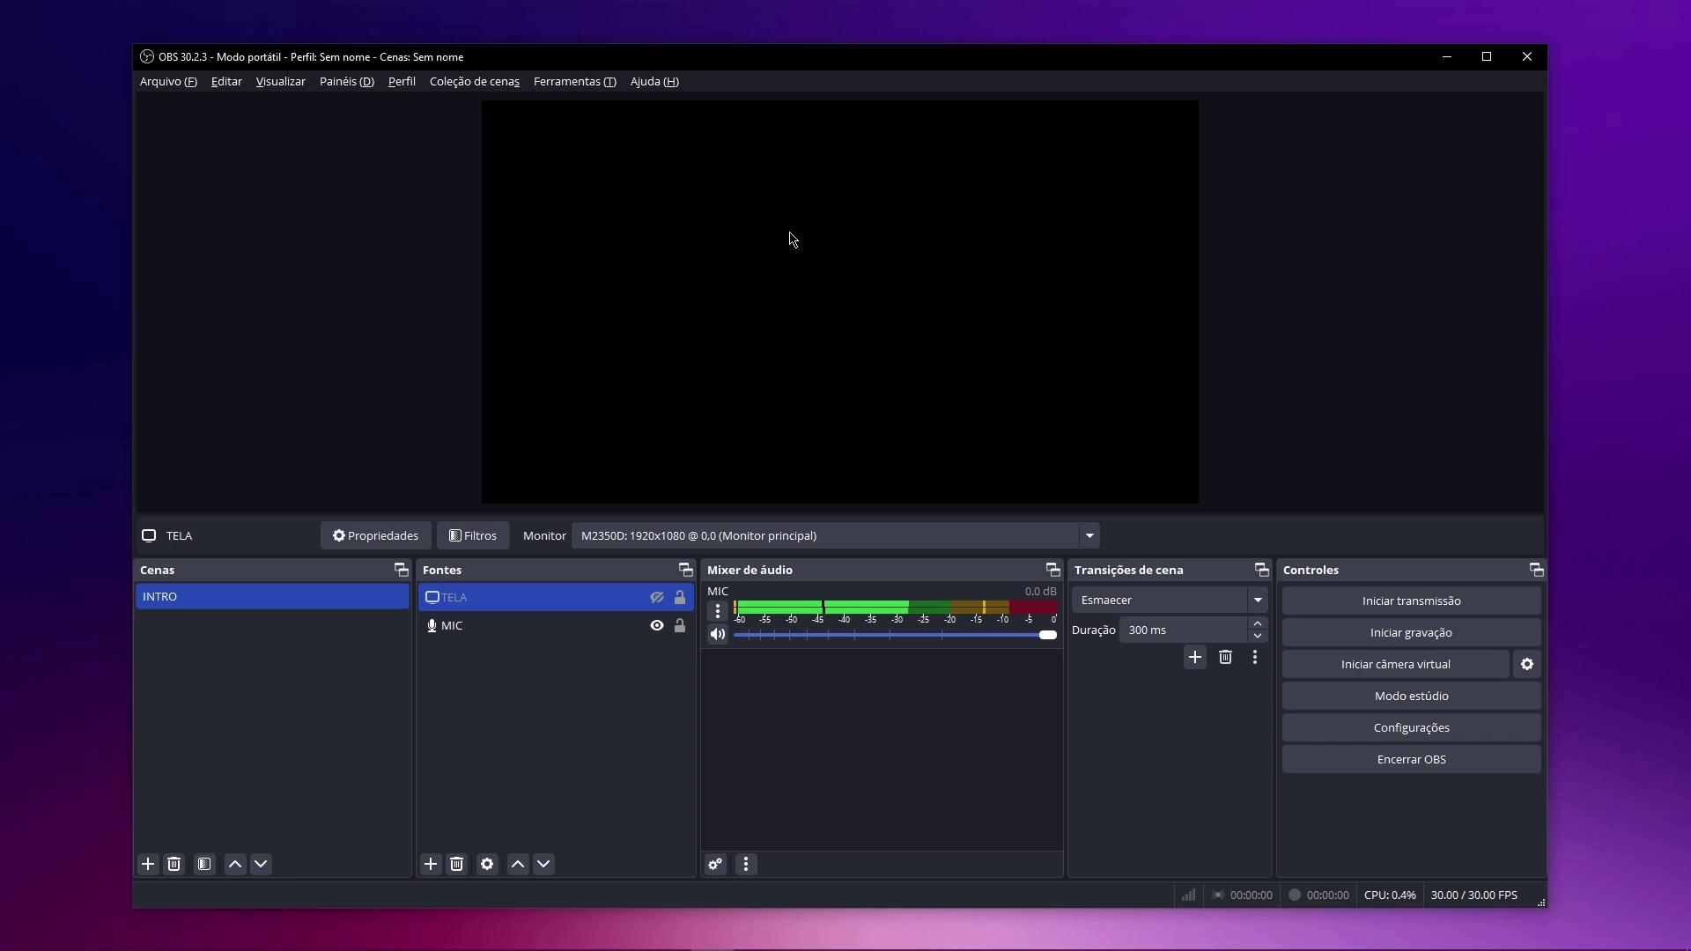
Add a media source named MEUNOME using the presenter's introduction MP4 from D:/YOUTUBE CANAIS, with hardware decoding enabled.
click(431, 865)
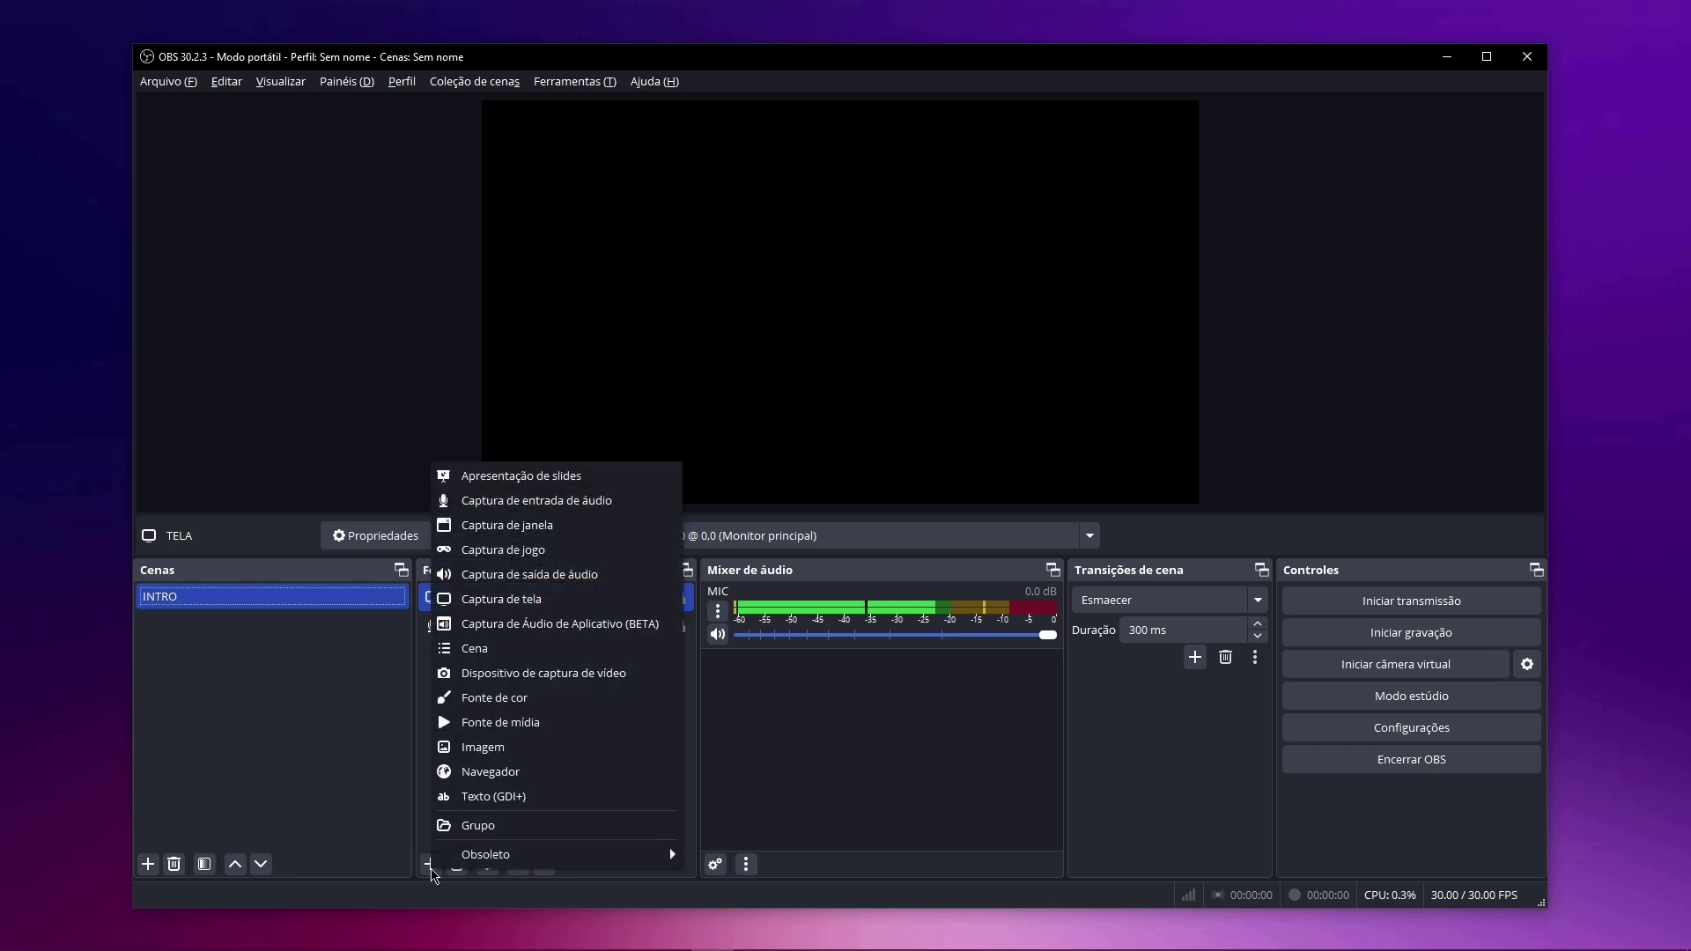
click(519, 724)
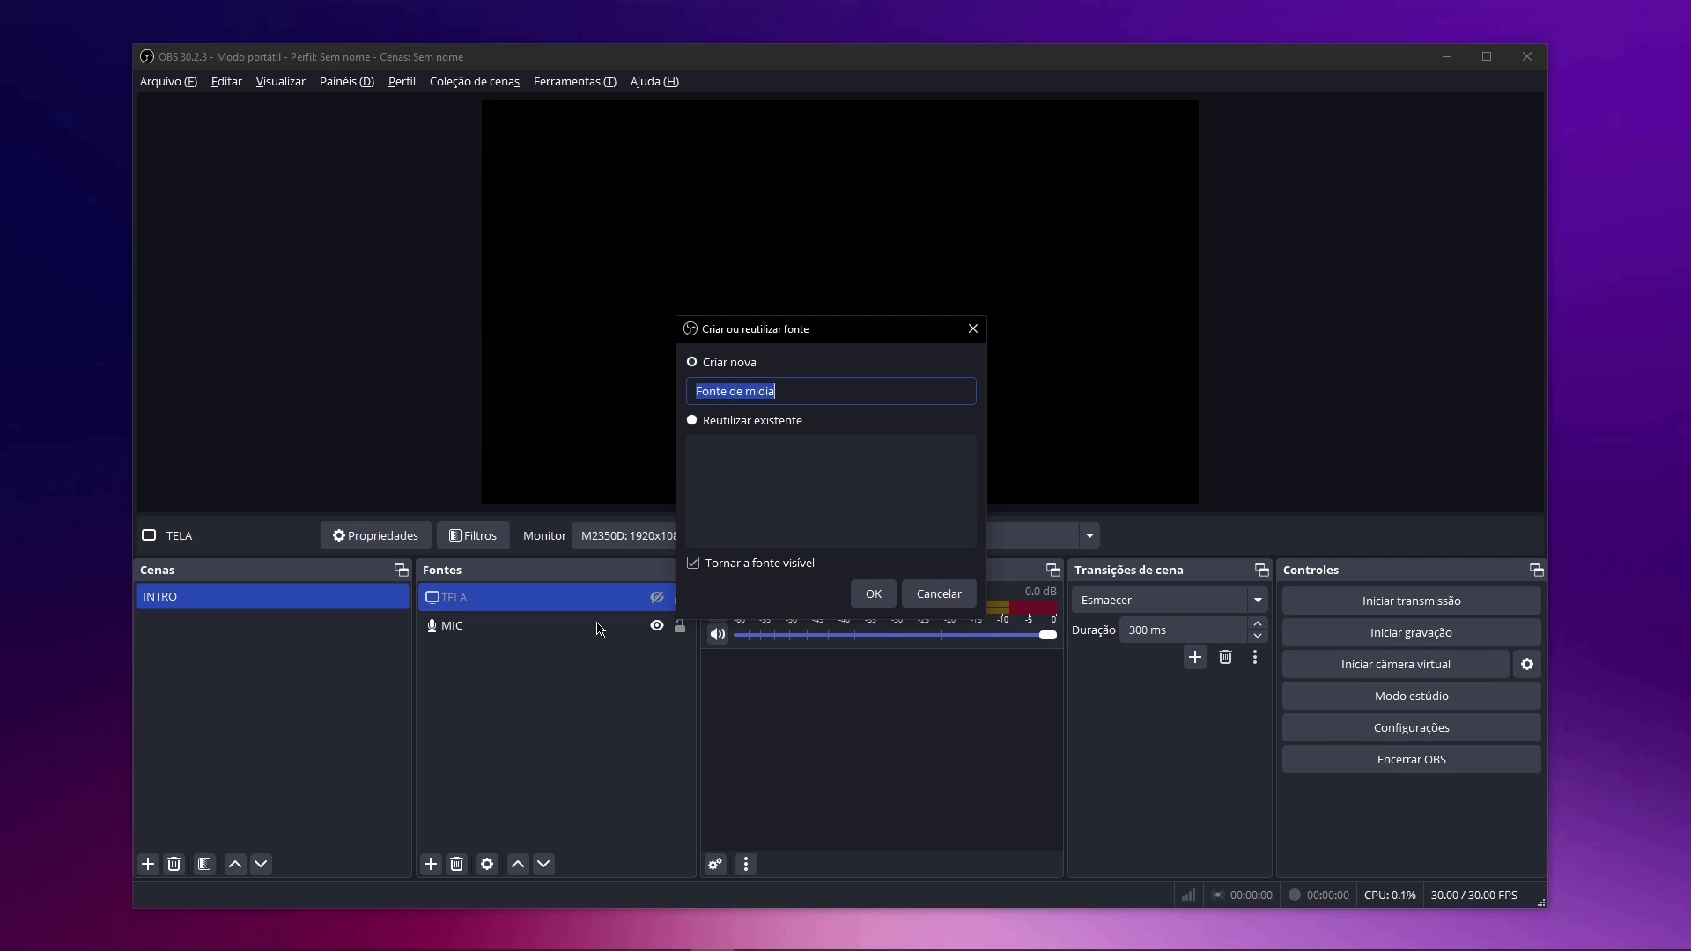
text(MEUNOME)
key(Return)
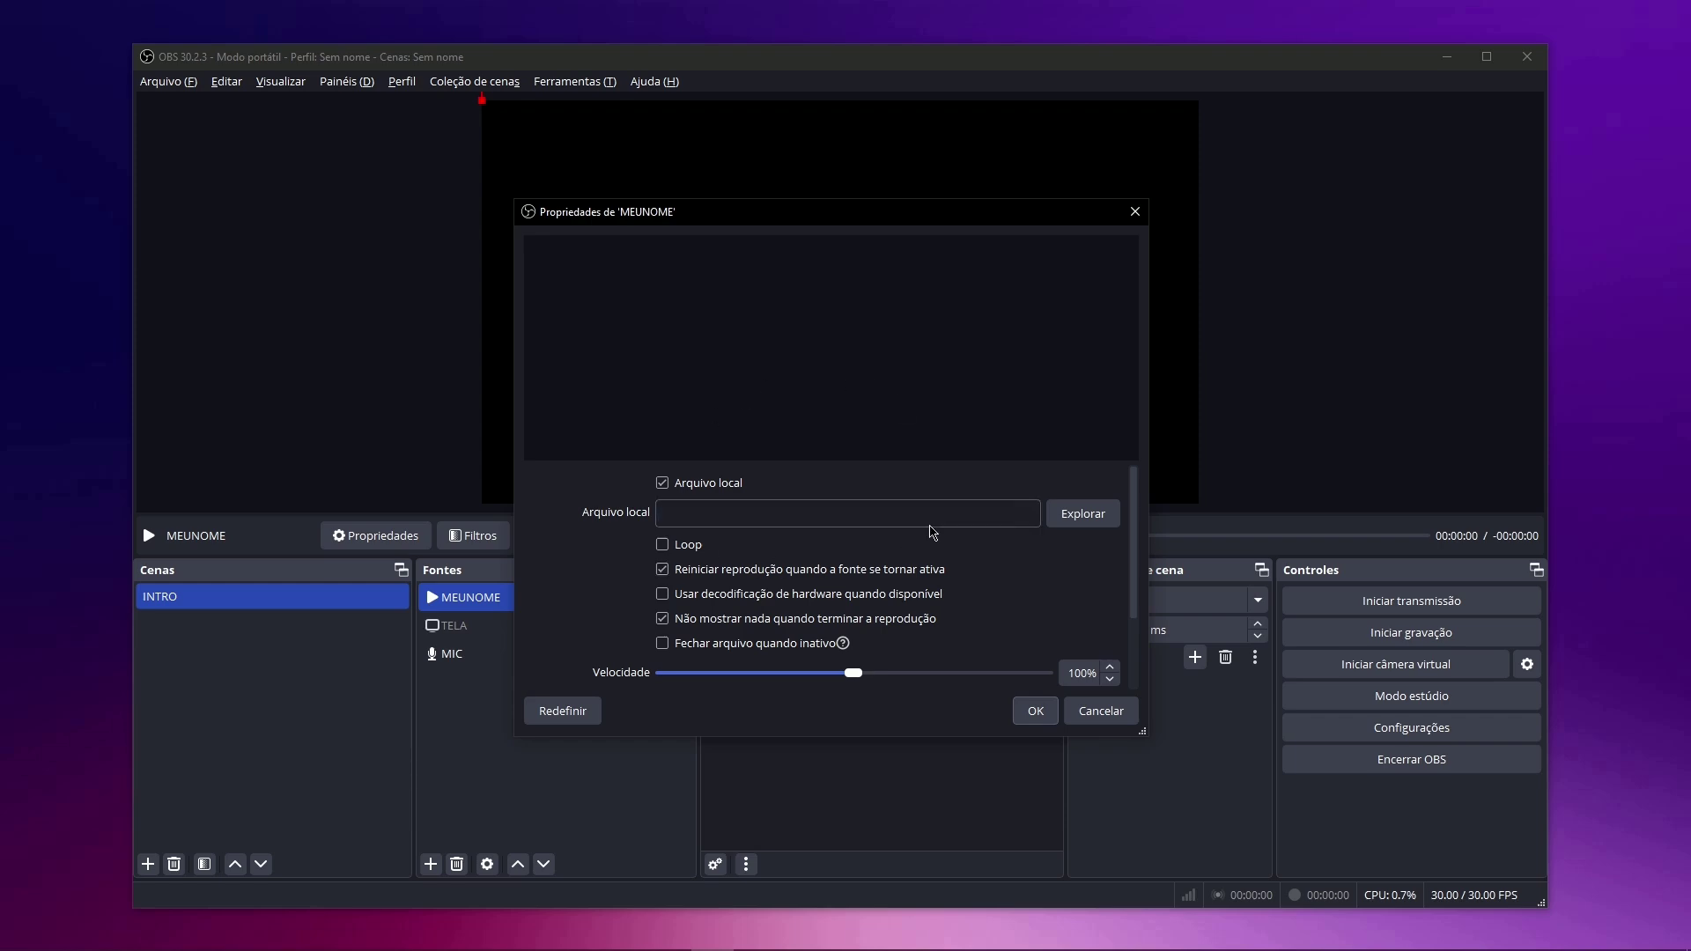
click(1073, 512)
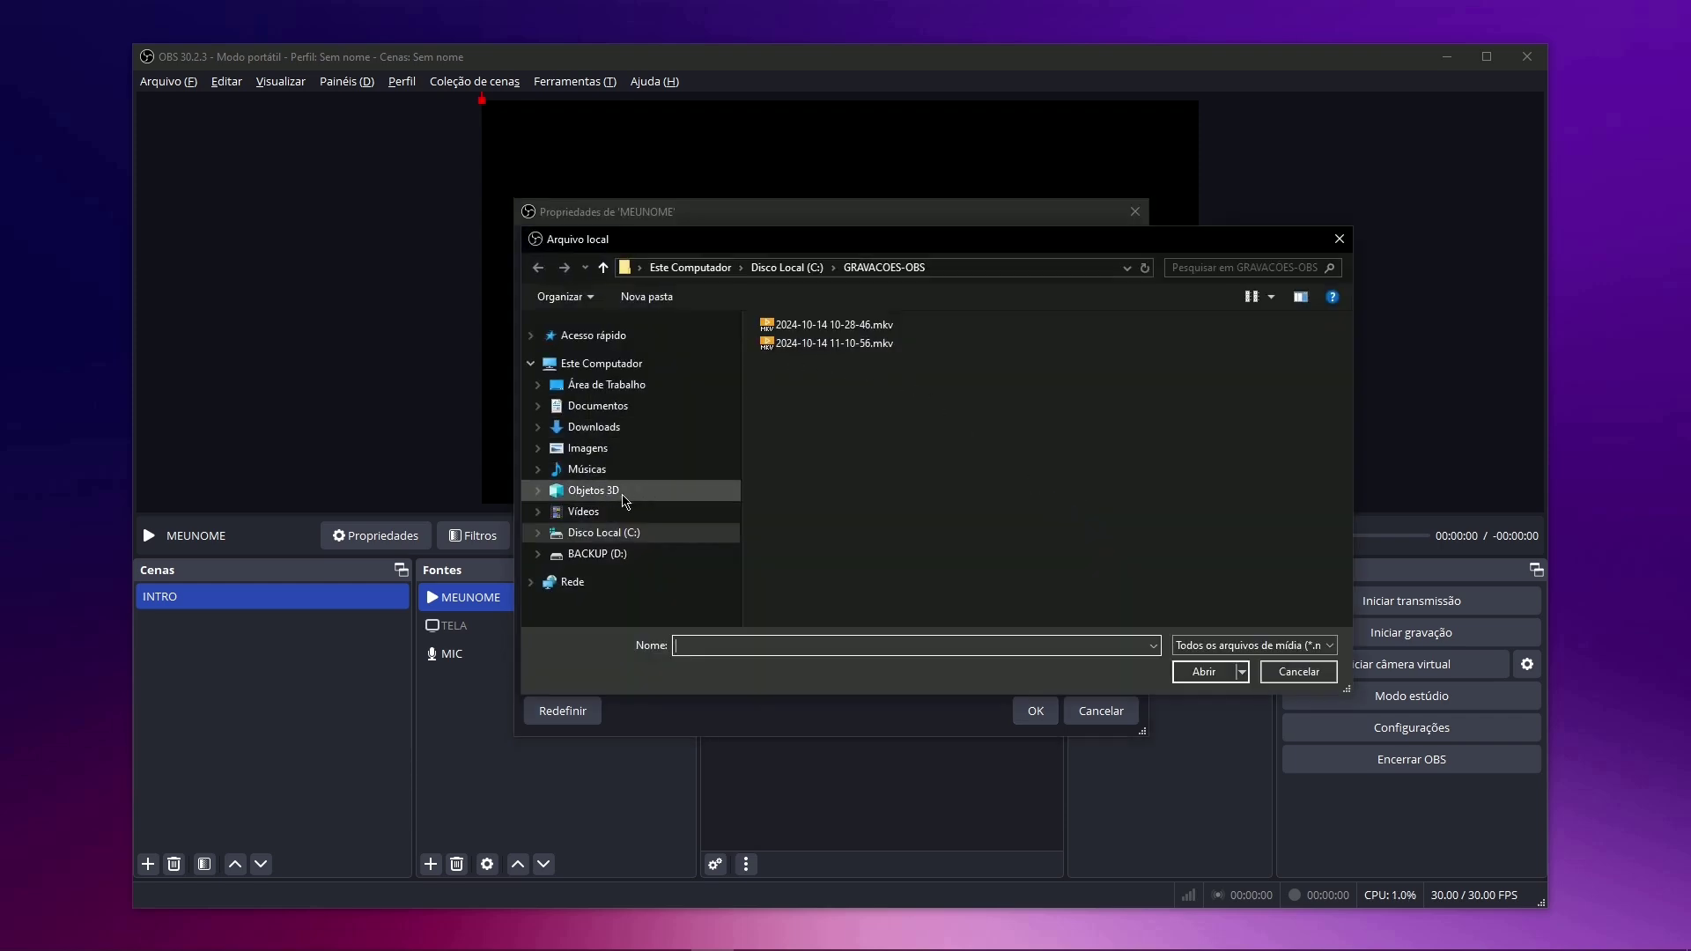
double_click(998, 362)
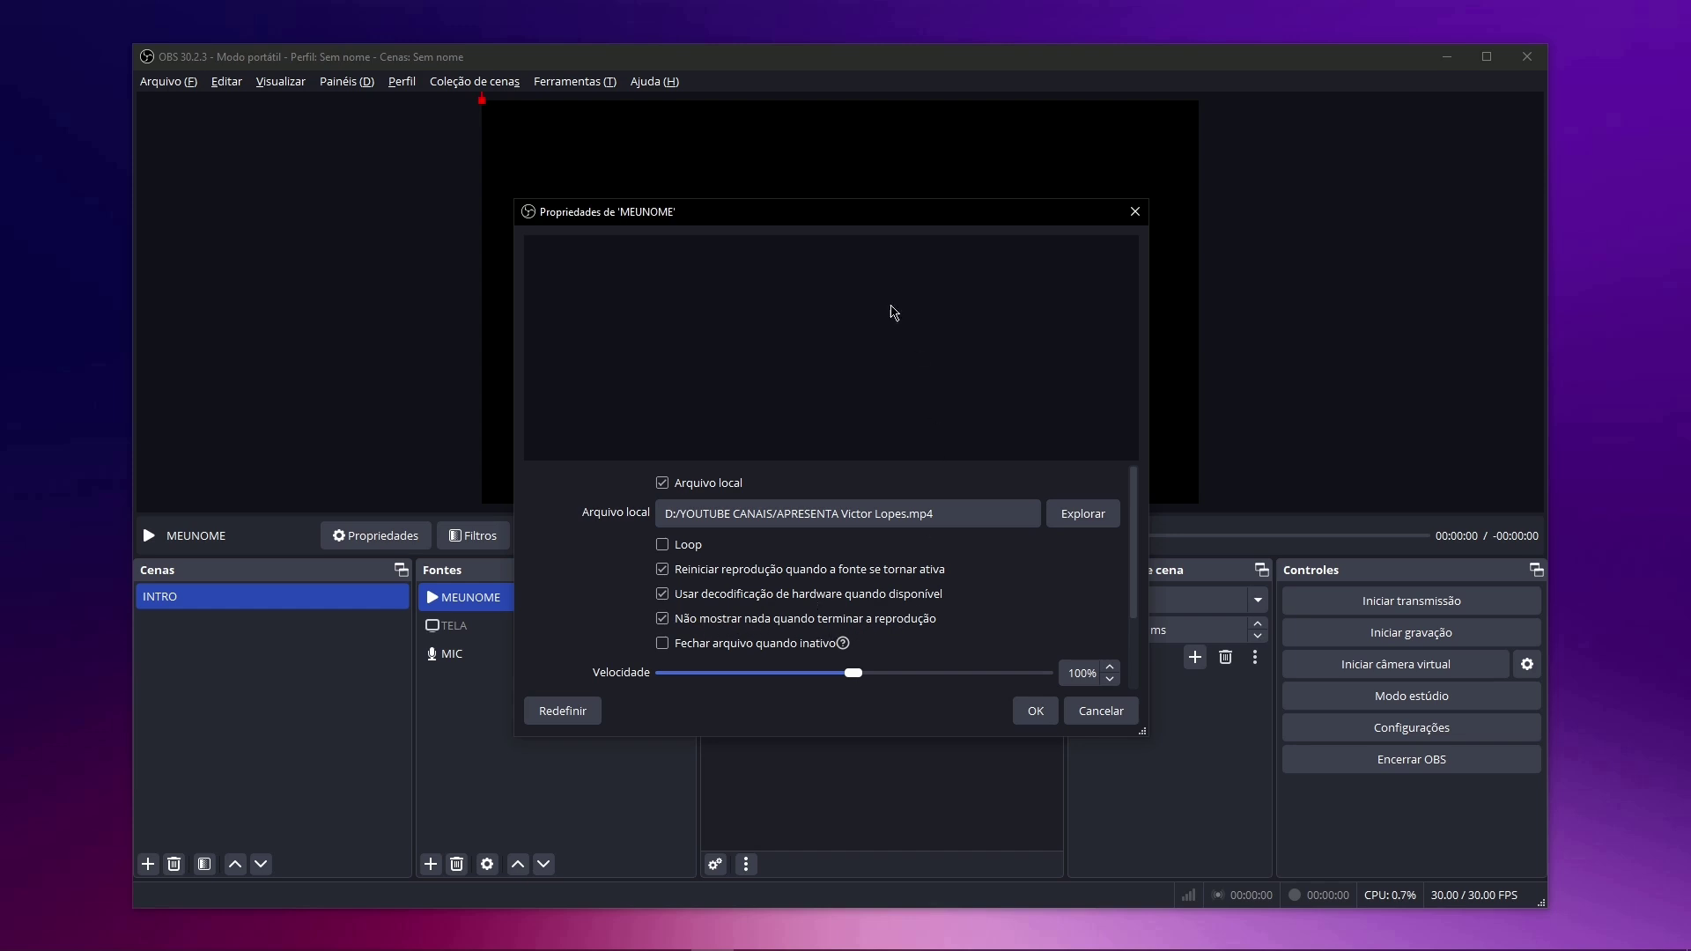
Set the MEUNOME source's YUV color range to Completo and confirm its properties.
scroll(762, 596, down, 1)
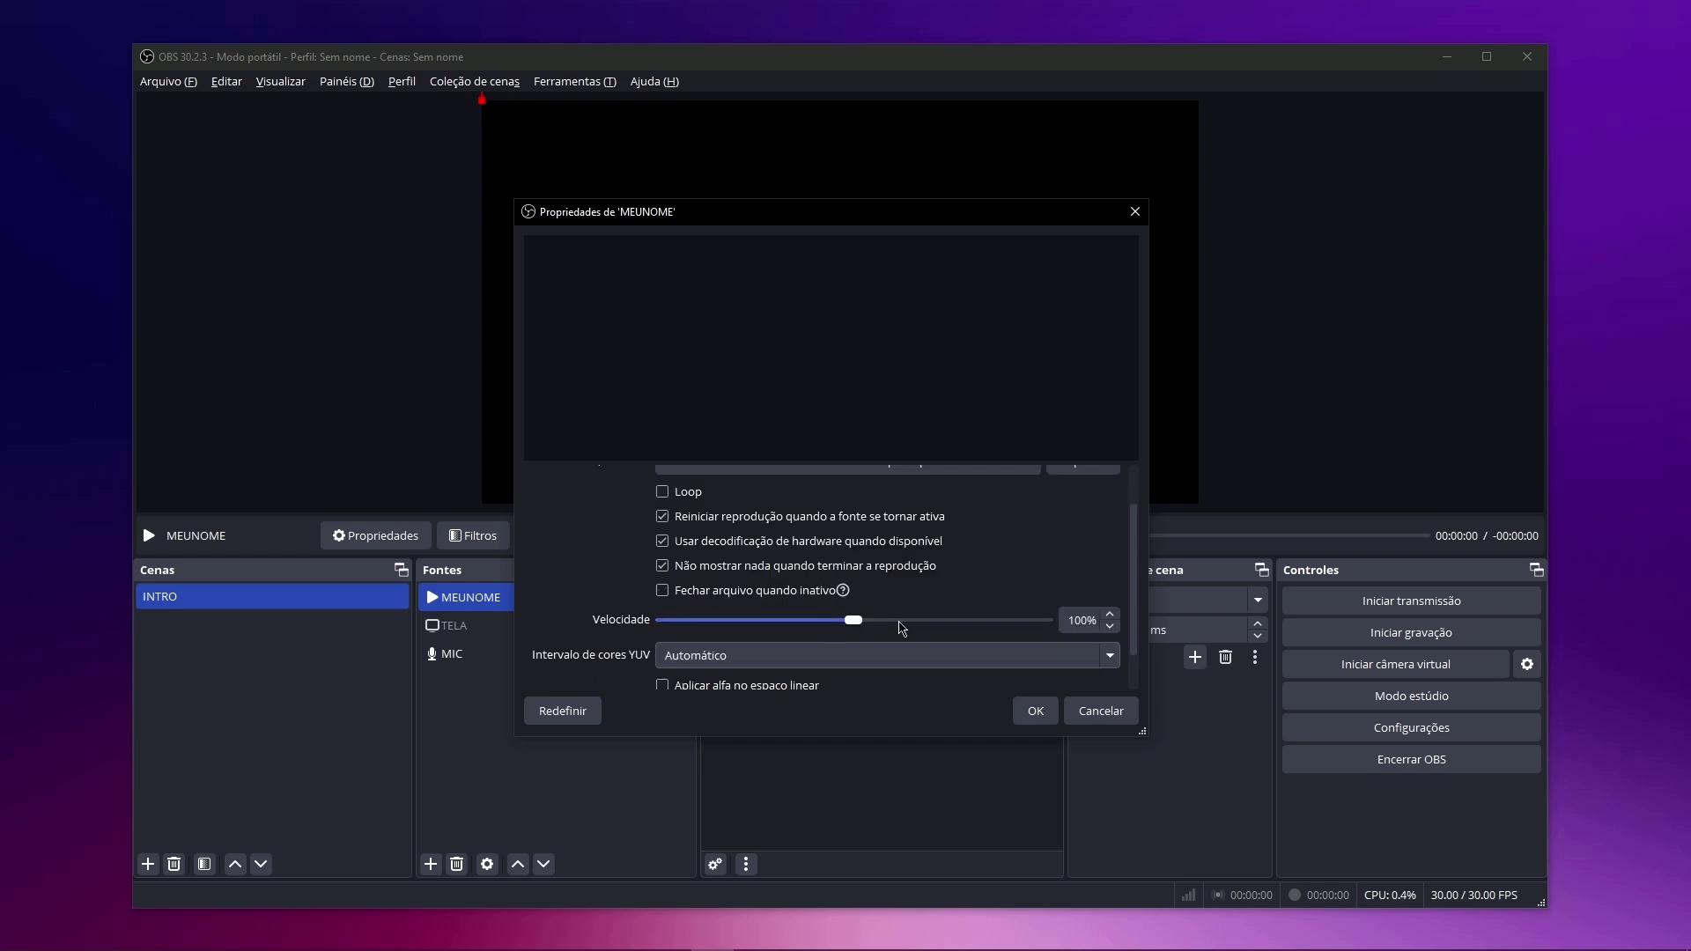
click(765, 656)
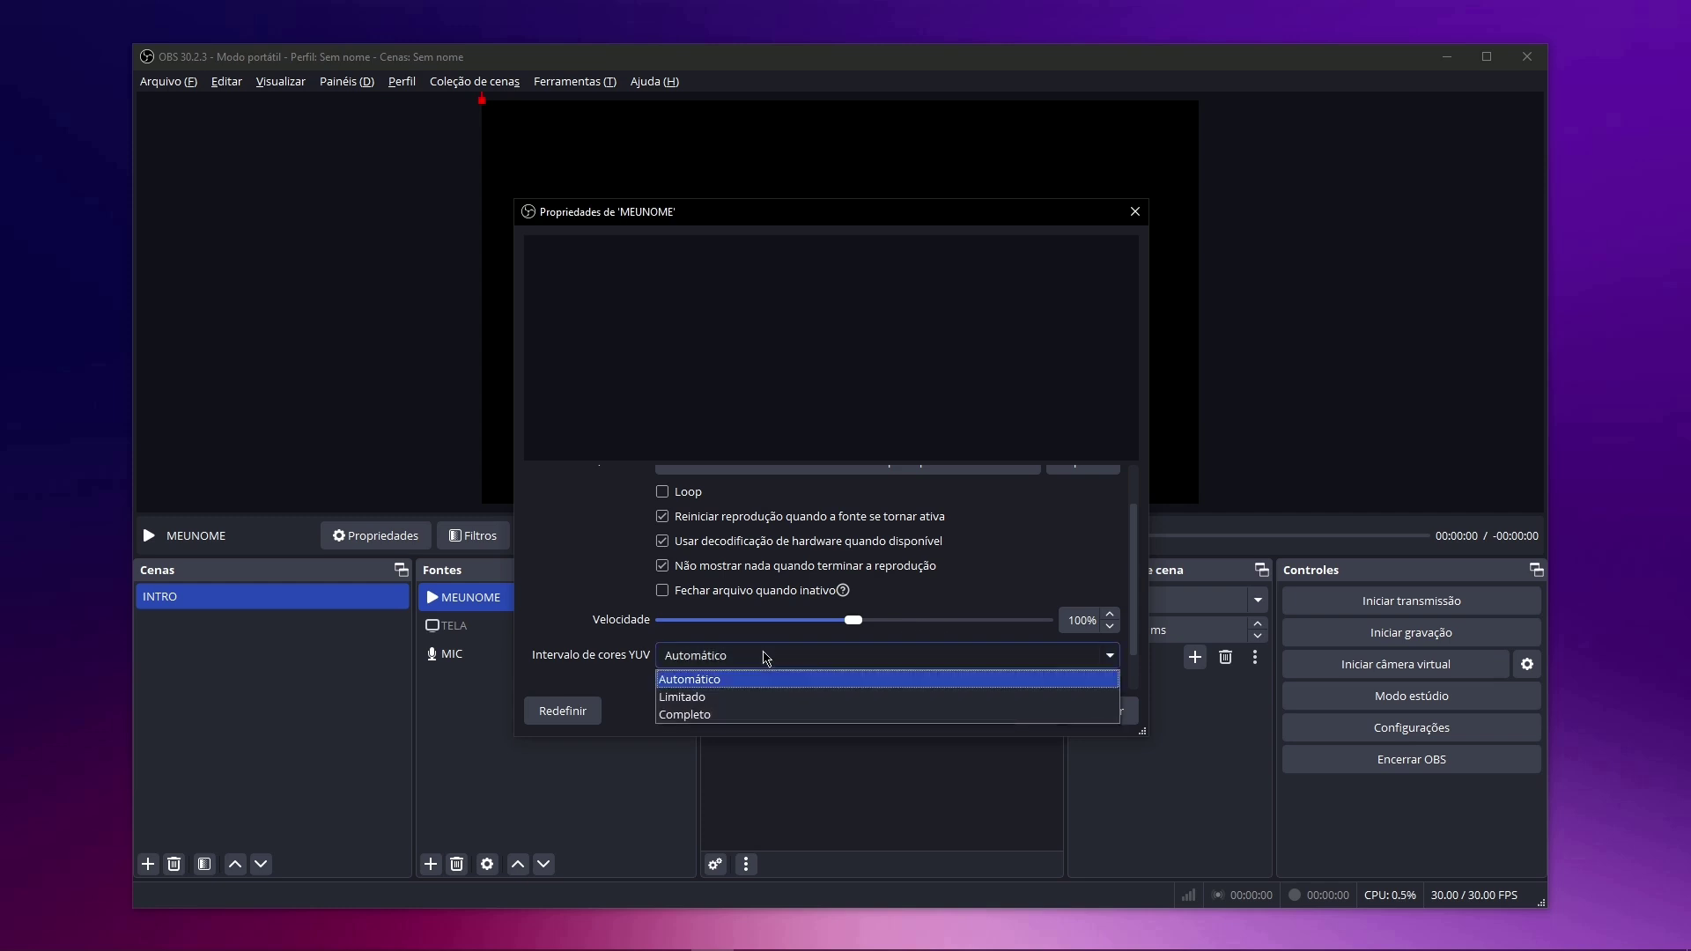
click(689, 715)
scroll(678, 695, down, 1)
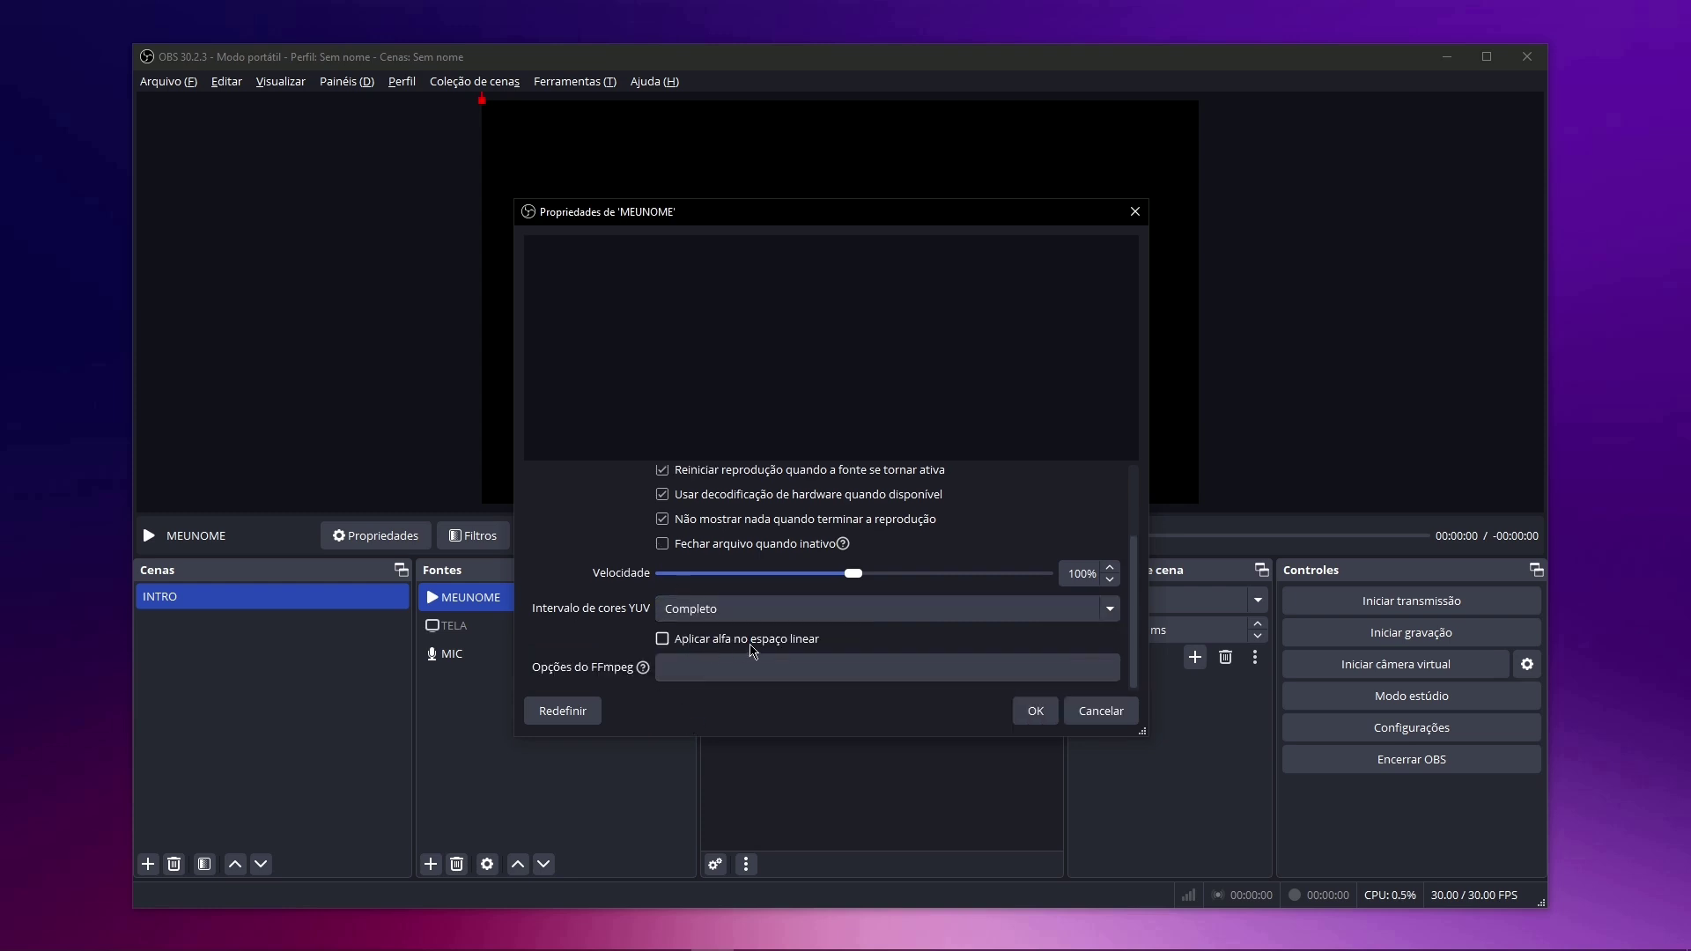
click(681, 667)
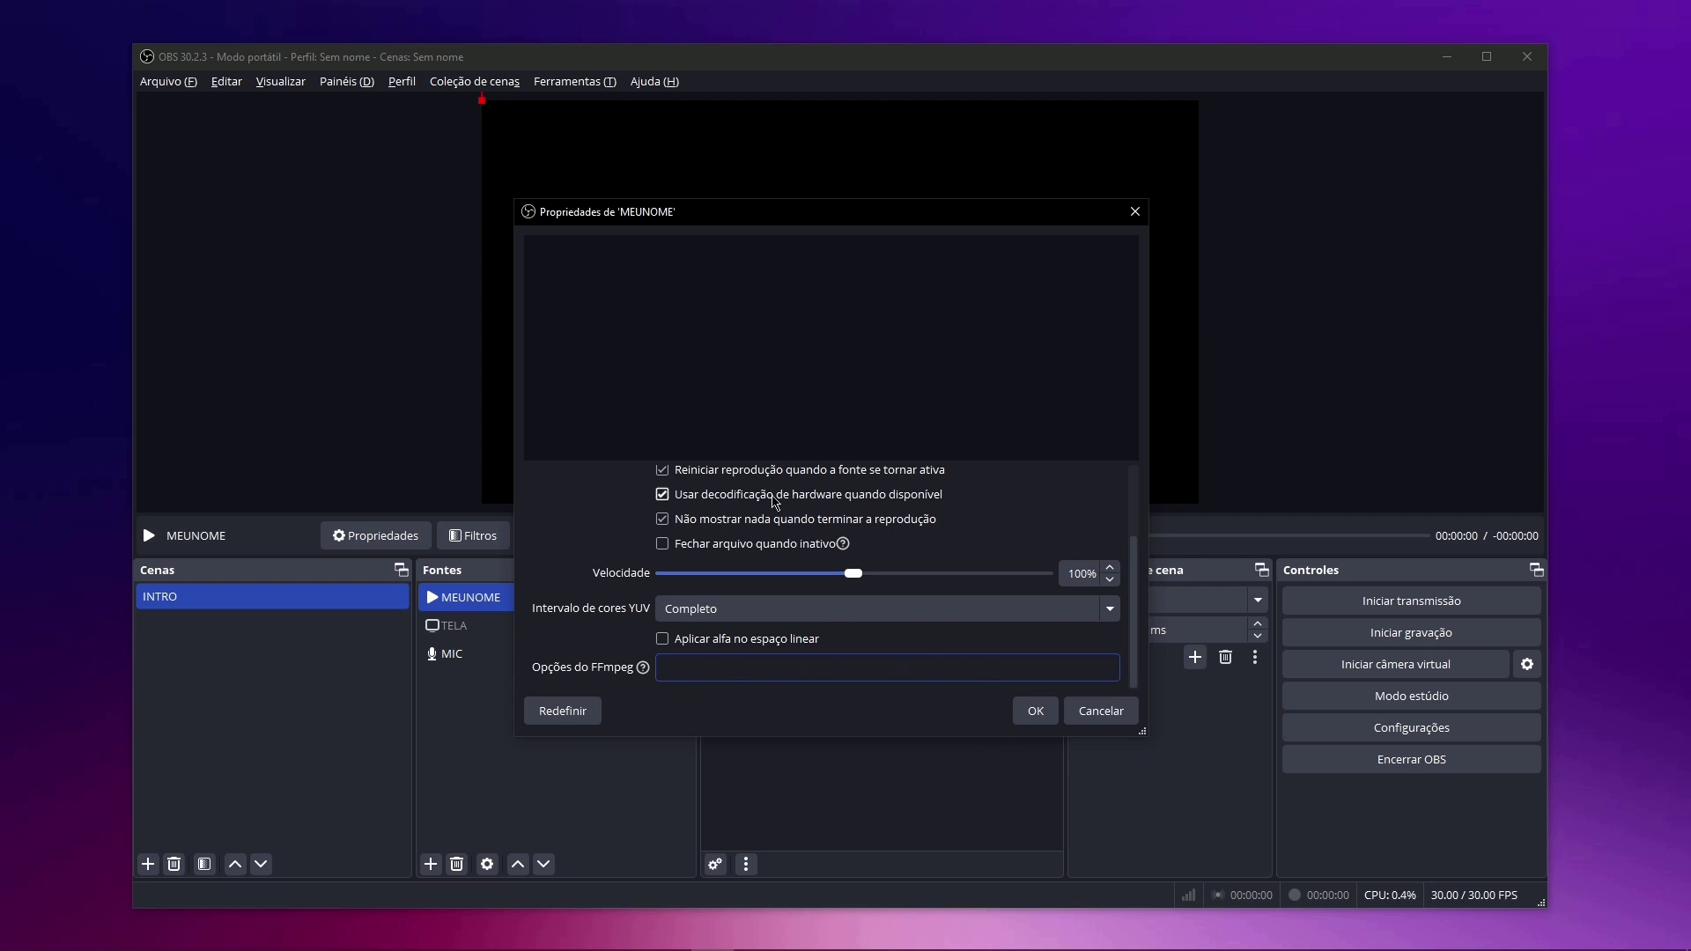
click(1036, 711)
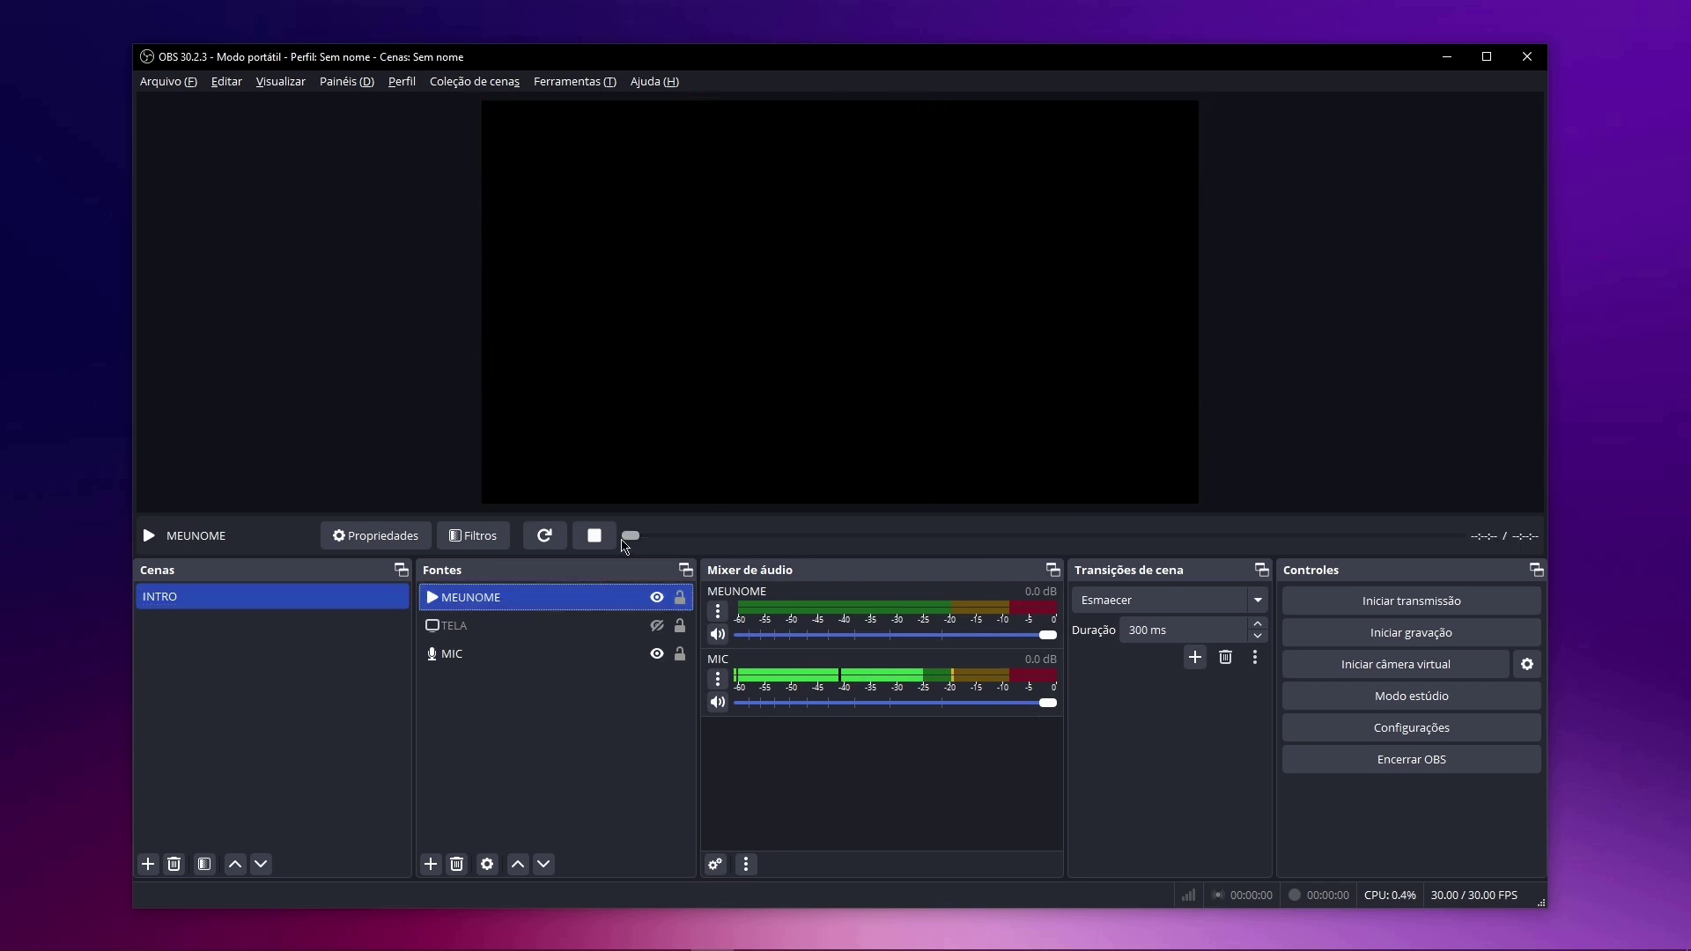
Replay the MEUNOME media, pause it with the green banner showing, and add a Chroma Key effect filter to the source.
click(560, 536)
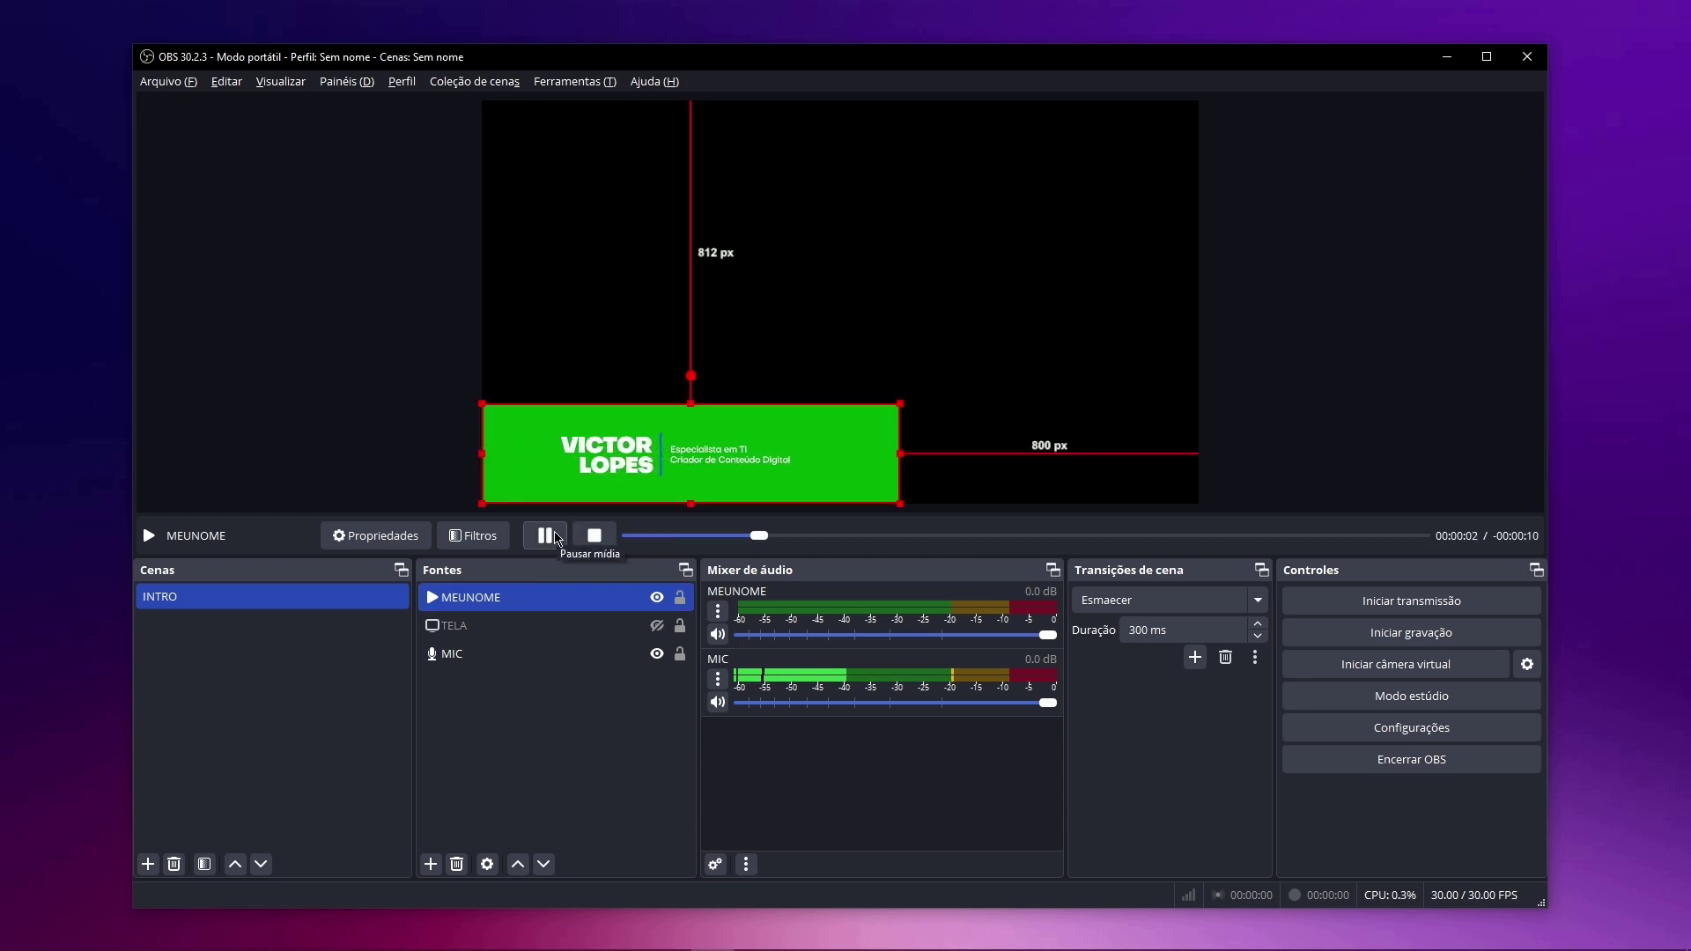
click(553, 536)
right_click(503, 596)
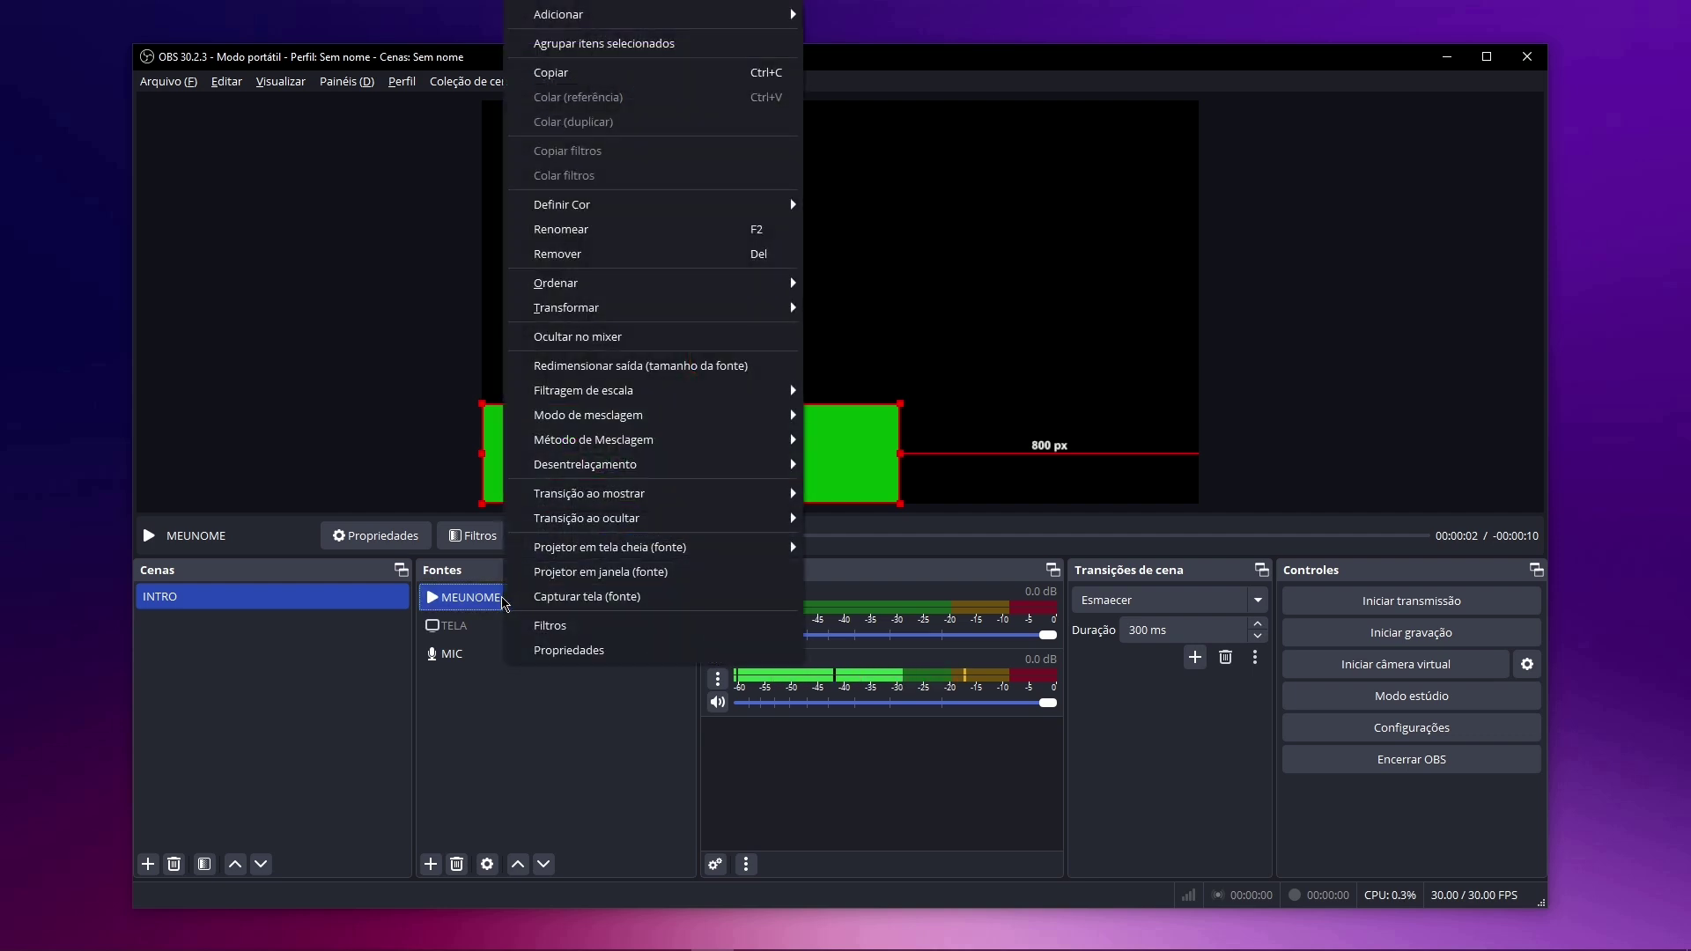
click(547, 626)
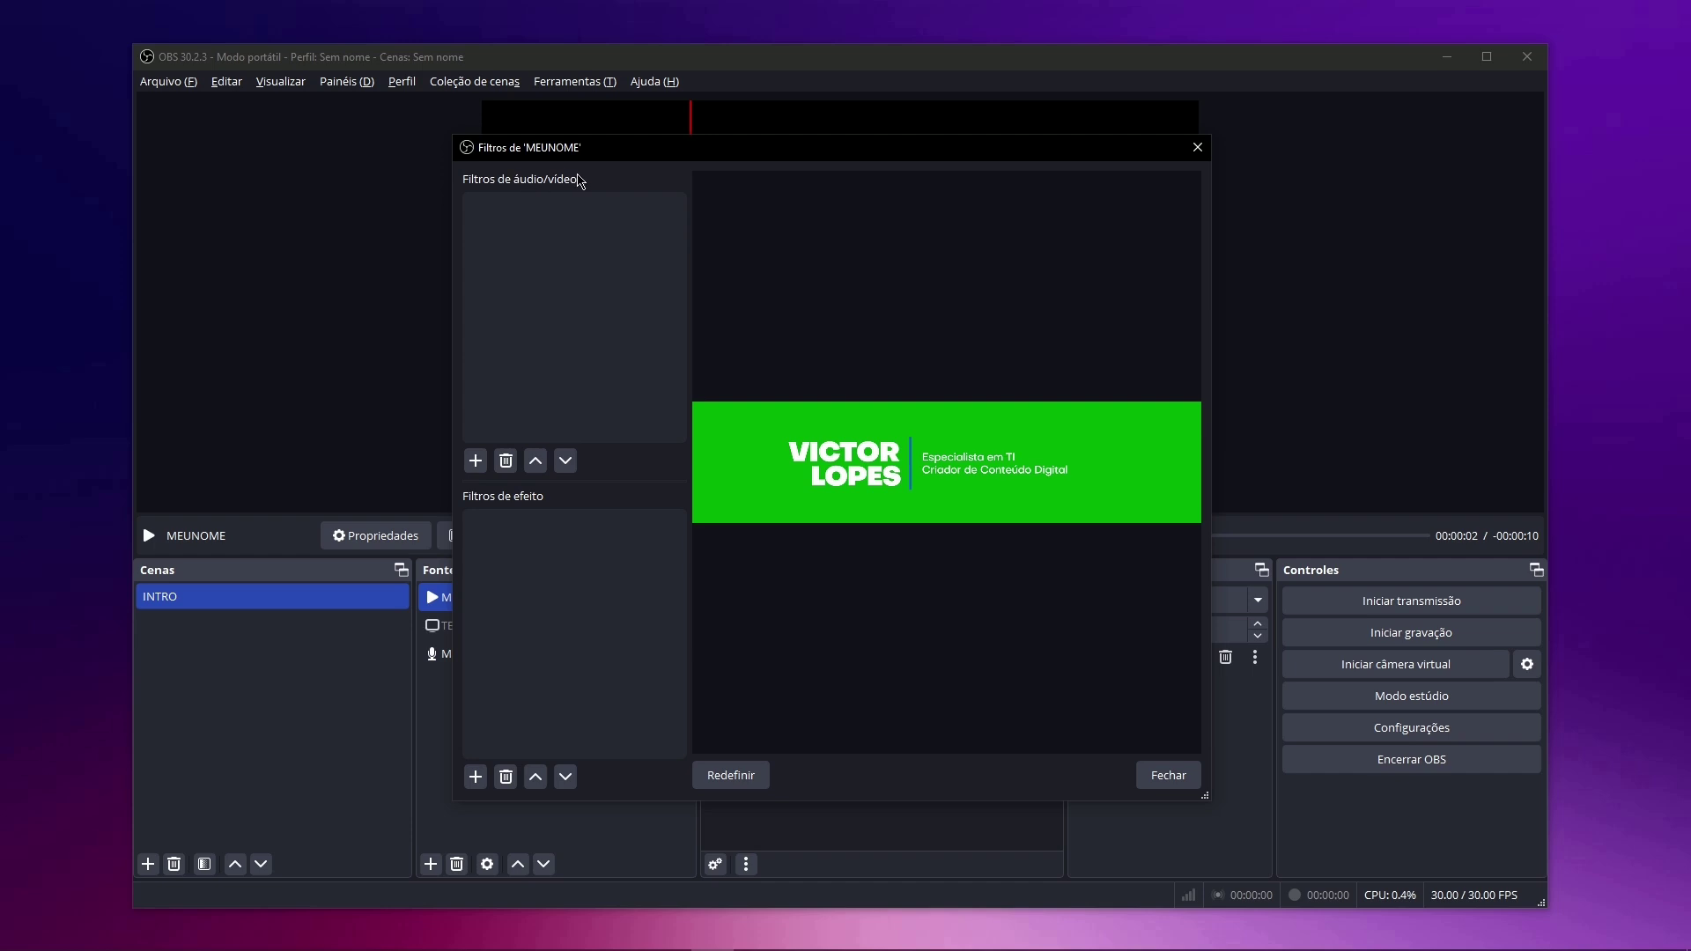
click(475, 776)
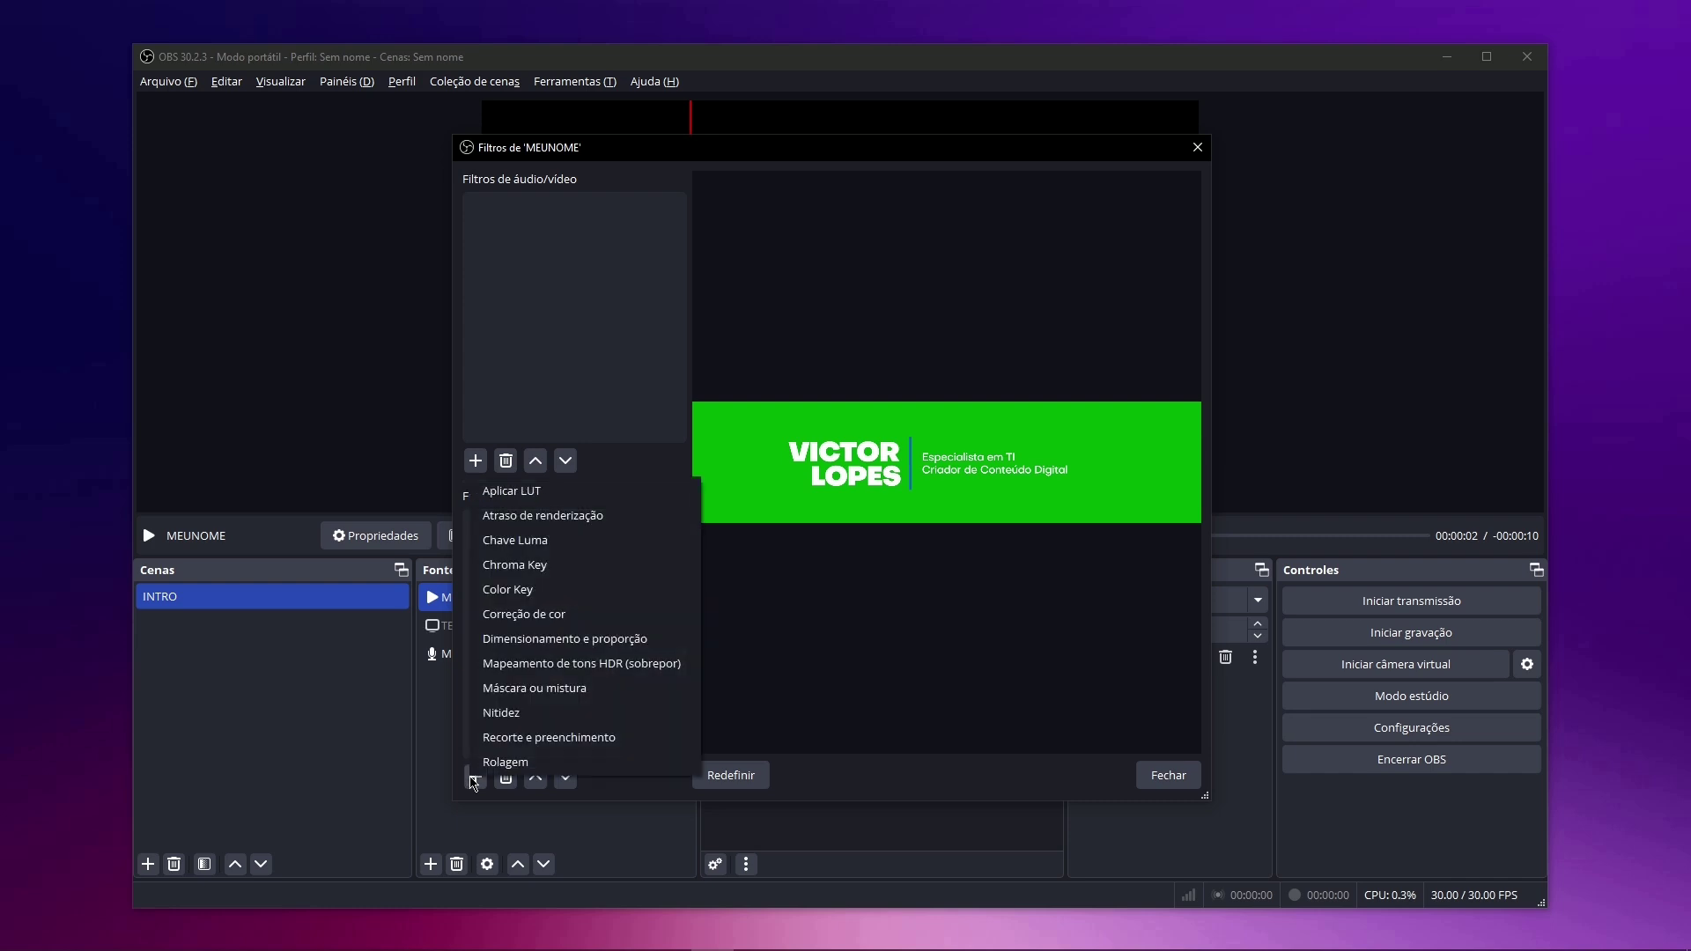
click(528, 568)
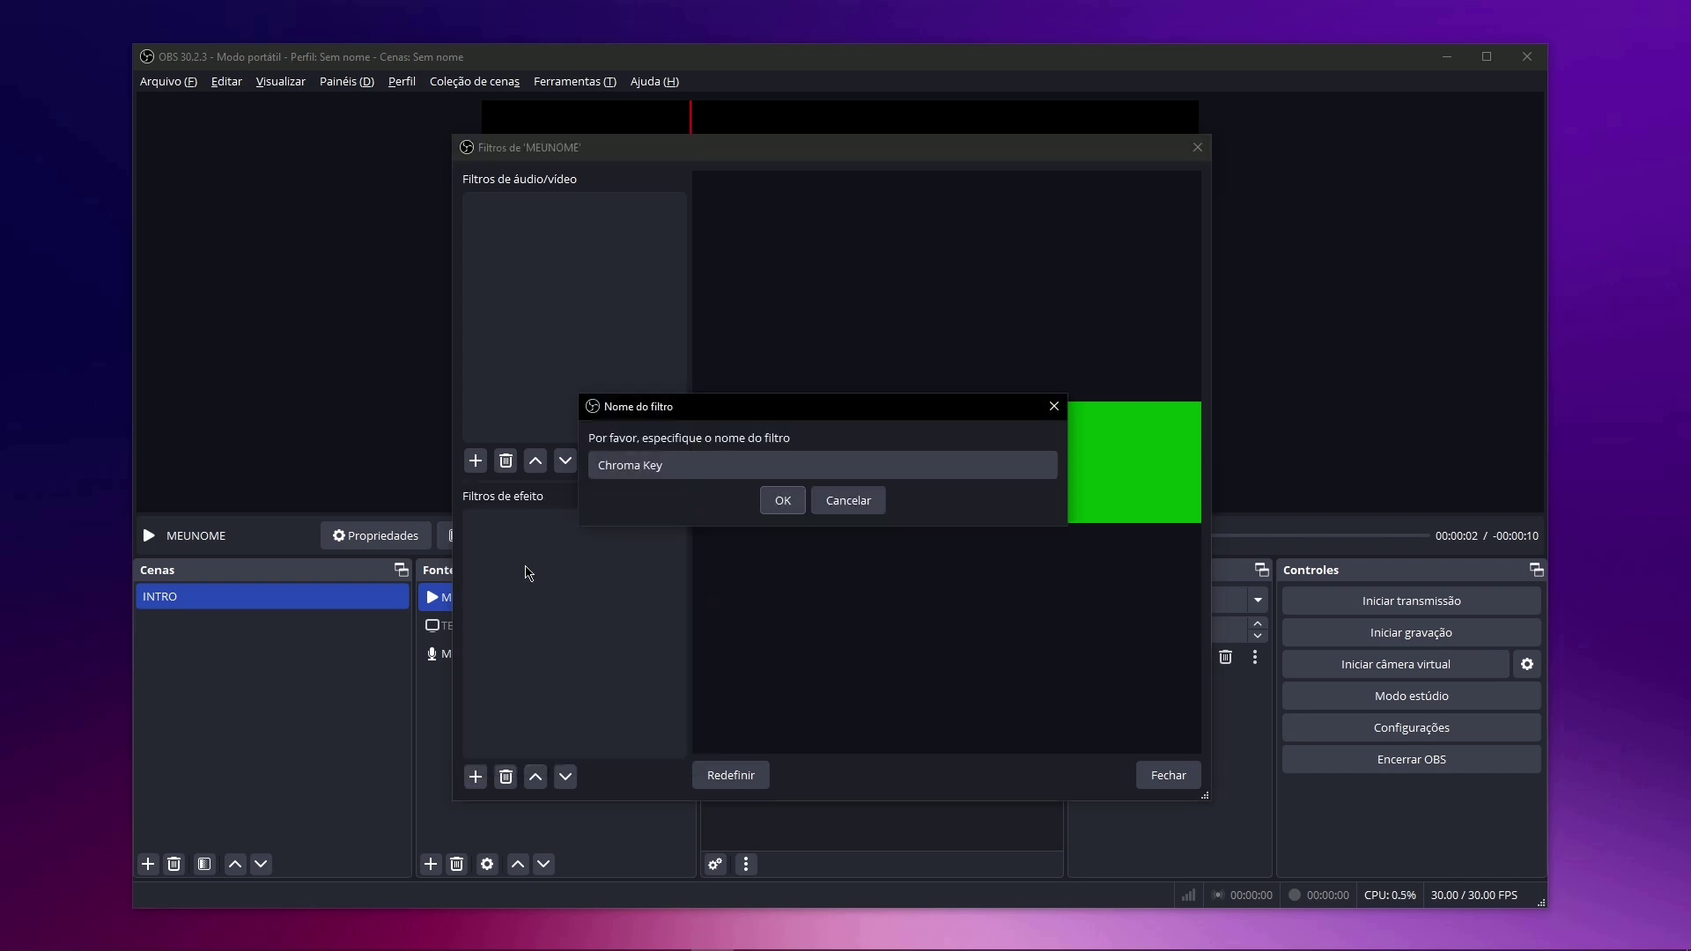
click(783, 500)
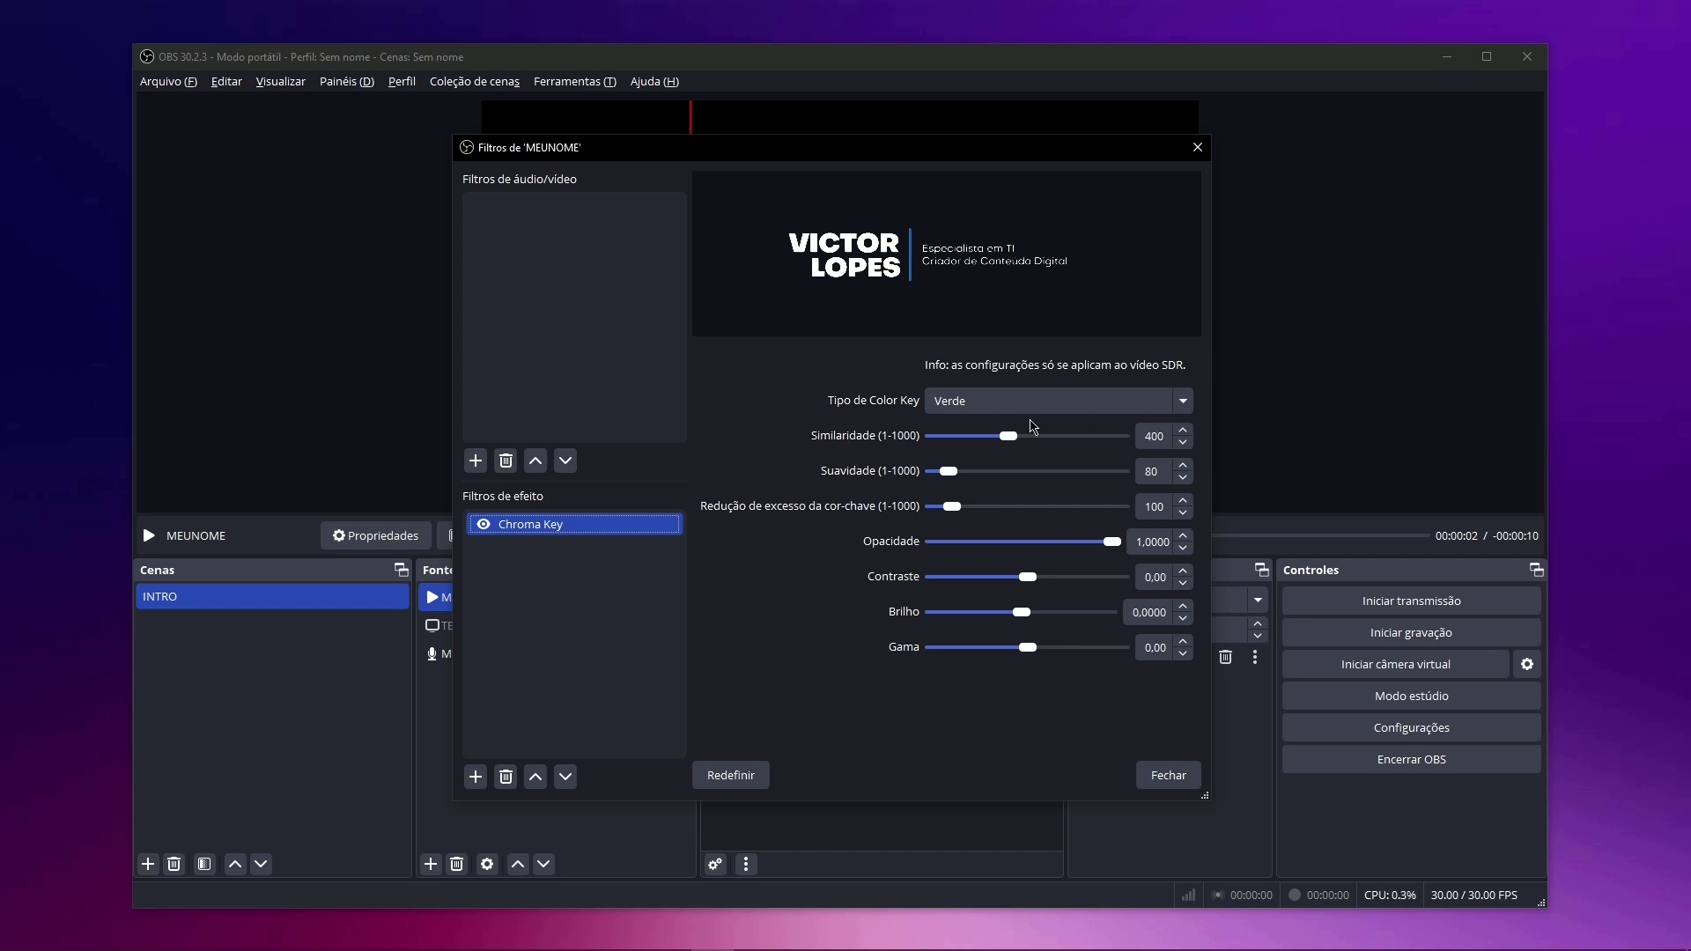
Choose Verde as the Chroma Key's color key type and close the MEUNOME filters.
click(1032, 406)
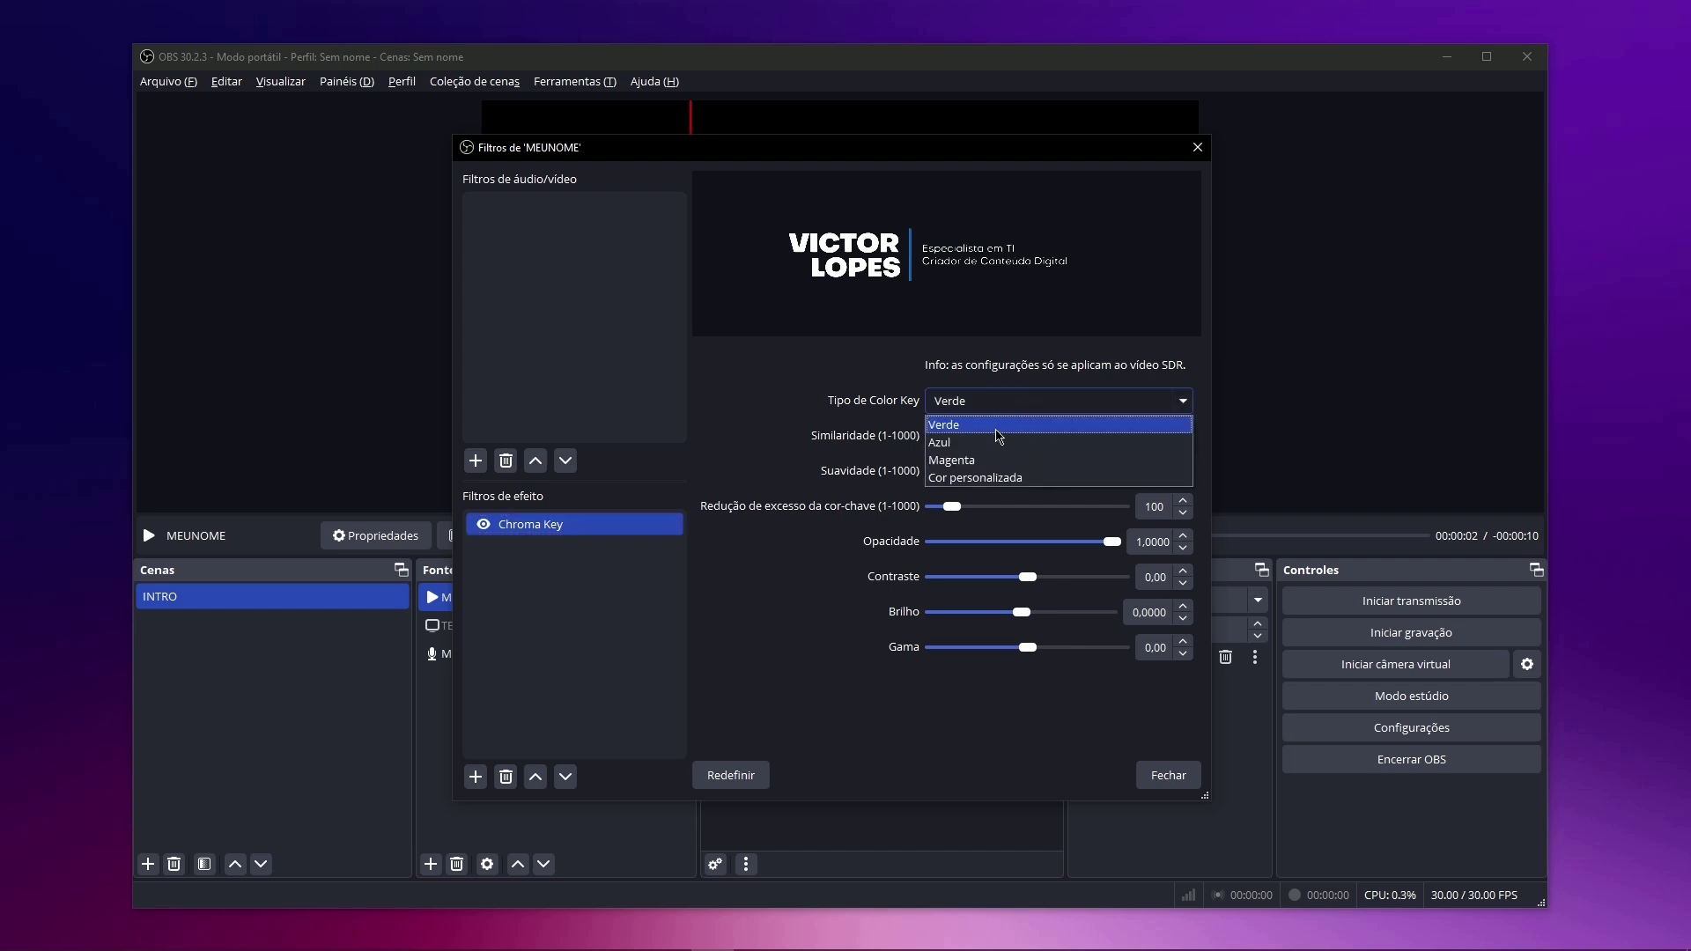
click(997, 428)
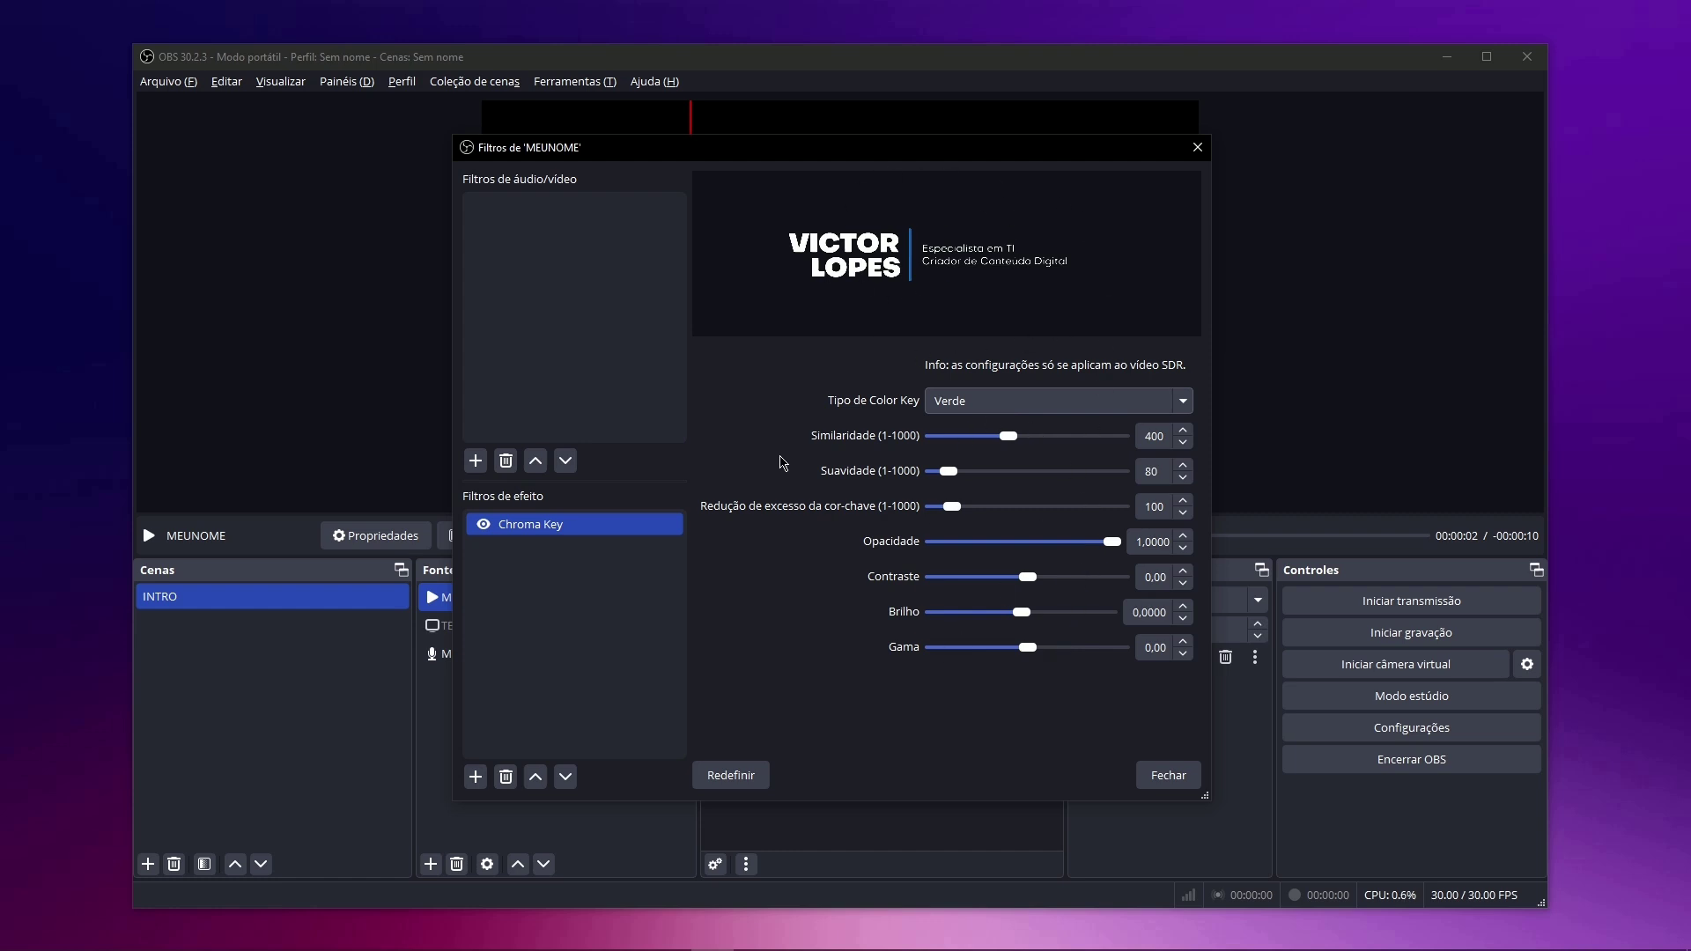
click(1160, 775)
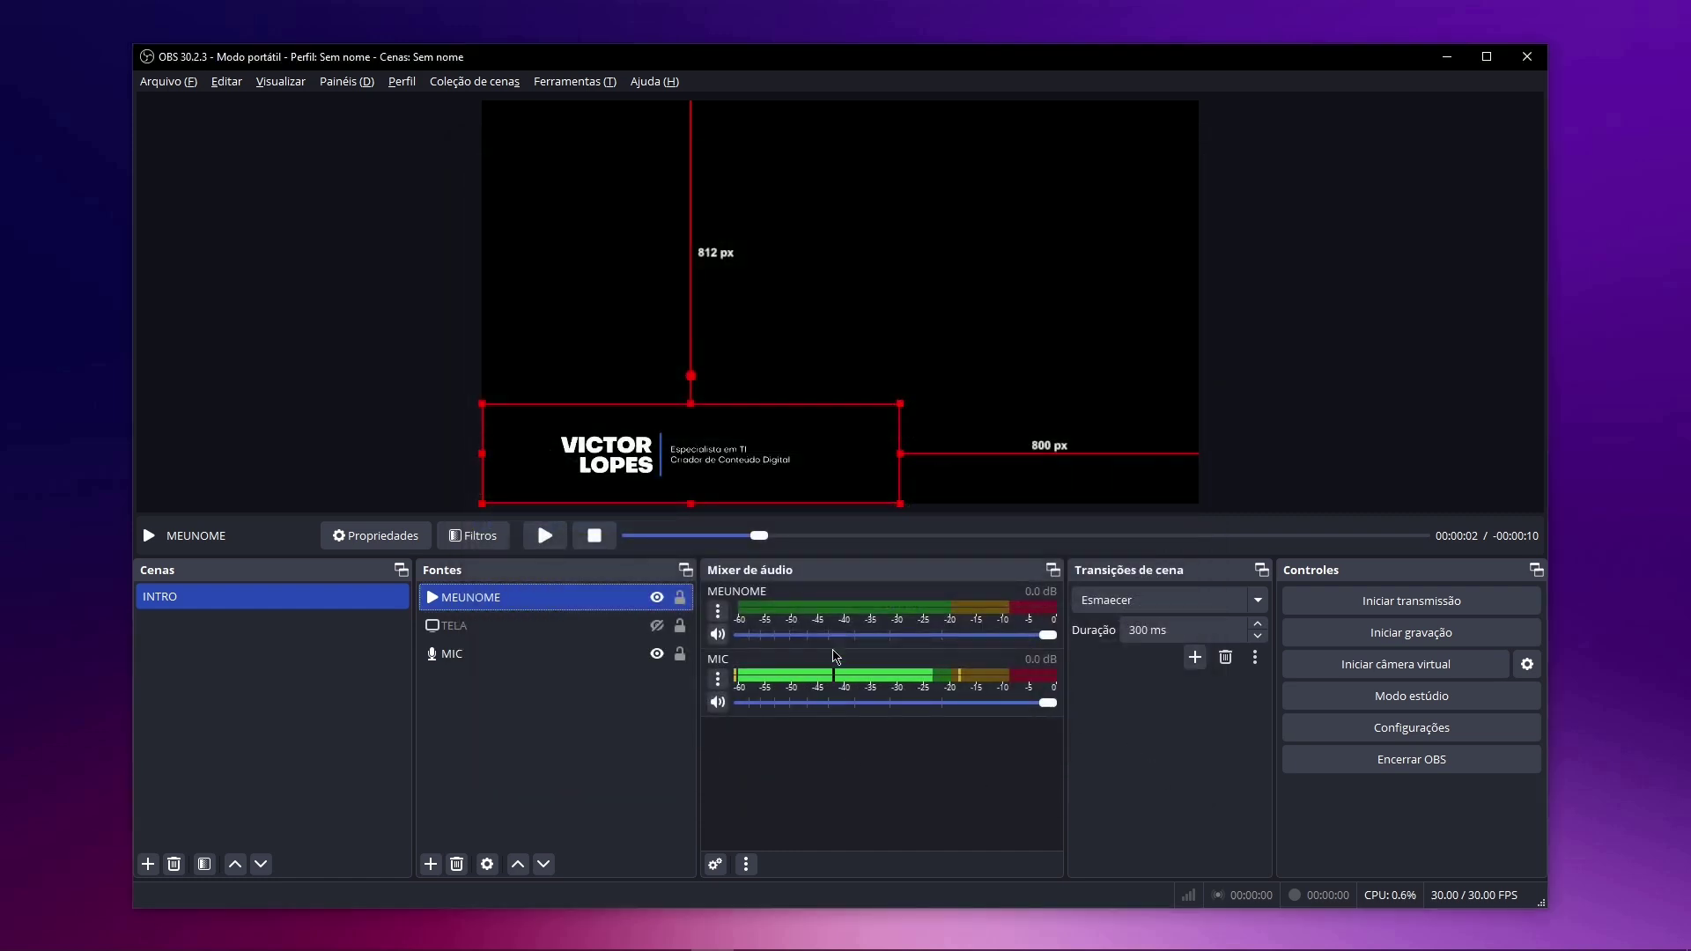
click(563, 745)
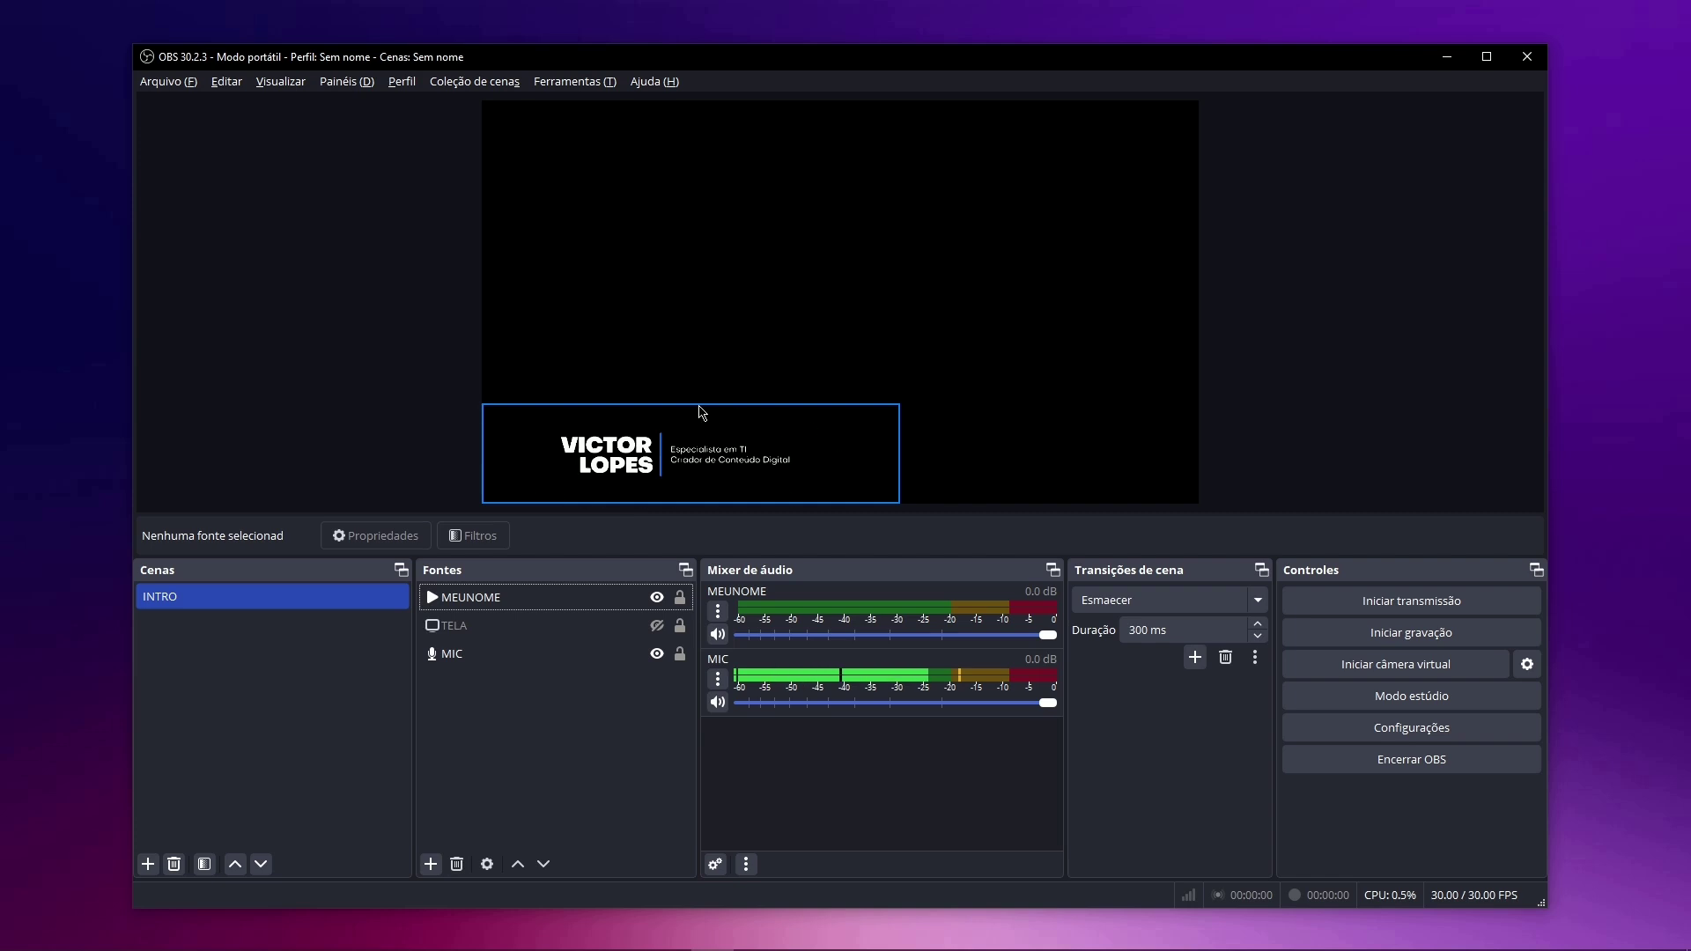
Add an image source (Imagem) with the default name to the INTRO scene using D:/Wallpapers/011.jpg.
click(433, 862)
click(491, 745)
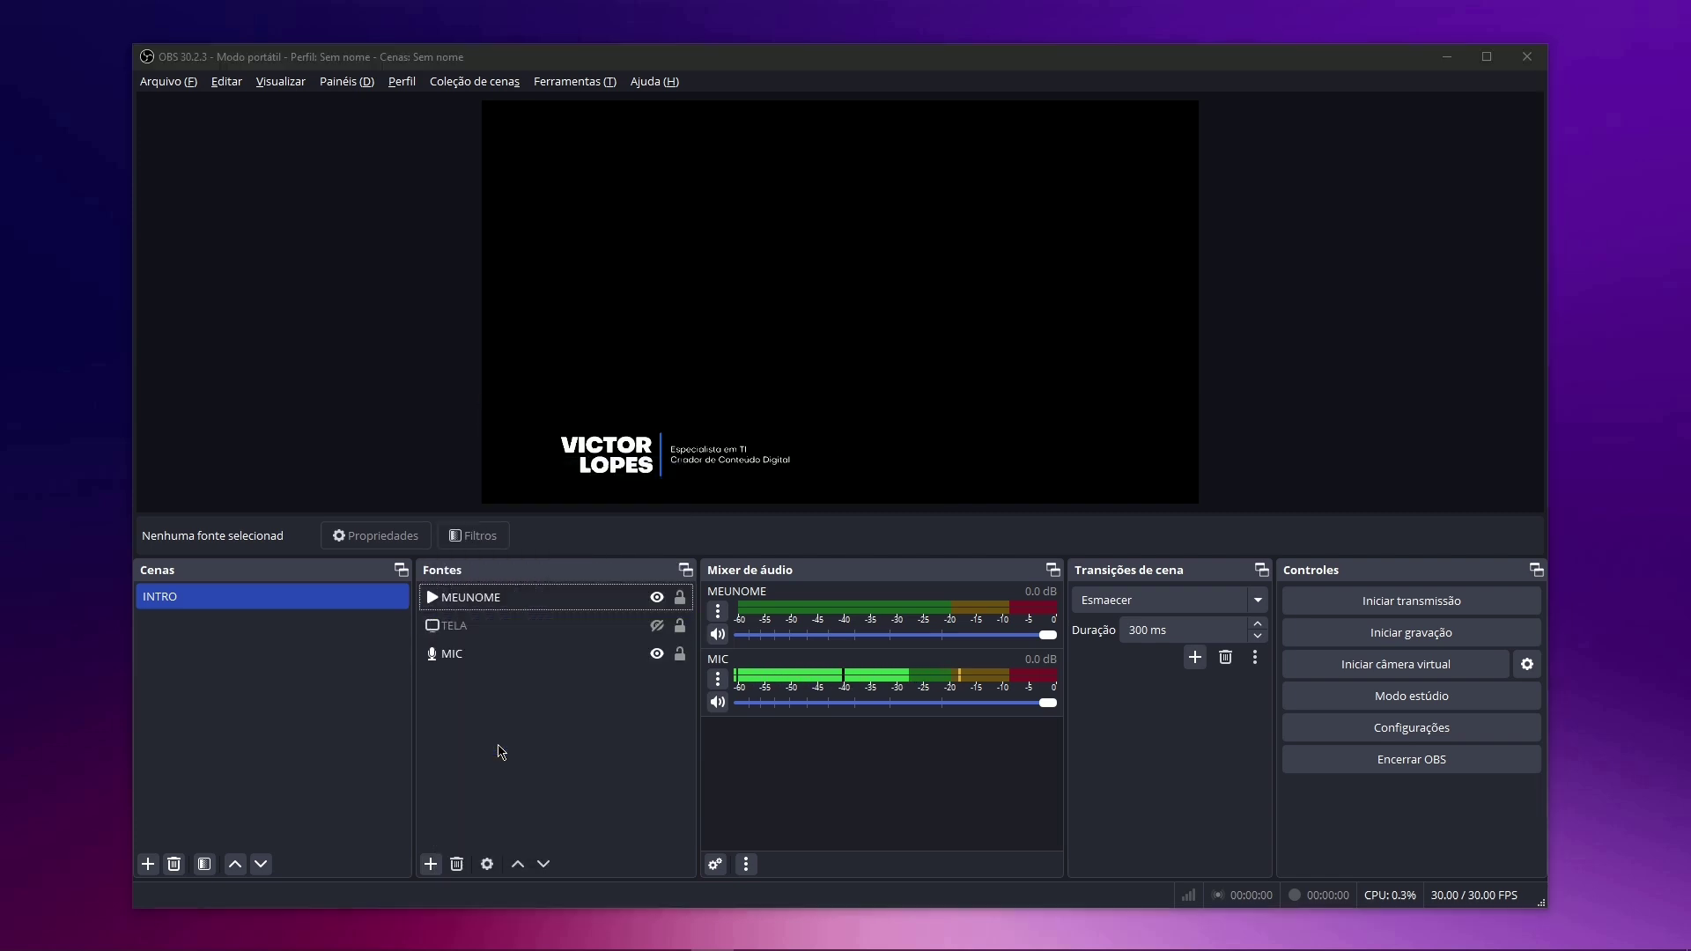
click(873, 593)
click(1092, 537)
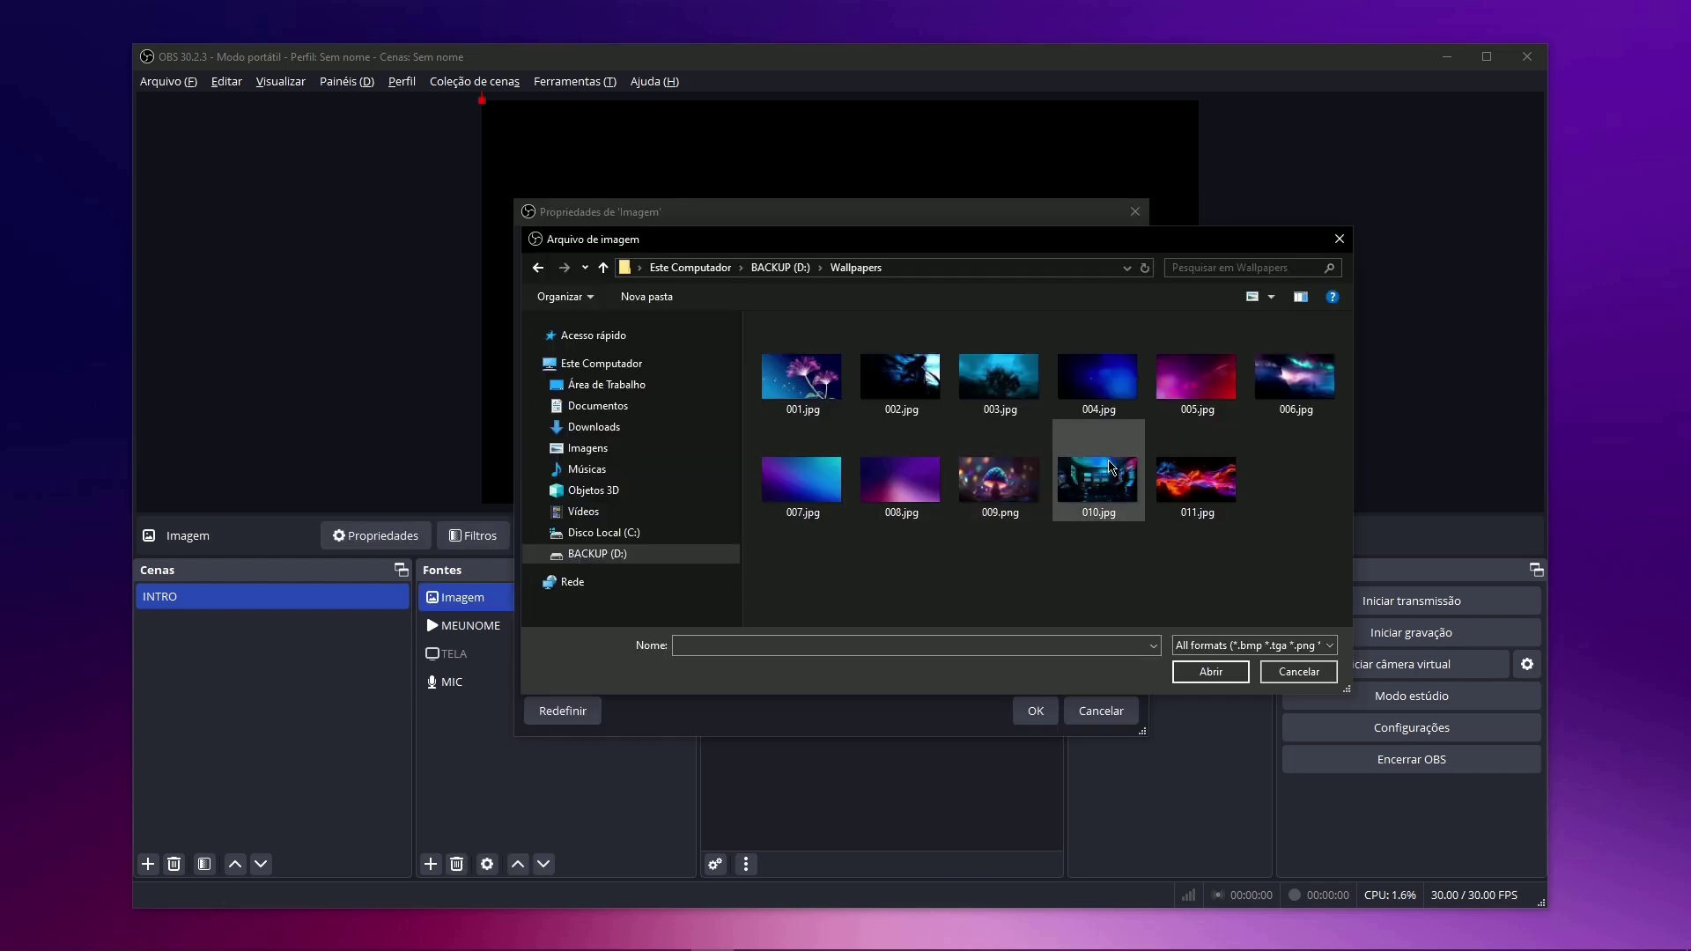
double_click(1193, 480)
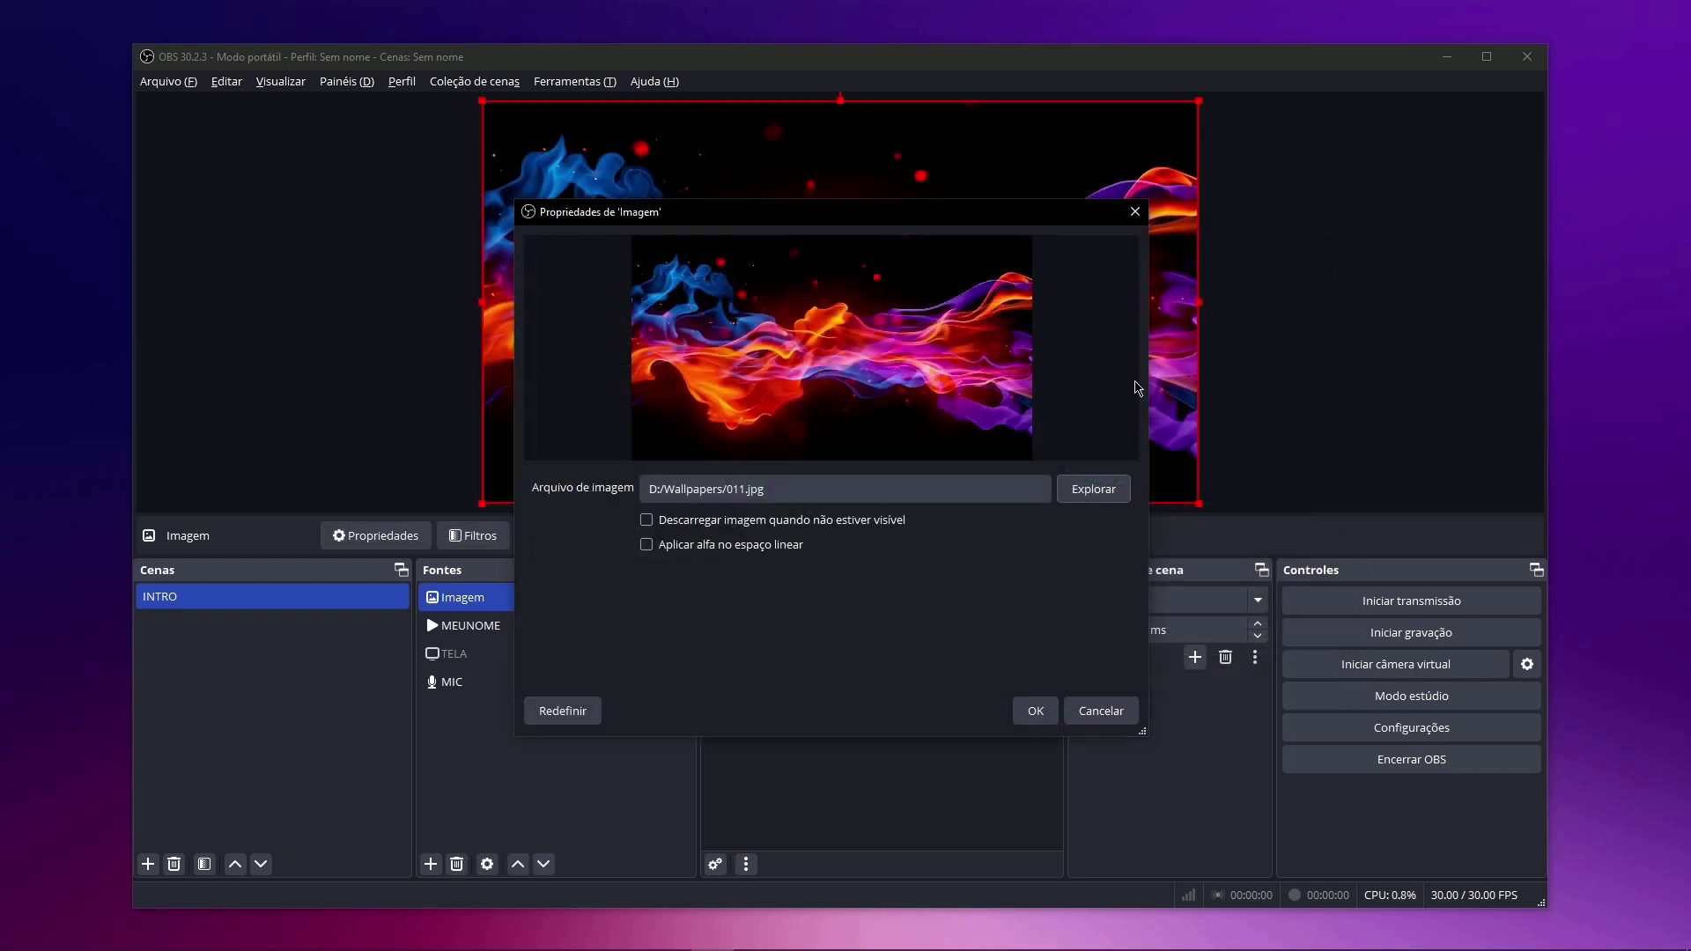
key(Return)
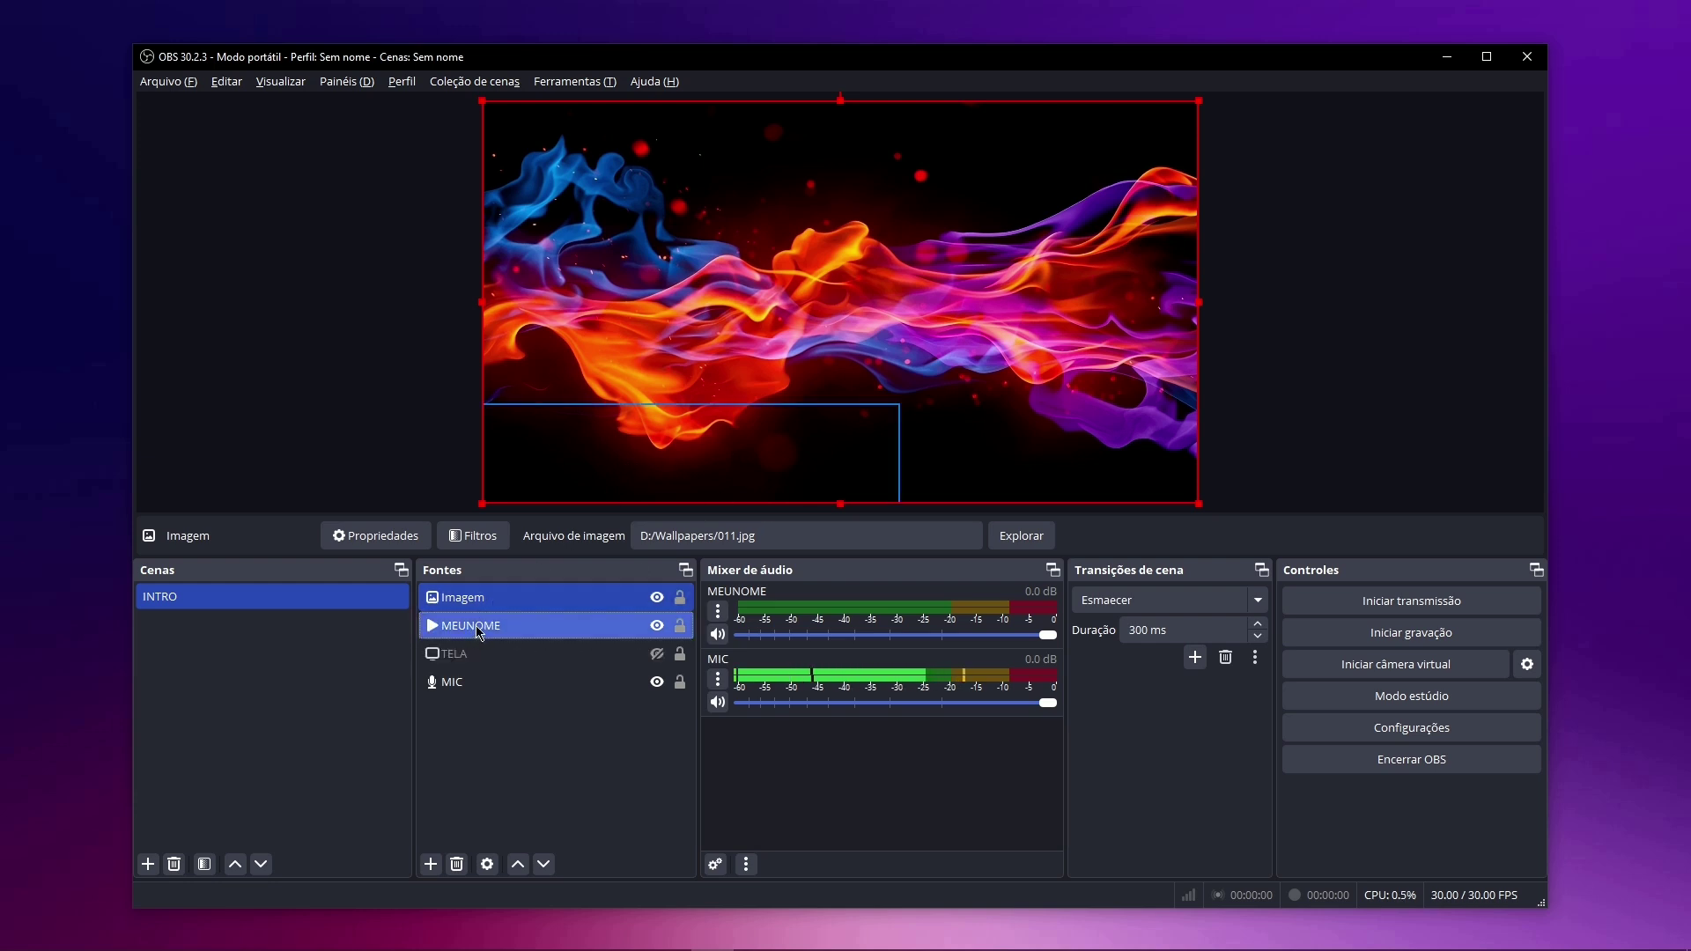
click(491, 722)
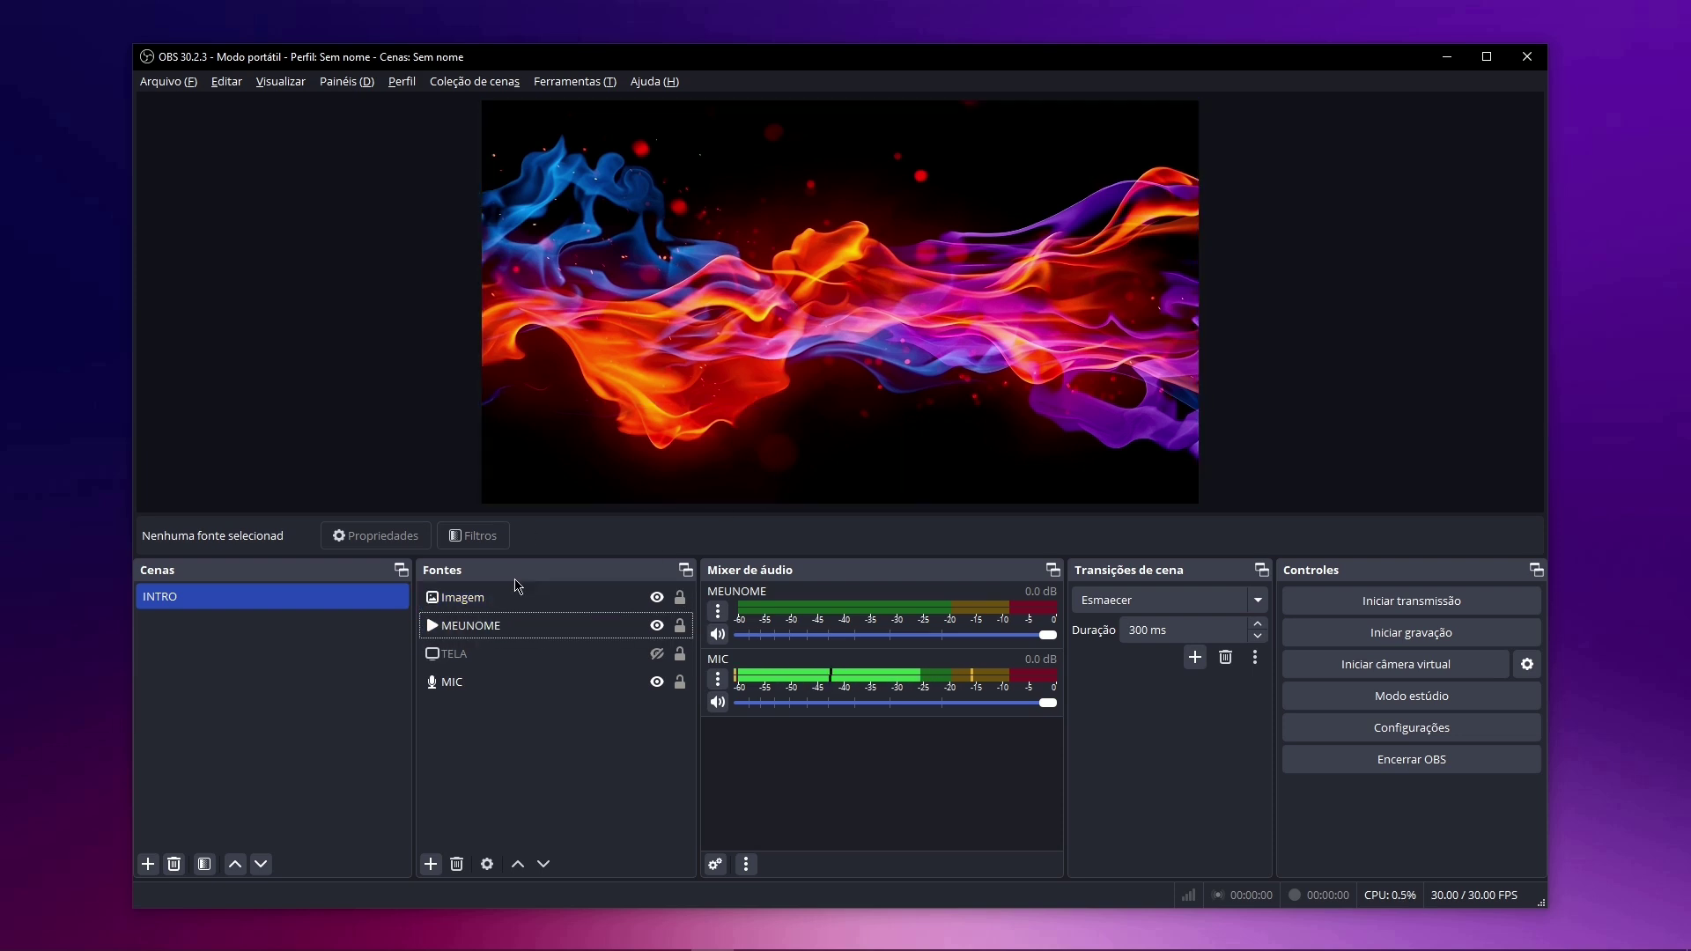
Move the MEUNOME source above Imagem in the source order.
click(489, 630)
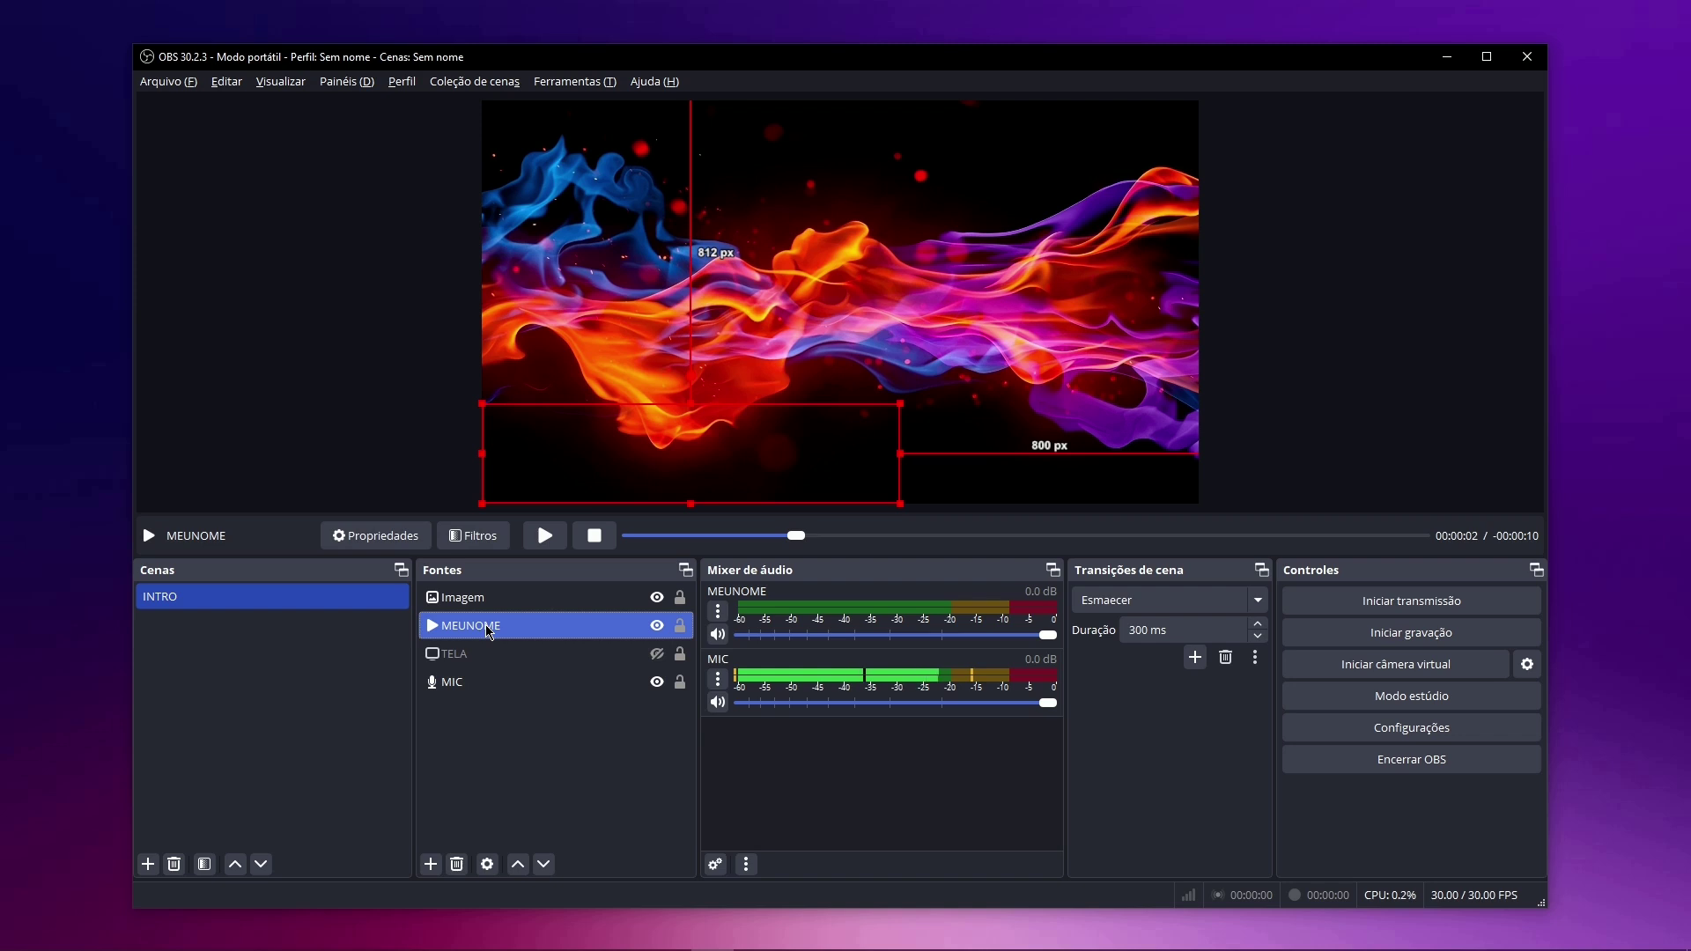
click(518, 866)
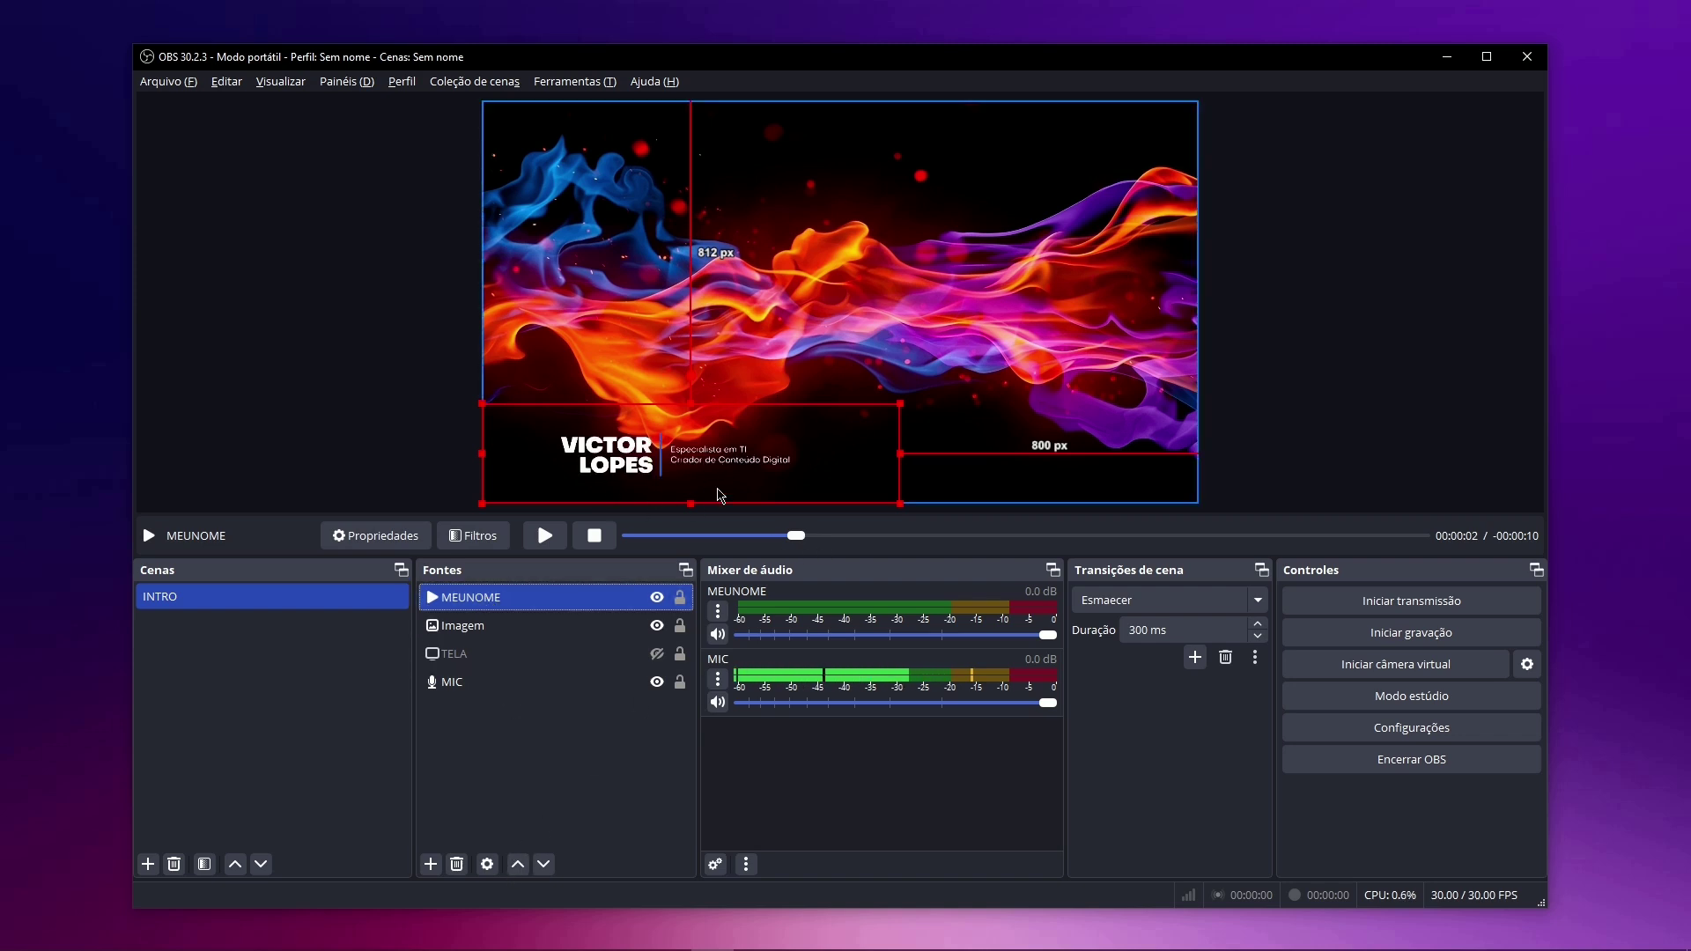
click(849, 369)
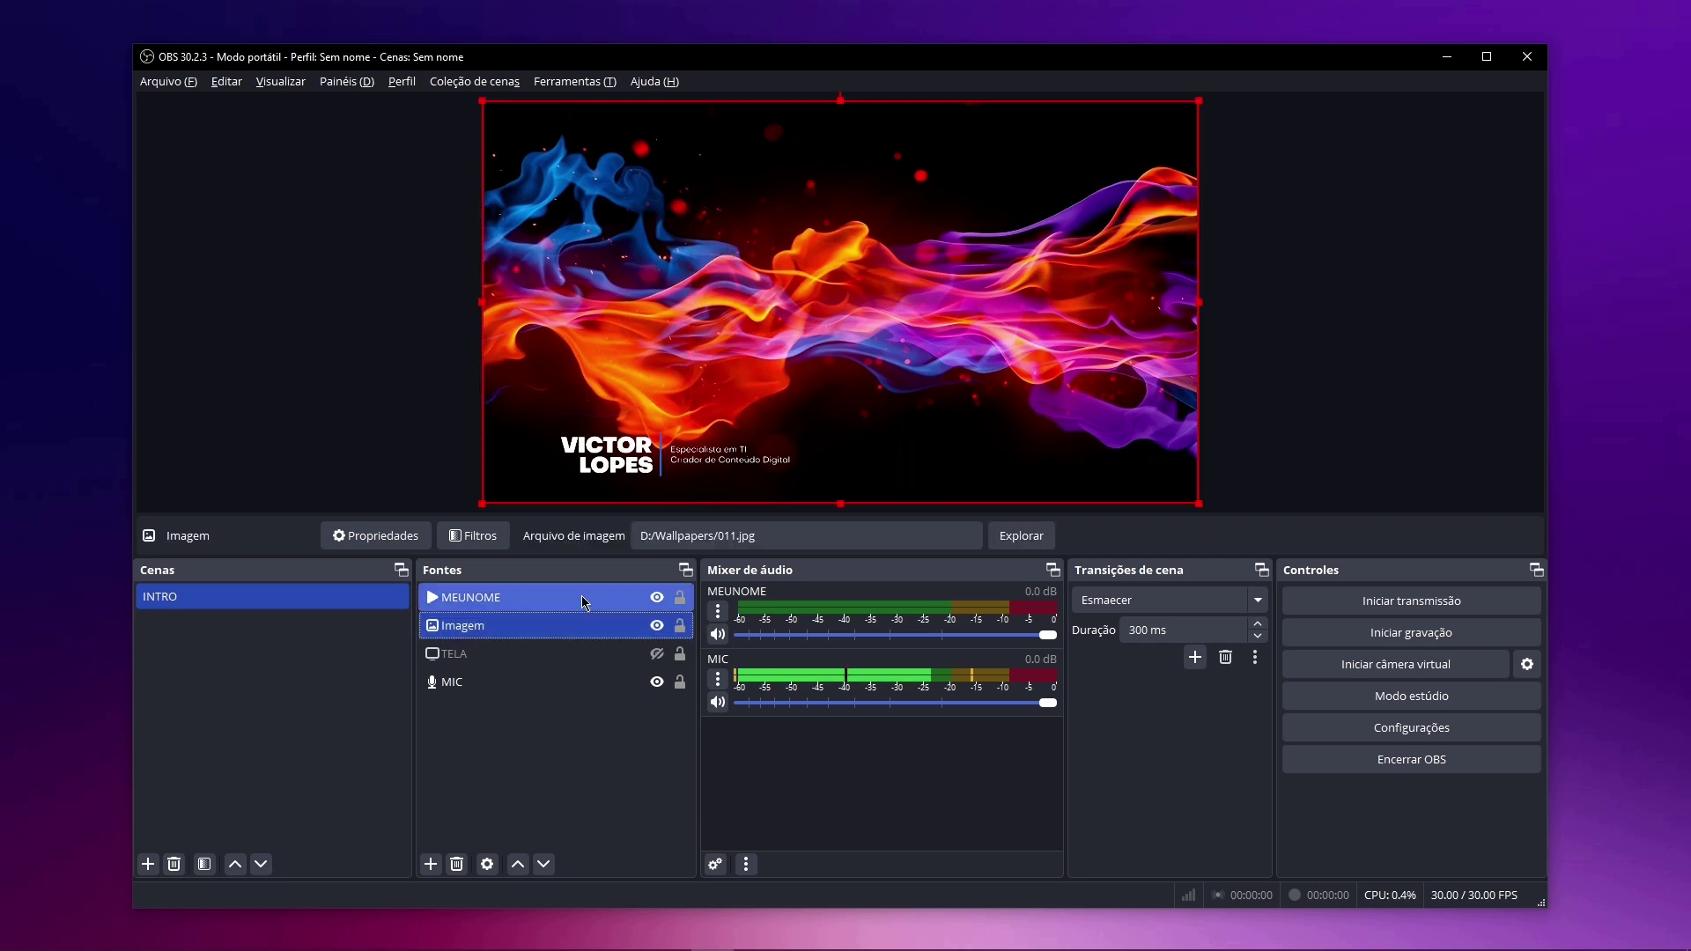
Stop and restart the MEUNOME media to preview the banner animation over the background image.
click(566, 476)
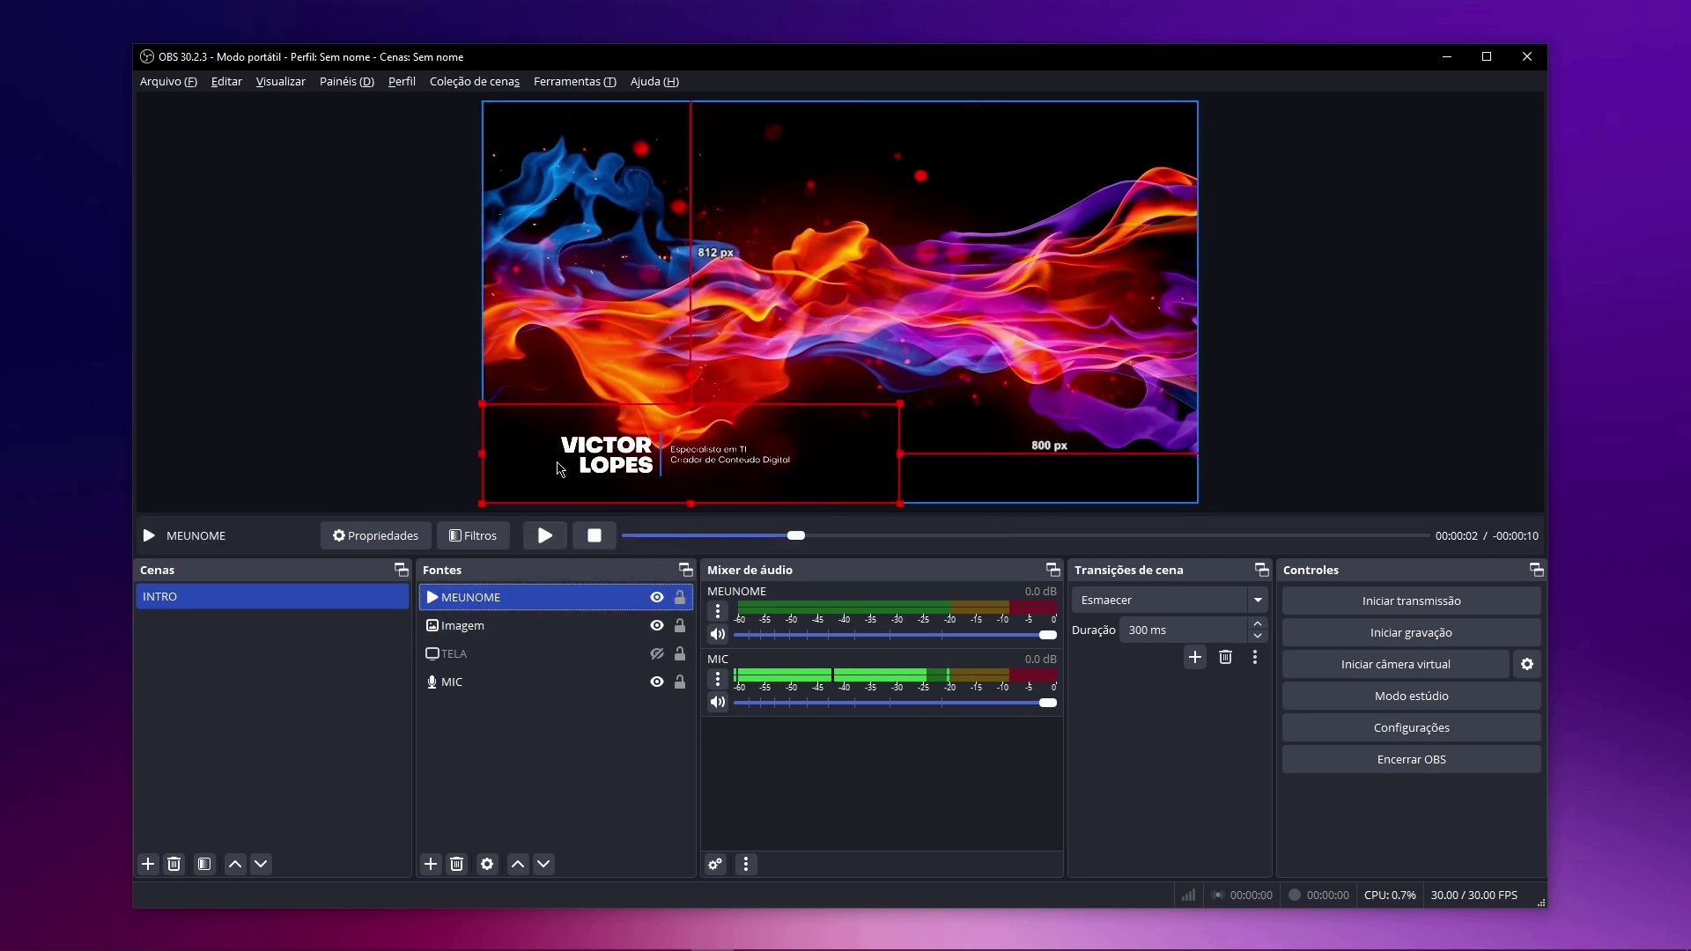
click(594, 536)
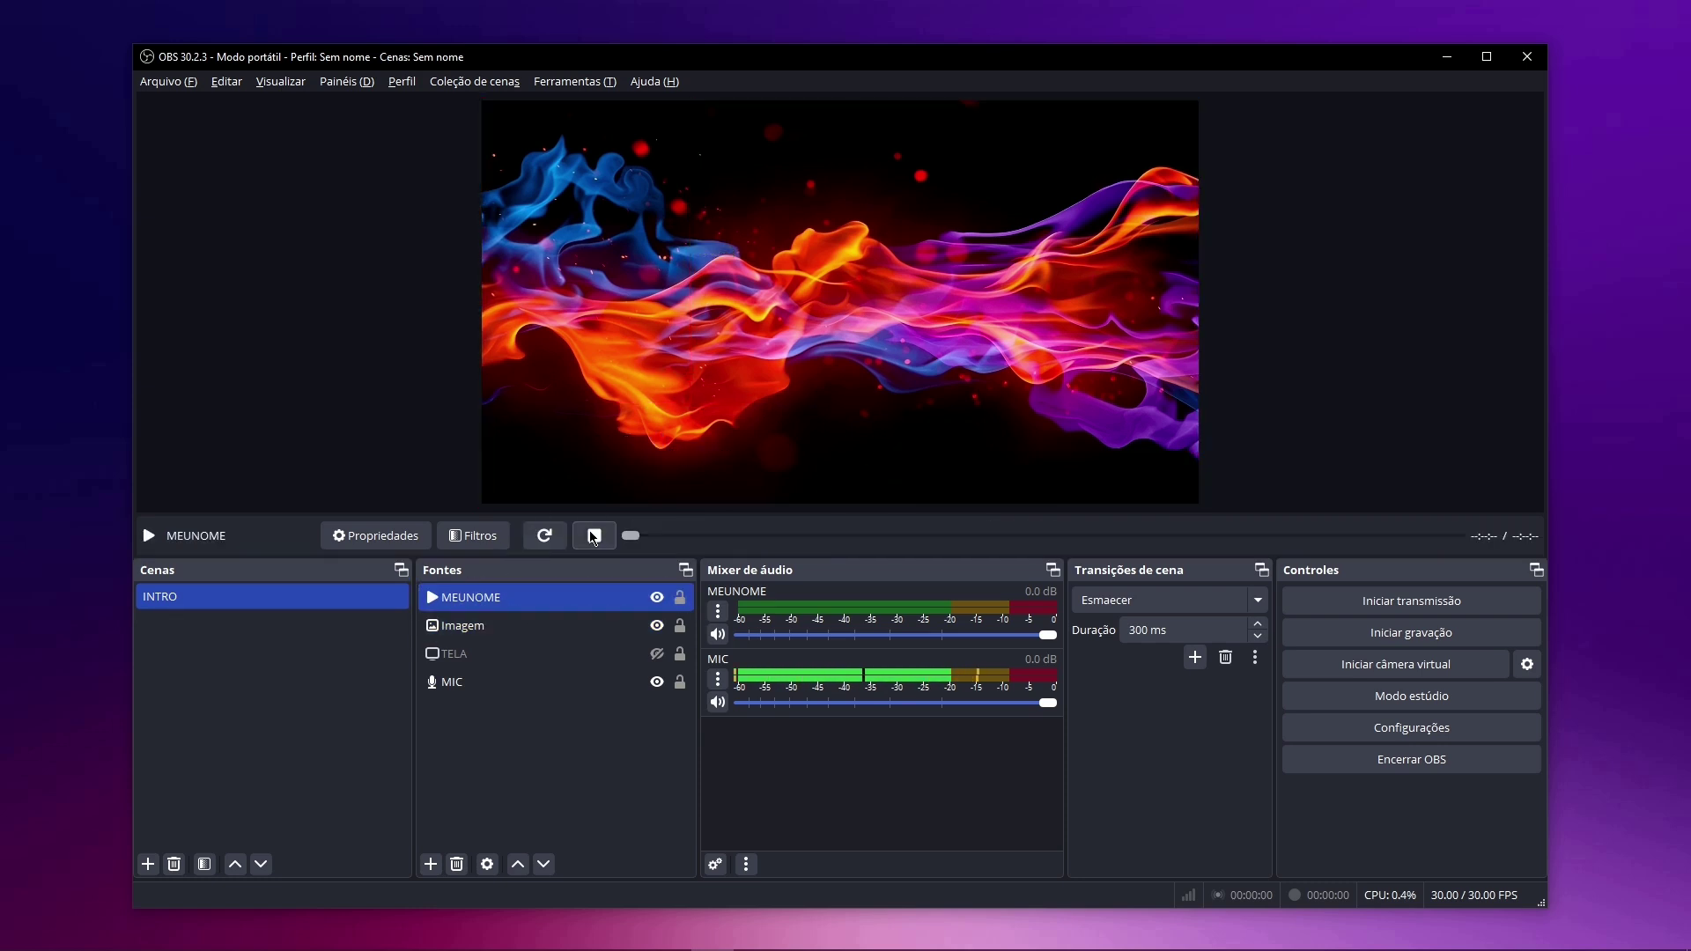
click(543, 536)
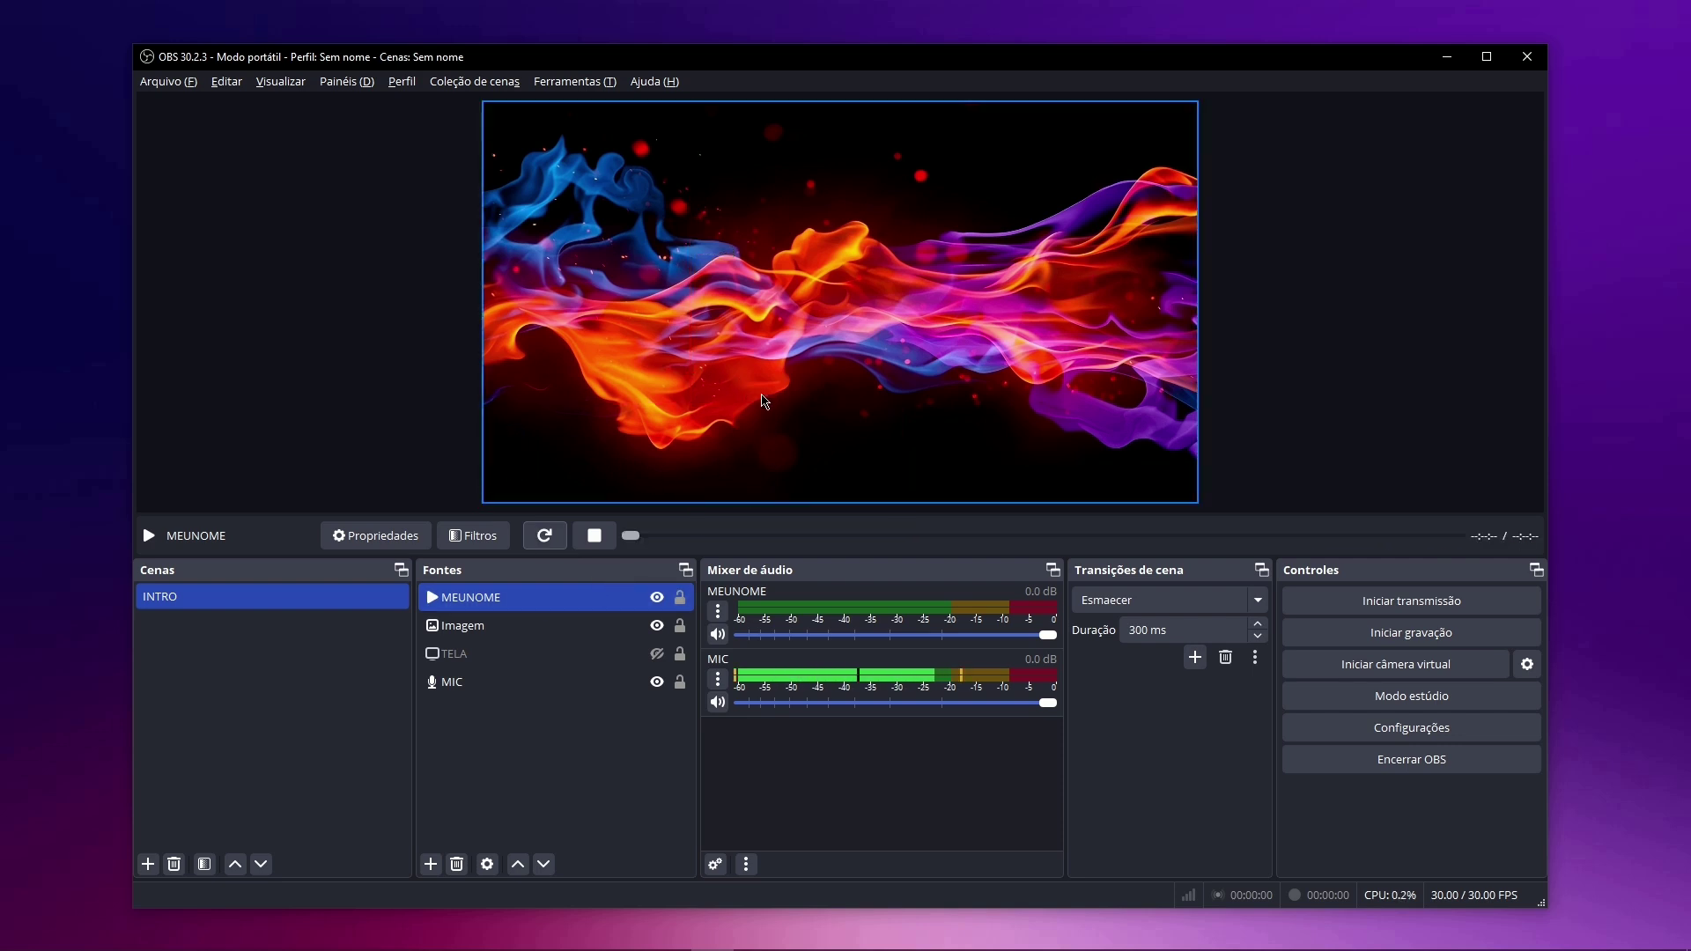
click(515, 709)
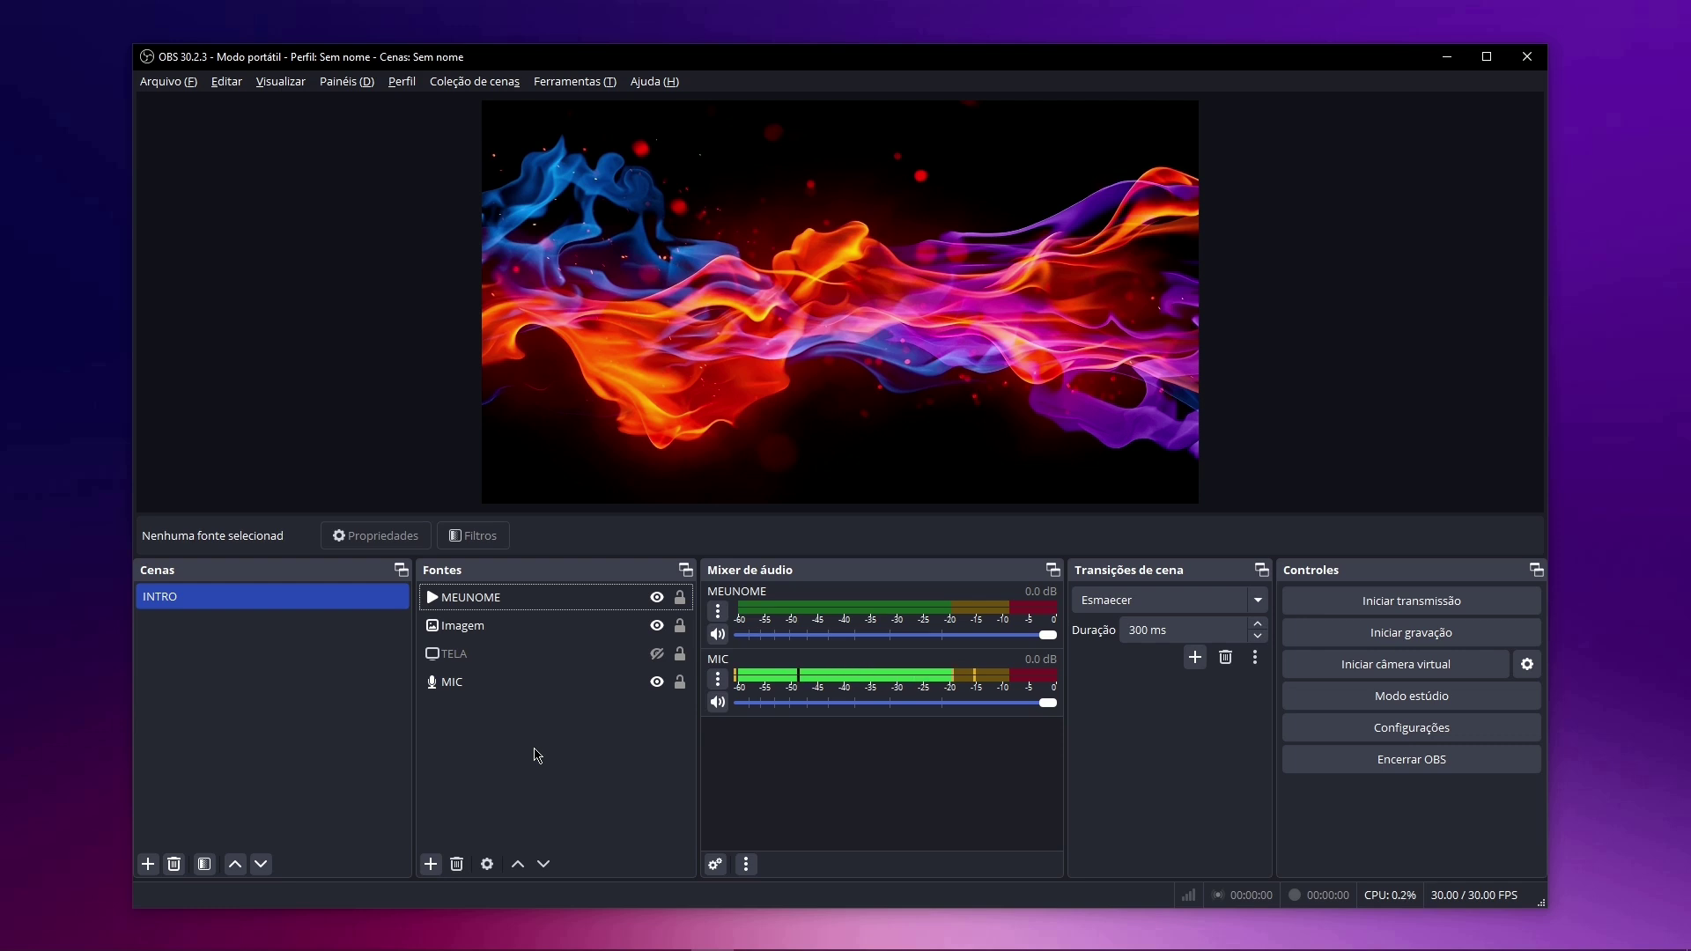
Add a video capture device source (Dispositivo de captura de vídeo) with the default name, using OBS Virtual Camera as its device.
click(430, 865)
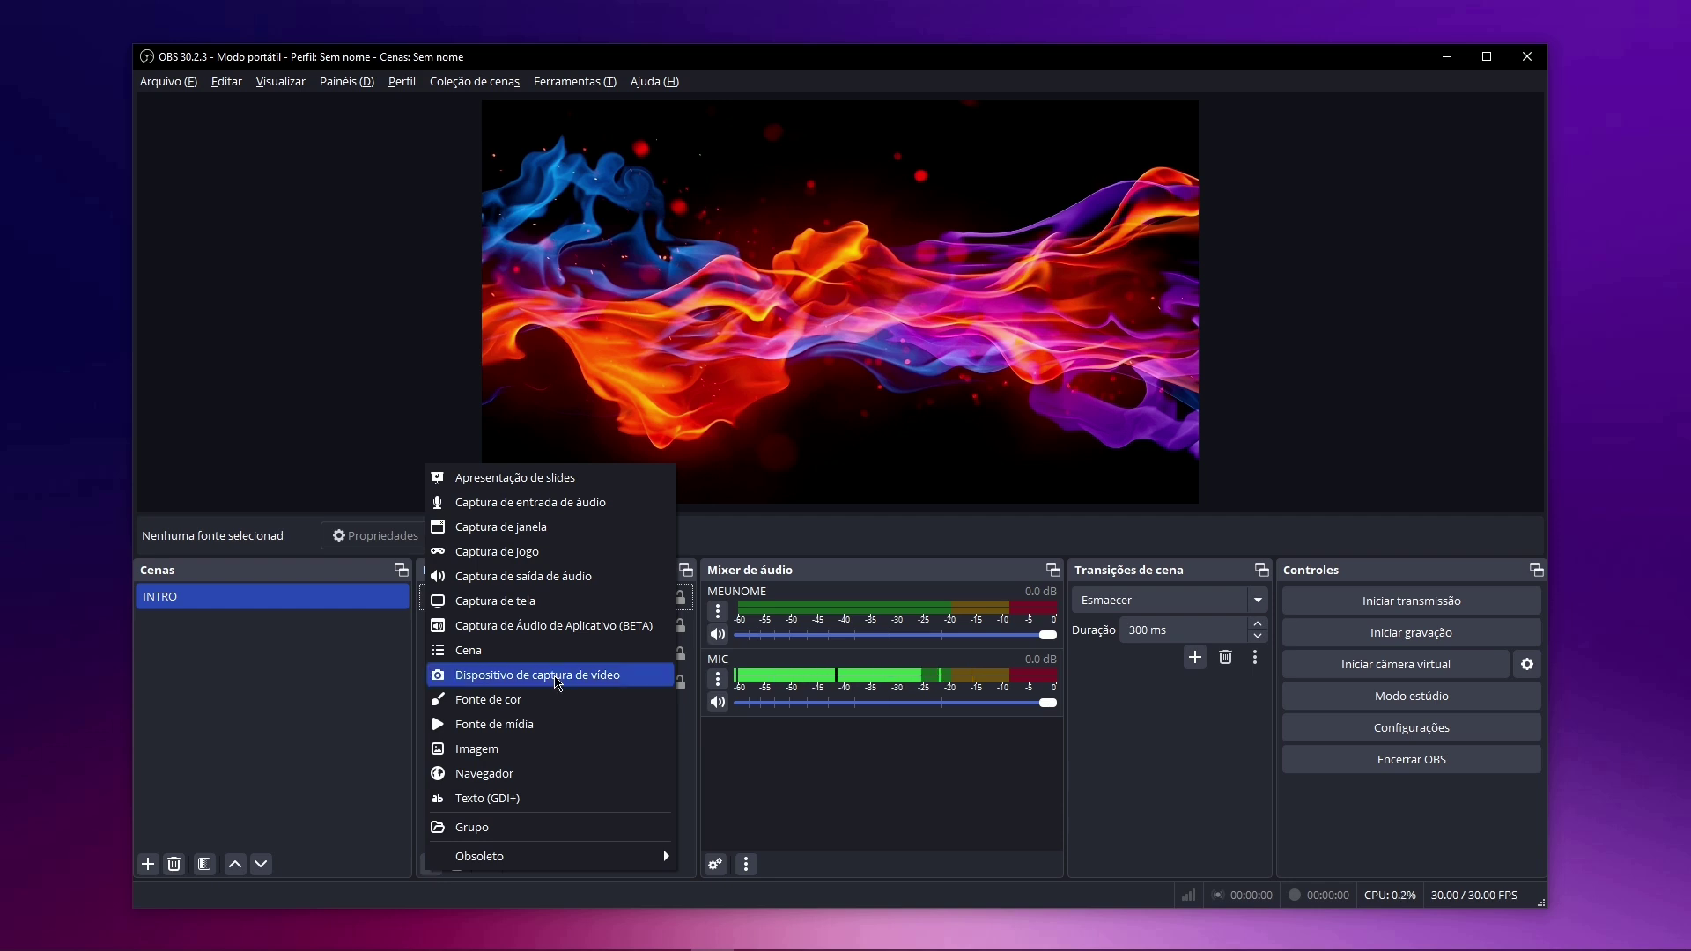
click(557, 677)
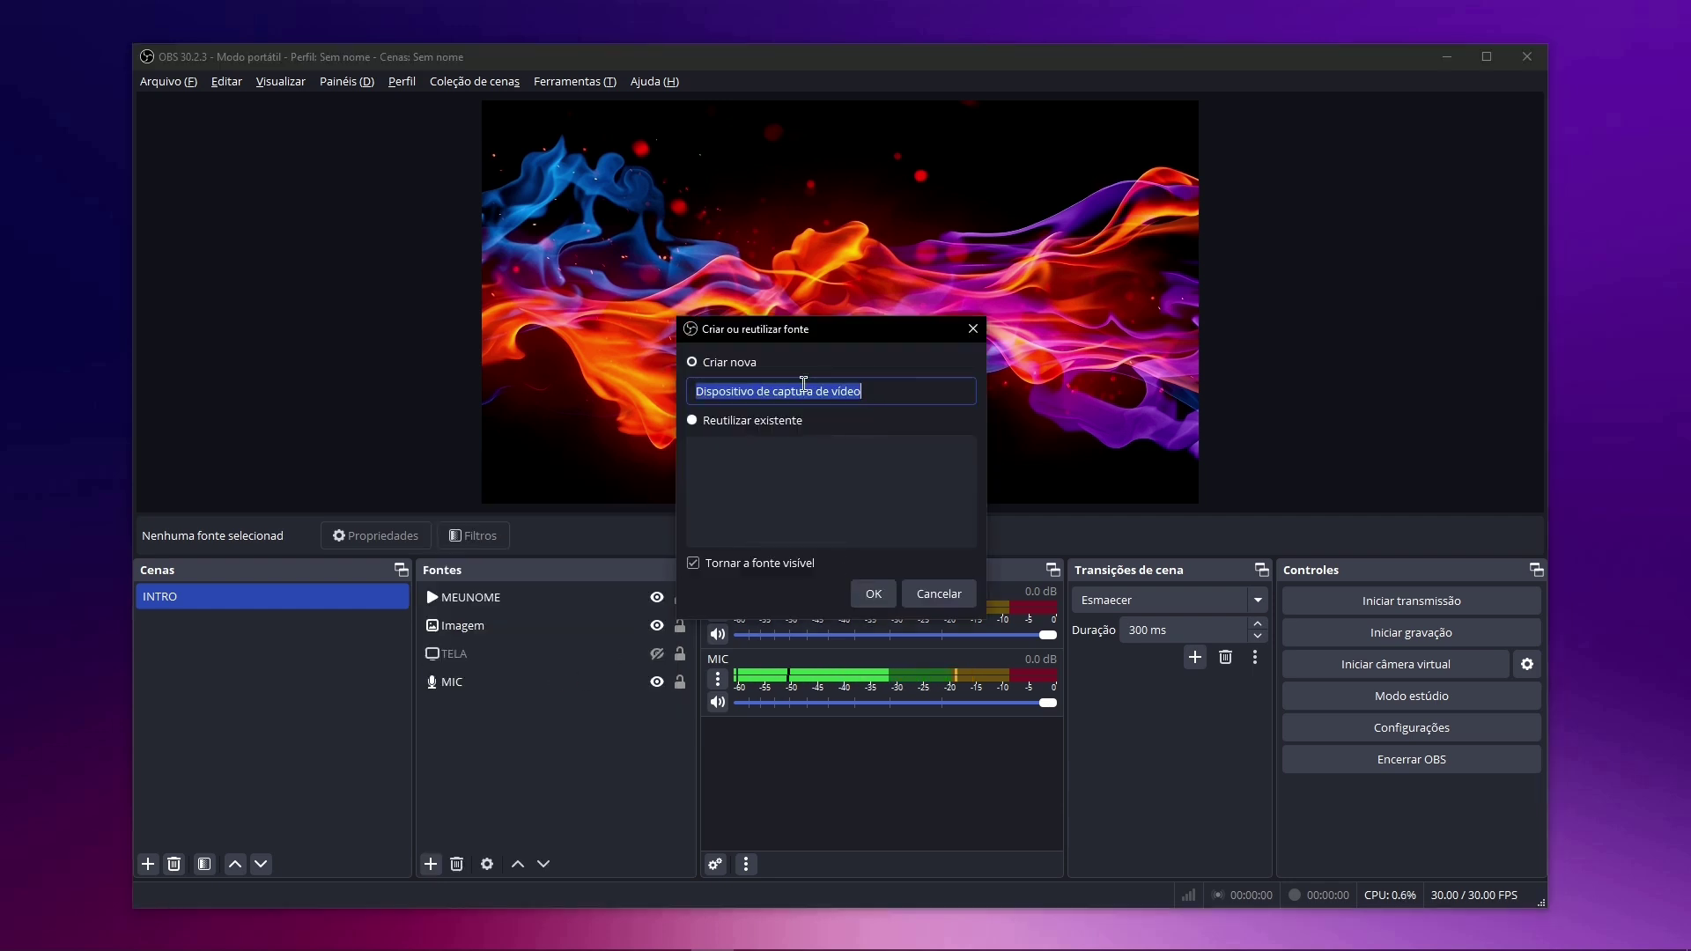
click(874, 594)
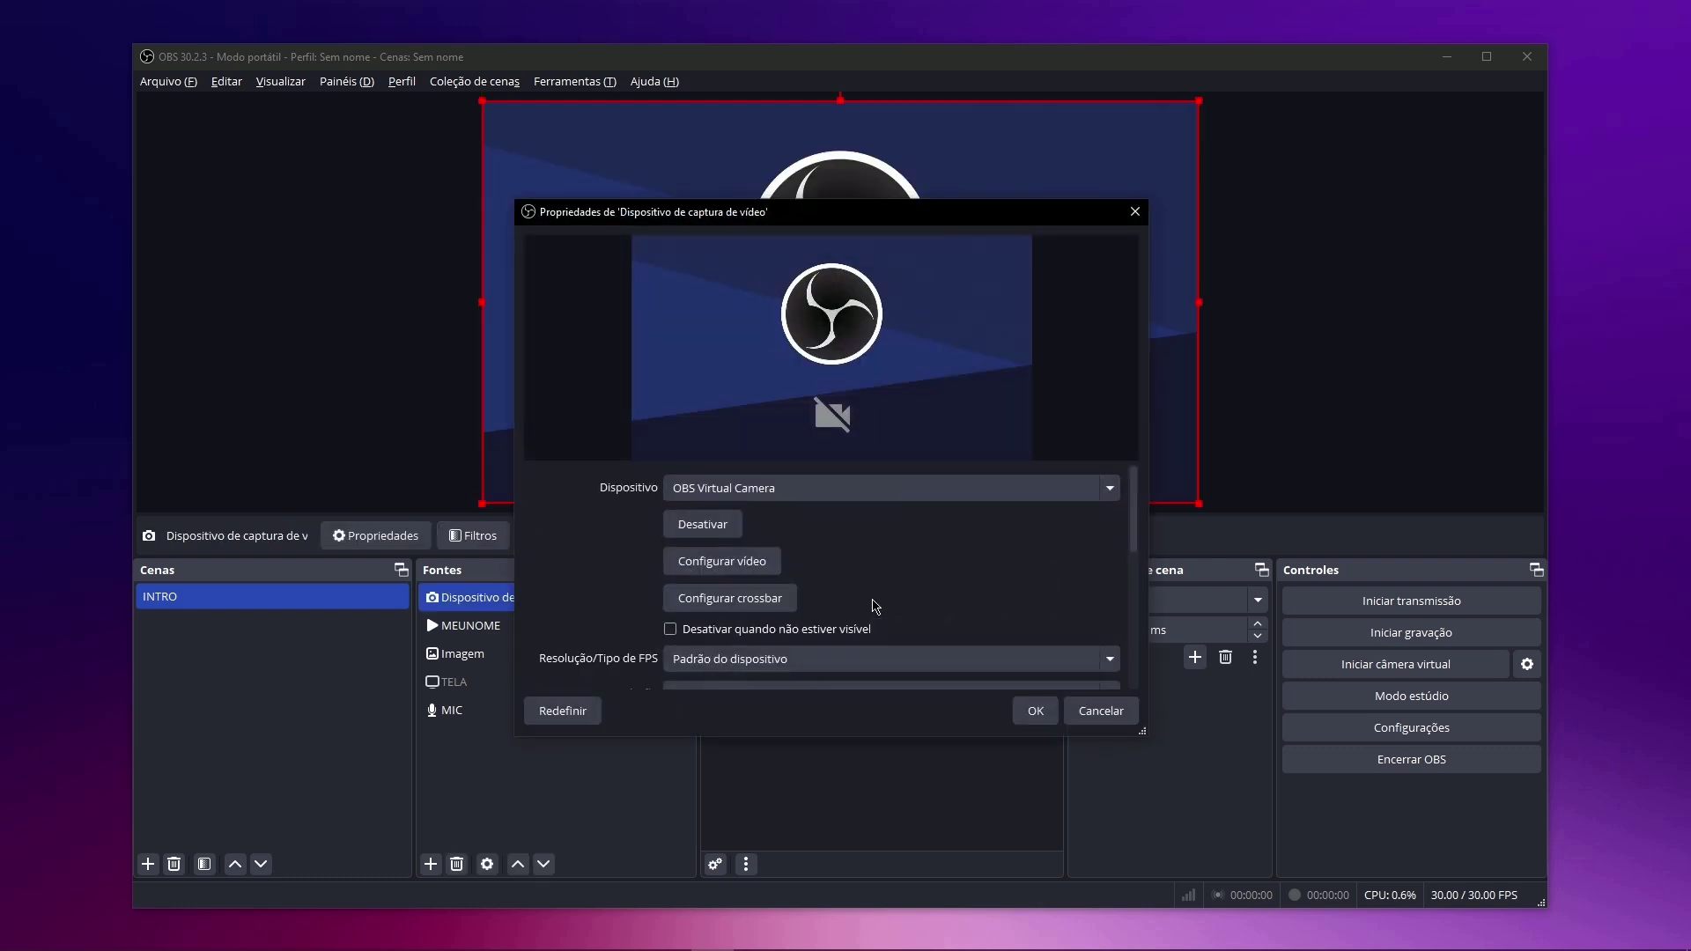
click(865, 489)
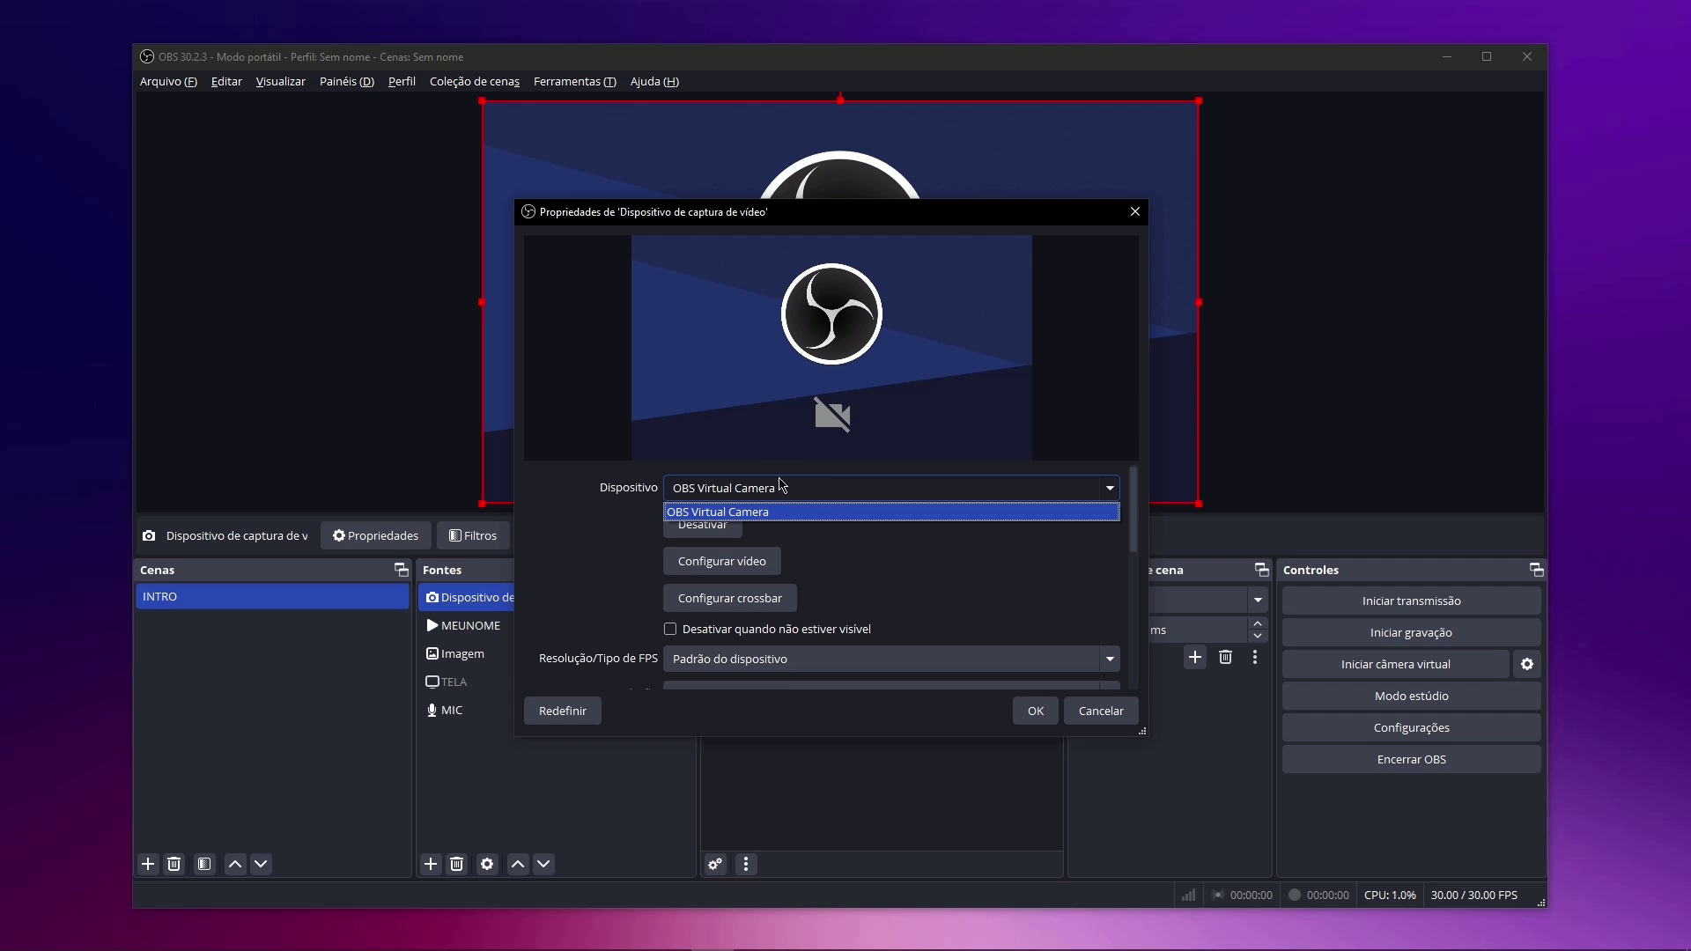
click(842, 546)
Keep the capture device's resolution/FPS type at Padrão do dispositivo and color space at Padrão, and confirm its properties.
scroll(969, 572, down, 3)
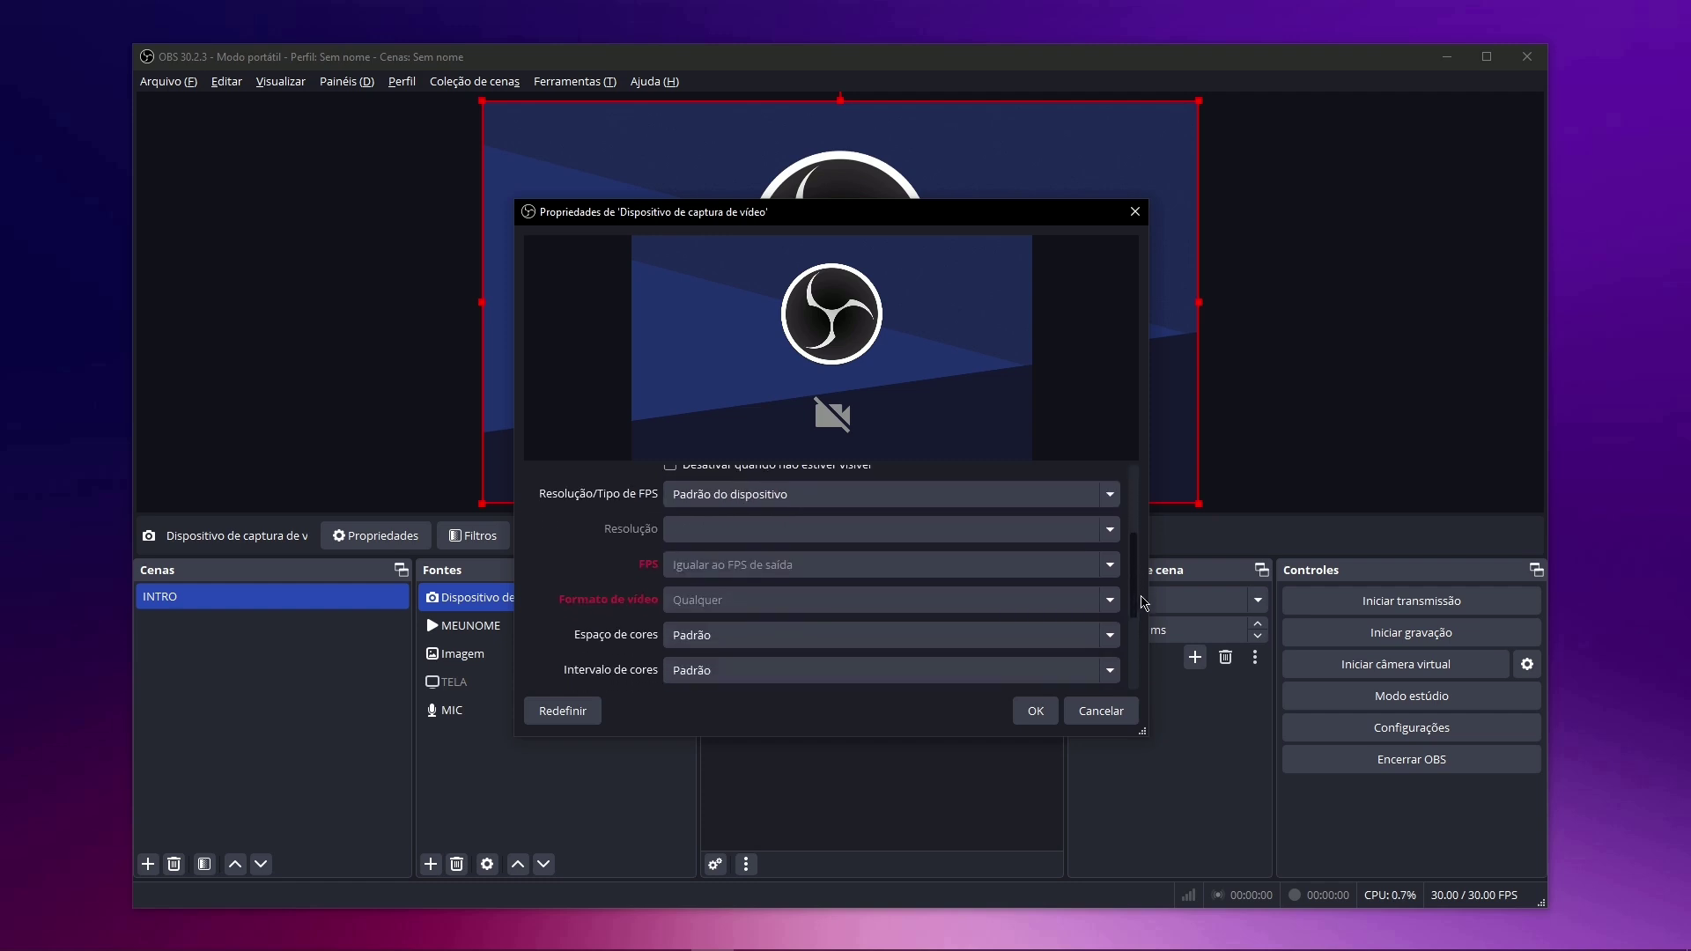
scroll(1142, 603, up, 1)
click(788, 531)
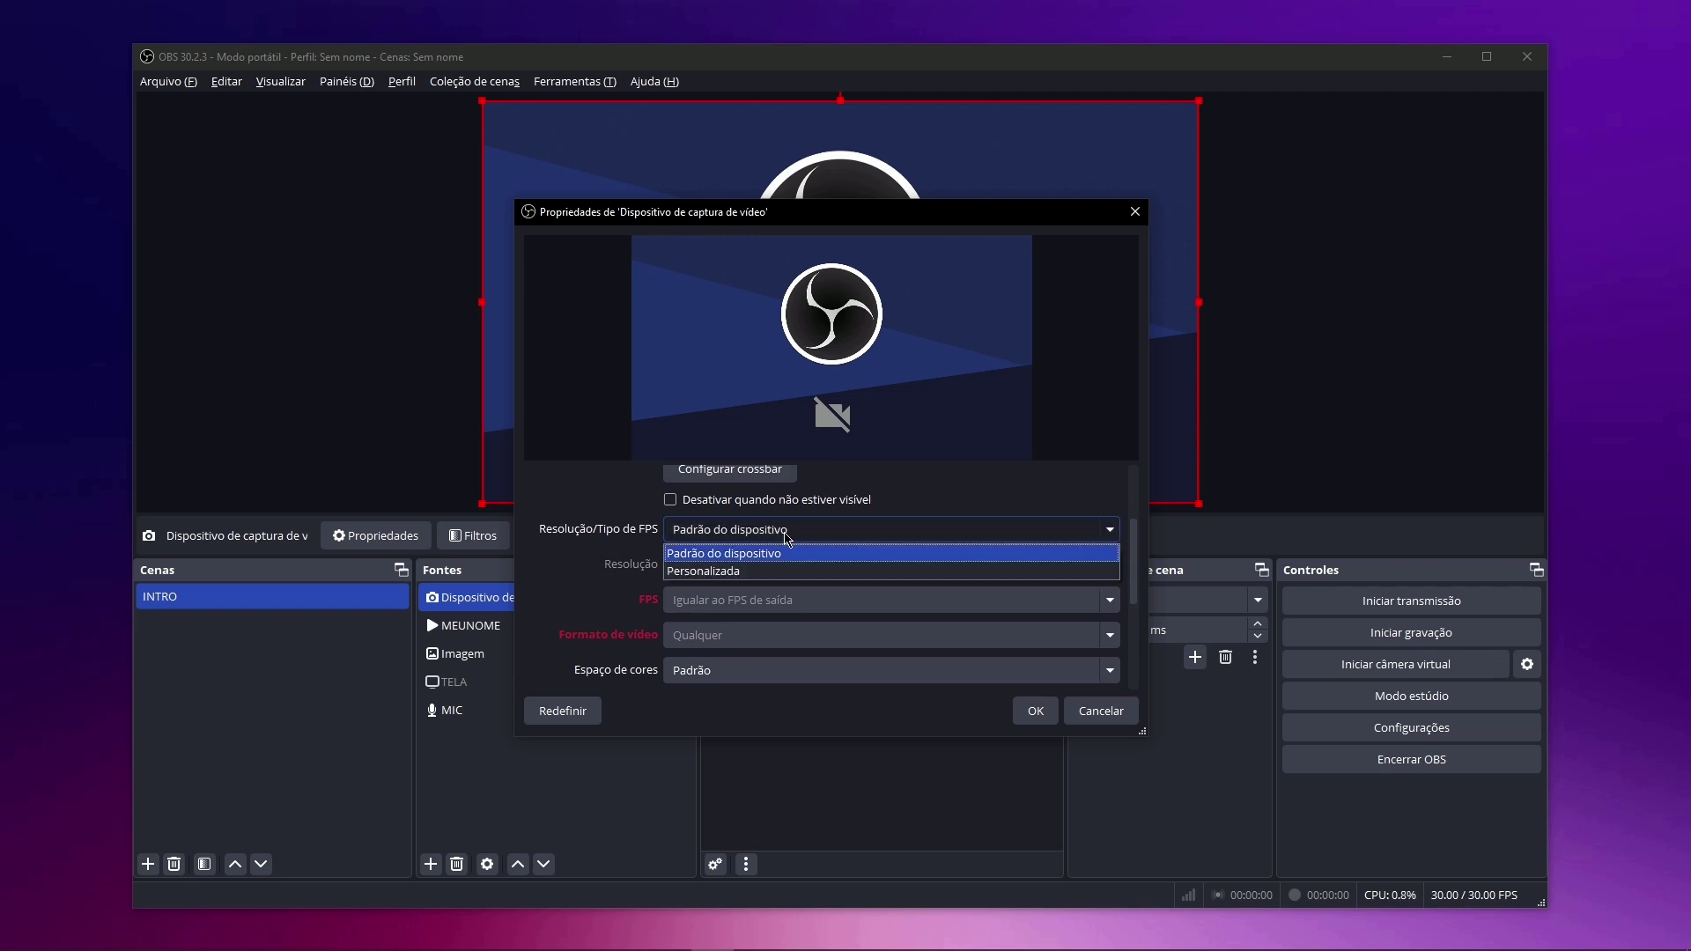
click(737, 554)
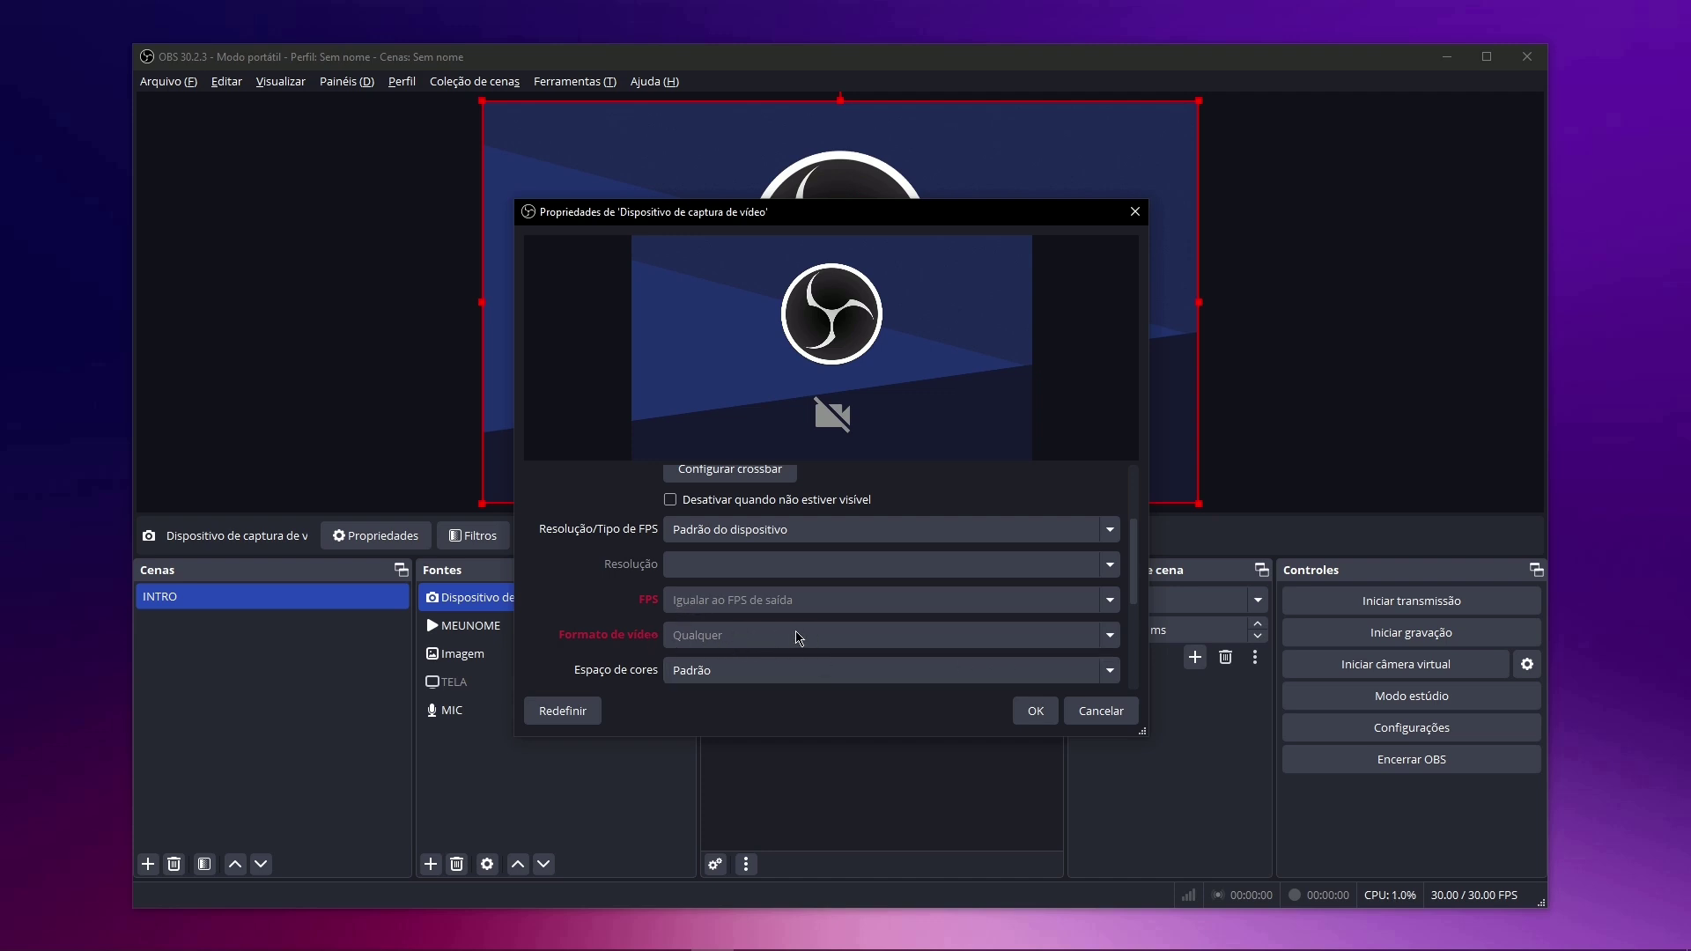
click(727, 672)
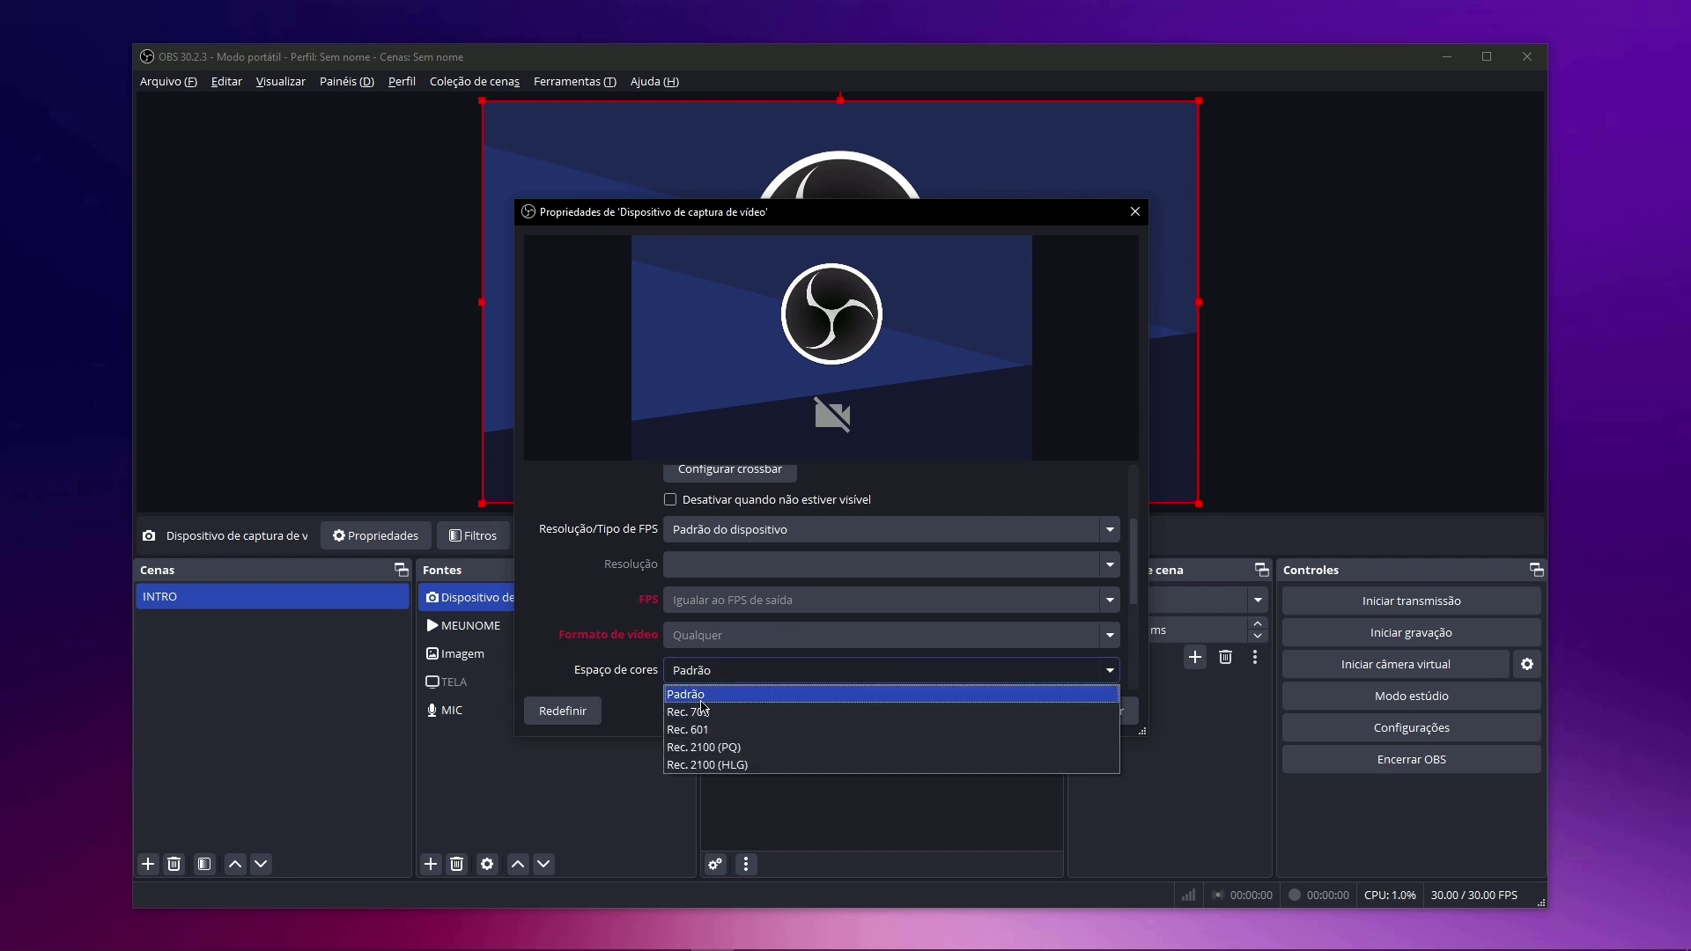
click(703, 702)
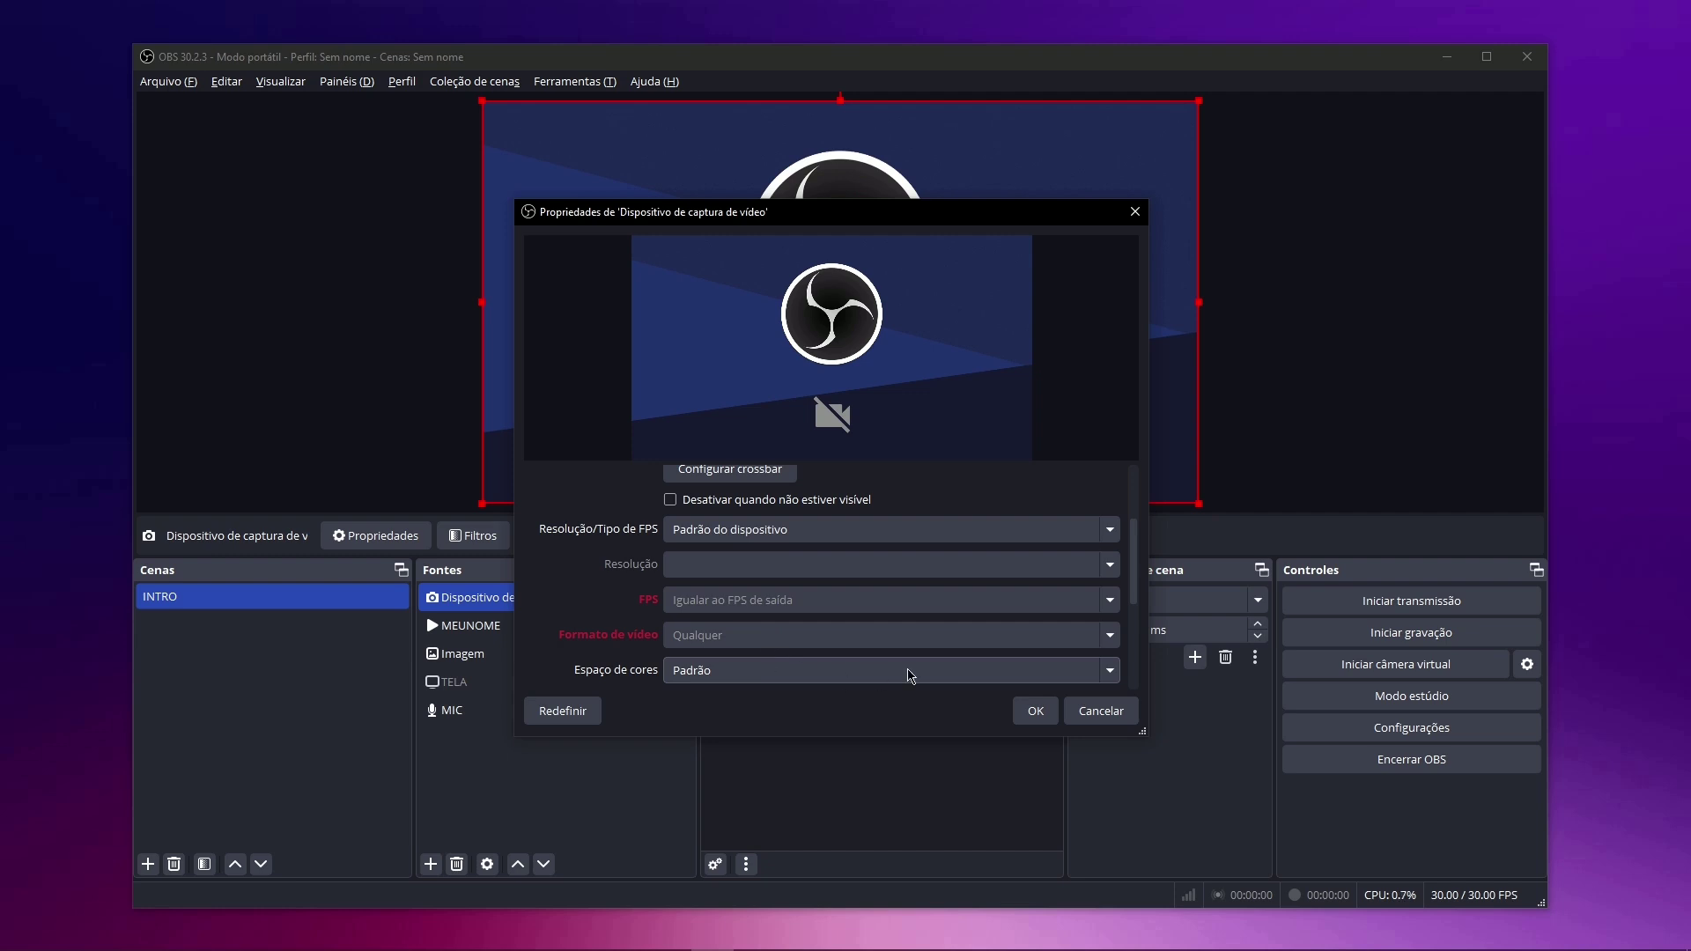
click(1036, 711)
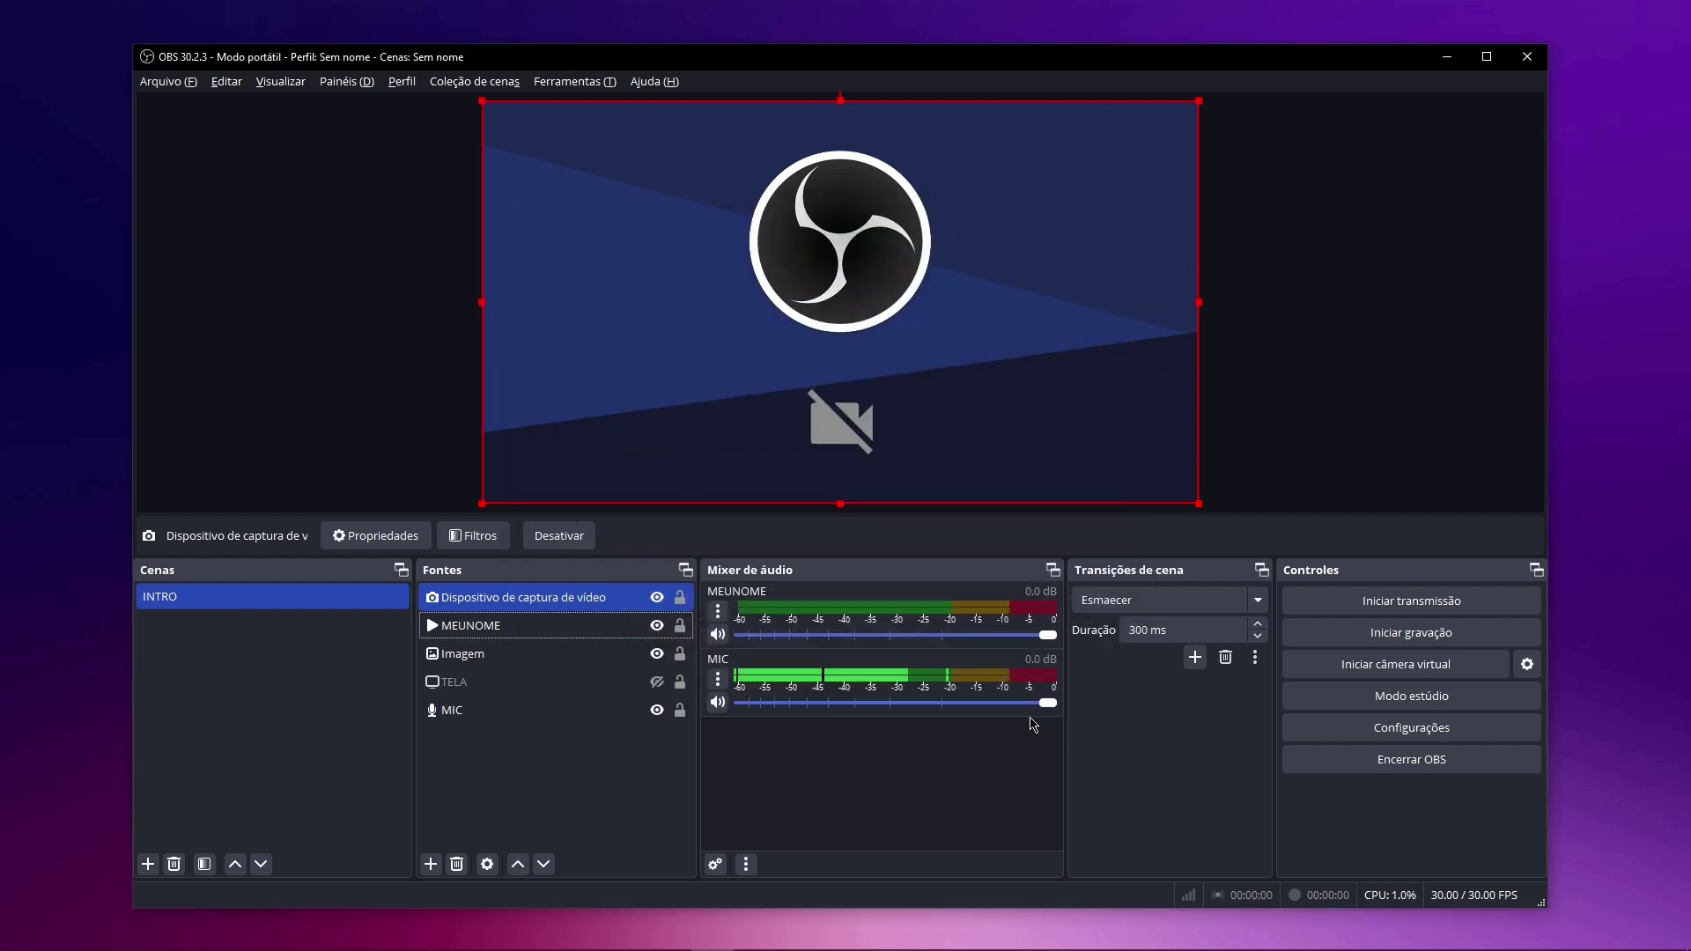
click(449, 786)
click(556, 597)
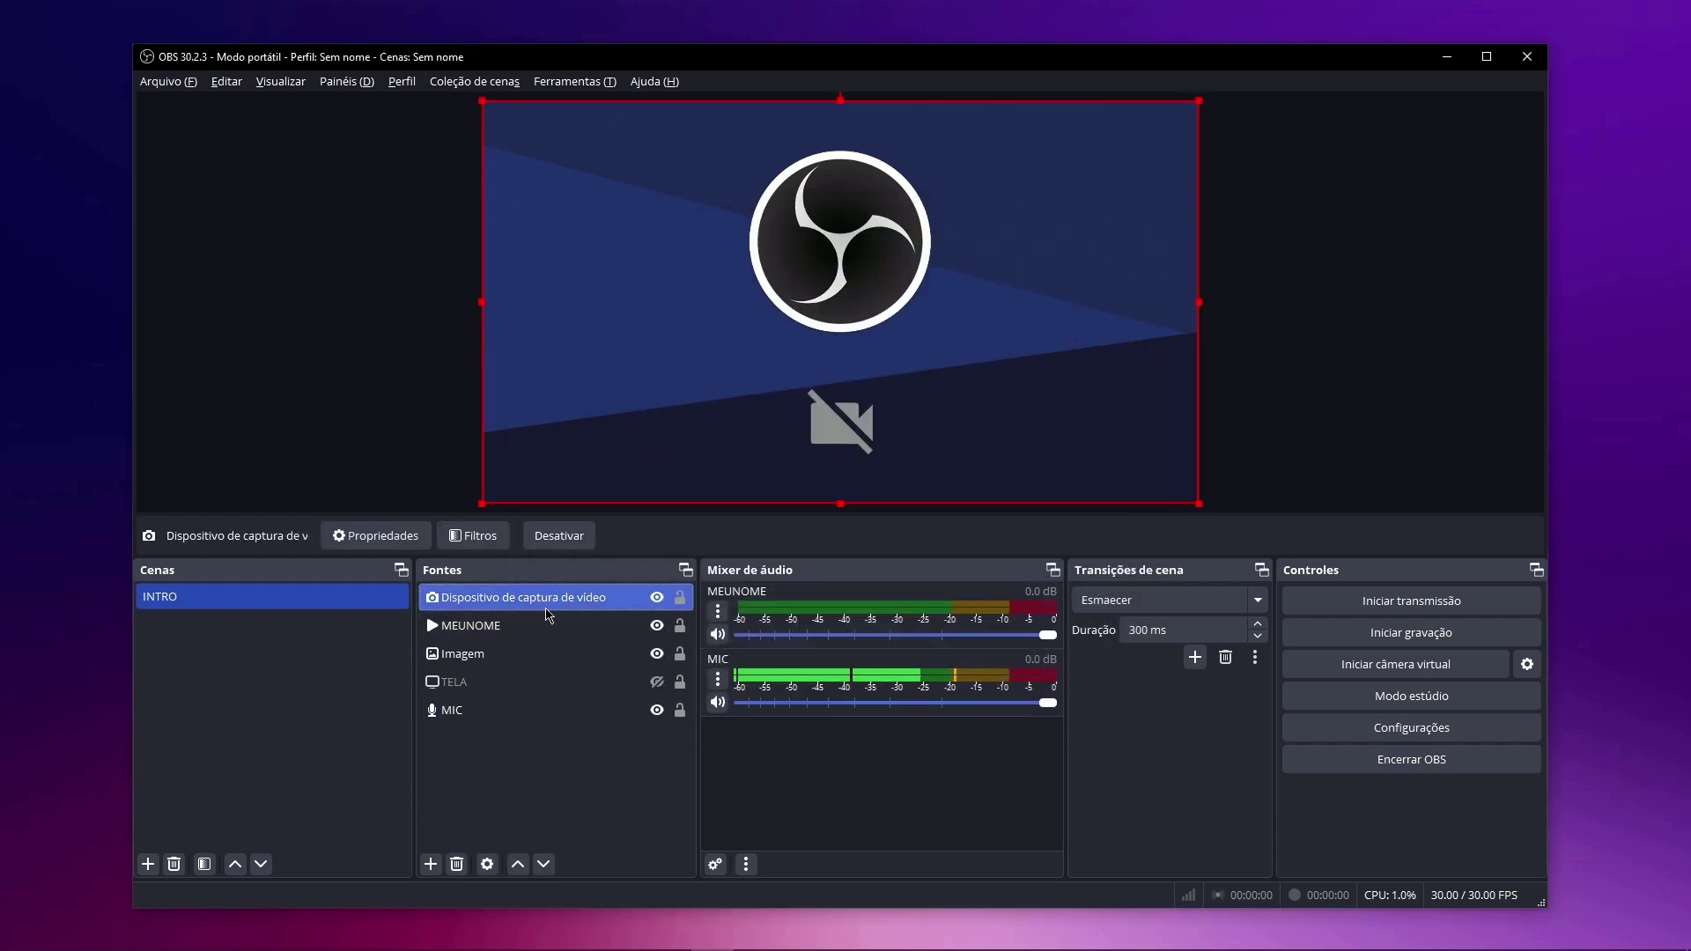
click(564, 625)
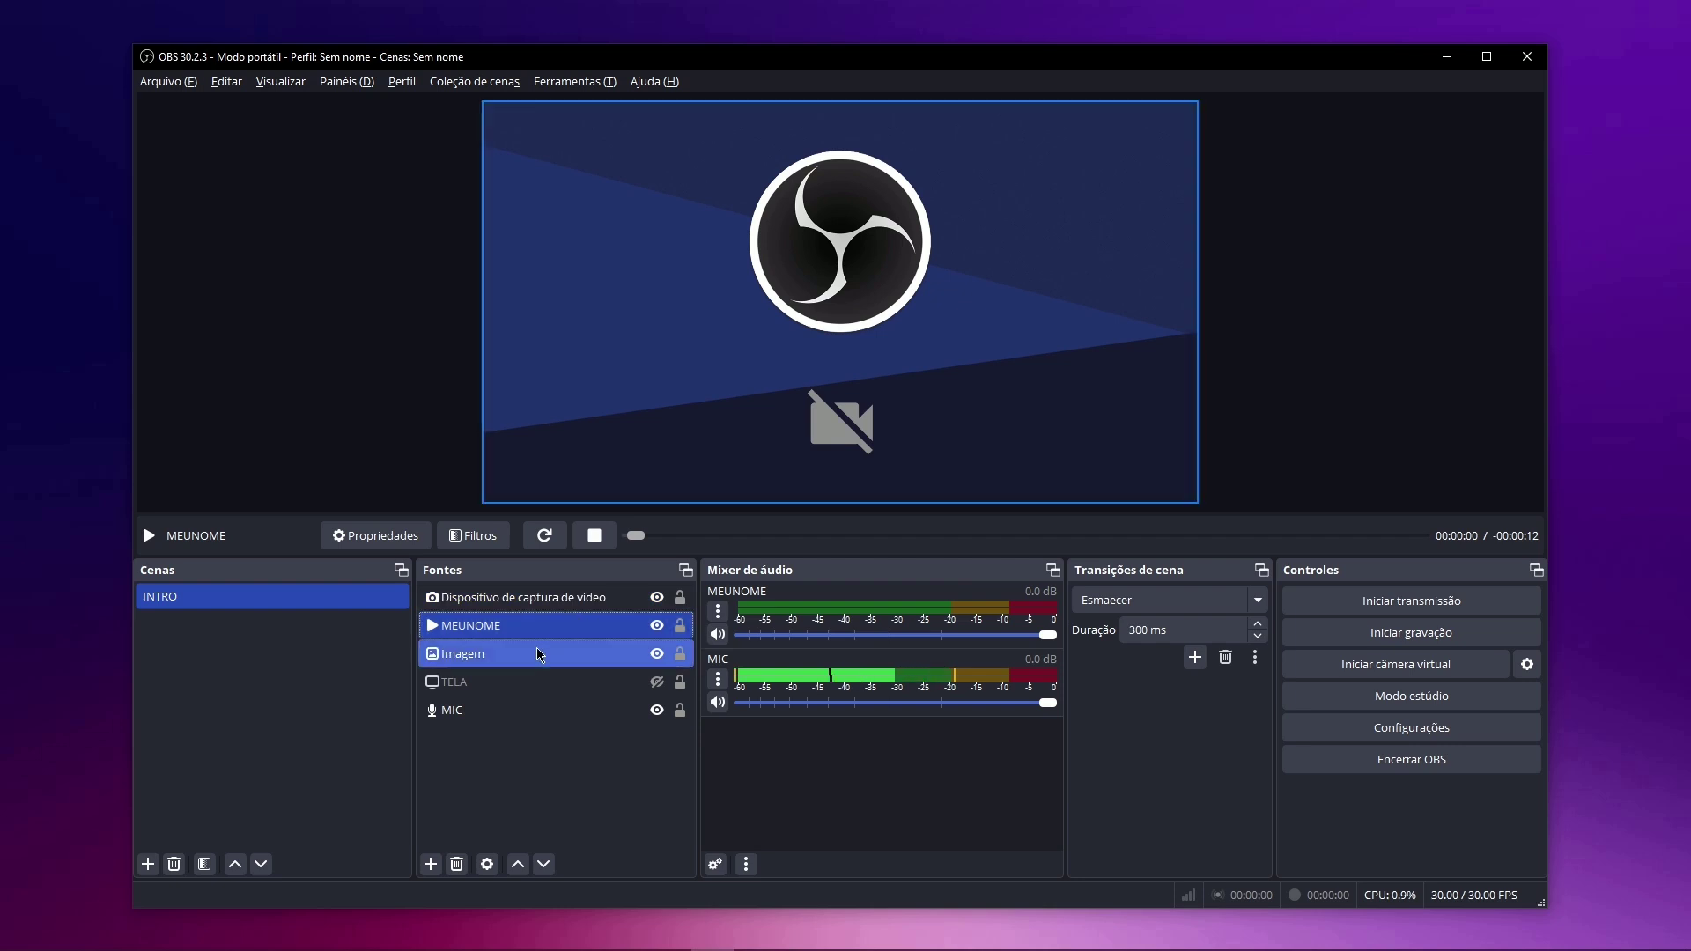
click(538, 653)
click(518, 680)
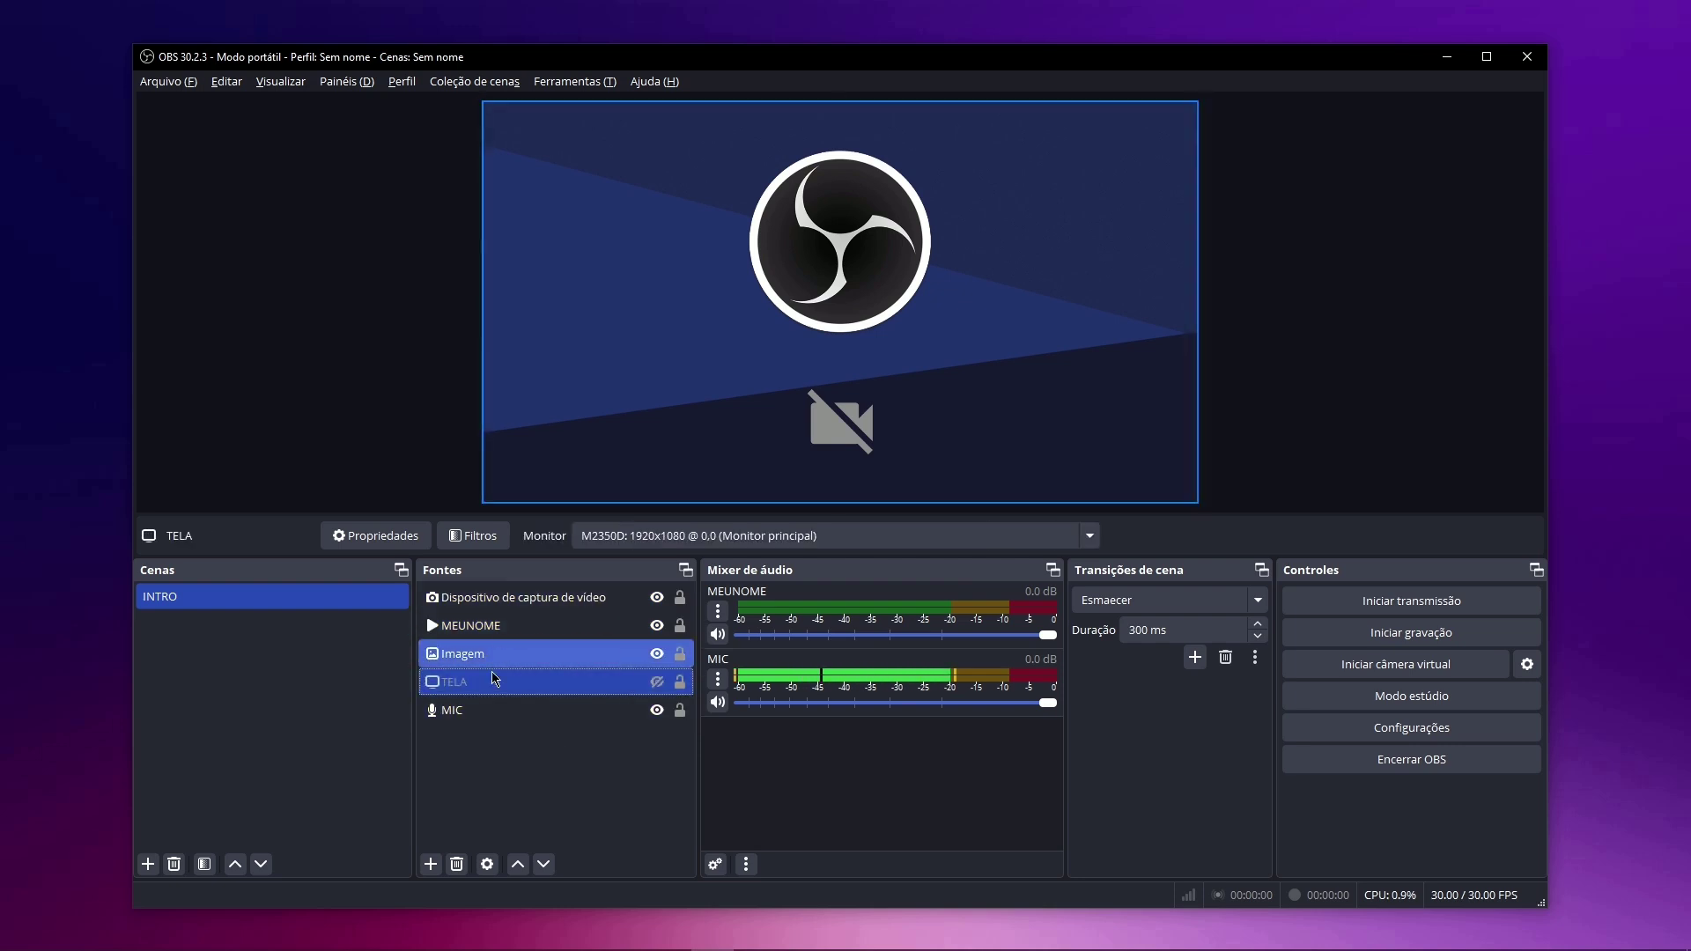
Add a new media source (Fonte de mídia) named MP3 to the INTRO scene and keep it visible.
click(526, 711)
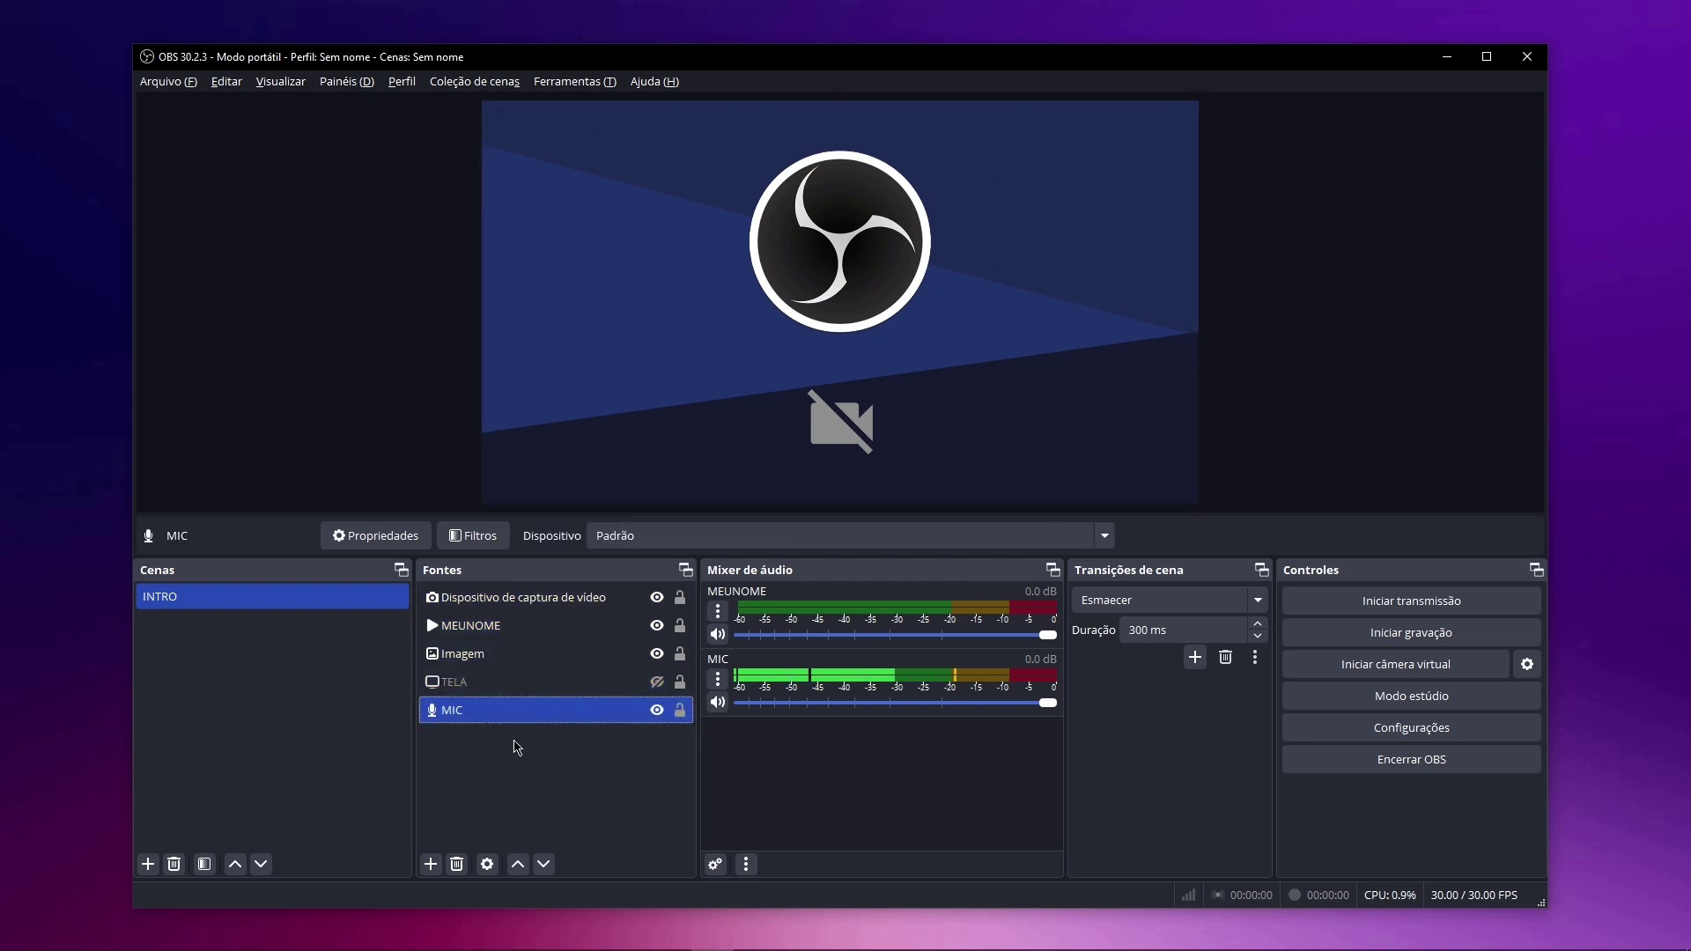
click(432, 865)
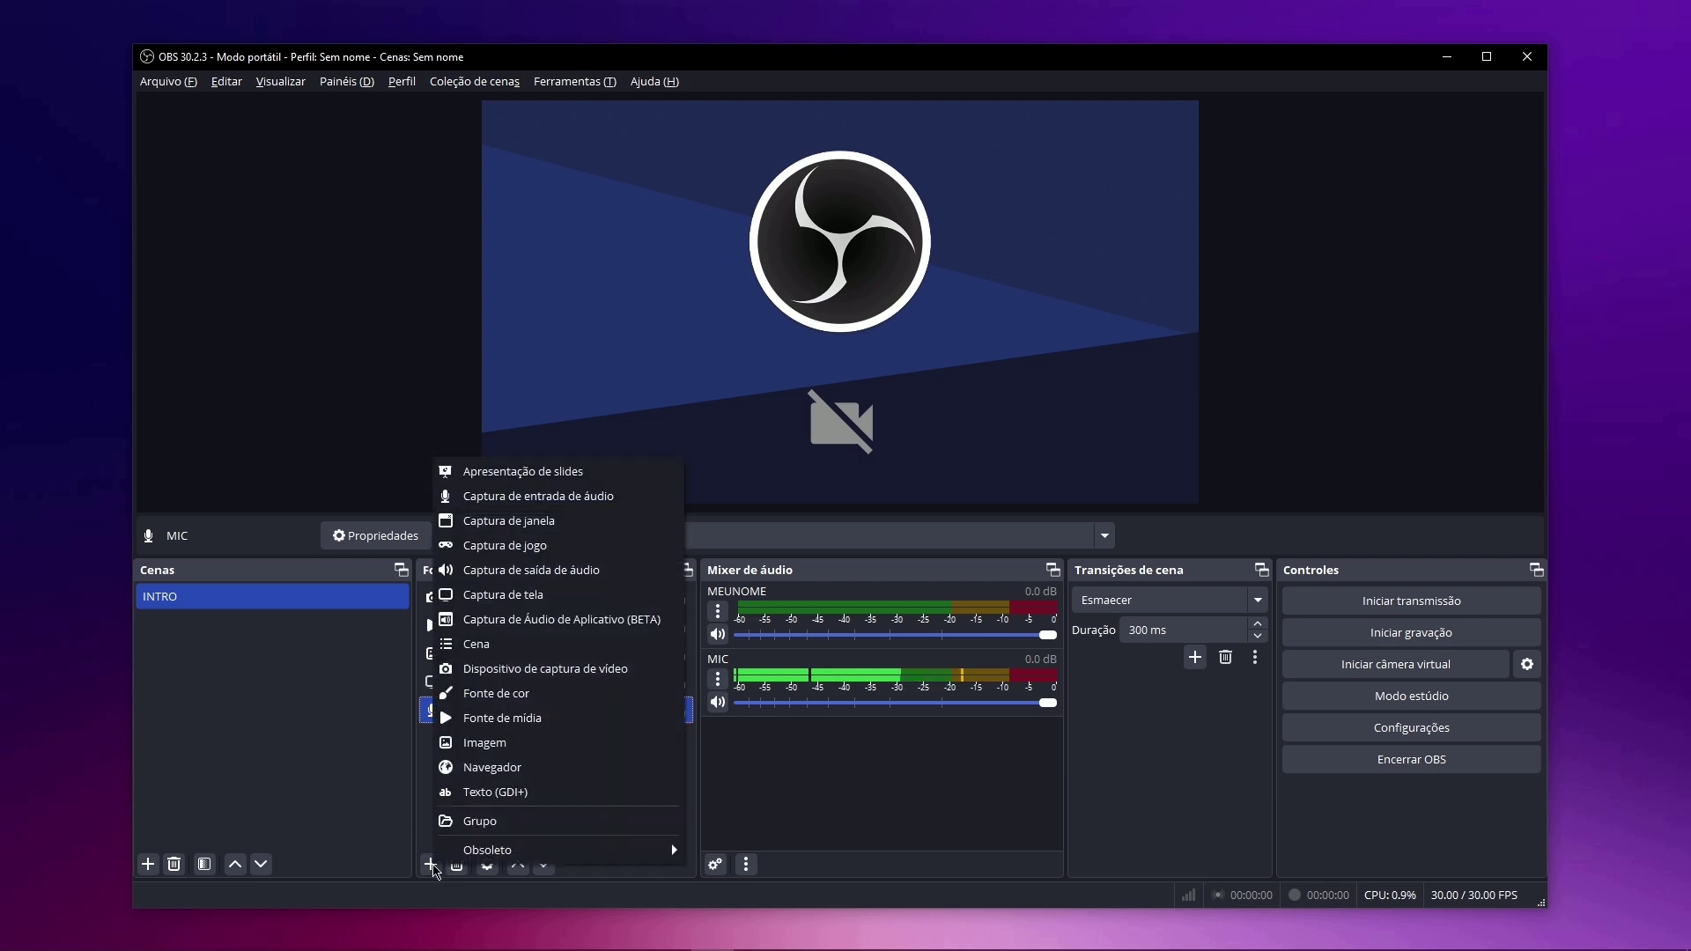
click(486, 720)
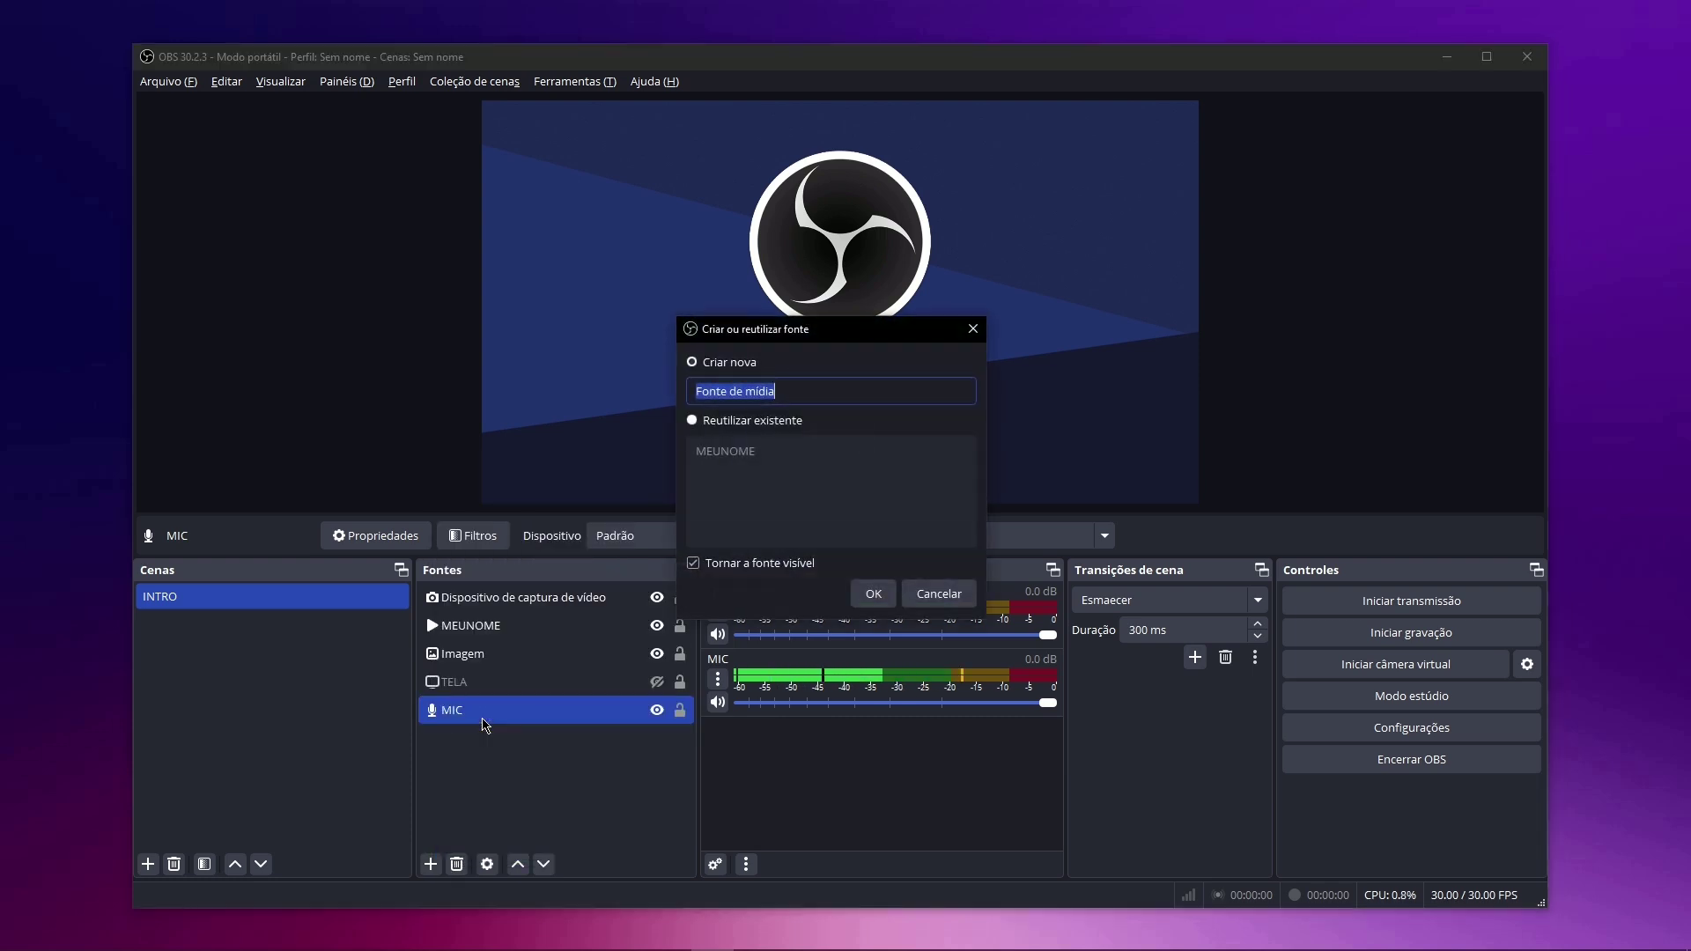
text(MP3)
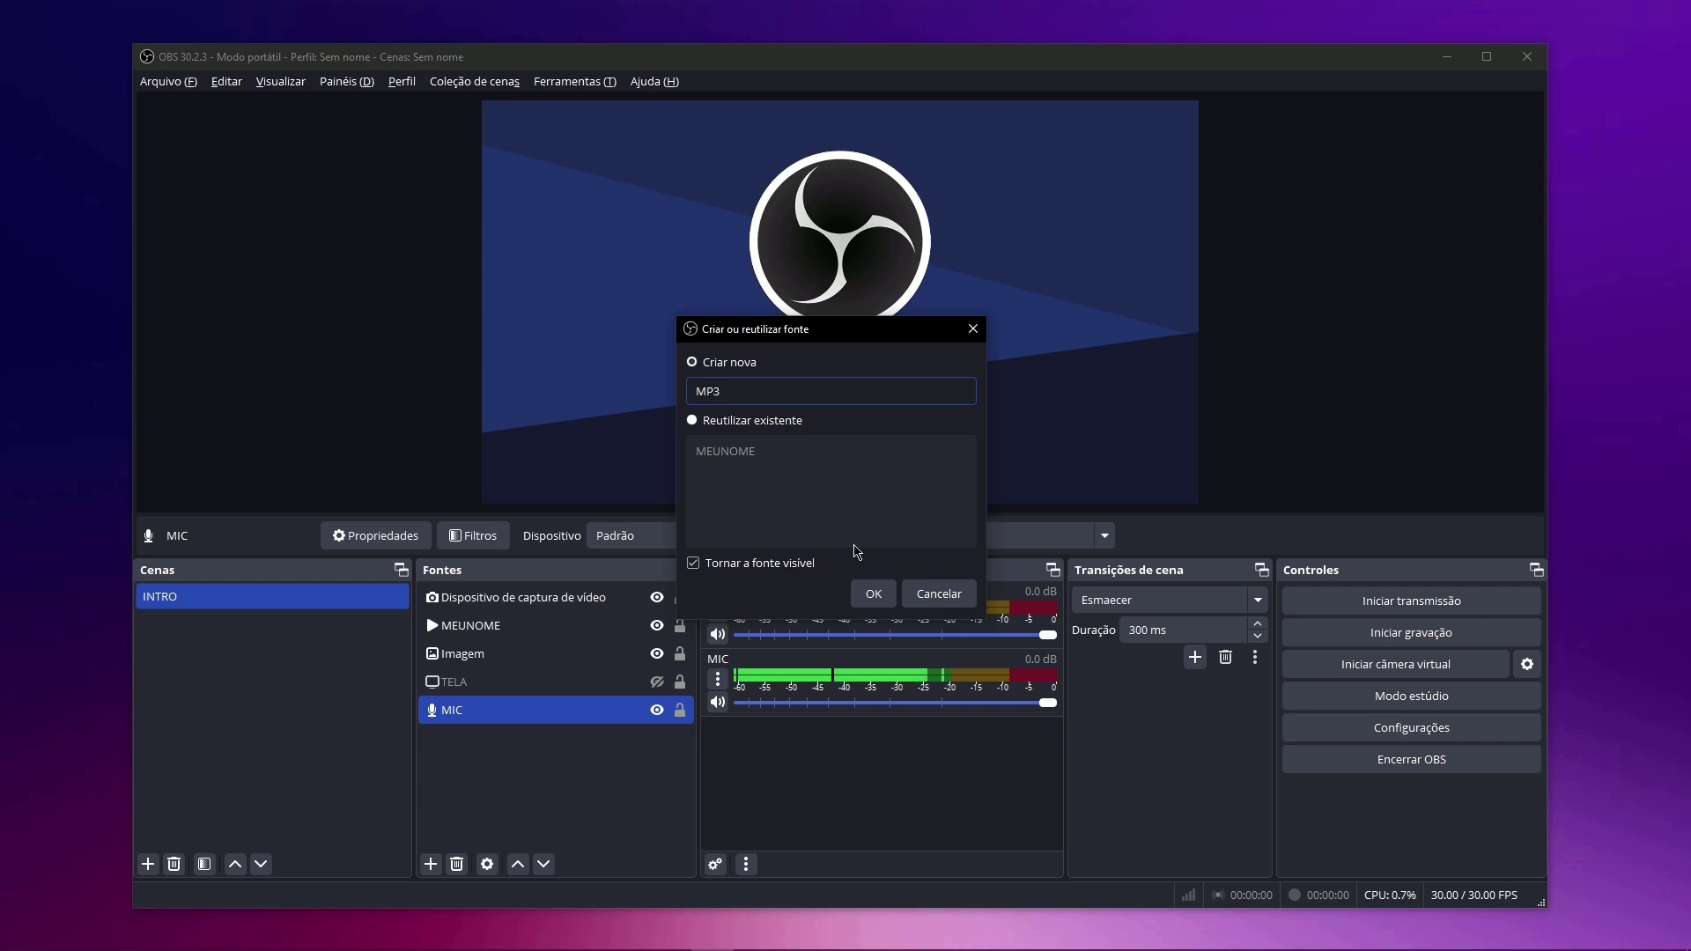
click(881, 600)
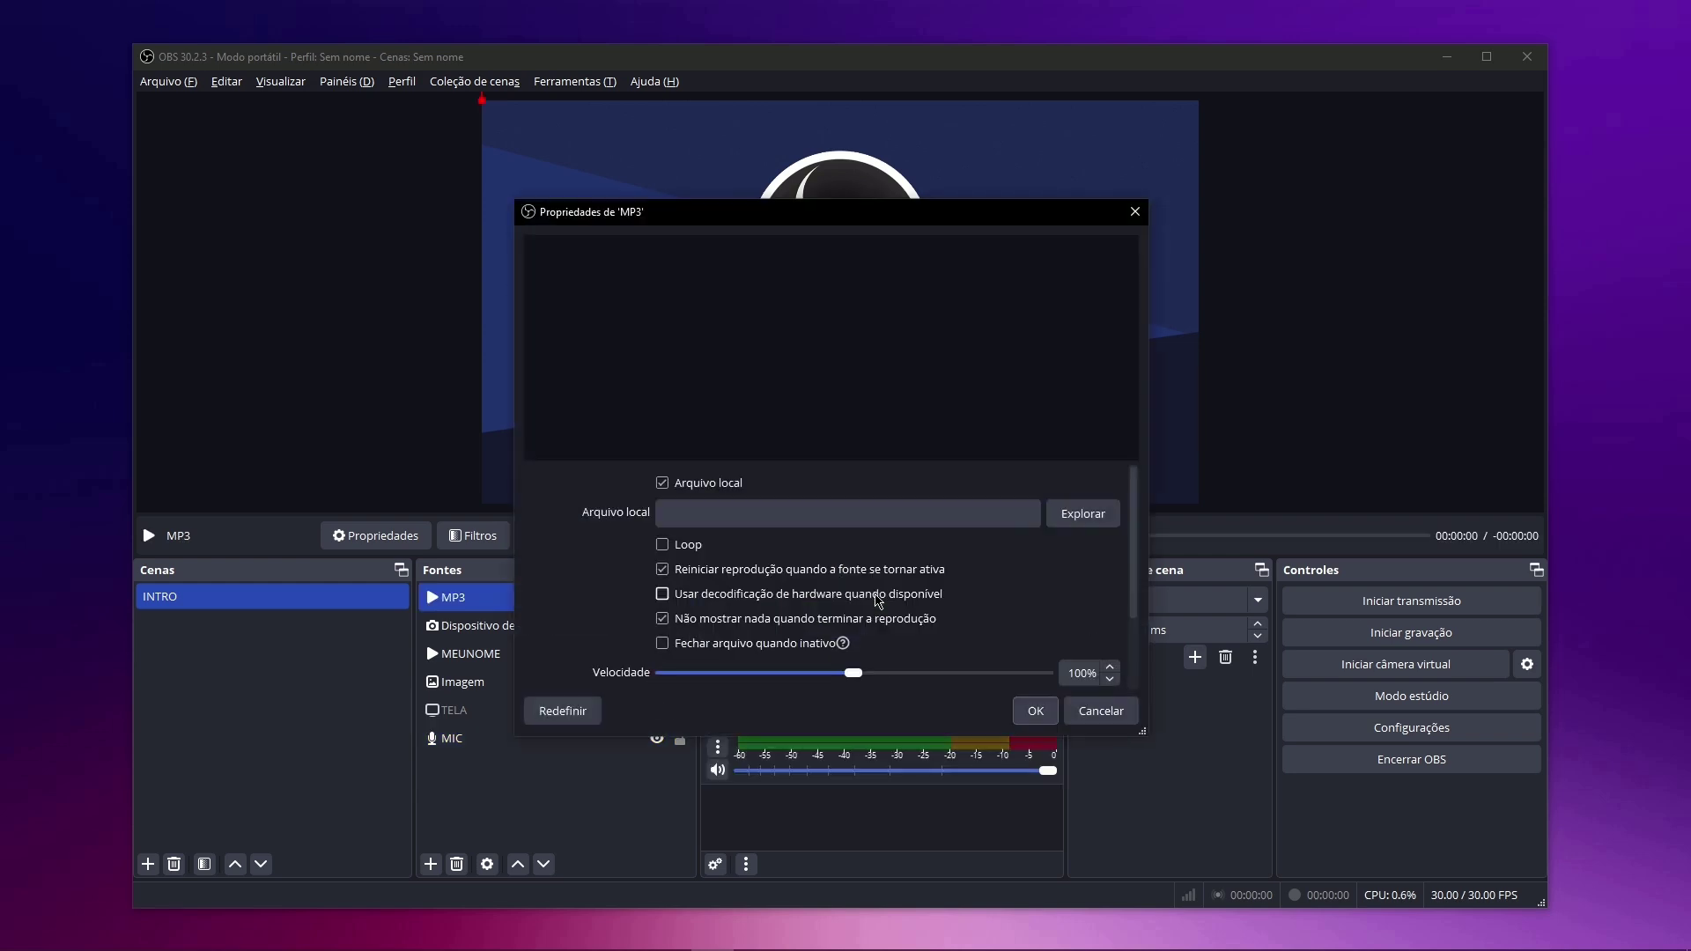
Use Amy Lynn - Girl On Top.mp3 as the MP3 source's local file, confirm its properties and pause playback.
click(1082, 513)
click(729, 547)
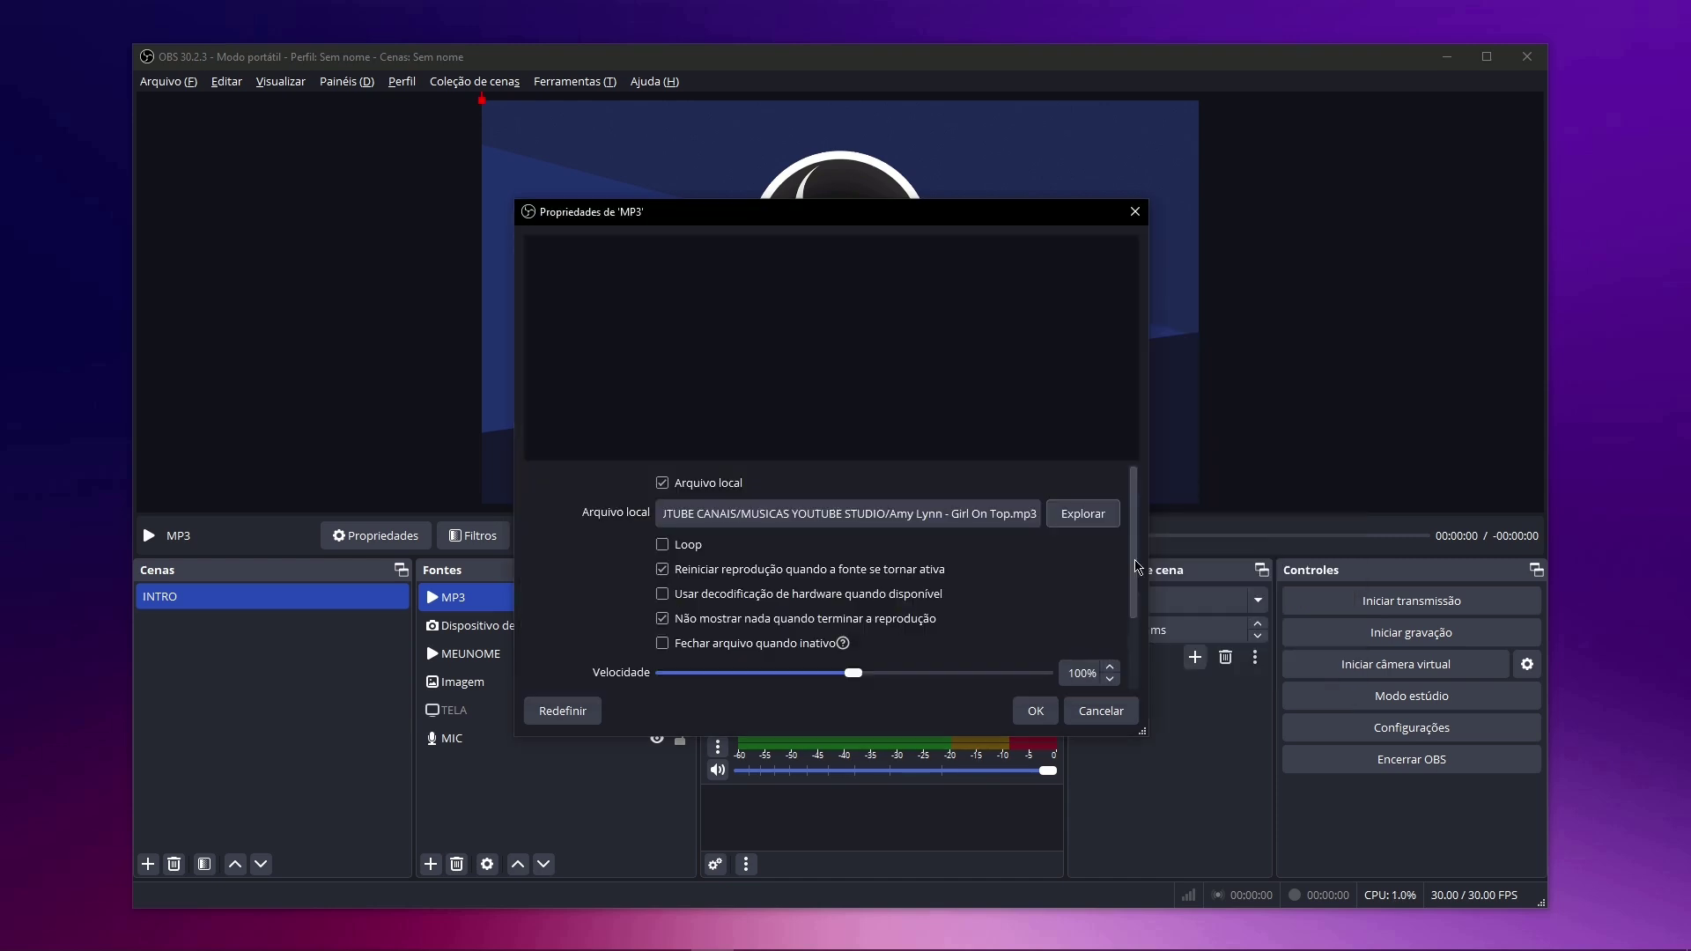
scroll(1136, 566, down, 2)
click(1034, 710)
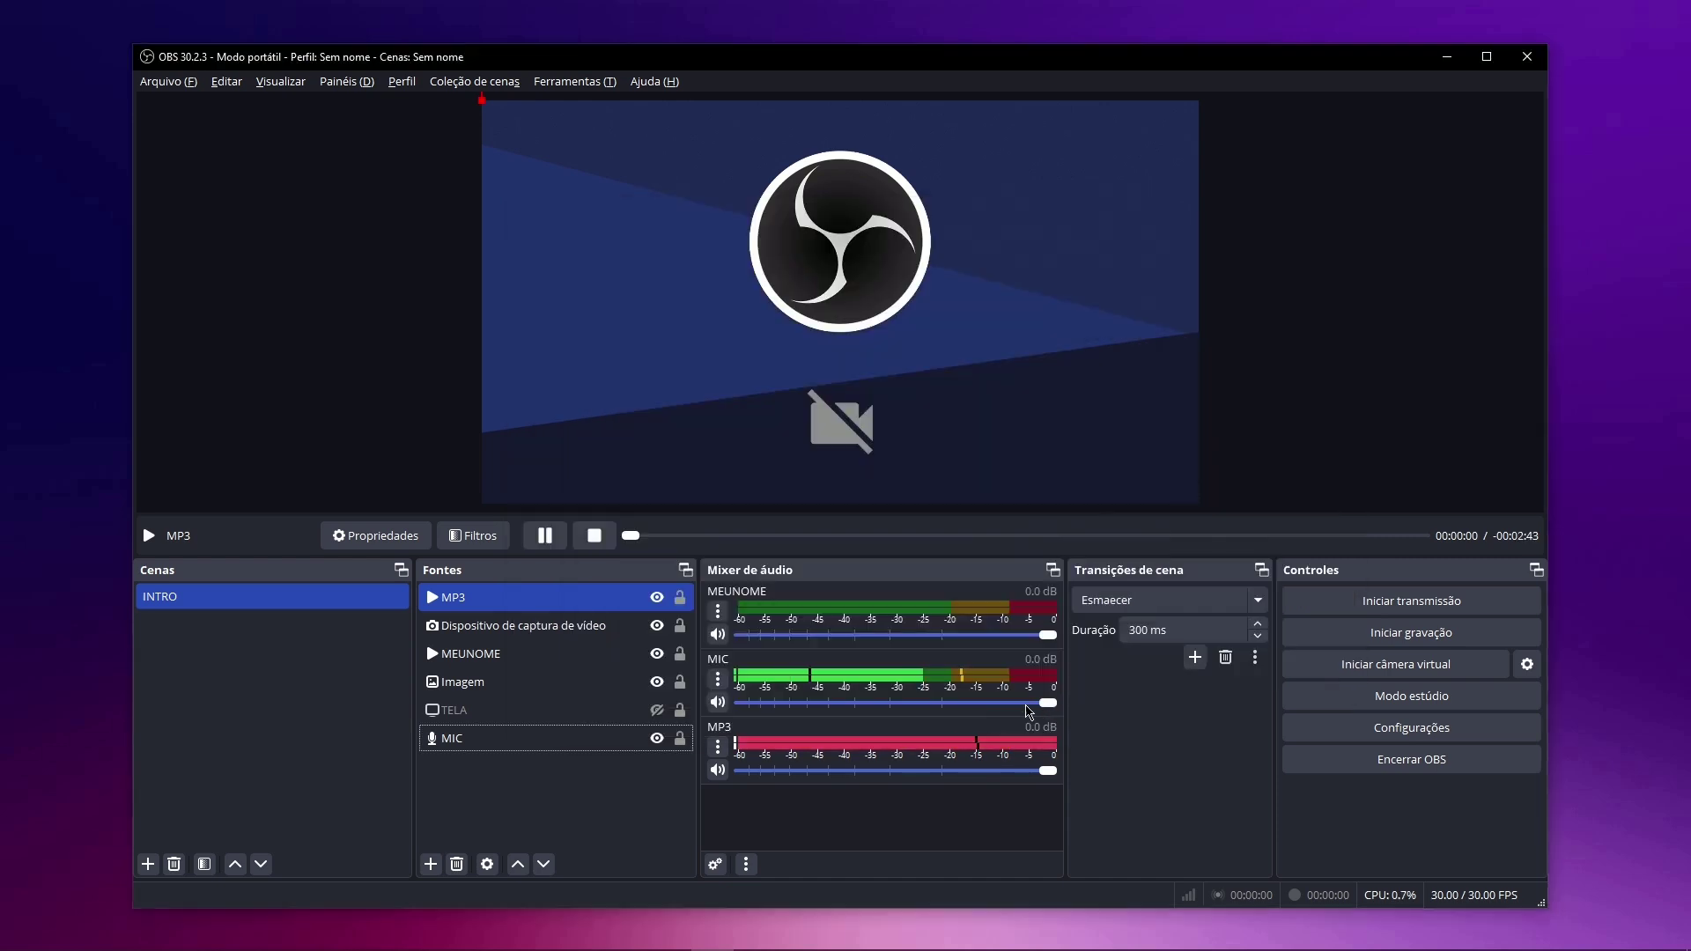
click(545, 535)
click(632, 736)
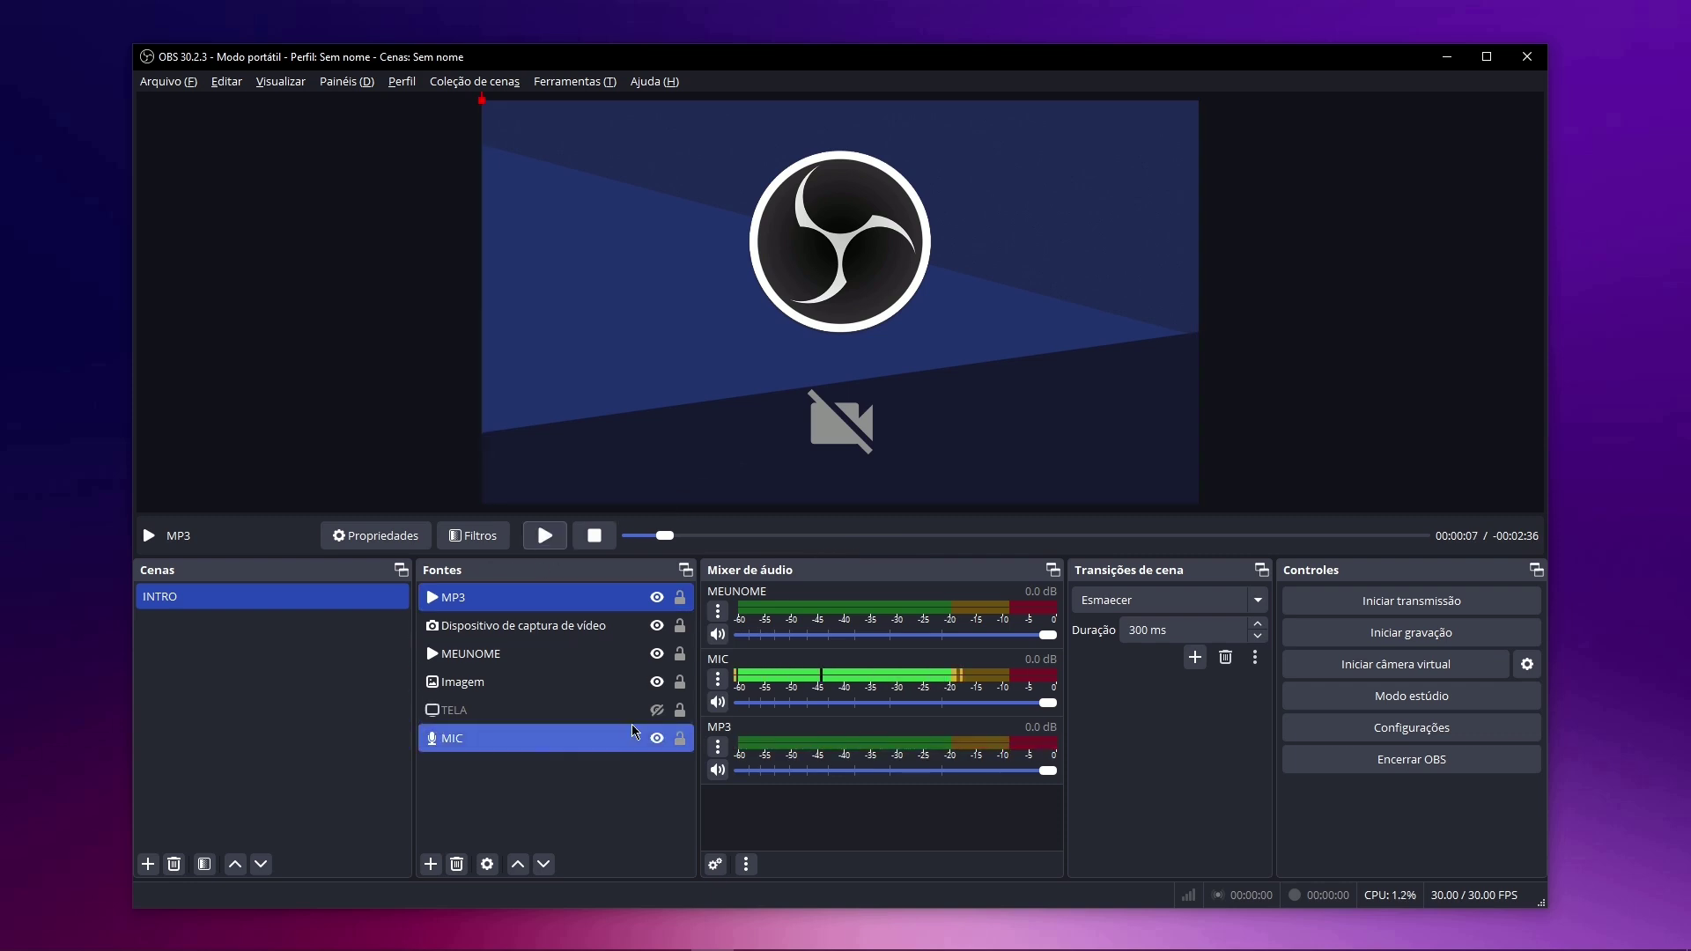
click(547, 651)
click(564, 625)
click(528, 709)
click(498, 738)
click(525, 656)
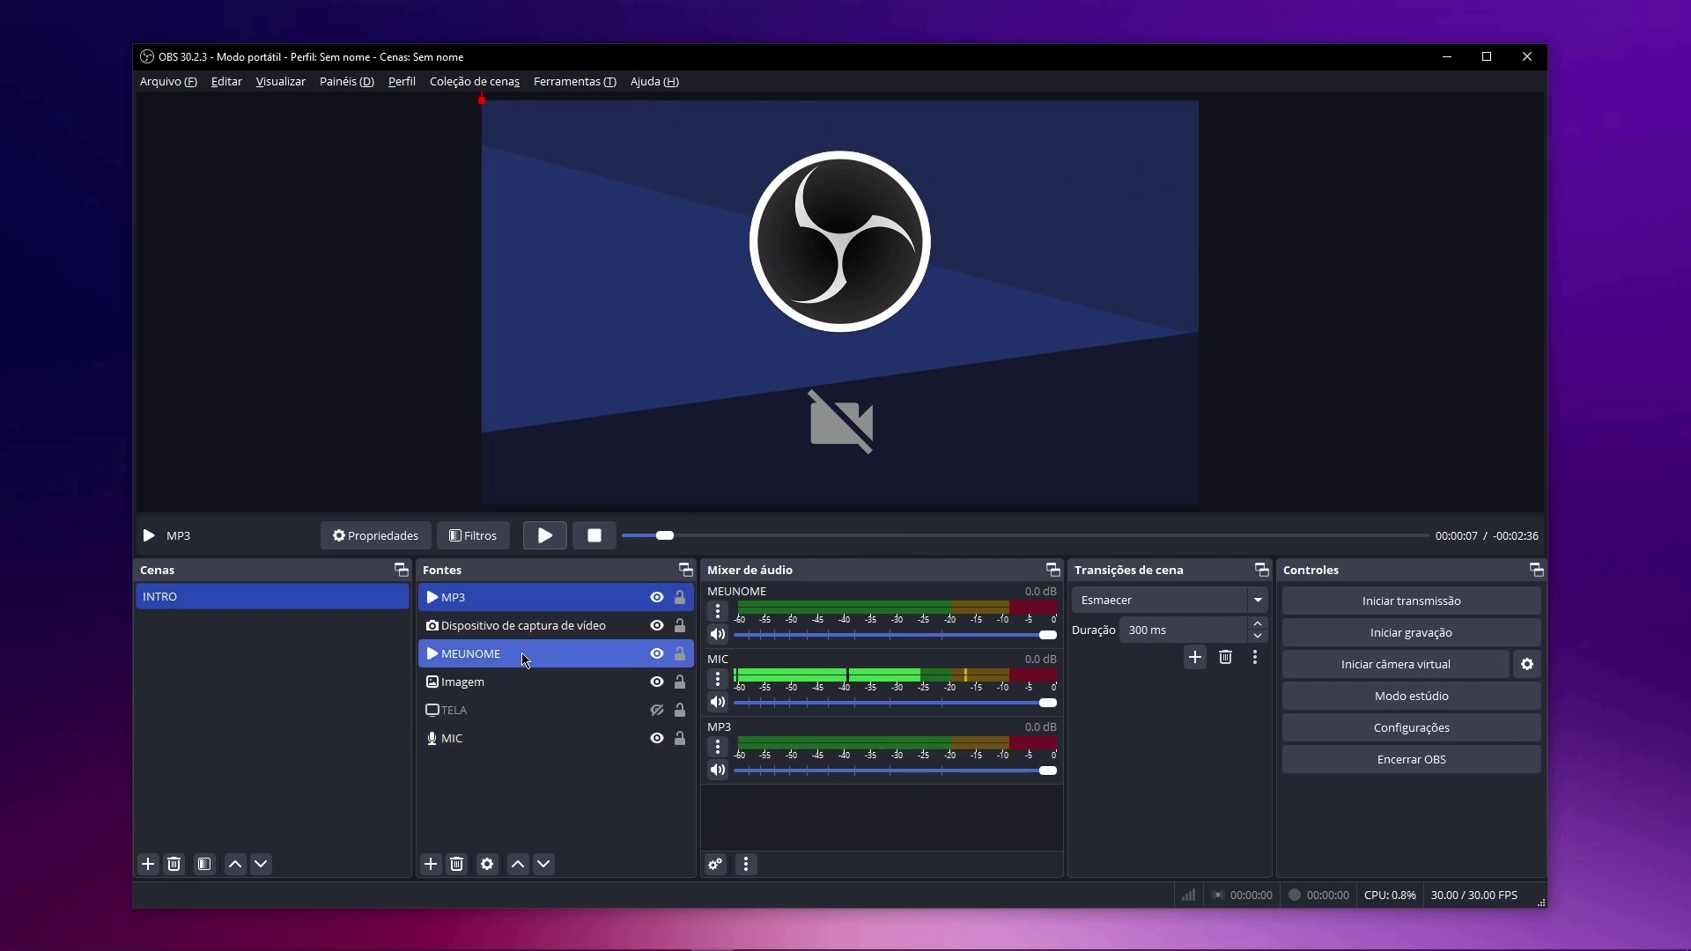
click(528, 627)
click(529, 609)
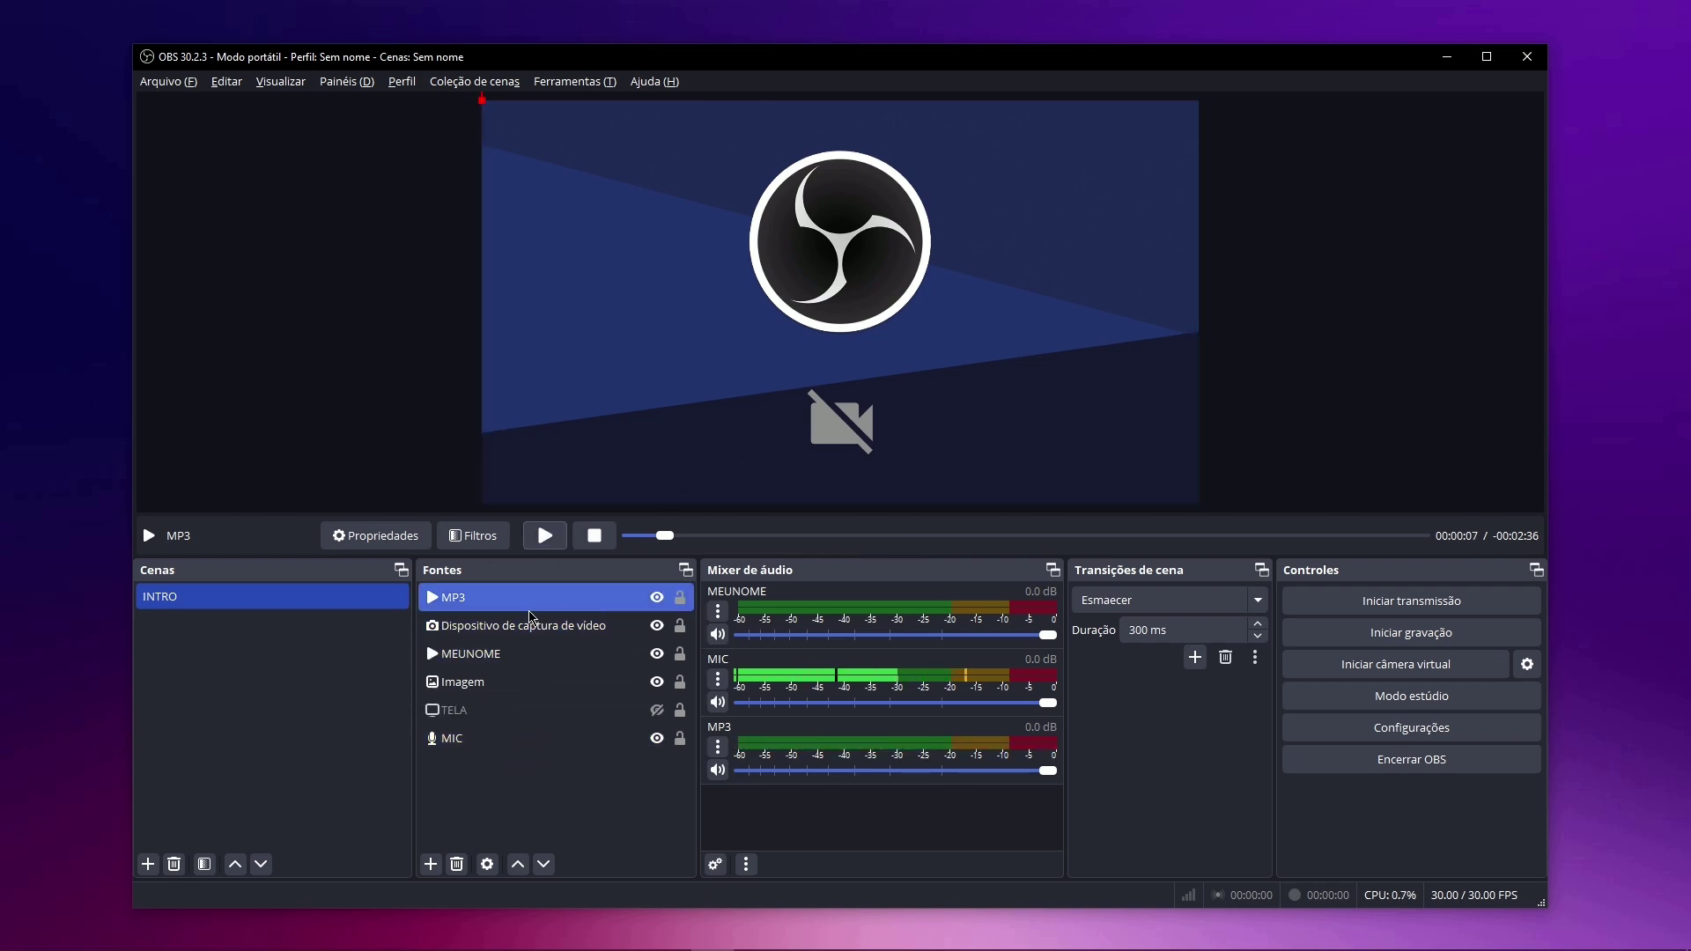
ctrl+click(534, 619)
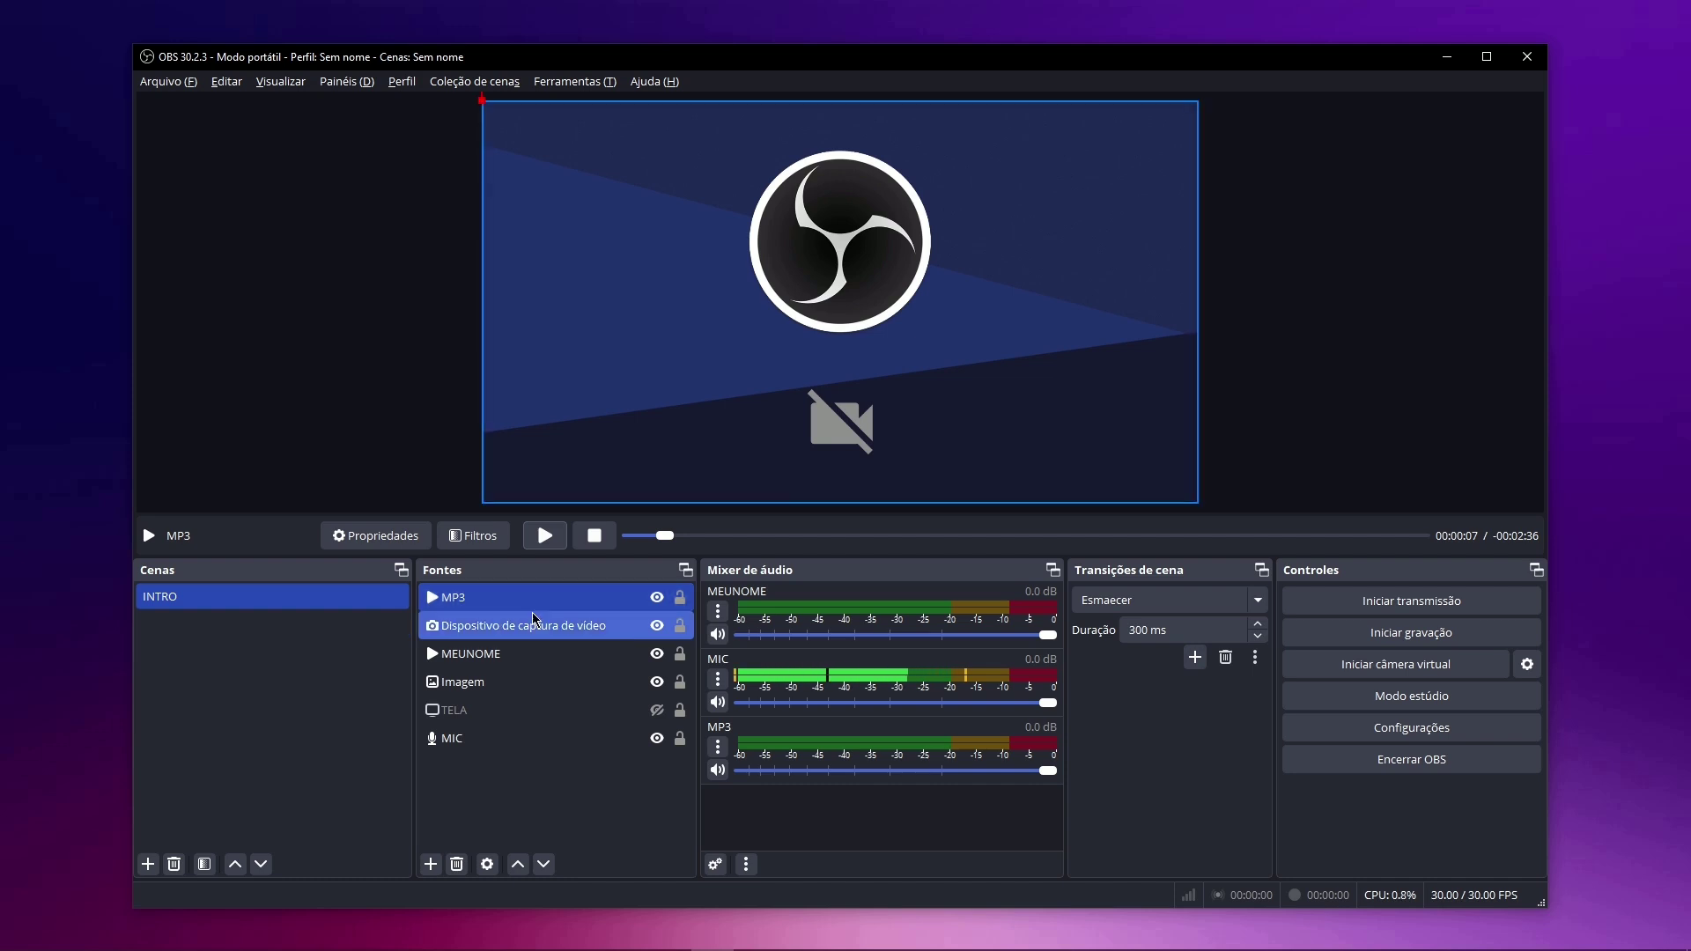
ctrl+click(534, 619)
ctrl+click(521, 626)
ctrl+click(521, 626)
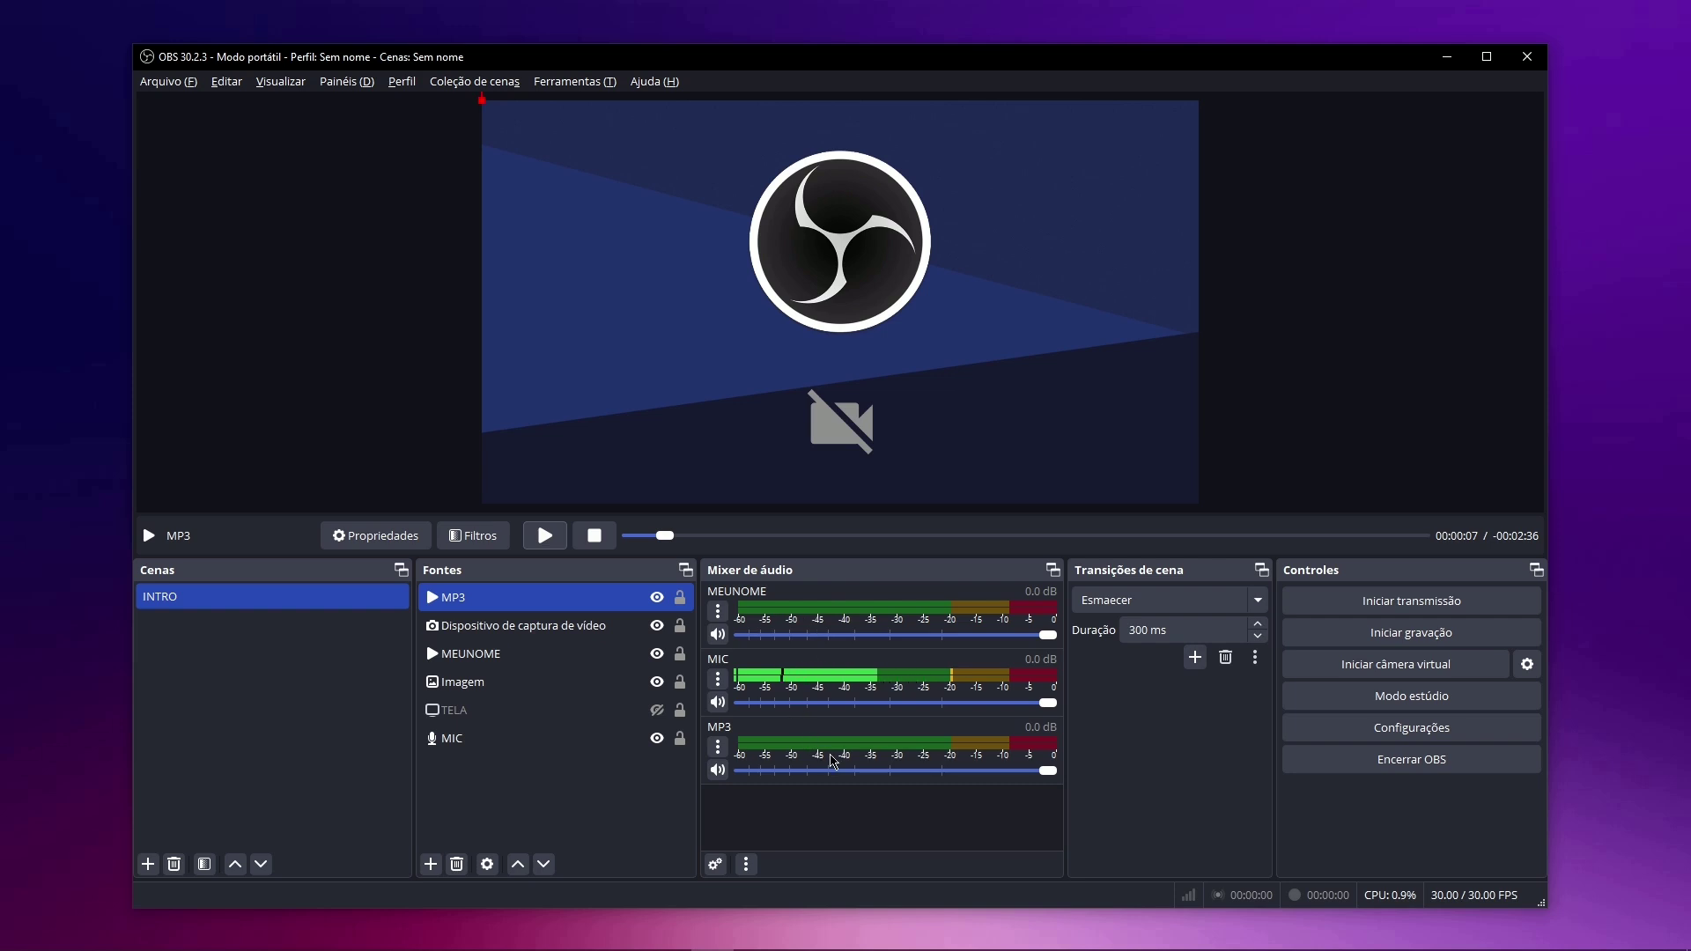
click(516, 599)
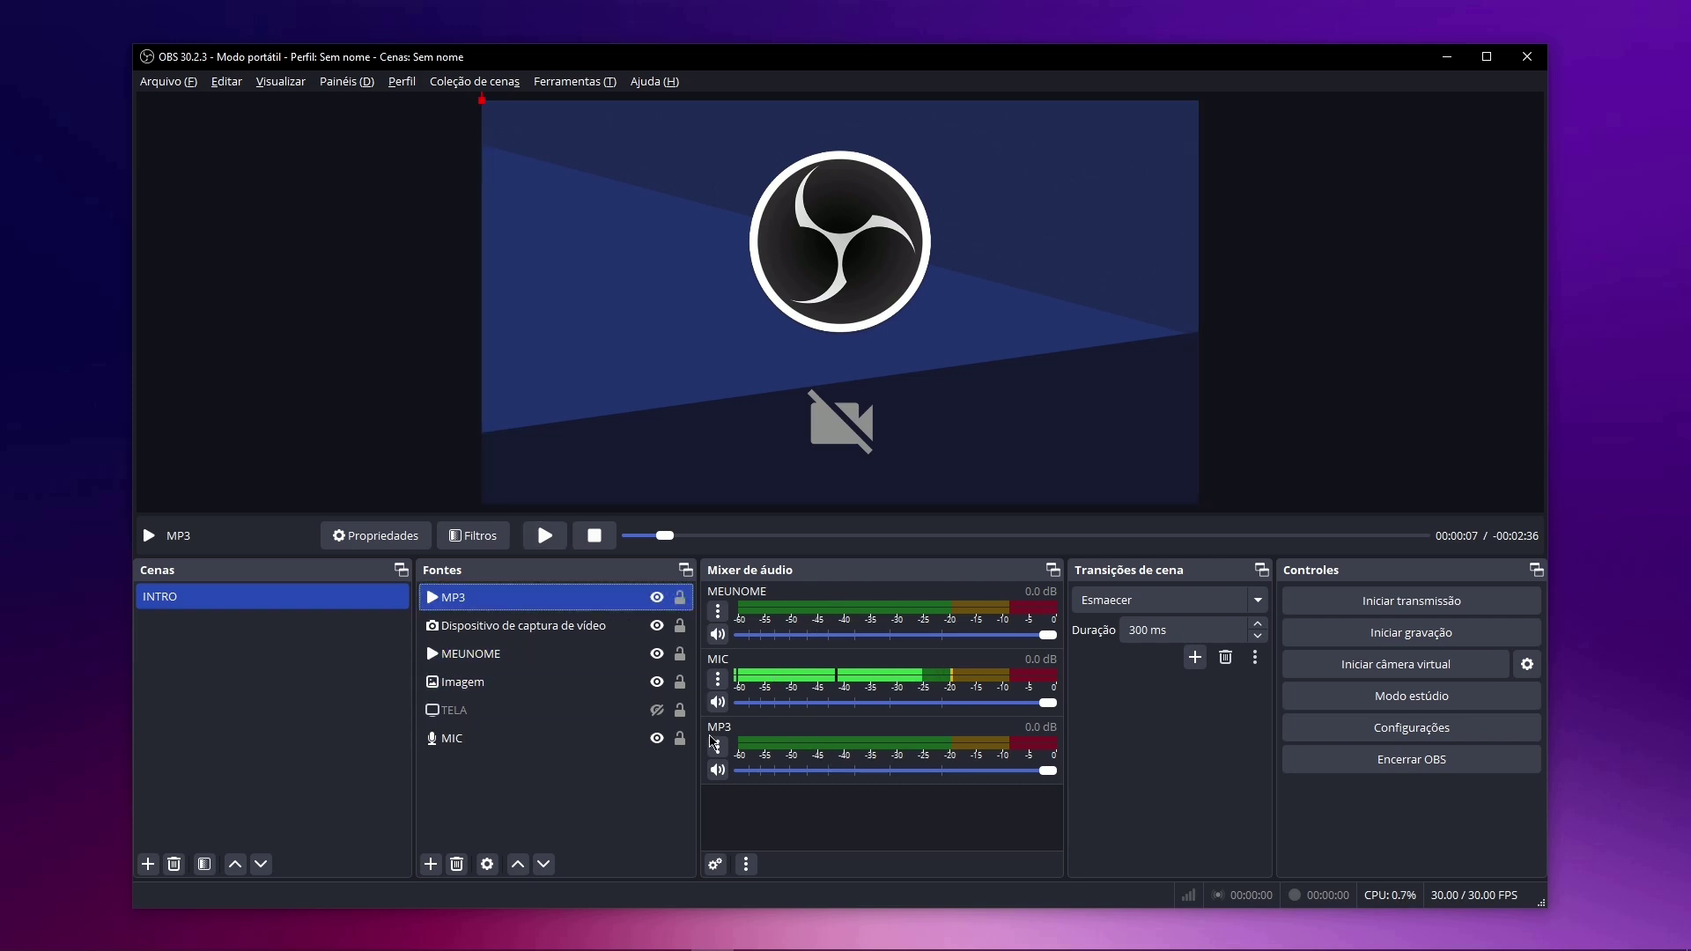
mouse_move(1047, 772)
mouse_down()
mouse_move(760, 774)
mouse_move(1059, 759)
mouse_up()
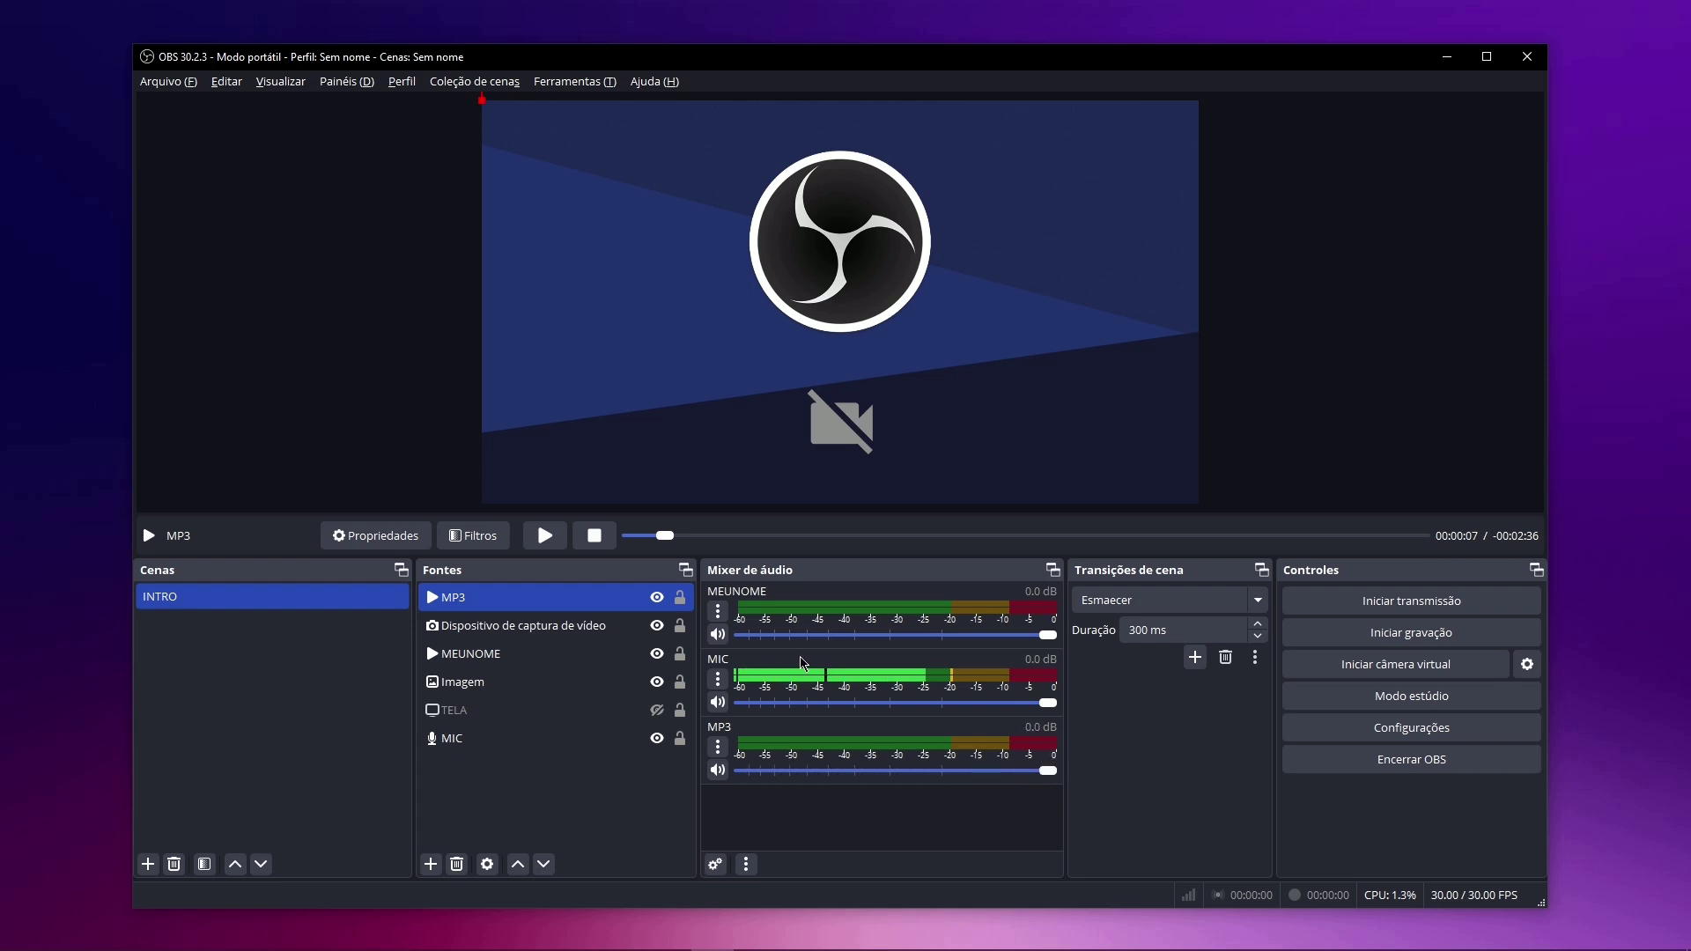
mouse_move(1038, 704)
mouse_down()
mouse_move(840, 704)
mouse_move(1056, 704)
mouse_up()
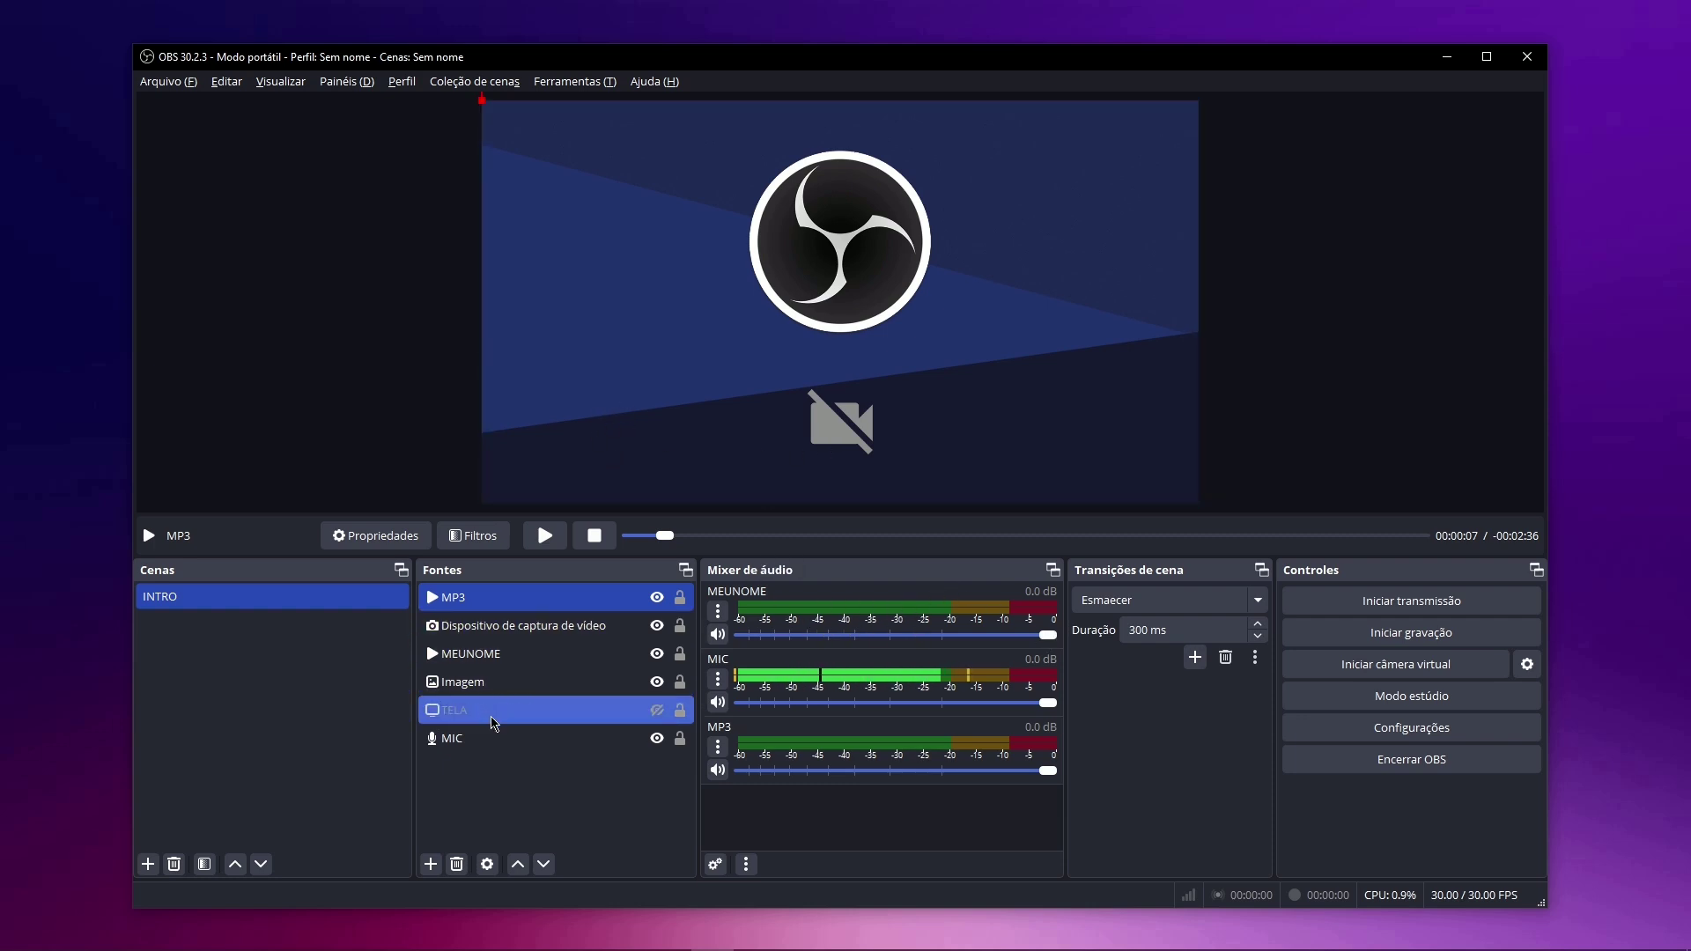
Mute the MEUNOME source's audio in the mixer.
click(490, 653)
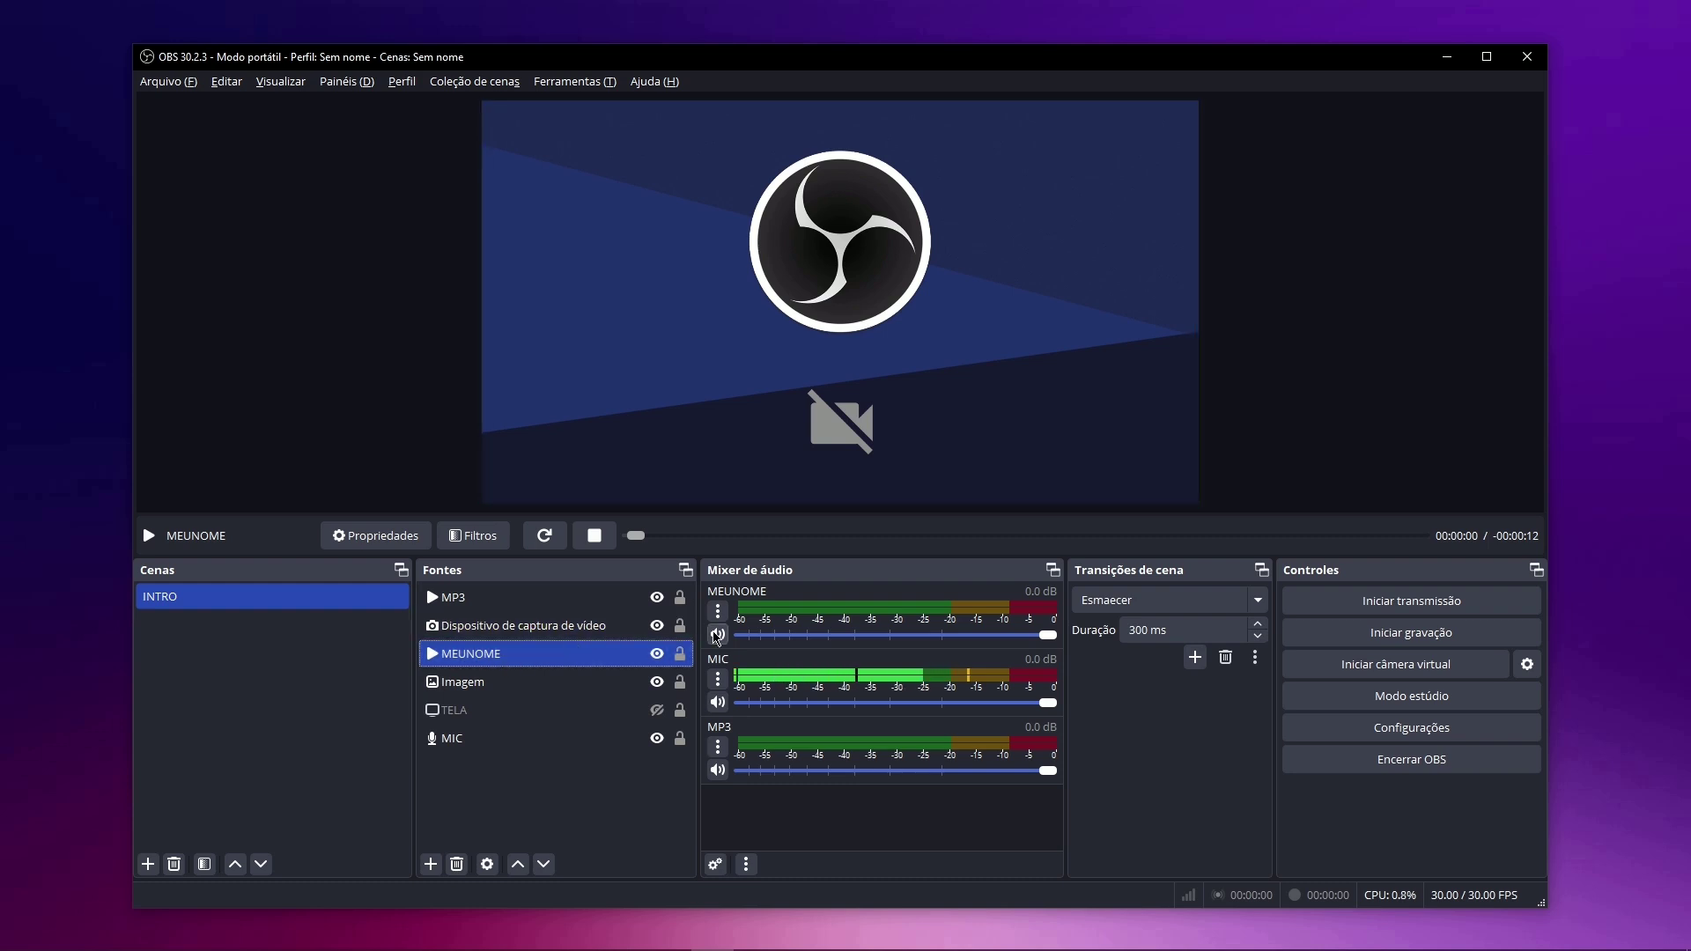
click(717, 635)
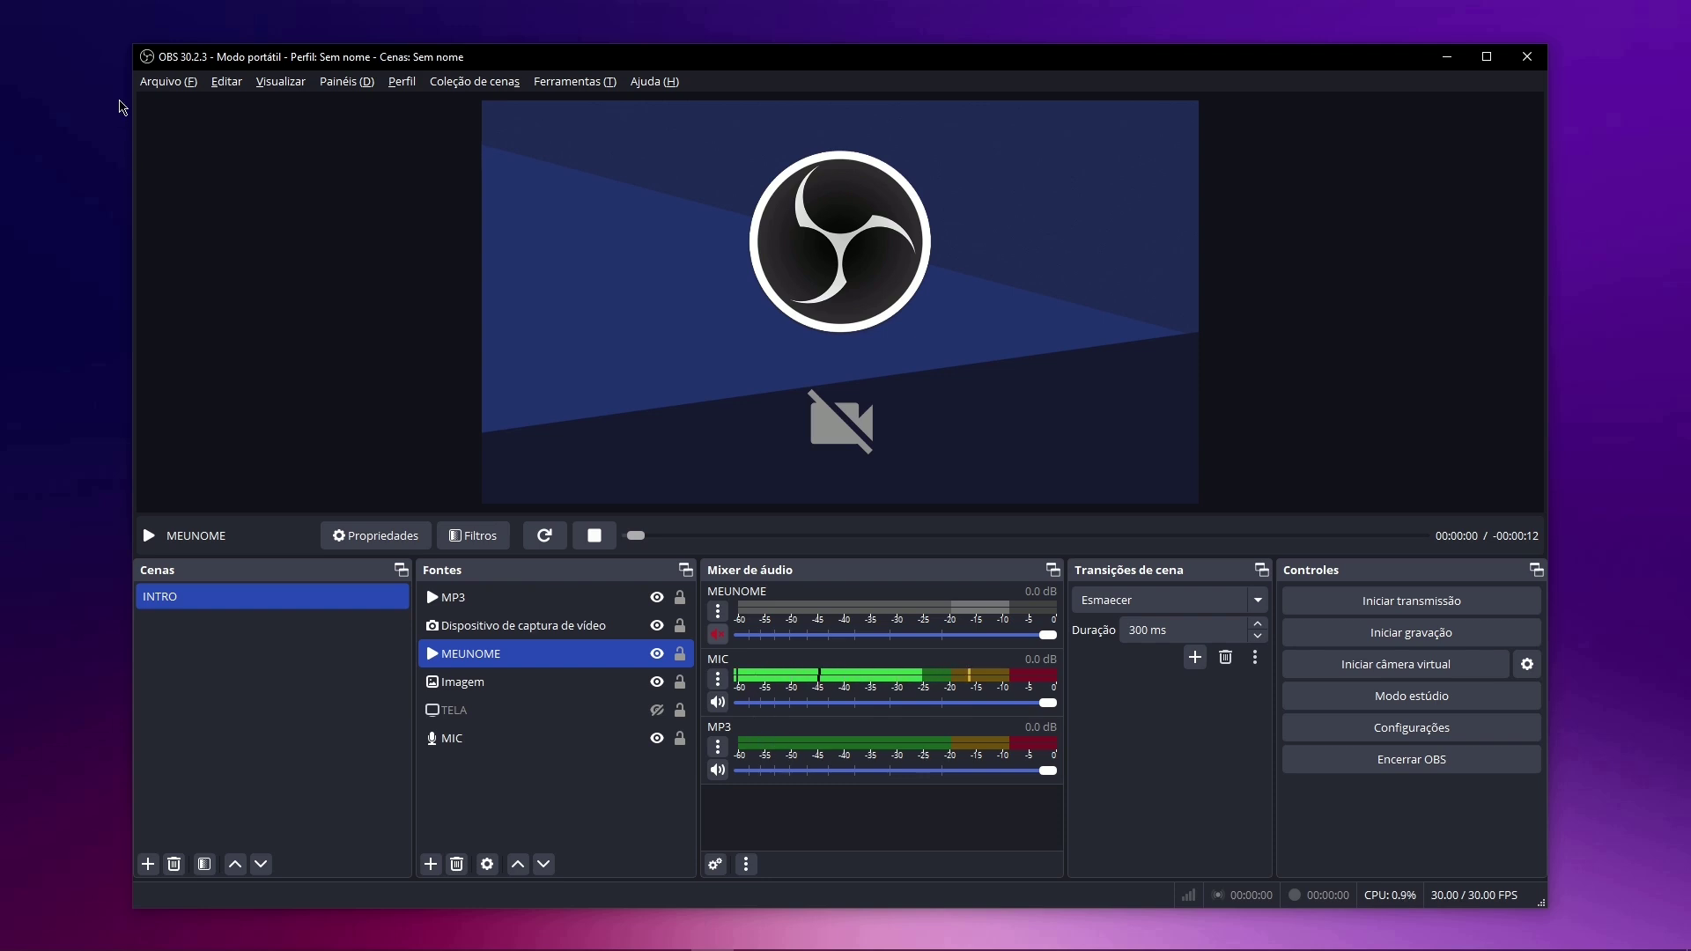
Check which audio tracks the streaming and recording outputs use in the output settings, and leave without making changes.
click(165, 81)
click(152, 162)
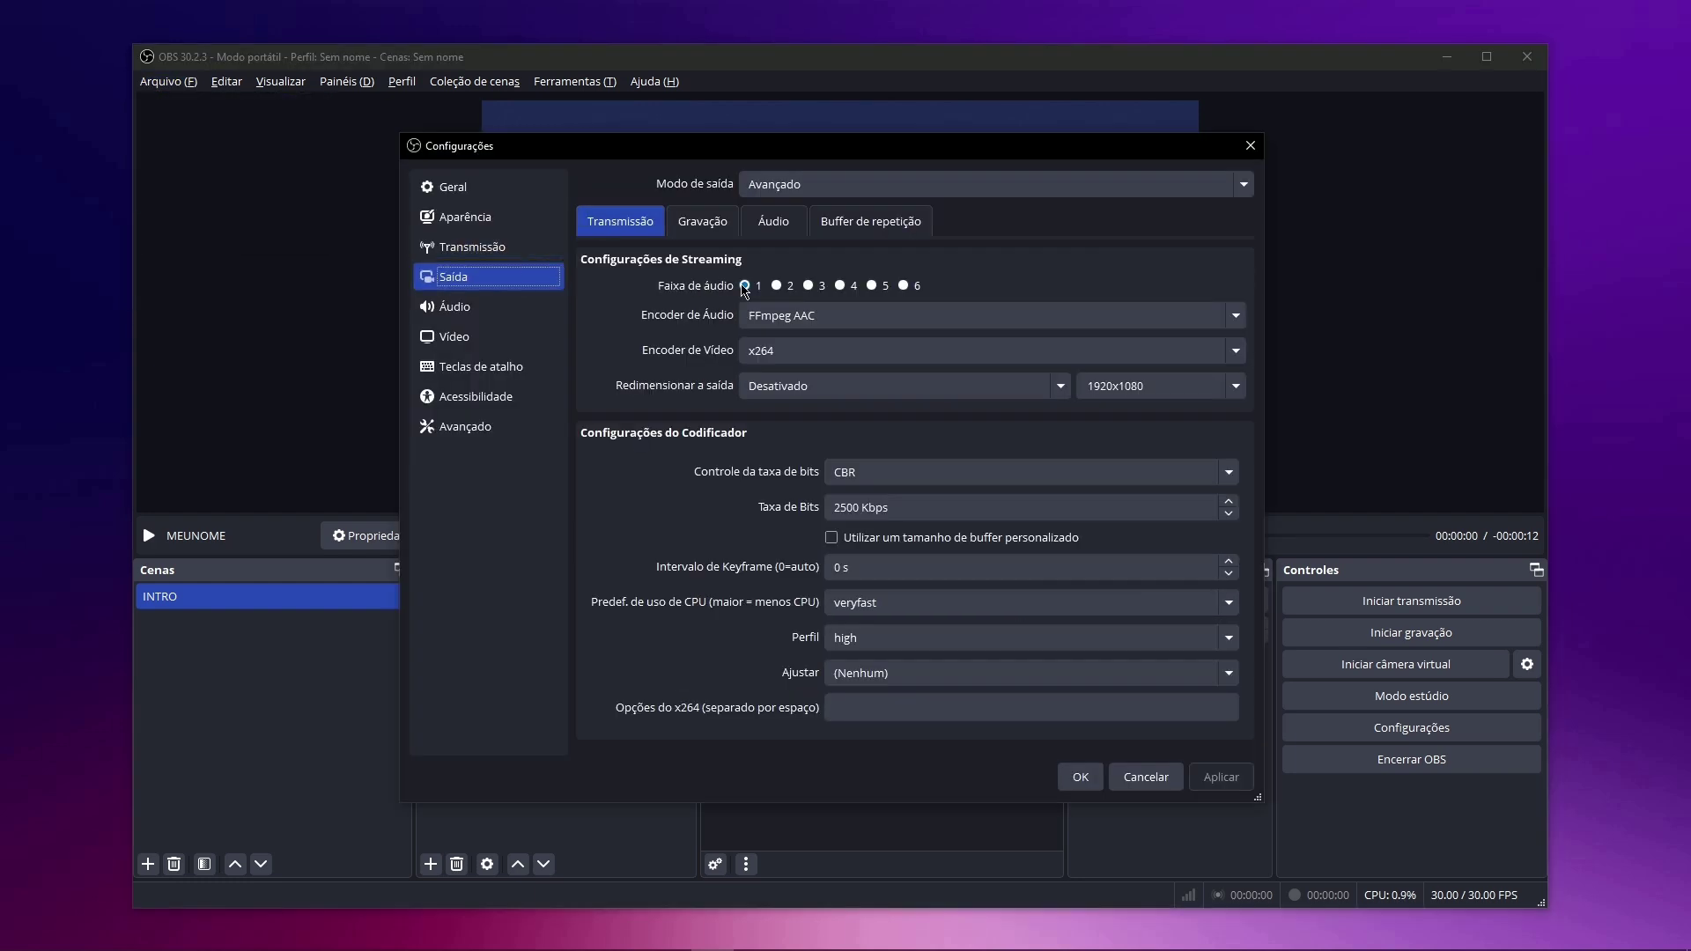
click(703, 227)
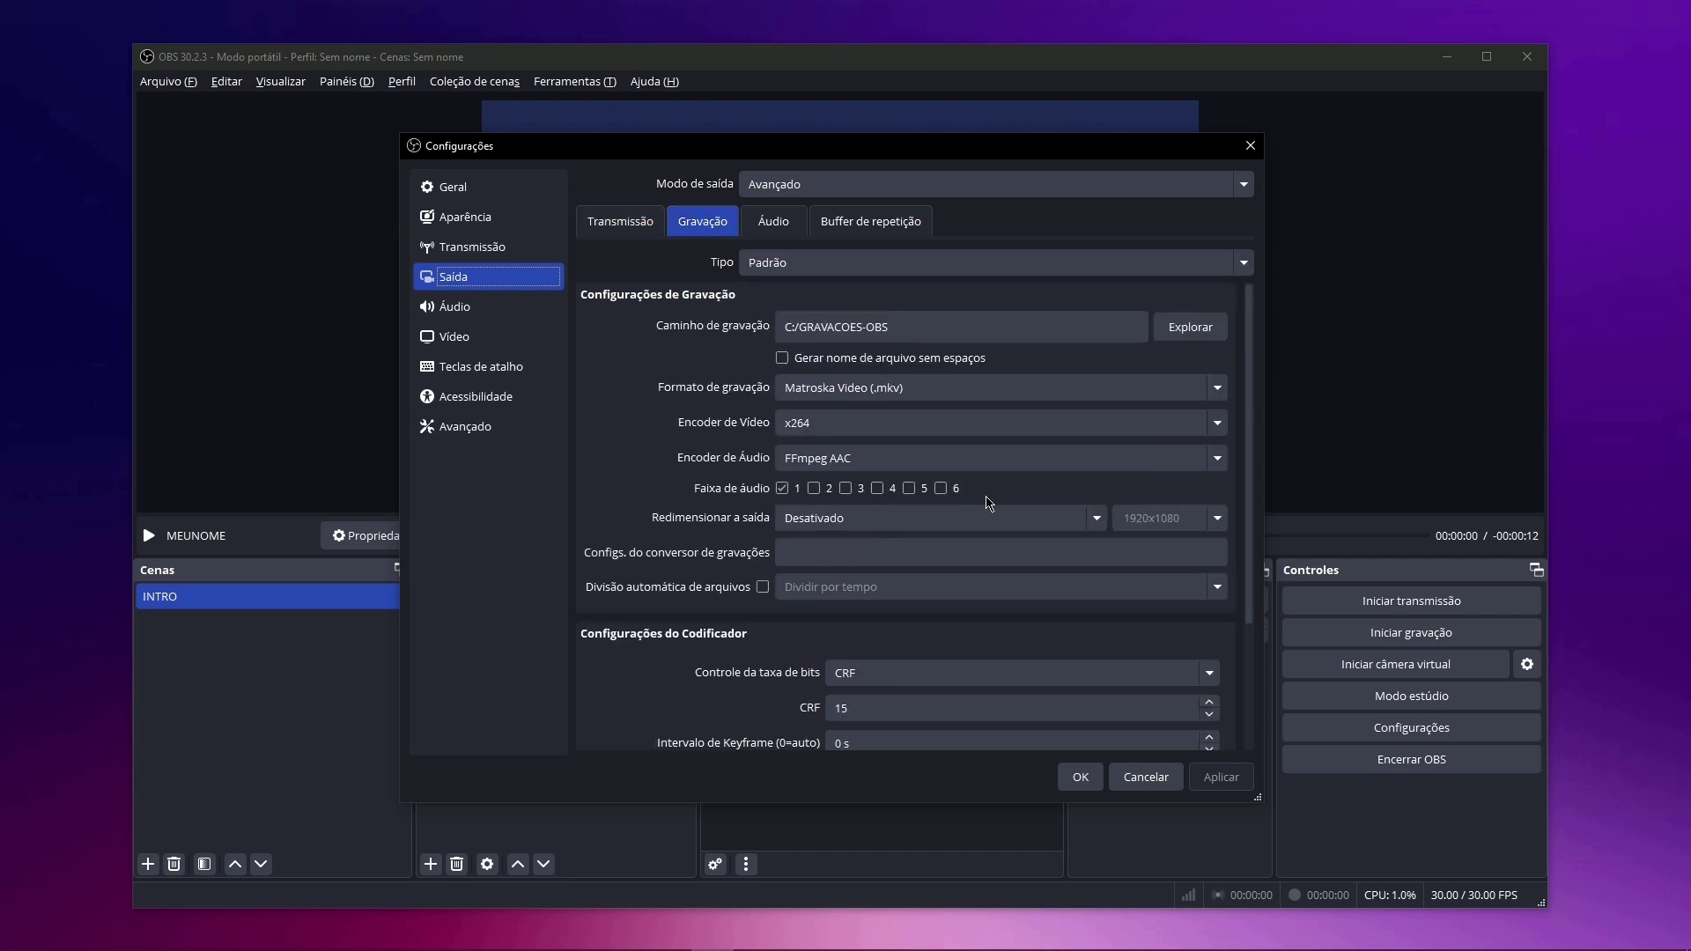
click(1145, 777)
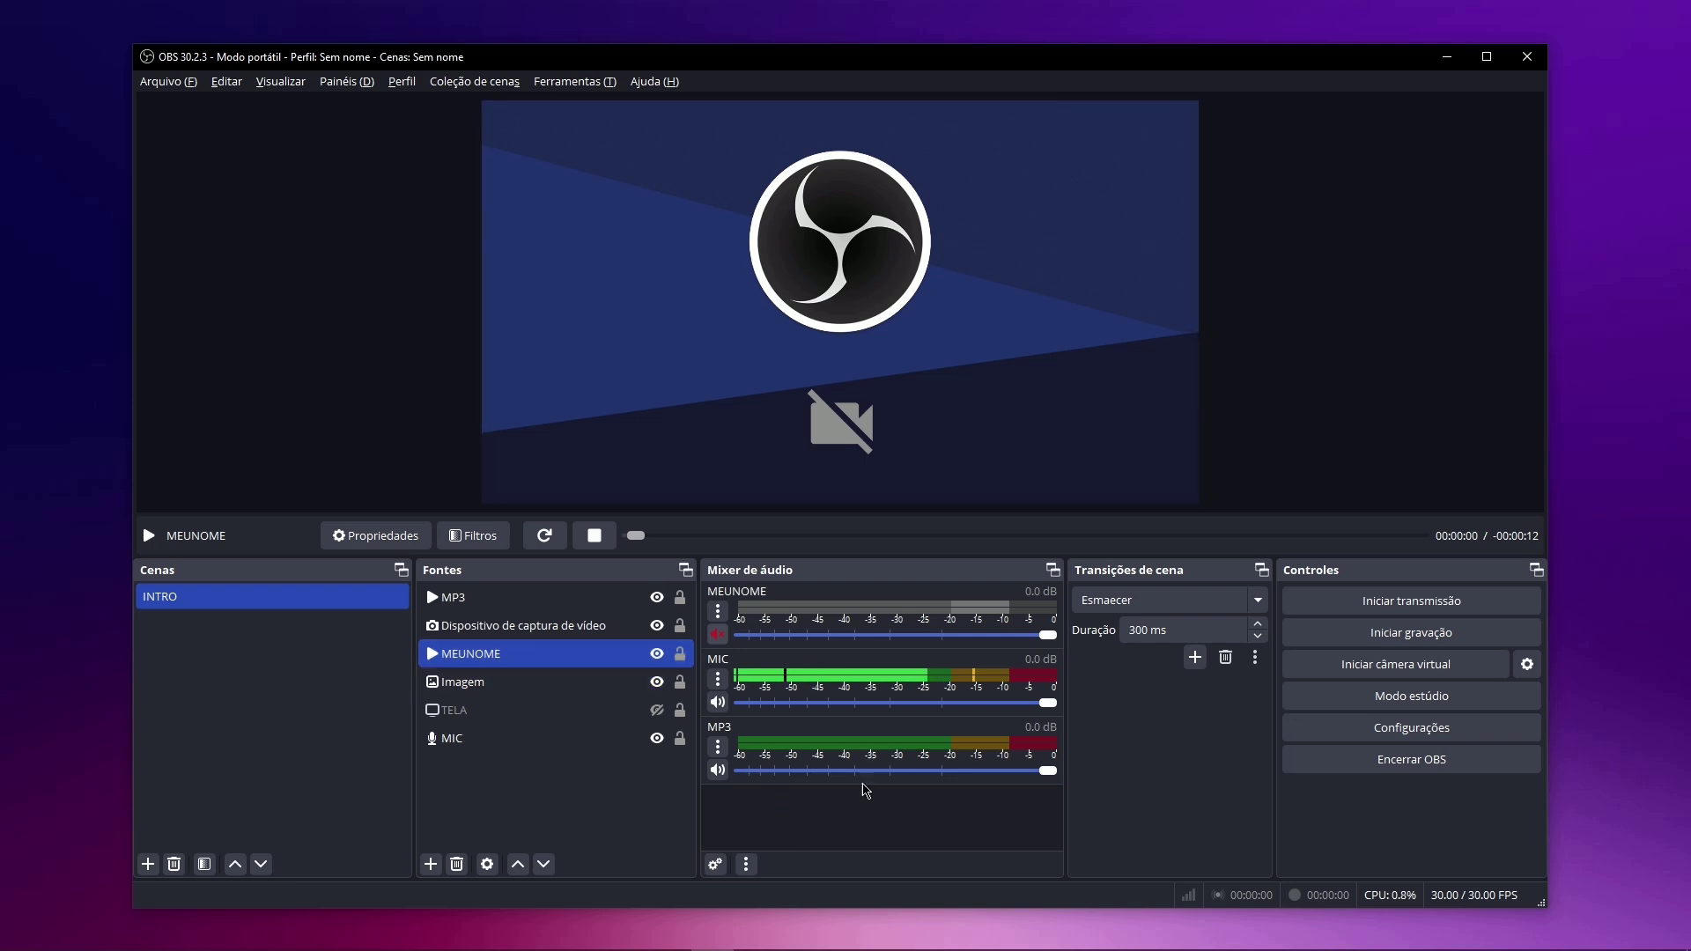
In the advanced audio properties, disable audio tracks 1 to 6 for MEUNOME.
click(715, 864)
drag(819, 317, 673, 256)
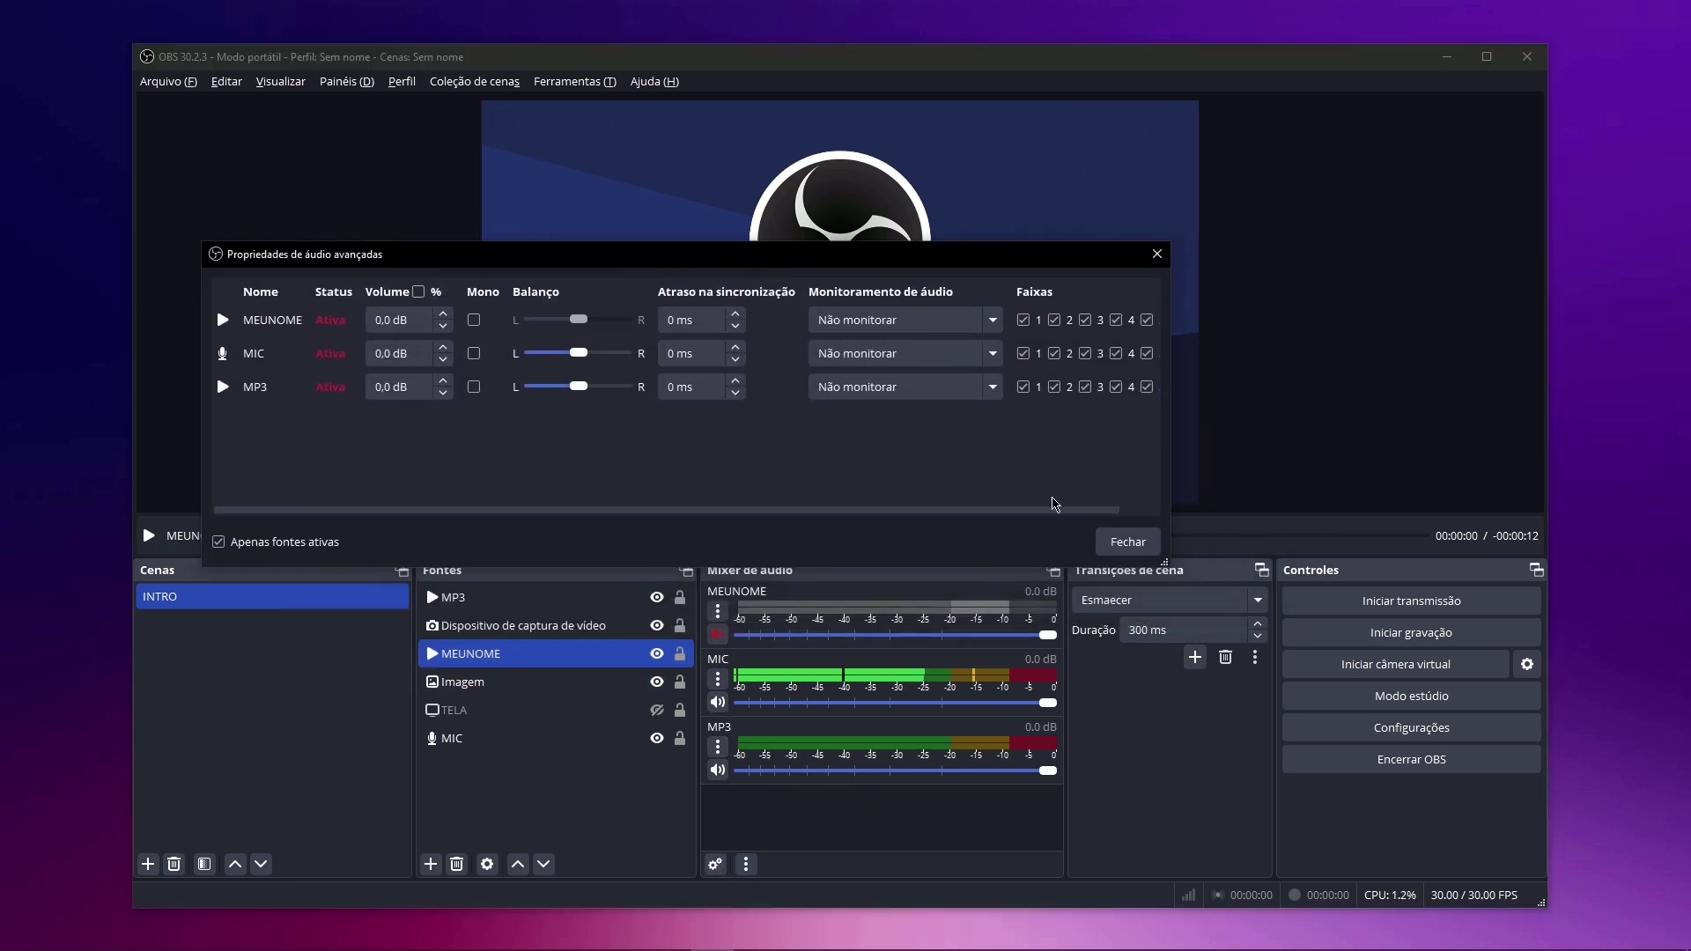
drag(1166, 562, 1404, 675)
drag(968, 273, 983, 325)
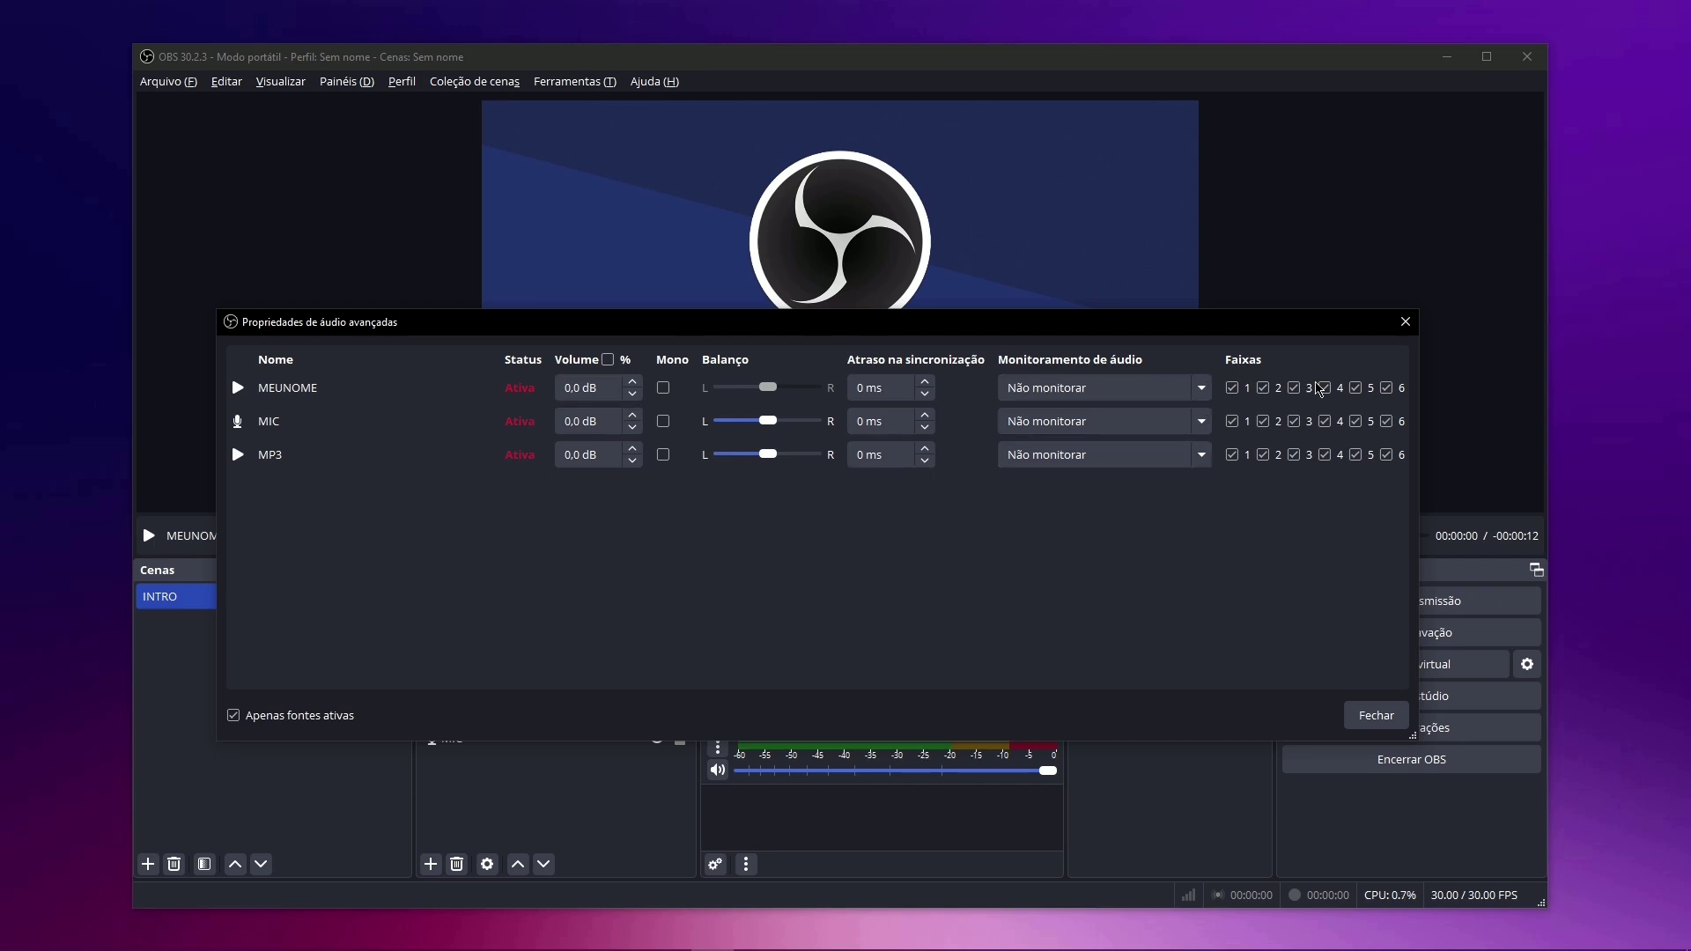
click(1232, 387)
click(1263, 388)
click(1294, 387)
click(1324, 388)
click(1356, 387)
click(1386, 387)
Leave only audio track 1 enabled for MIC and MP3, and close the advanced audio properties.
click(1386, 421)
click(1355, 421)
click(1324, 421)
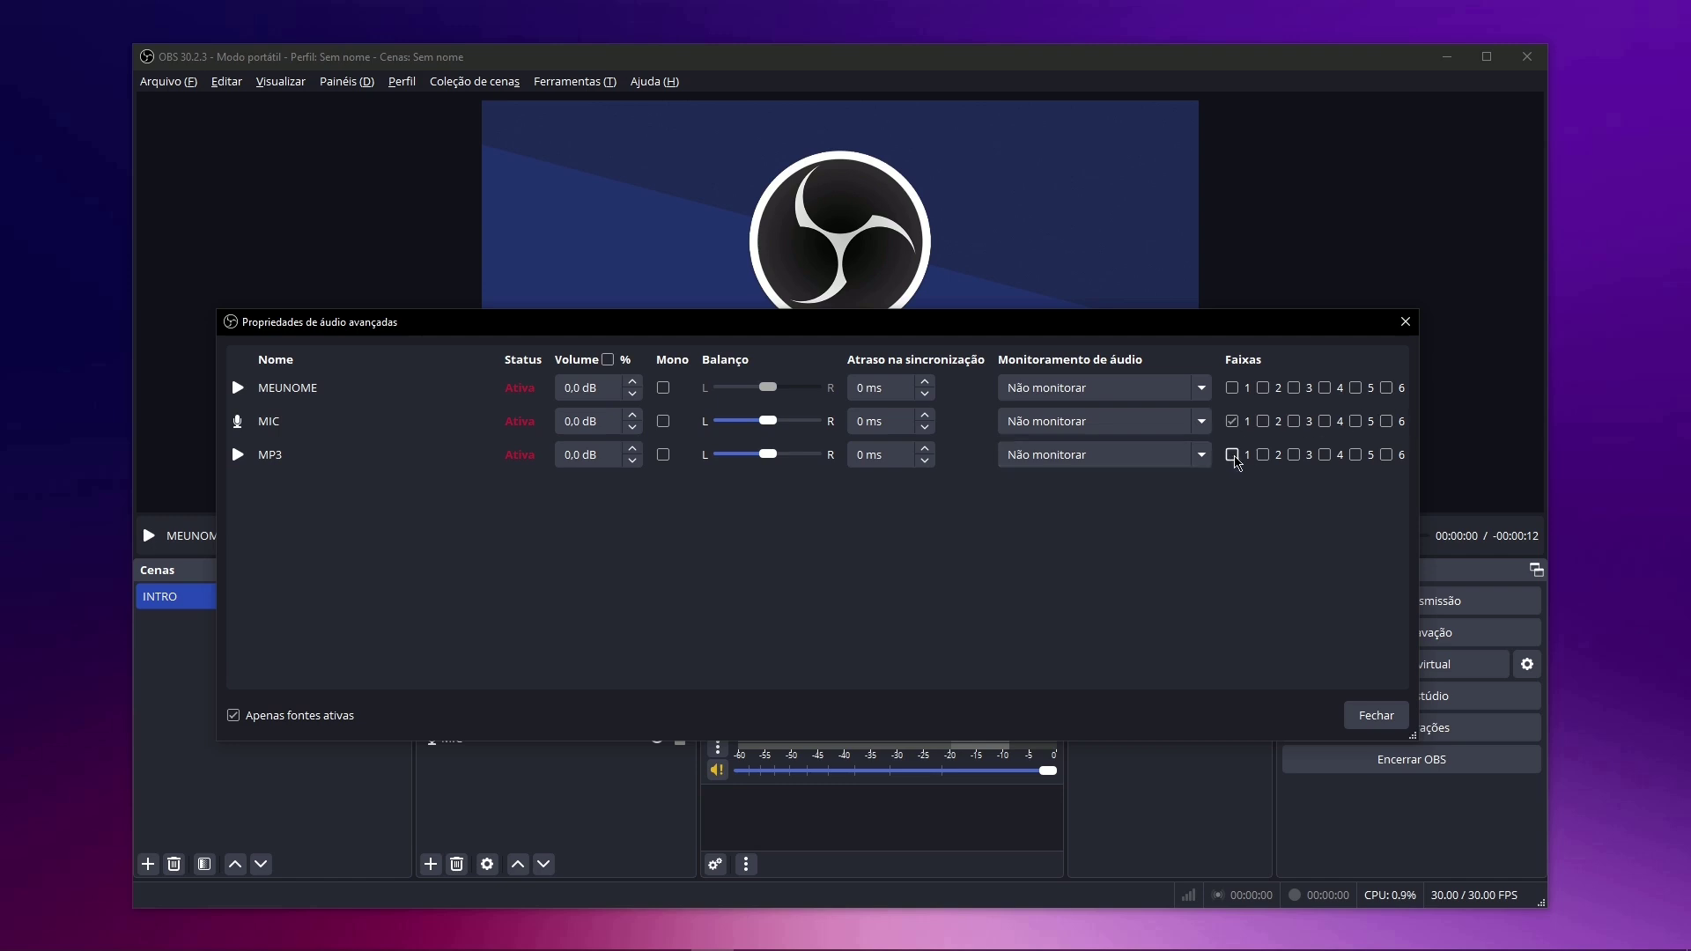
click(1231, 454)
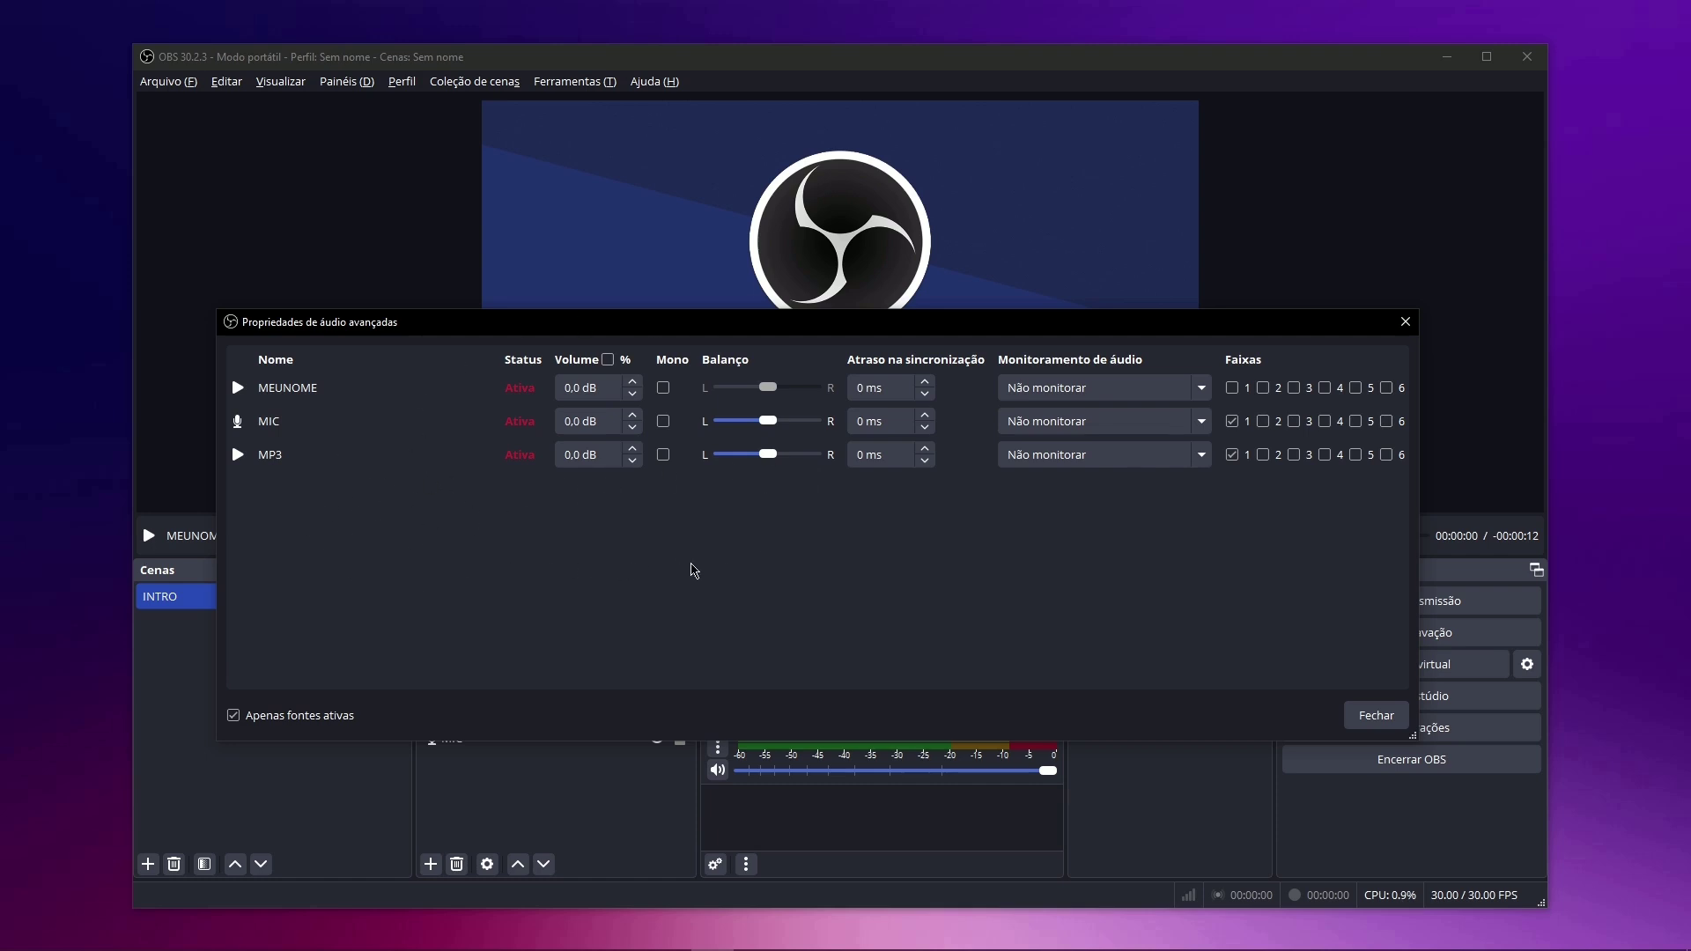
key(Escape)
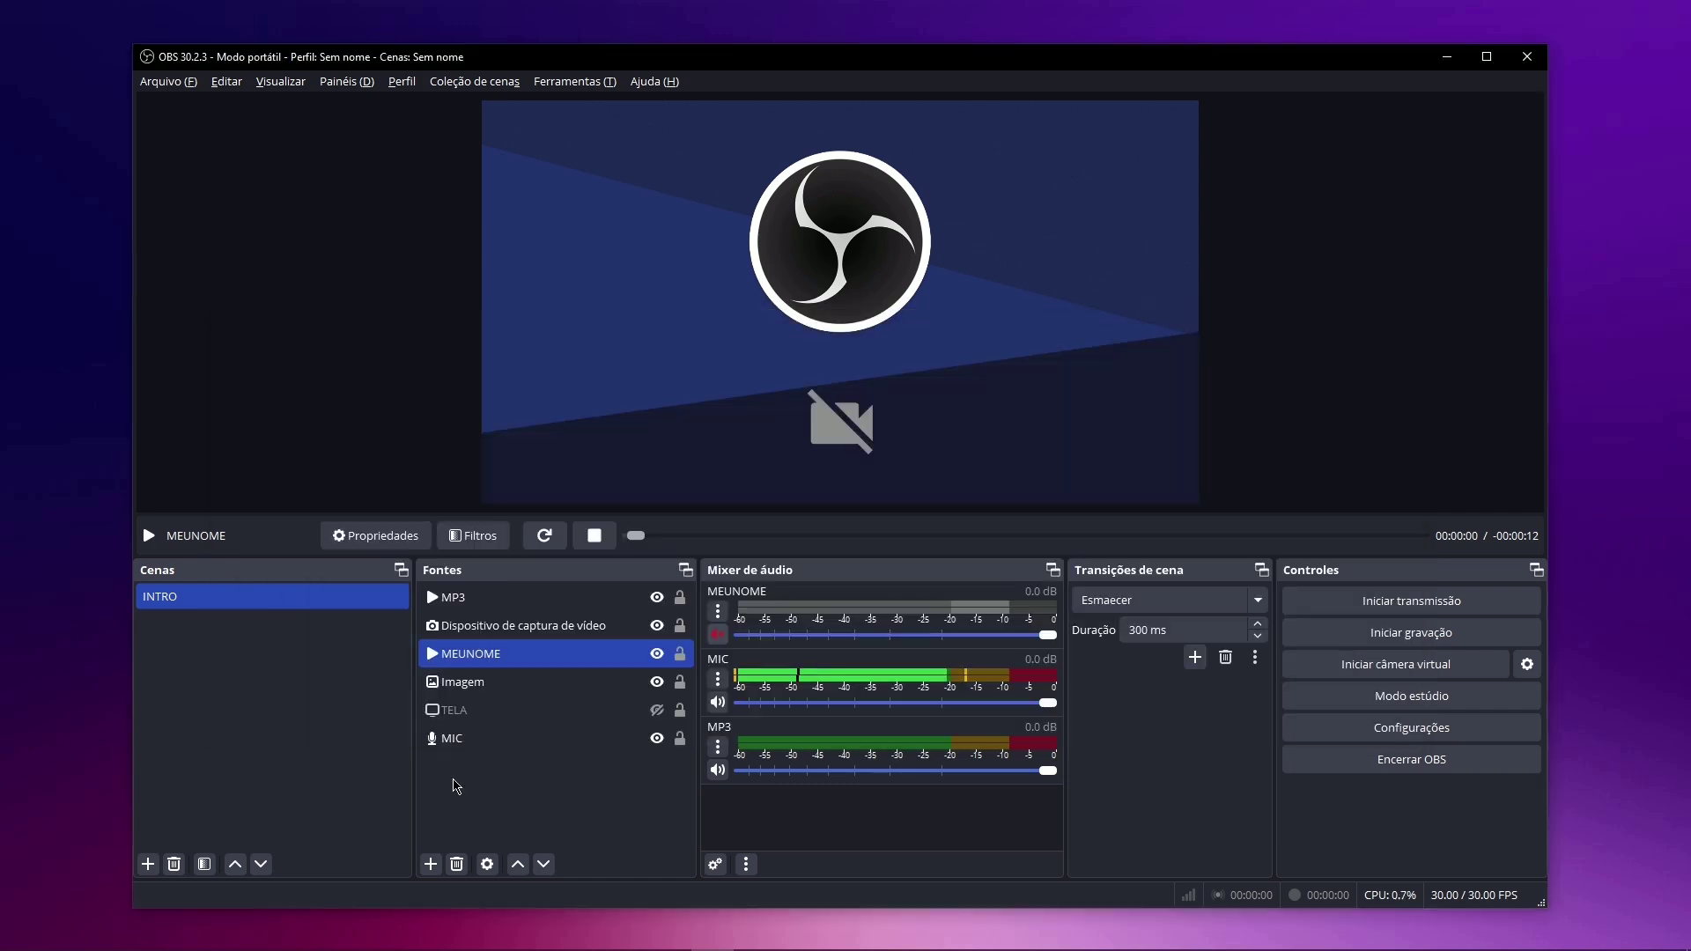
Add an audio output capture source (Captura de saída de áudio) with the default name, using Alto-falantes (Realtek(R) Audio) as its device.
click(431, 864)
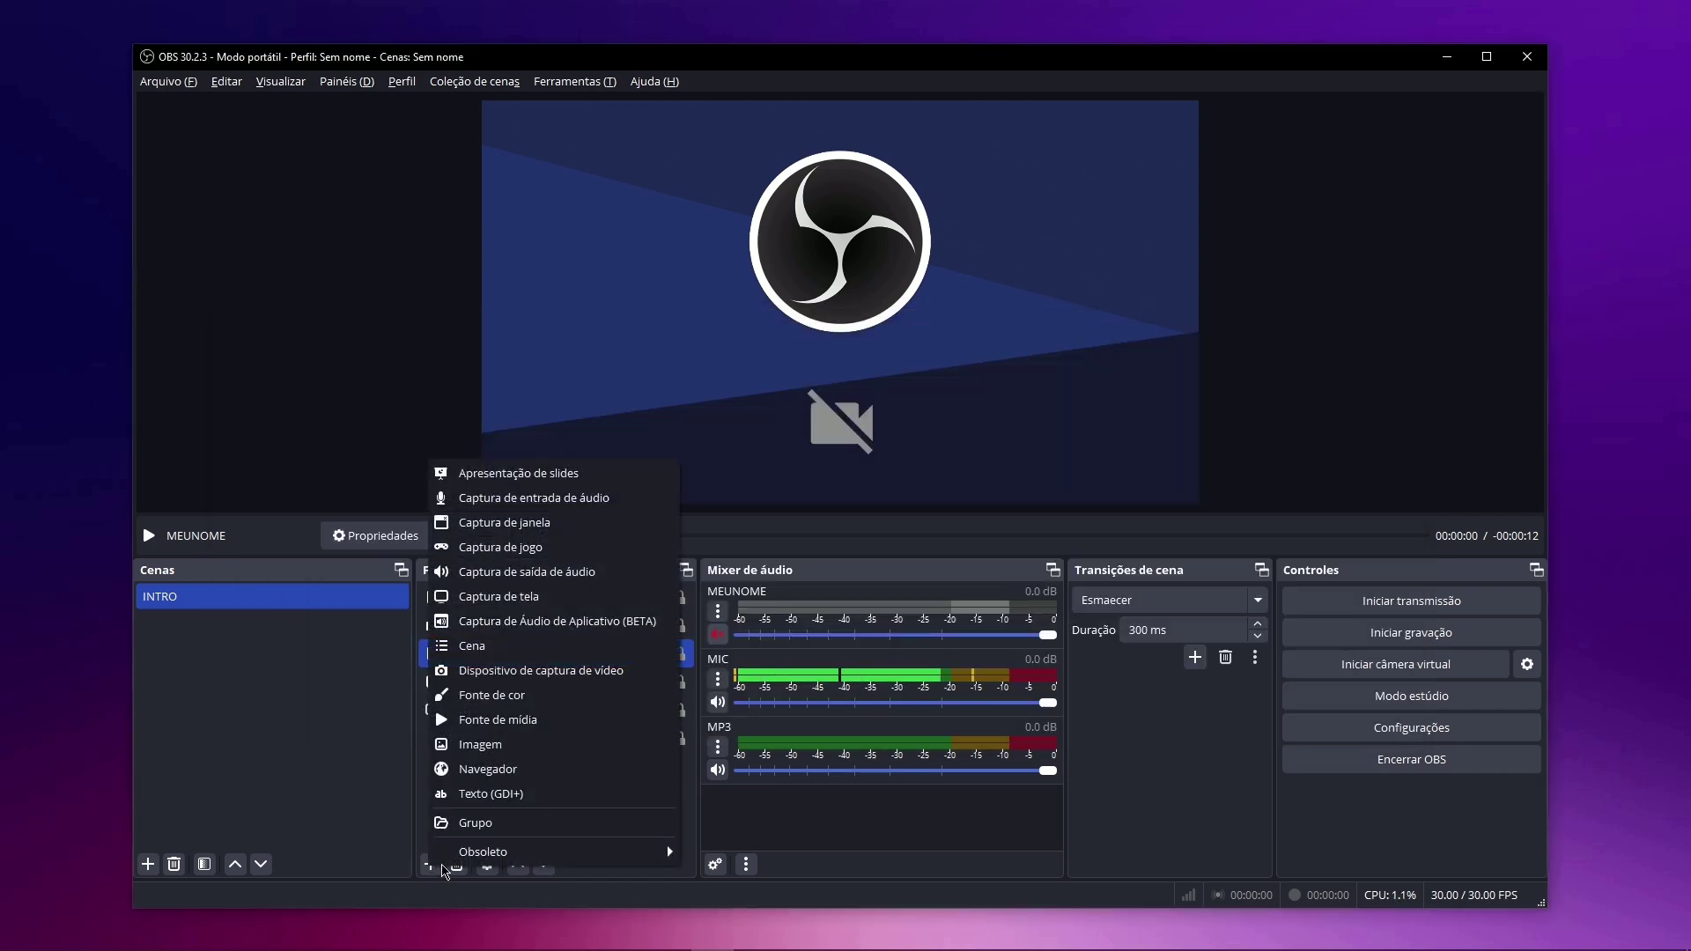
mouse_move(443, 865)
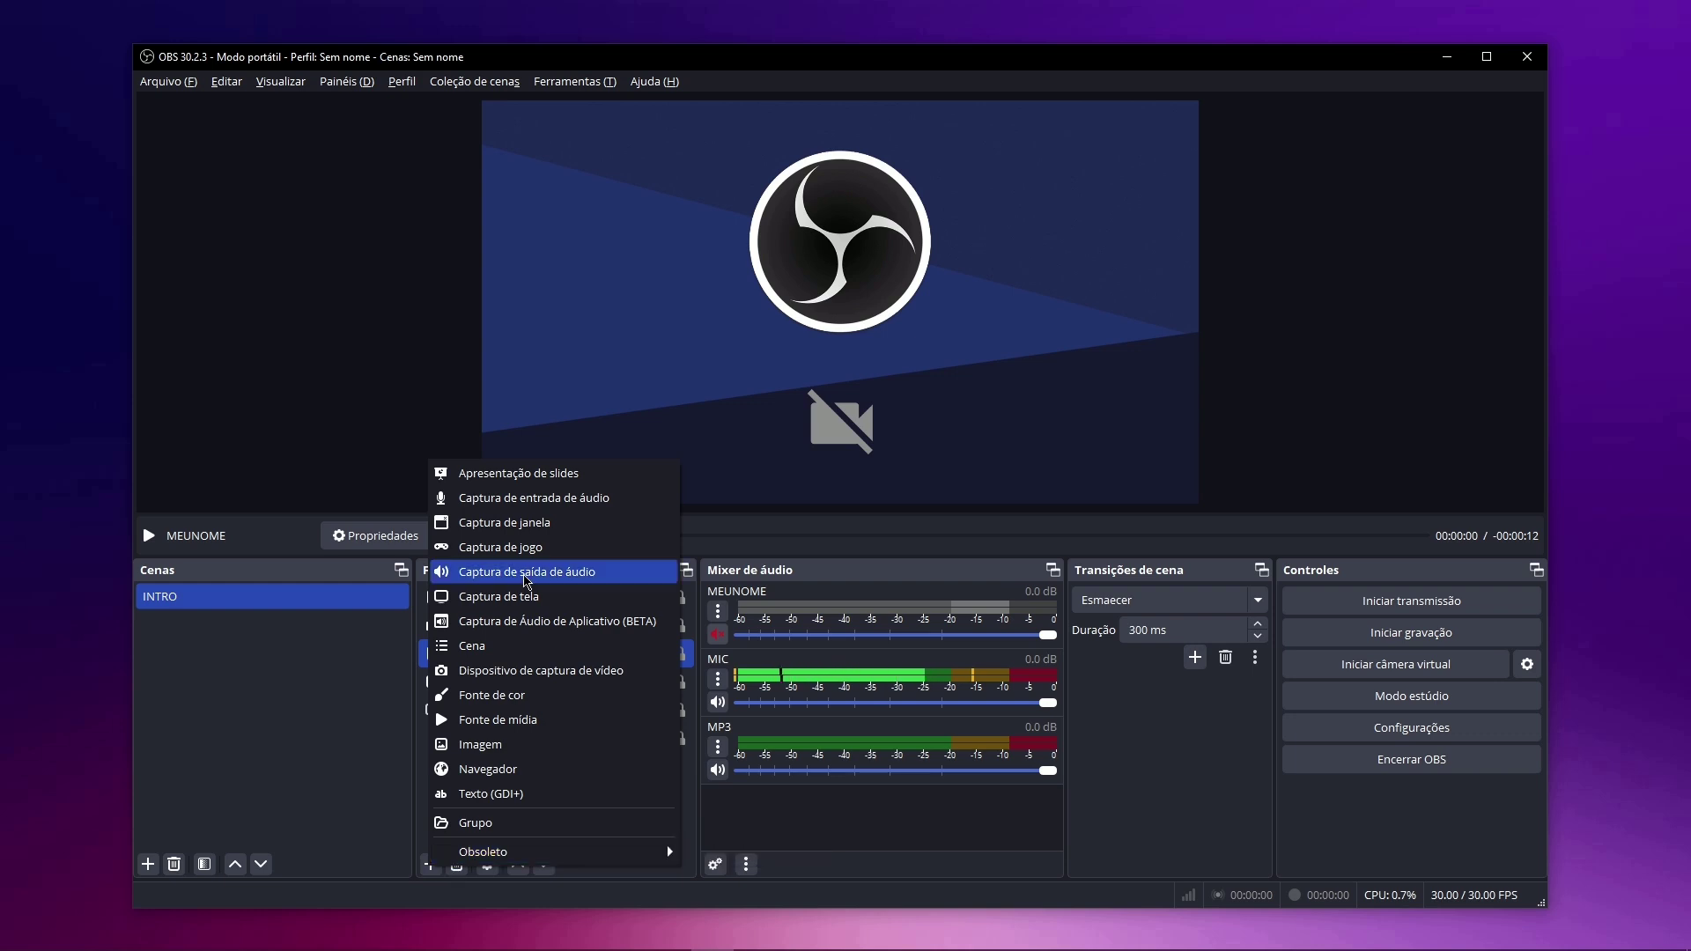
click(527, 571)
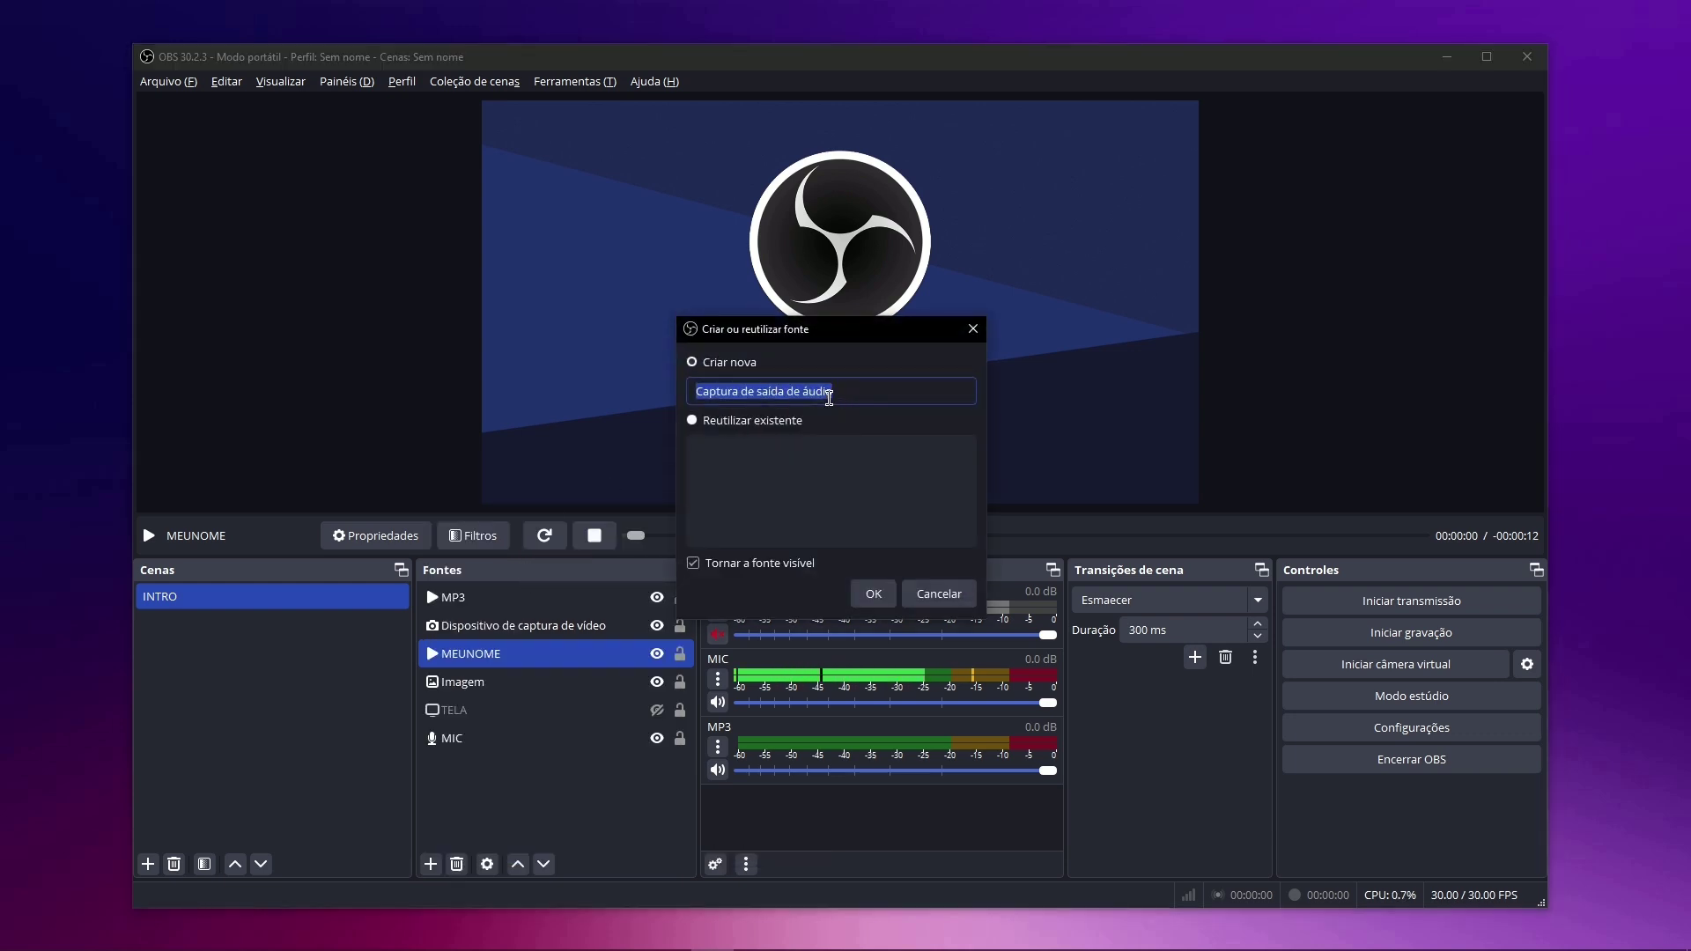
click(873, 593)
click(659, 266)
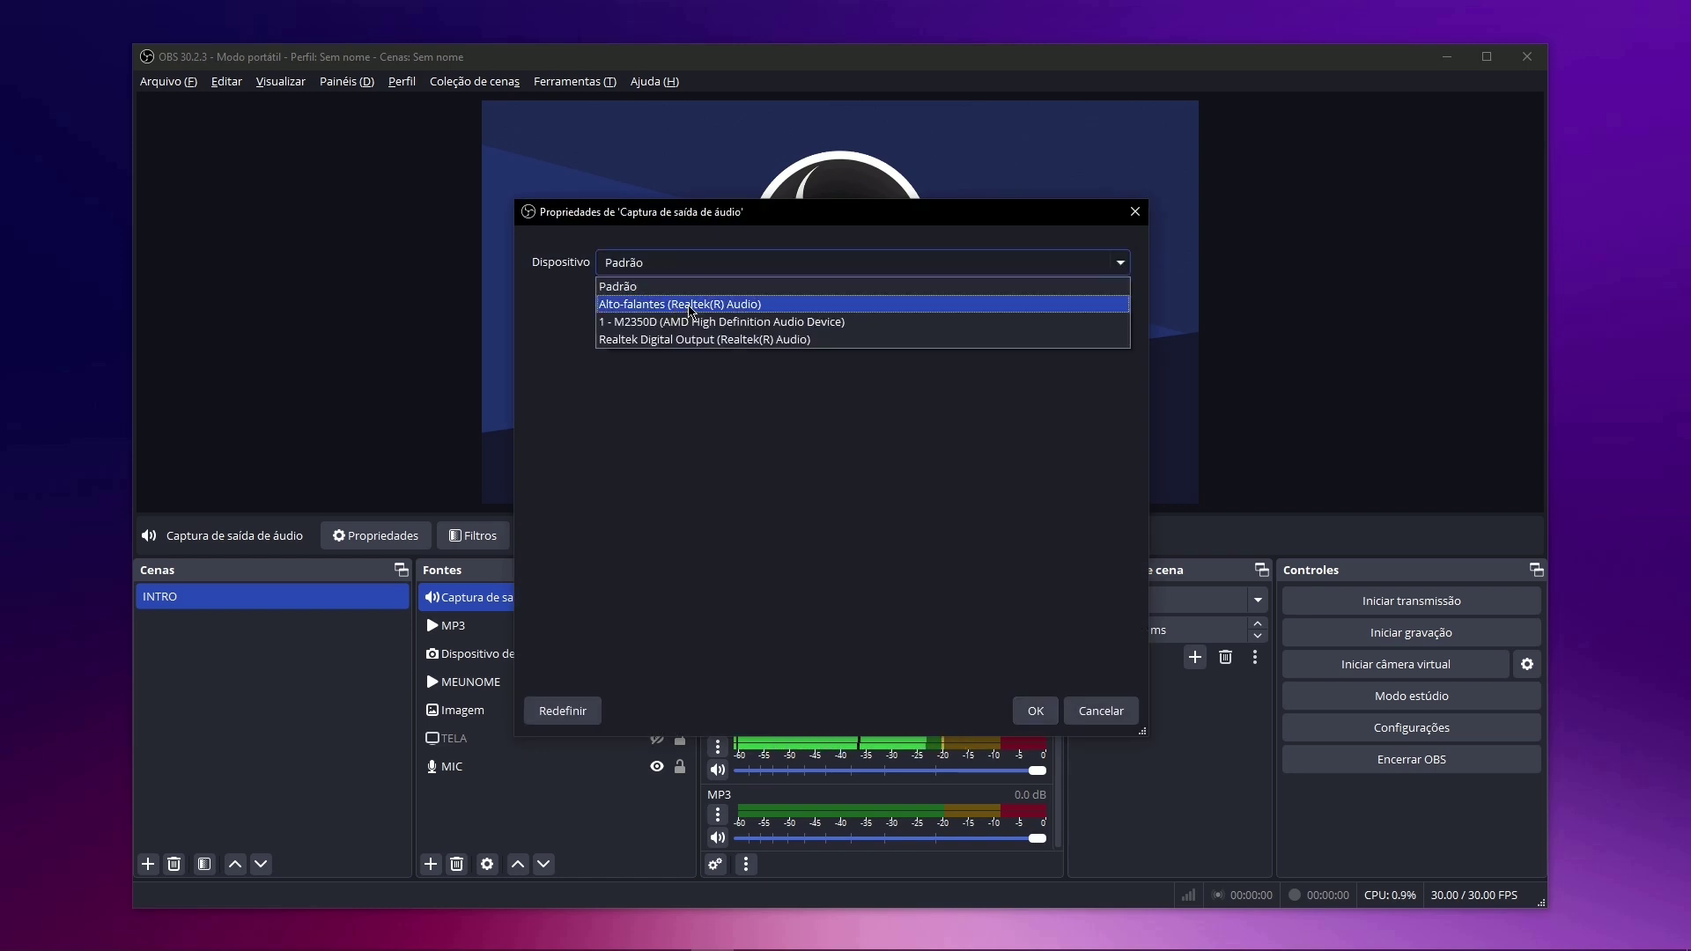
click(750, 305)
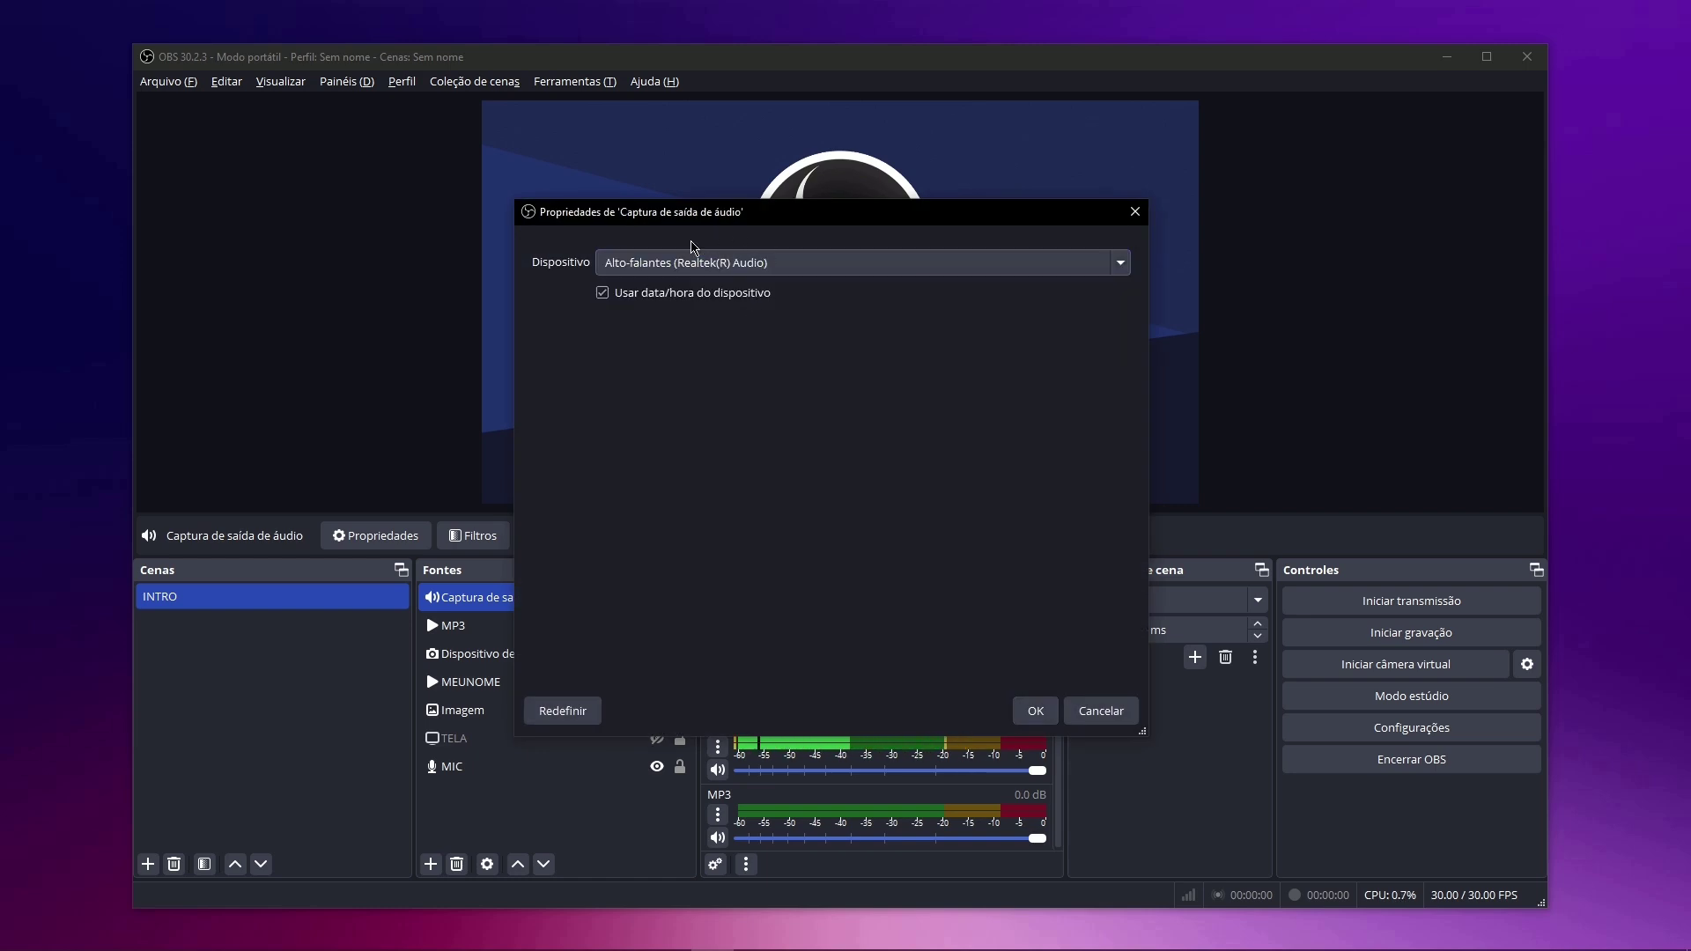
click(1034, 711)
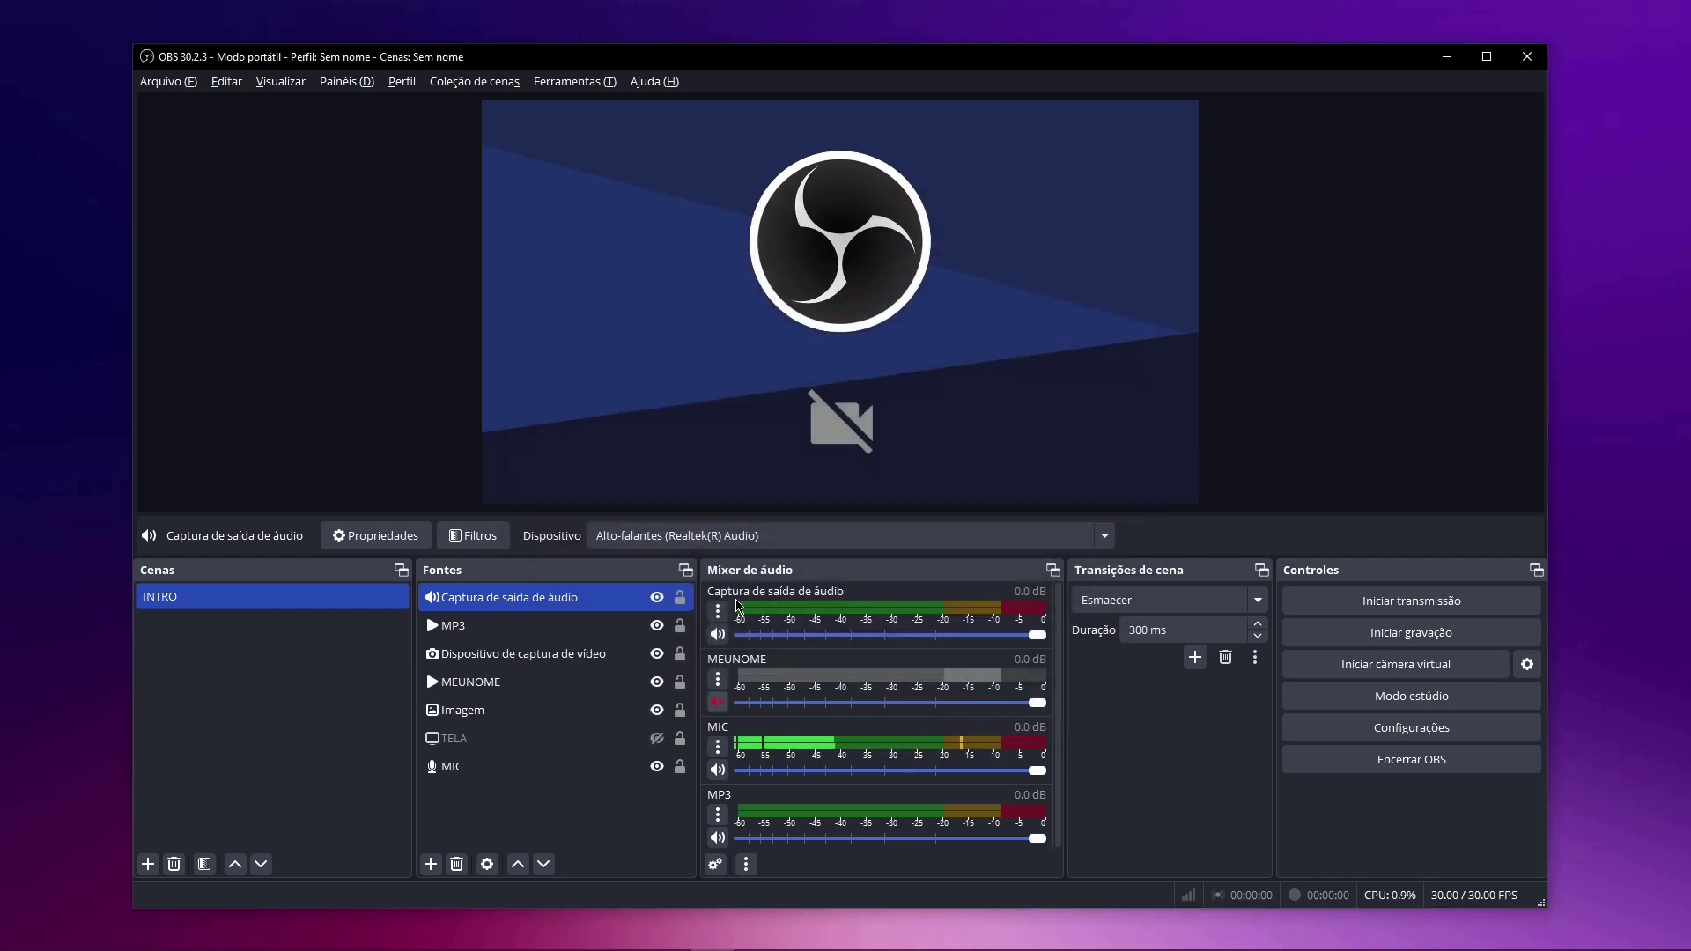
Move the Captura de saída de áudio source below MIC, to the end of the source order.
mouse_move(1035, 635)
mouse_down()
mouse_move(755, 635)
mouse_move(1062, 632)
mouse_up()
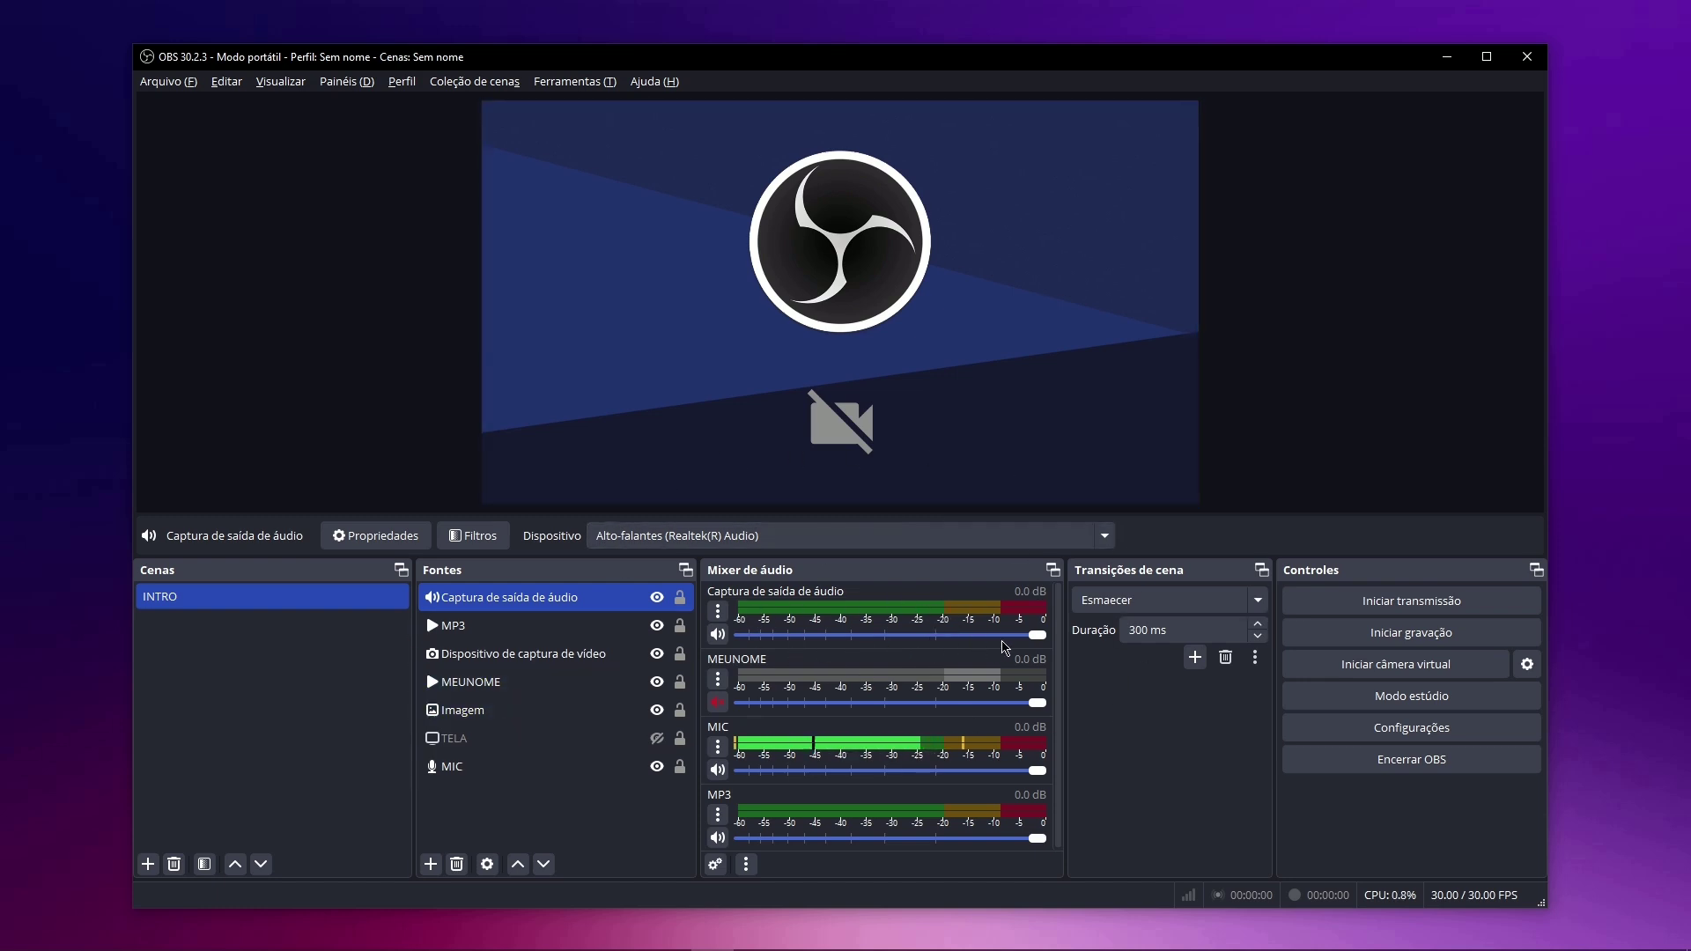
mouse_move(1037, 635)
mouse_down()
mouse_move(797, 635)
mouse_move(1039, 635)
mouse_up()
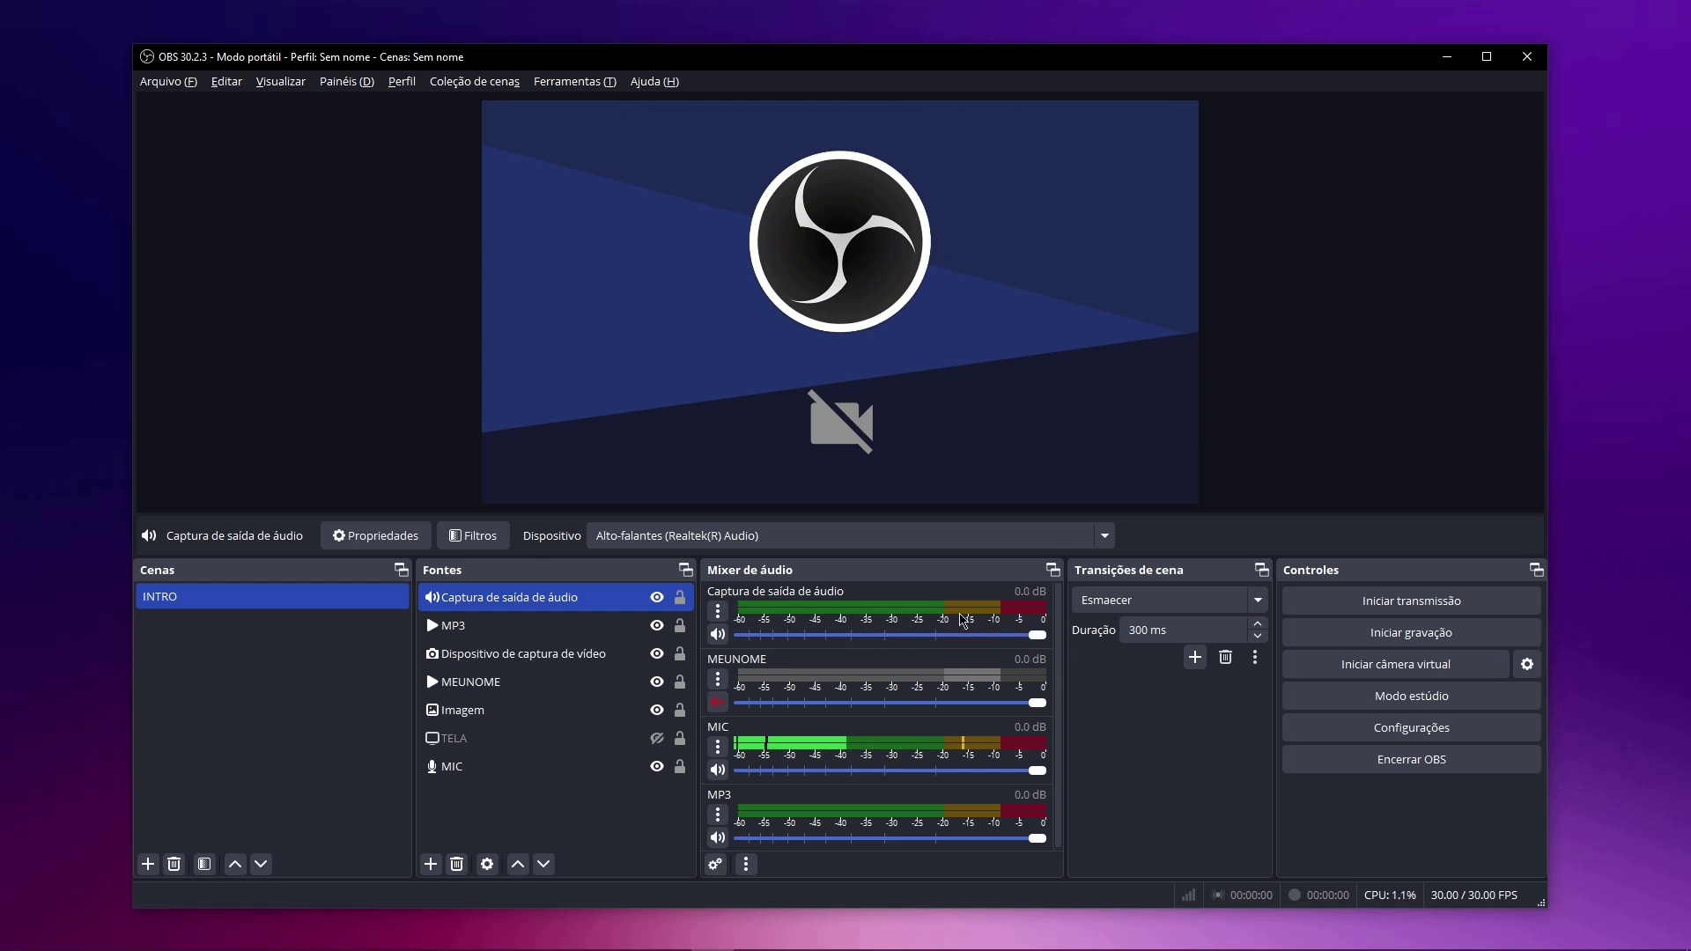
drag(528, 597, 531, 769)
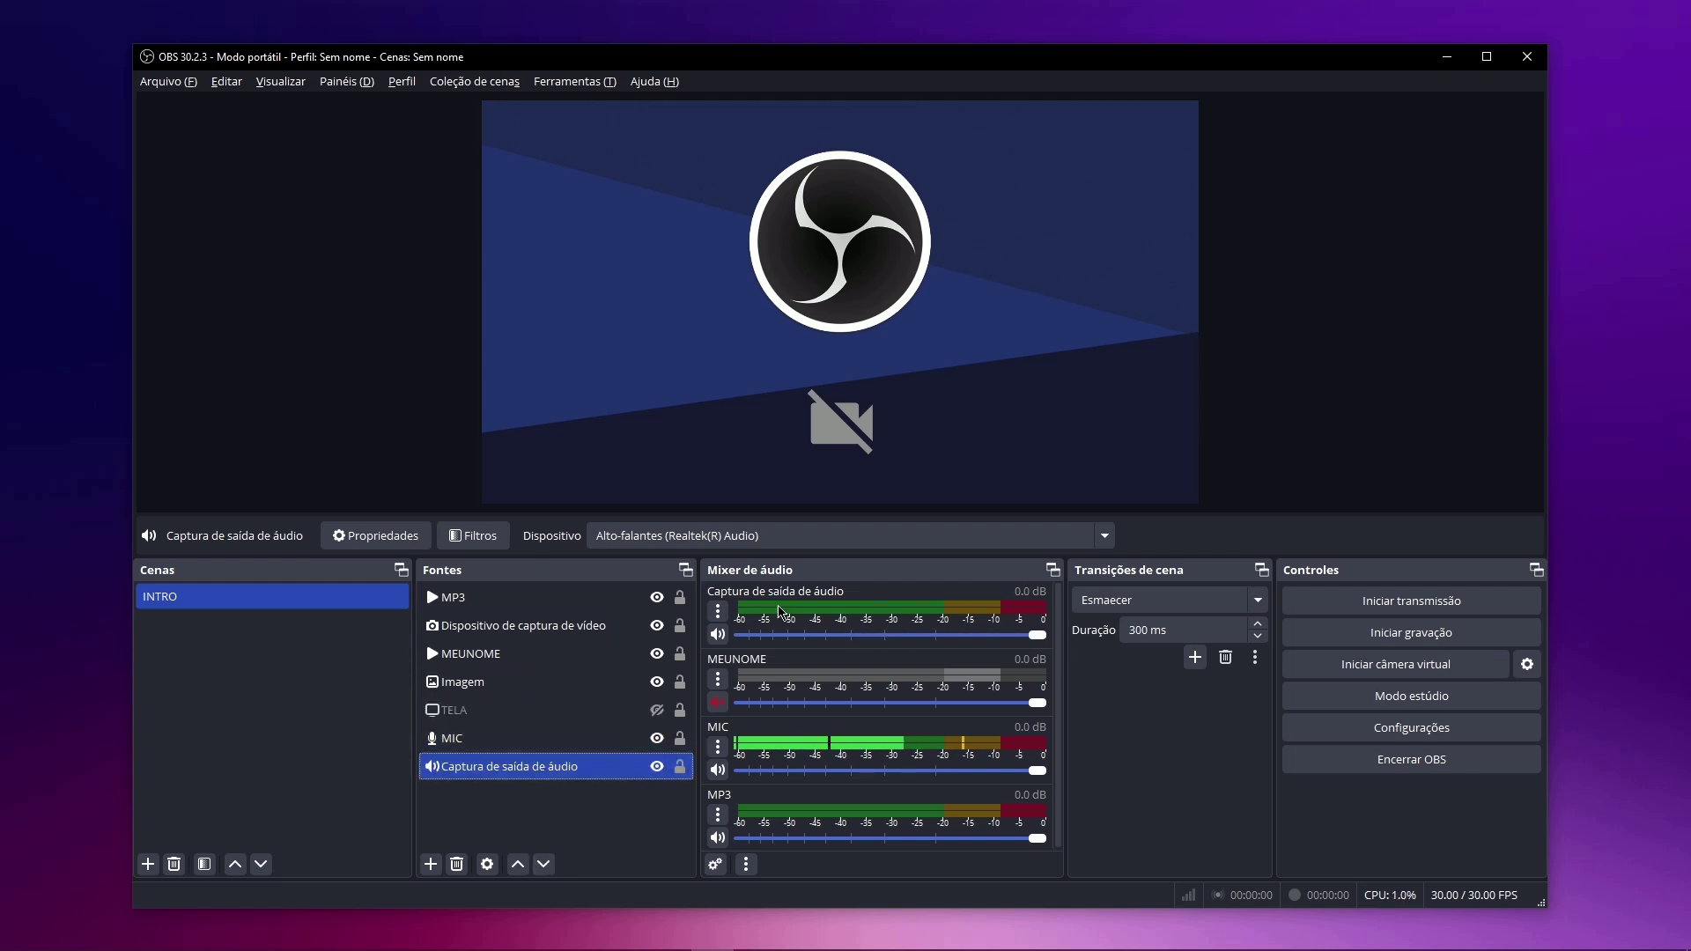
In the advanced audio properties, leave only audio track 1 enabled for Captura de saída de áudio.
click(715, 864)
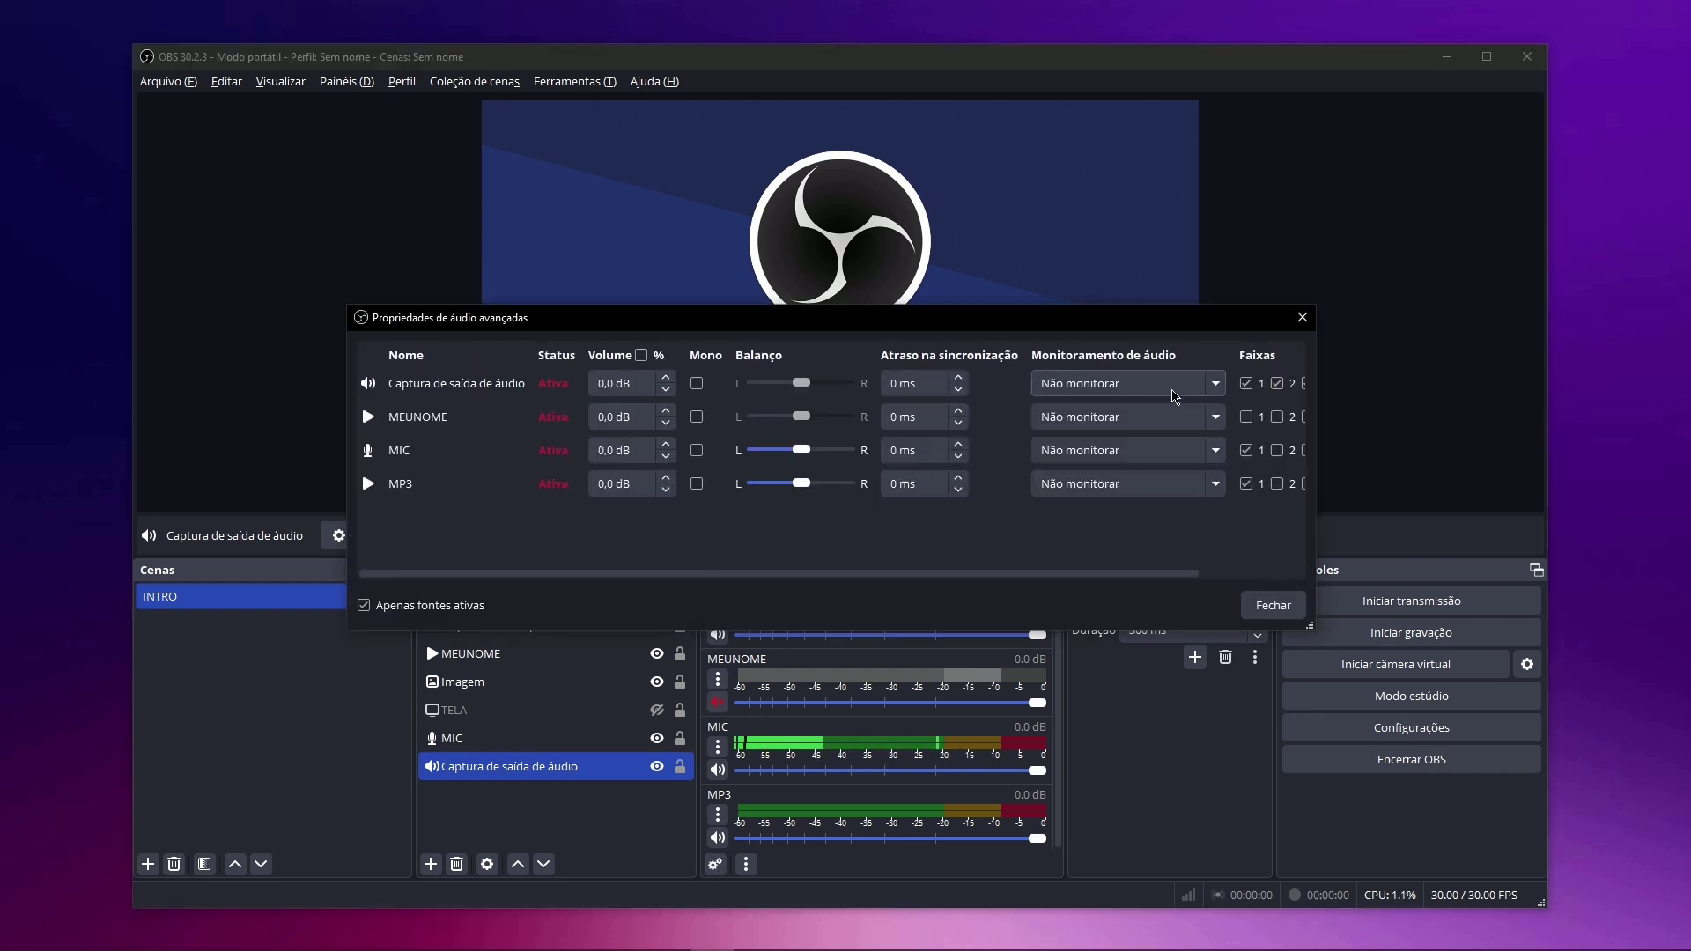
drag(1309, 626, 1461, 740)
drag(1210, 325, 1136, 293)
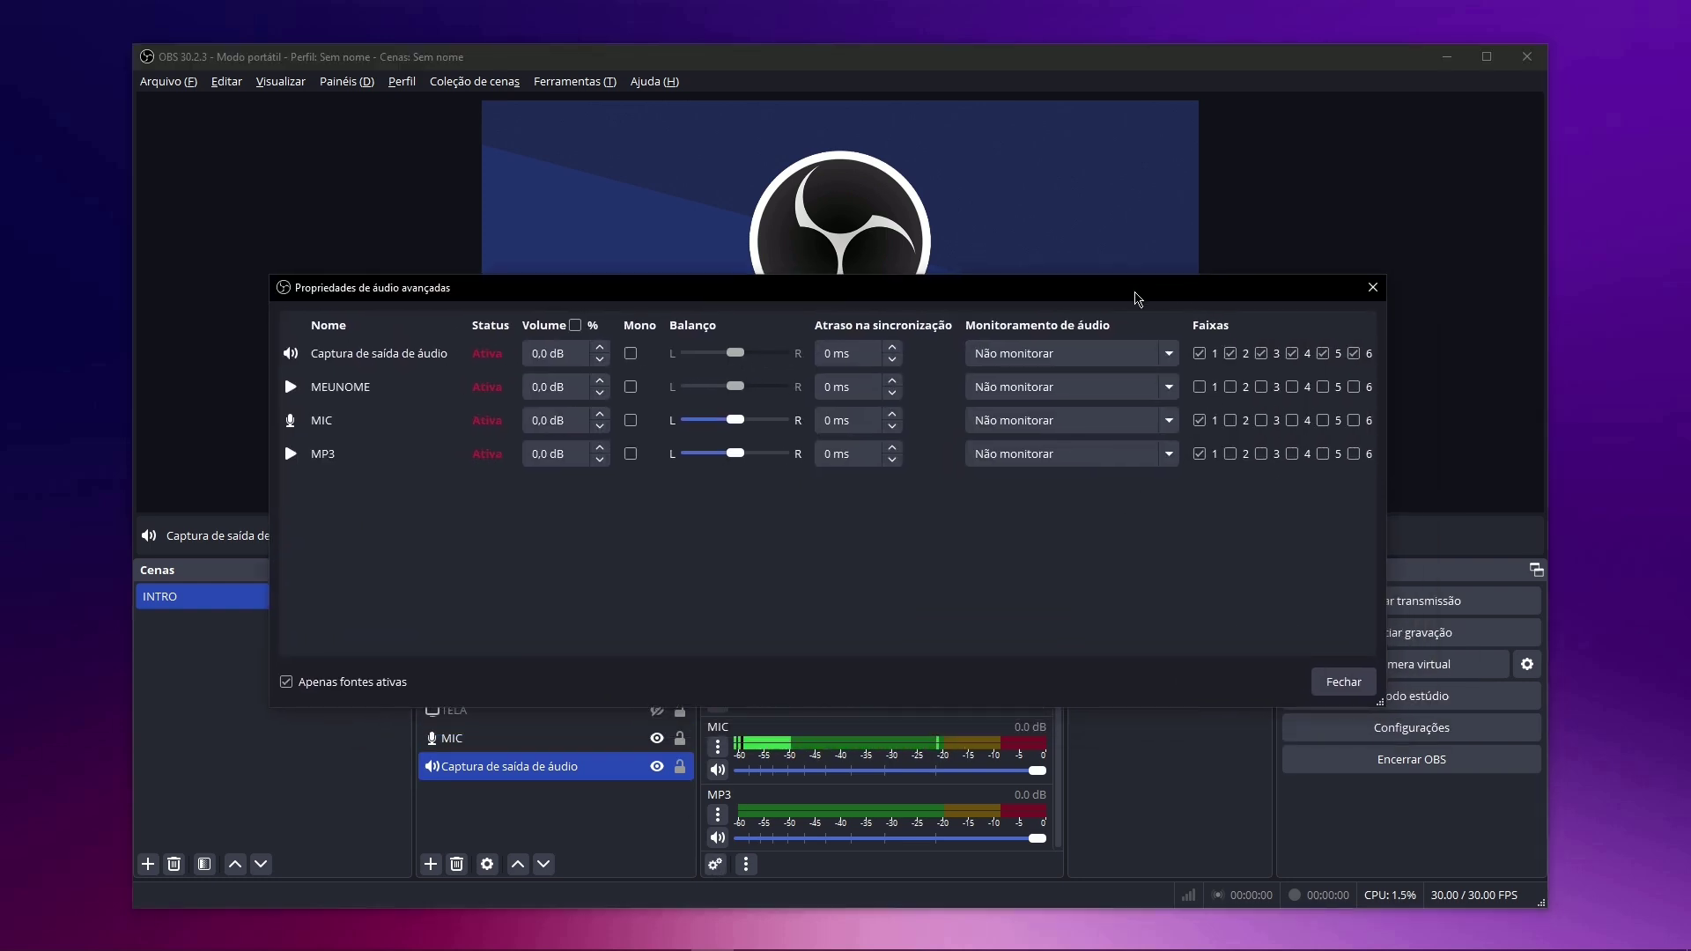
click(1214, 357)
click(1230, 353)
click(1261, 353)
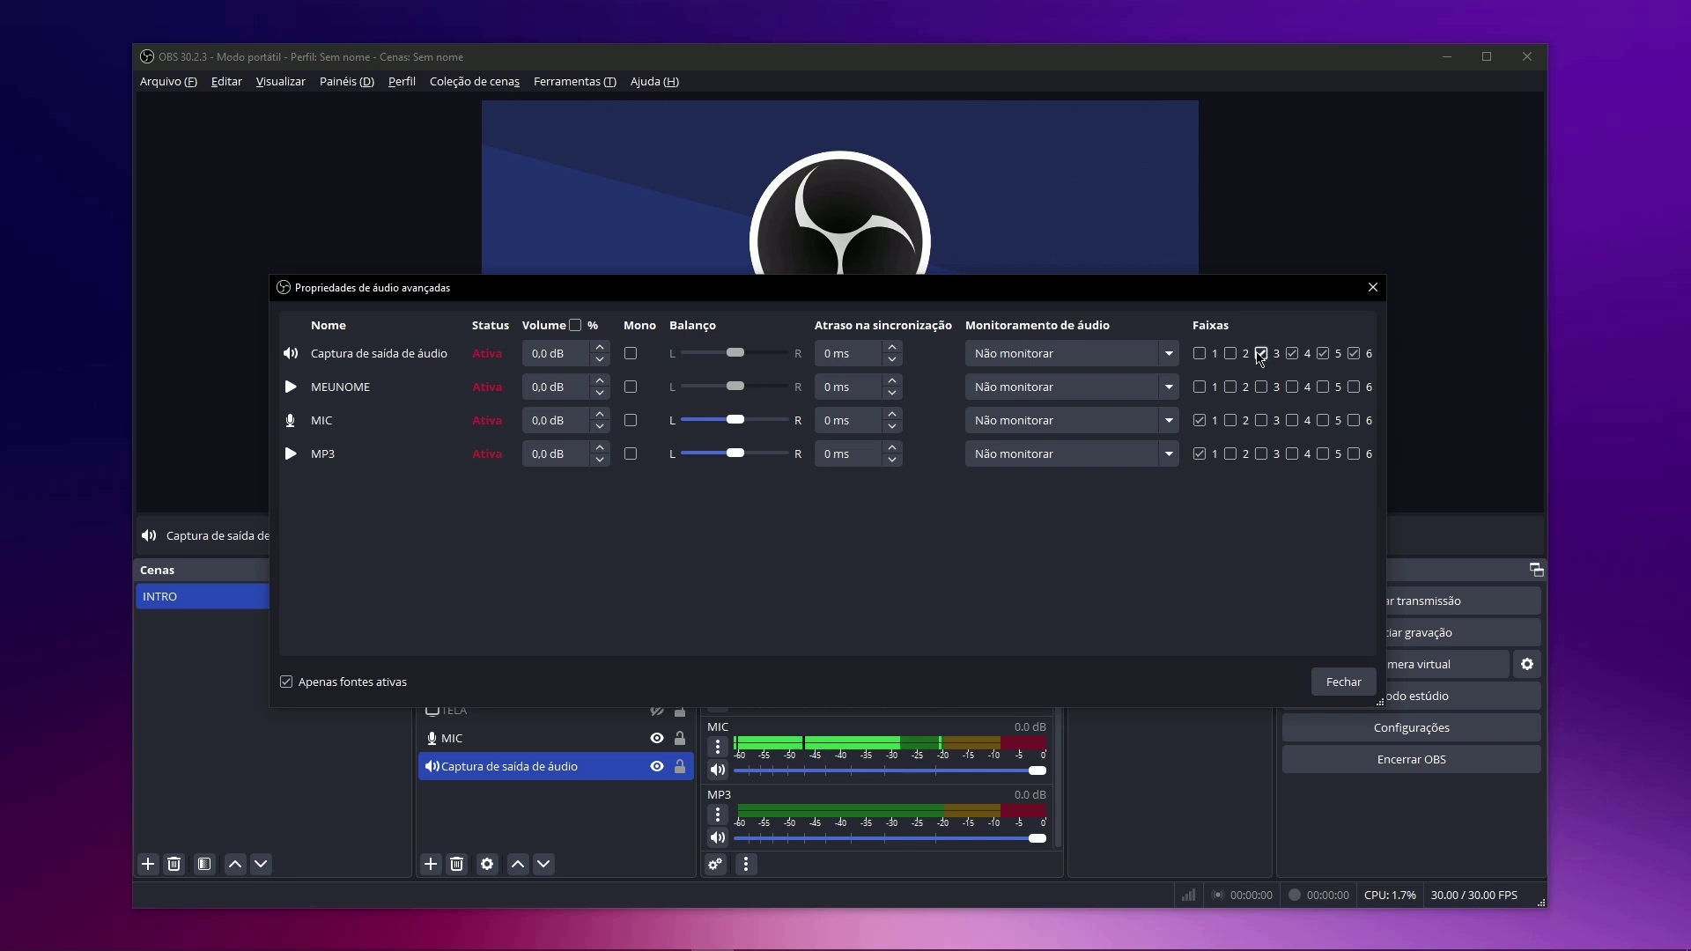
click(1293, 355)
click(1323, 354)
click(1353, 354)
click(1200, 354)
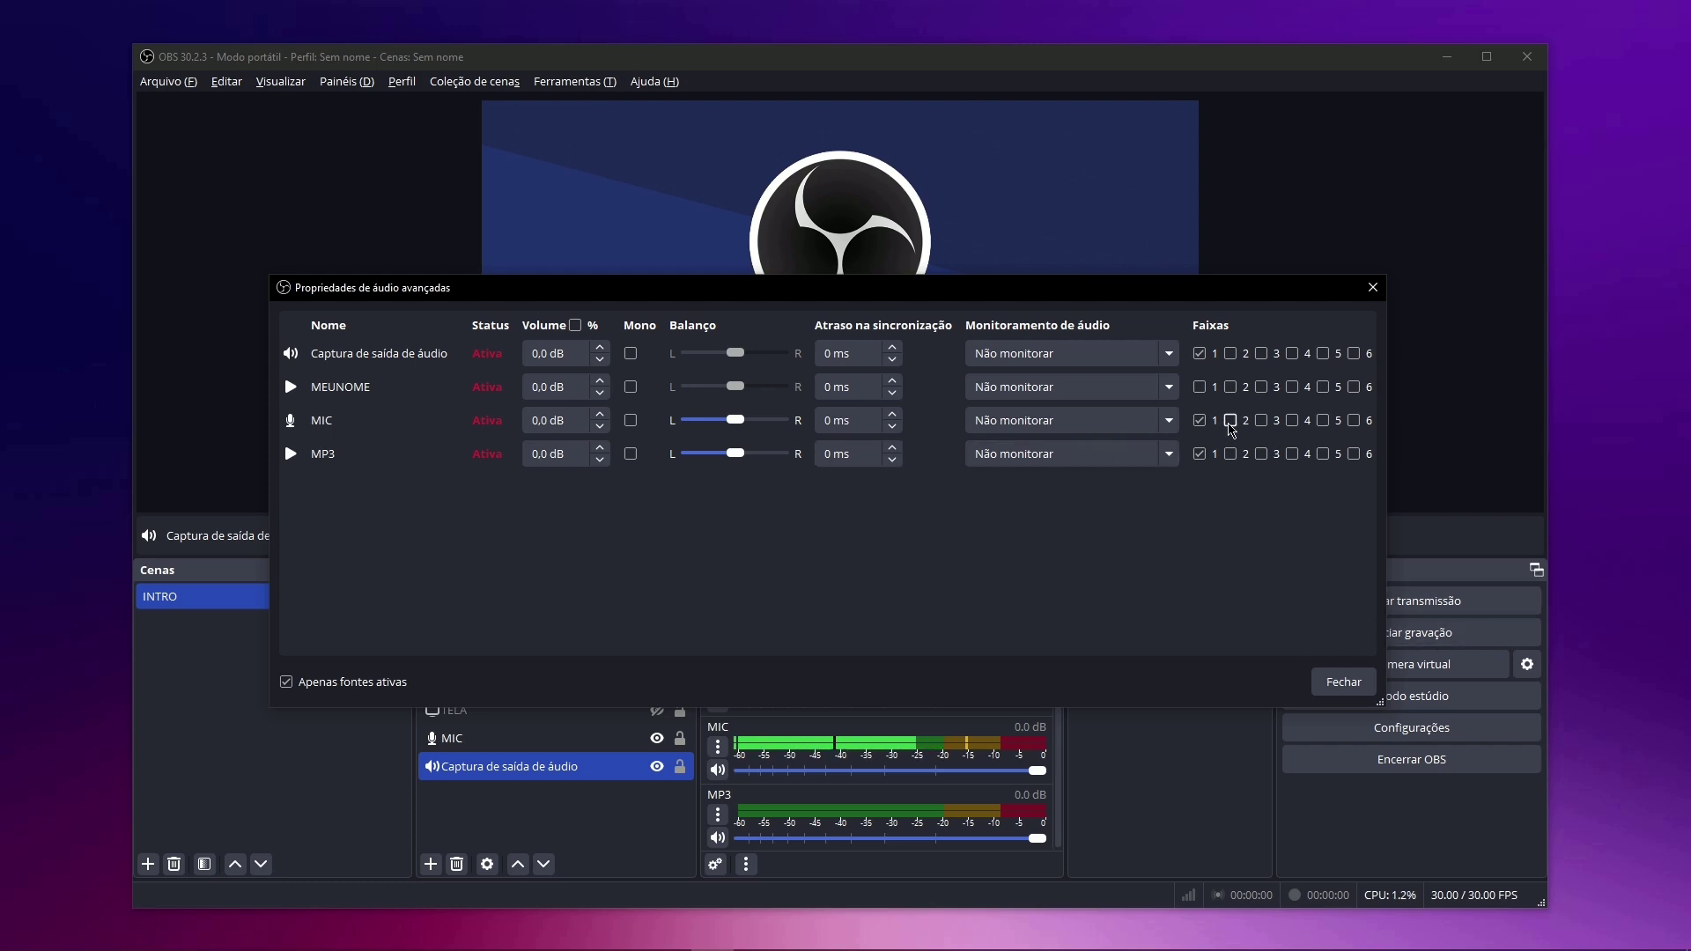
Additionally enable track 2 for MIC, track 3 for MP3 and track 4 for Captura de saída de áudio, and close the advanced audio properties.
click(1231, 423)
click(1264, 455)
click(1305, 359)
click(1342, 682)
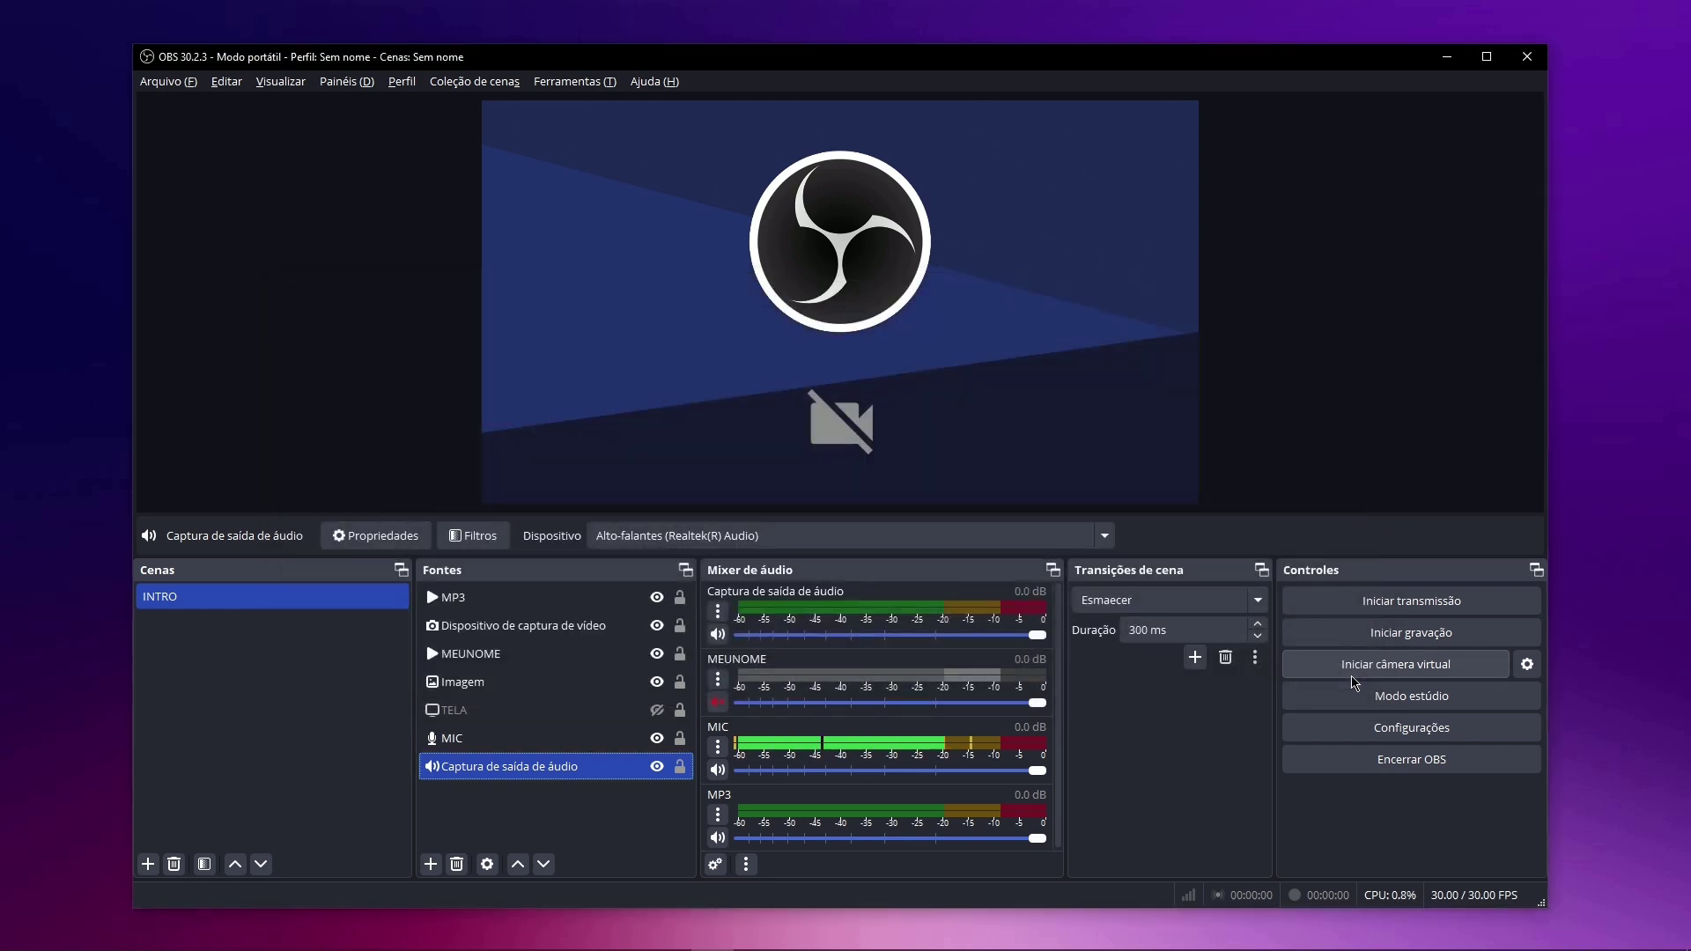
click(715, 864)
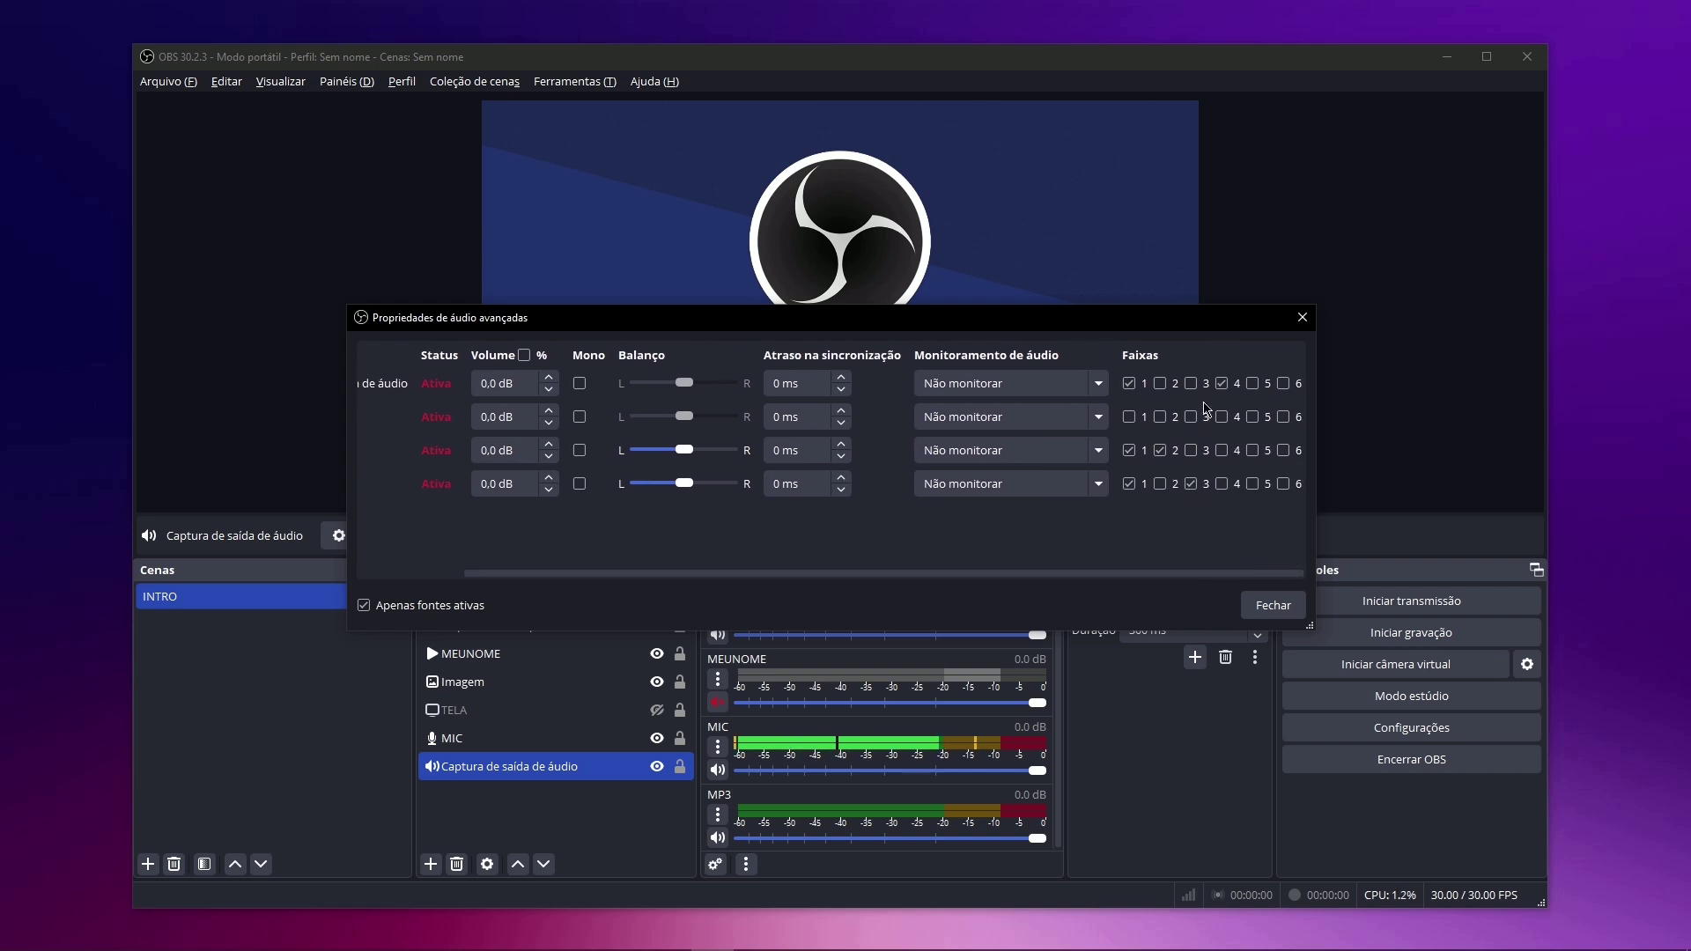
key(Escape)
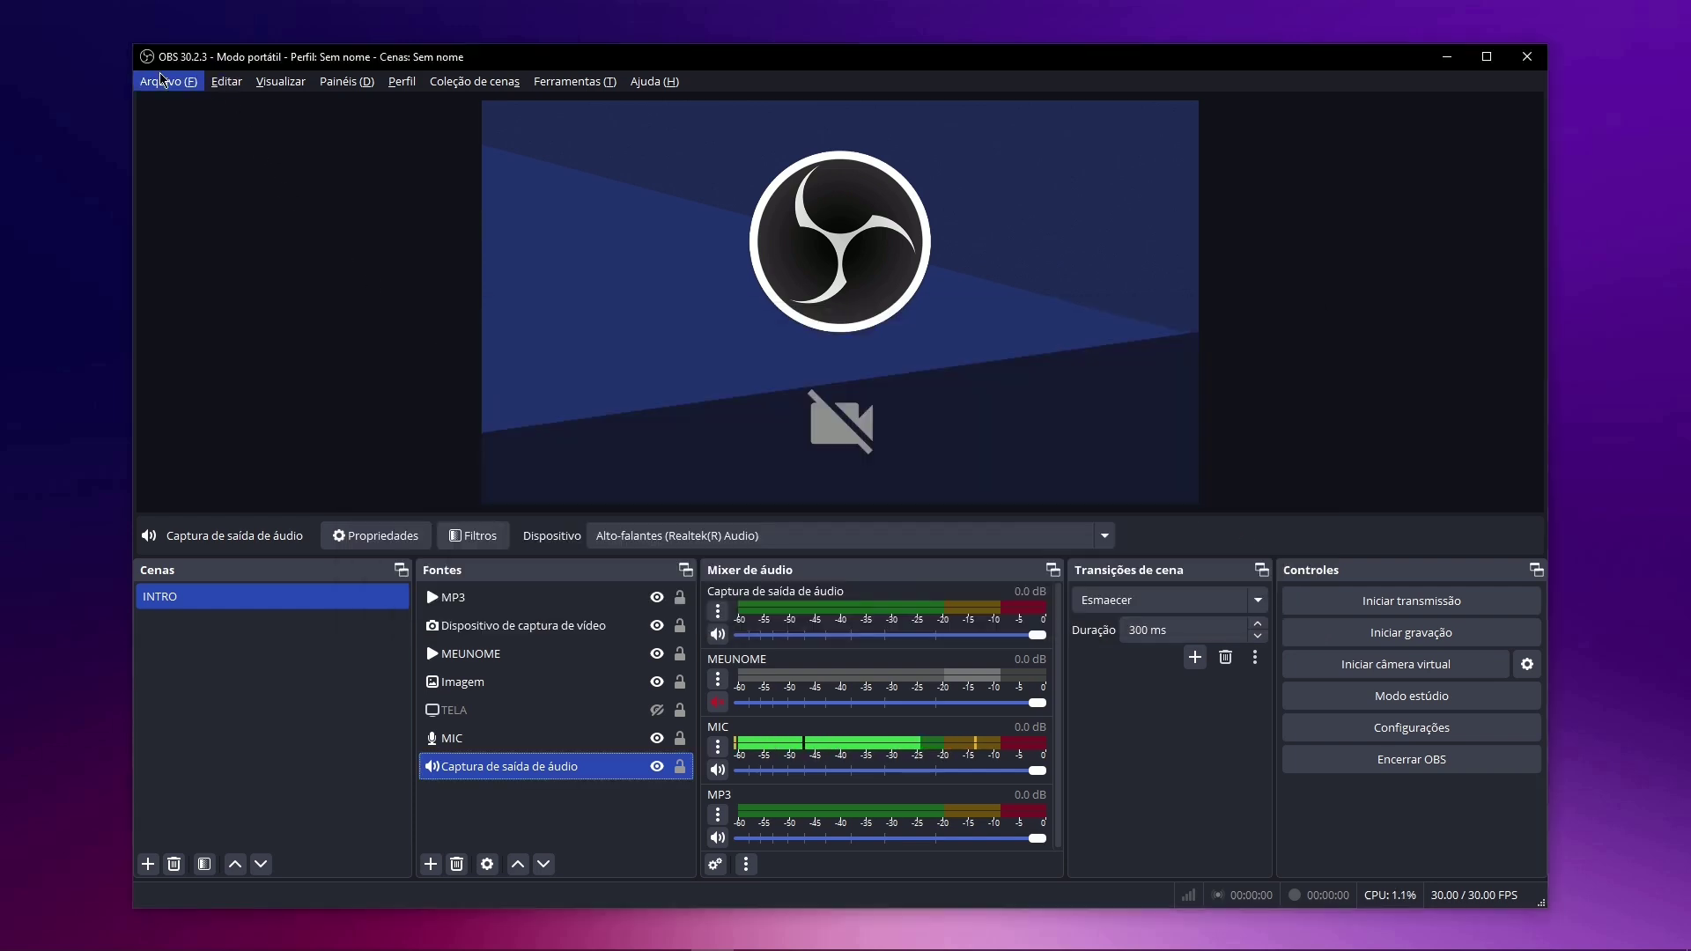
In the output settings, choose audio track 1 for streaming.
click(161, 80)
click(187, 160)
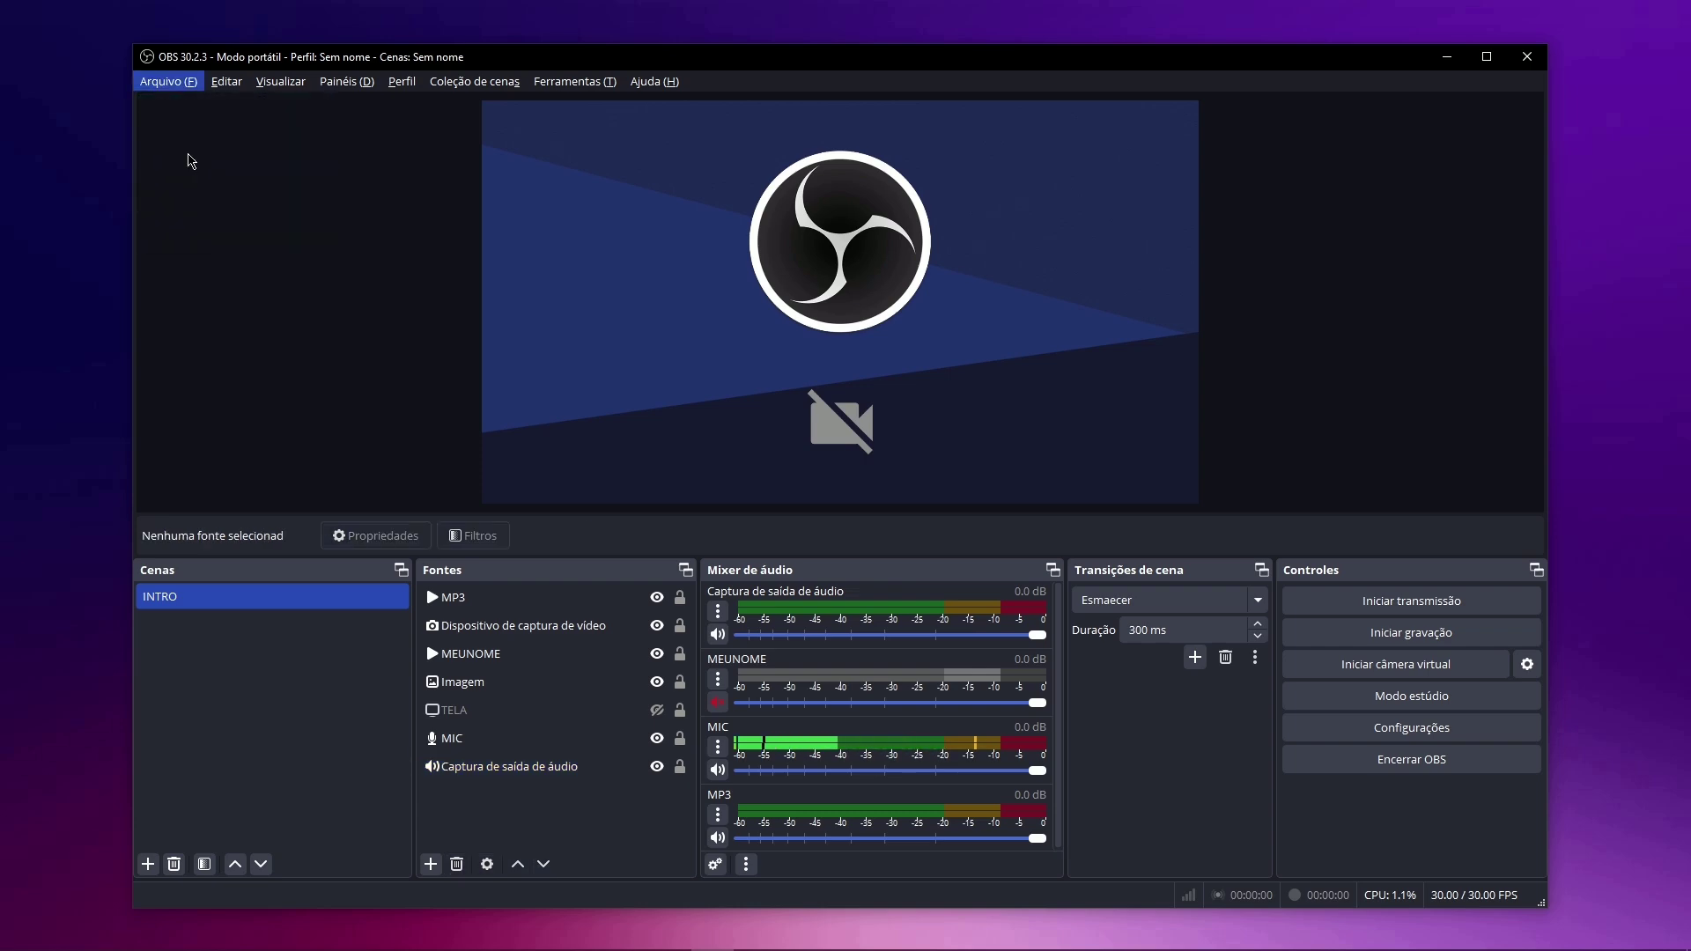
click(493, 276)
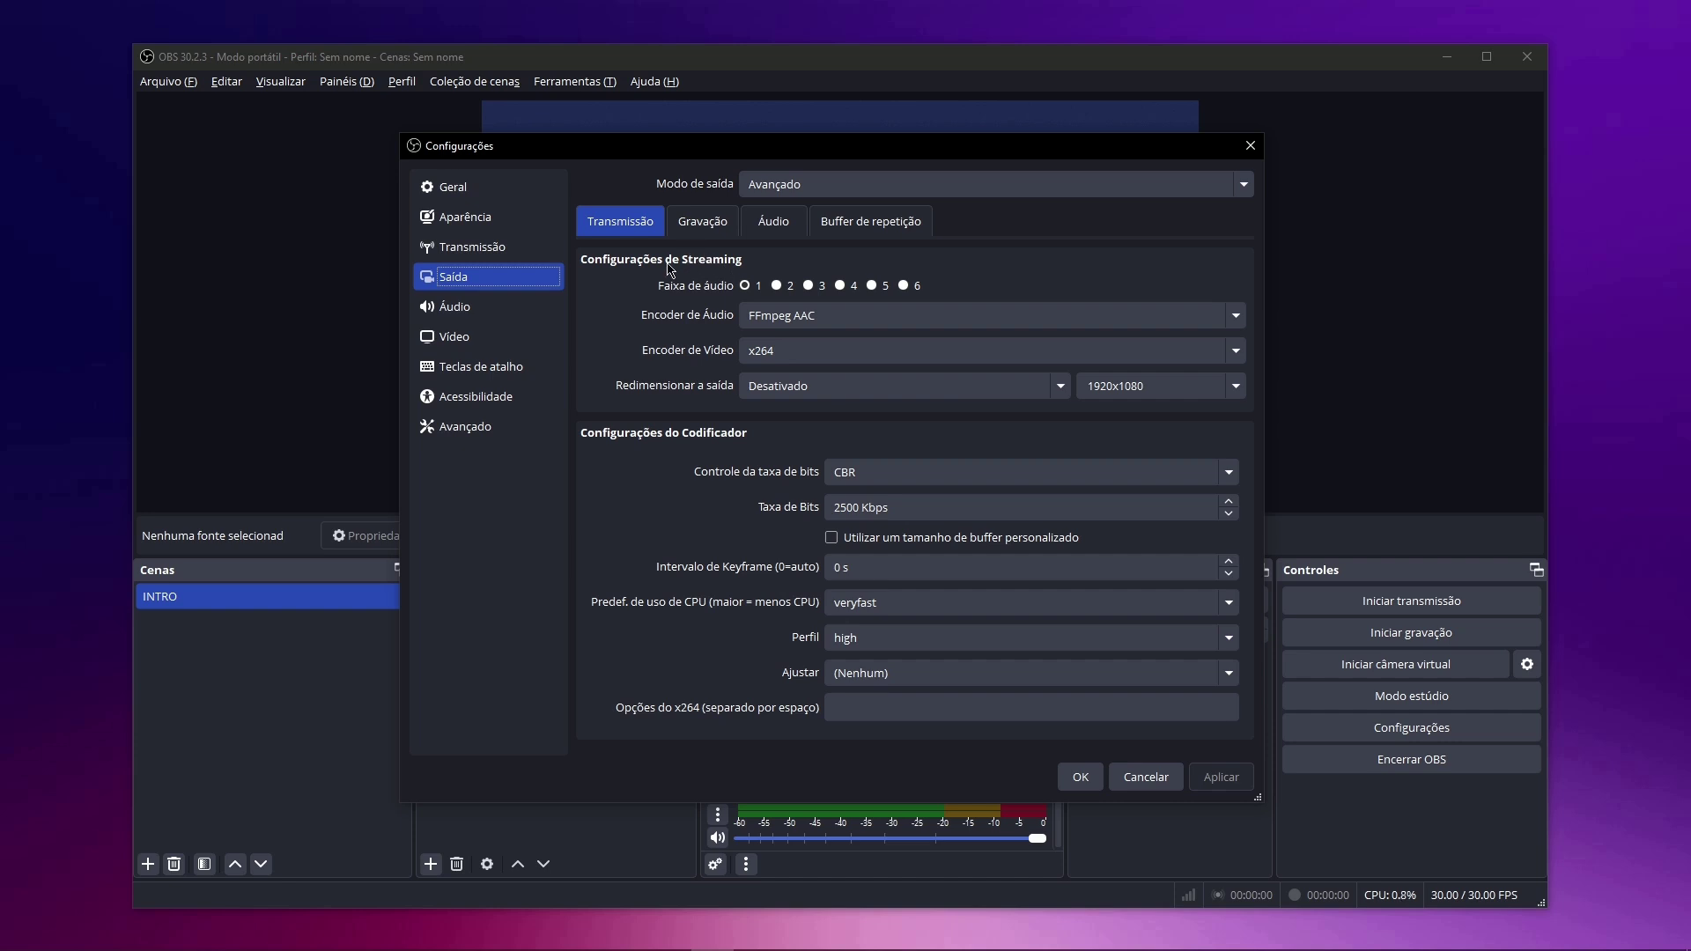
click(744, 287)
In the recording output settings, disable audio track 1, enable tracks 2, 3 and 4, and confirm the settings.
click(722, 222)
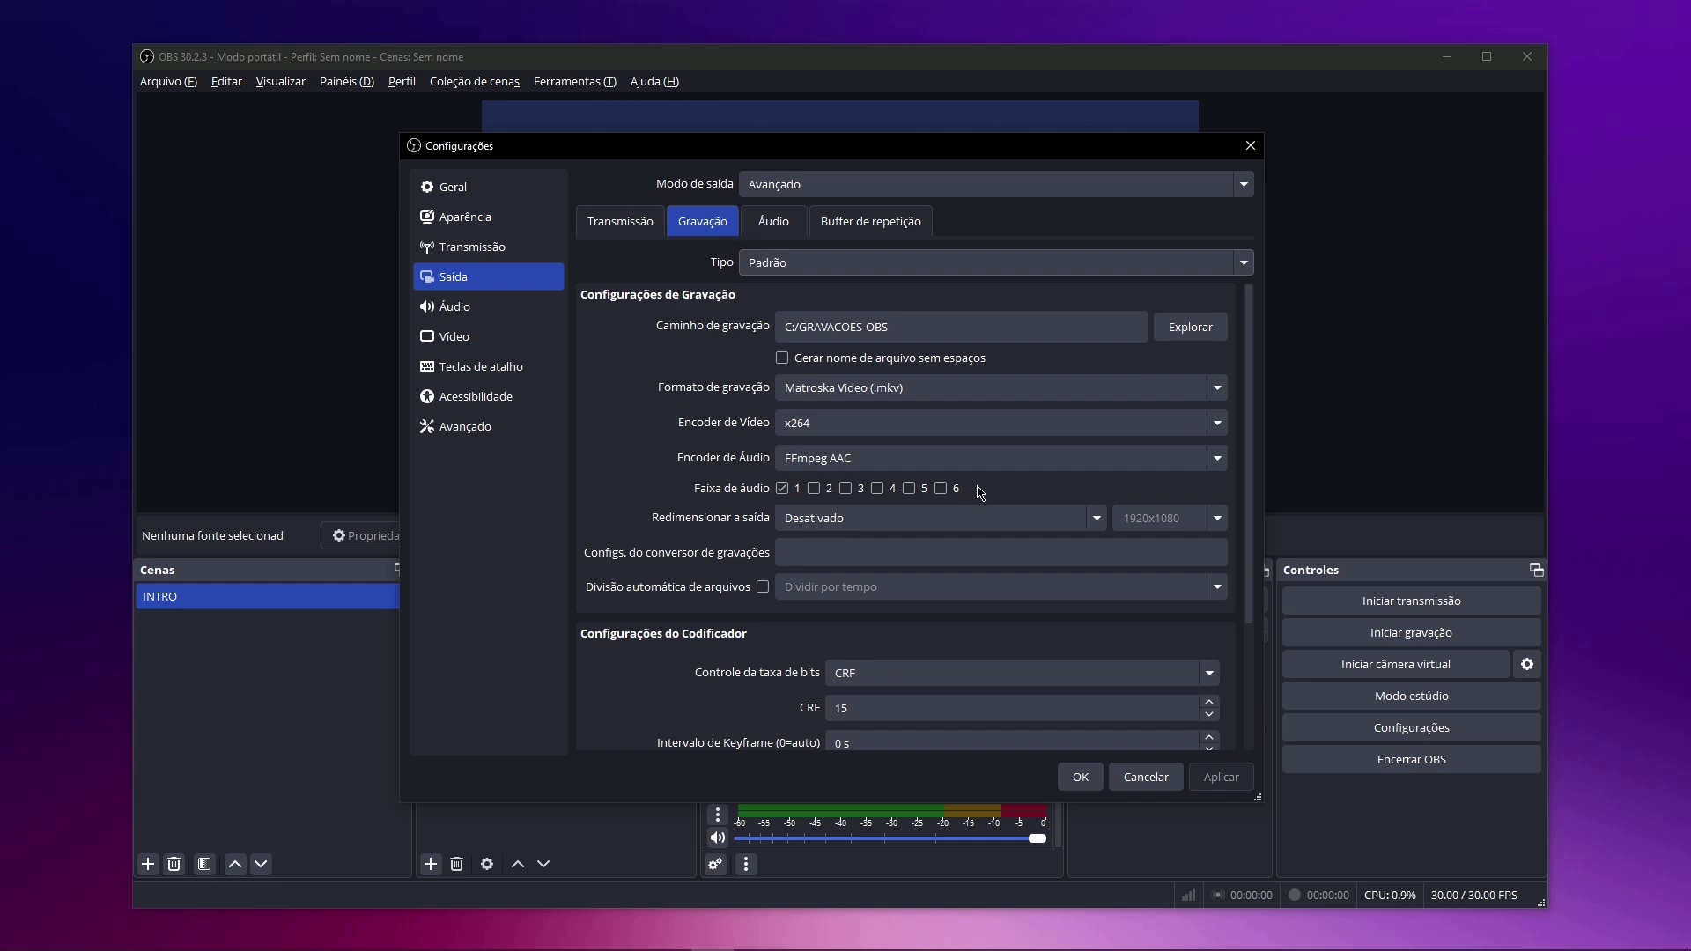
click(782, 489)
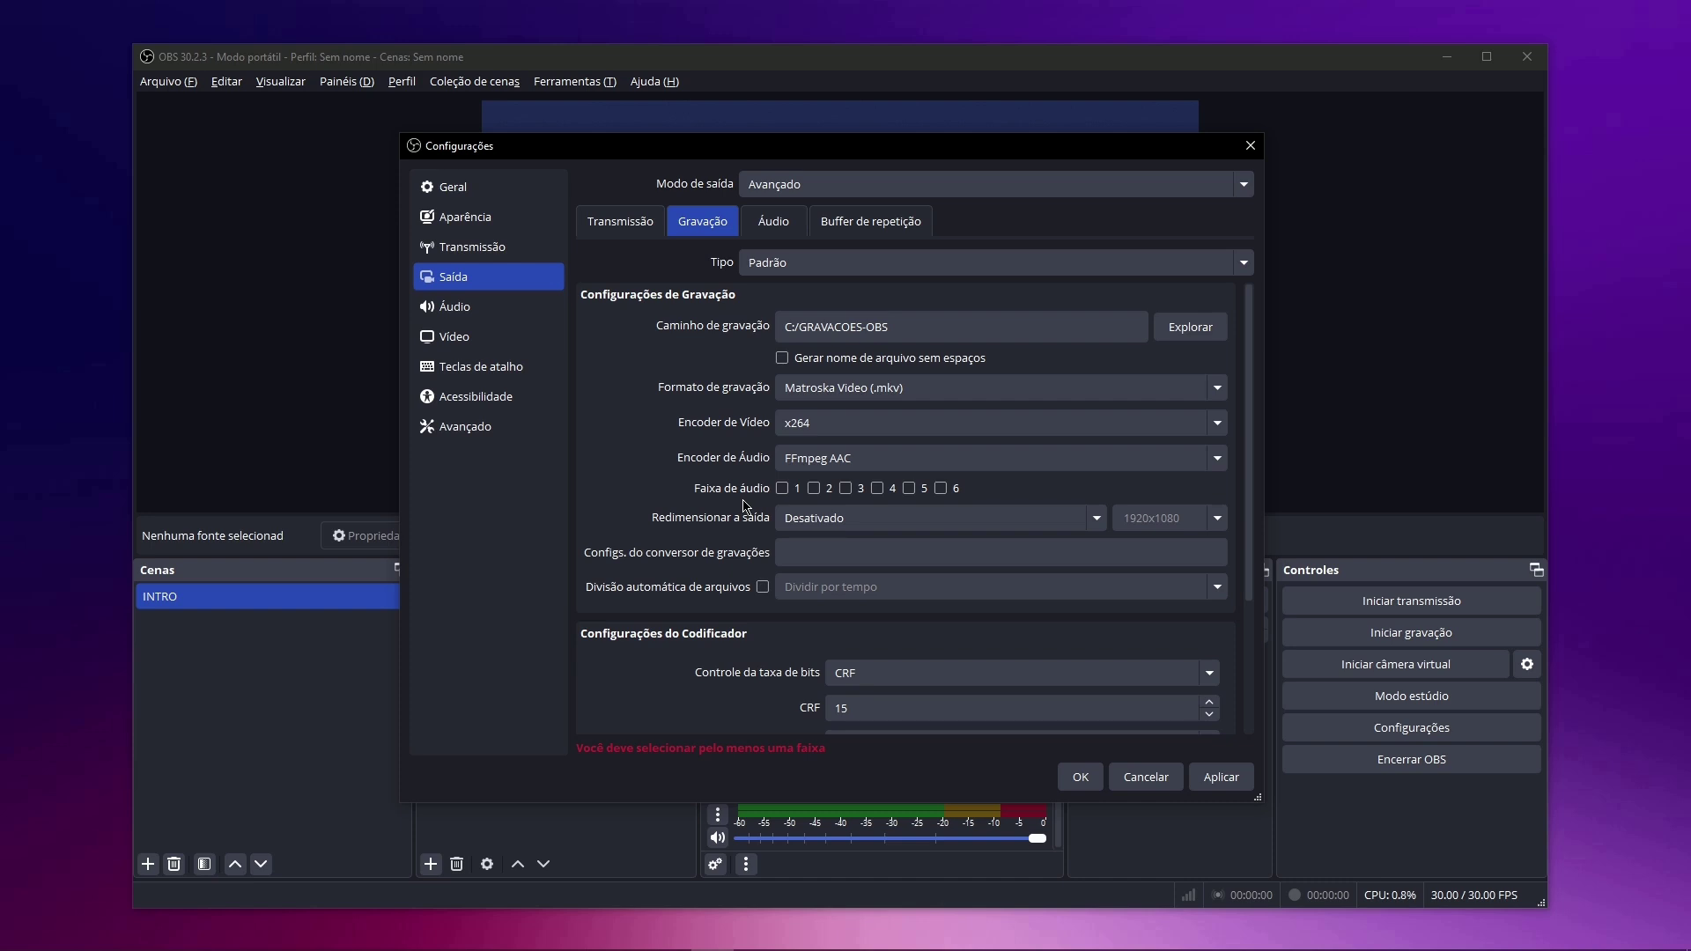
click(815, 488)
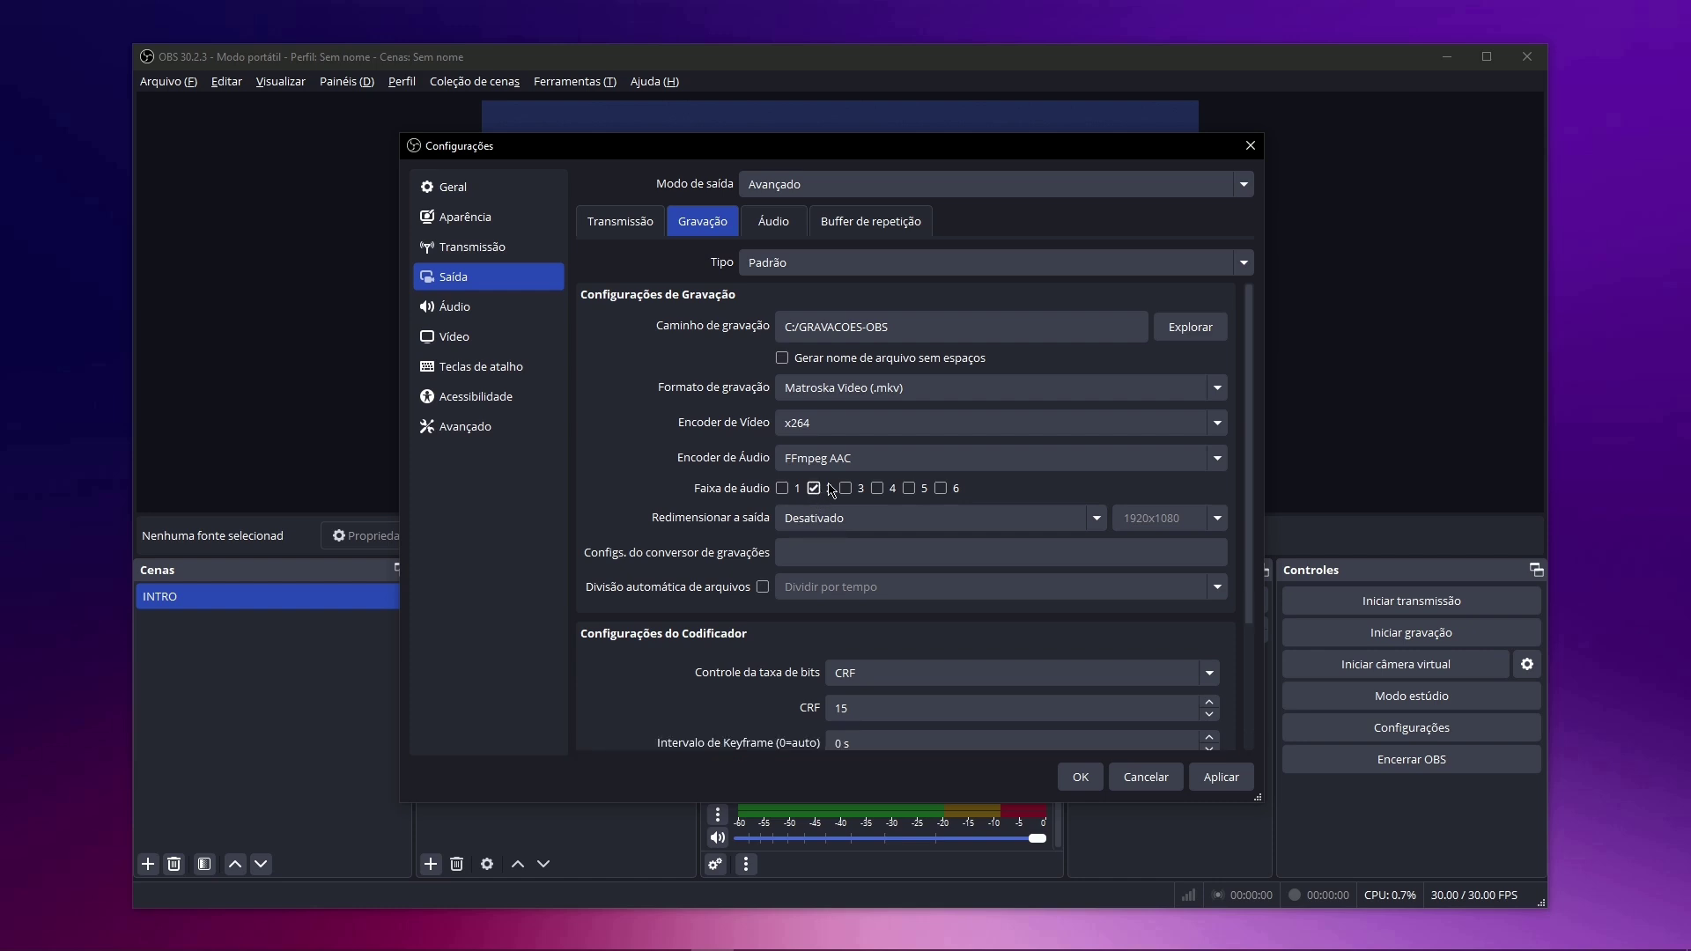
click(846, 489)
click(877, 489)
click(1218, 777)
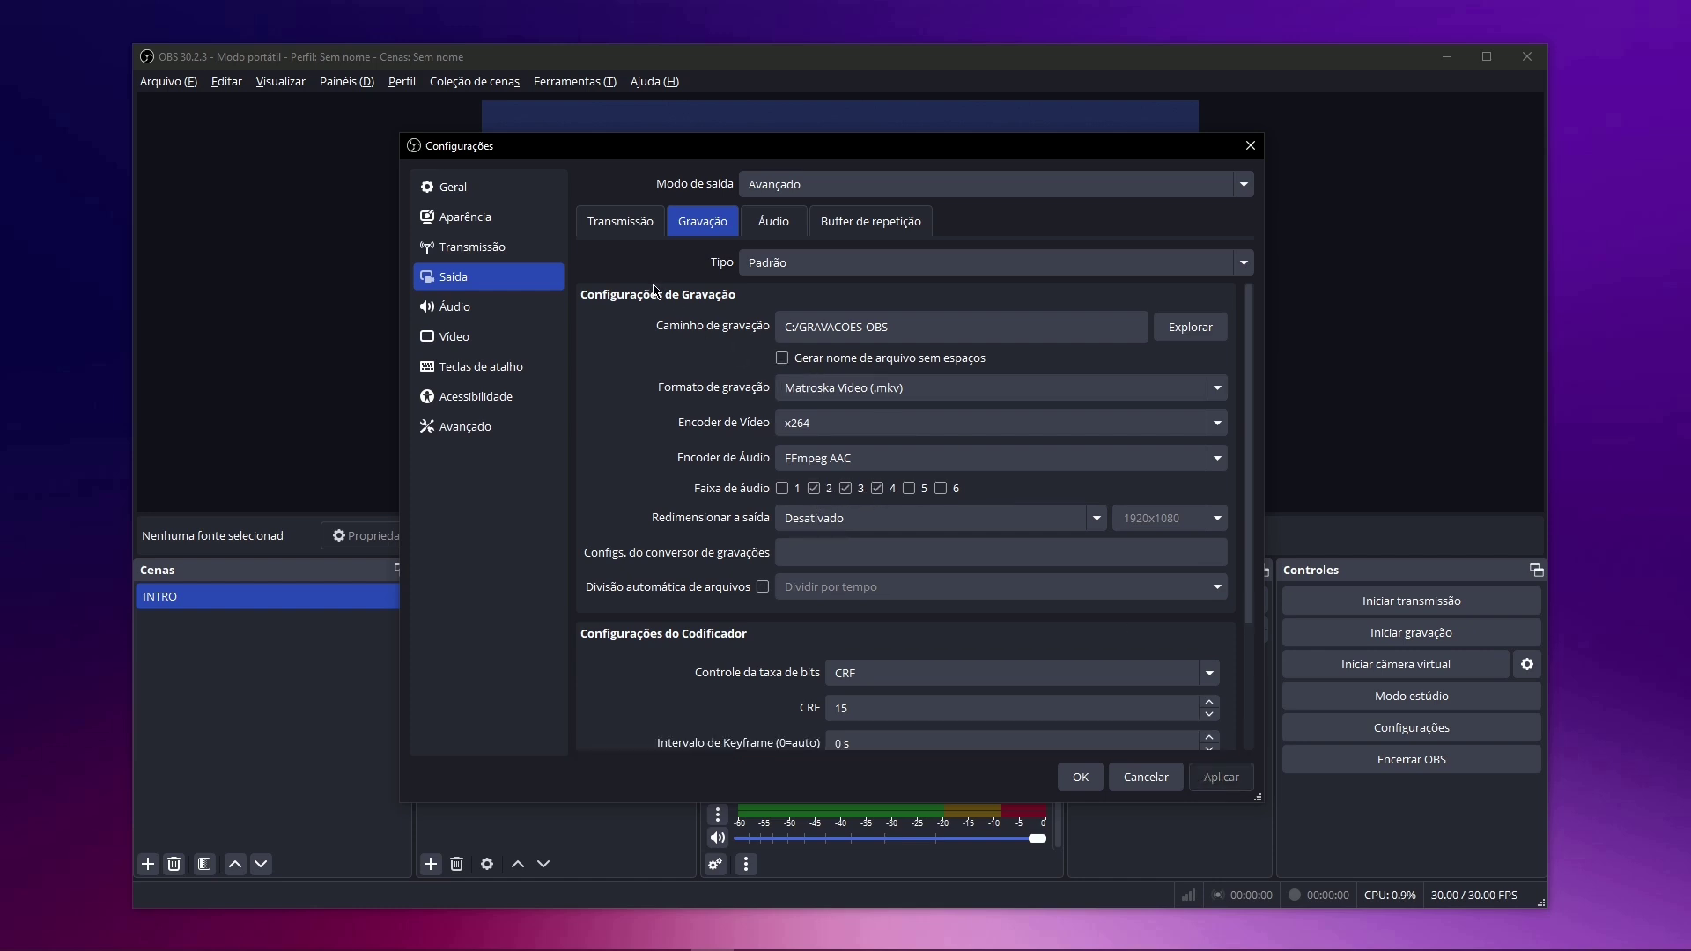
click(615, 227)
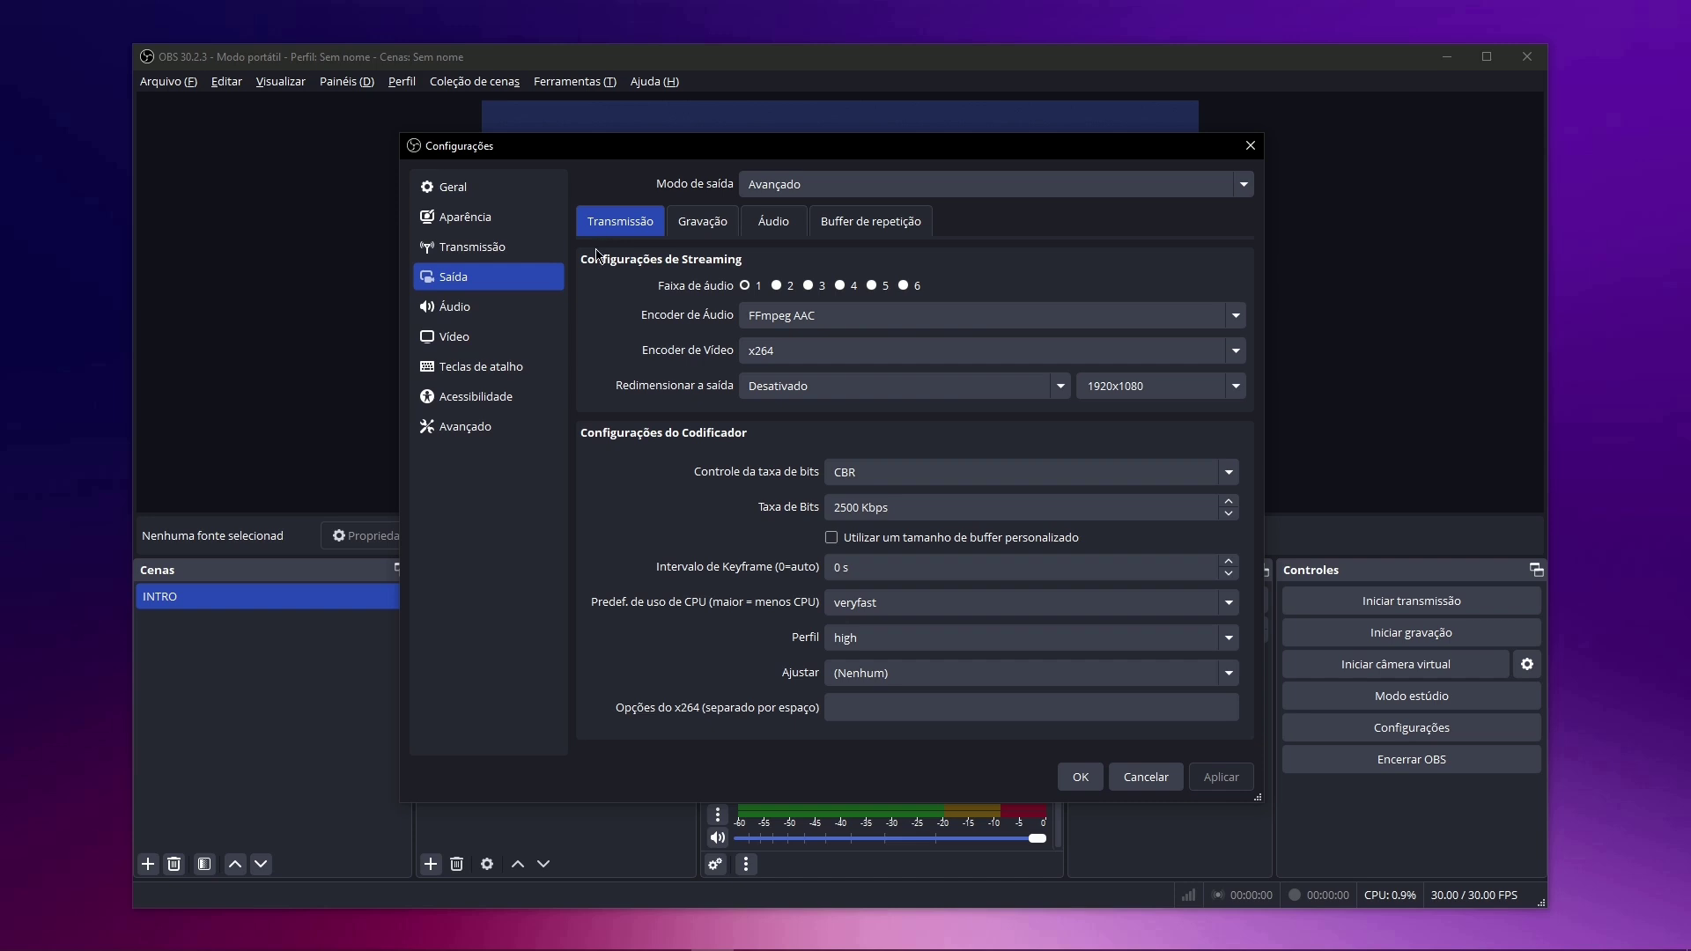
click(699, 233)
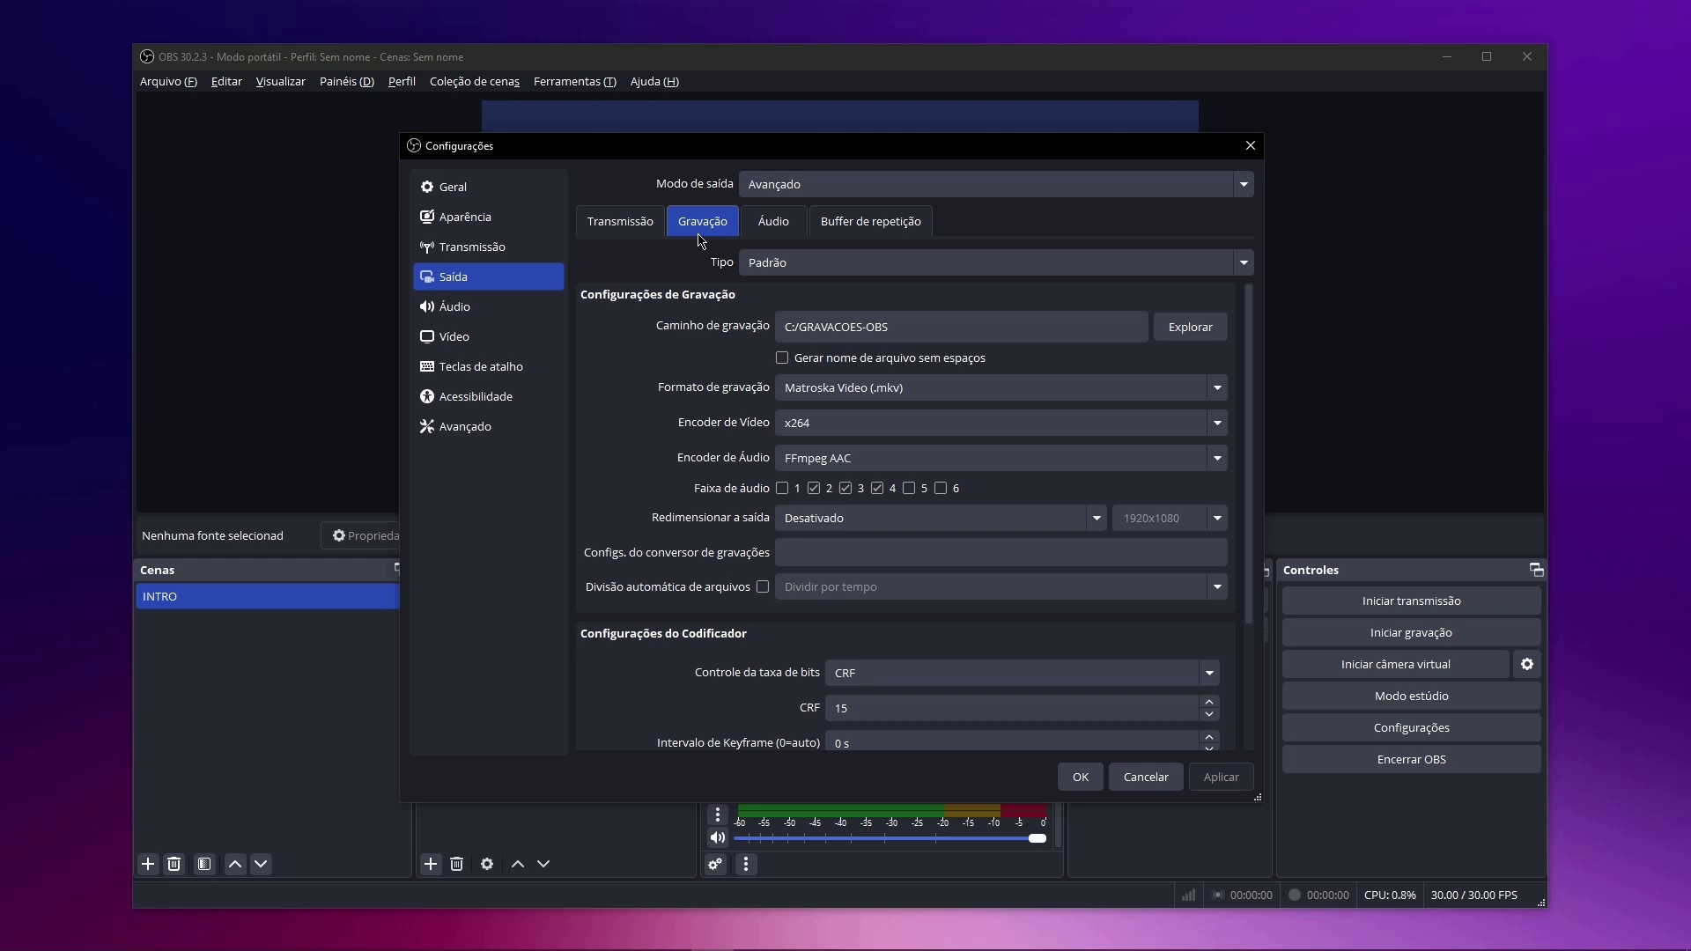
click(1078, 776)
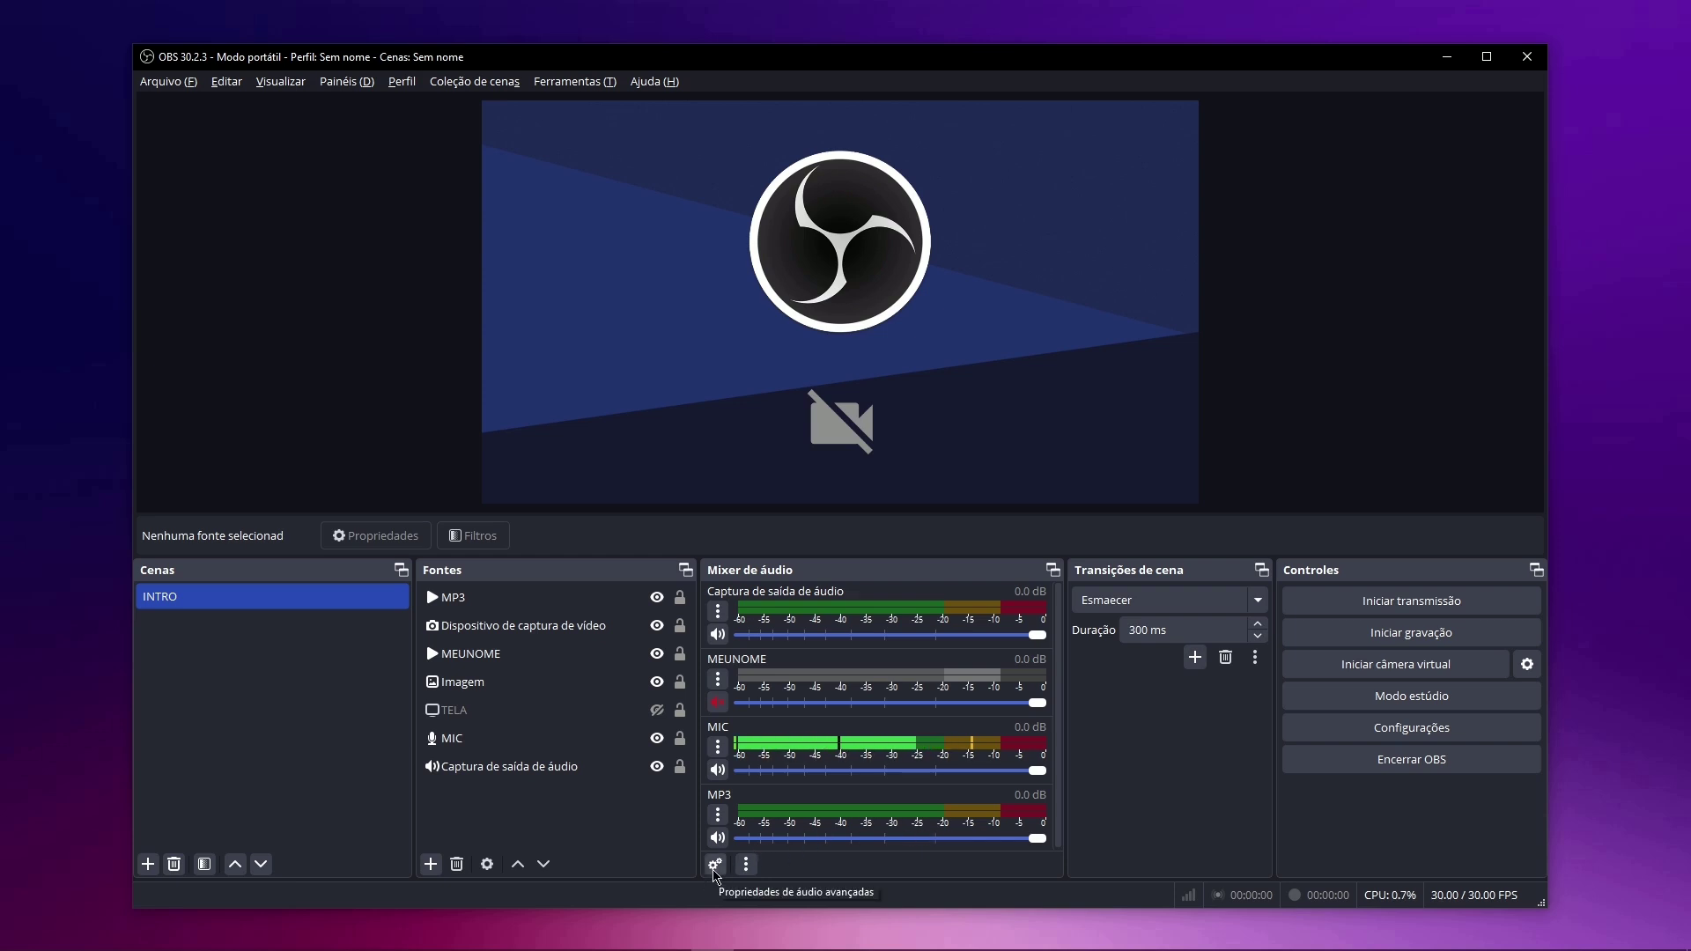
In the advanced audio properties, set MIC's sync delay to 250 ms and close the dialog.
click(715, 865)
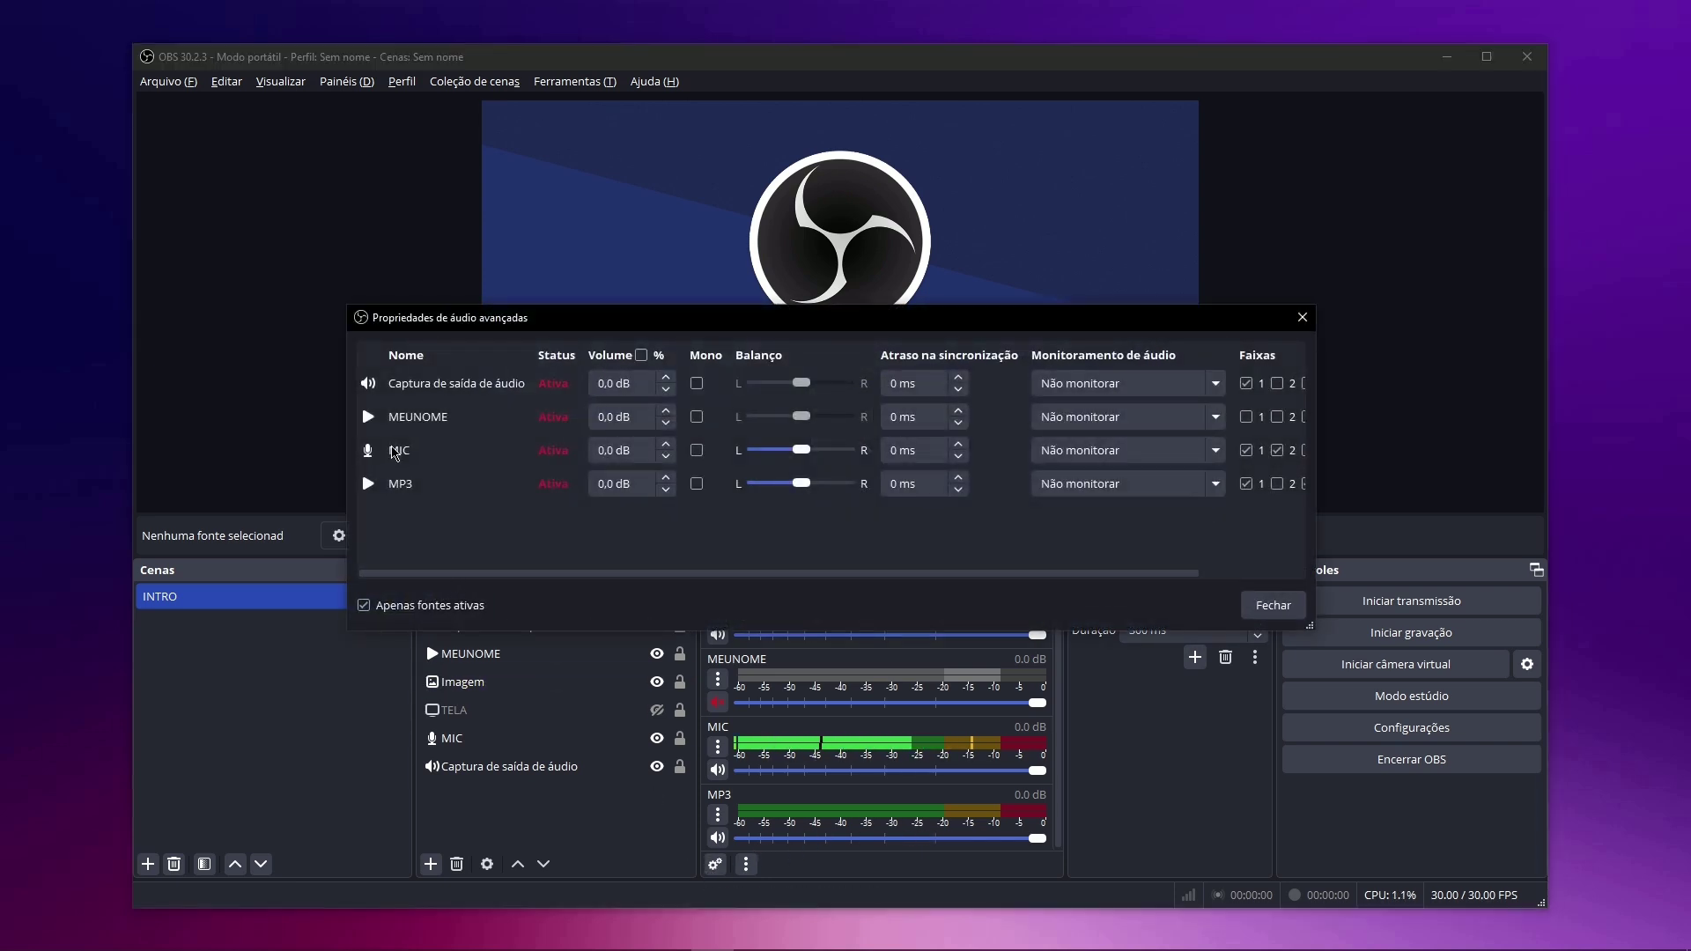
double_click(901, 452)
text(2)
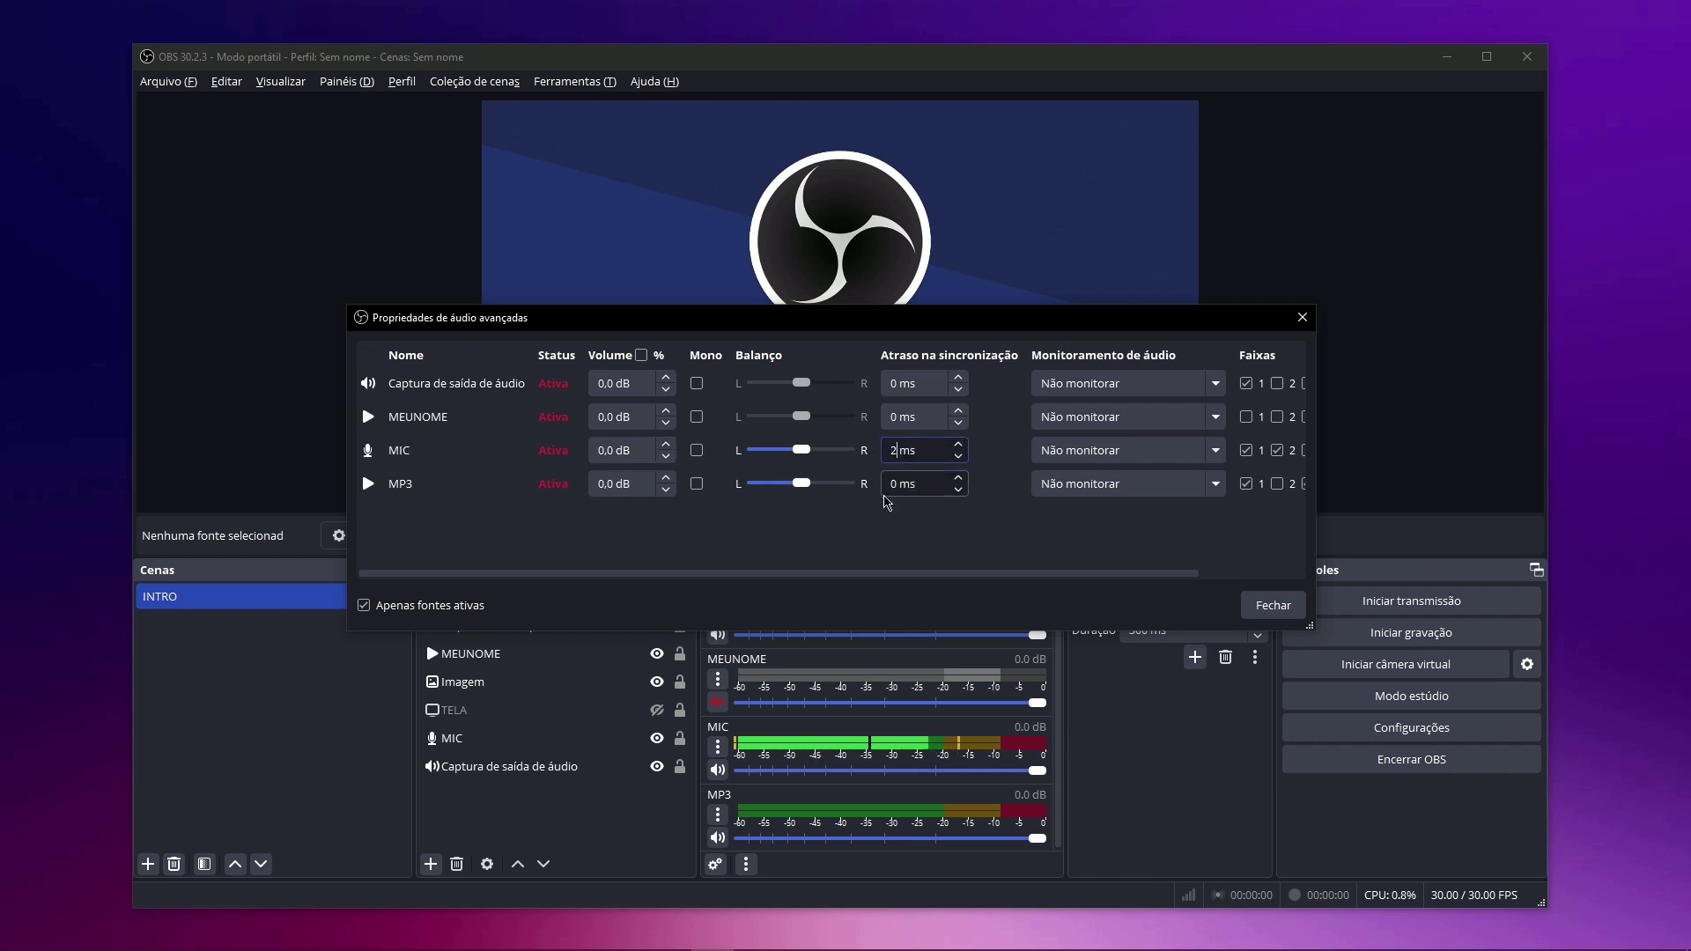
text(50)
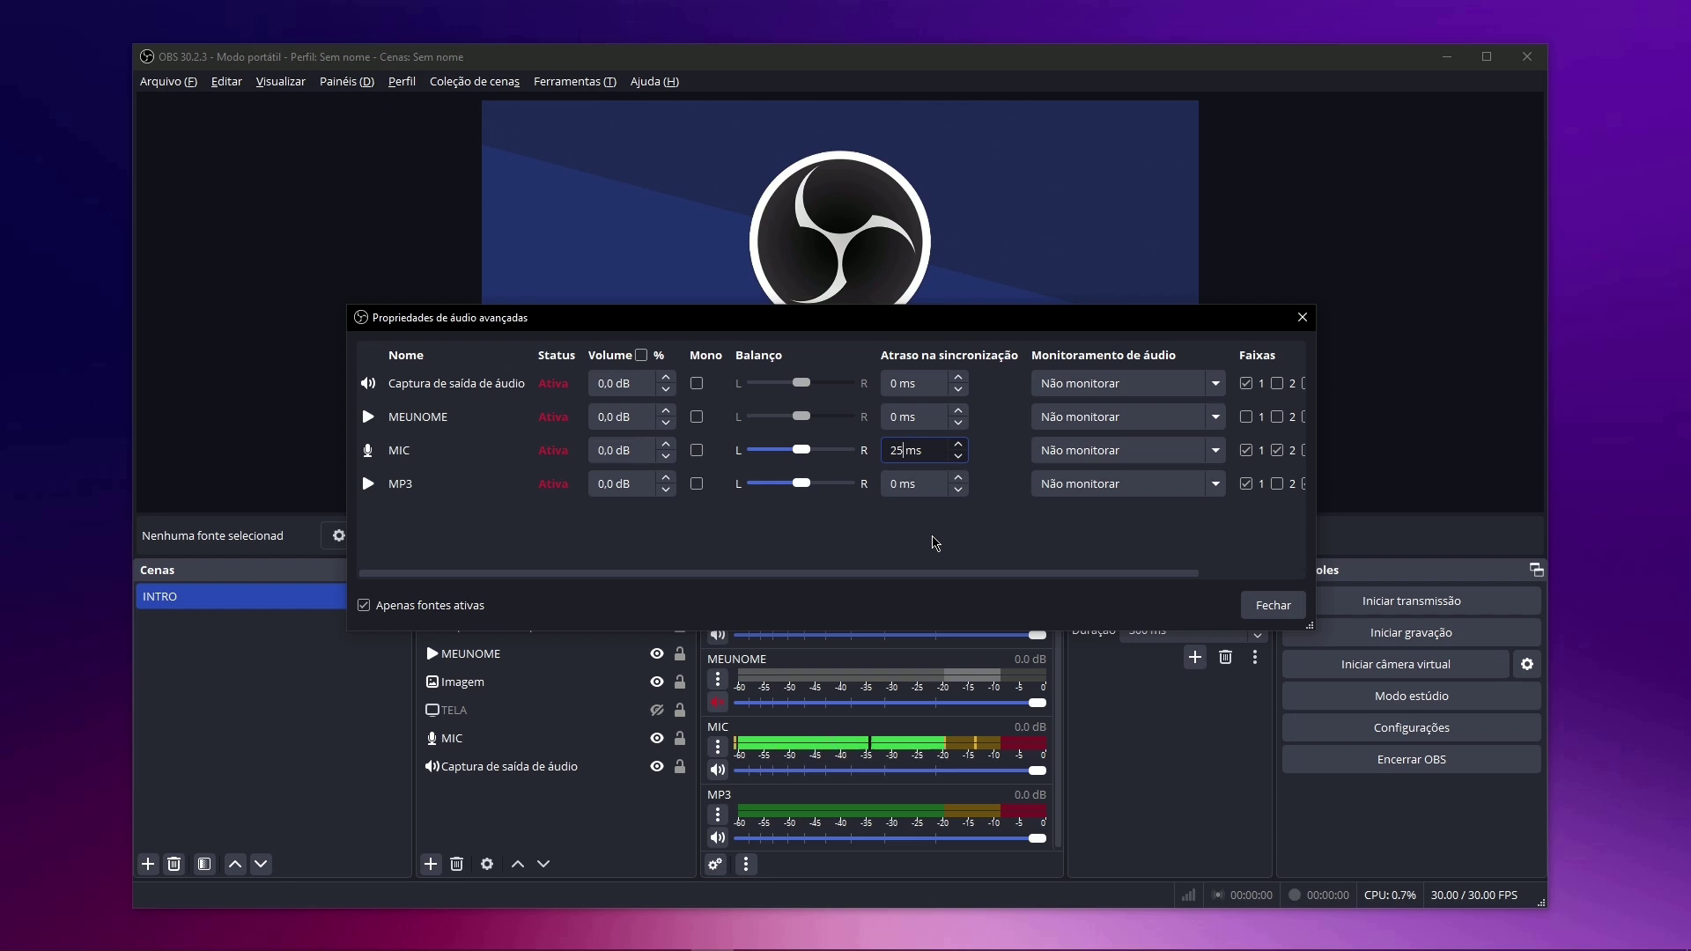
key(BackSpace)
key(BackSpace)
text(48)
key(BackSpace)
key(BackSpace)
text(51)
key(BackSpace)
text(0)
click(1268, 612)
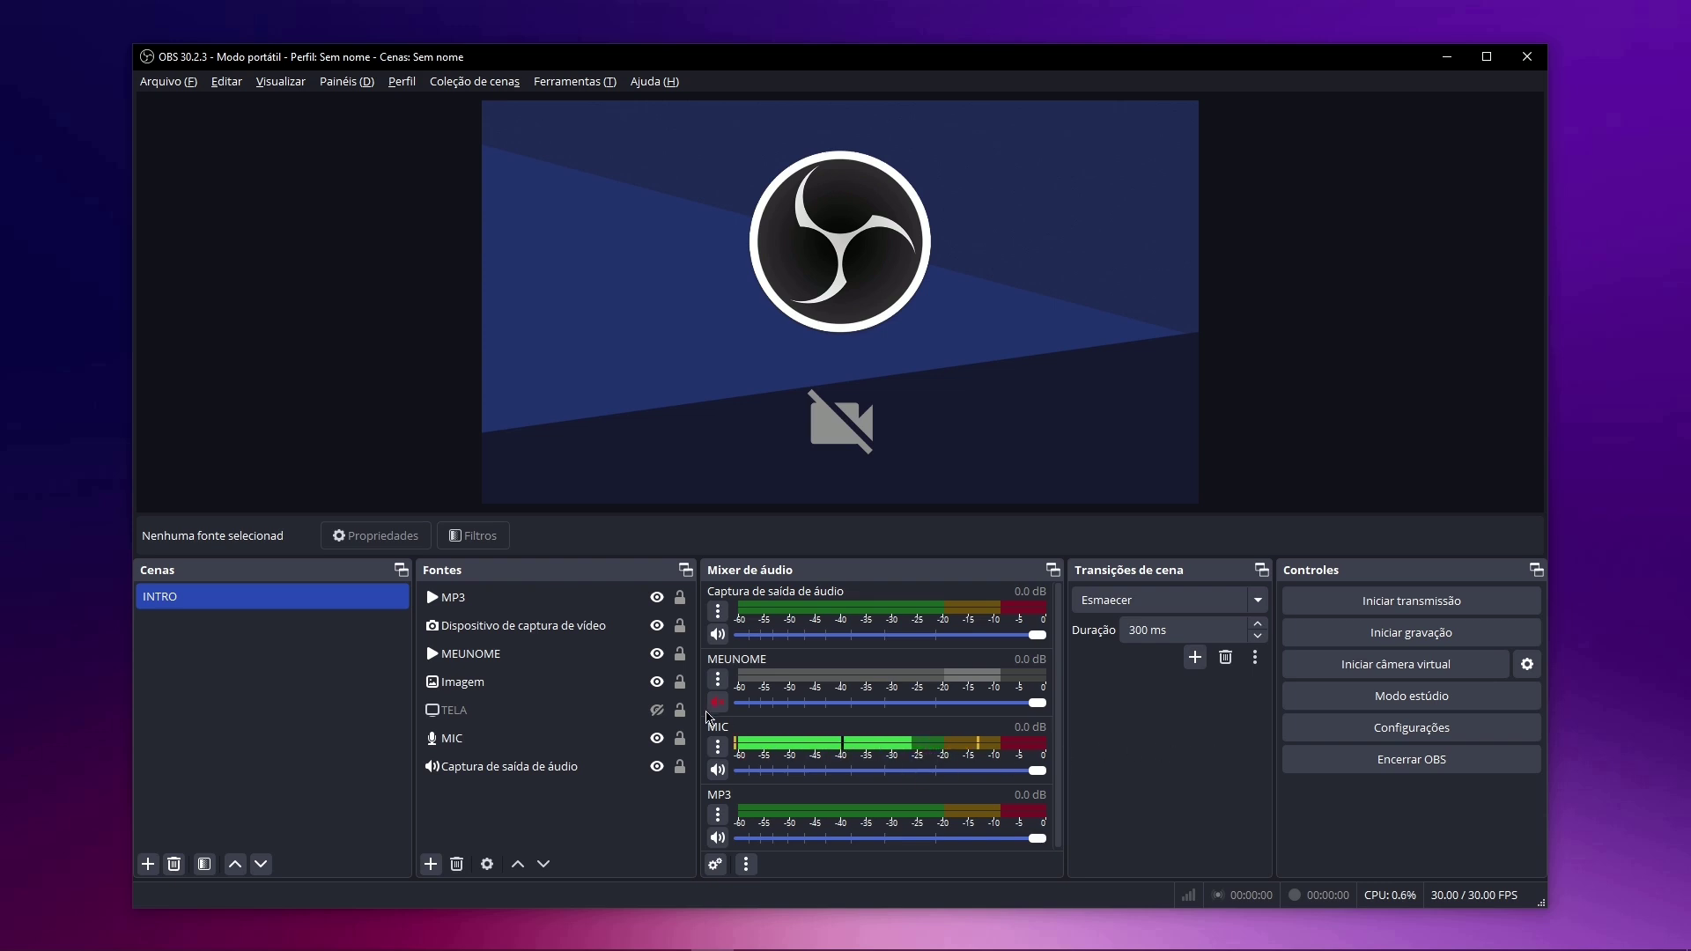
Move the Imagem source to the start of the source order, above MP3, and toggle its visibility off and on.
click(582, 628)
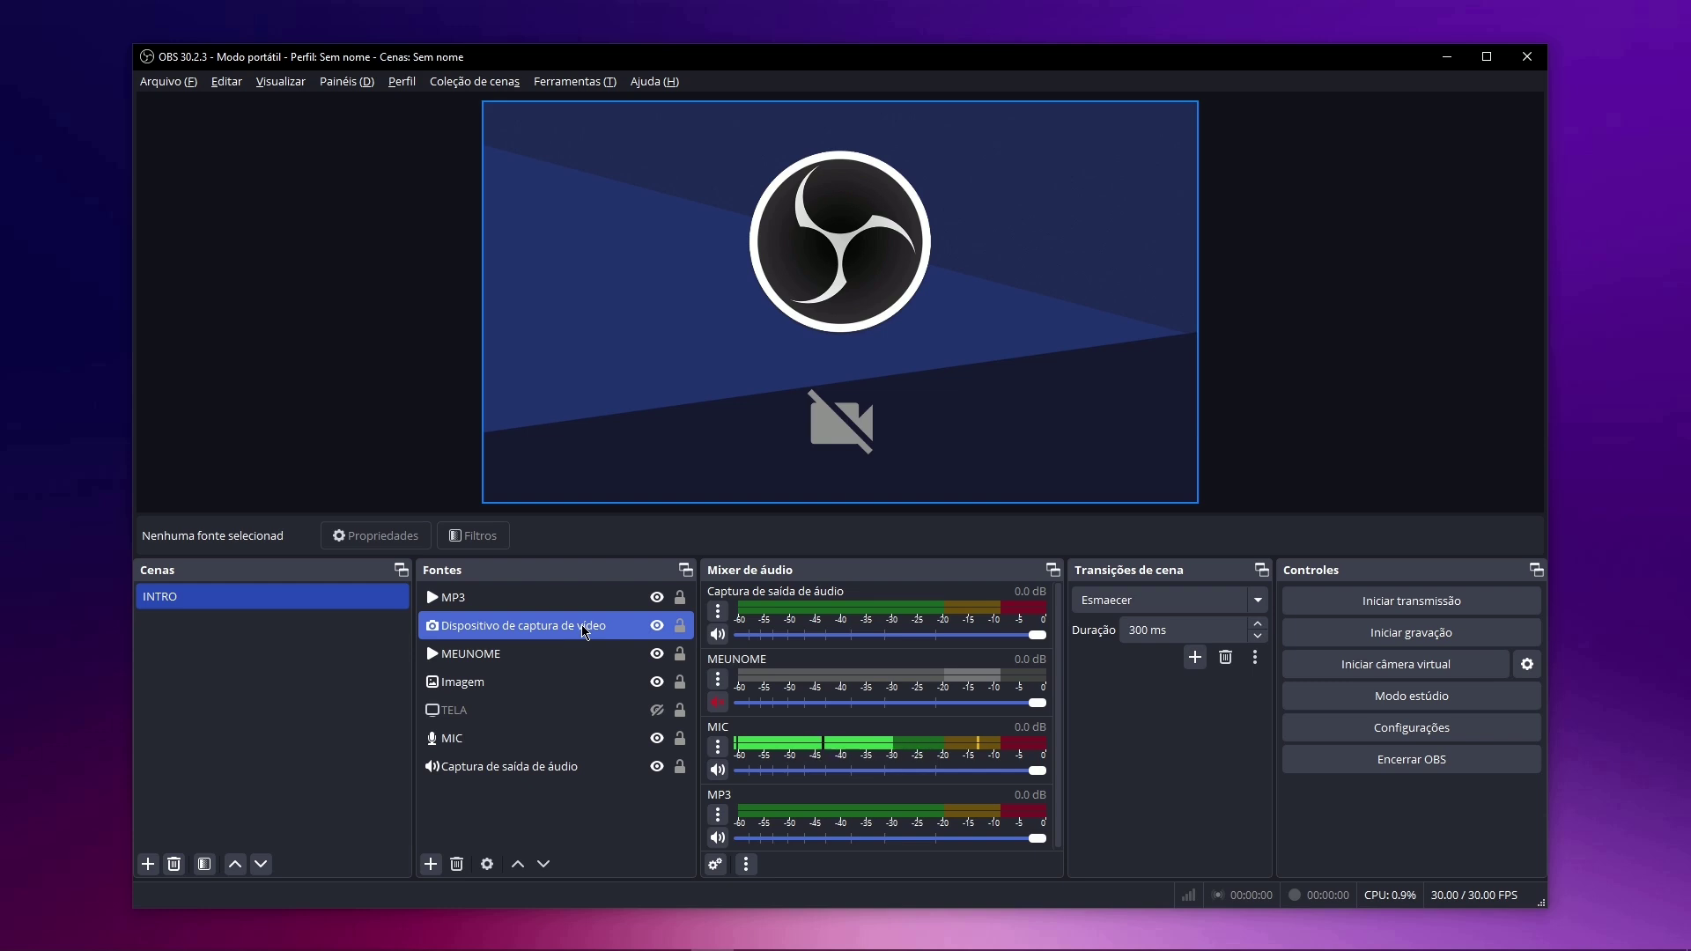
click(524, 681)
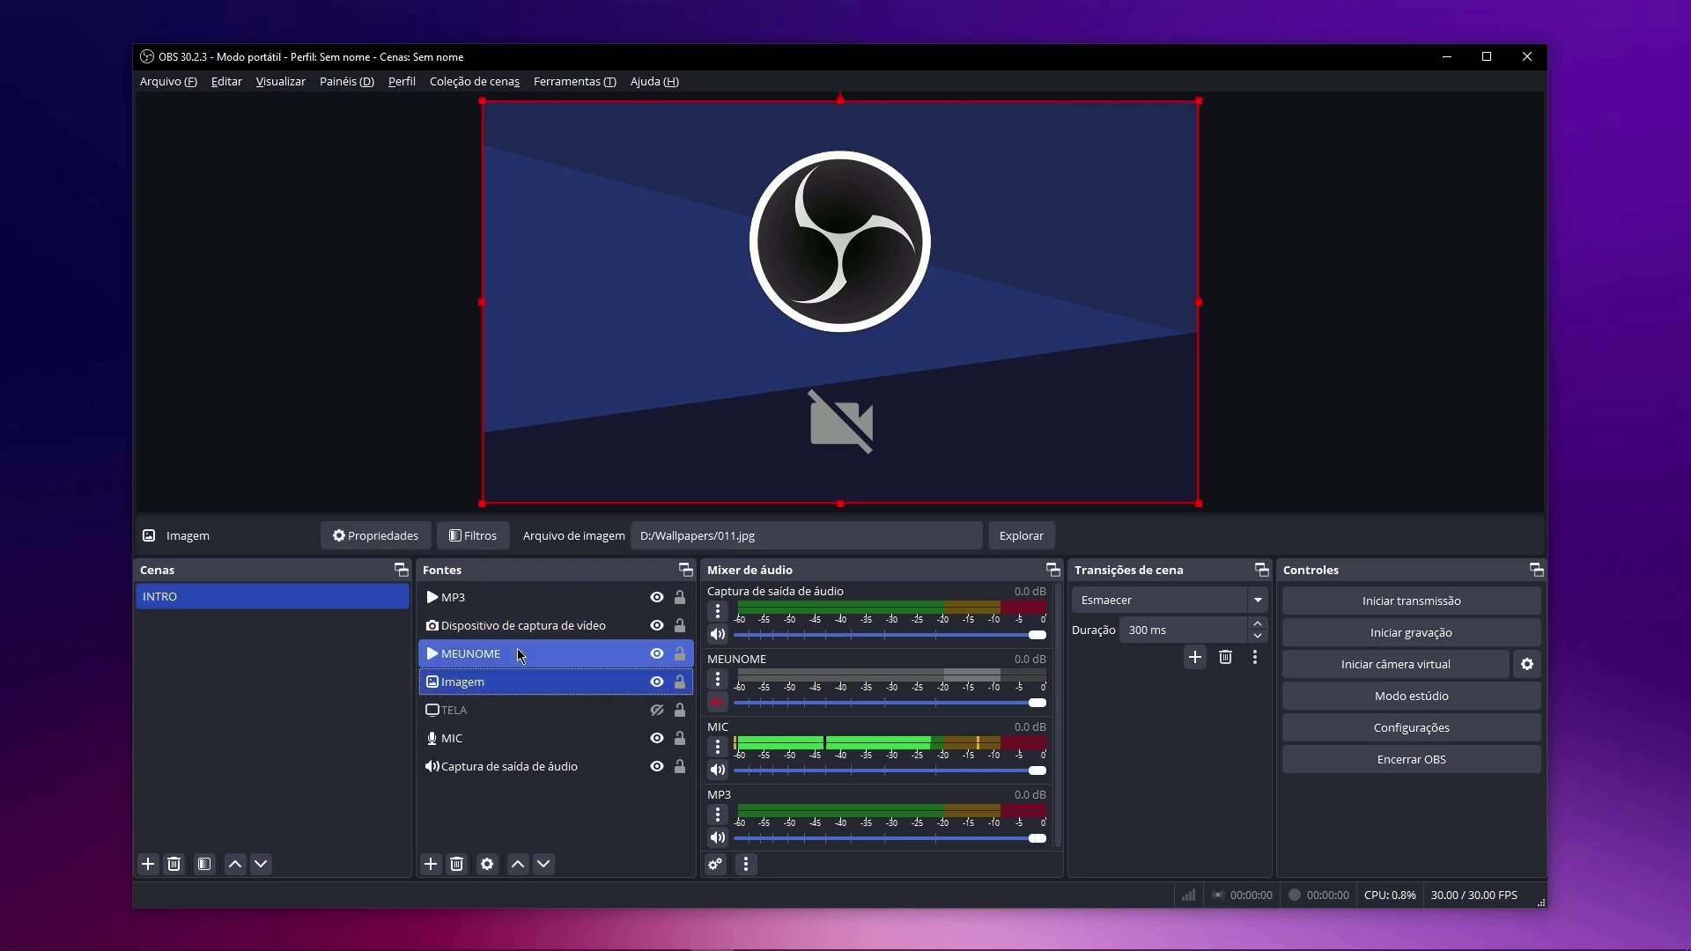
click(517, 864)
click(517, 864)
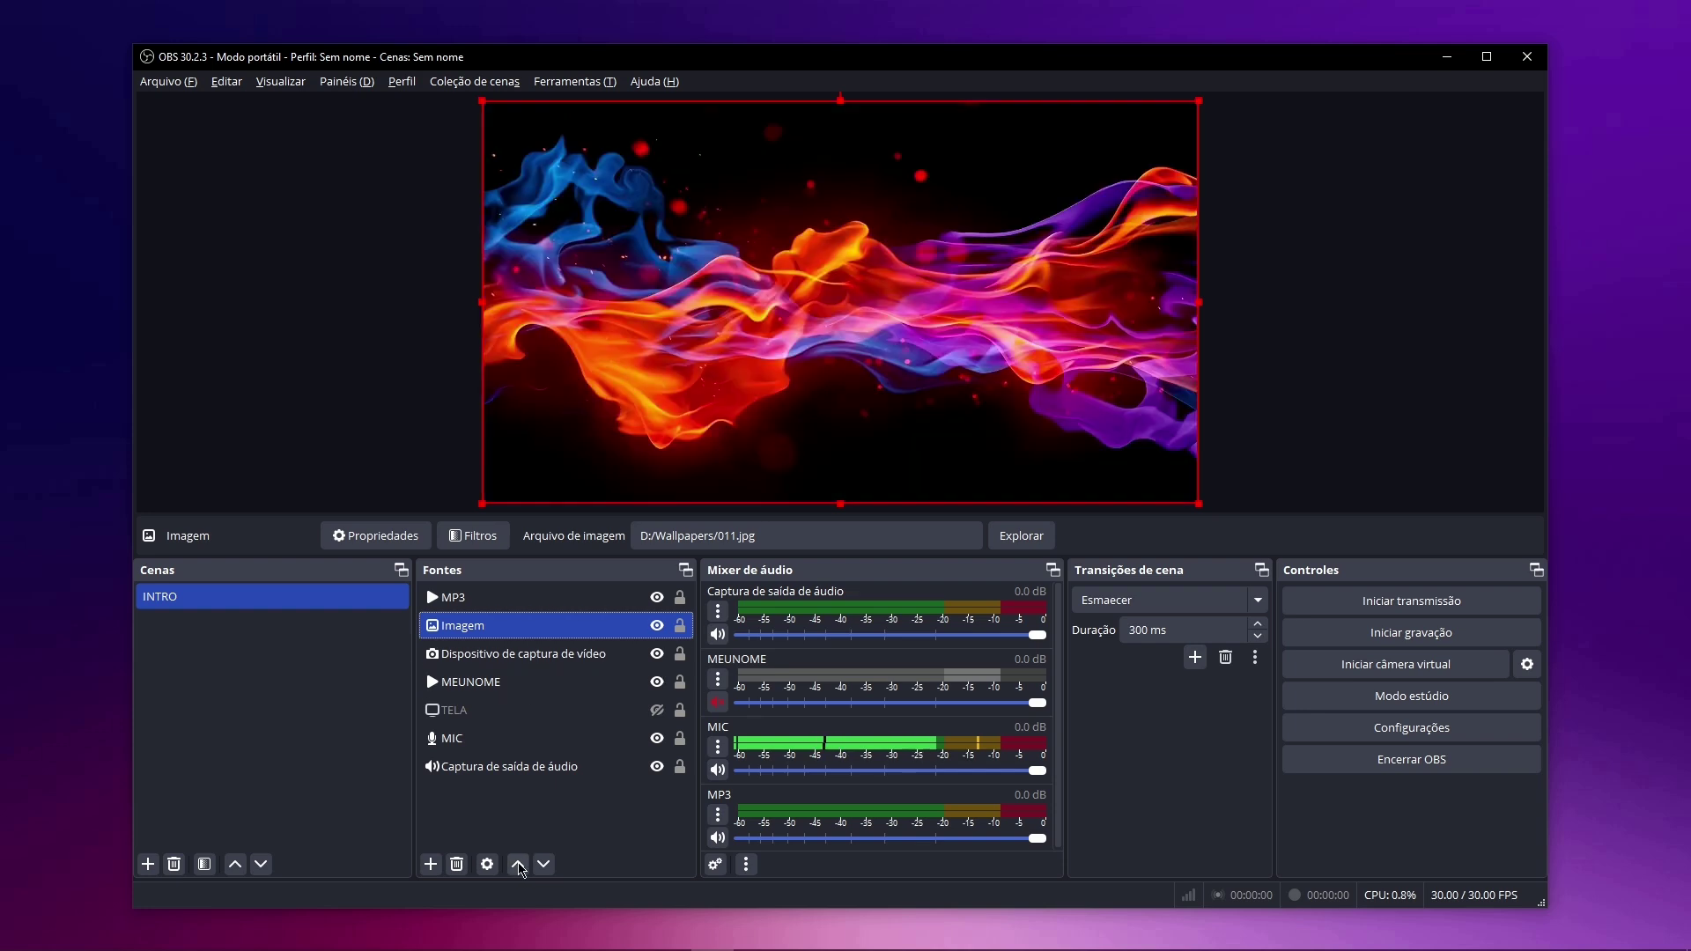
click(517, 864)
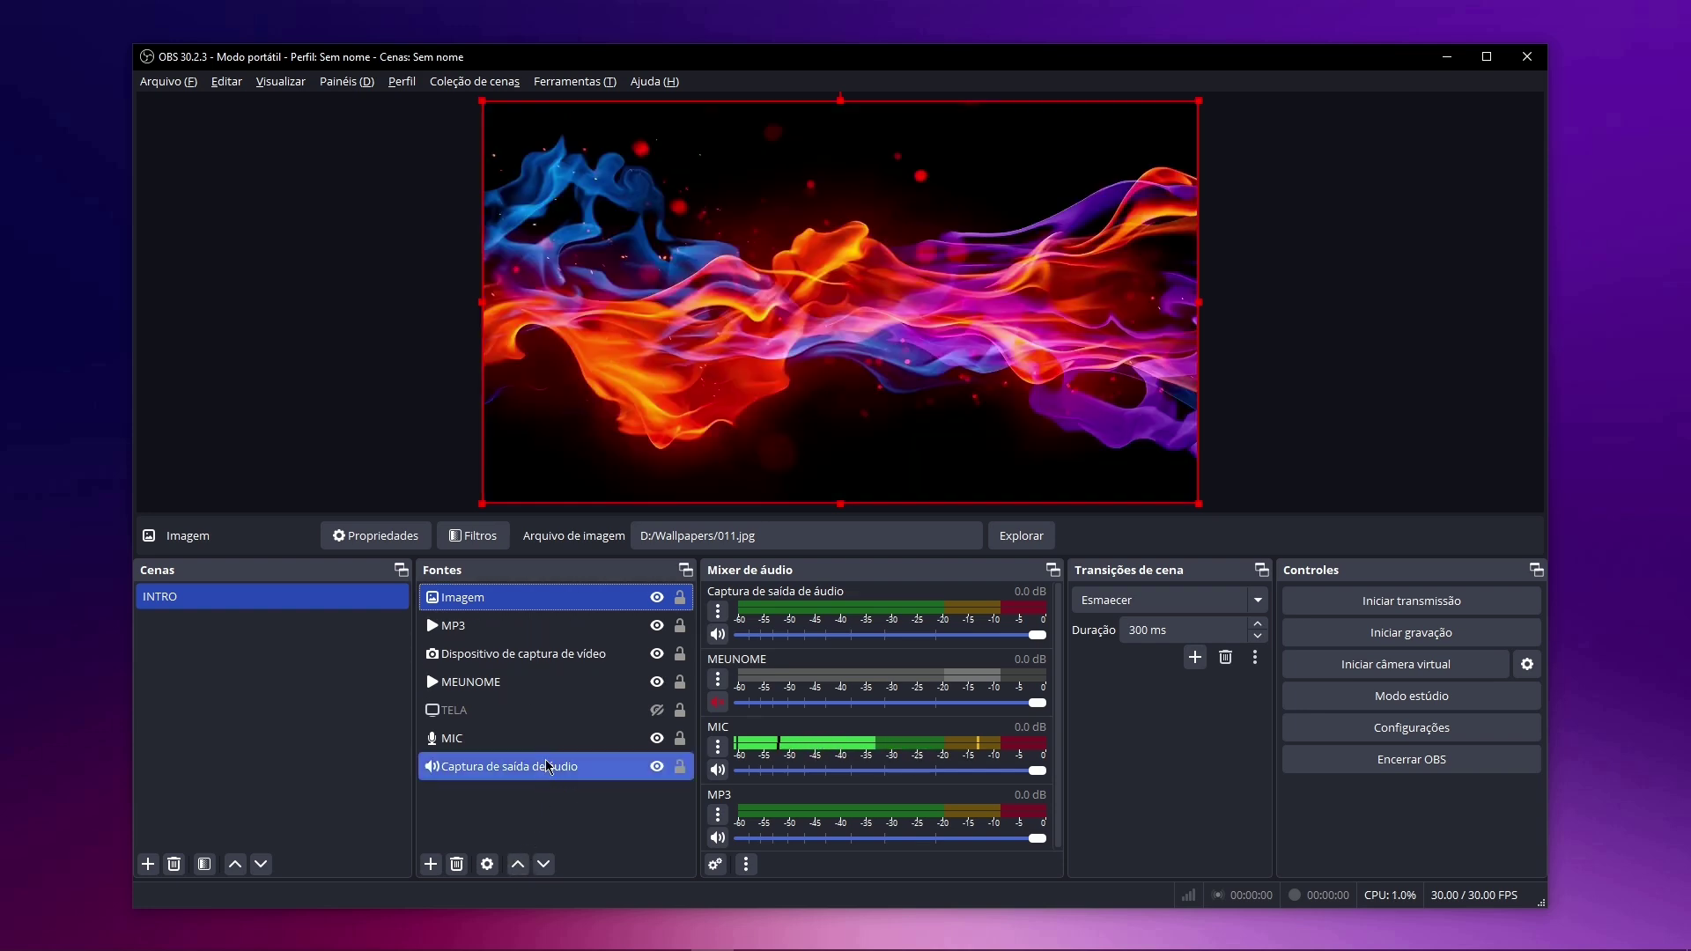
click(657, 598)
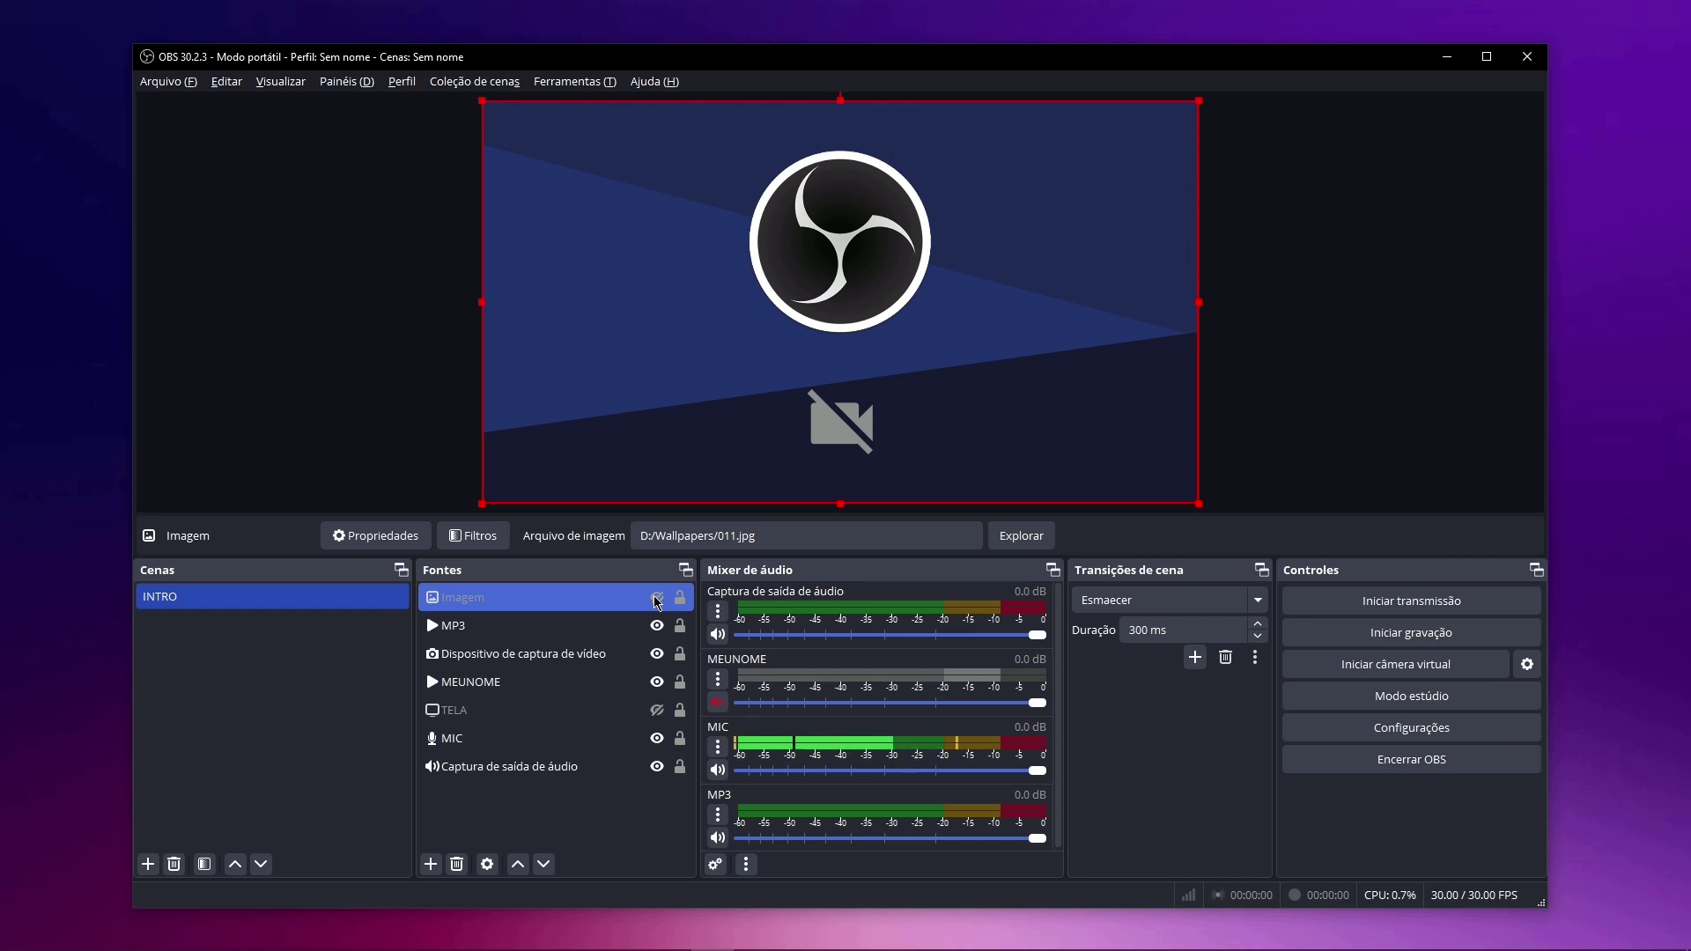
click(657, 599)
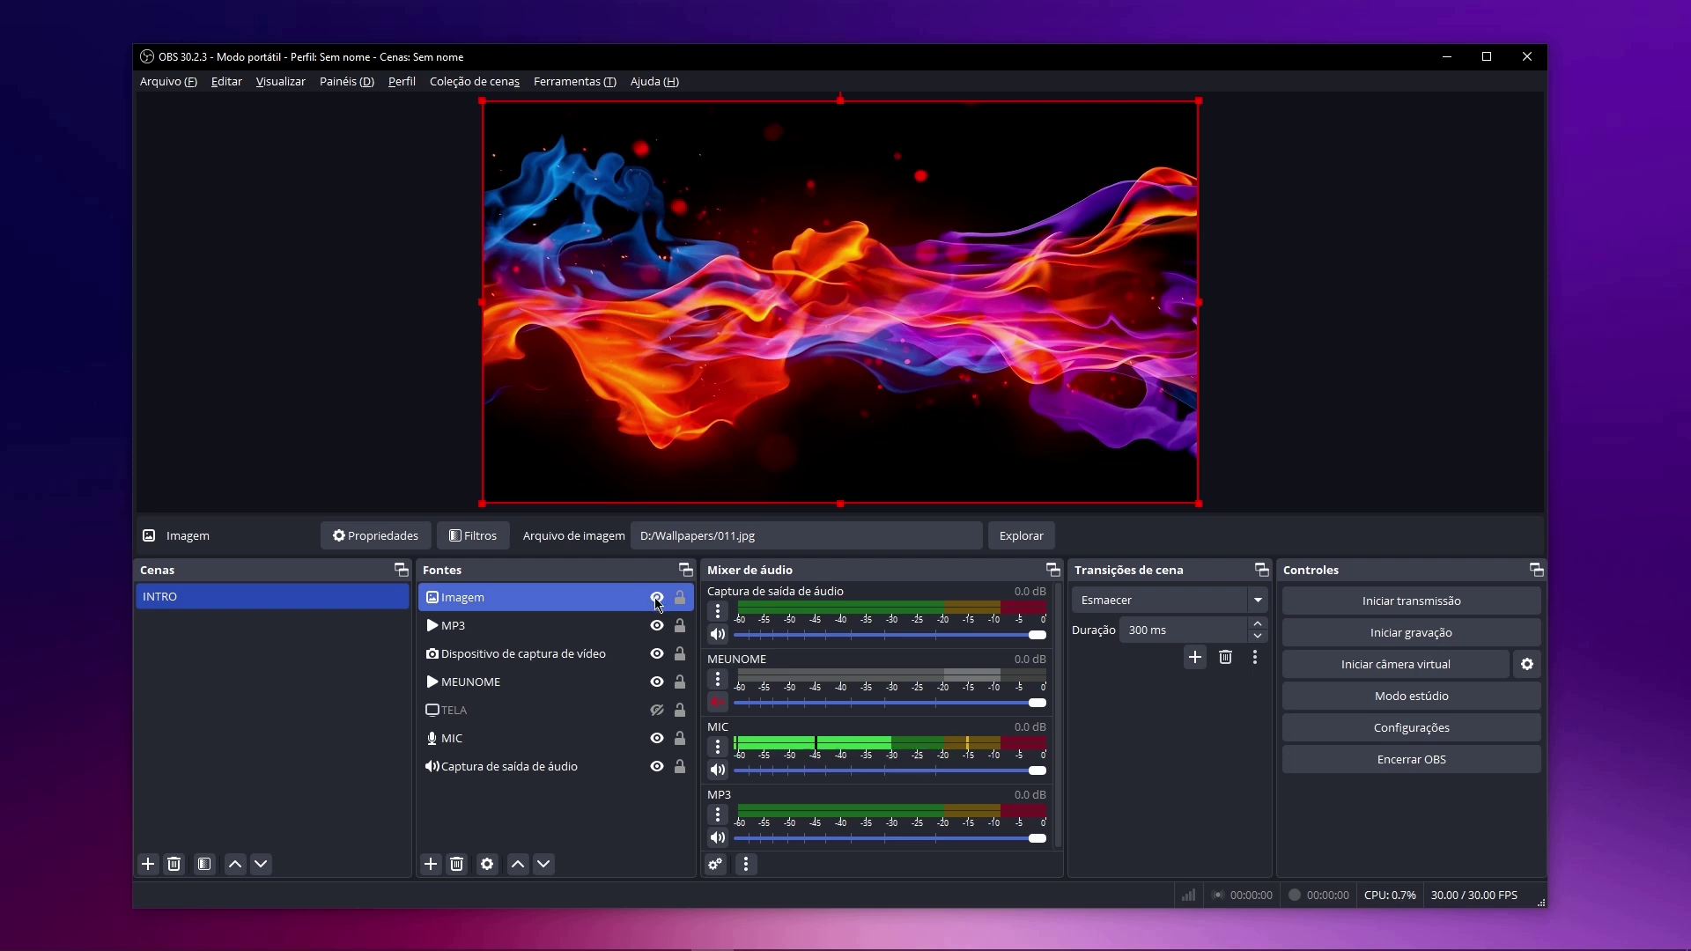
Set the Imagem source's show transition to Esmaecer and select its duration value.
right_click(614, 600)
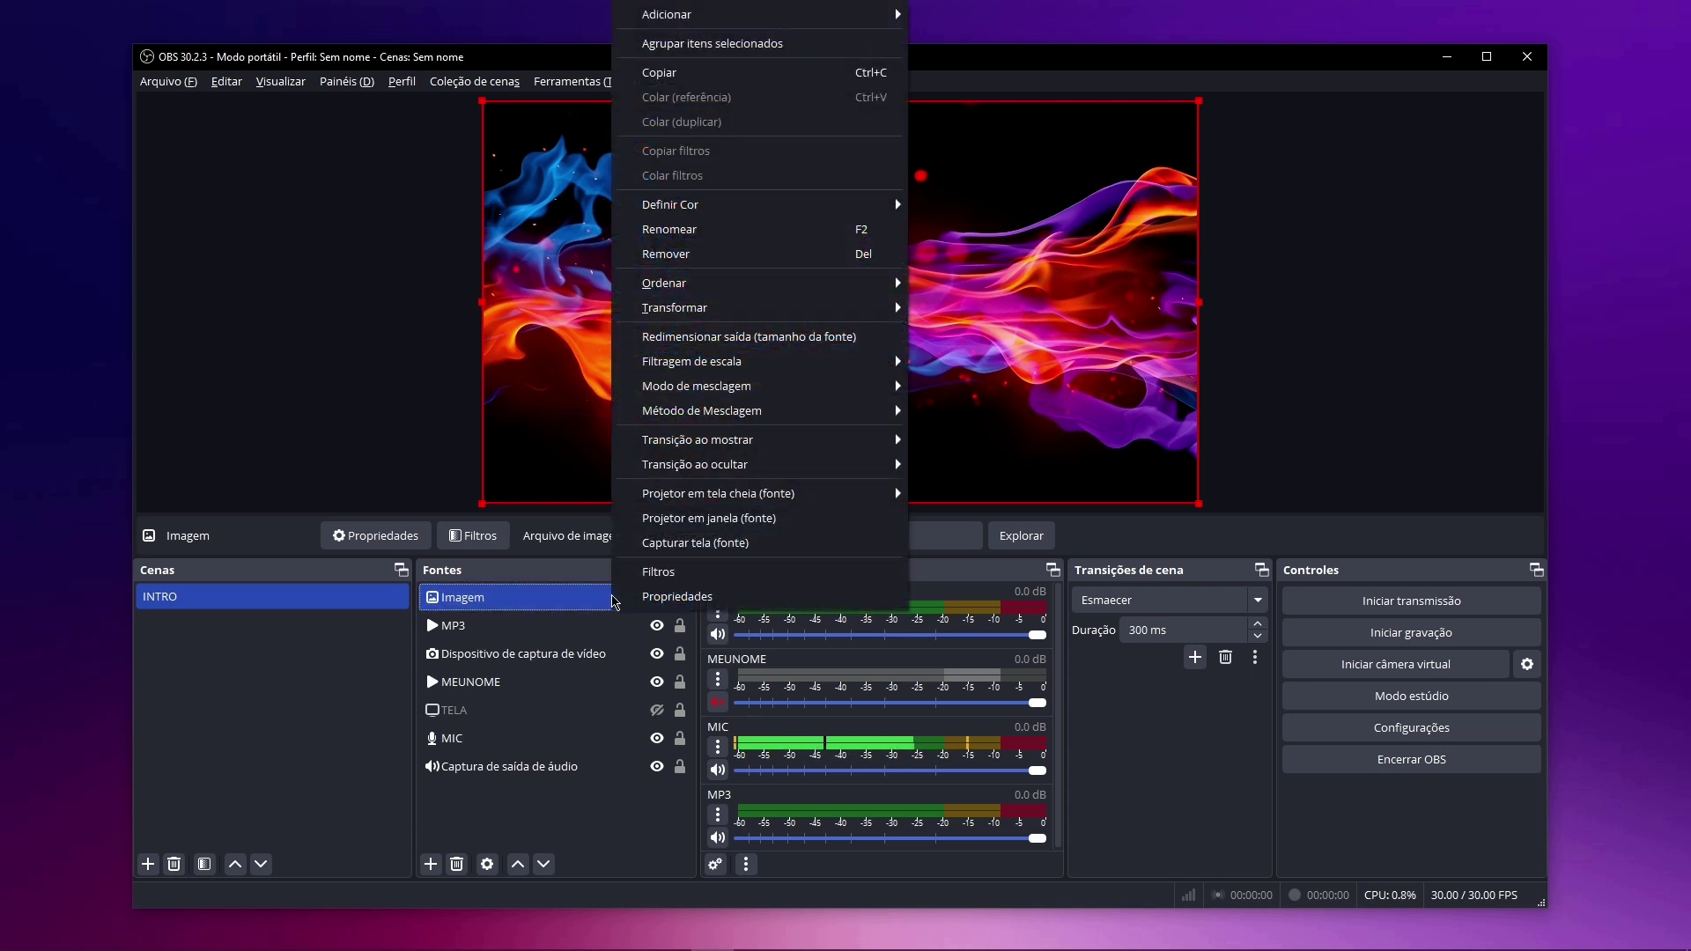
mouse_move(714, 452)
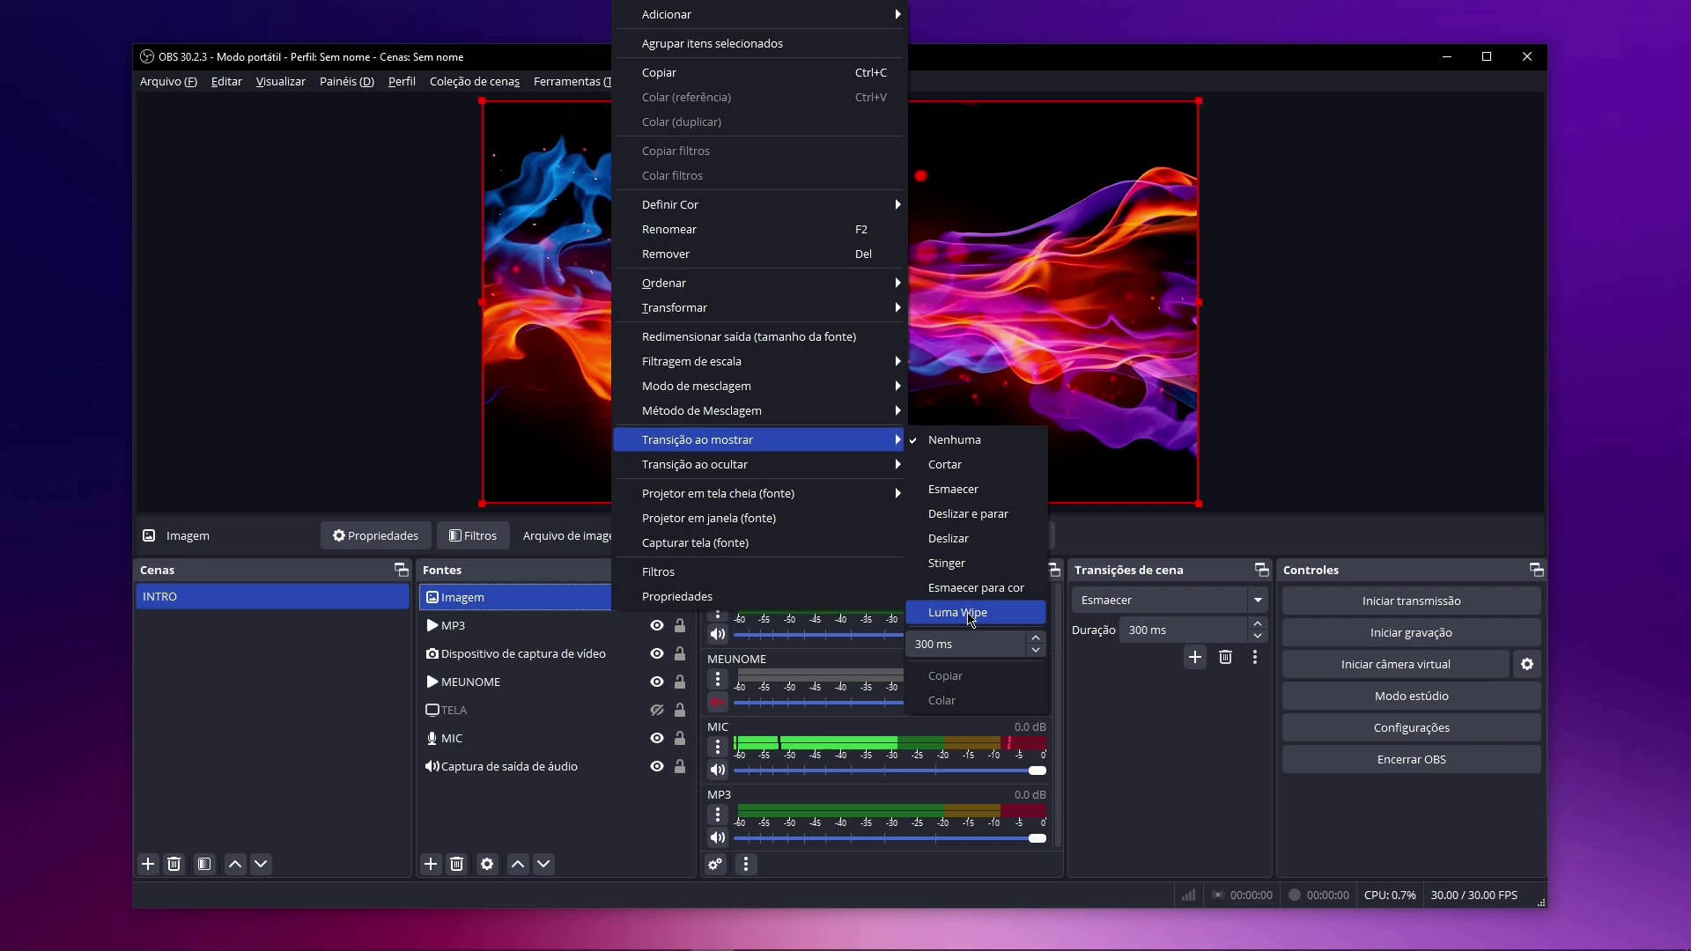
click(954, 488)
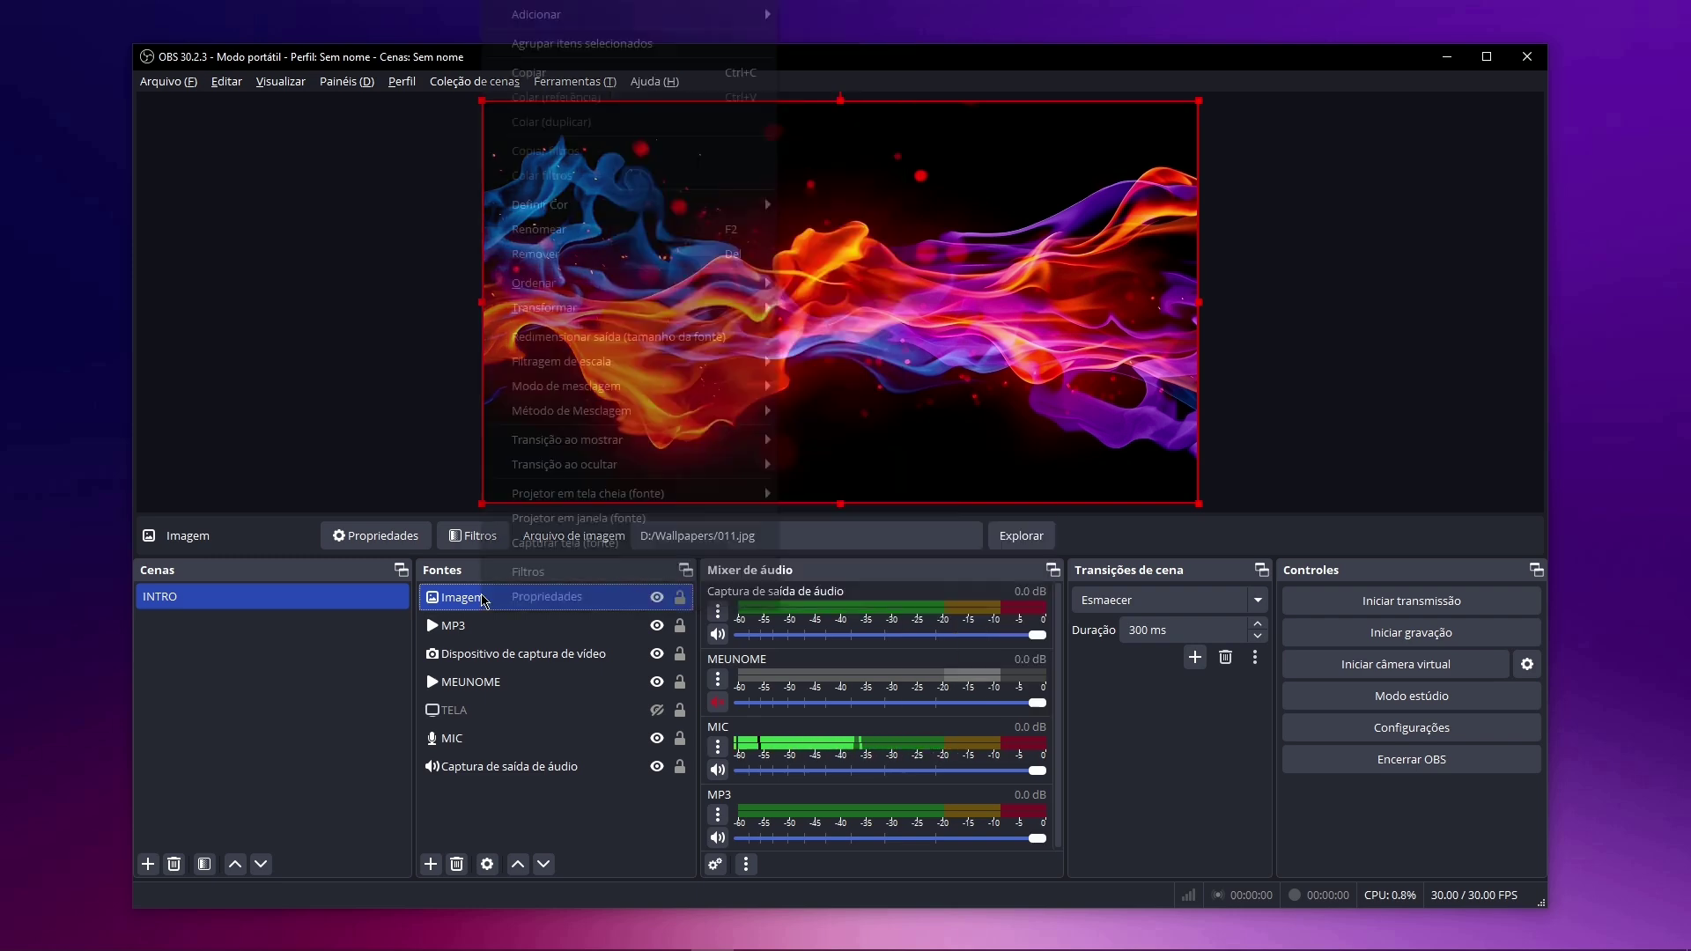
right_click(483, 597)
mouse_move(607, 445)
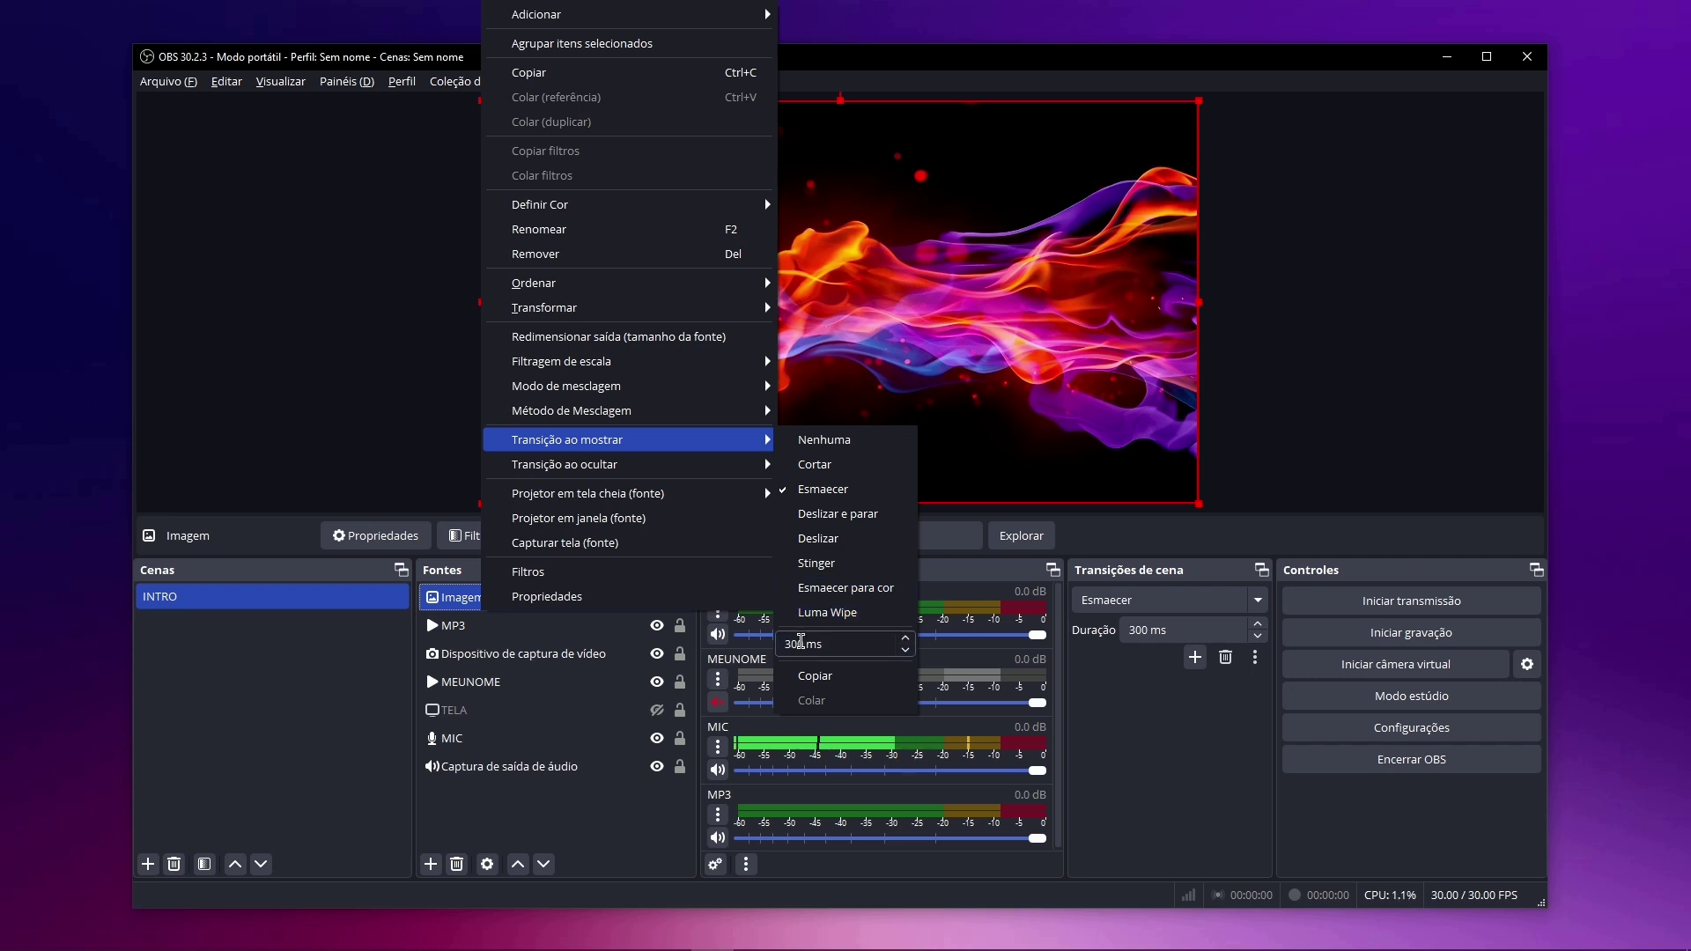
drag(801, 641, 783, 637)
Set the Imagem source's hide transition to Luma Wipe with the Explosão style and preview it.
mouse_move(613, 474)
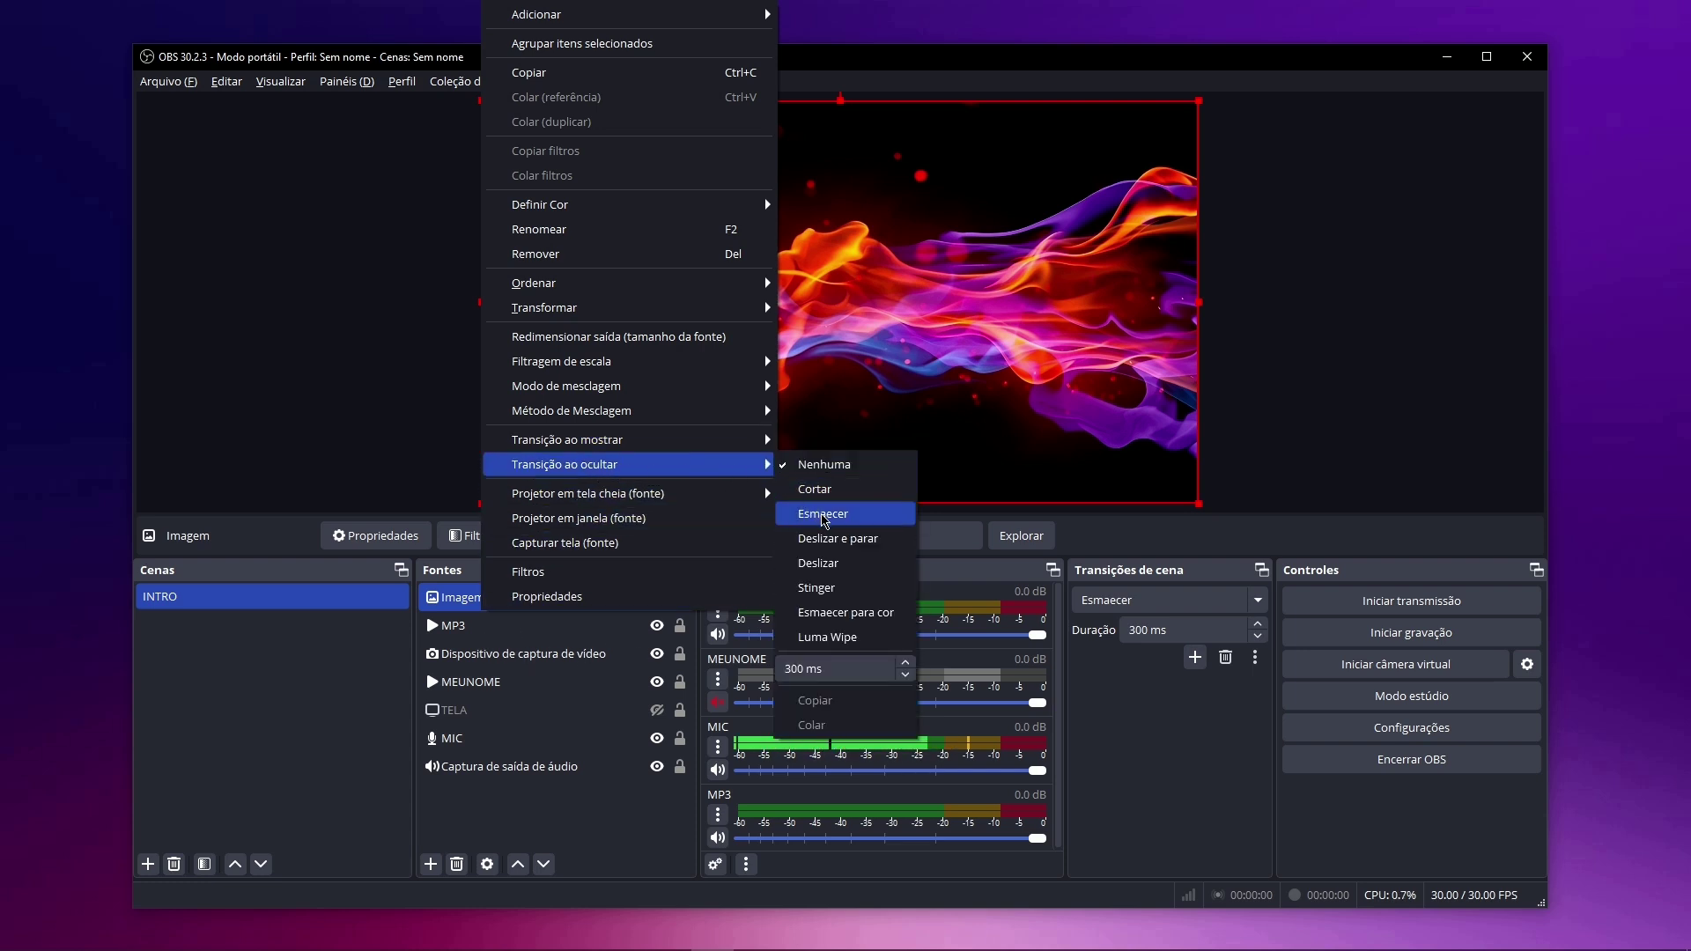
click(872, 636)
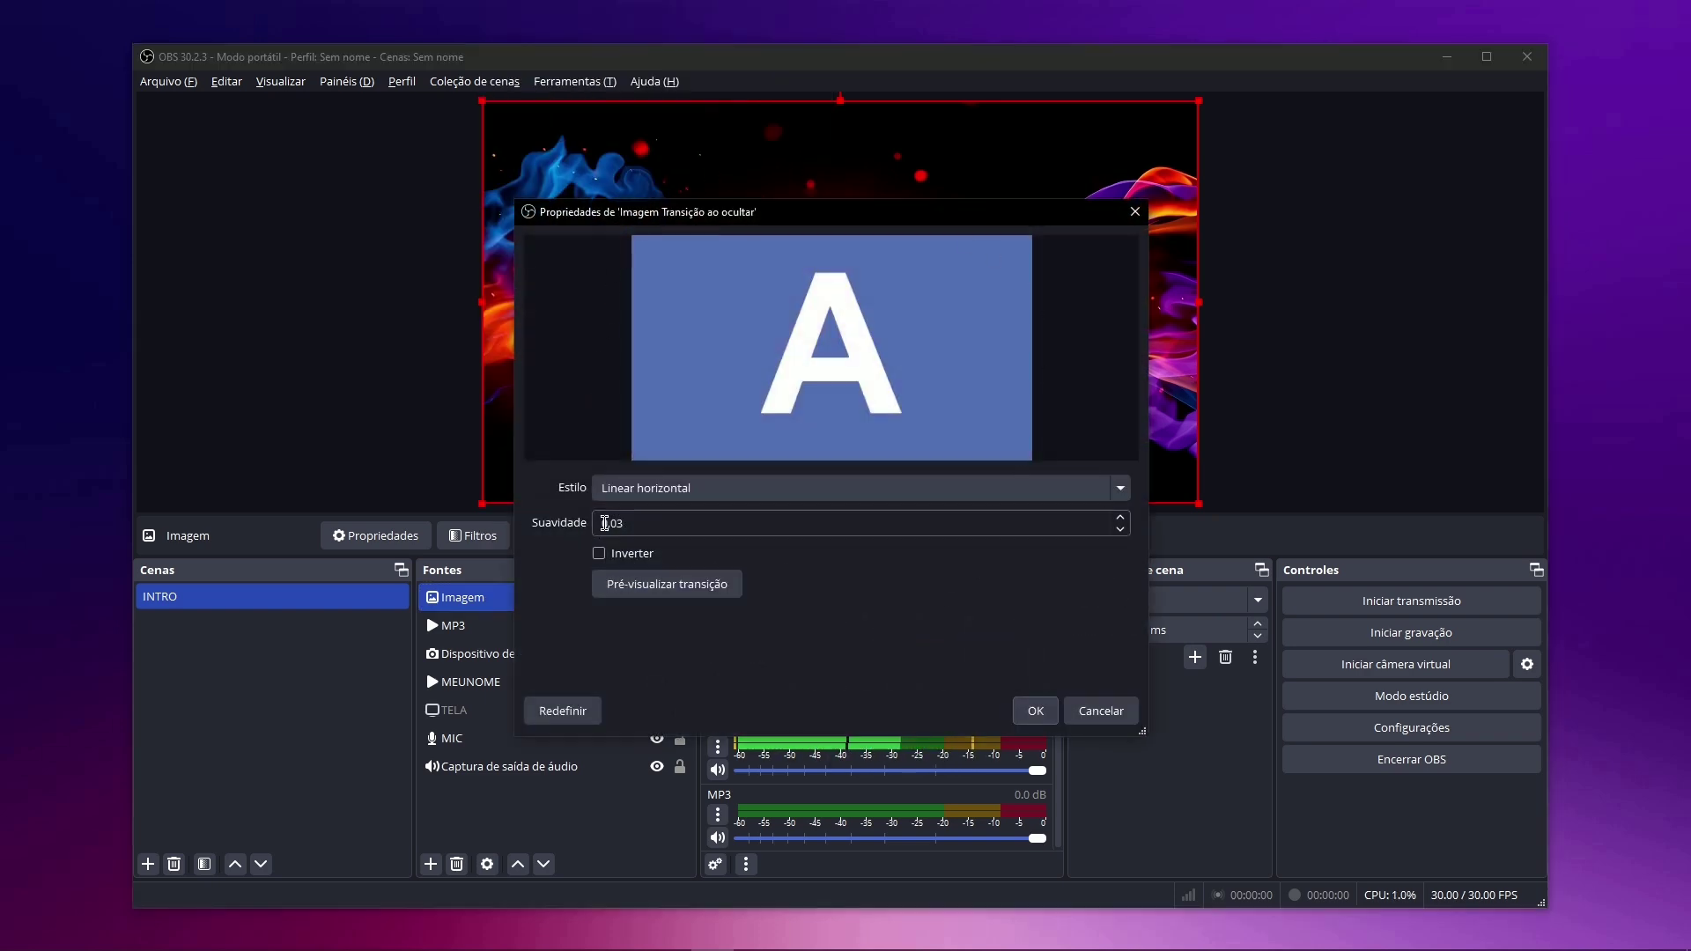
click(622, 487)
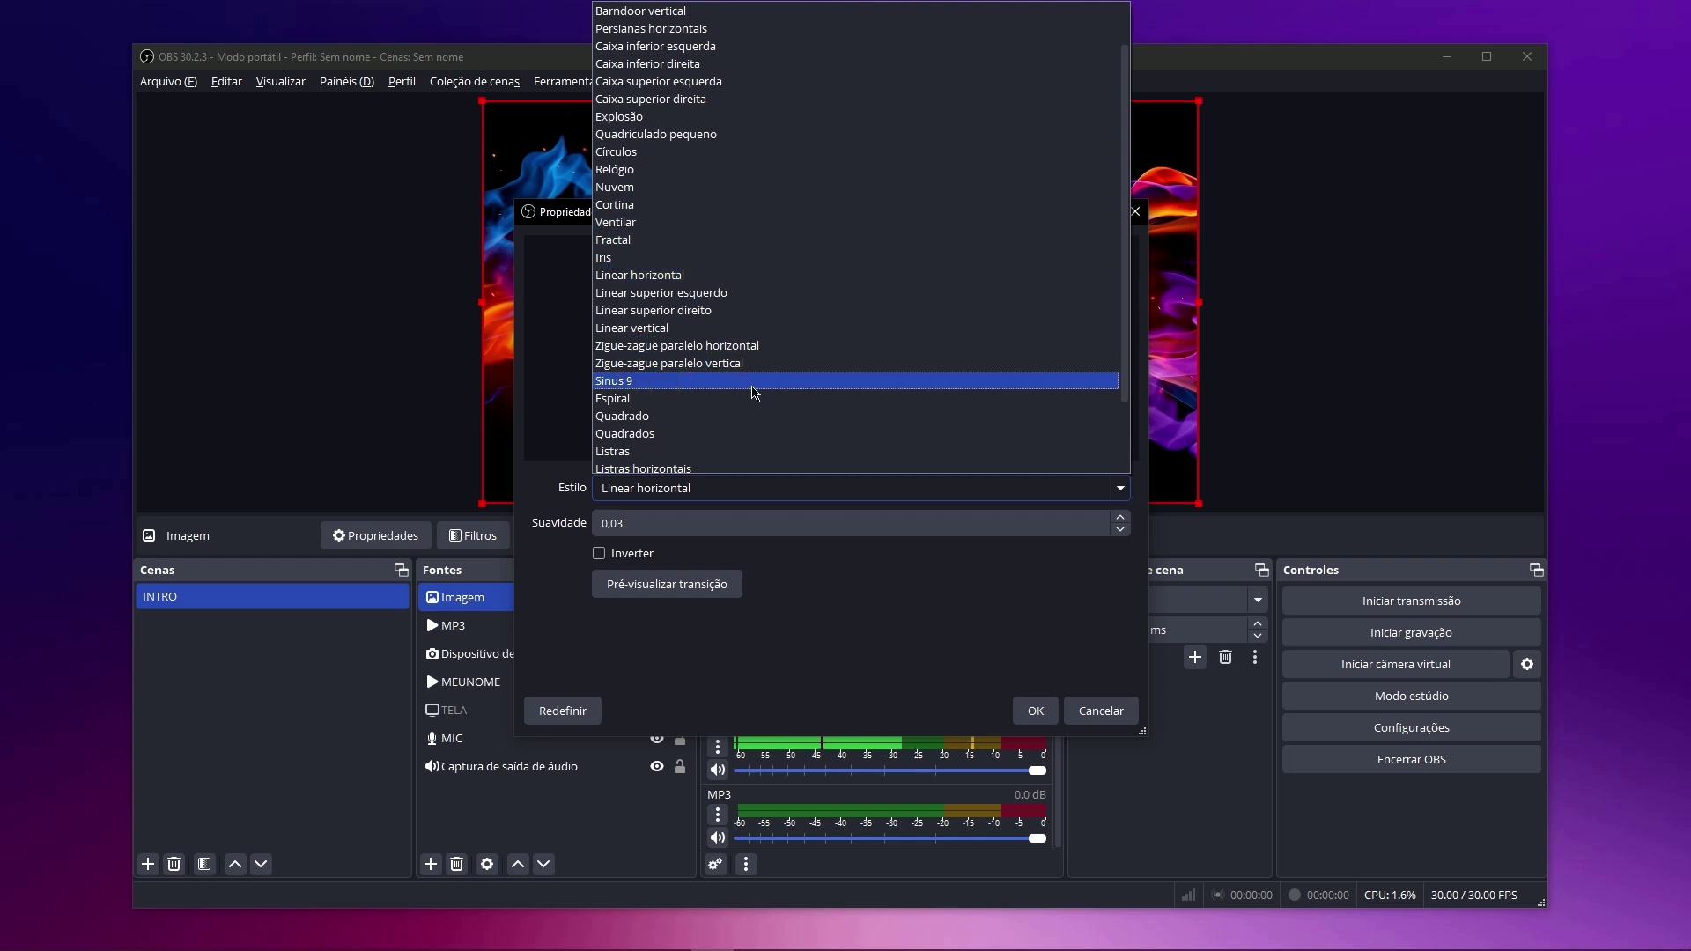
click(662, 117)
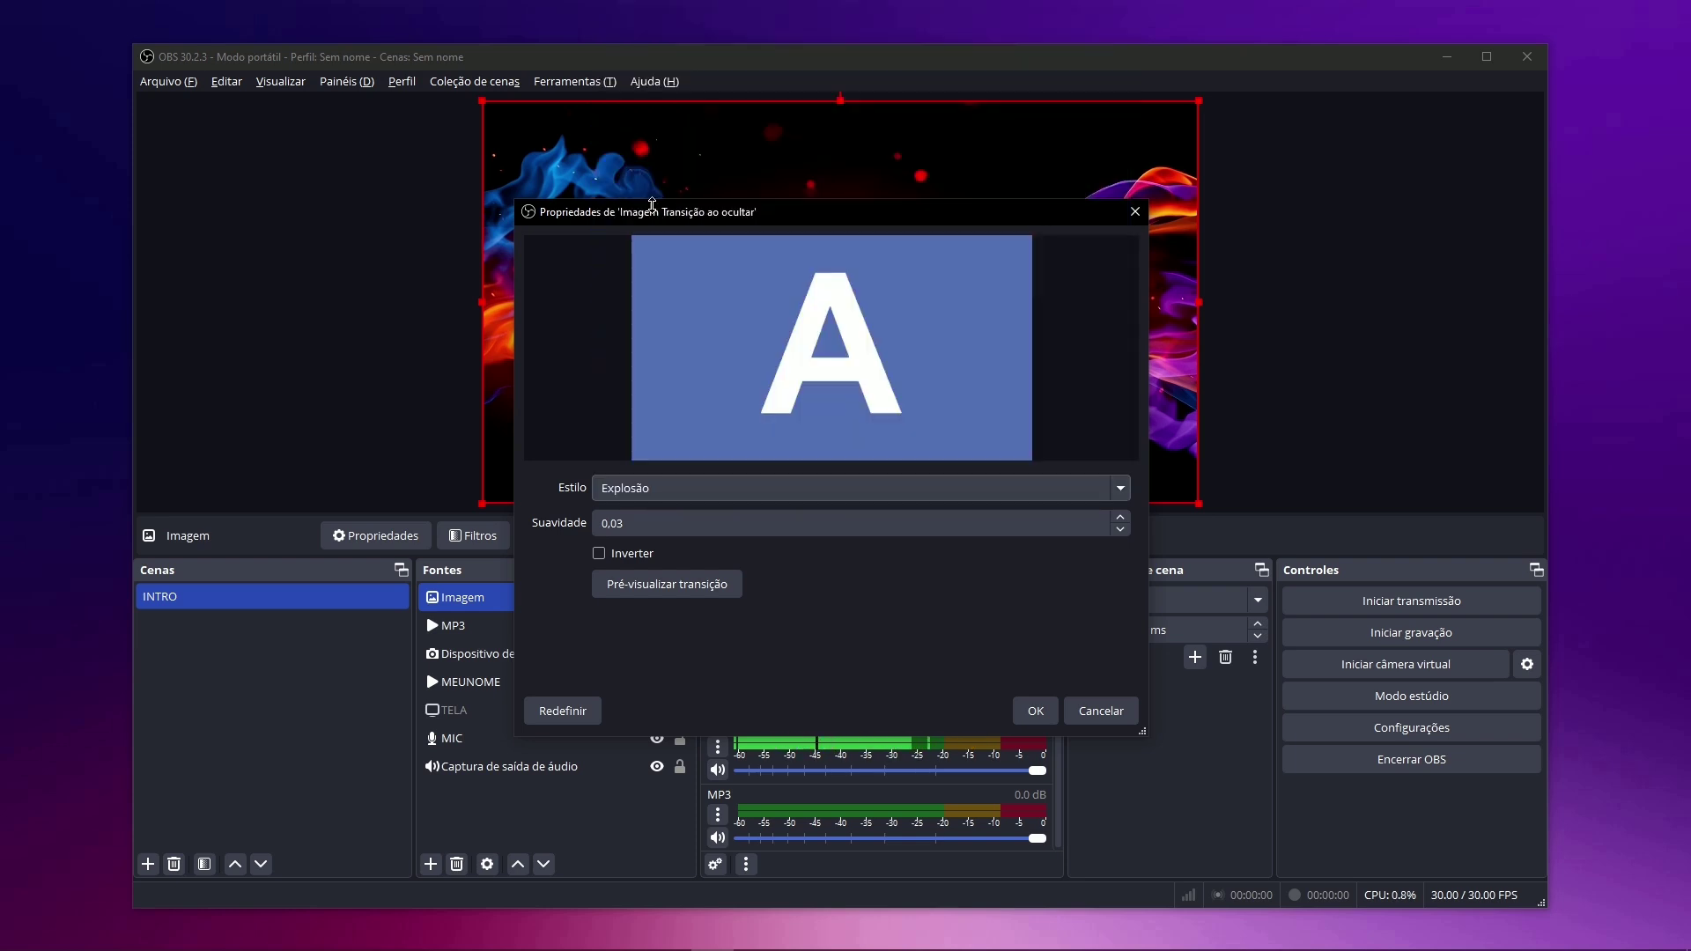
click(713, 601)
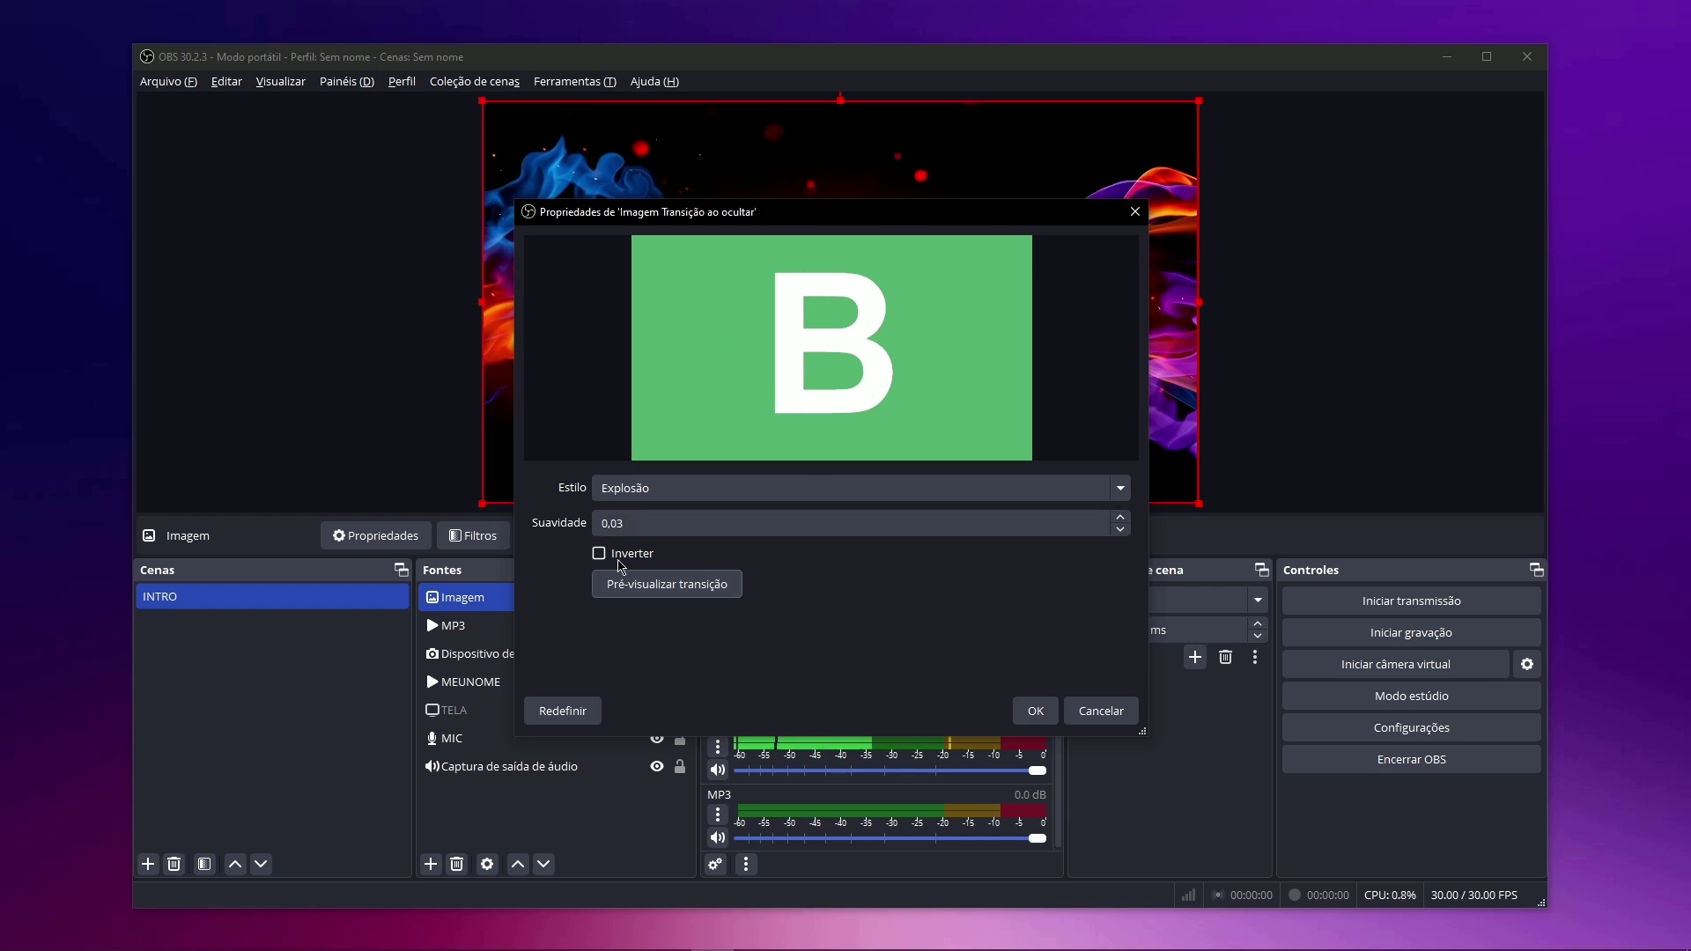
click(669, 584)
Invert the Explosão wipe, preview and confirm it, and test it by hiding and showing the Imagem source.
click(599, 553)
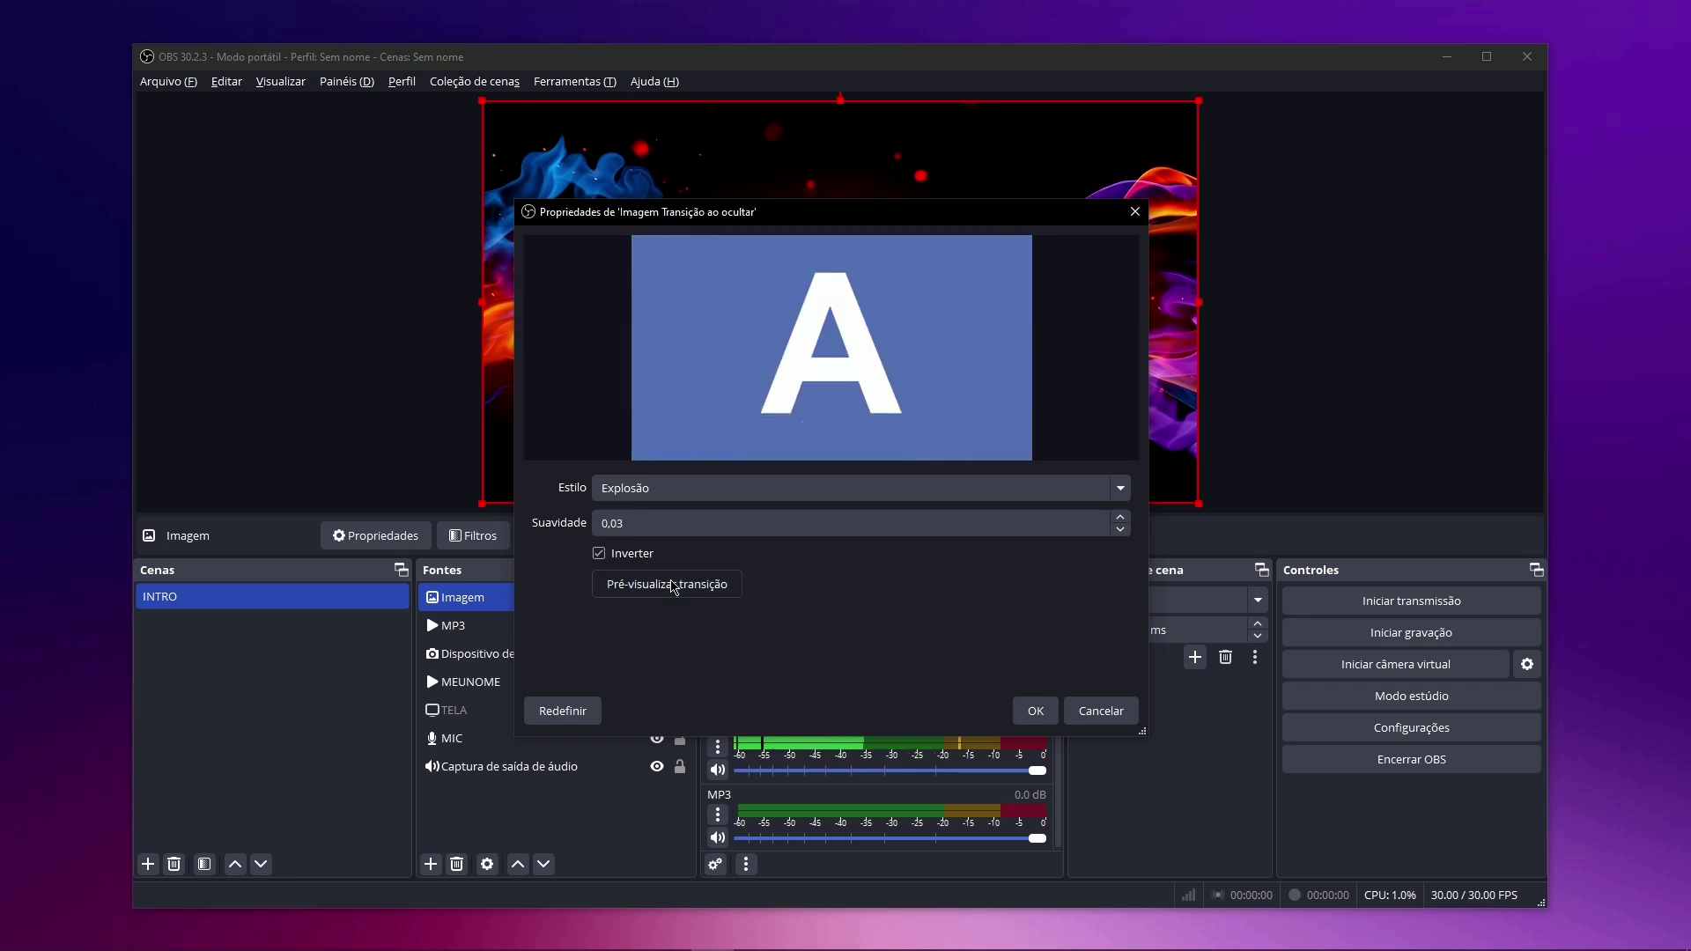
click(674, 588)
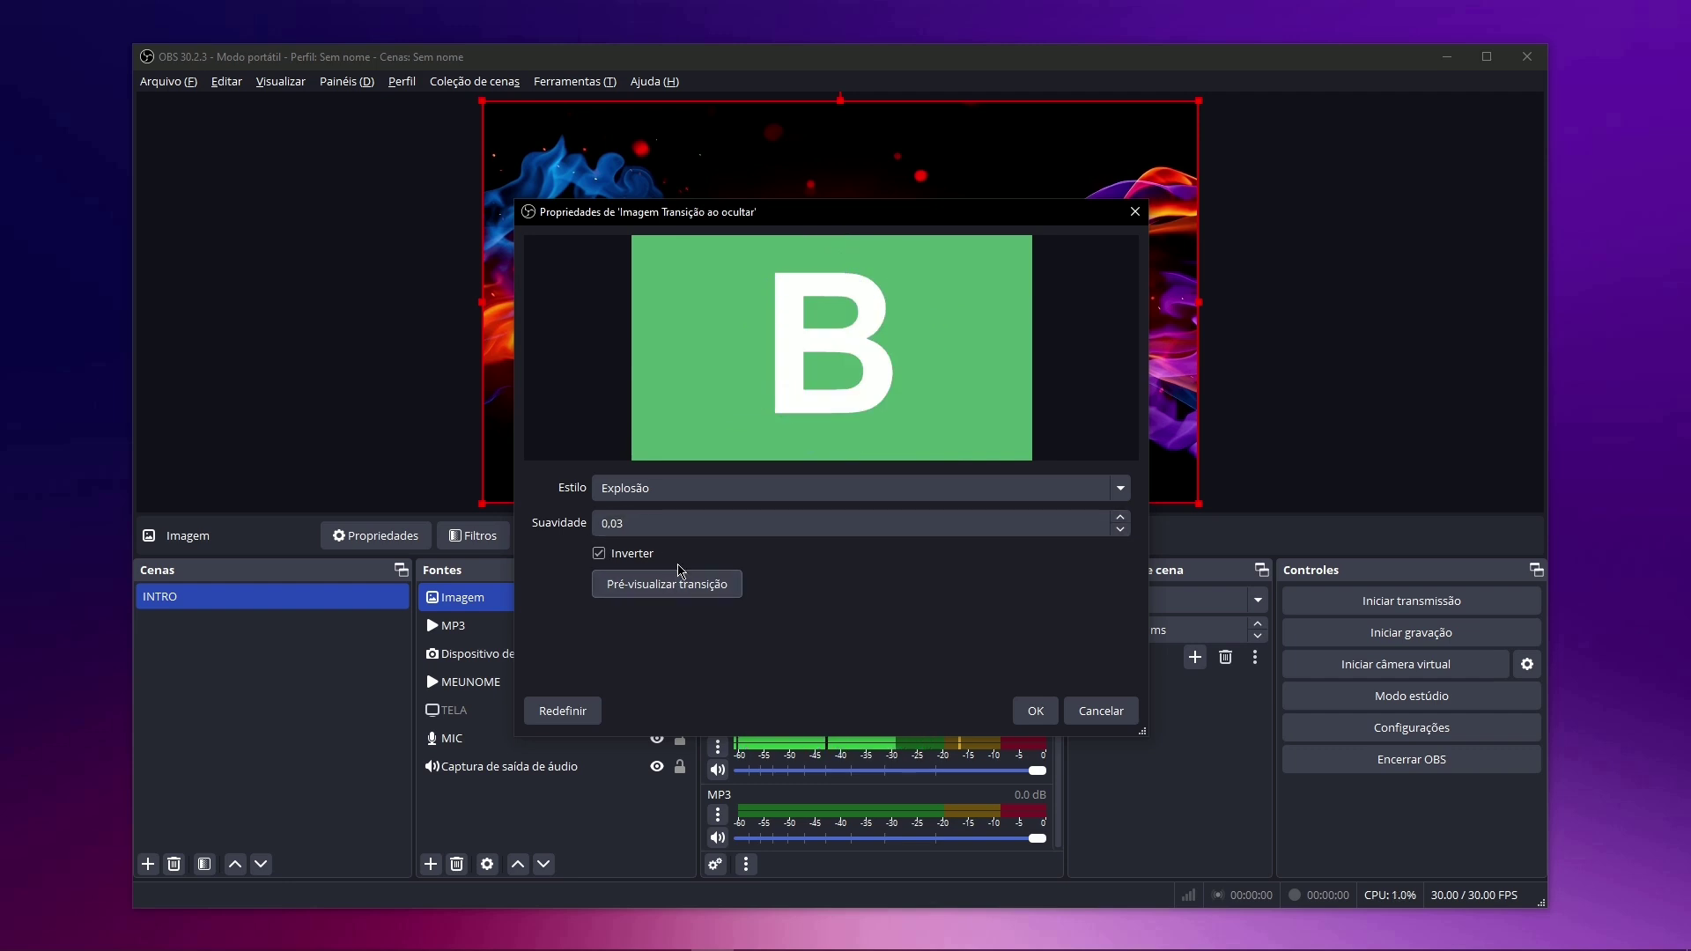
click(1036, 710)
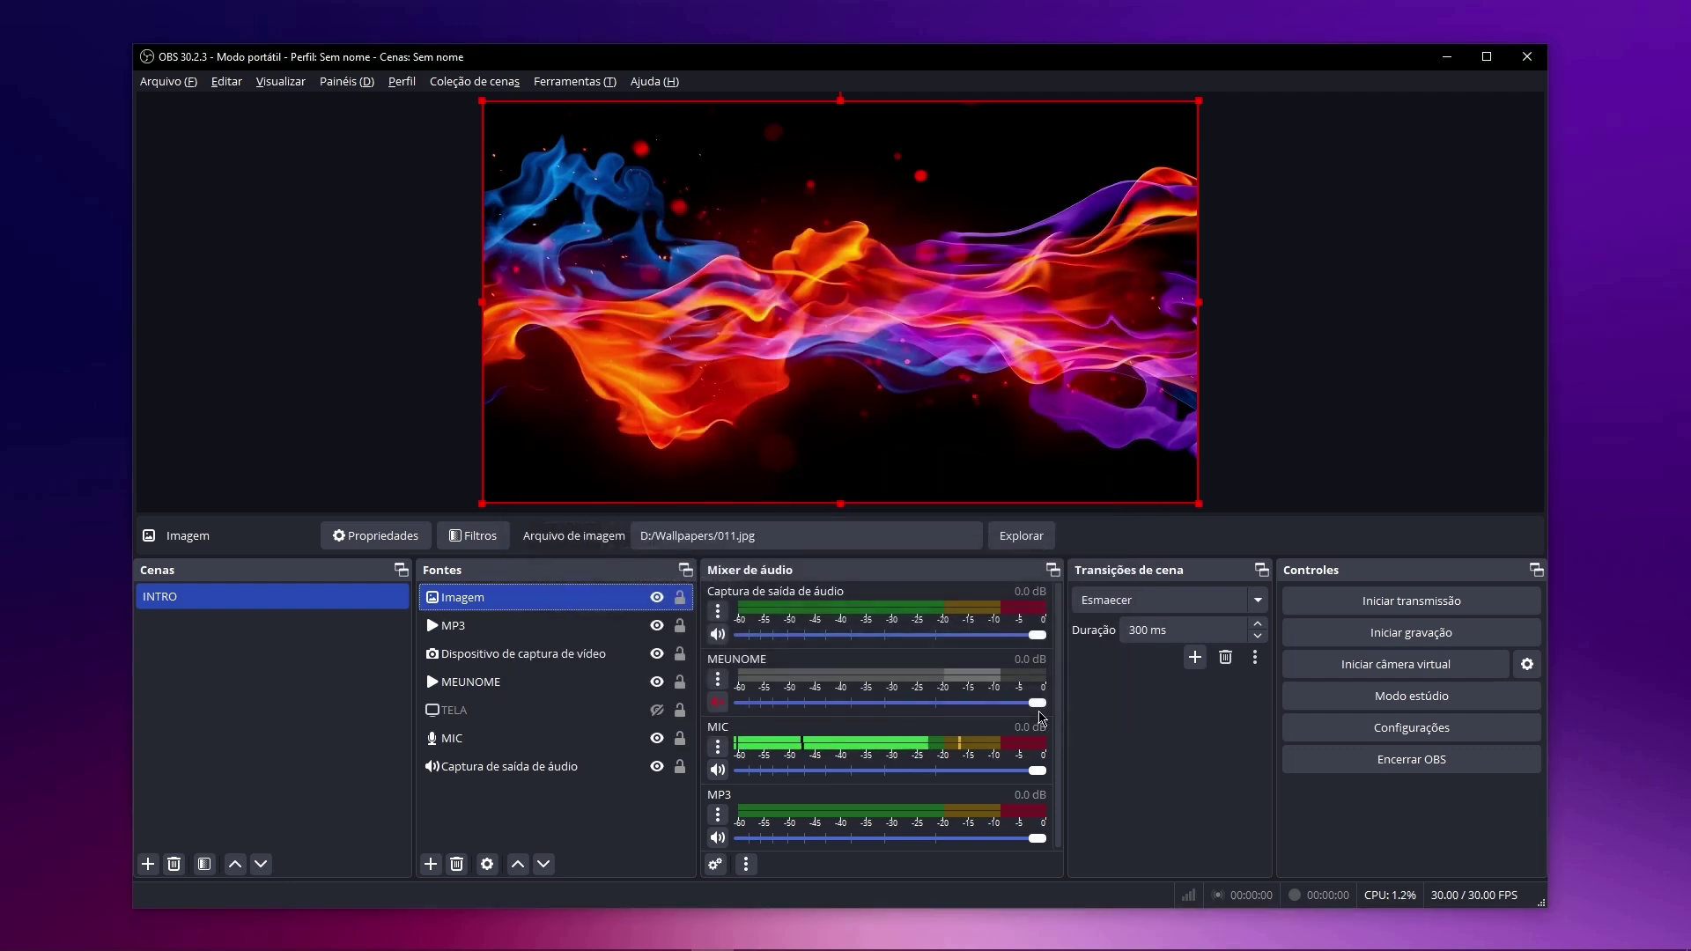
click(657, 599)
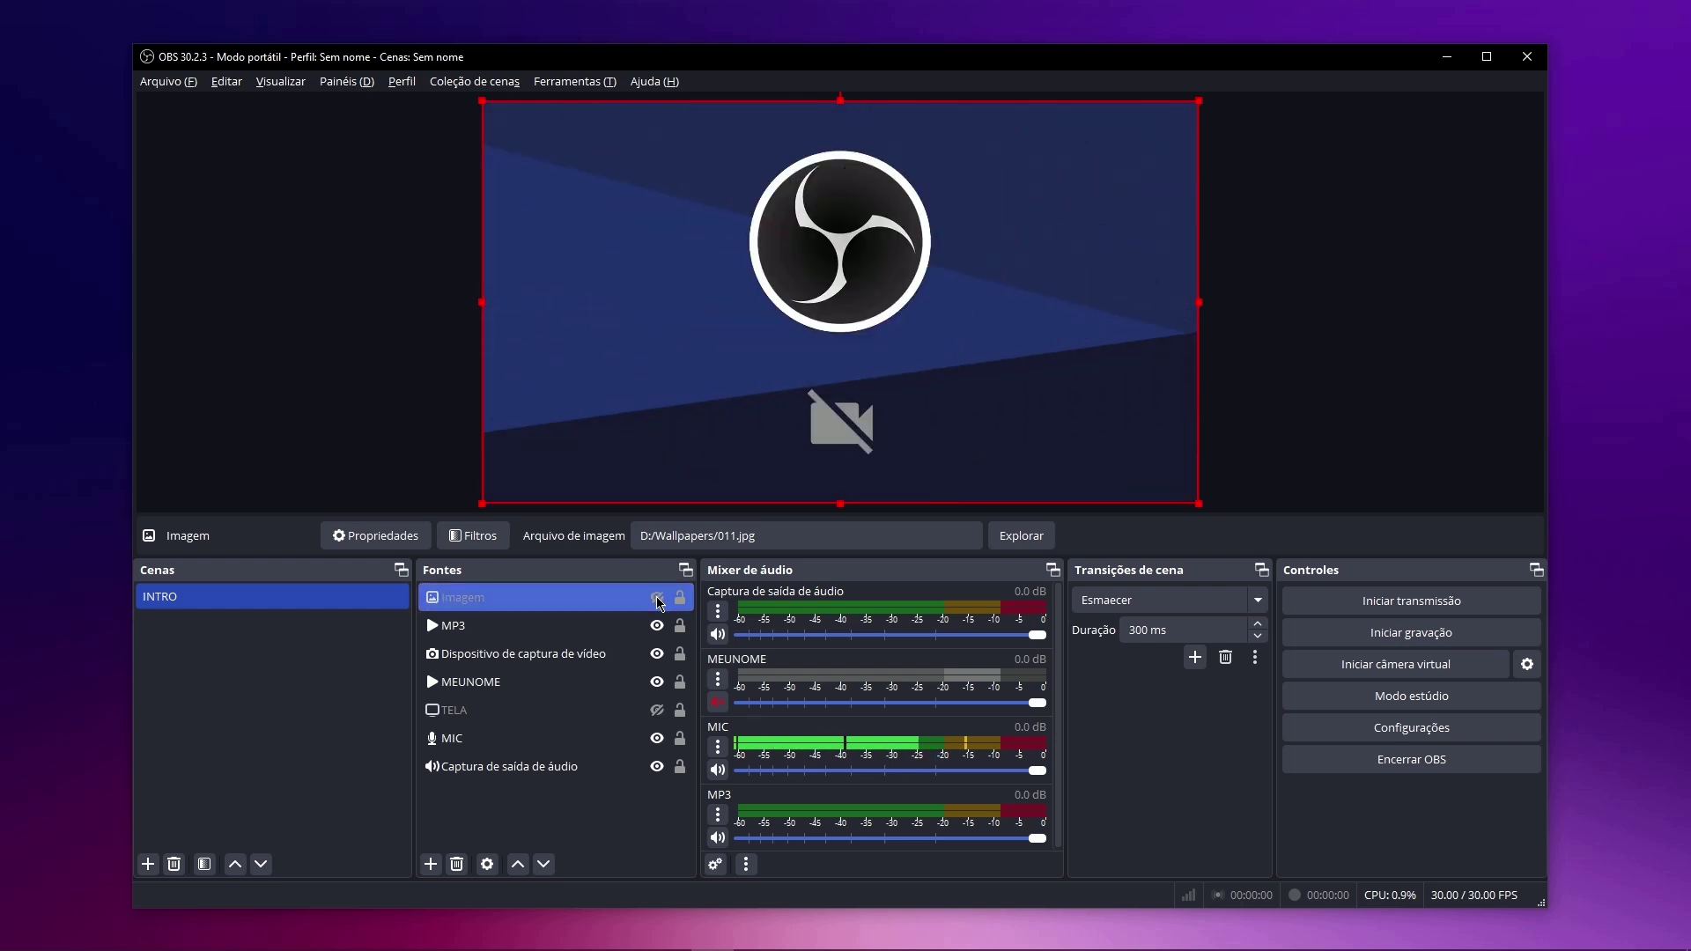
click(657, 599)
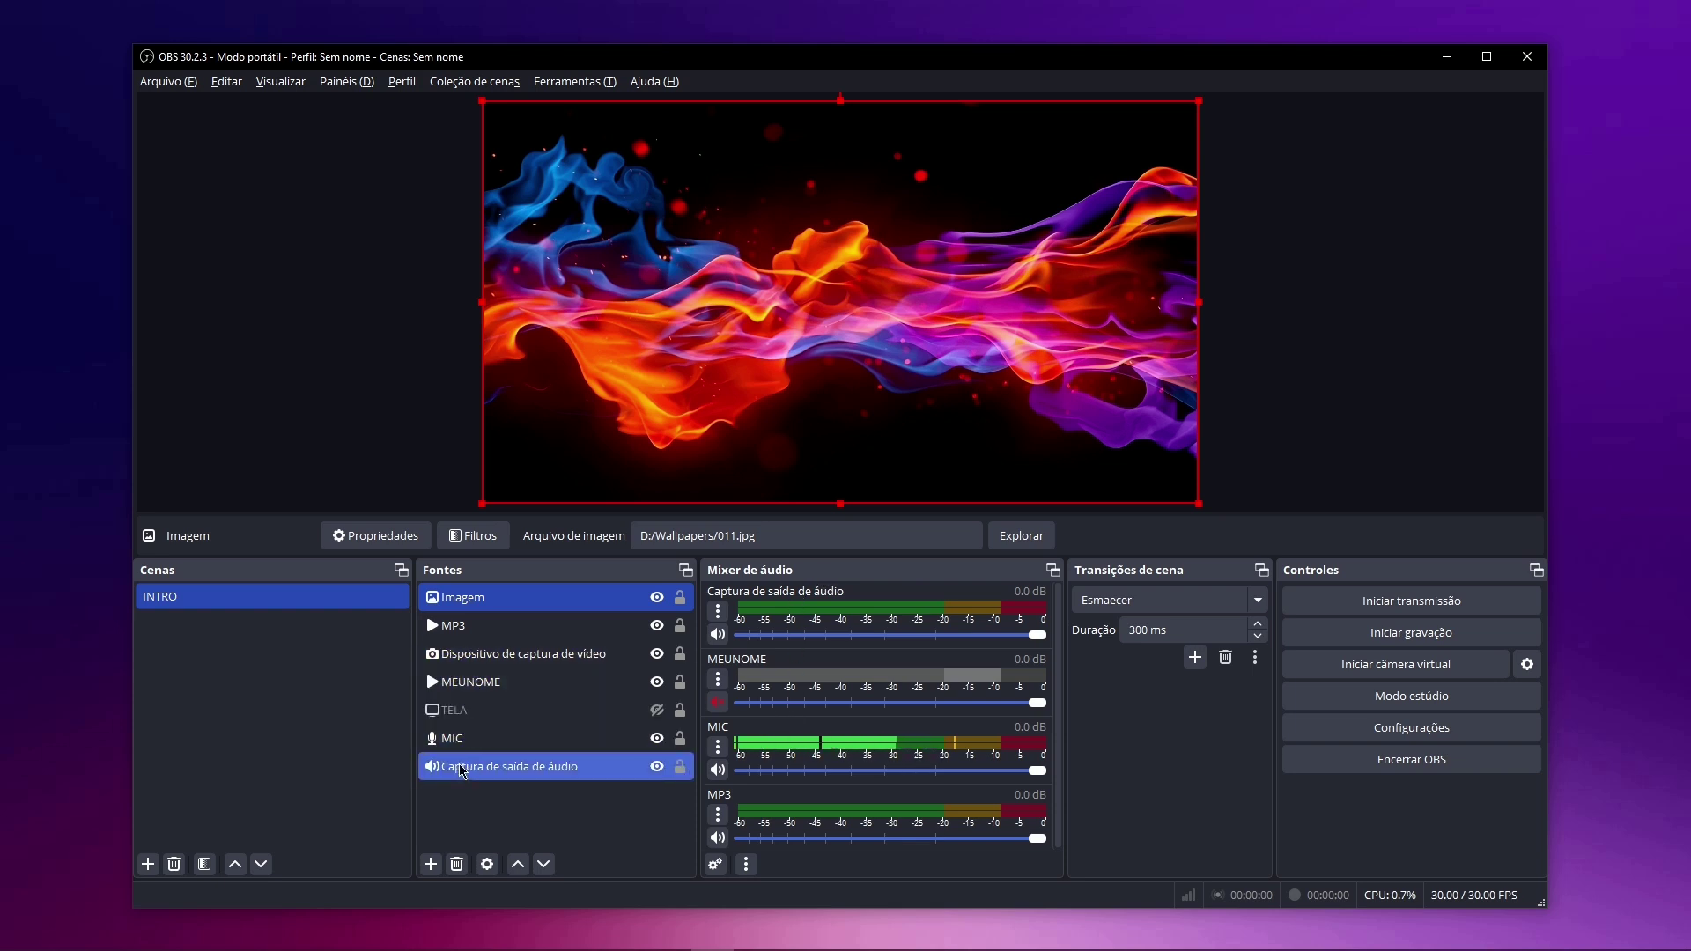
Examine the audio filter types available for the MIC source and close its filters dialog.
click(486, 740)
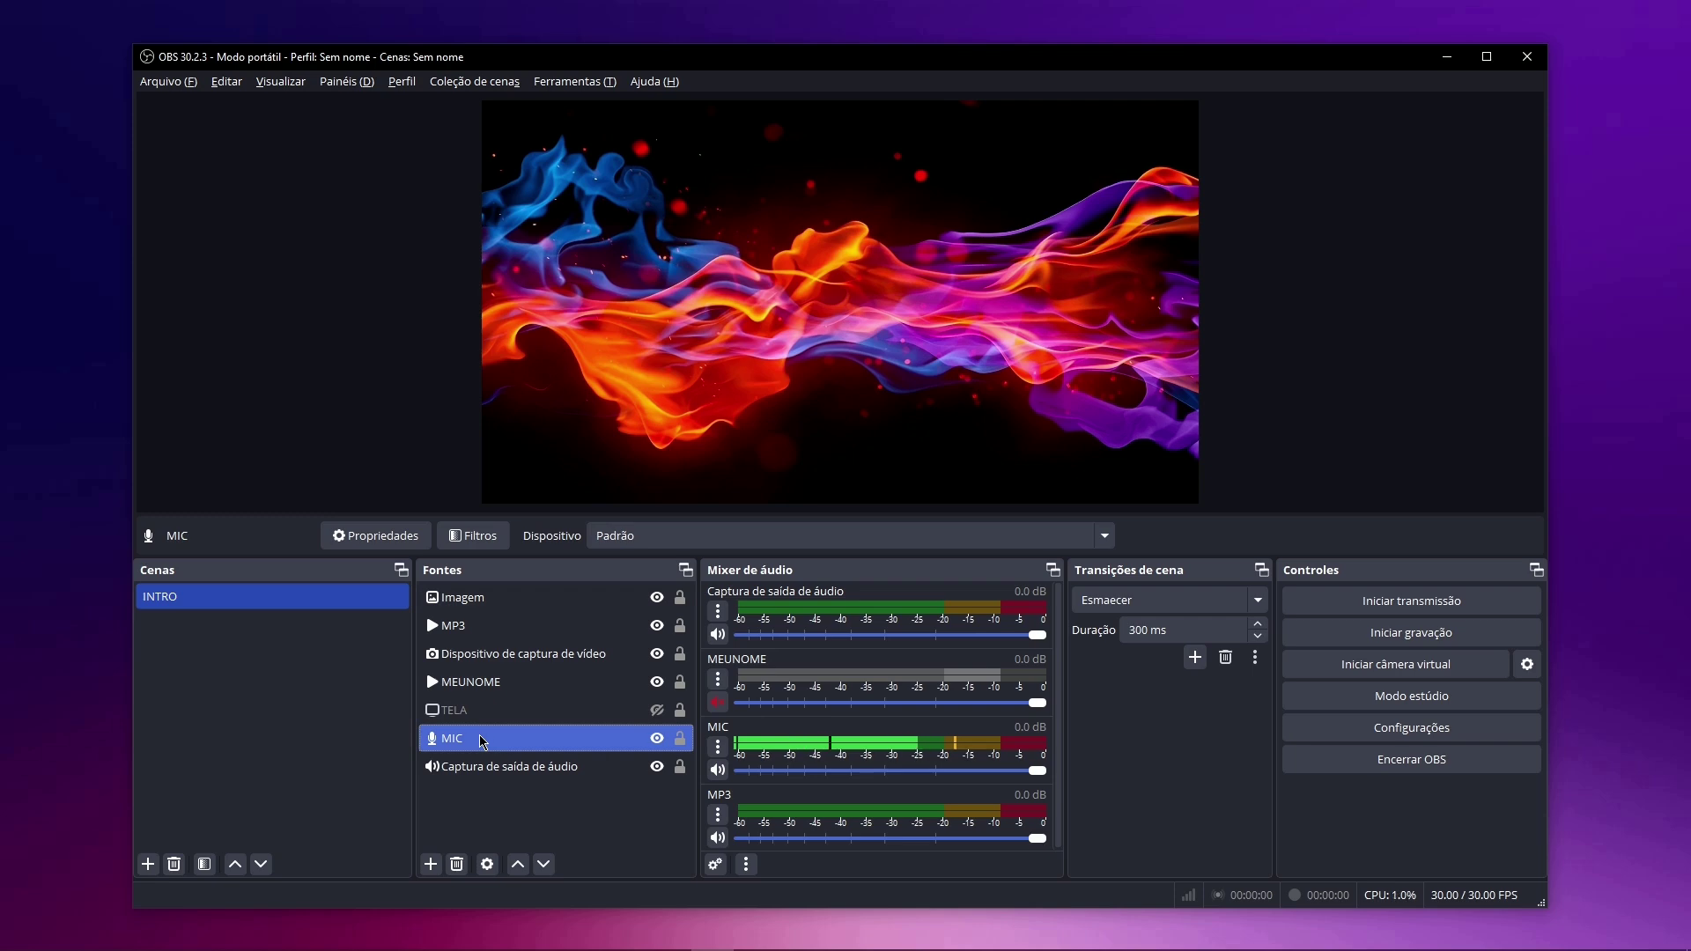
right_click(484, 742)
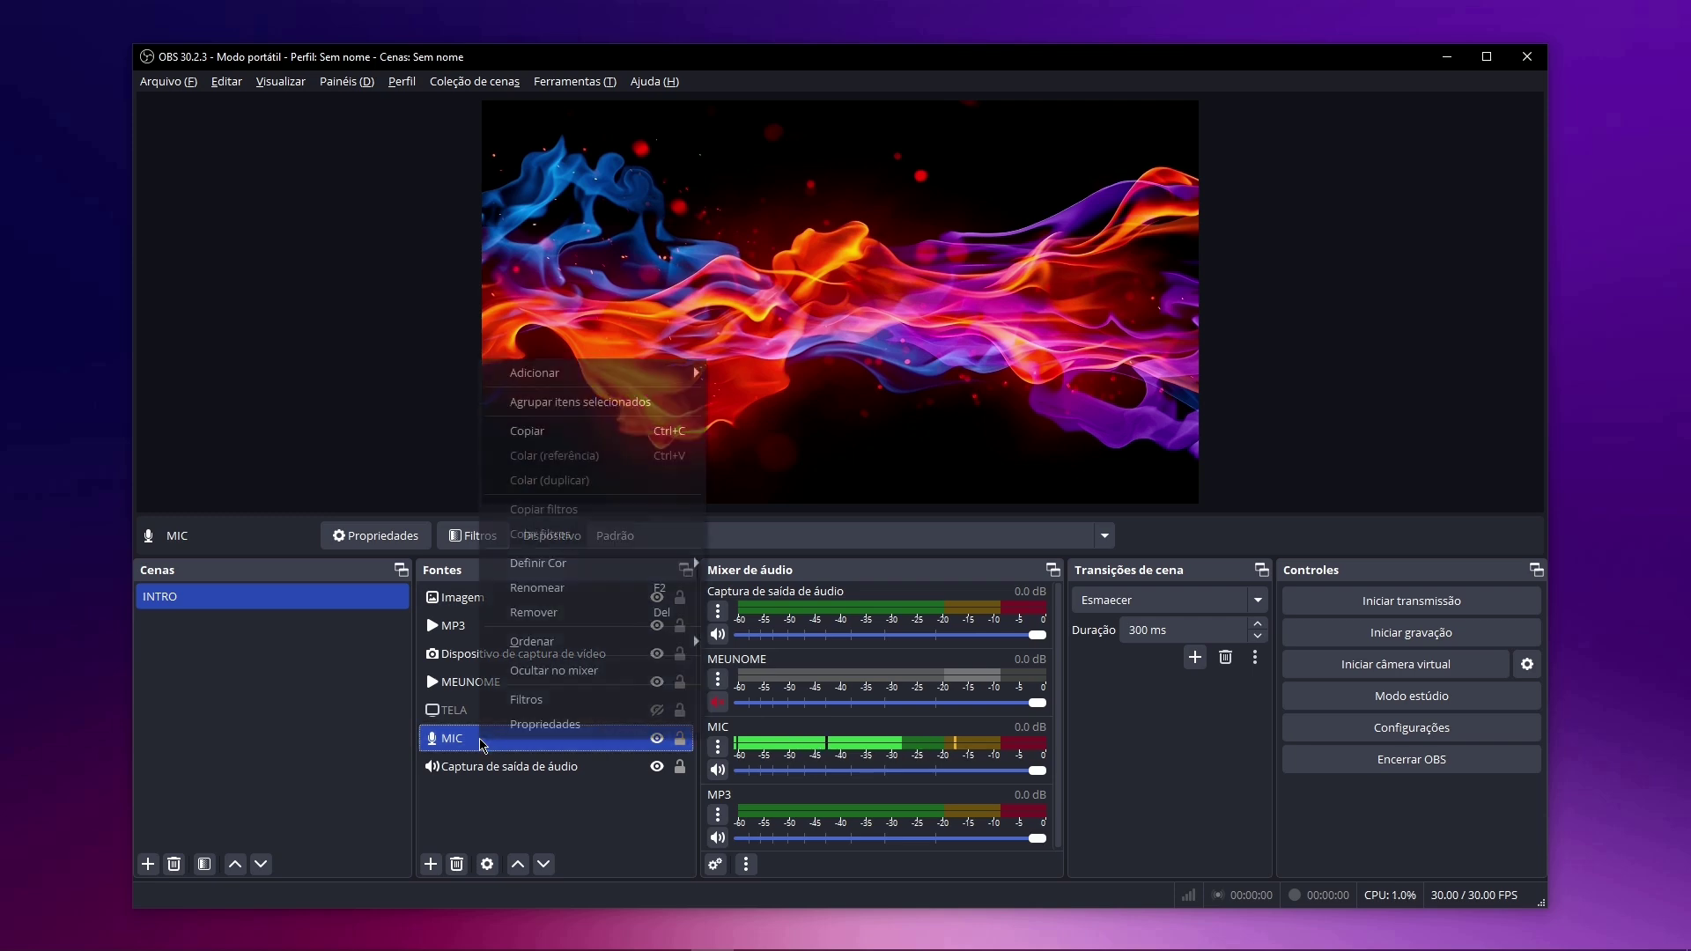
click(528, 700)
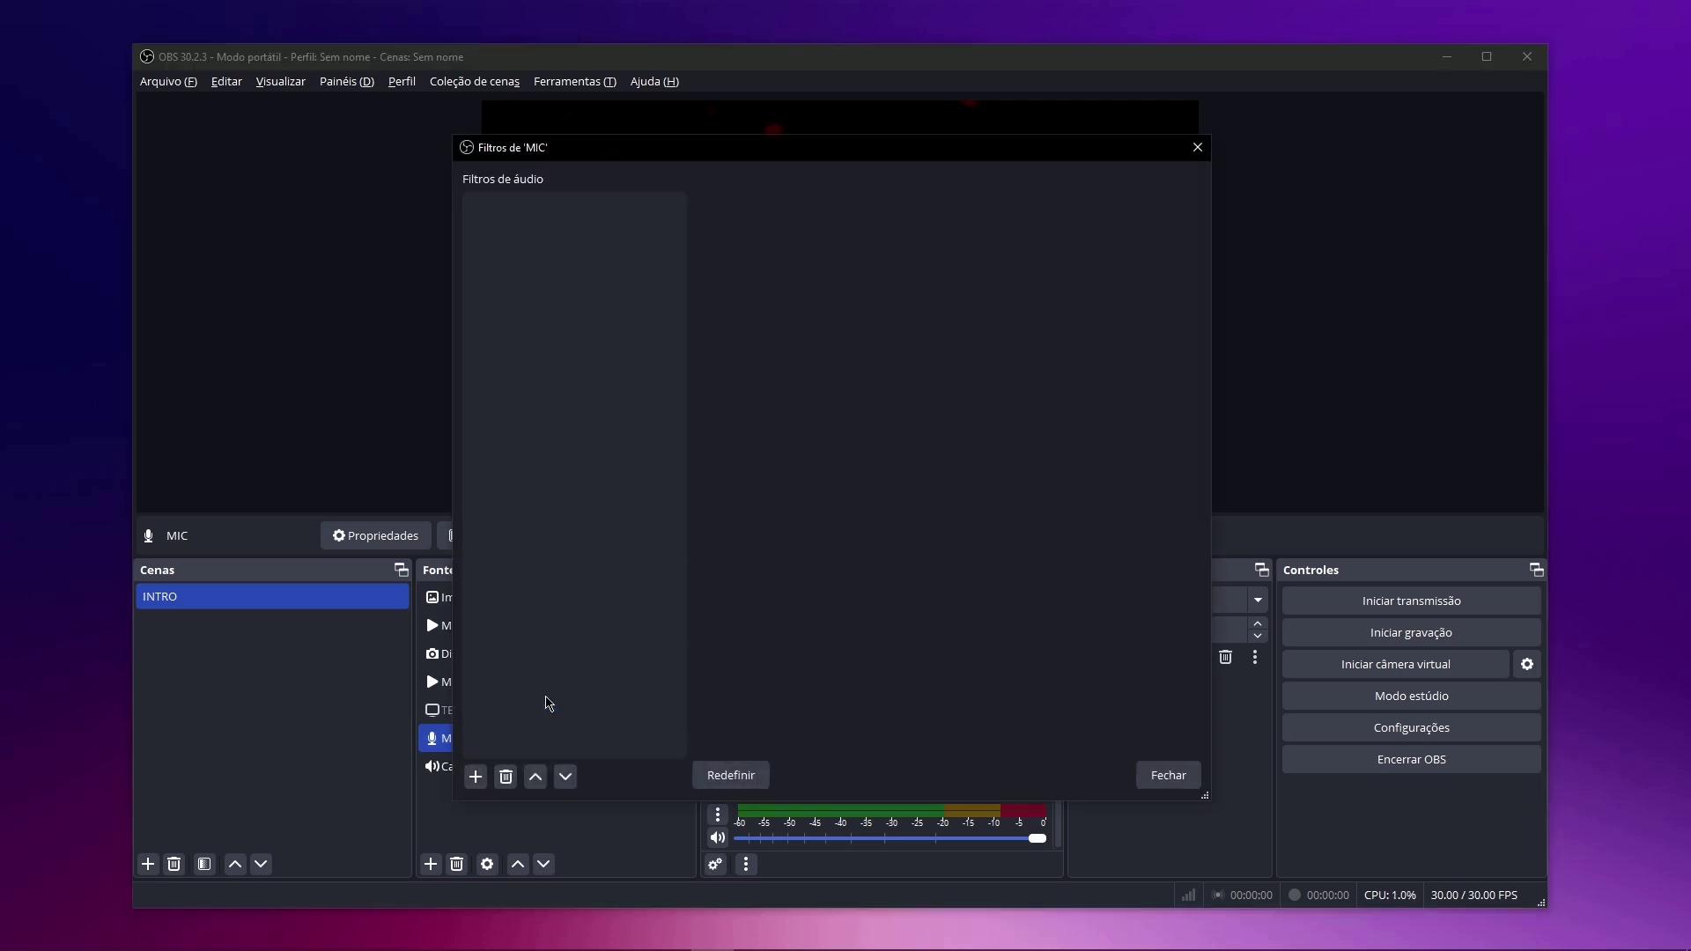
click(476, 778)
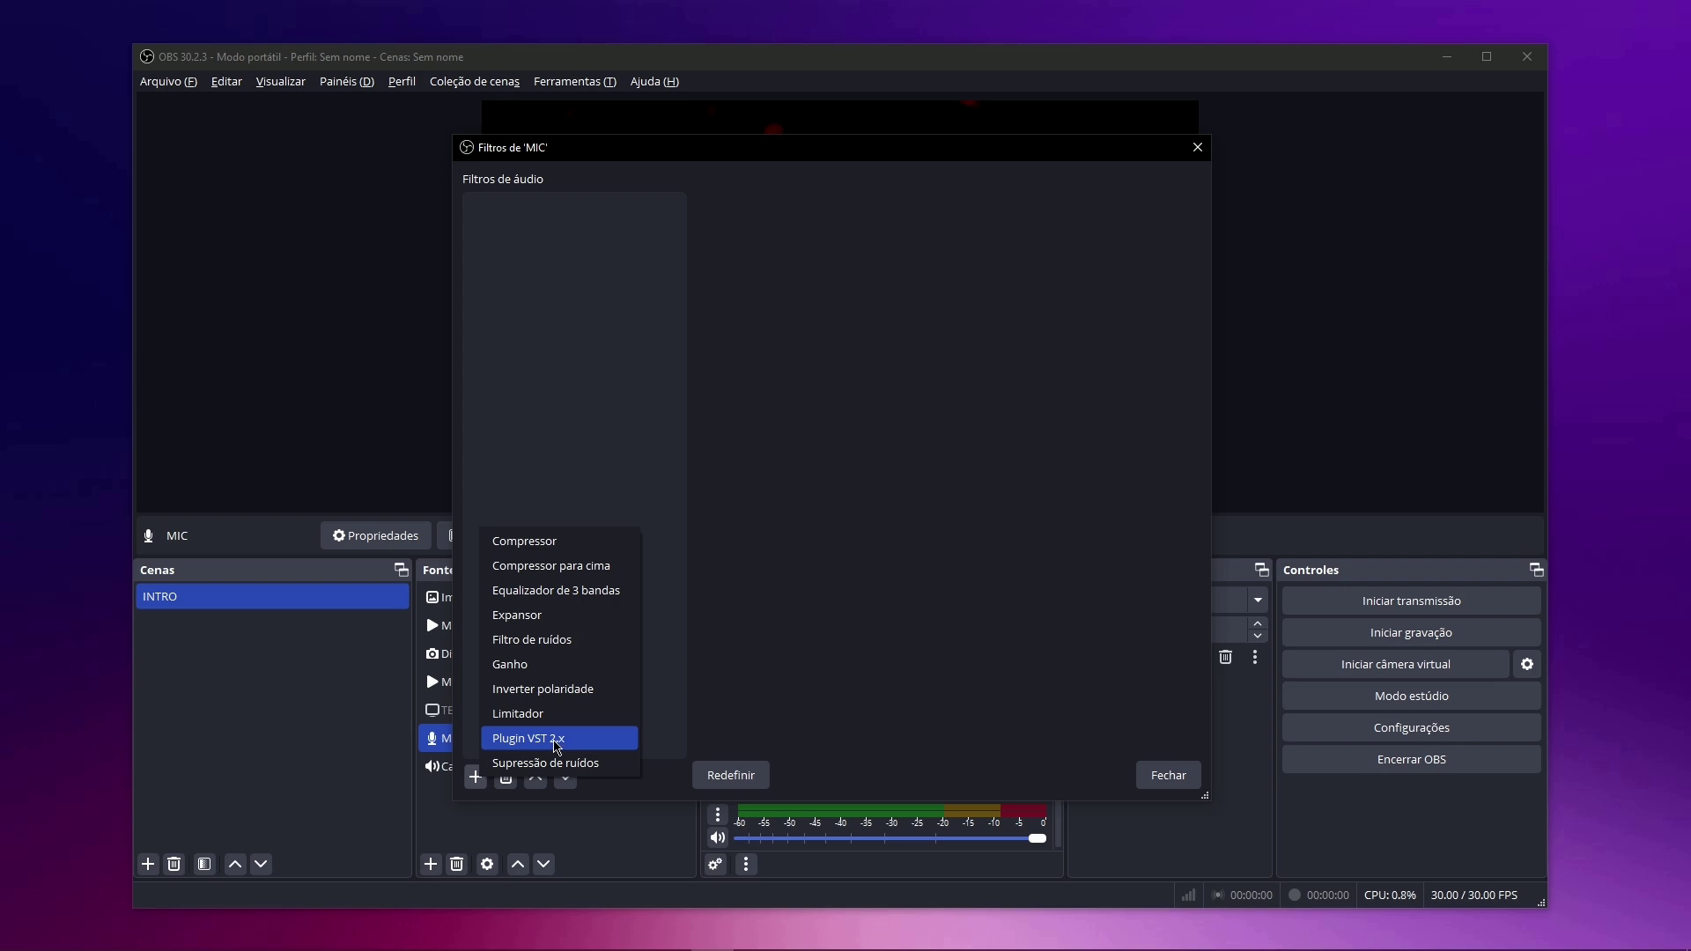
click(558, 747)
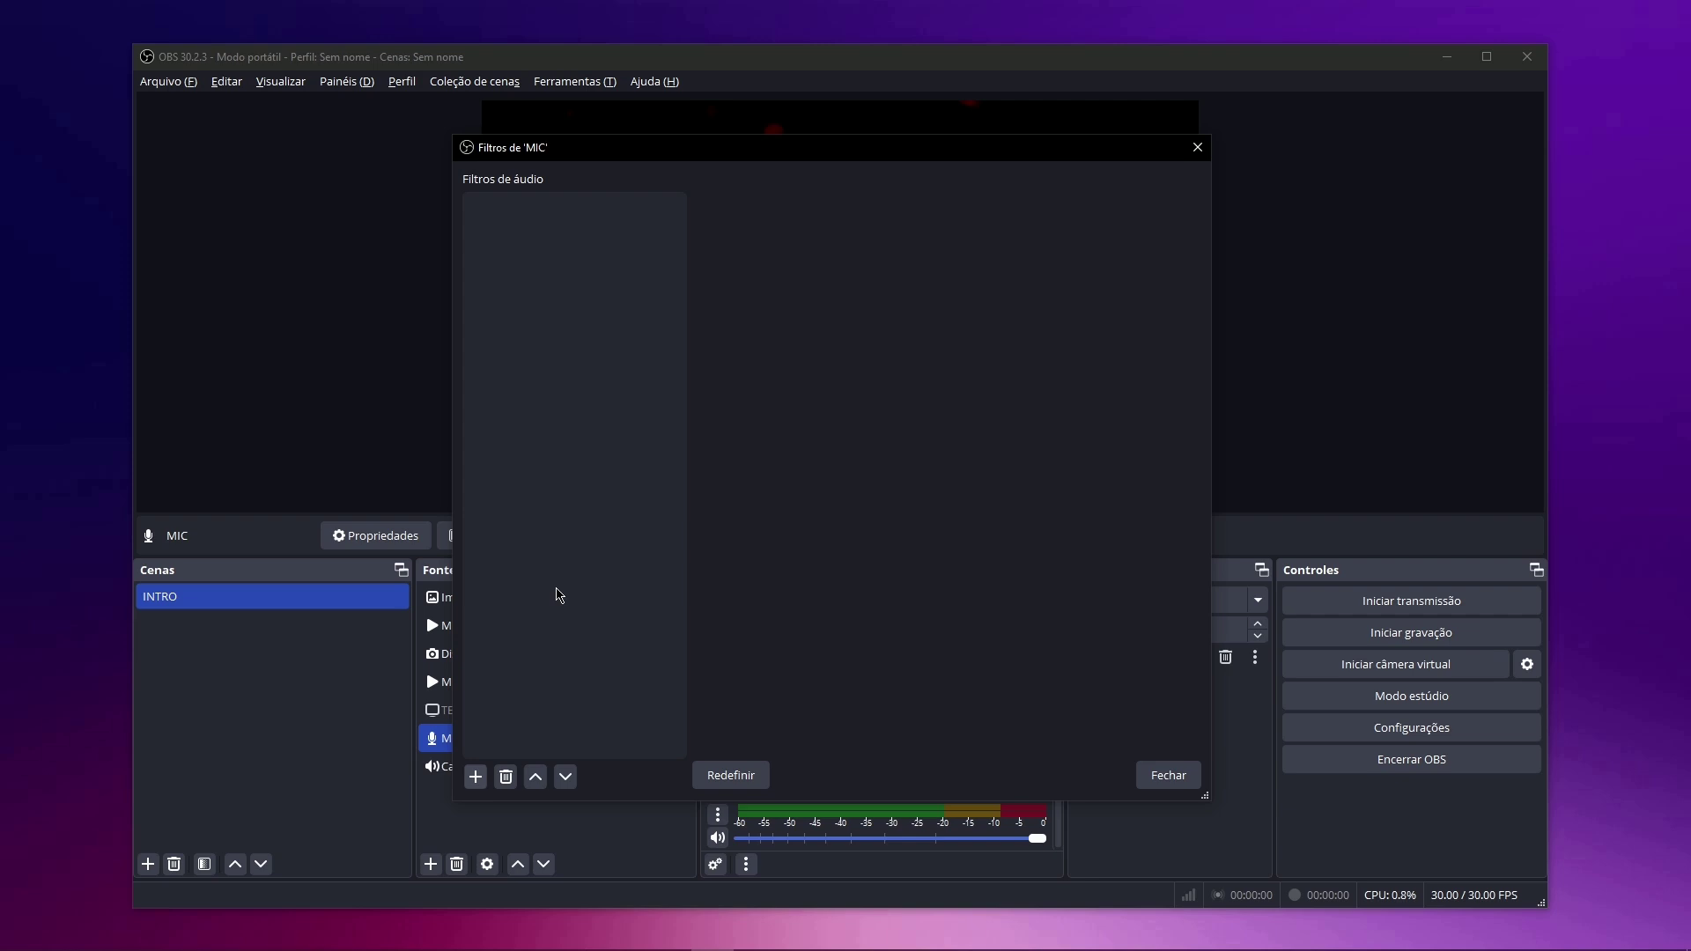
click(1171, 776)
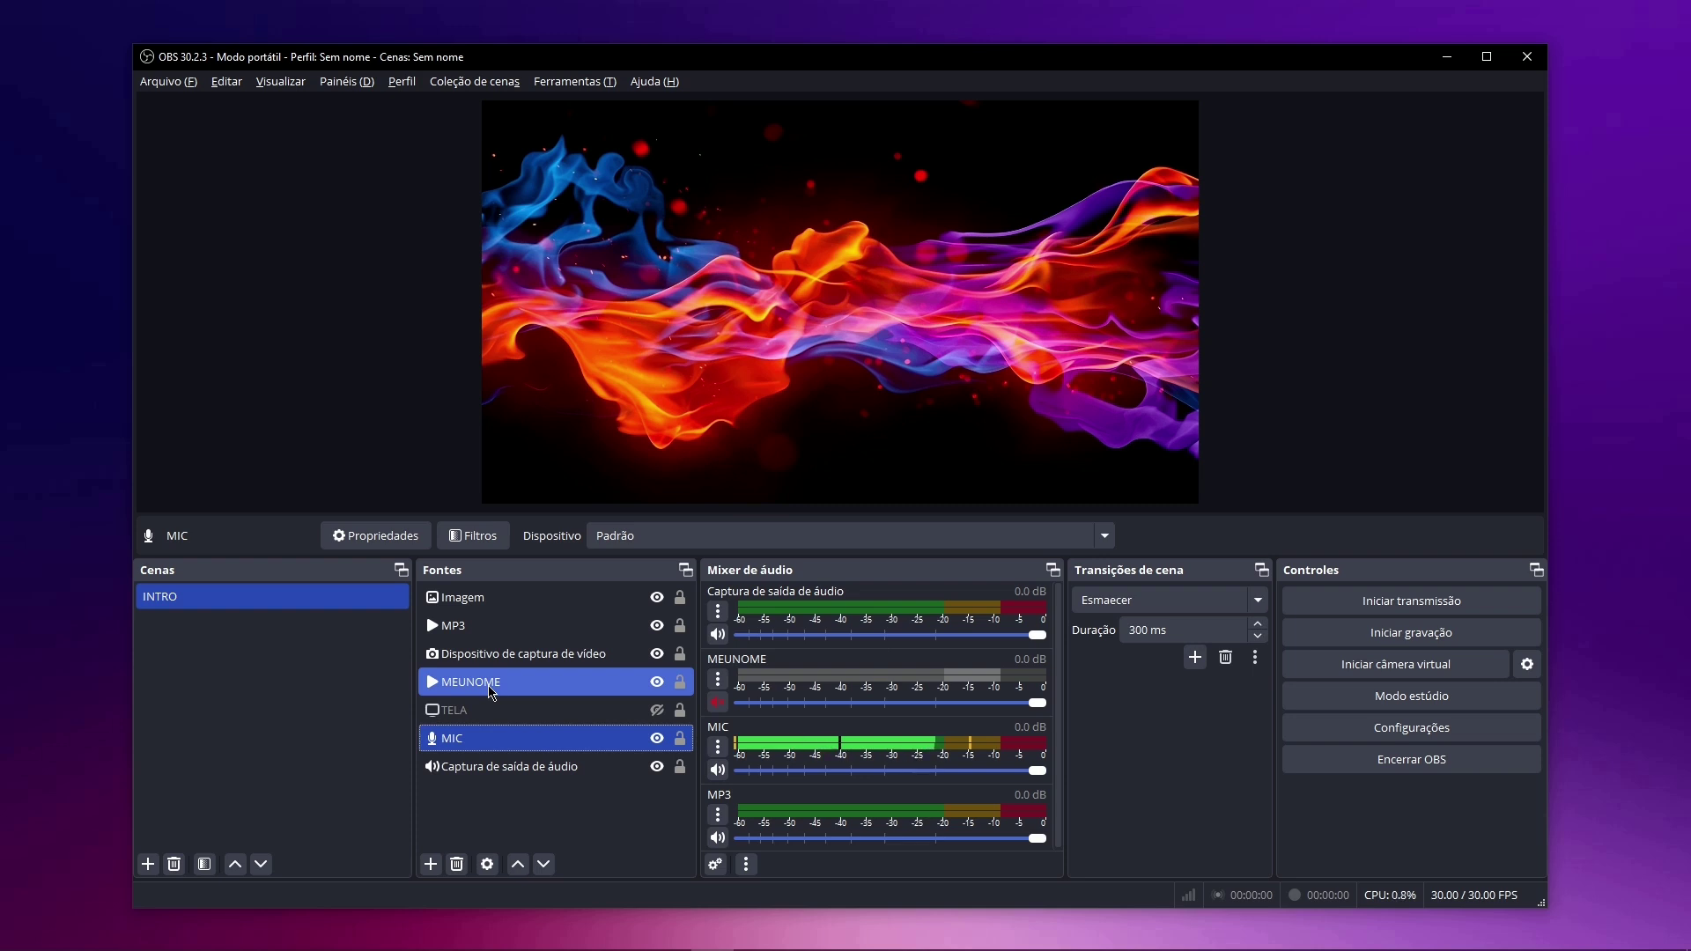
Duplicate the INTRO scene under the name LIVE.
right_click(216, 608)
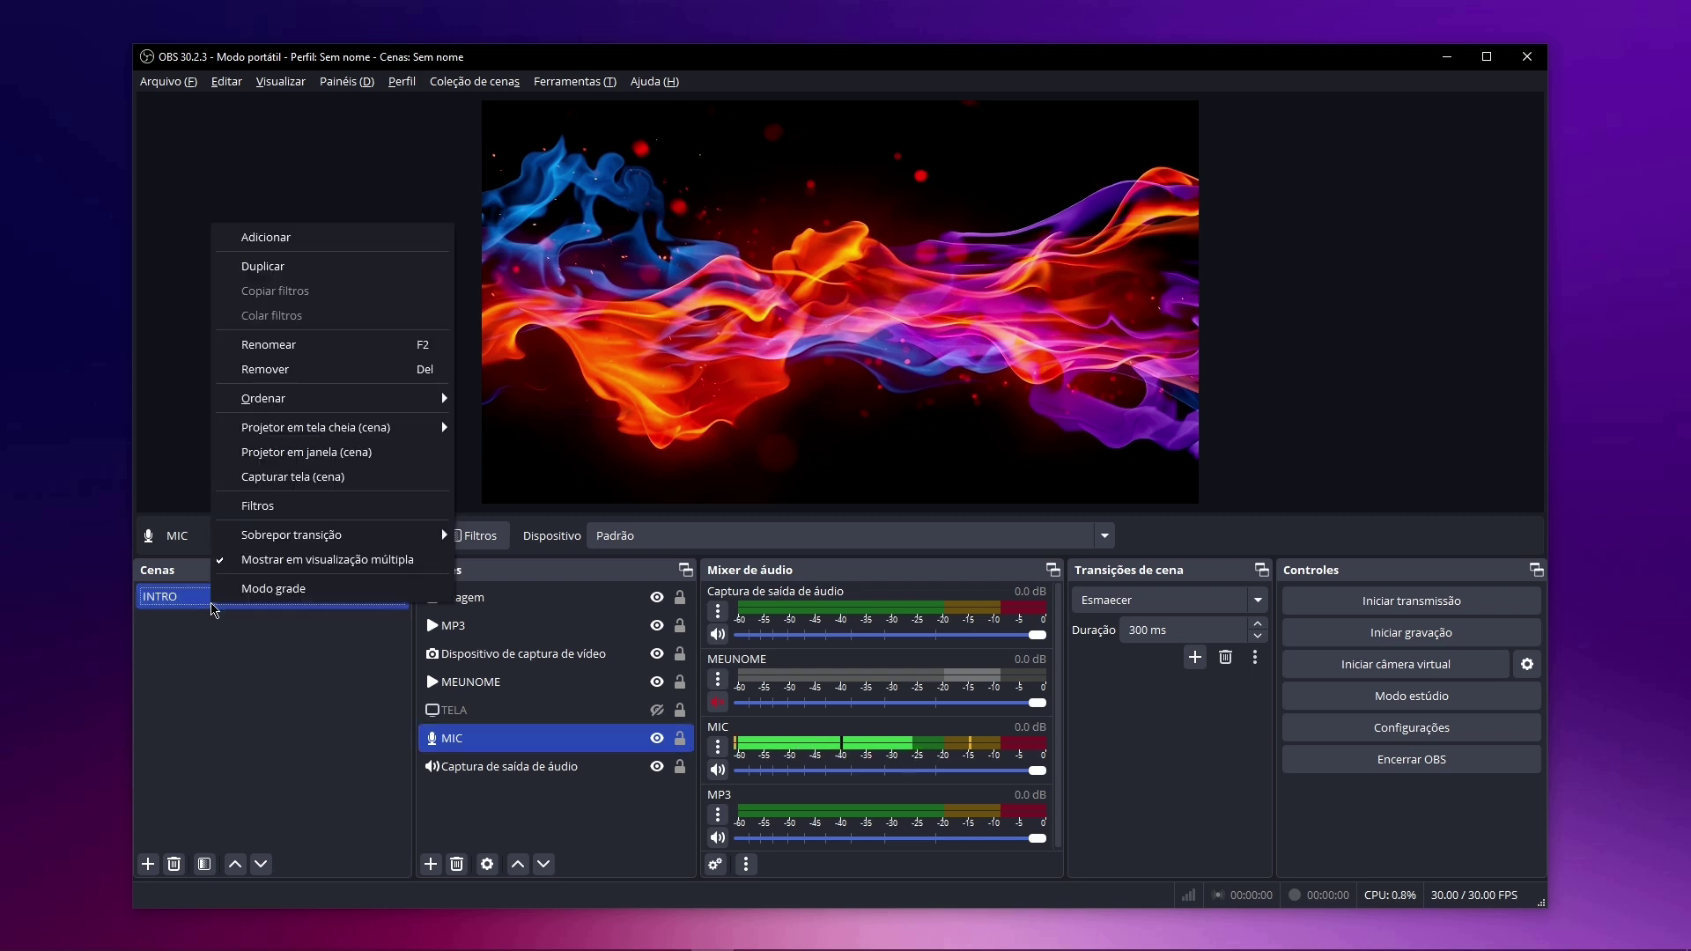
click(302, 275)
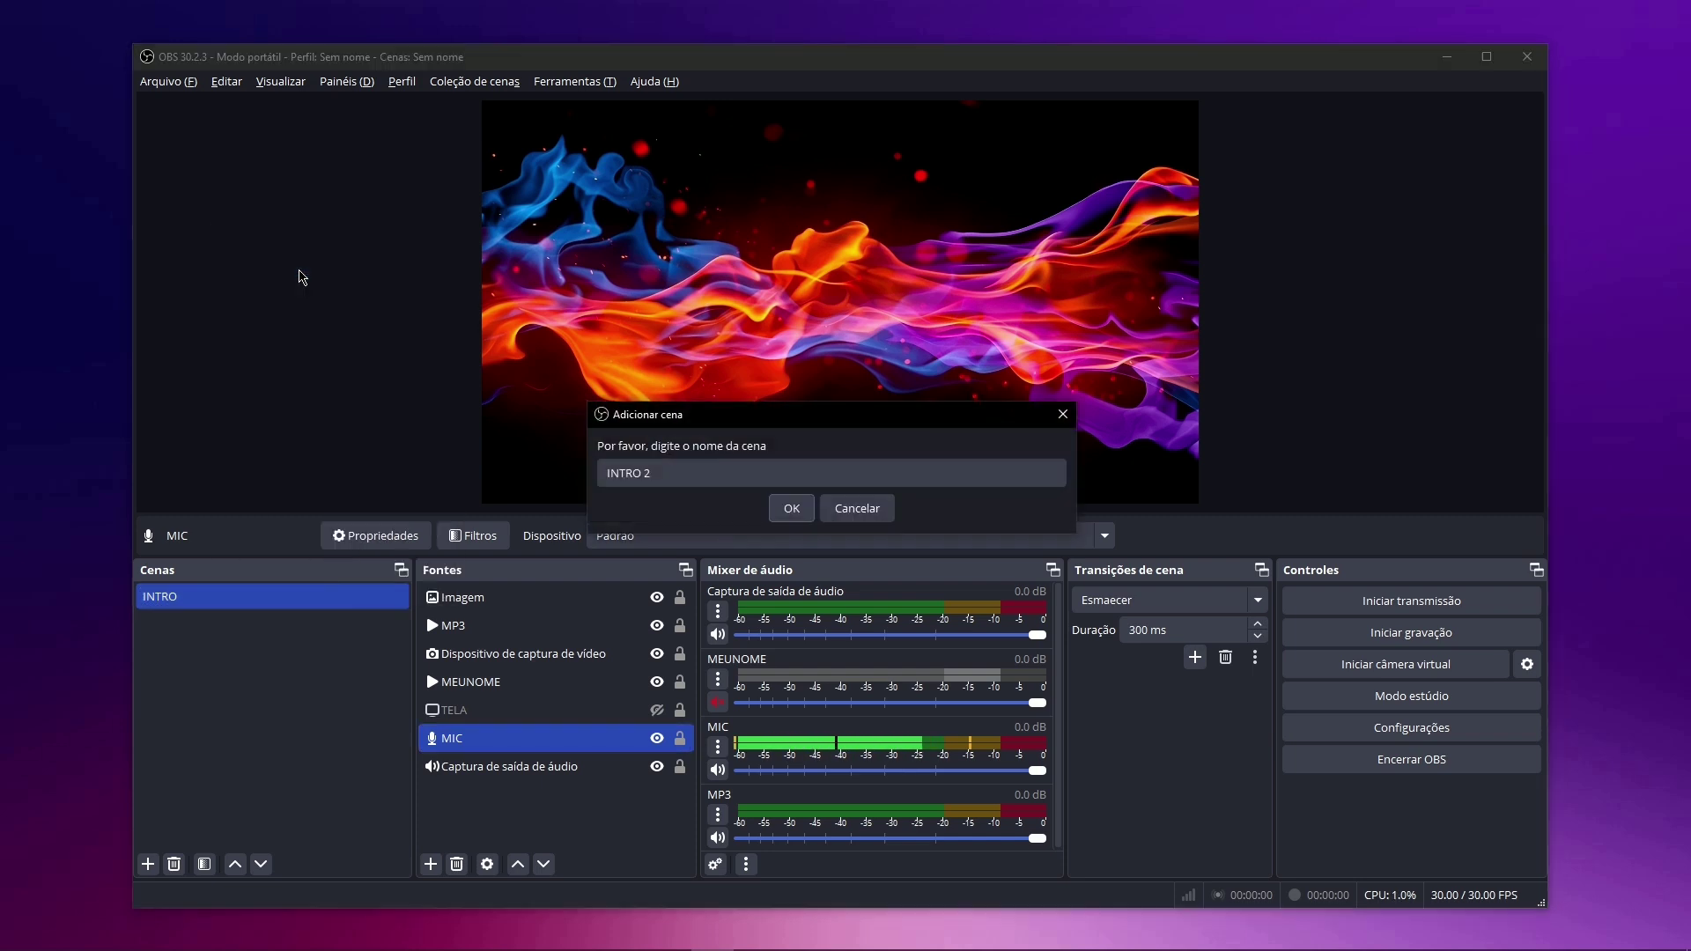
drag(723, 472, 572, 472)
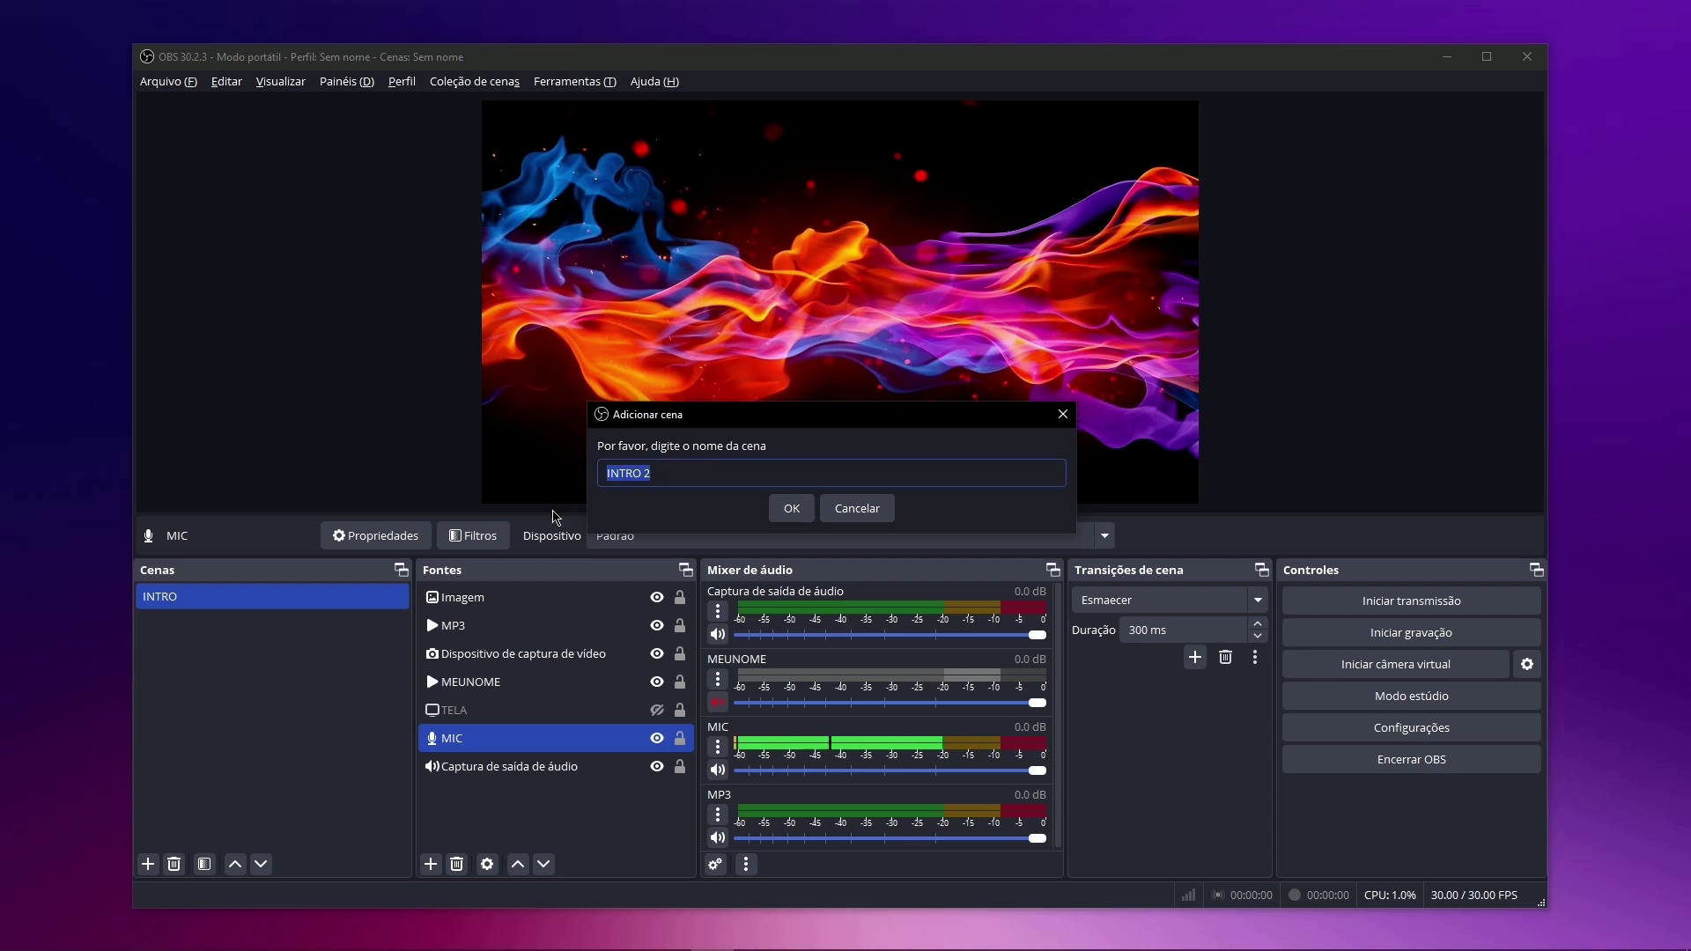
text(live)
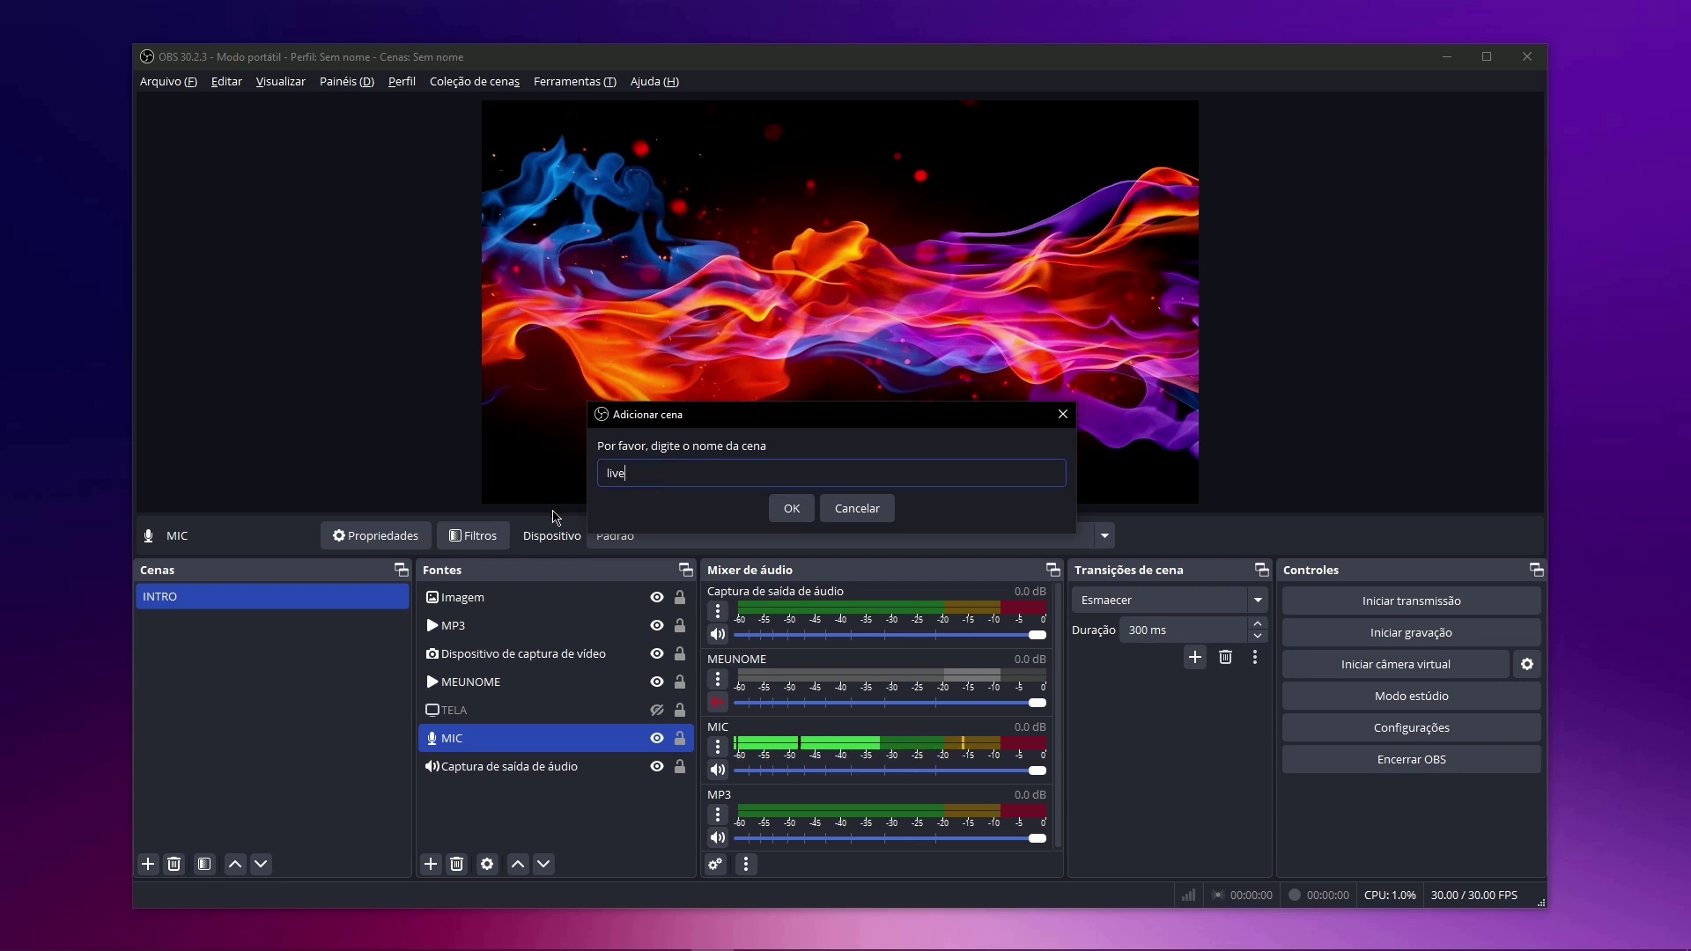
key(Return)
Switch between the INTRO and LIVE scenes to compare their sources.
click(204, 601)
click(208, 622)
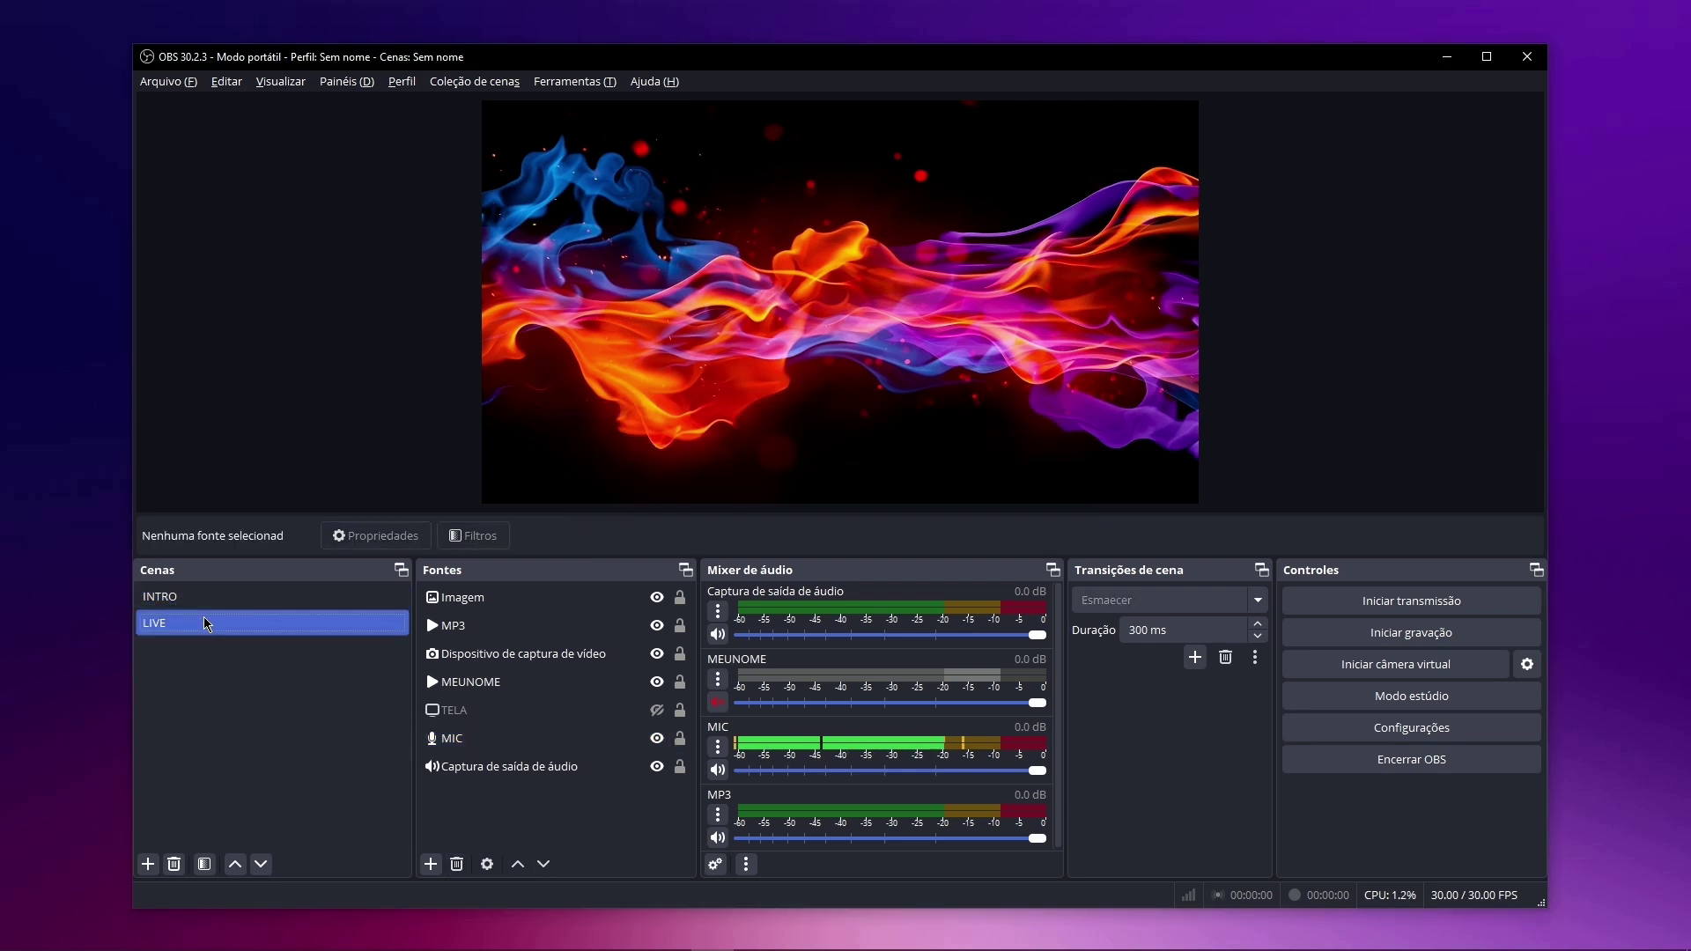
click(221, 606)
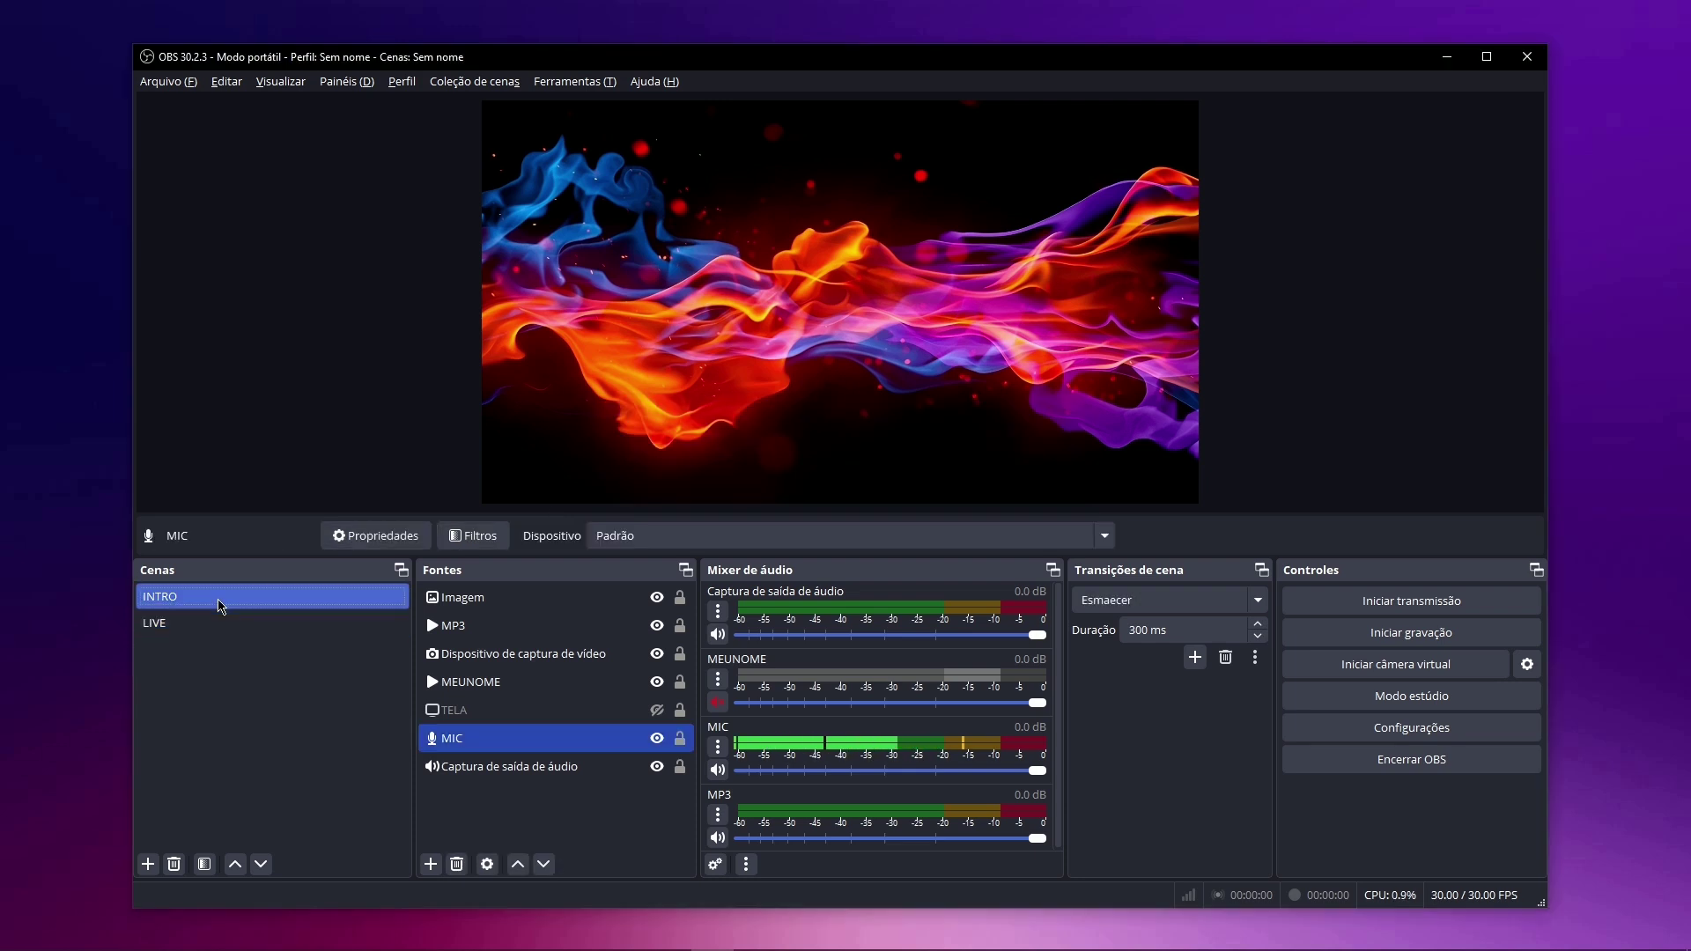
click(219, 621)
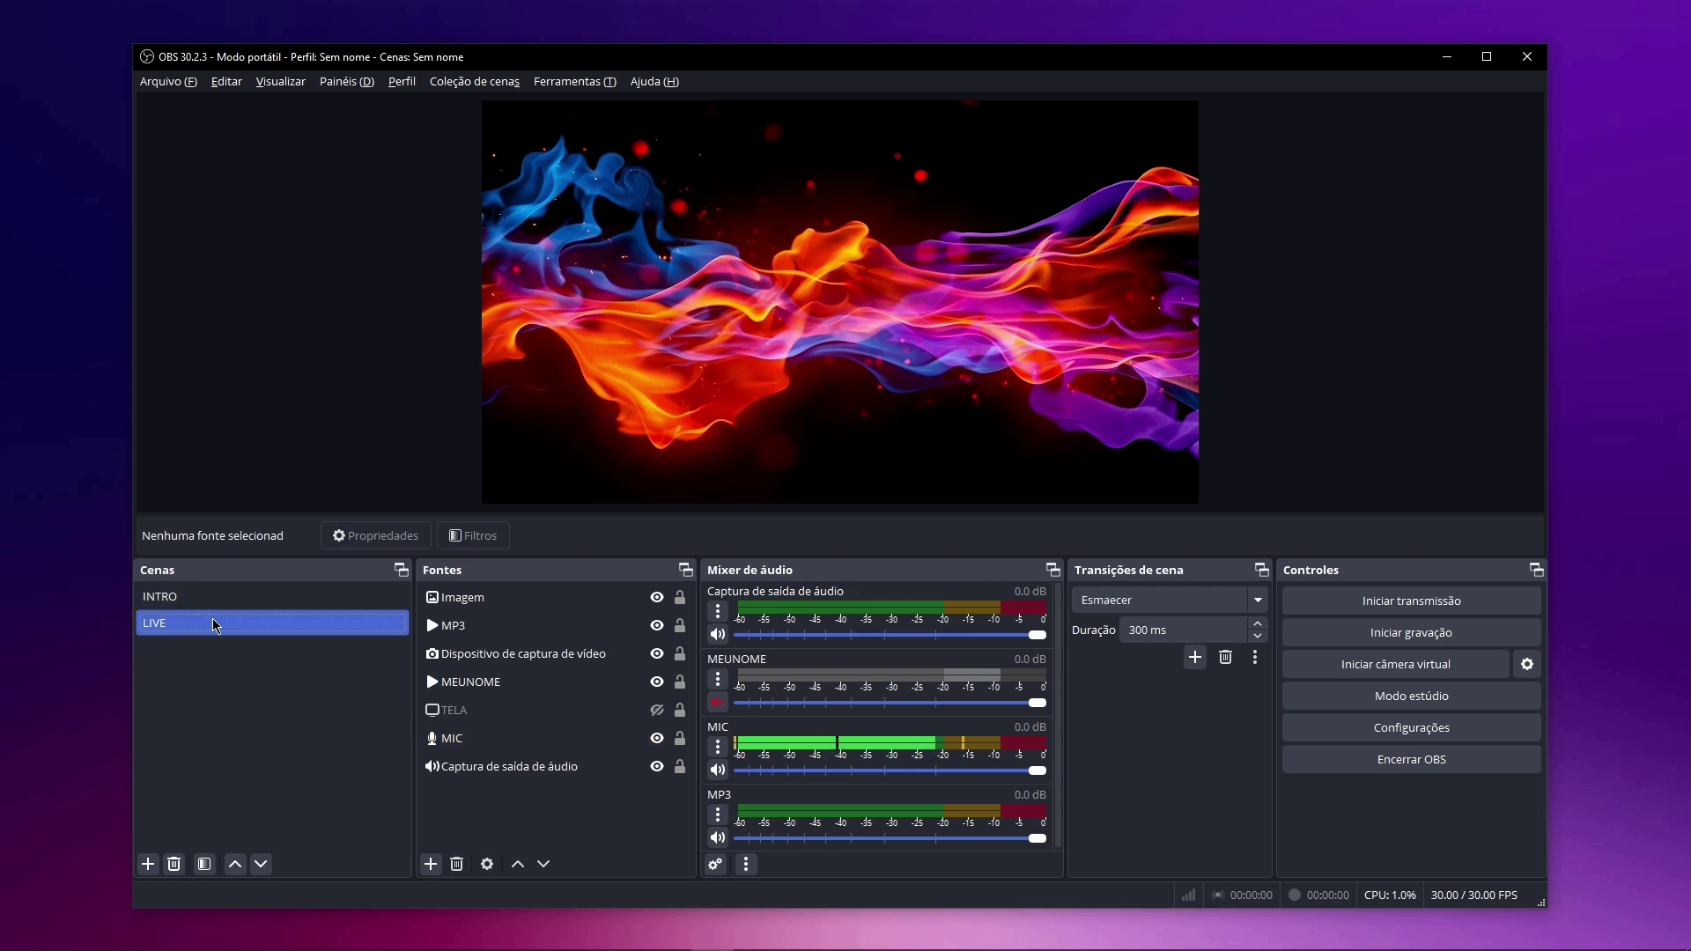
Remove the Imagem and MP3 sources from the INTRO scene.
click(211, 604)
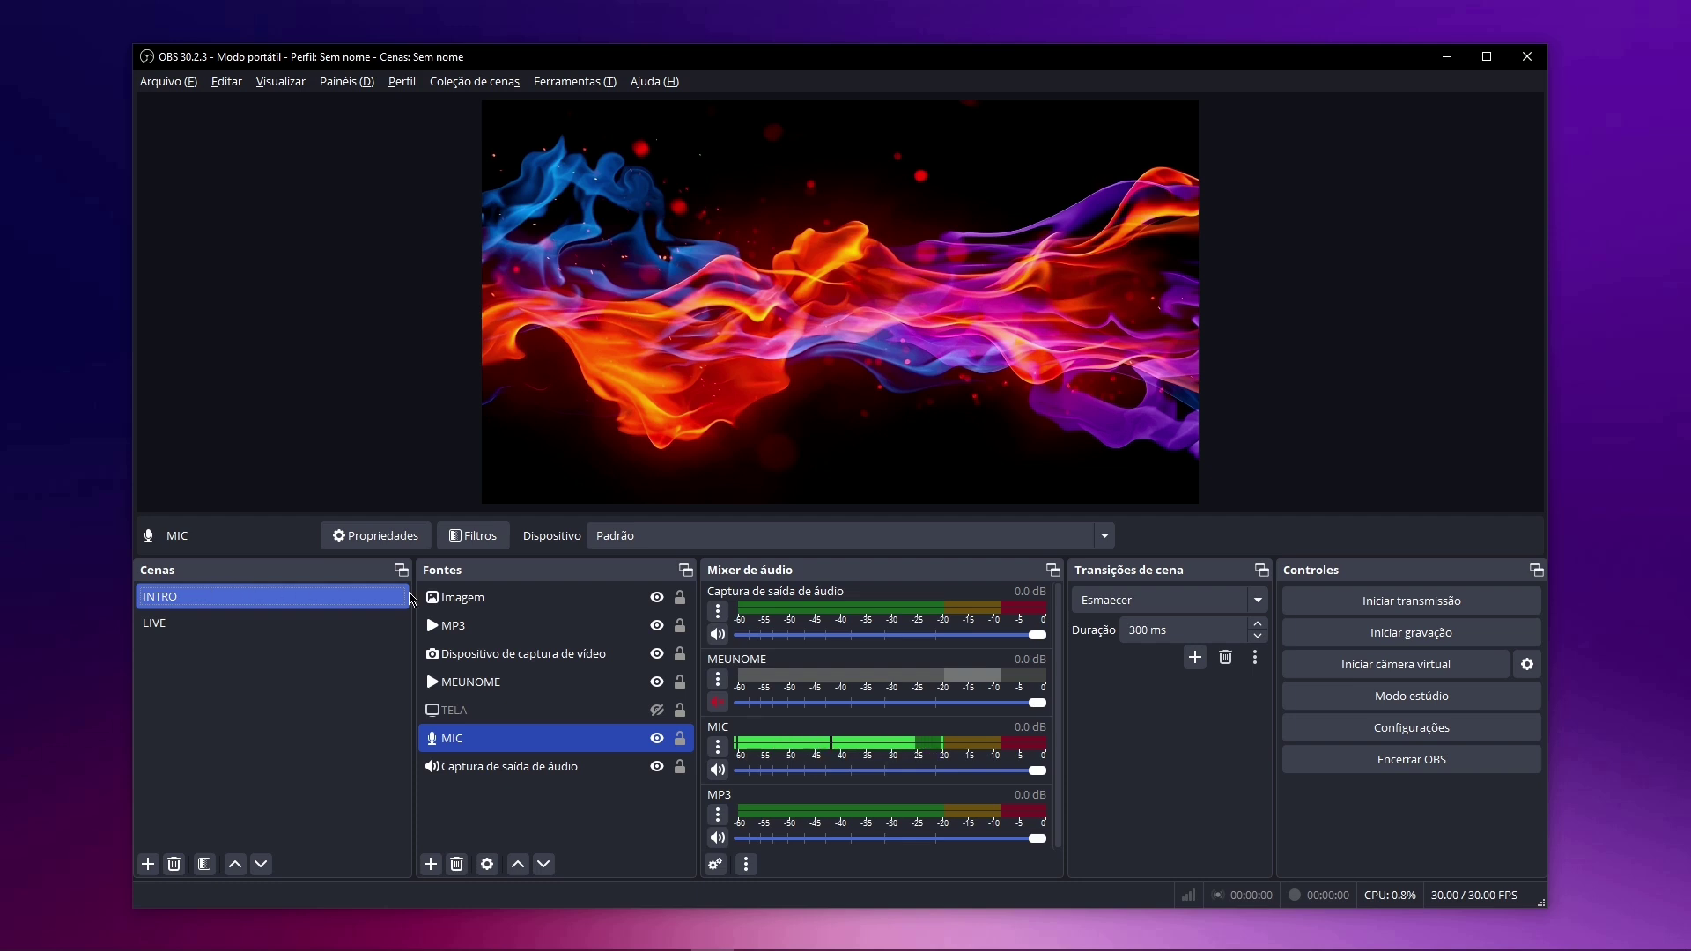
ctrl+click(521, 606)
click(522, 606)
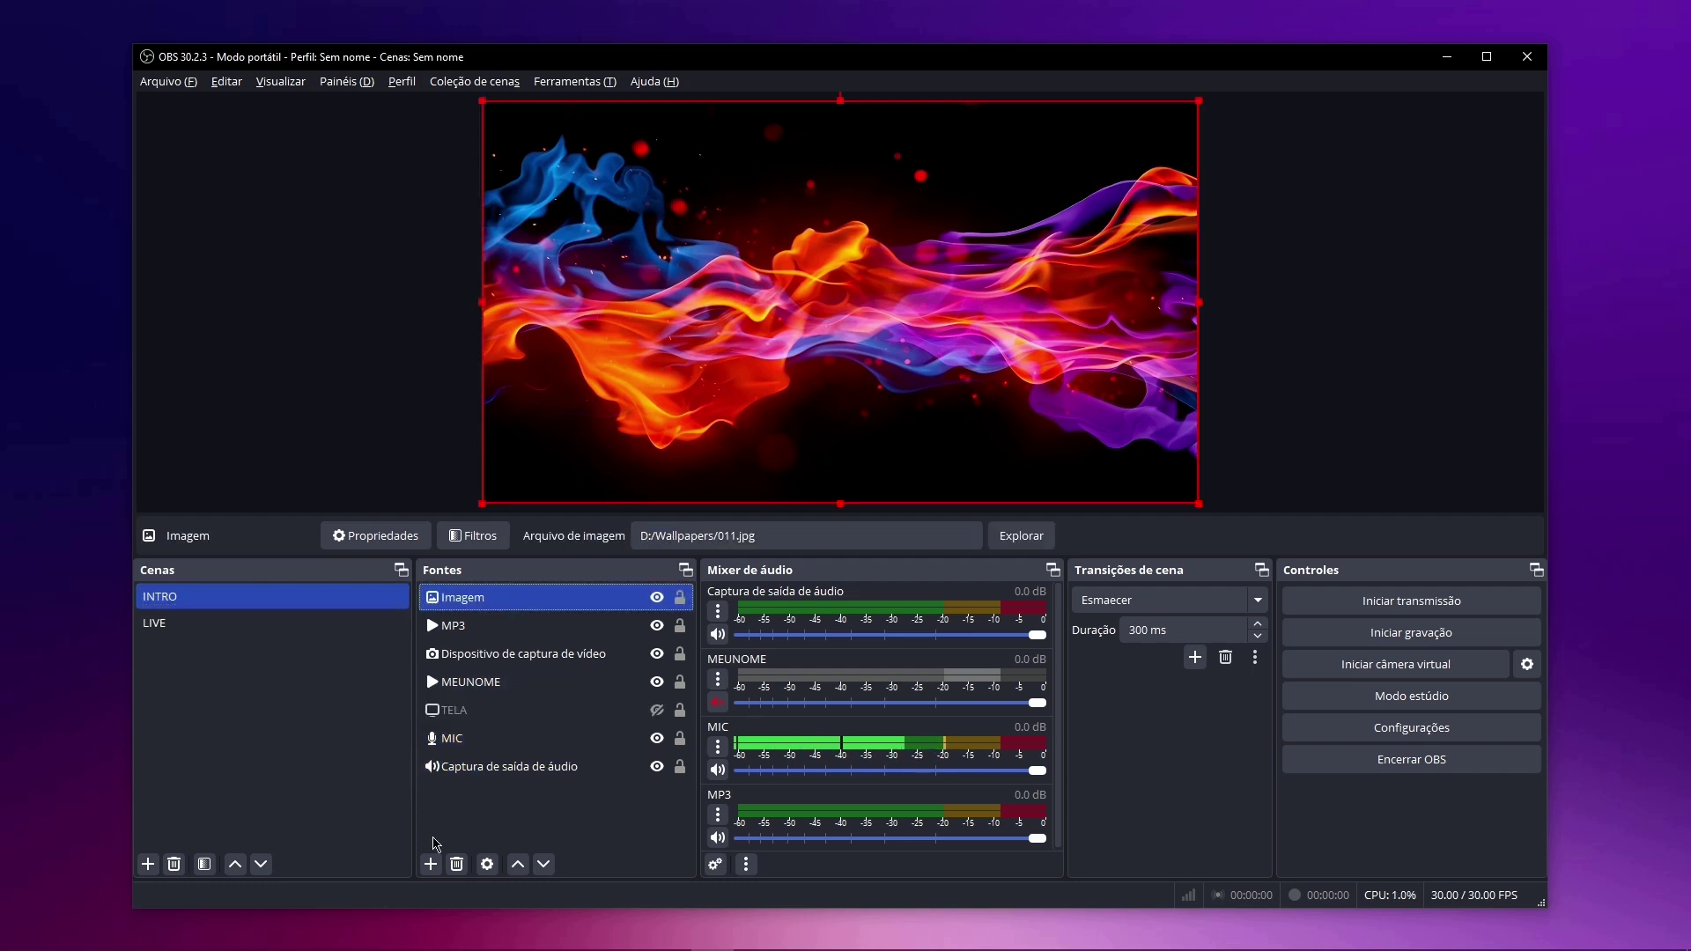
click(456, 865)
key(Return)
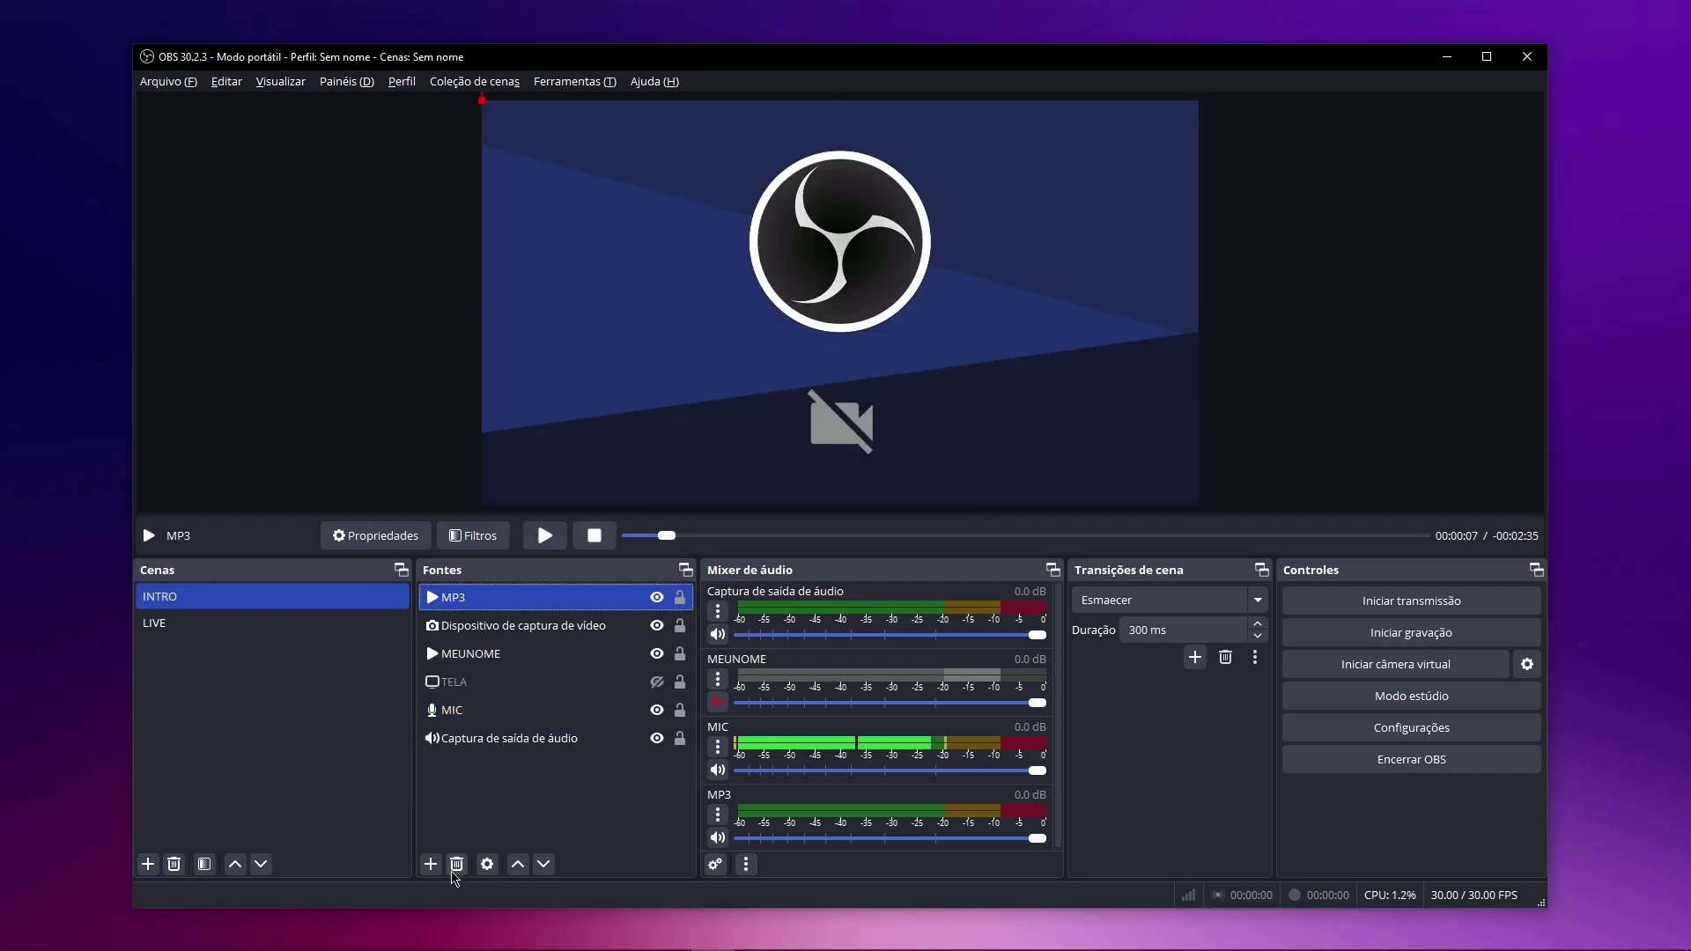
click(455, 875)
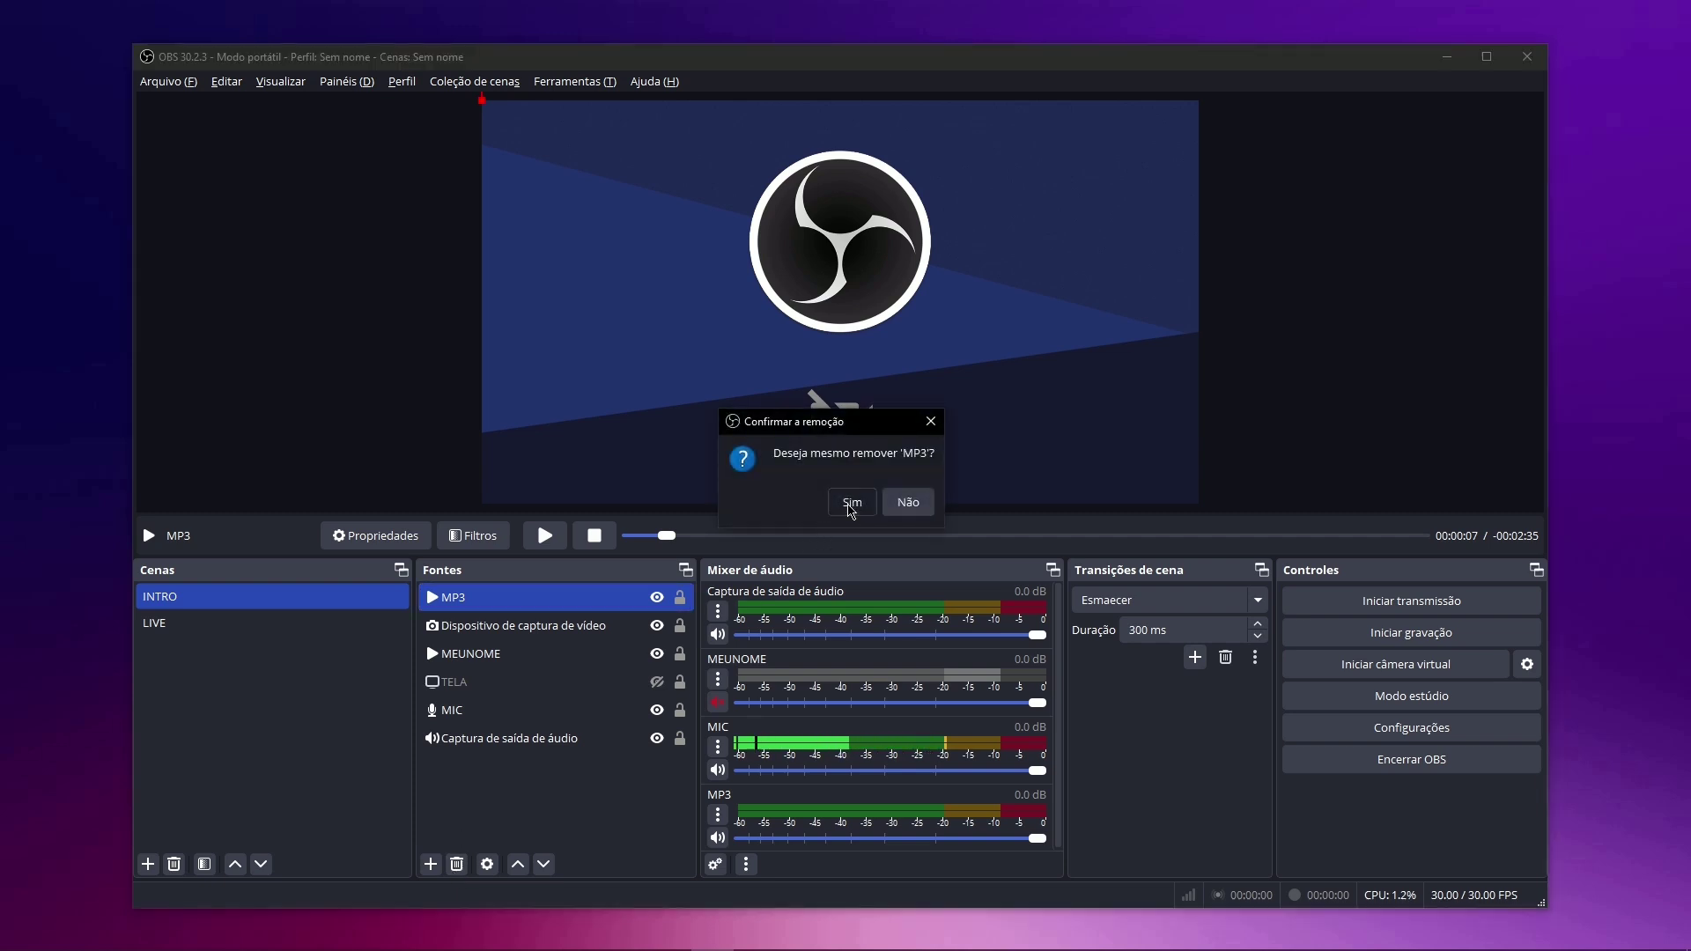
click(854, 496)
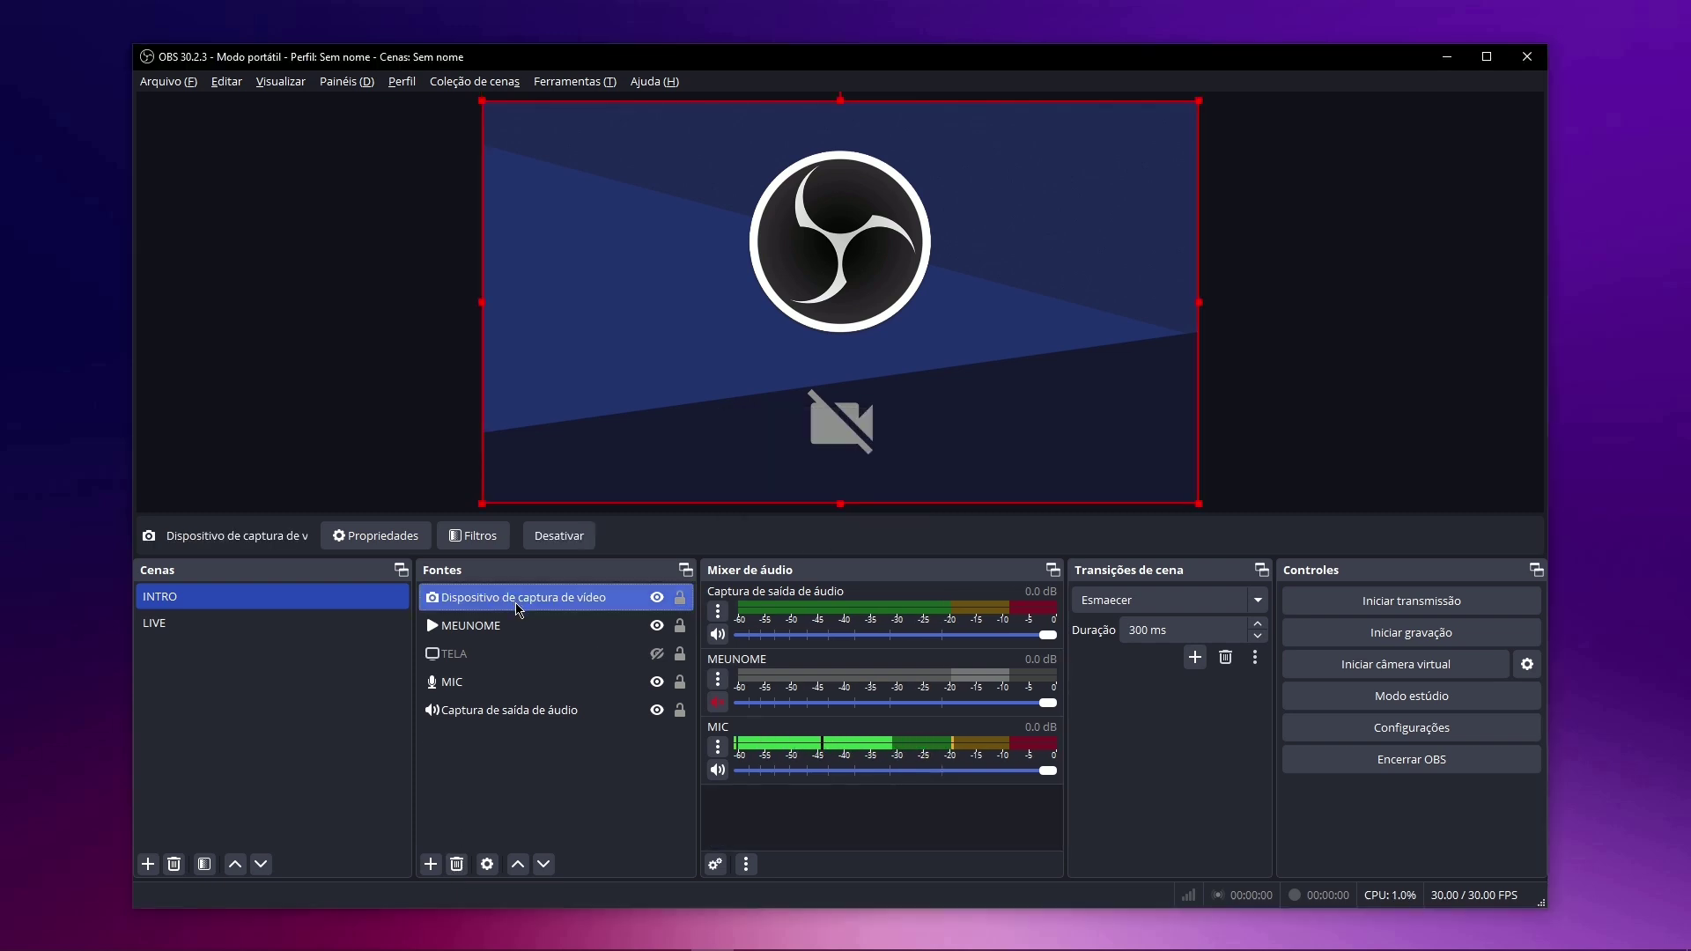
Remove the MEUNOME and Captura de saída de áudio sources from the INTRO scene.
click(516, 625)
click(457, 865)
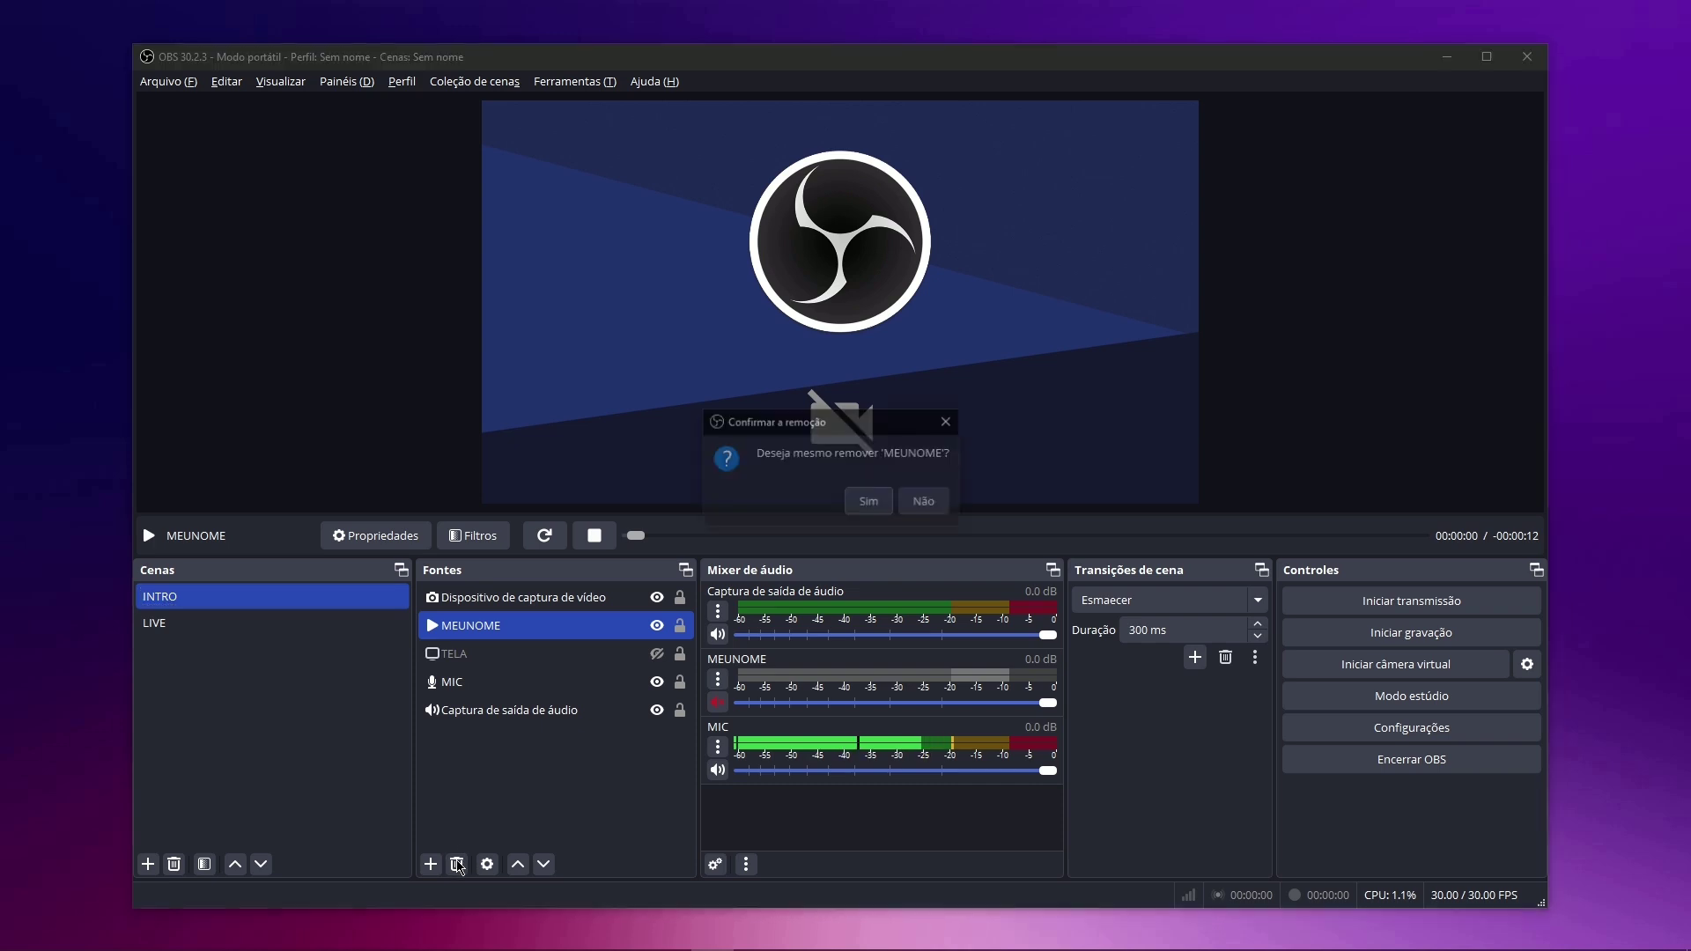
click(869, 502)
click(573, 682)
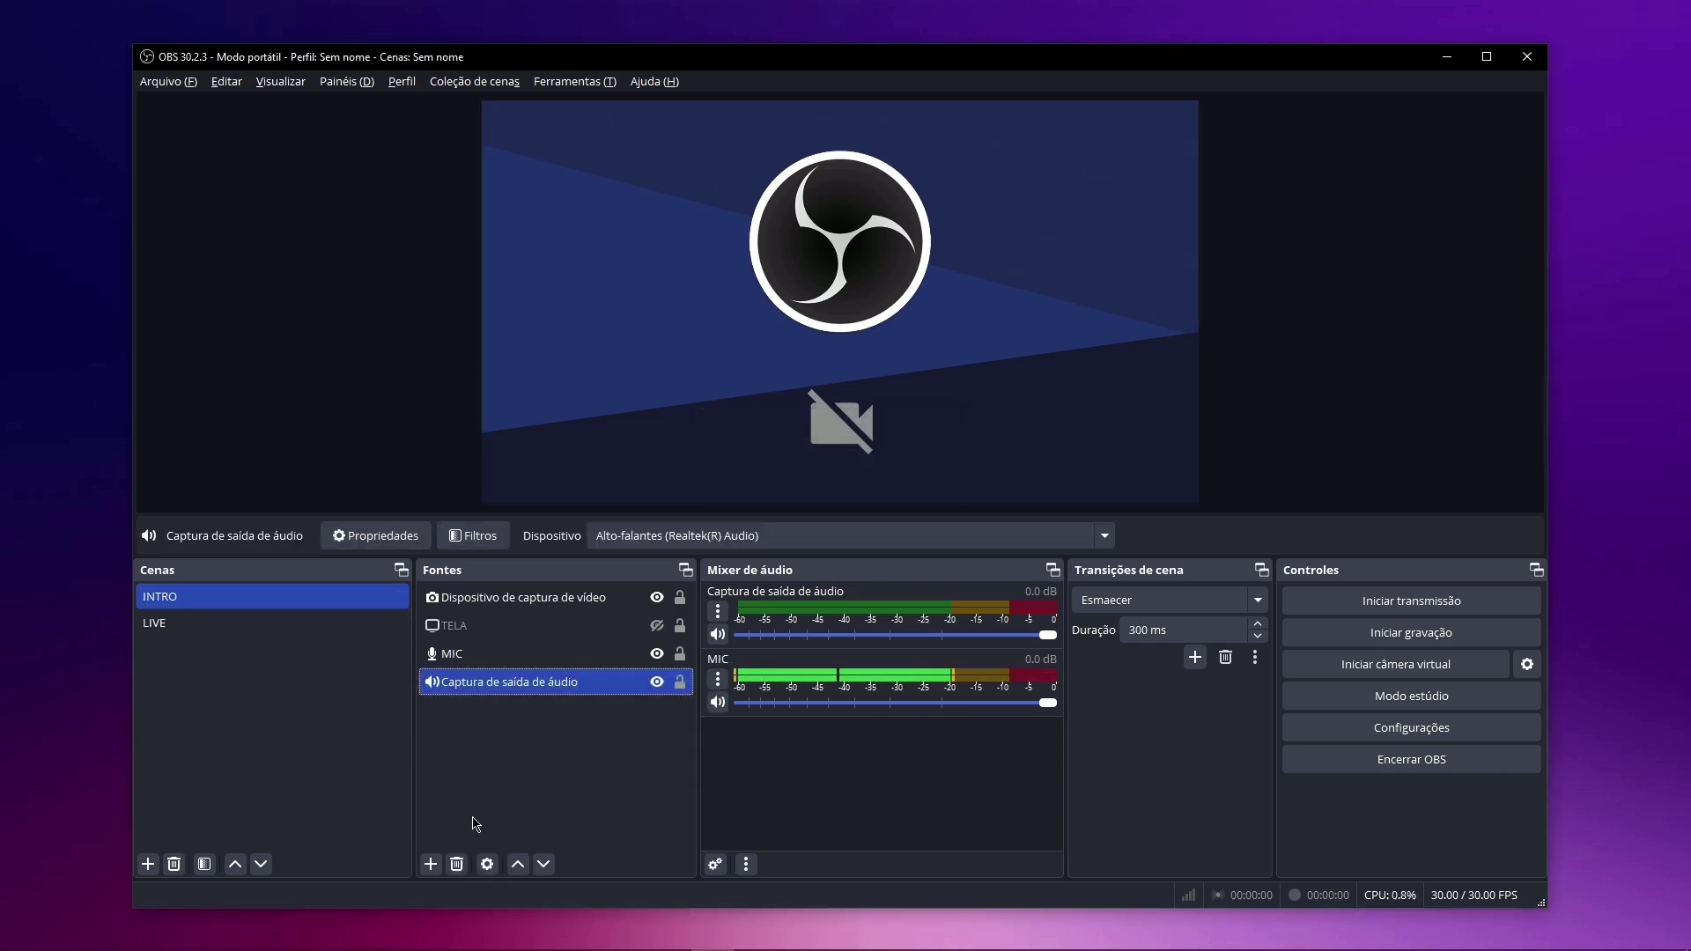
click(456, 865)
key(Return)
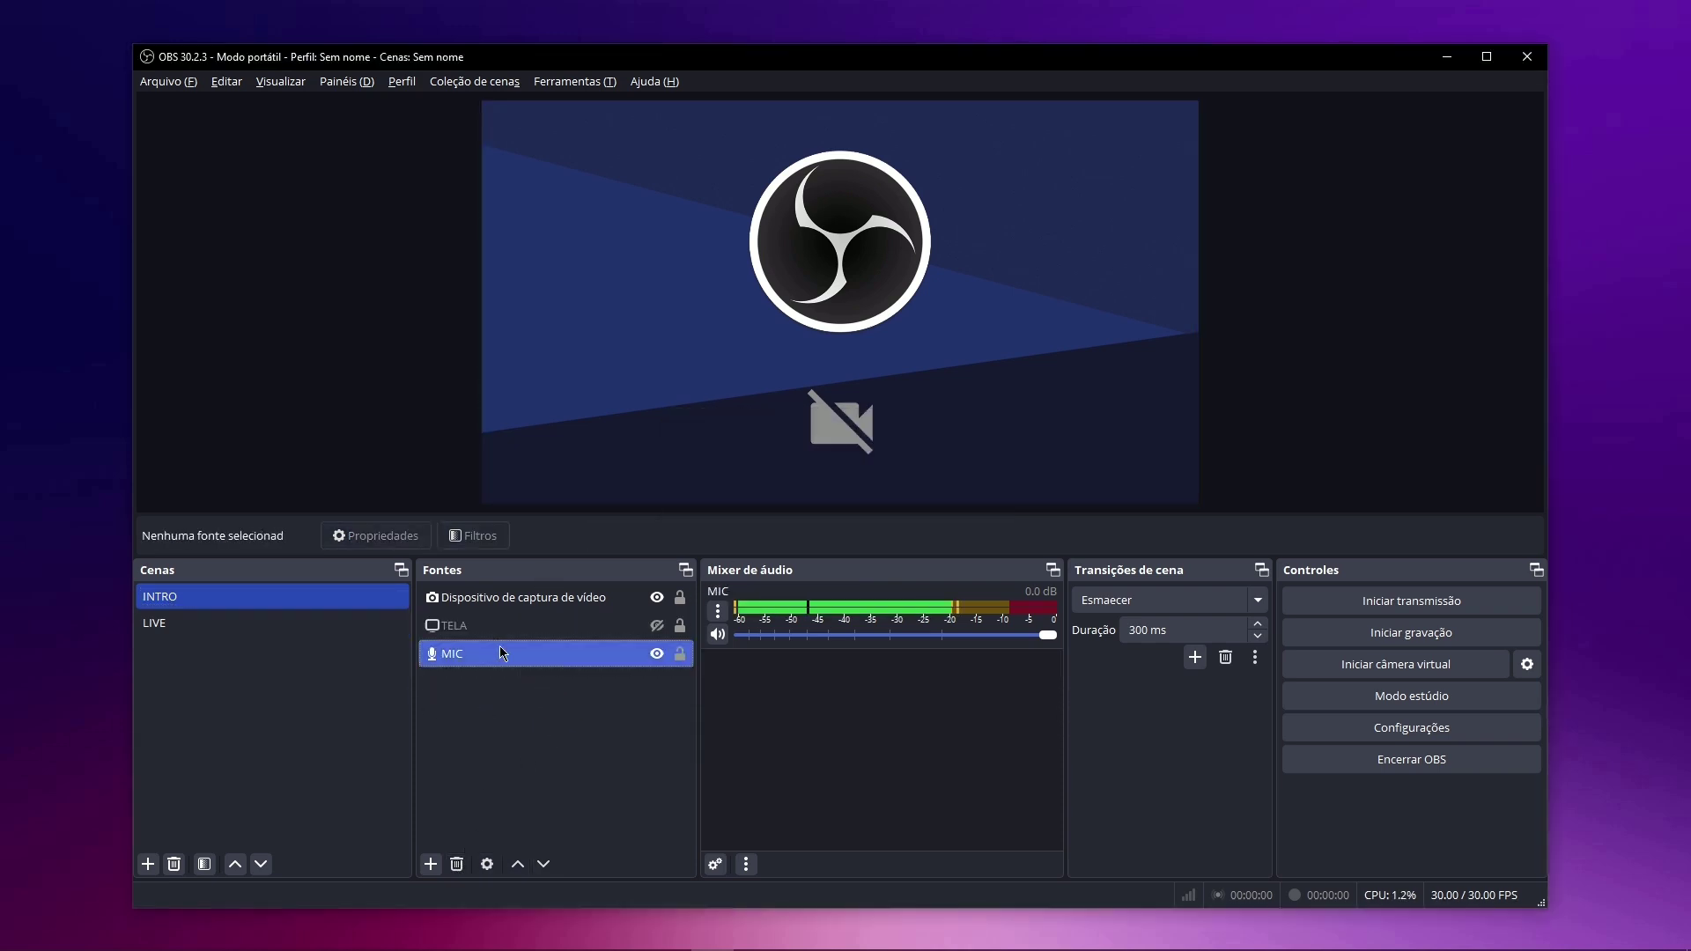
Remove the hidden TELA source from the INTRO scene and review the scene's remaining sources.
click(528, 627)
click(457, 865)
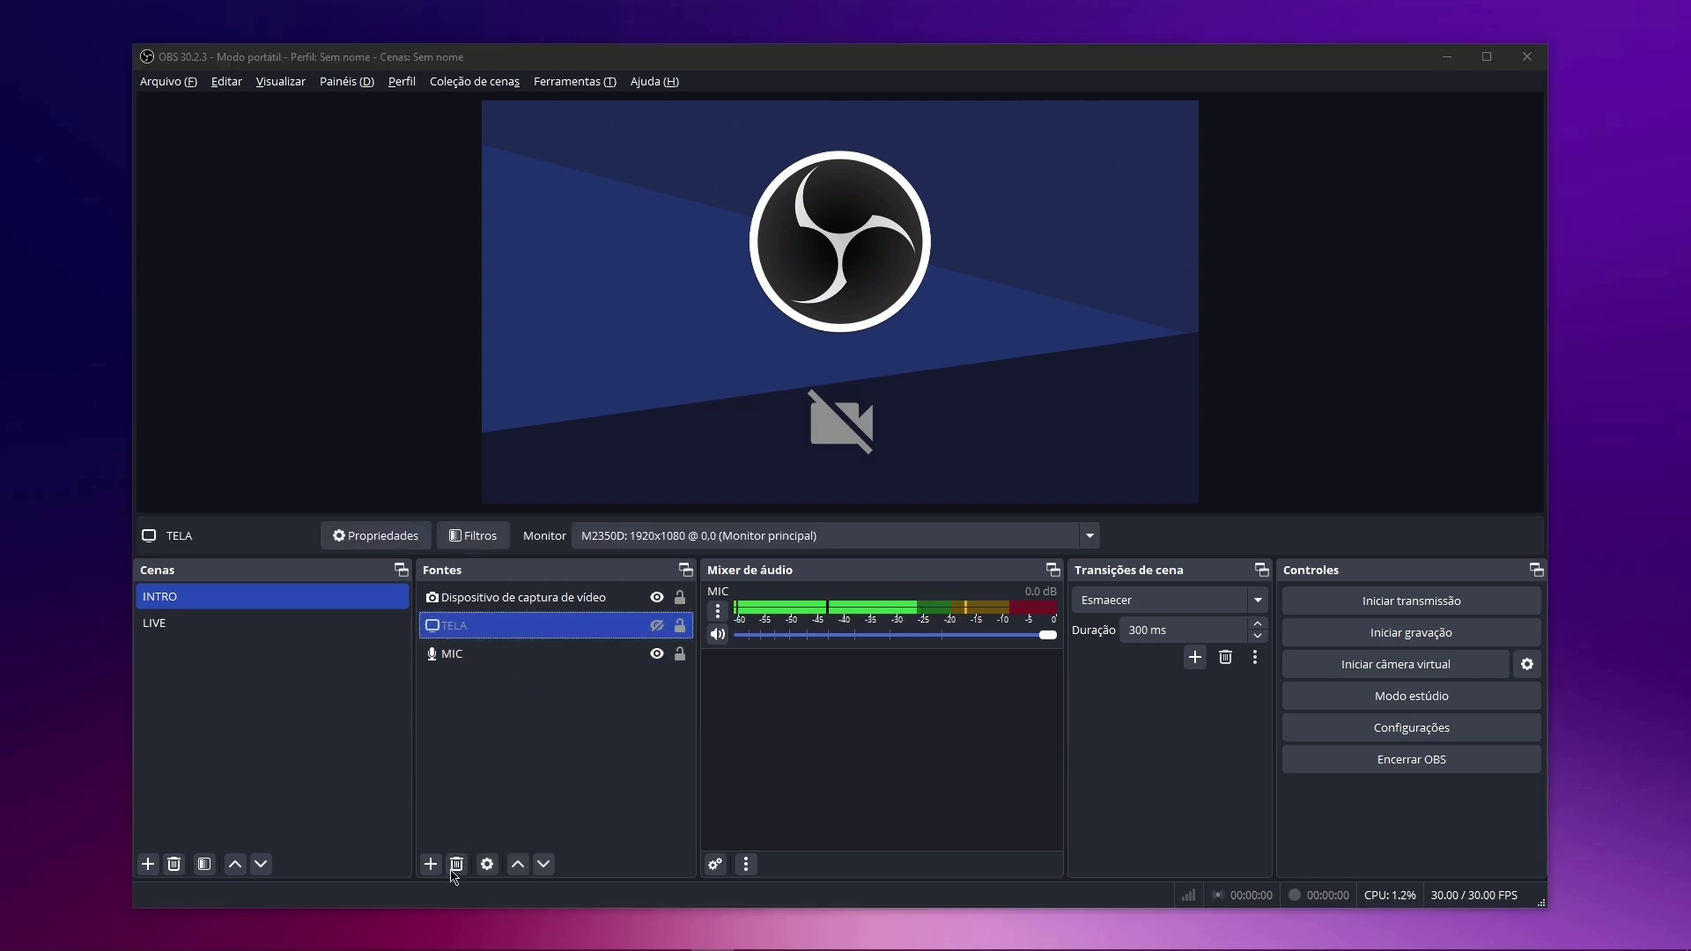
click(848, 502)
click(489, 627)
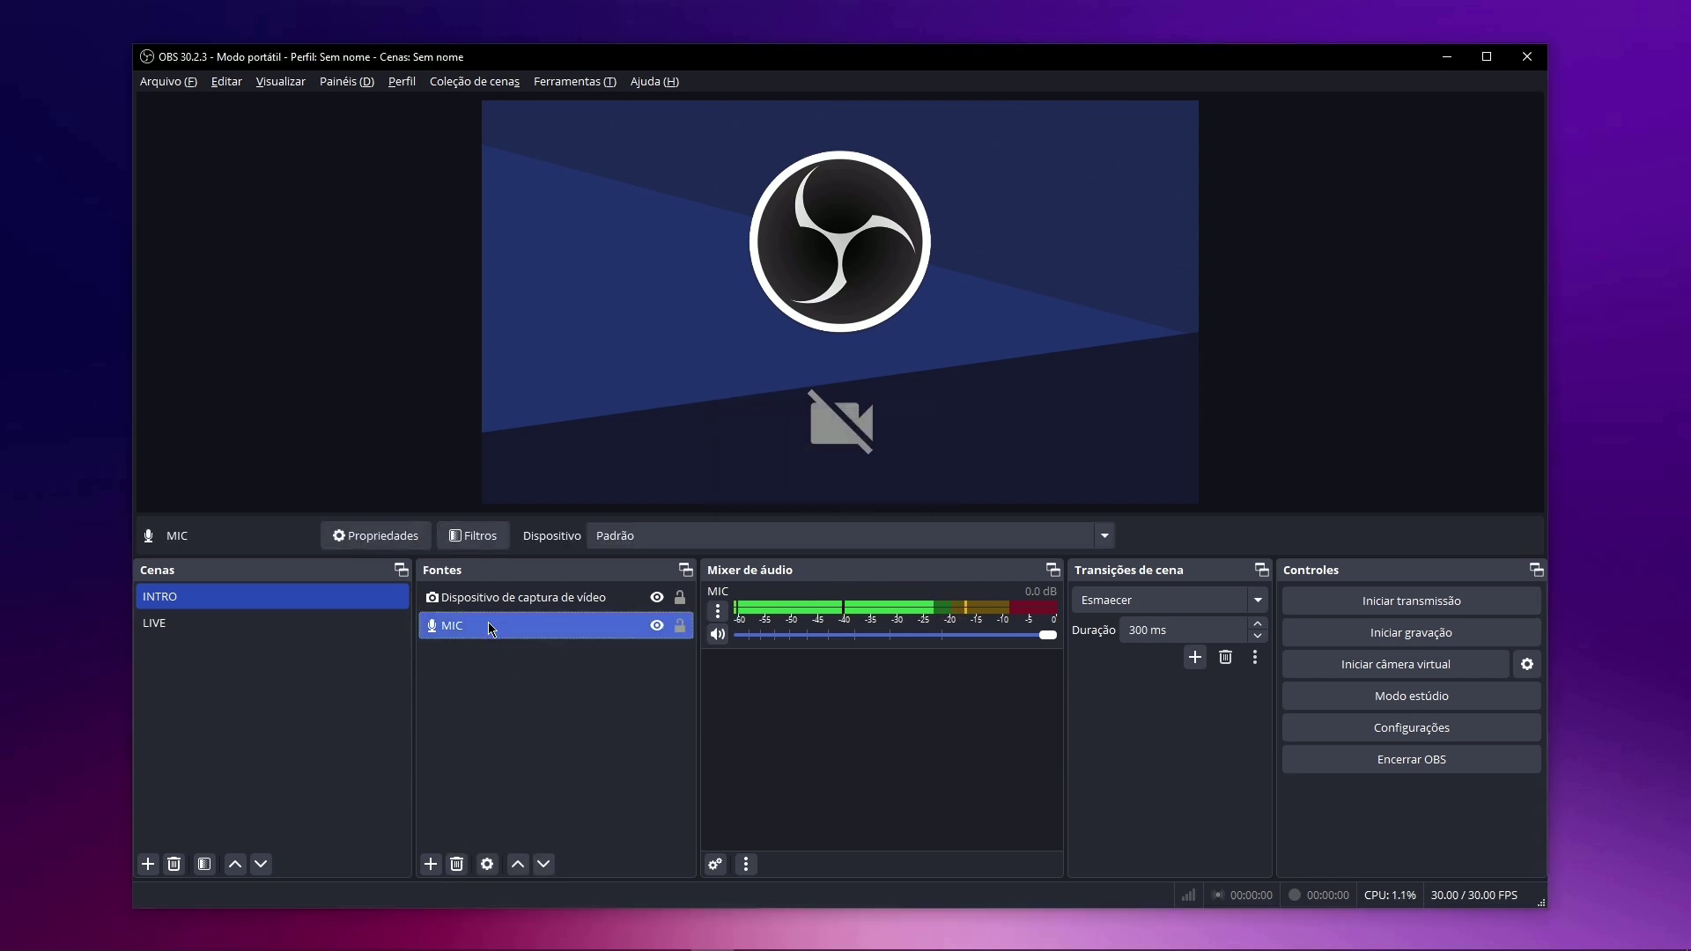
click(525, 601)
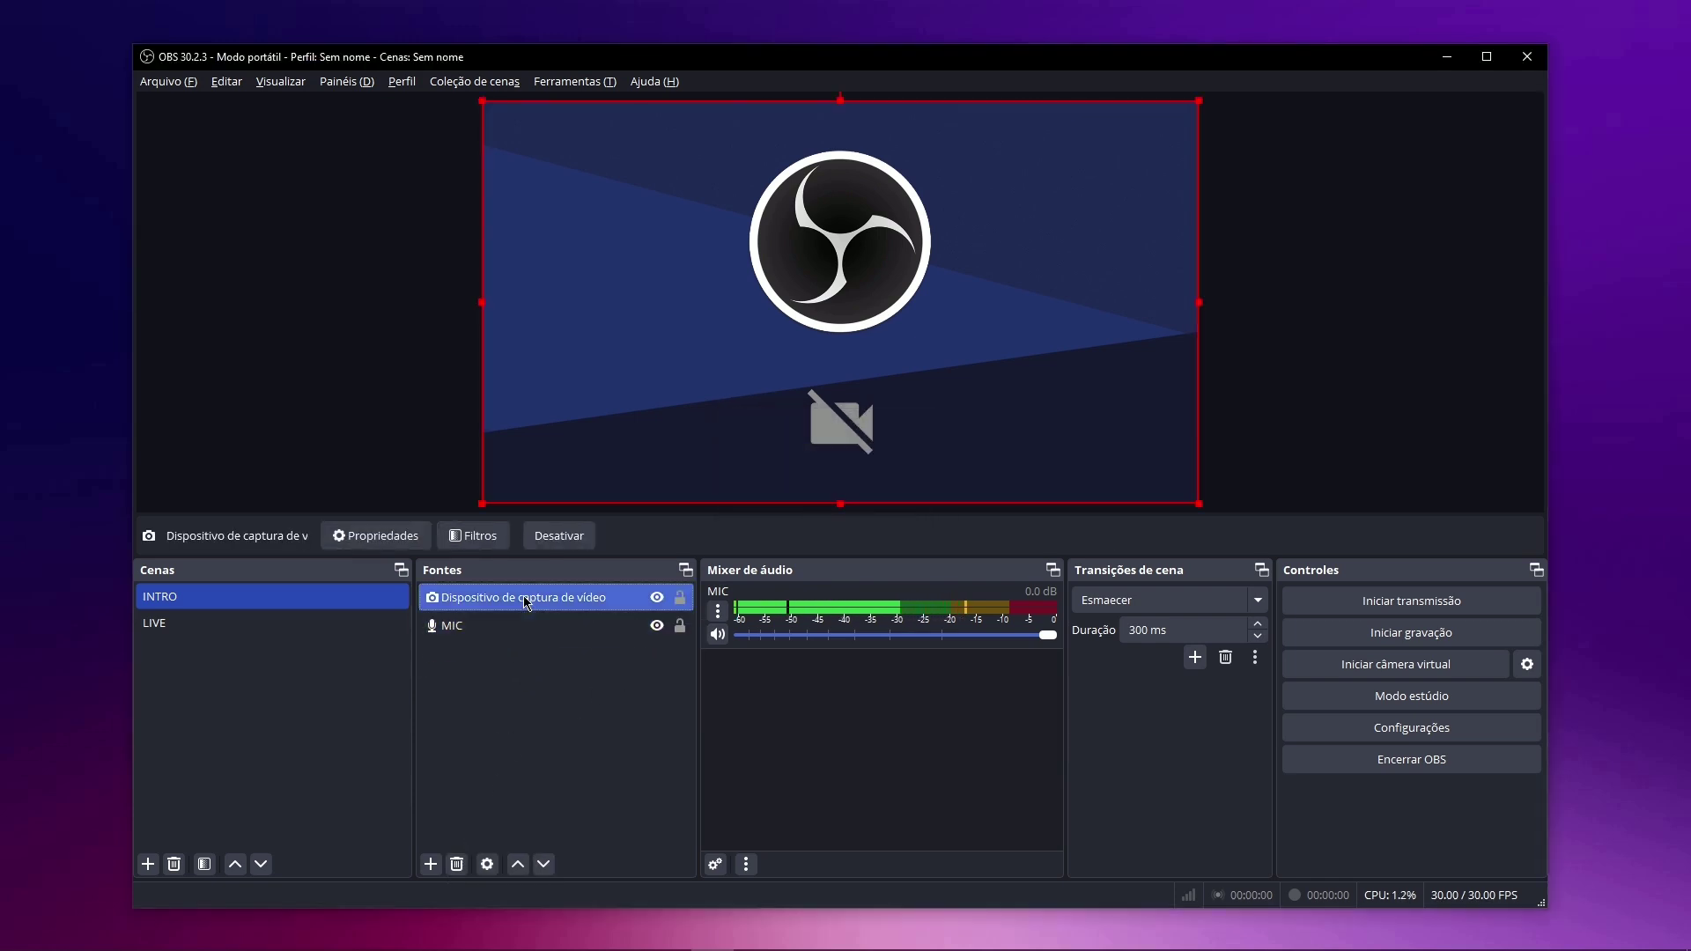
click(515, 660)
click(287, 608)
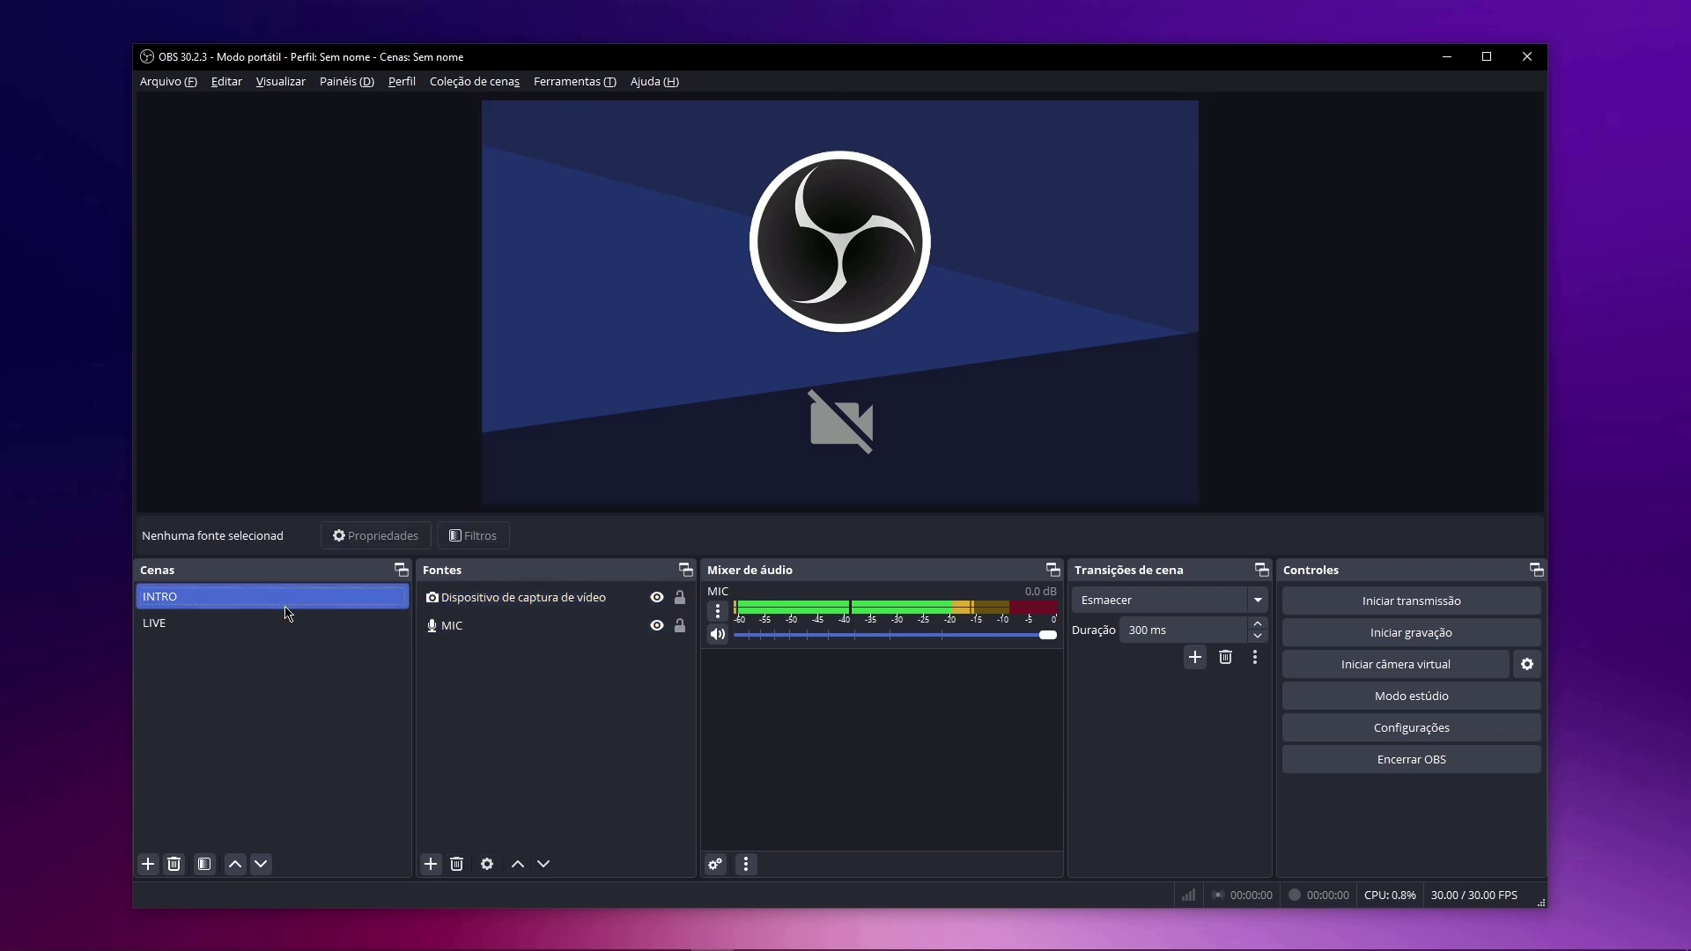
Try to start streaming with the INTRO scene selected.
click(317, 614)
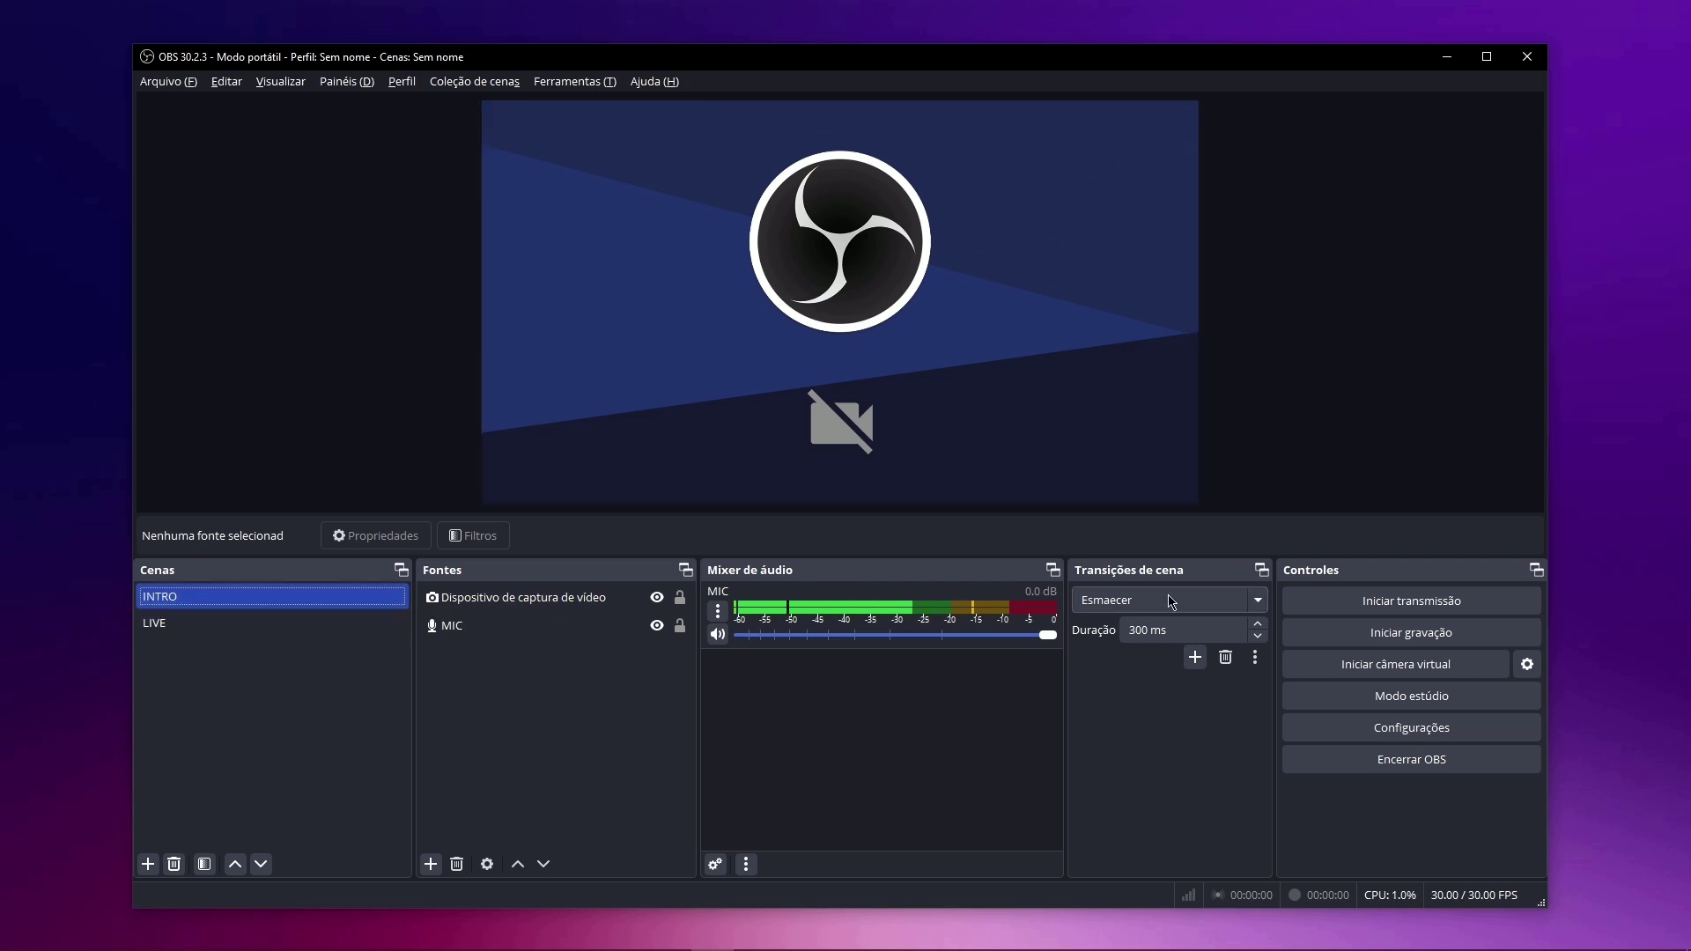
click(1436, 602)
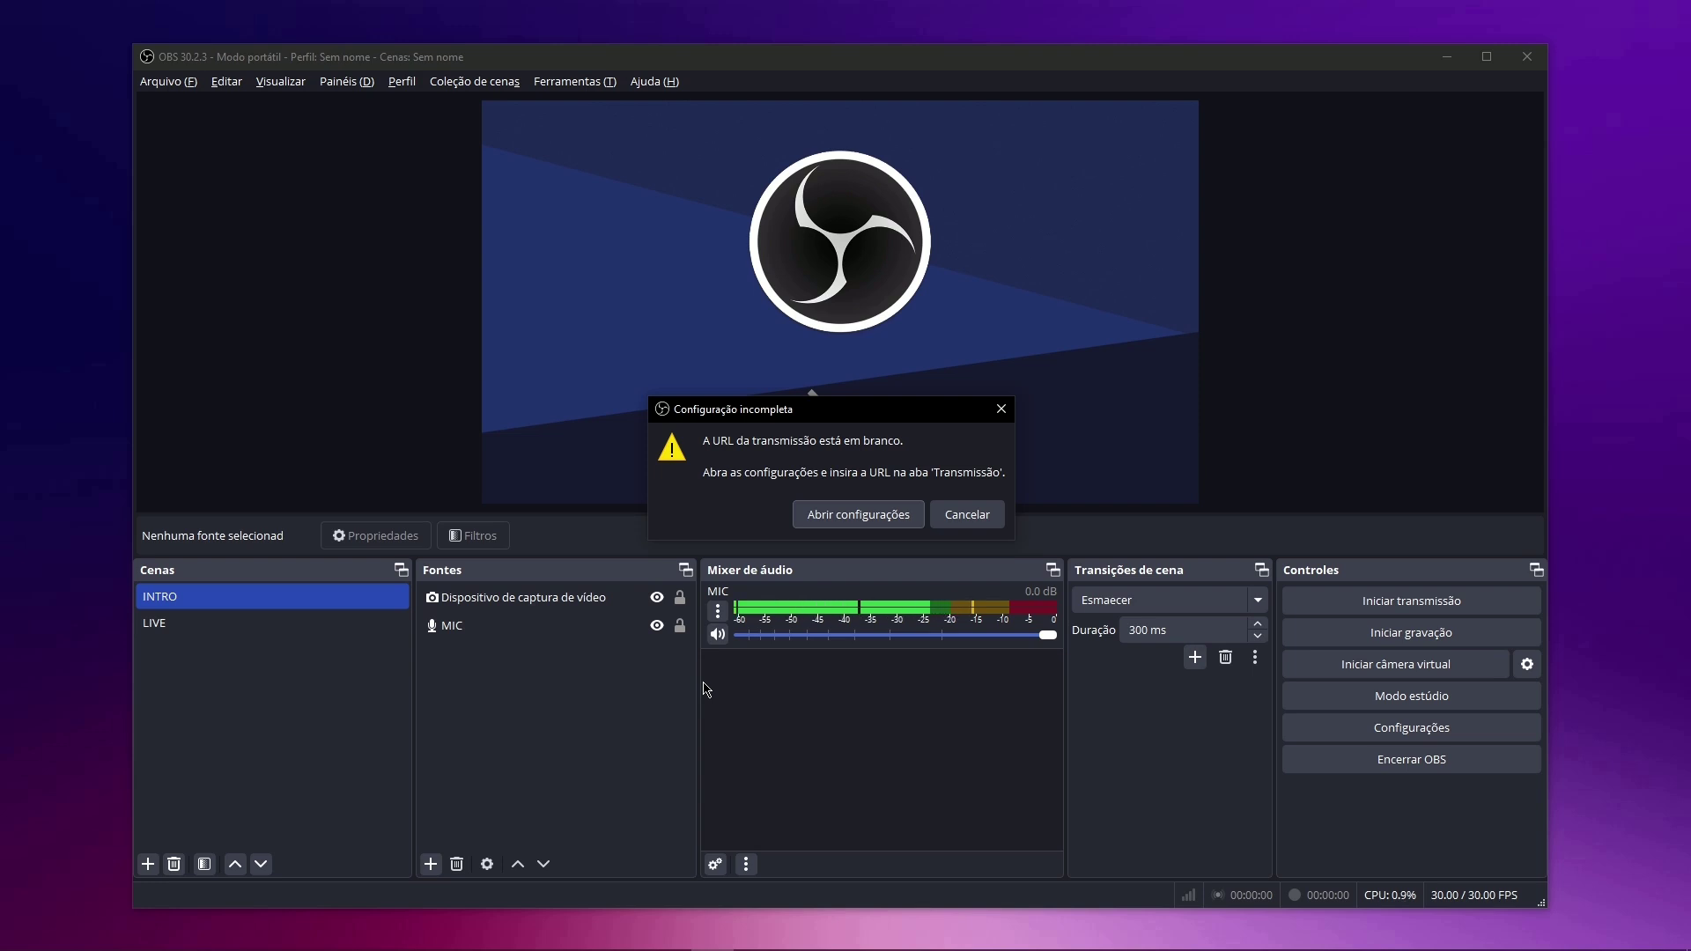
key(Escape)
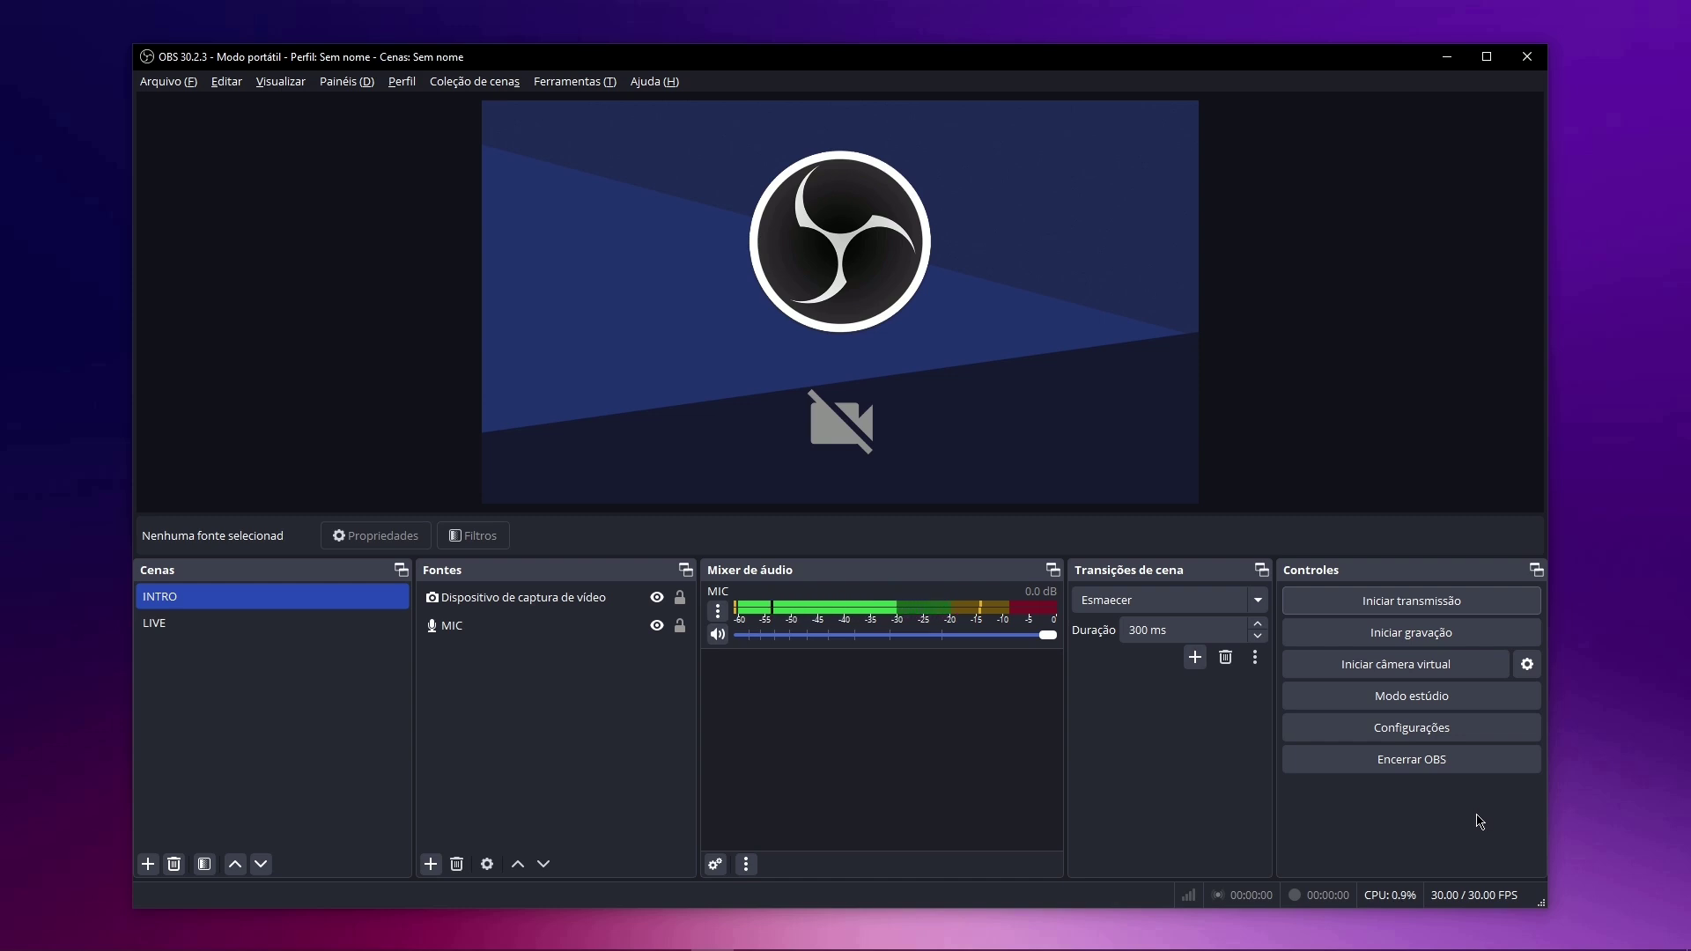
Remove the Imagem source from the LIVE scene.
click(236, 626)
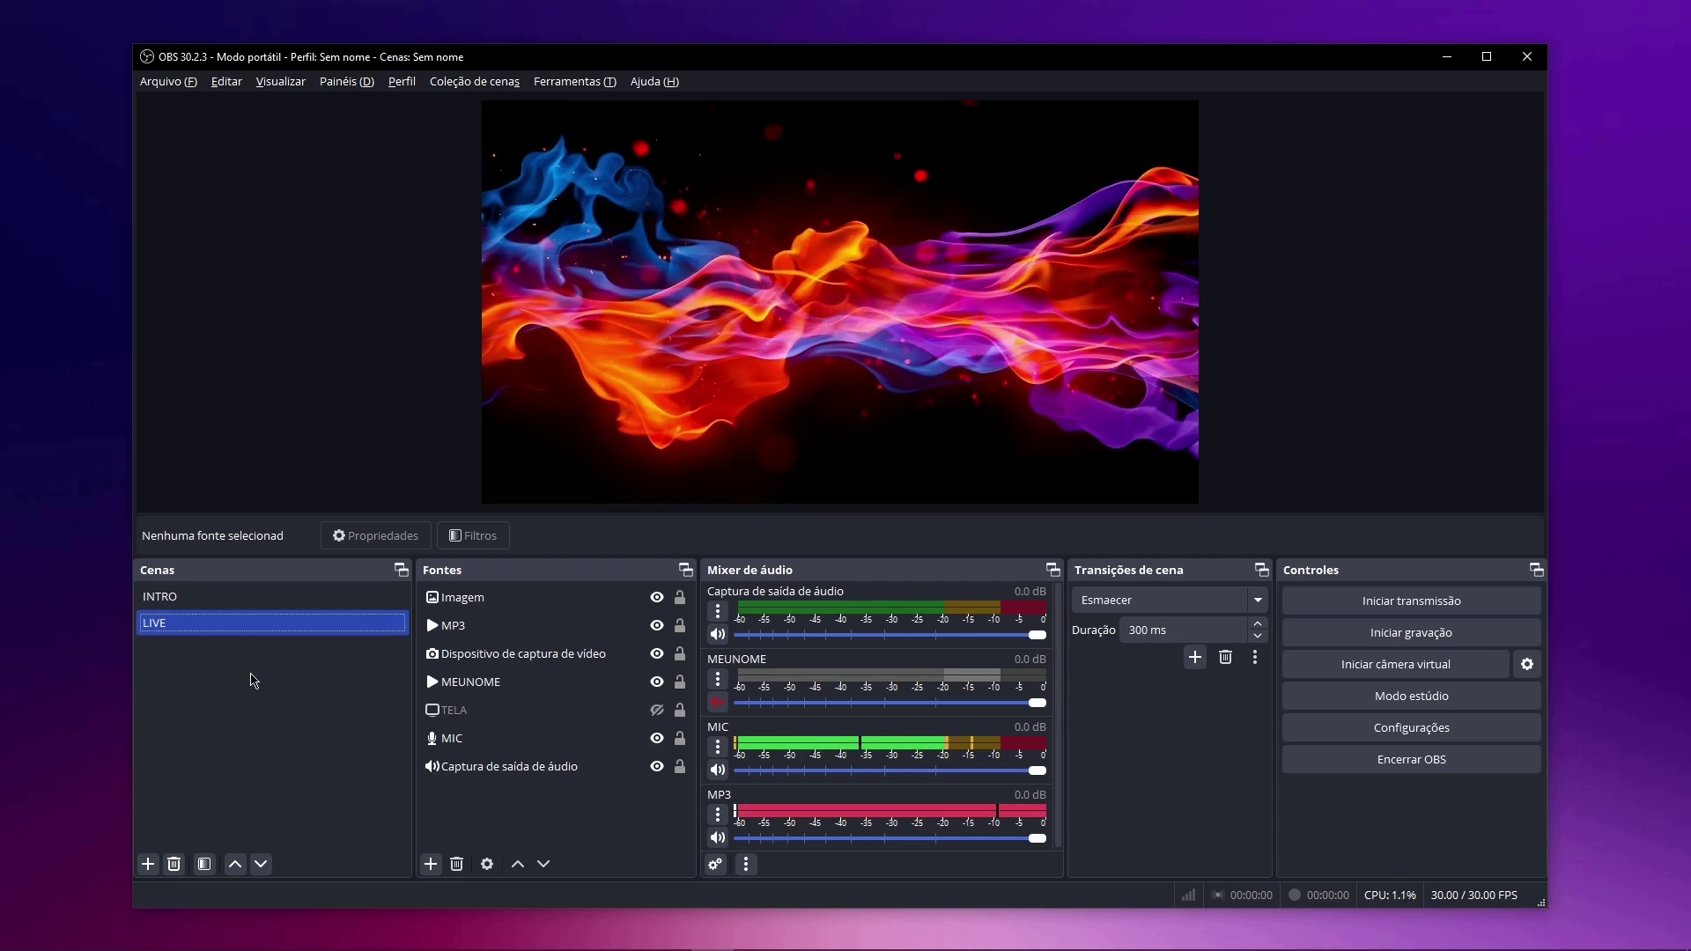
click(530, 599)
click(531, 600)
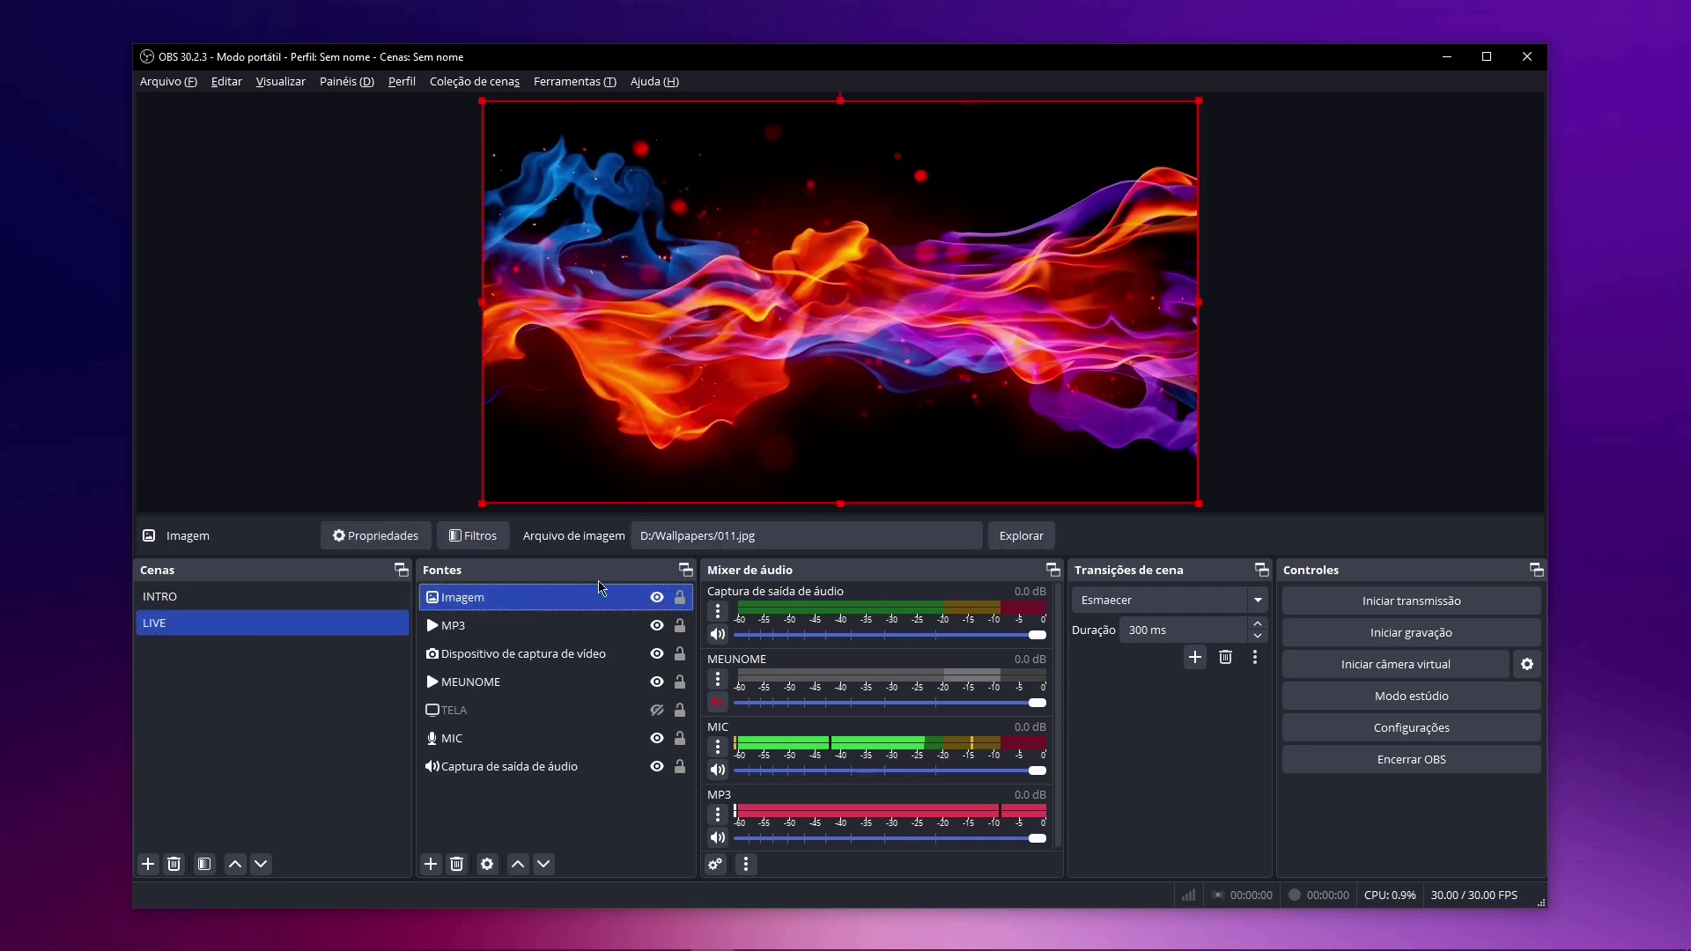
click(456, 864)
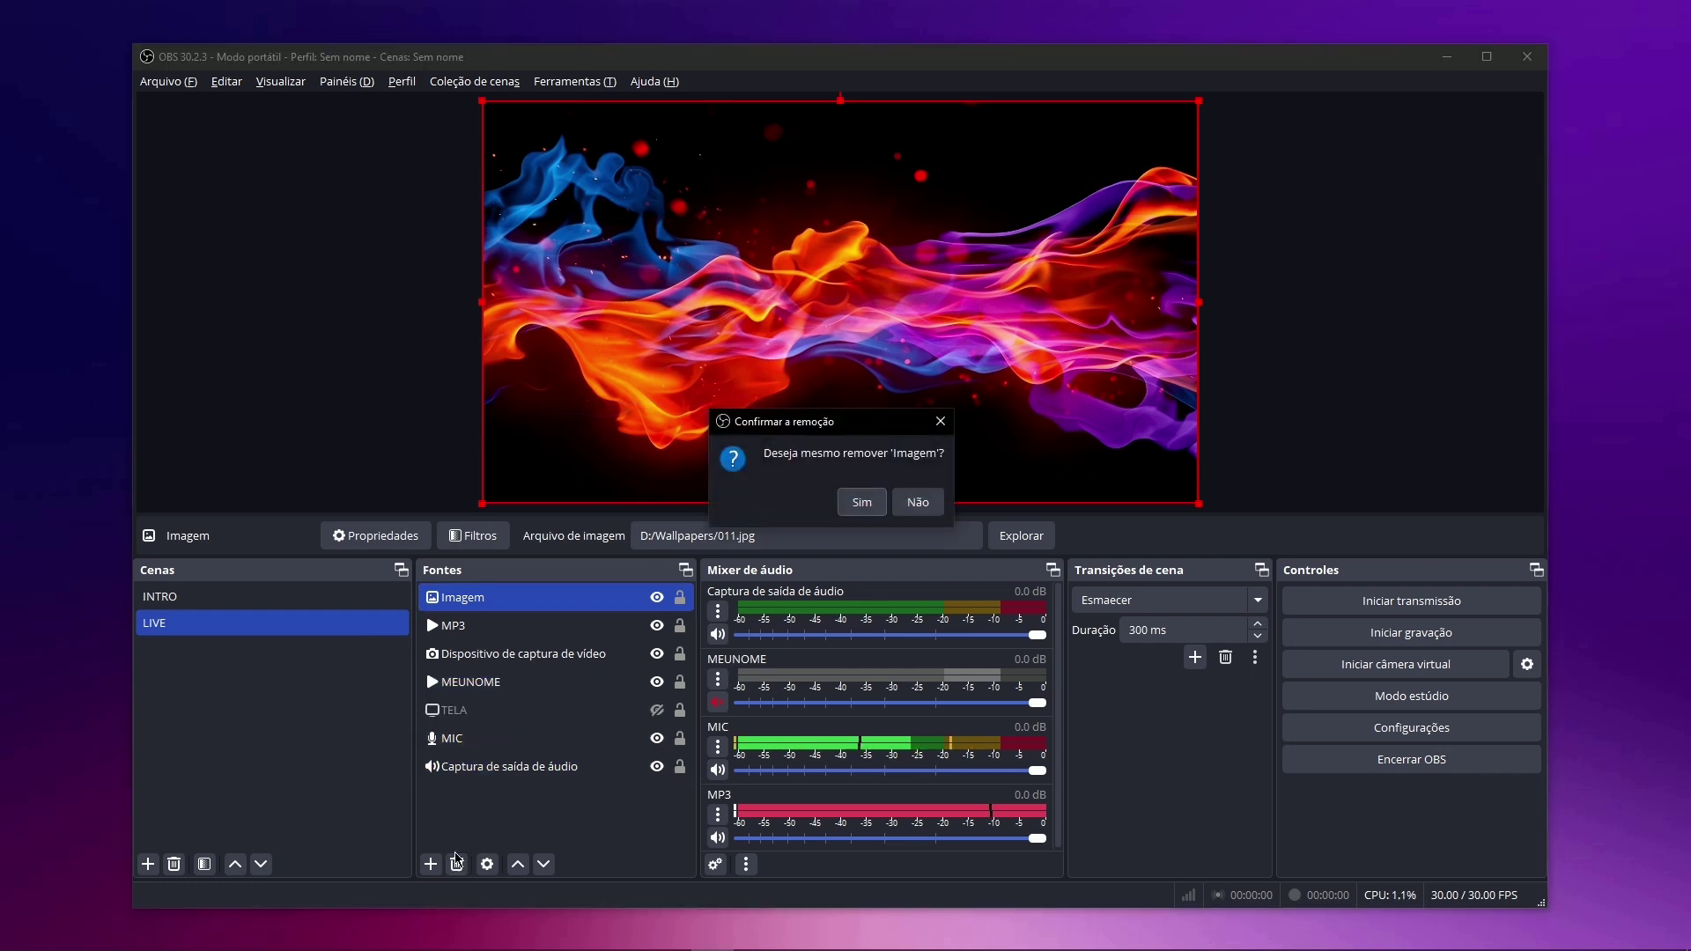
key(Return)
Move the MP3 source down the LIVE scene's source order to directly below TELA.
click(535, 606)
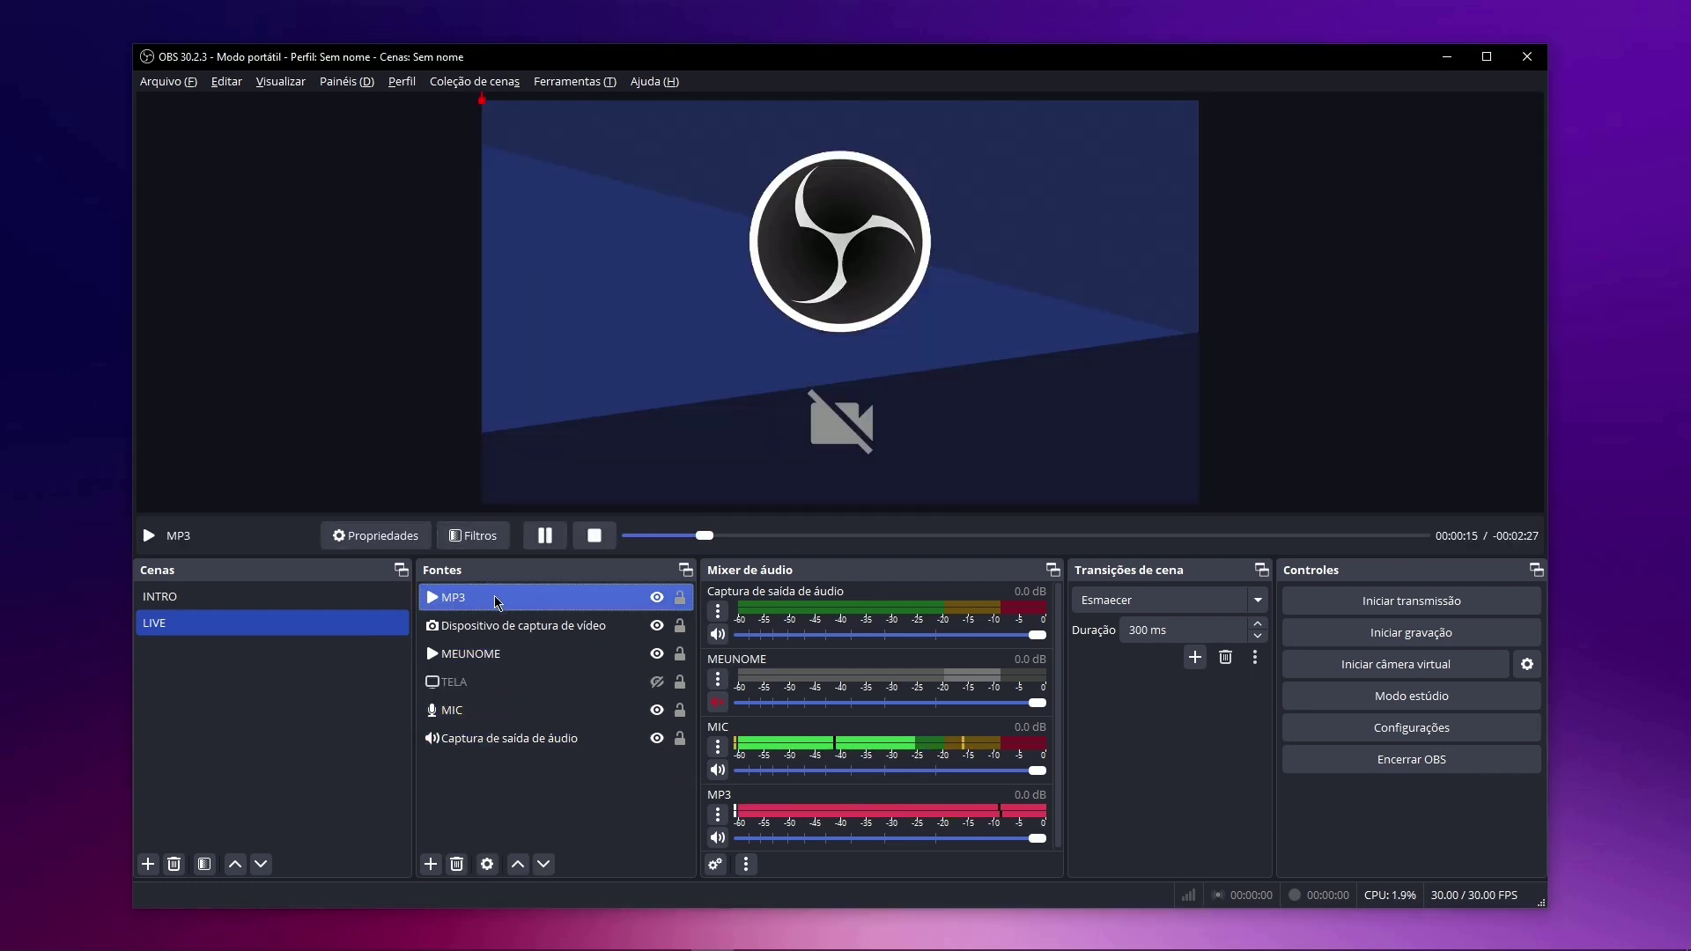
click(543, 865)
click(543, 865)
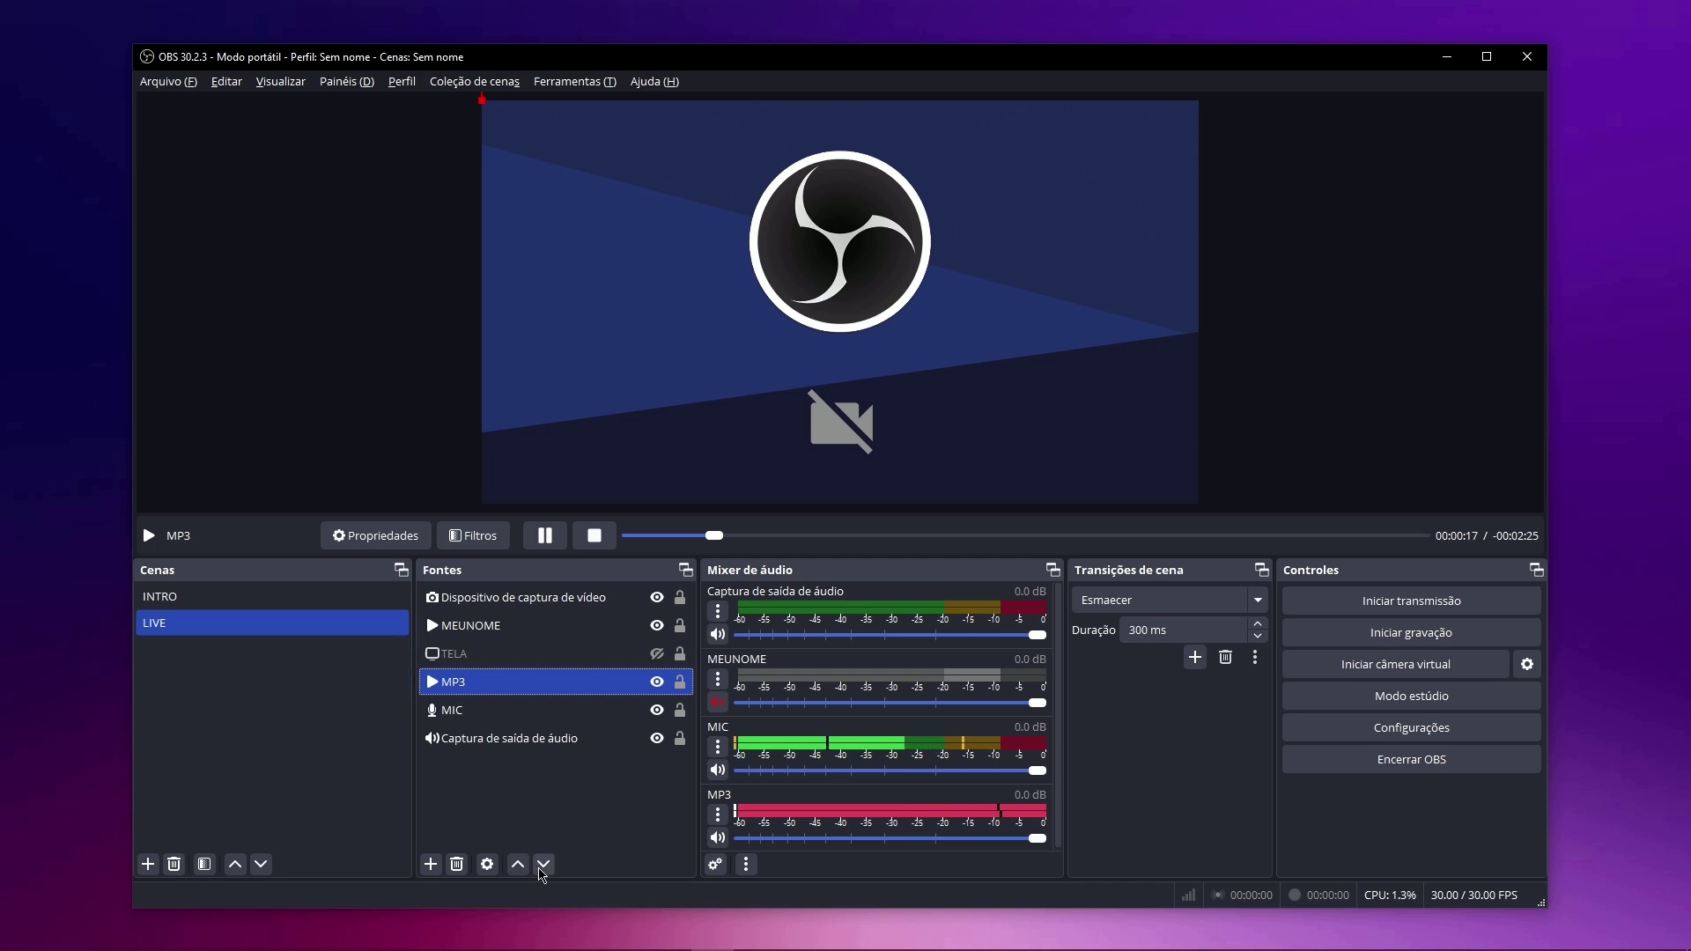
Turn on studio mode to compare the LIVE scene's preview and program views, and turn it off again.
click(502, 635)
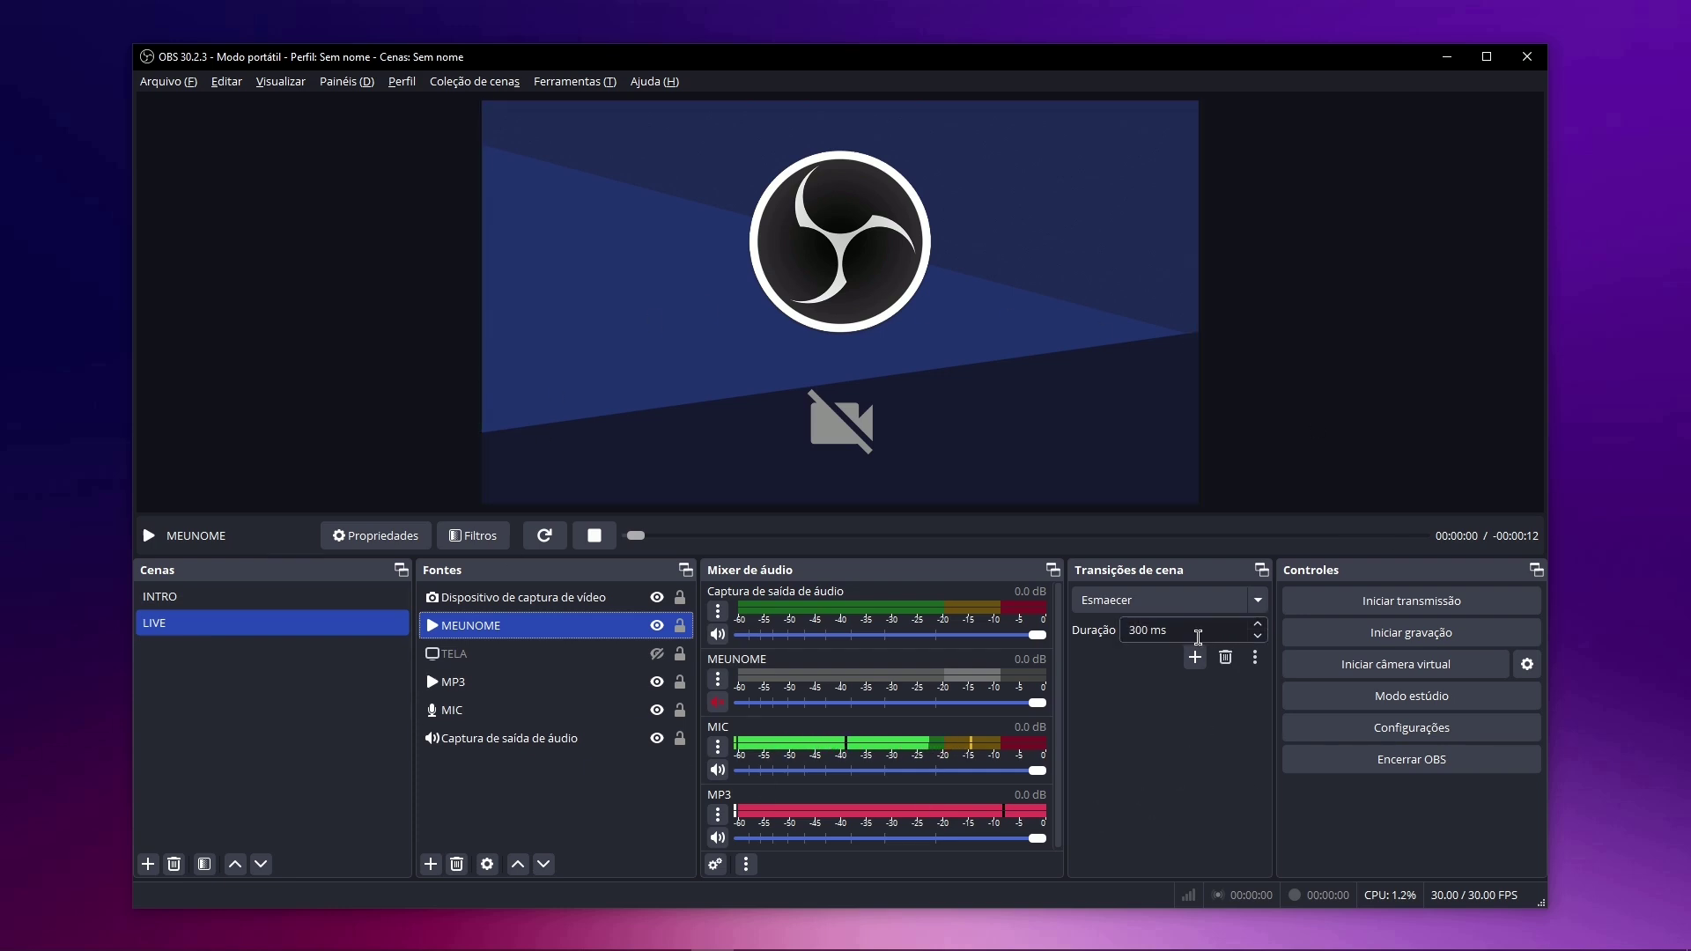
click(1404, 696)
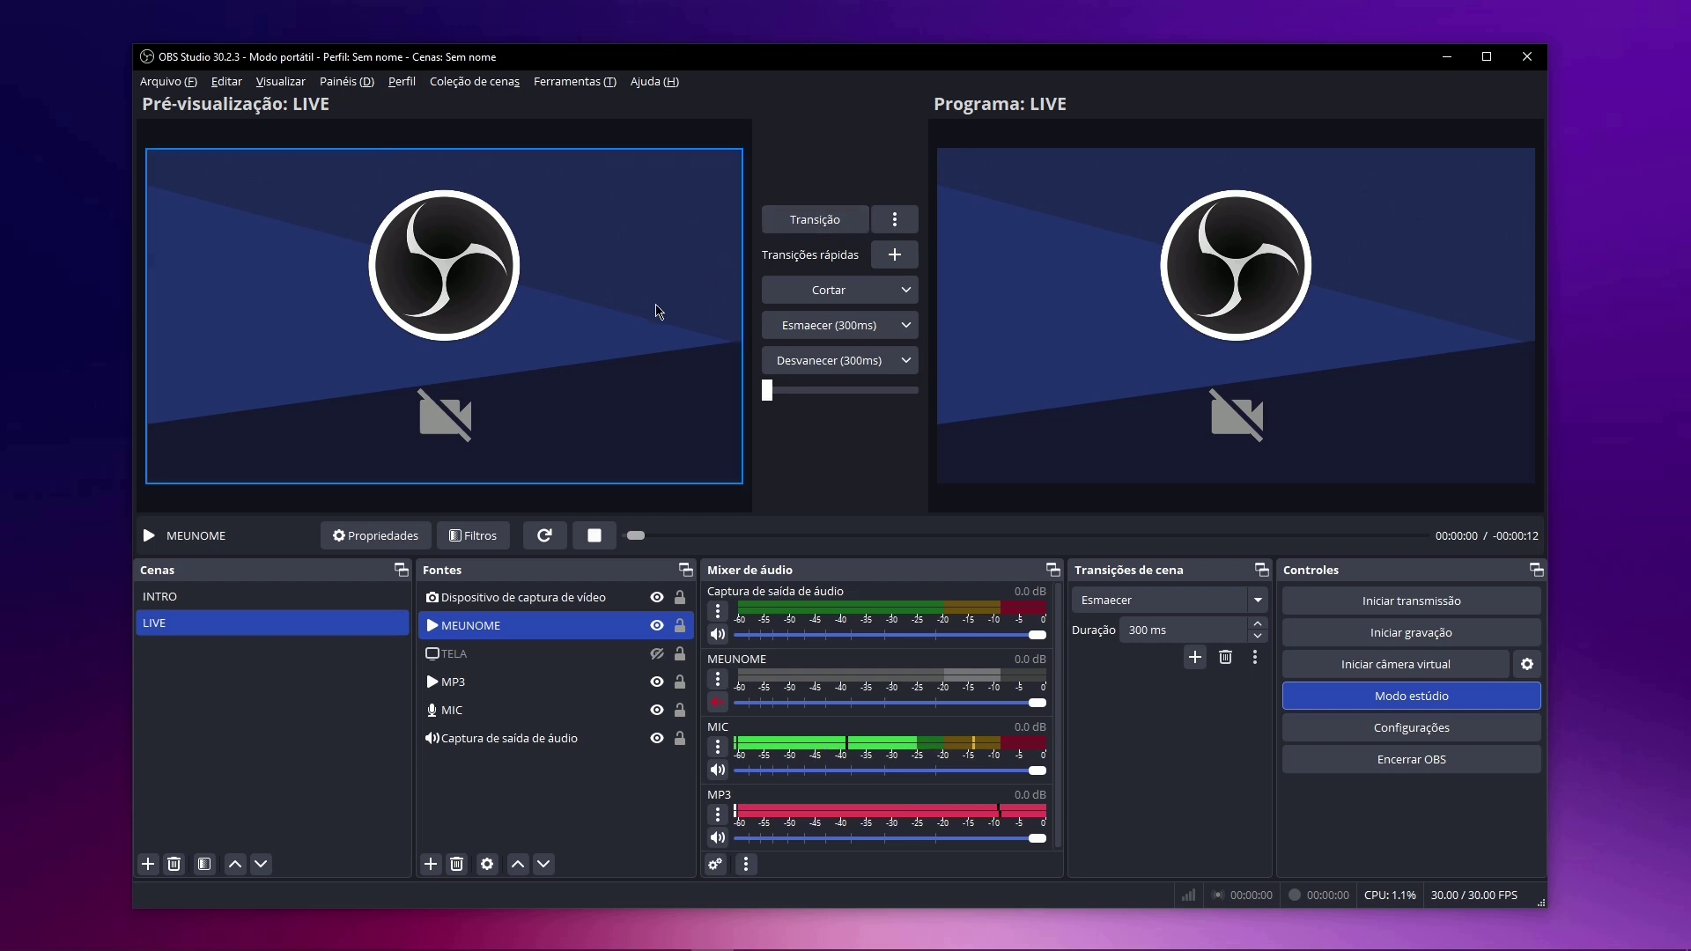
click(1389, 704)
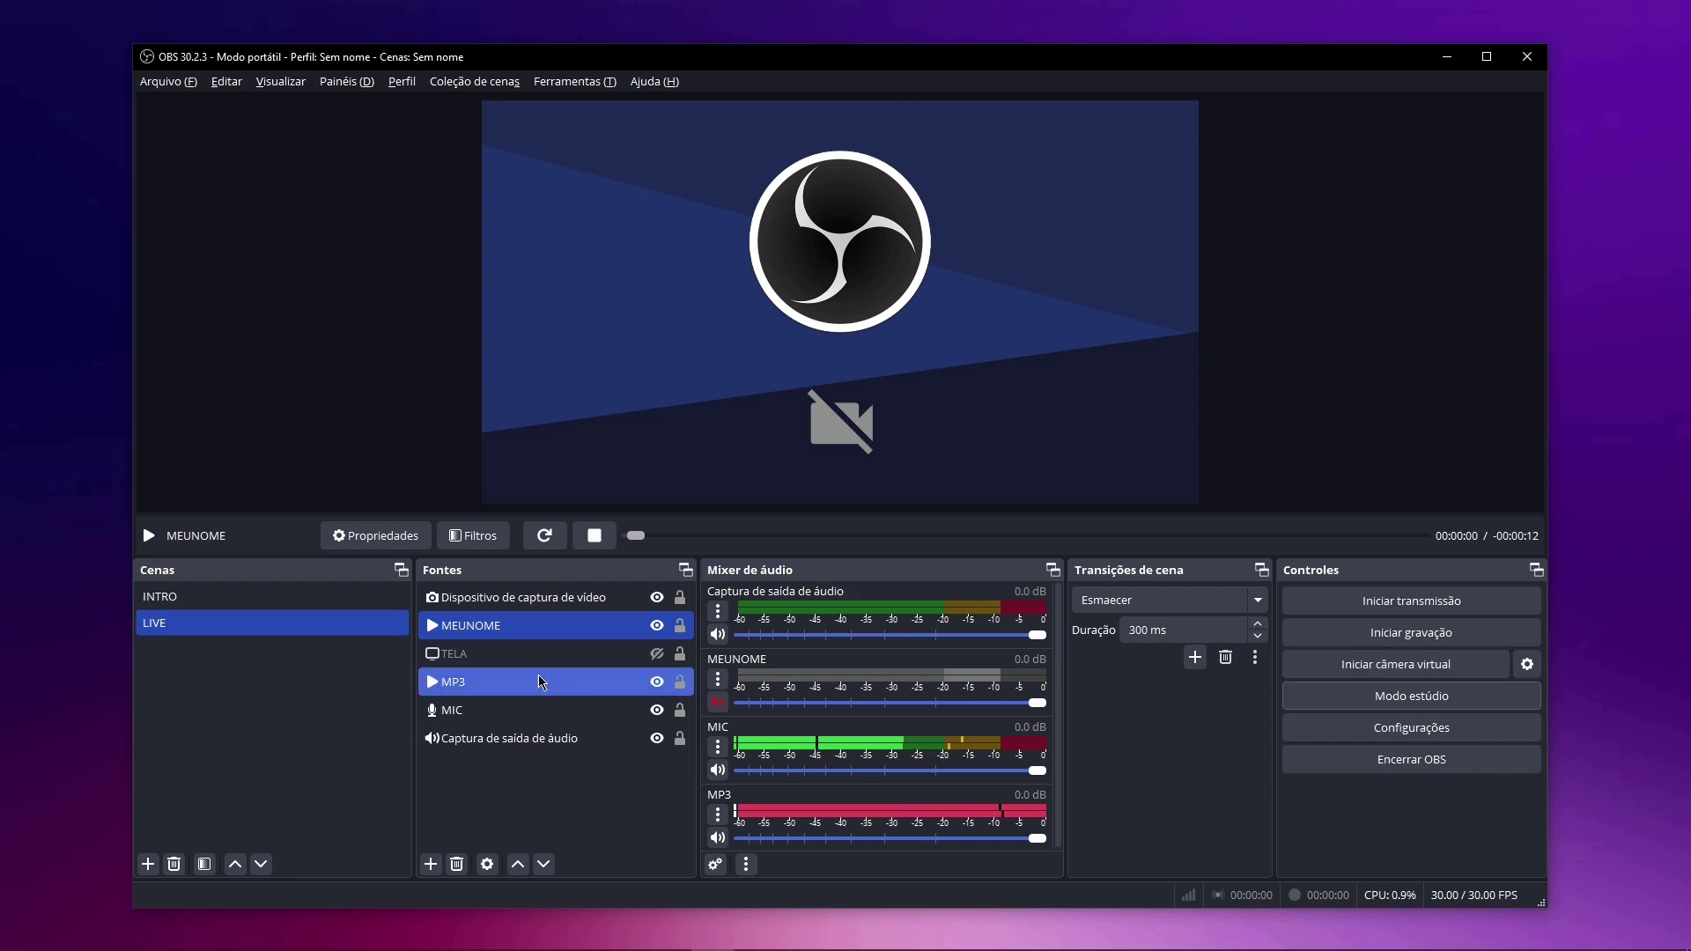
Start the virtual camera and test the OBS Virtual Camera device on the Teste de webcam page in the browser.
click(523, 600)
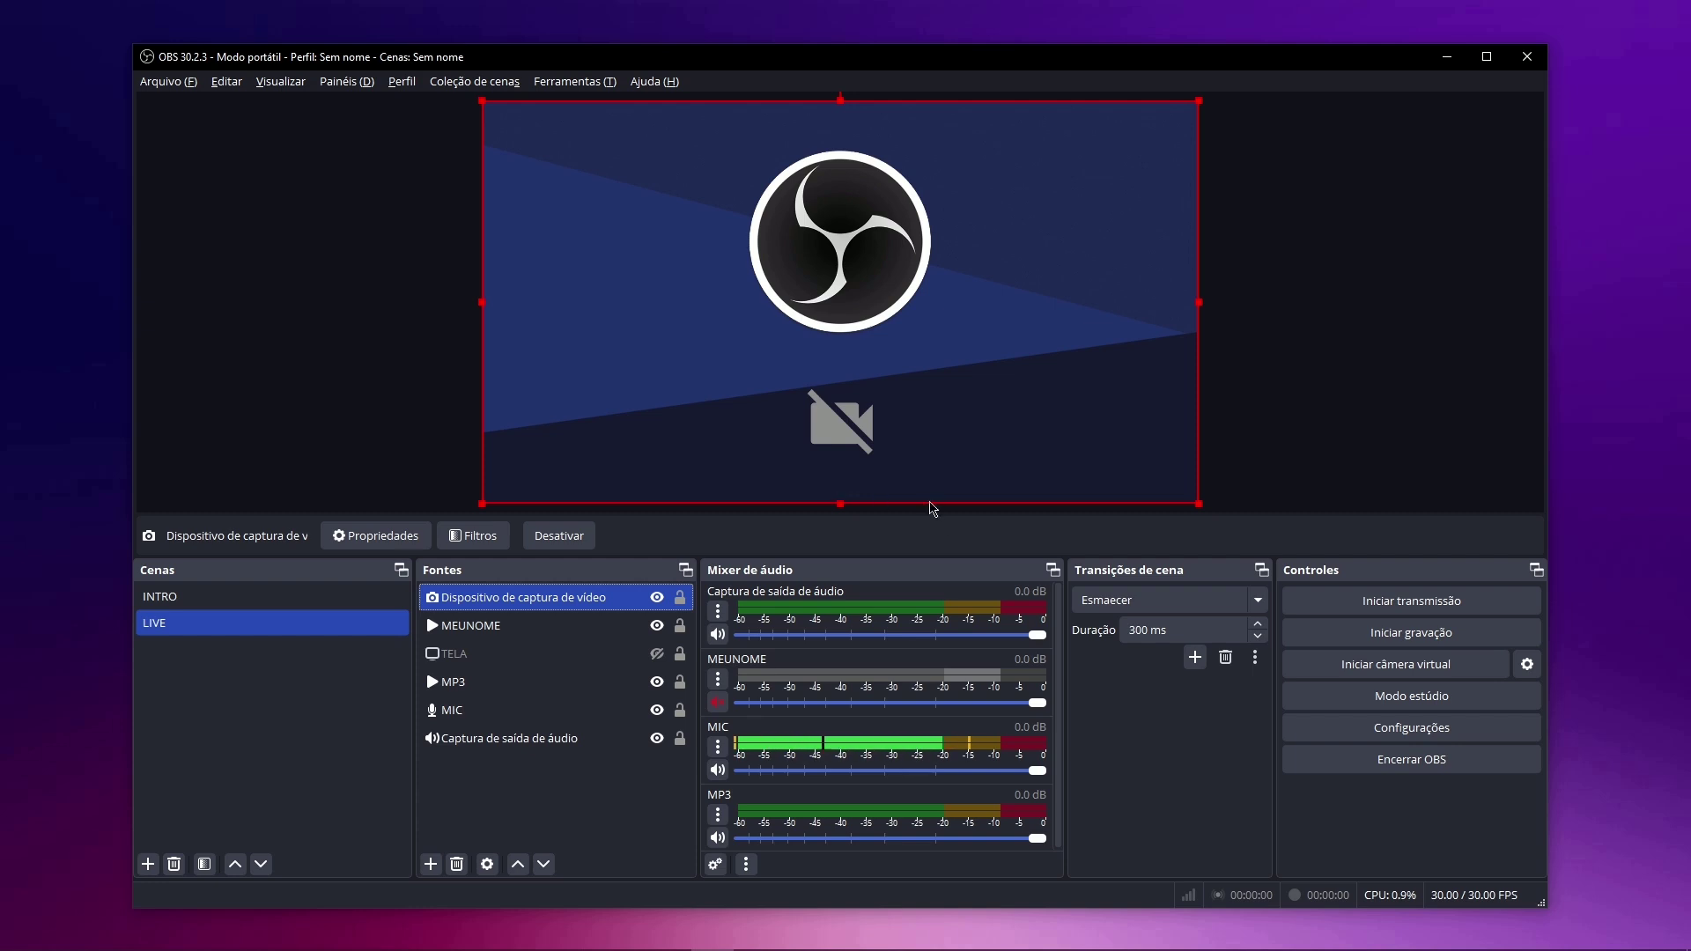
click(1442, 675)
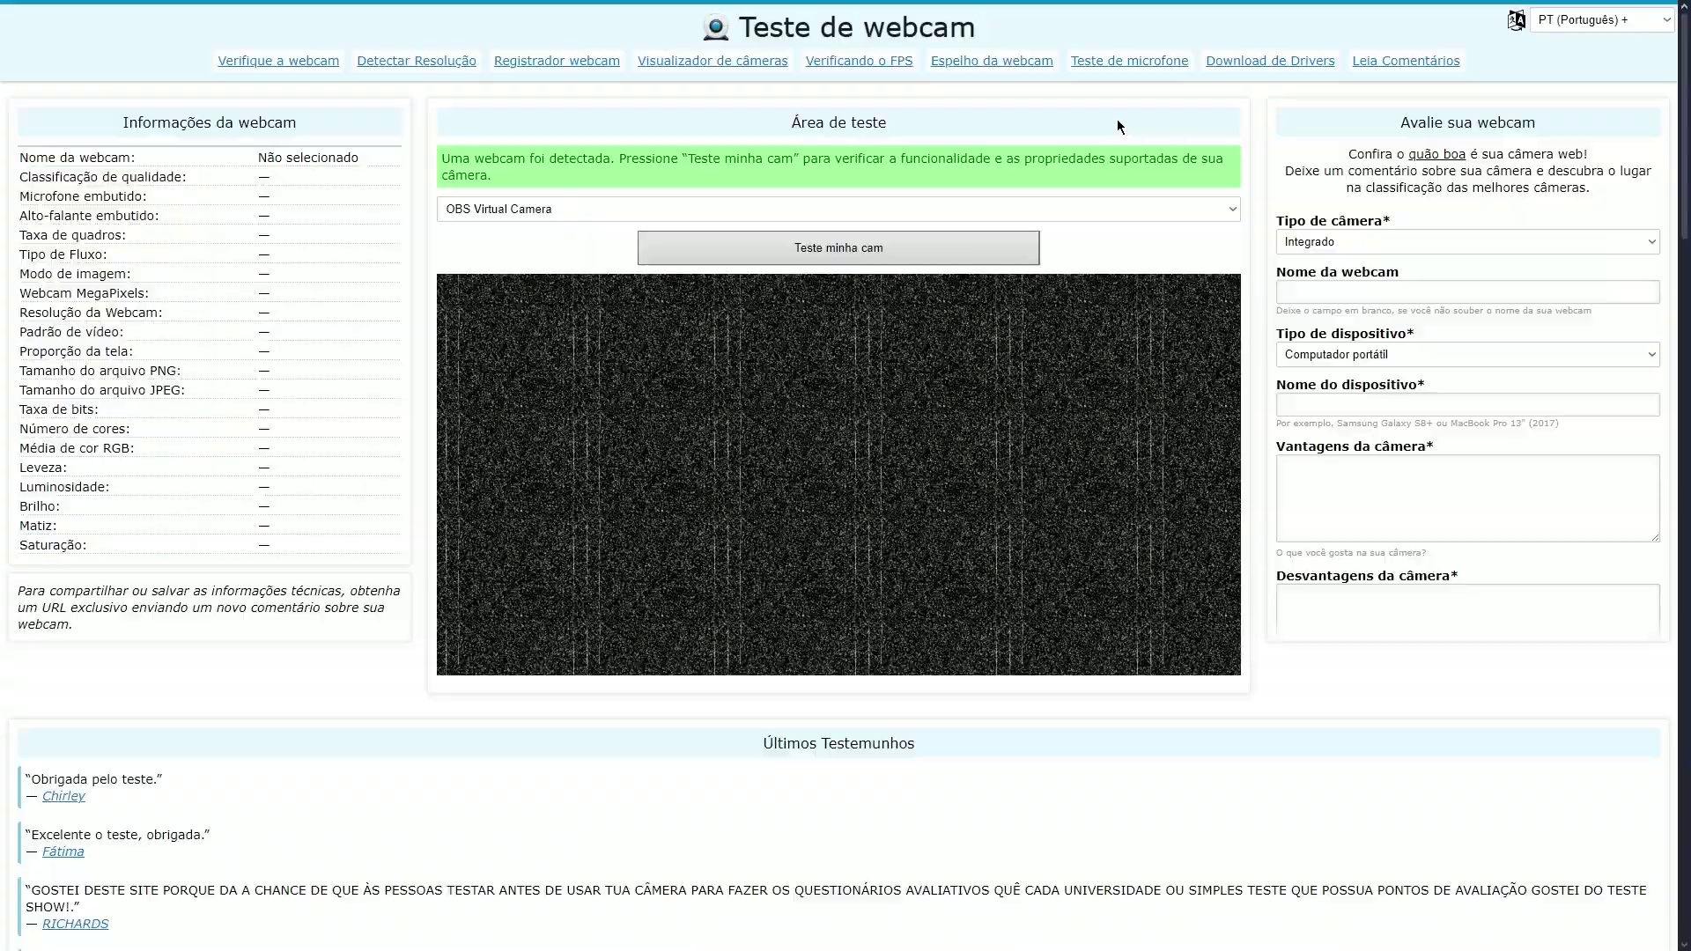
click(708, 208)
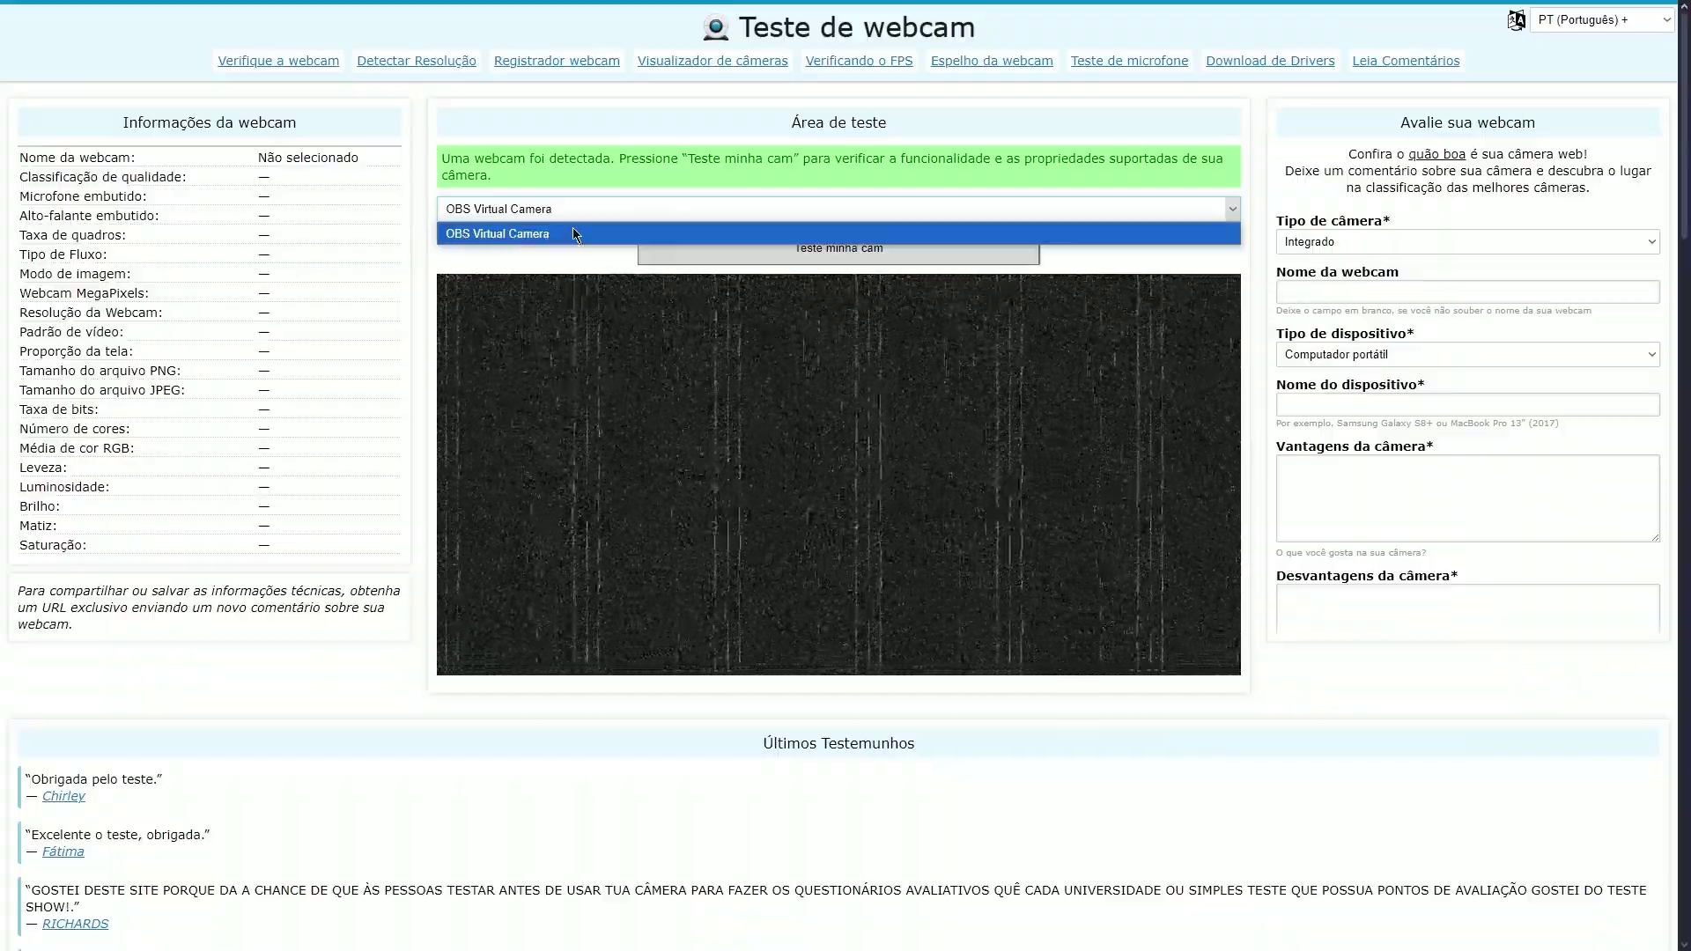
click(573, 232)
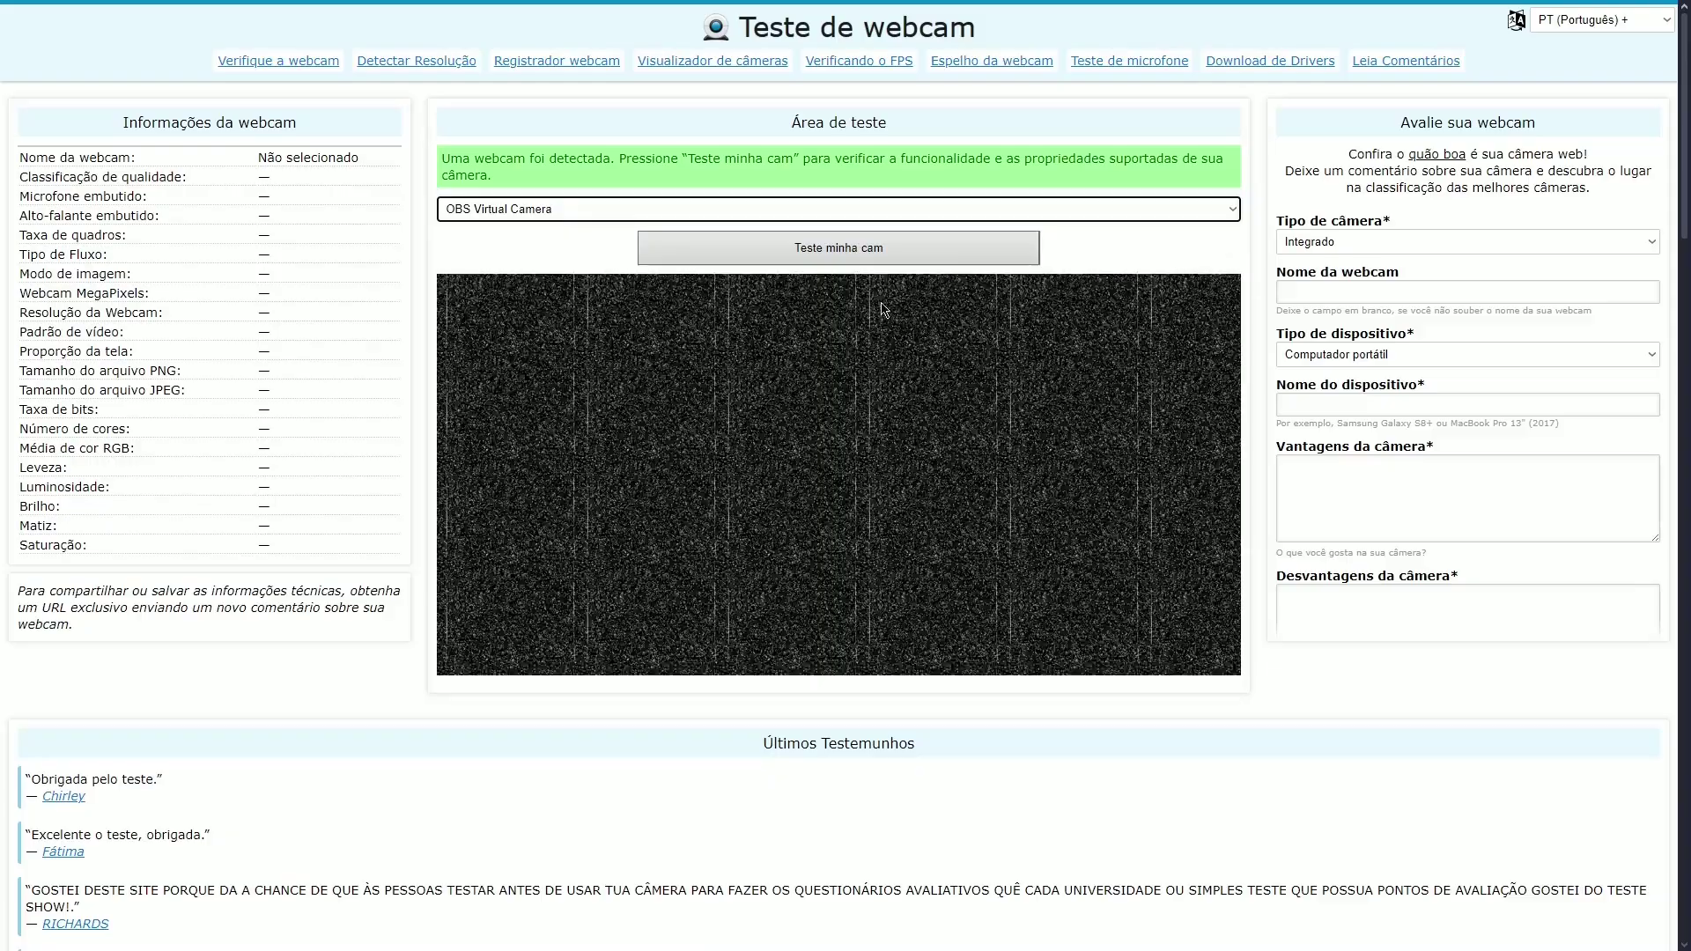
click(872, 249)
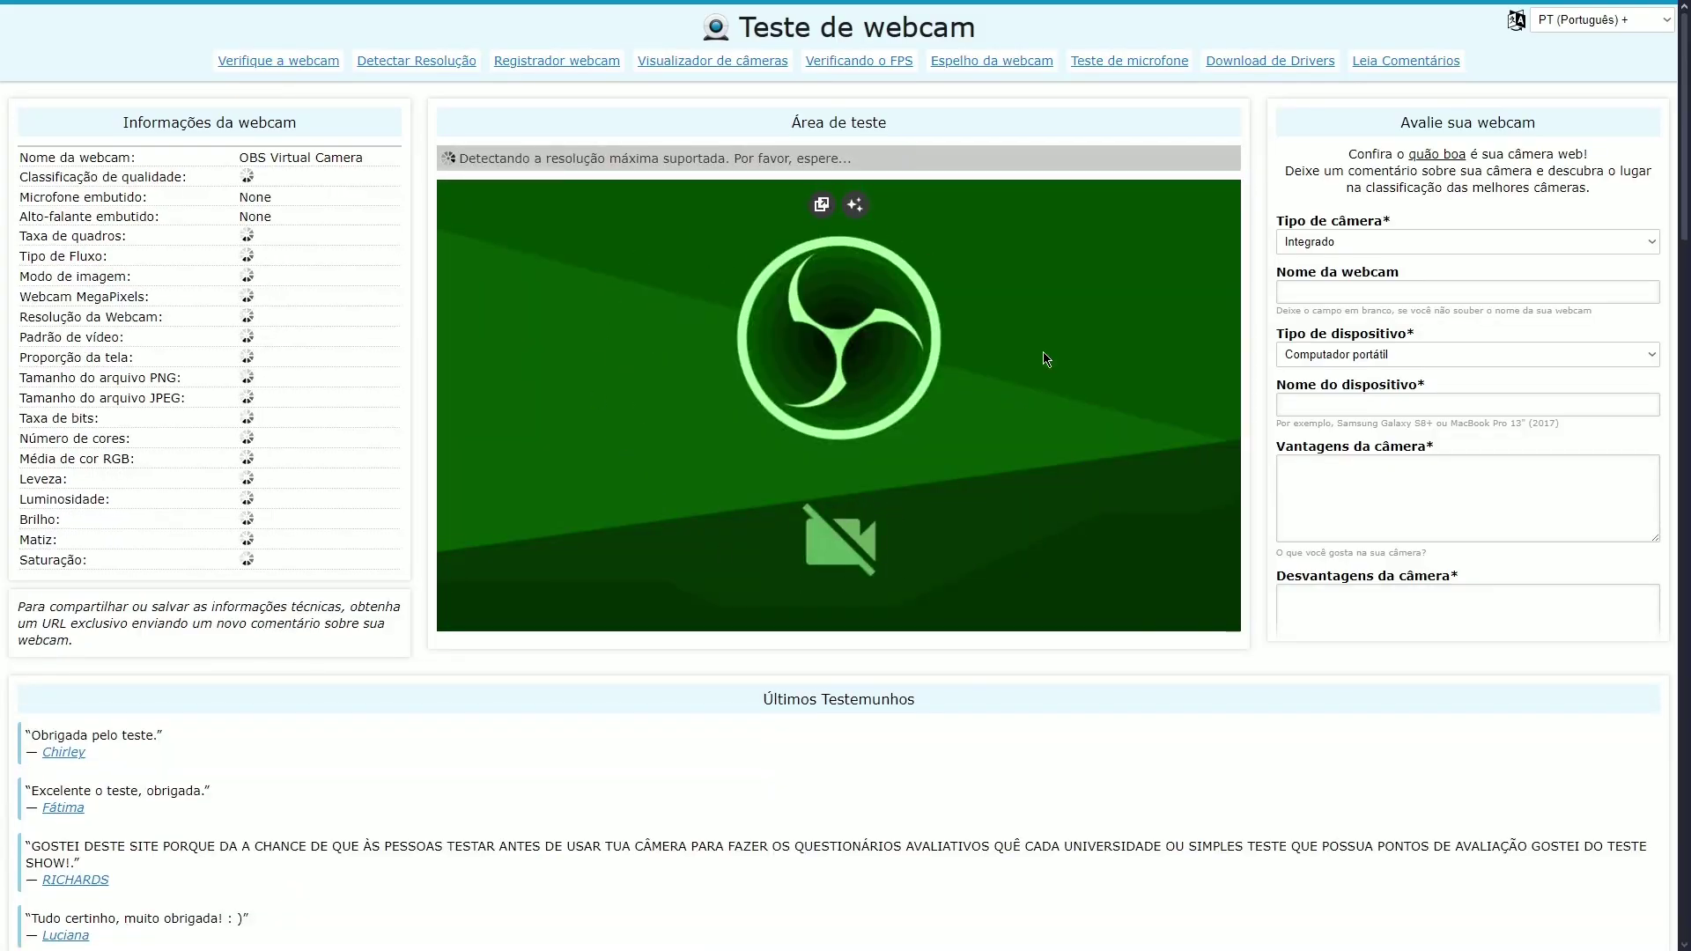
Return to OBS and set the virtual camera's output type to Fonte with Dispositivo de captura de vídeo as its output.
key(alt+Tab)
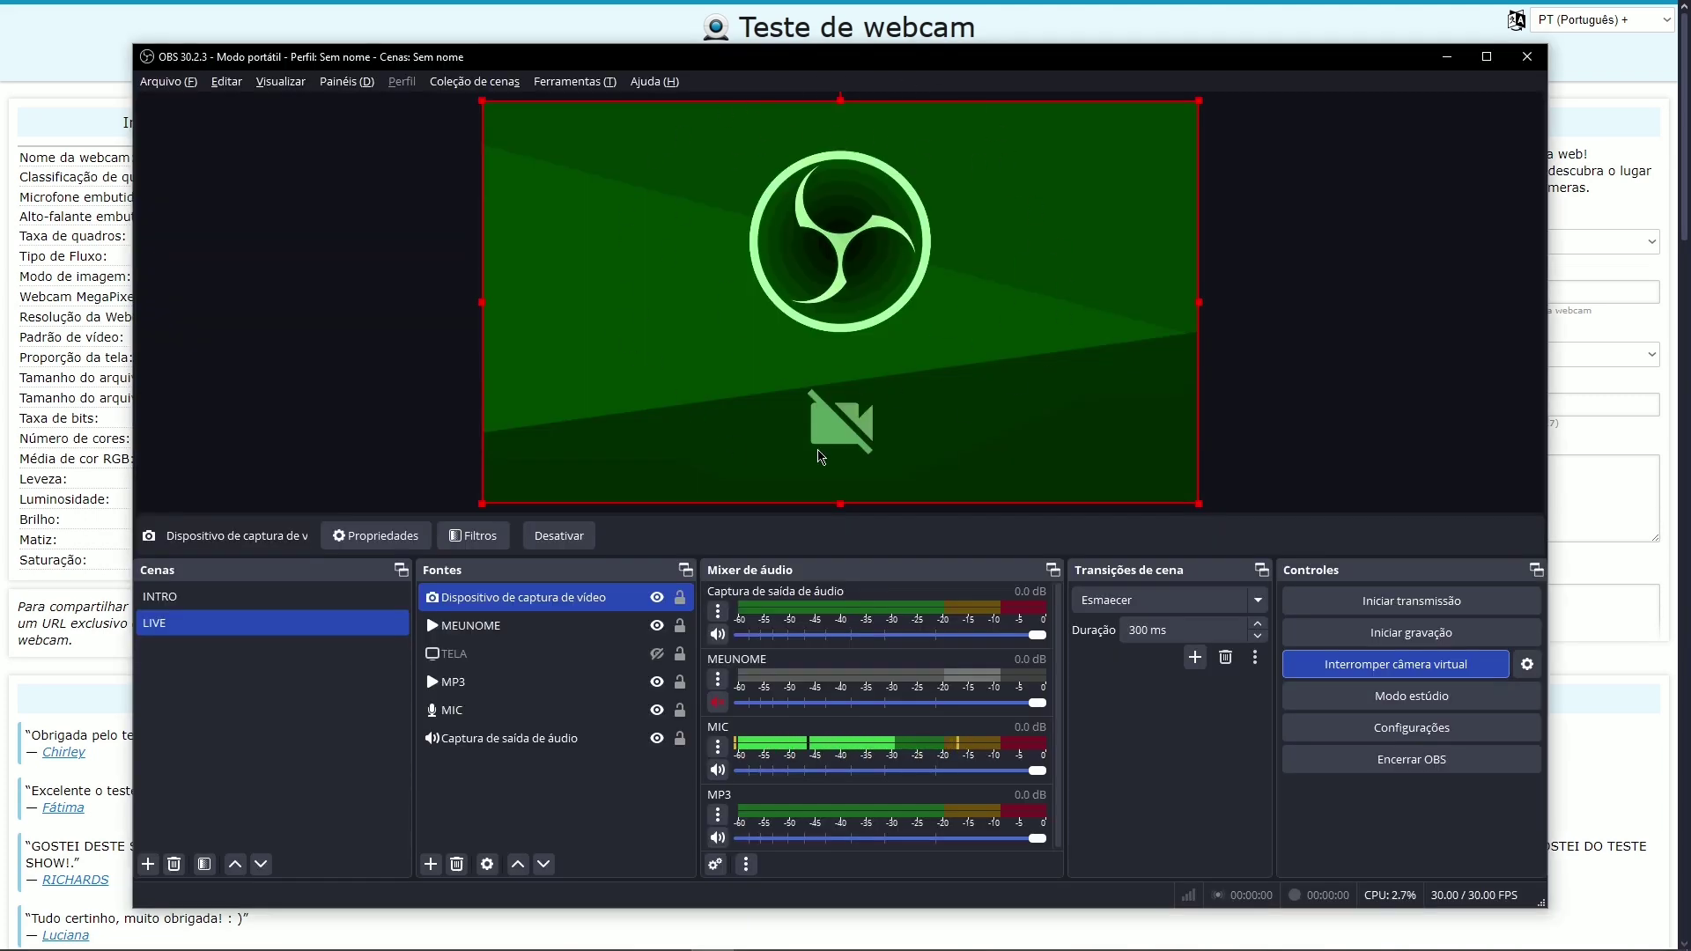
key(alt+Tab)
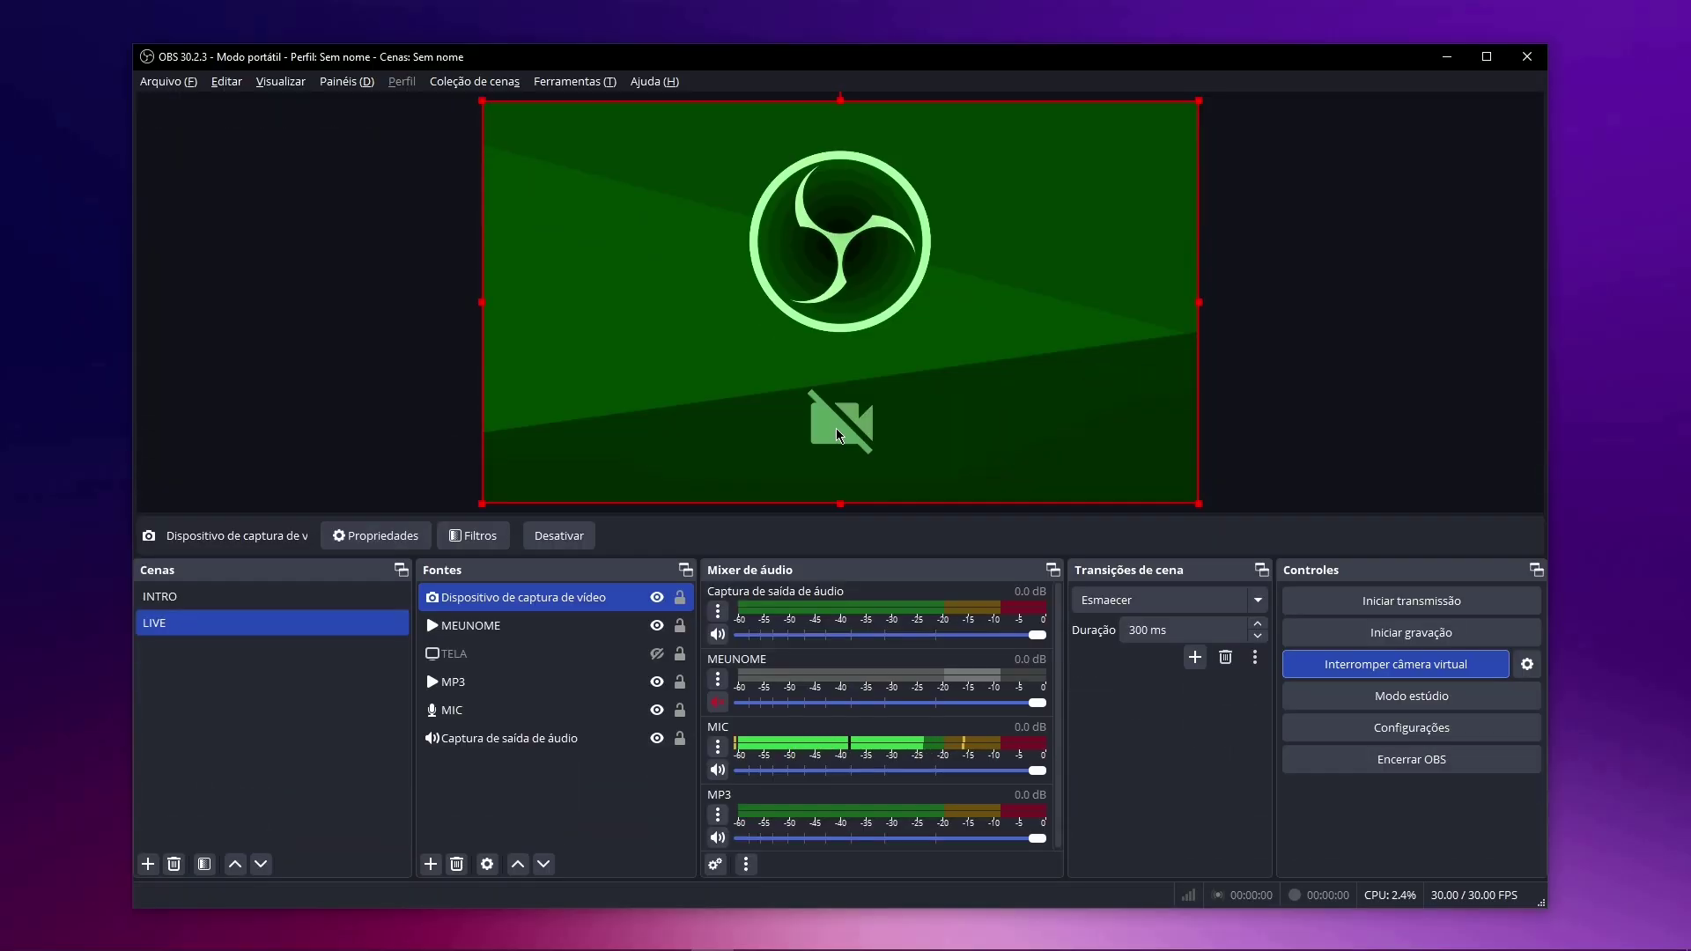
click(1527, 665)
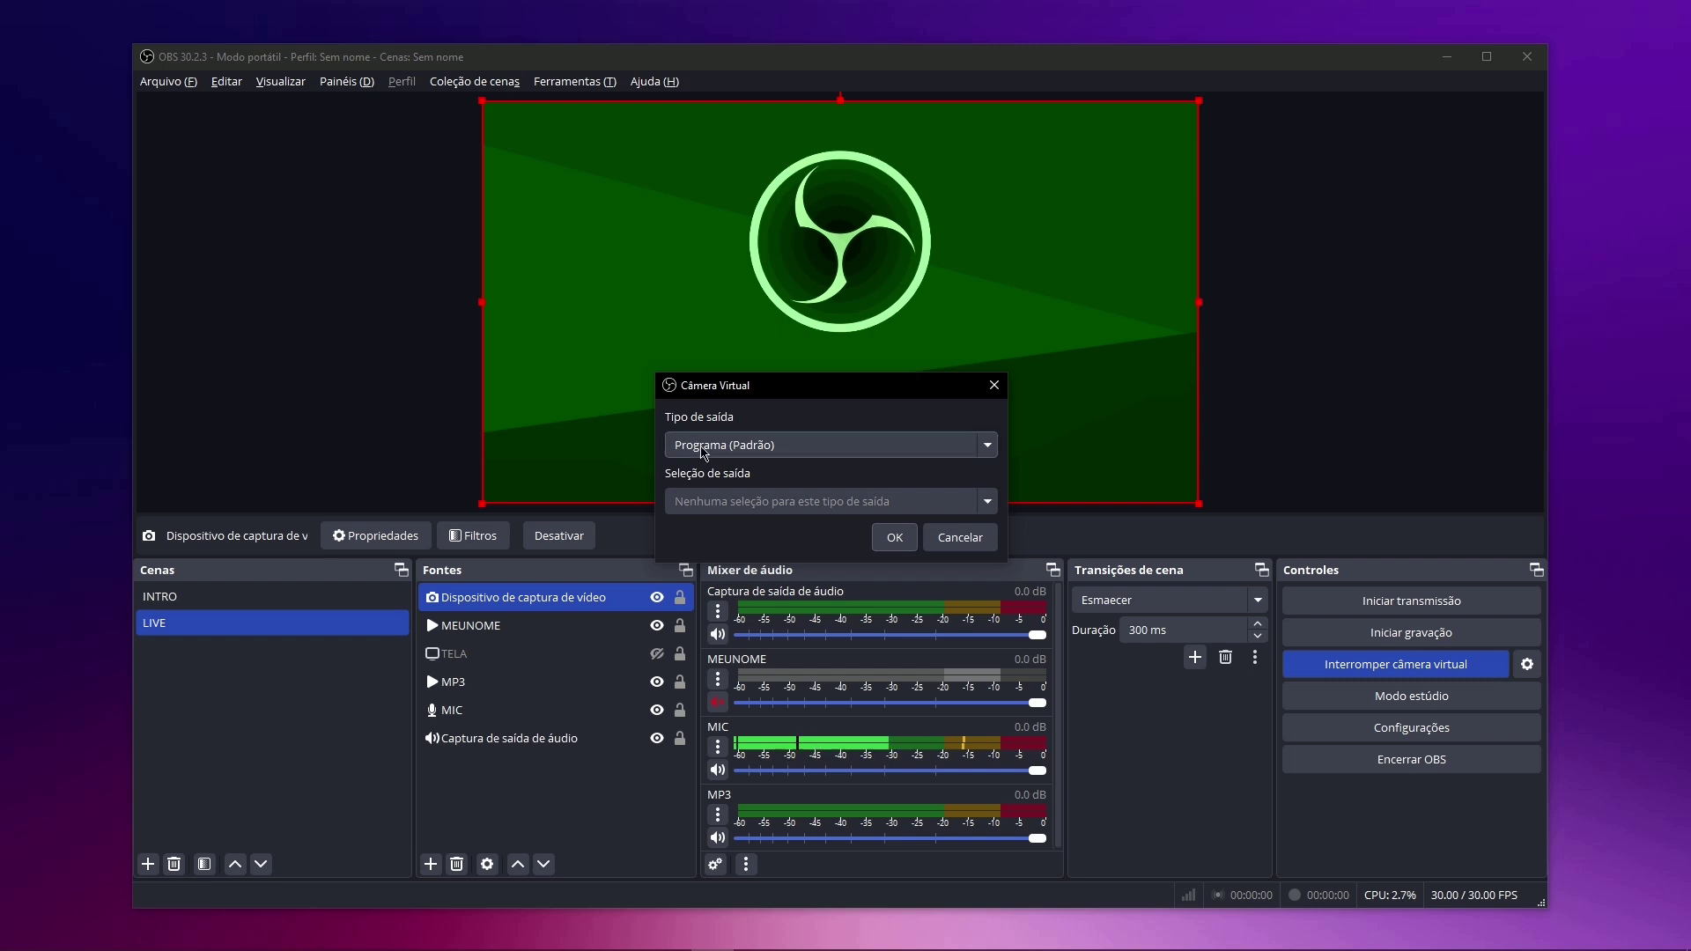
click(830, 455)
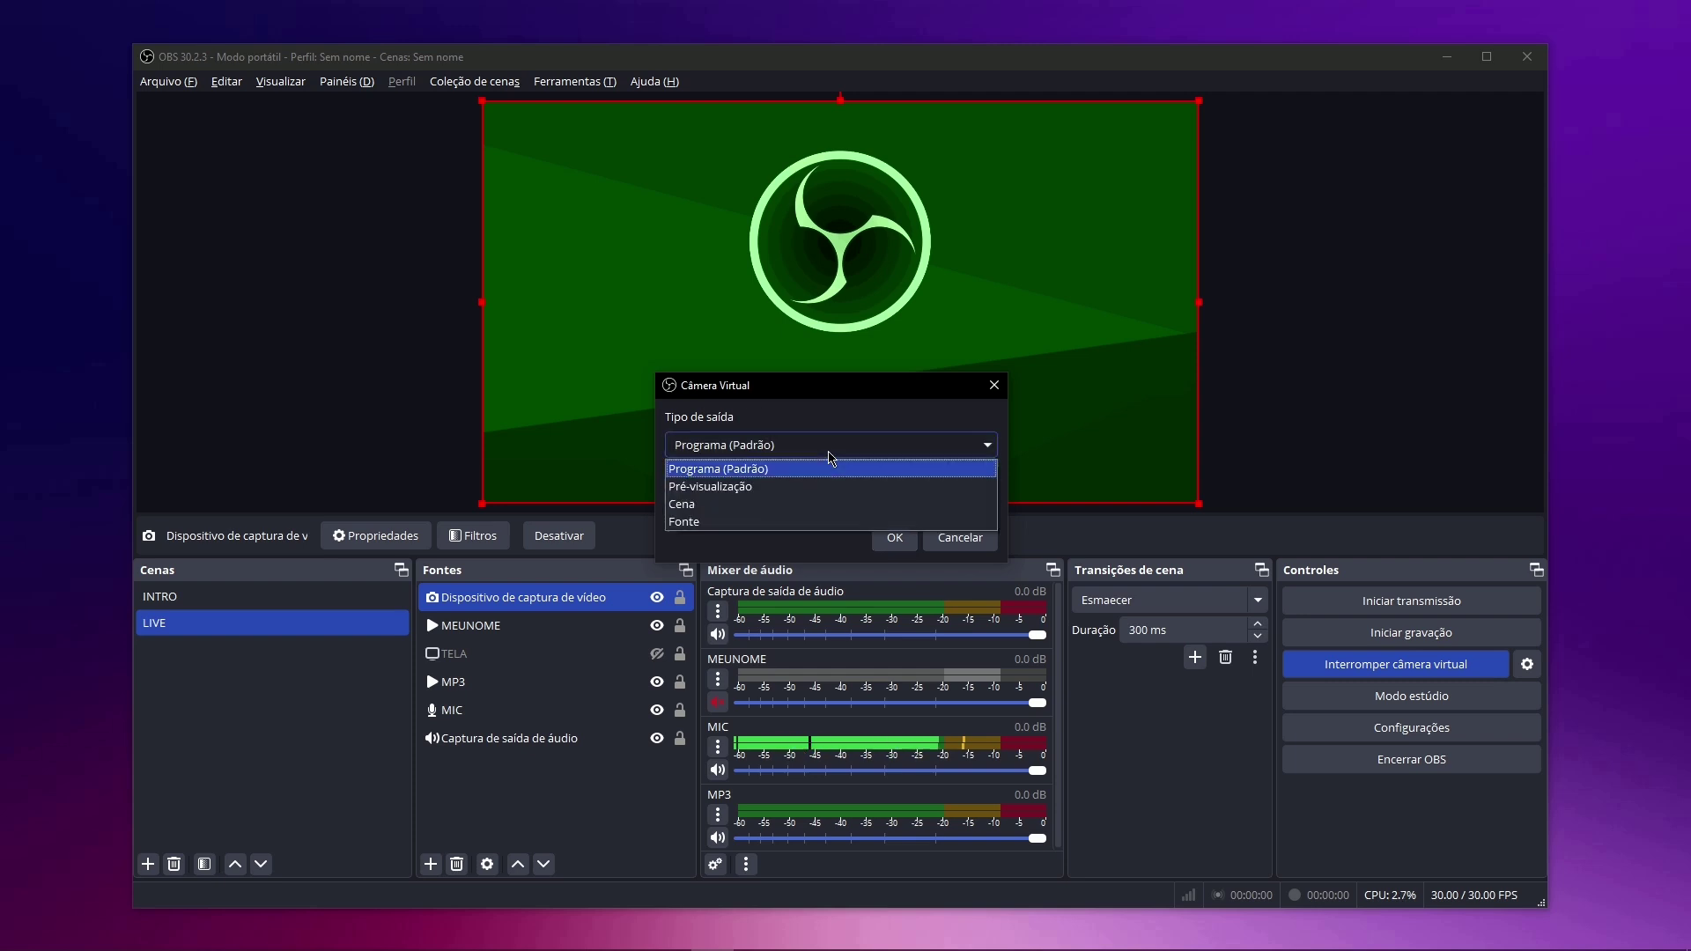
click(738, 524)
click(850, 504)
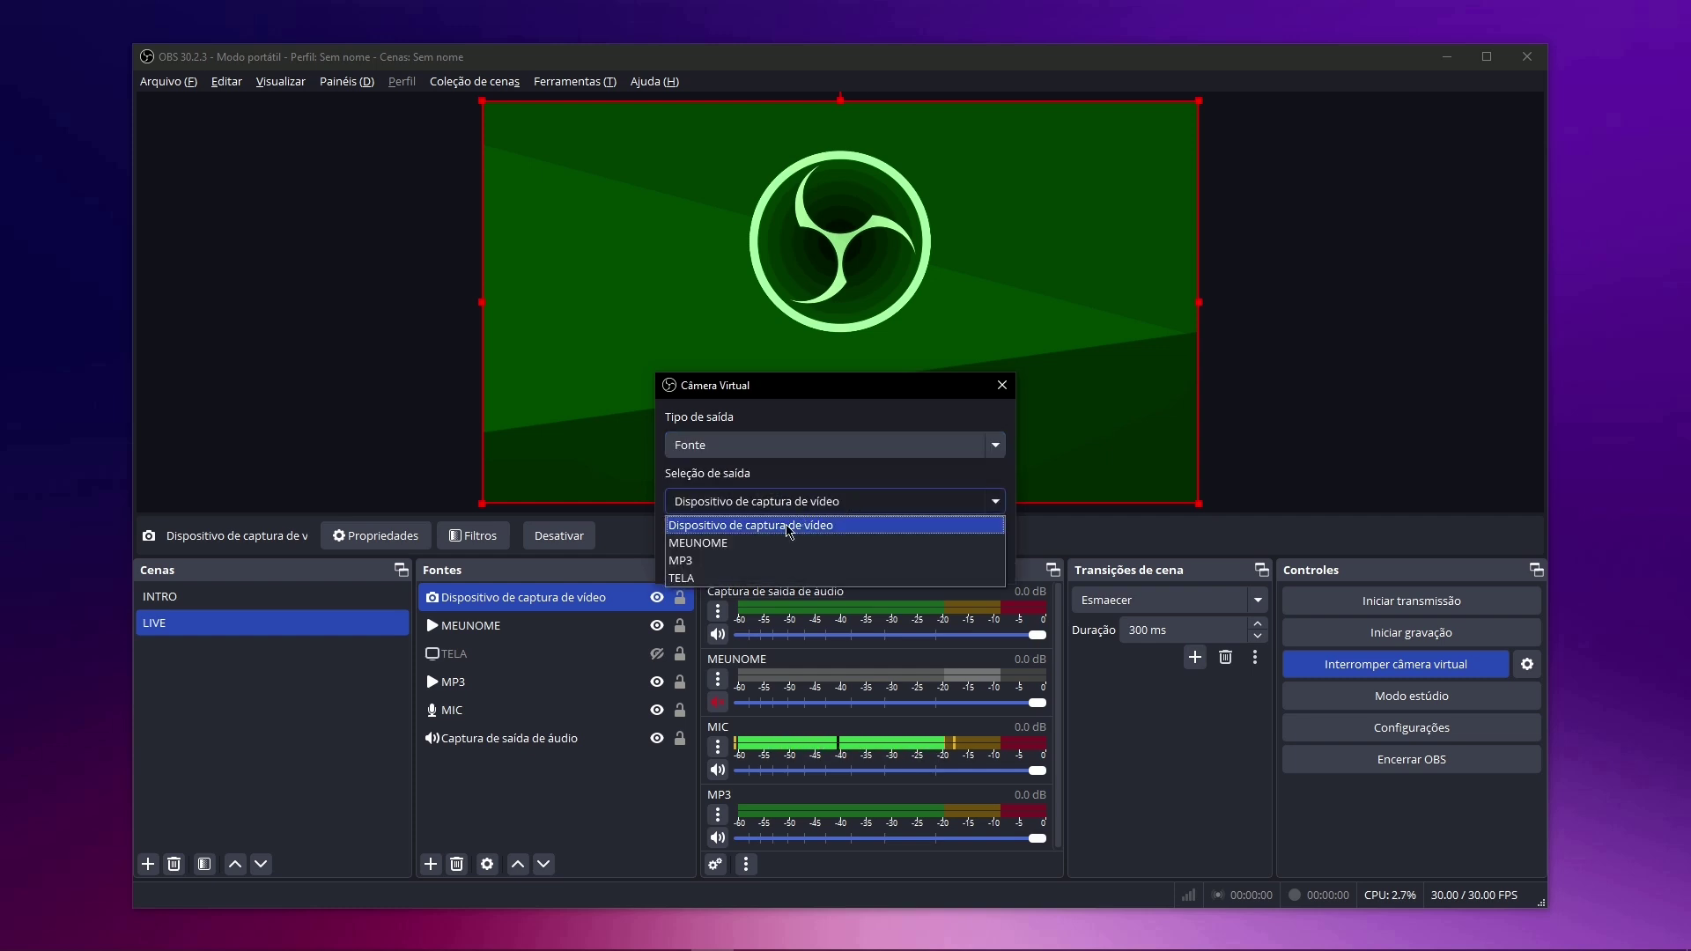
click(771, 527)
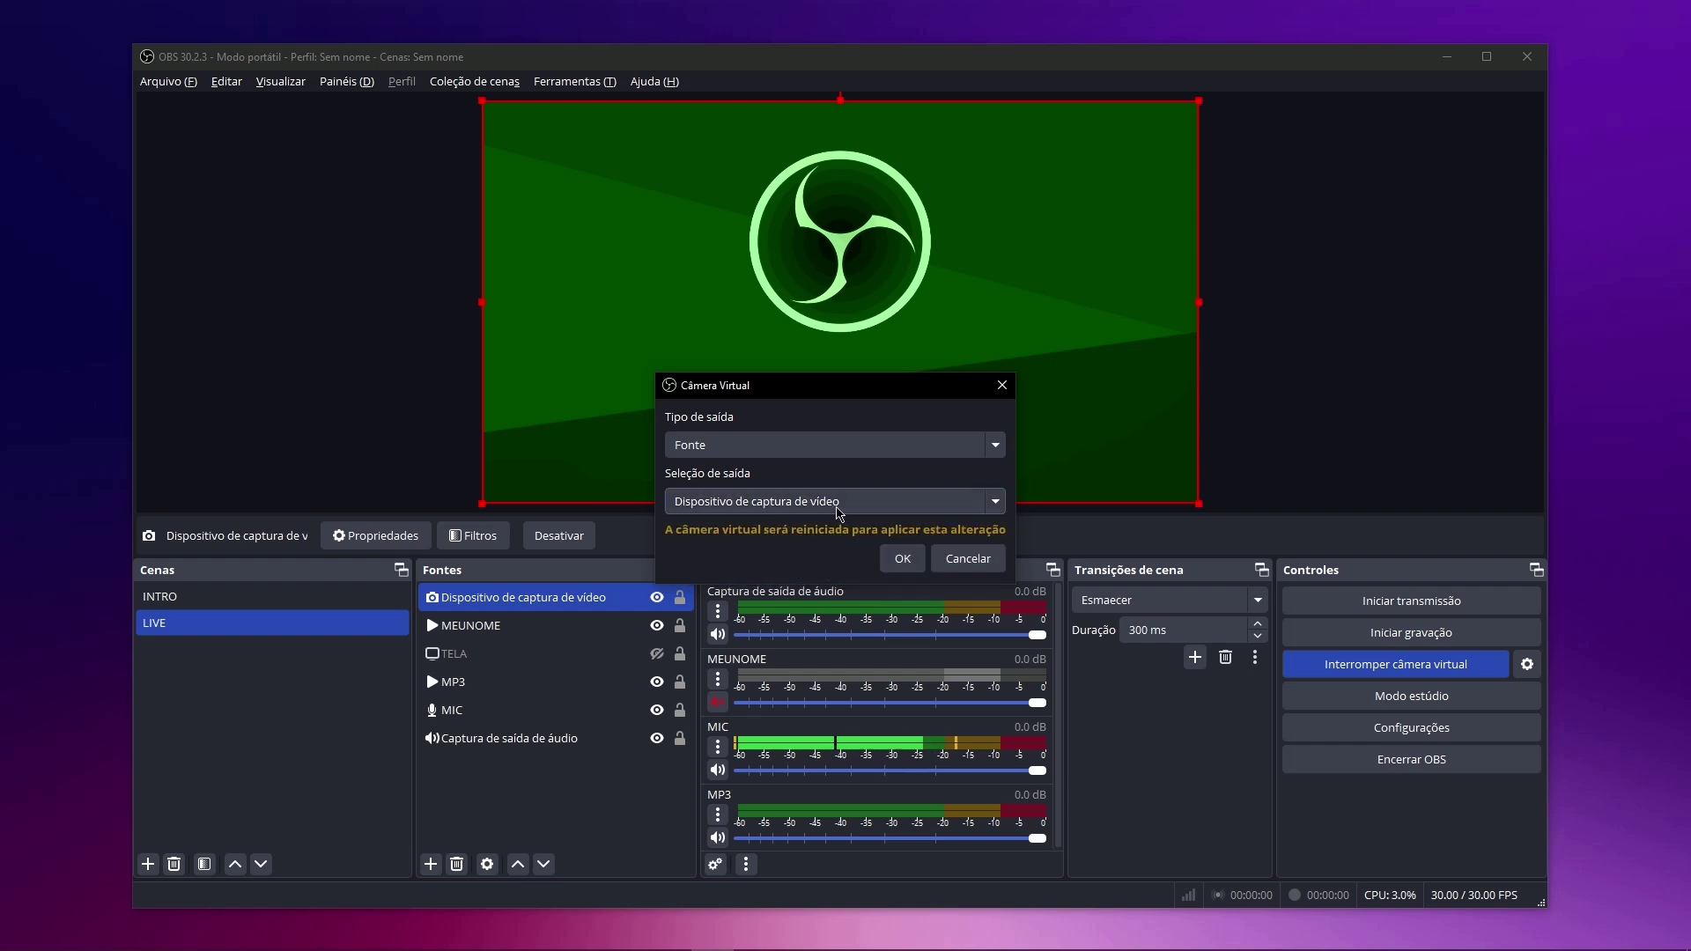
click(902, 559)
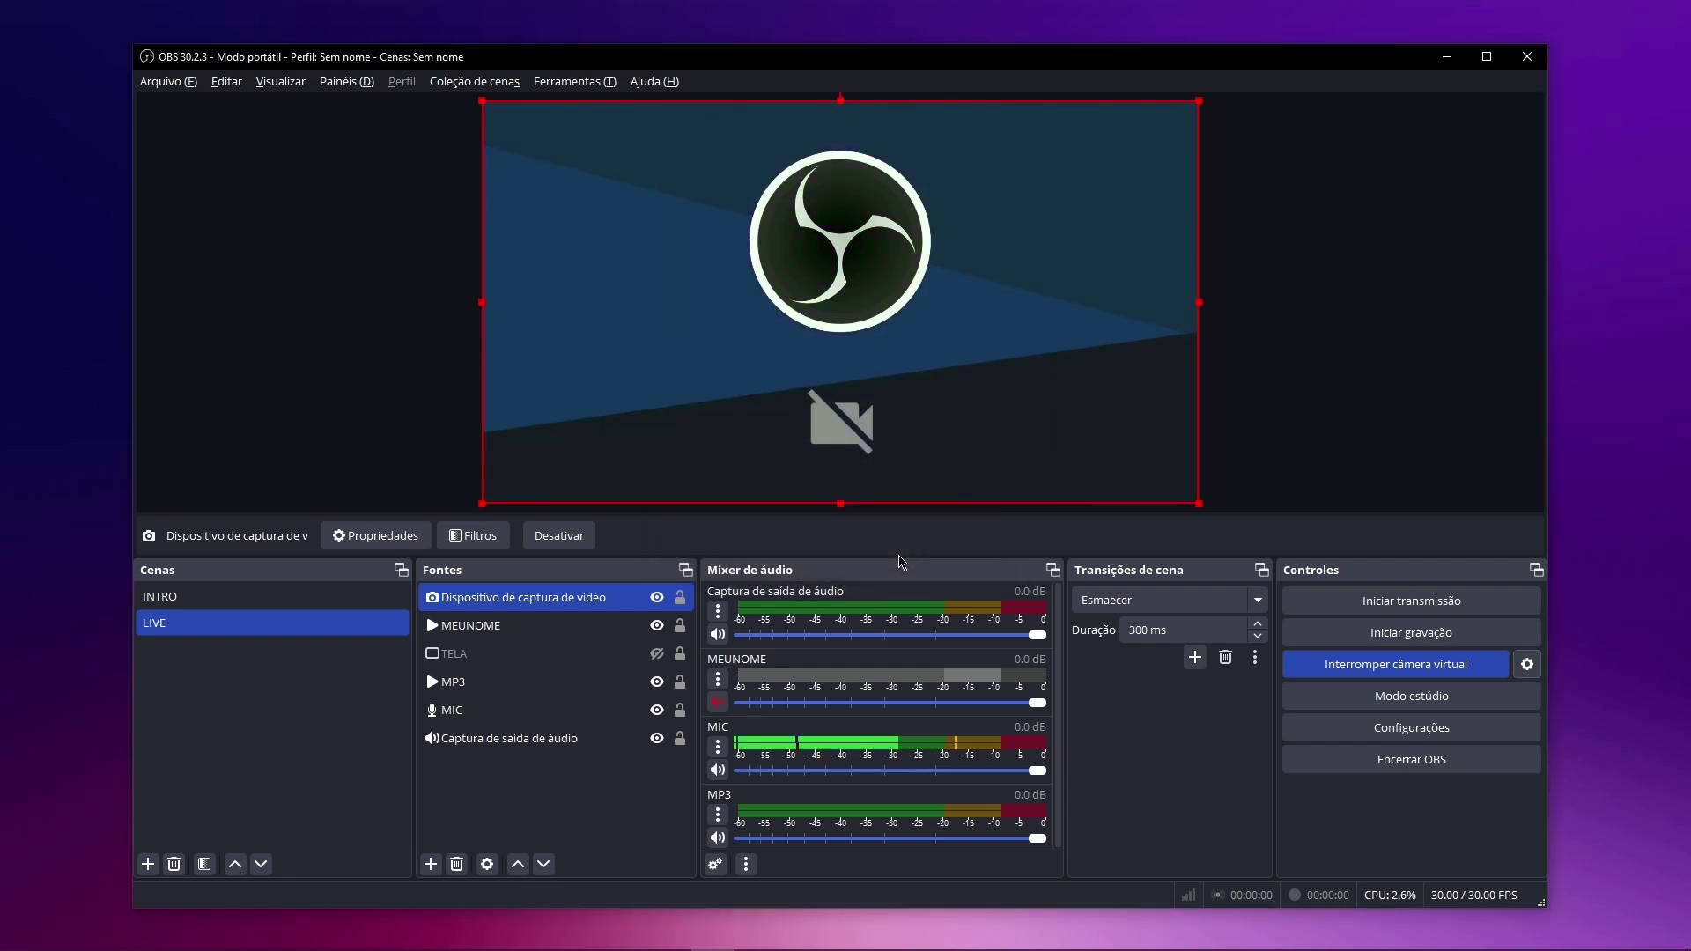
Add a new video capture device source named OBS Virtual Cam to the LIVE scene, using the OBS Virtual Camera device.
click(430, 865)
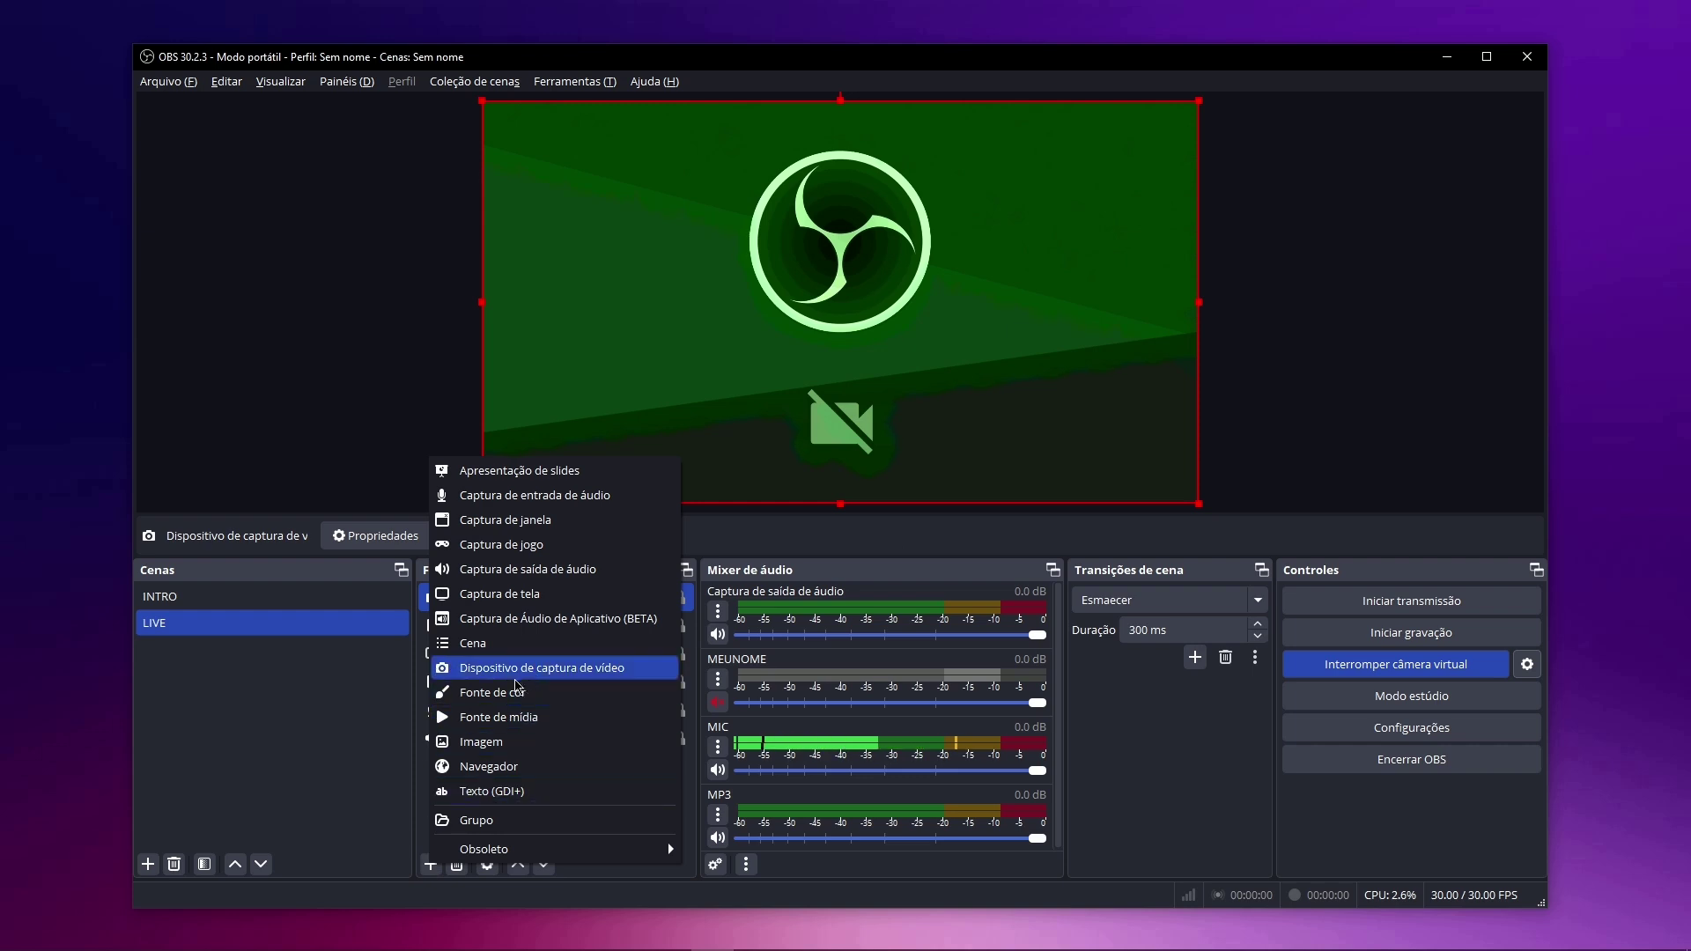
click(552, 674)
text(OBS Virtual Cam)
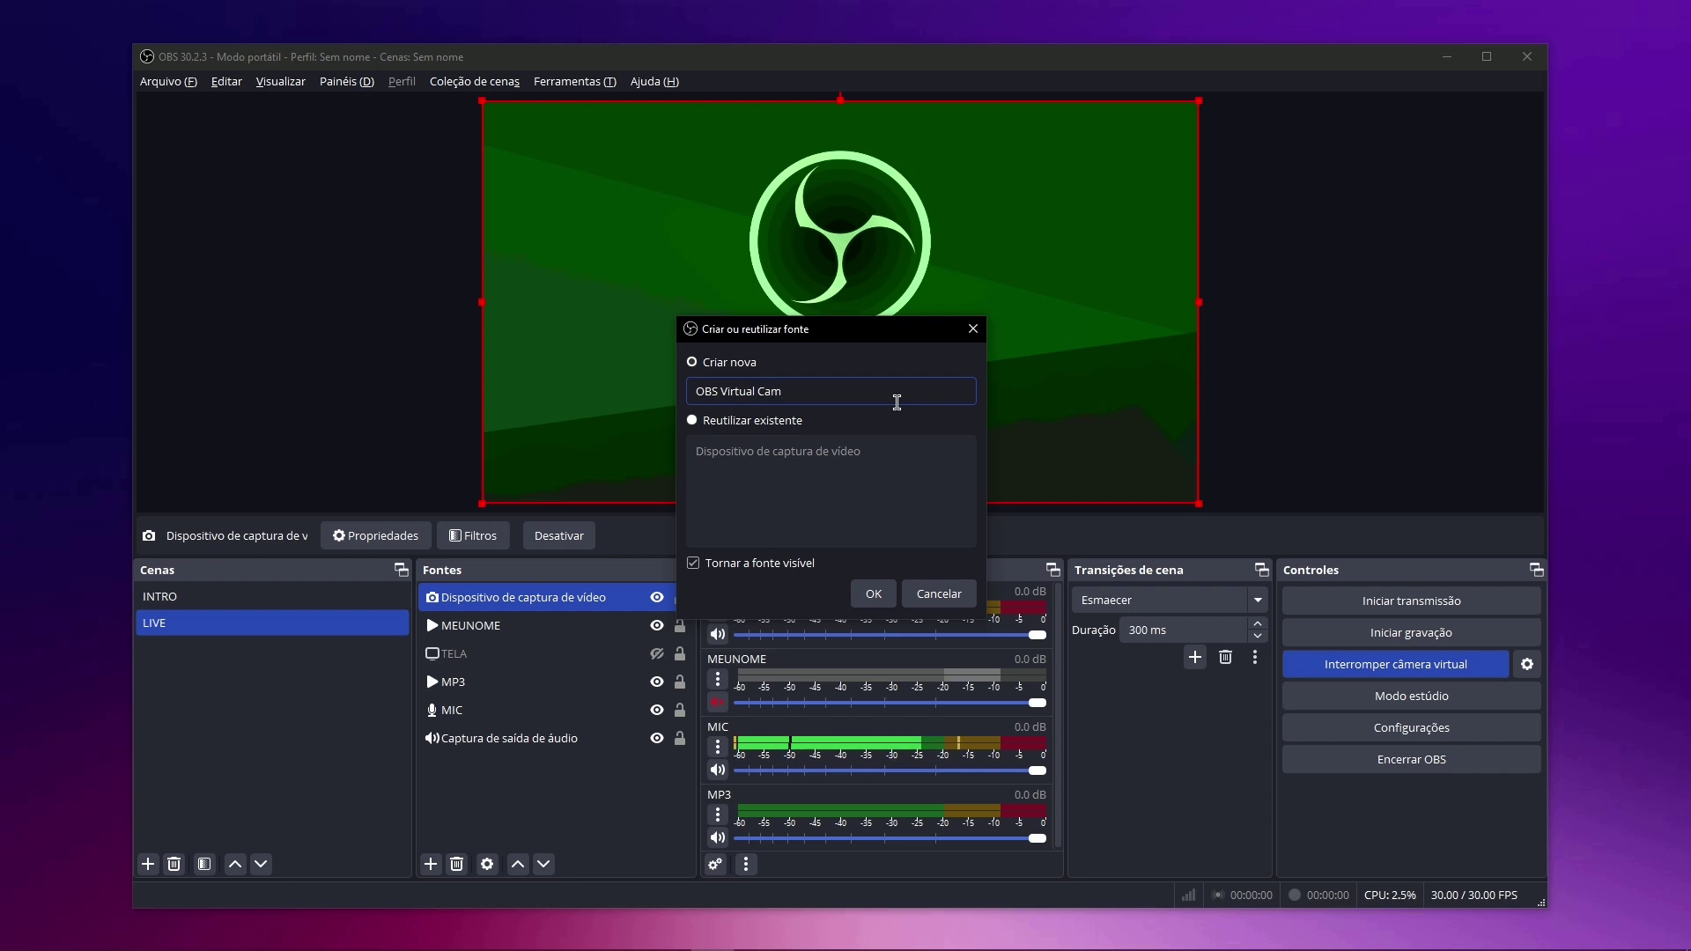
key(Return)
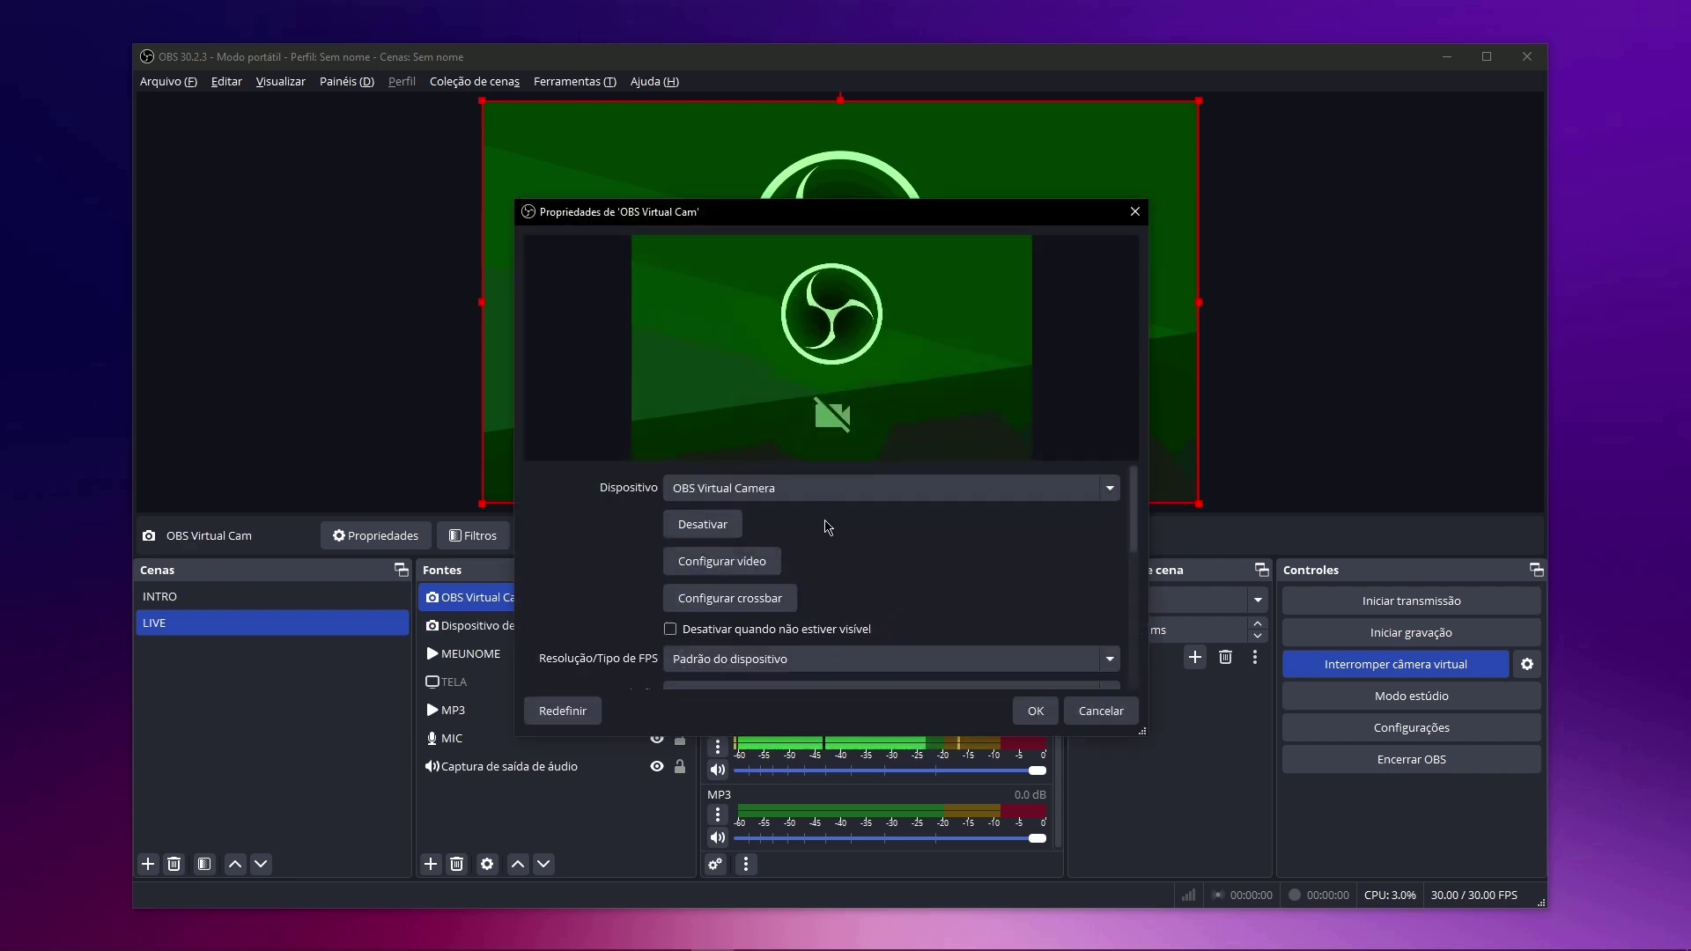
click(801, 490)
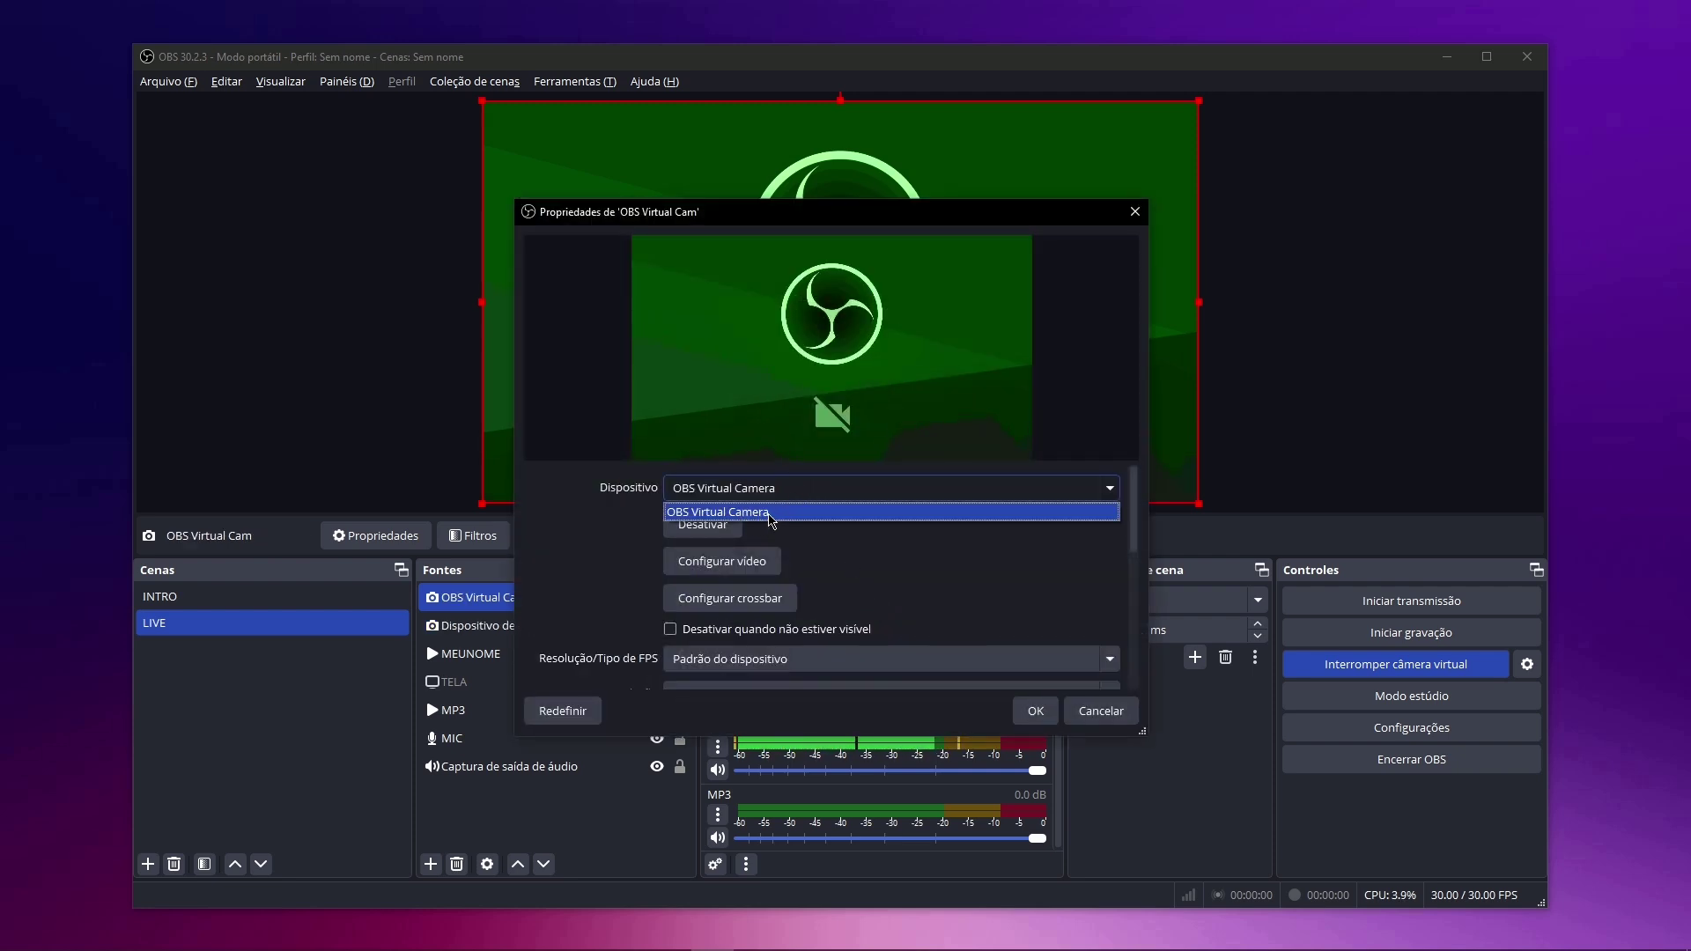
click(771, 512)
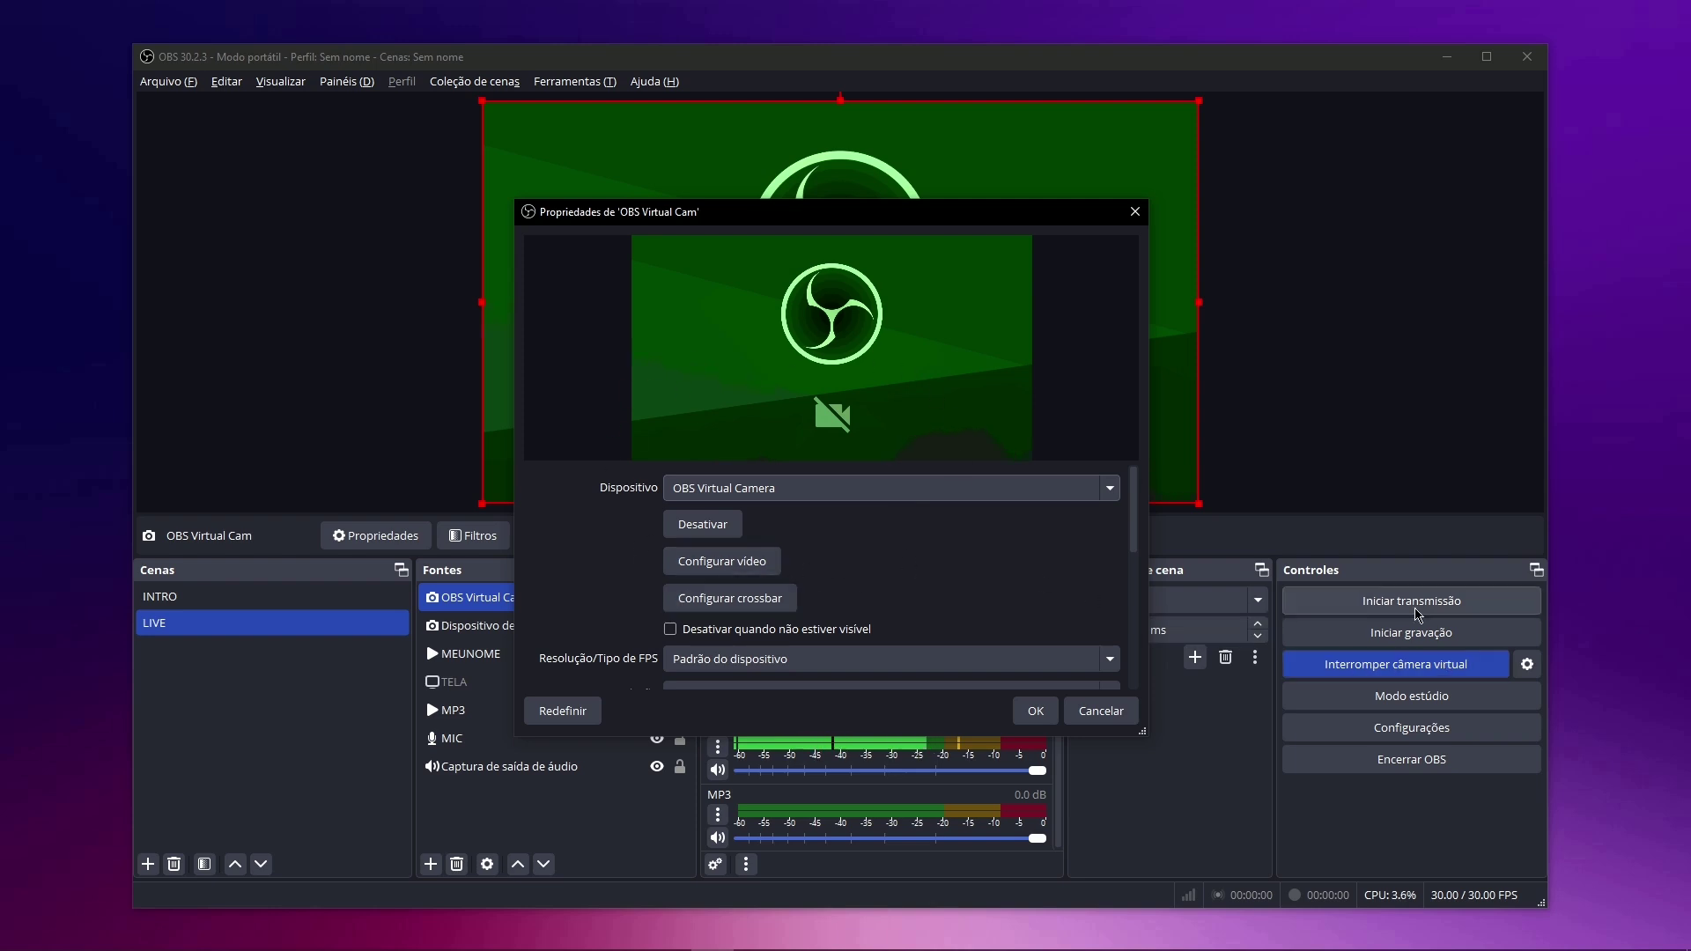
drag(1136, 535, 1143, 672)
click(1030, 711)
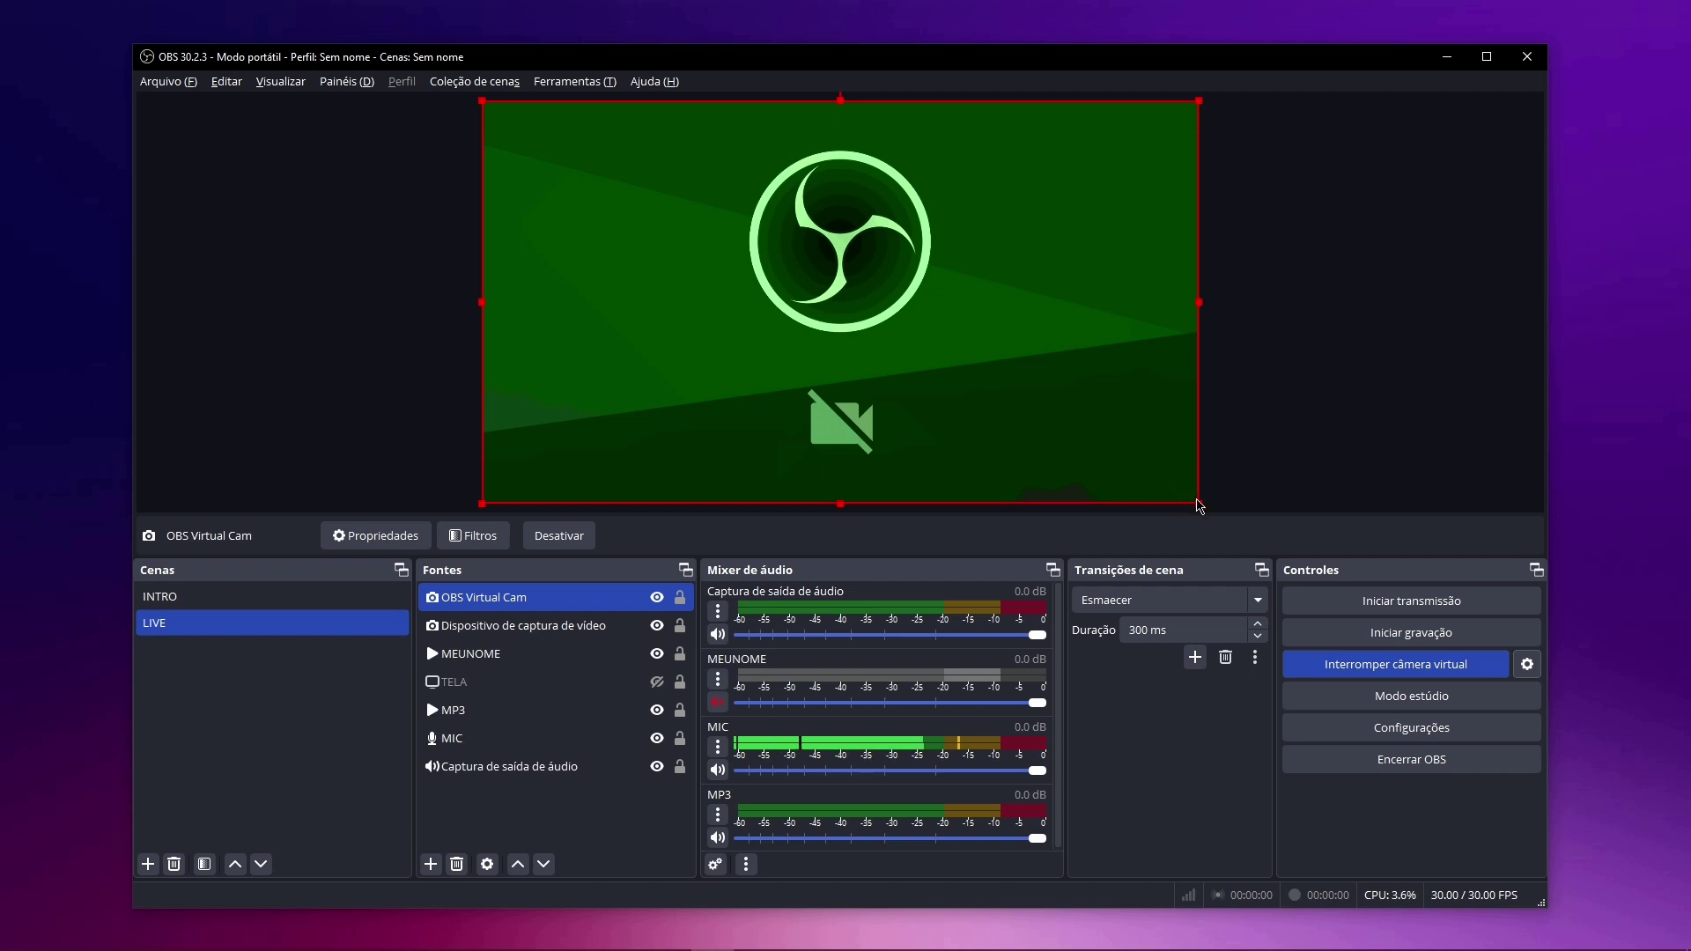
Shrink OBS Virtual Cam into the canvas's lower-left area and scale Dispositivo de captura de vídeo down into its upper-right corner.
drag(1198, 499, 732, 241)
drag(644, 156, 668, 393)
click(529, 627)
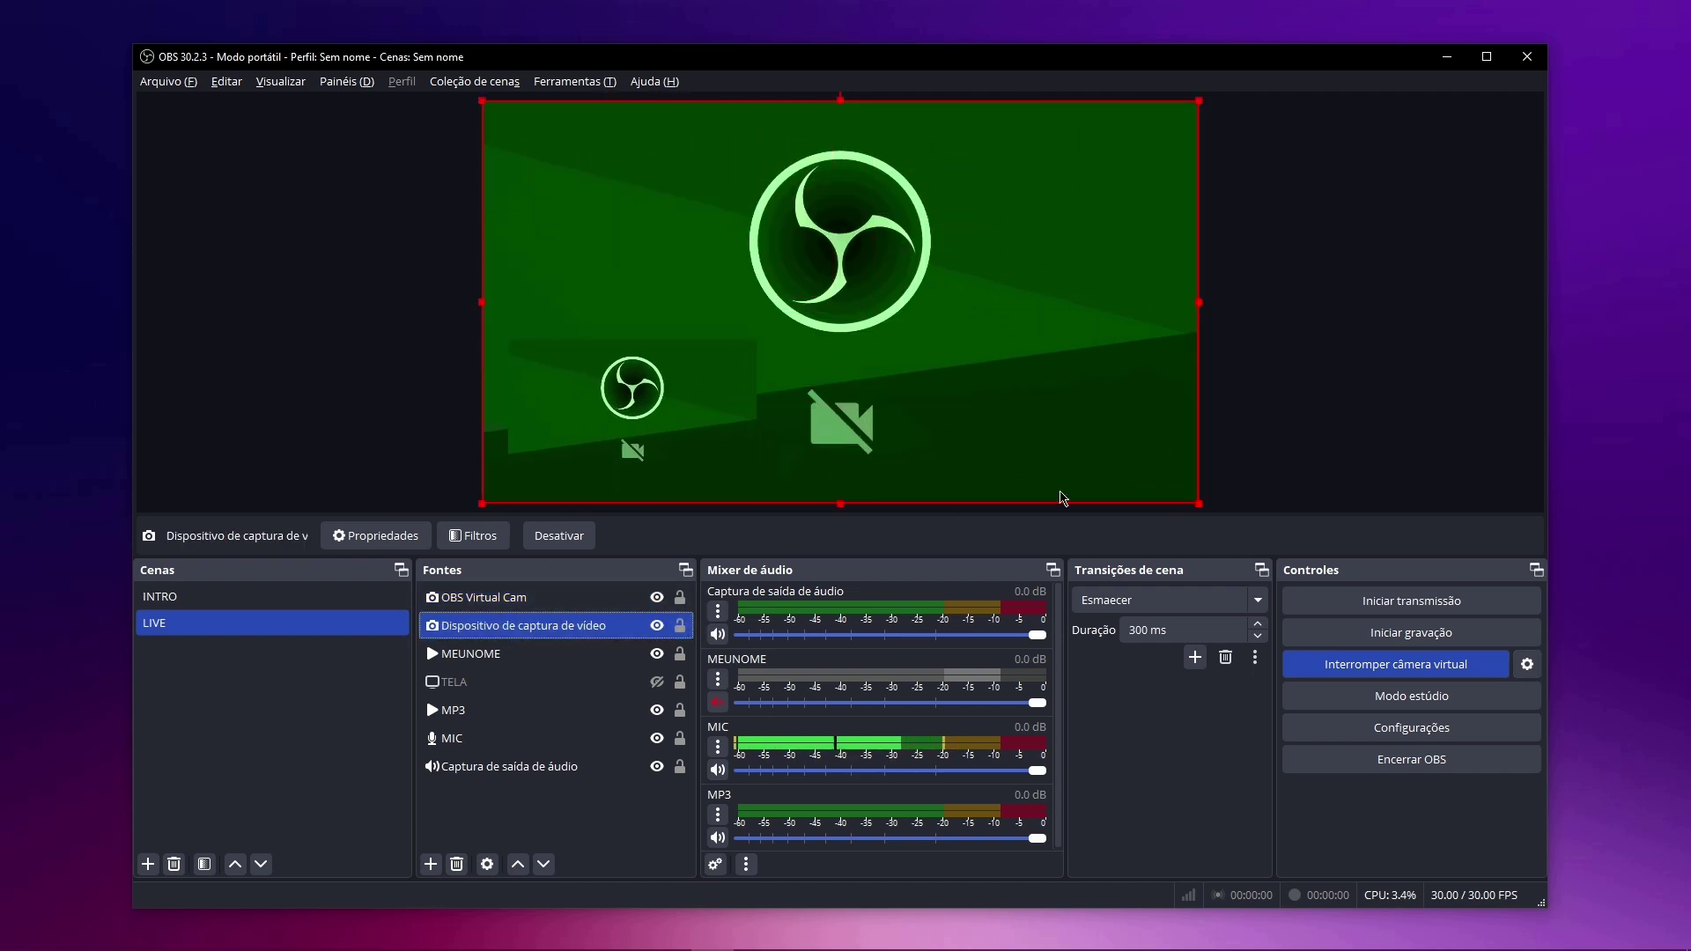
drag(1198, 502, 788, 331)
click(566, 825)
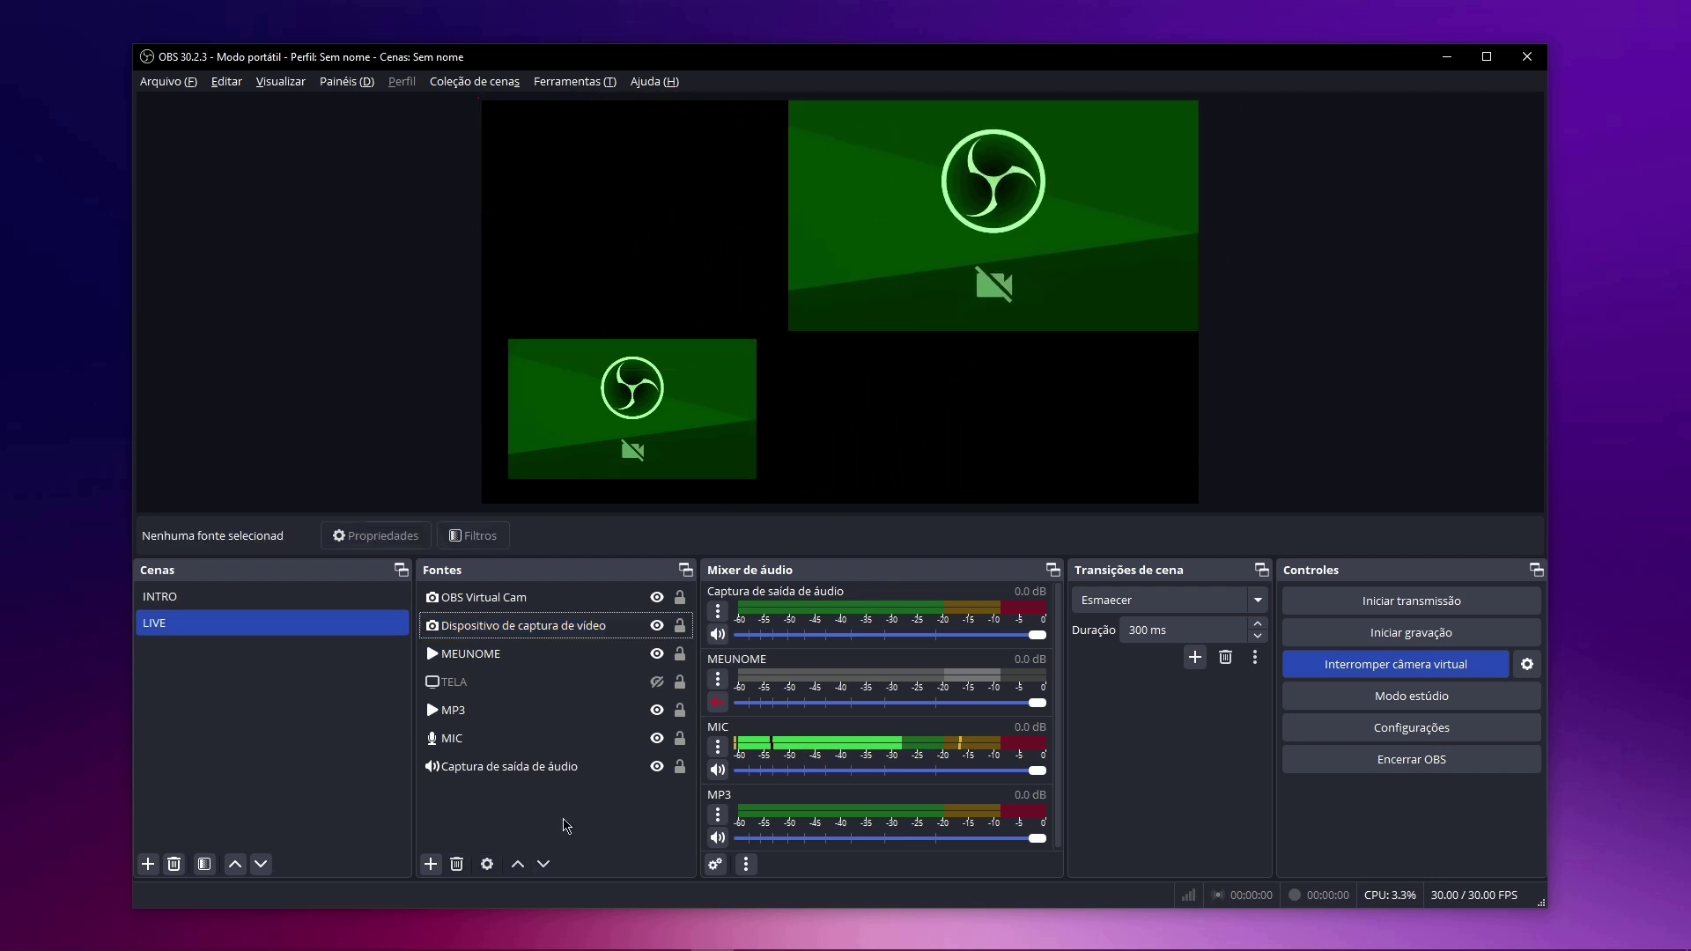